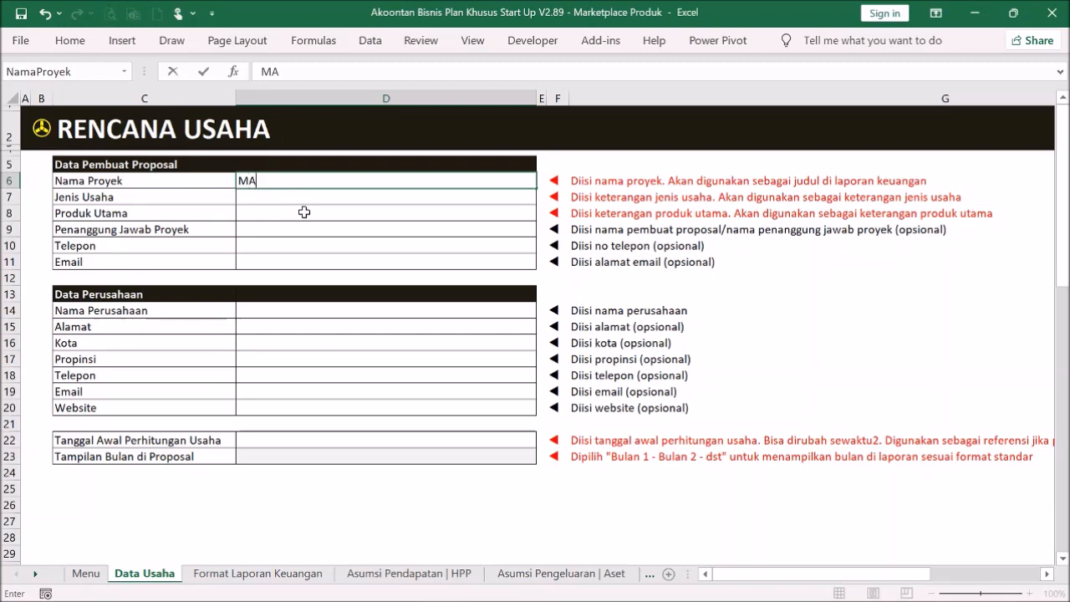
- Enter MARKETPLACE PRODUK as the project name (Nama Proyek) and Marketplace as the business type (Jenis Usaha)
{"action": "type", "text": "ETPLACE PRODUK"}
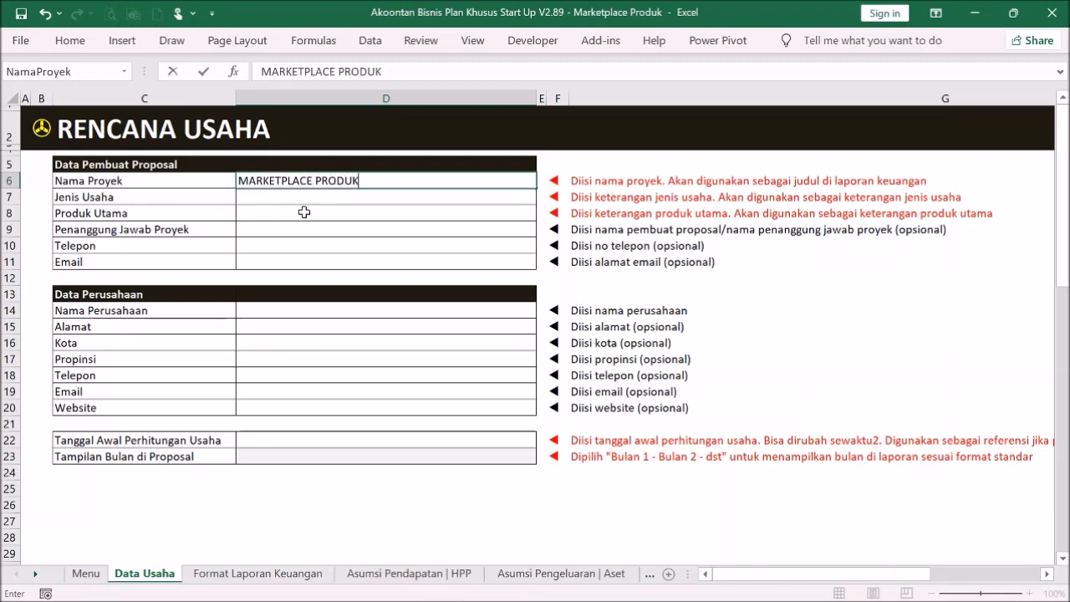
{"action": "key", "text": "Return"}
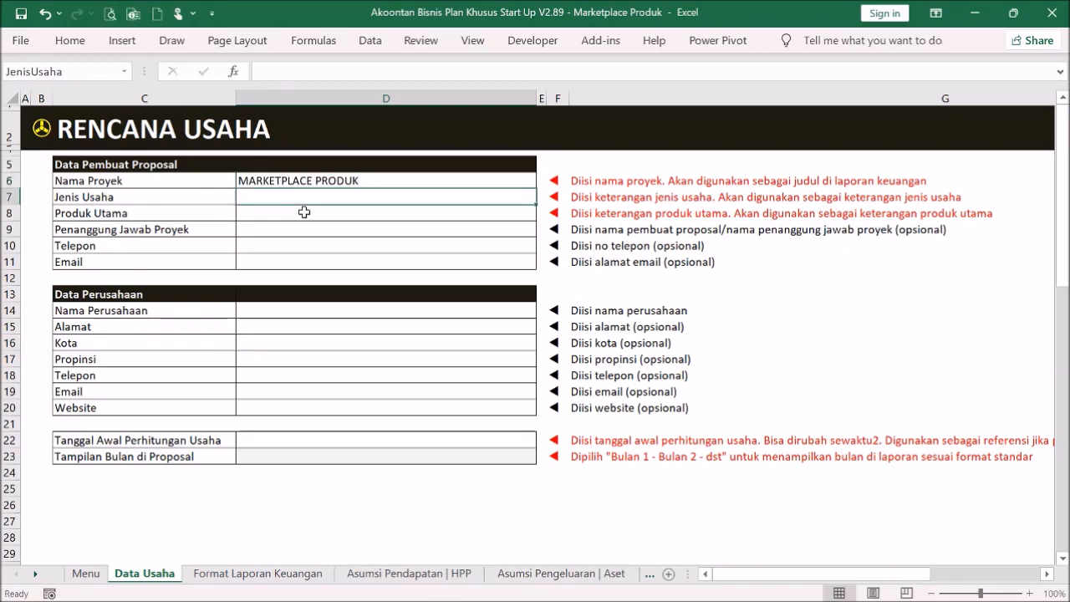
{"action": "type", "text": "Marketp"}
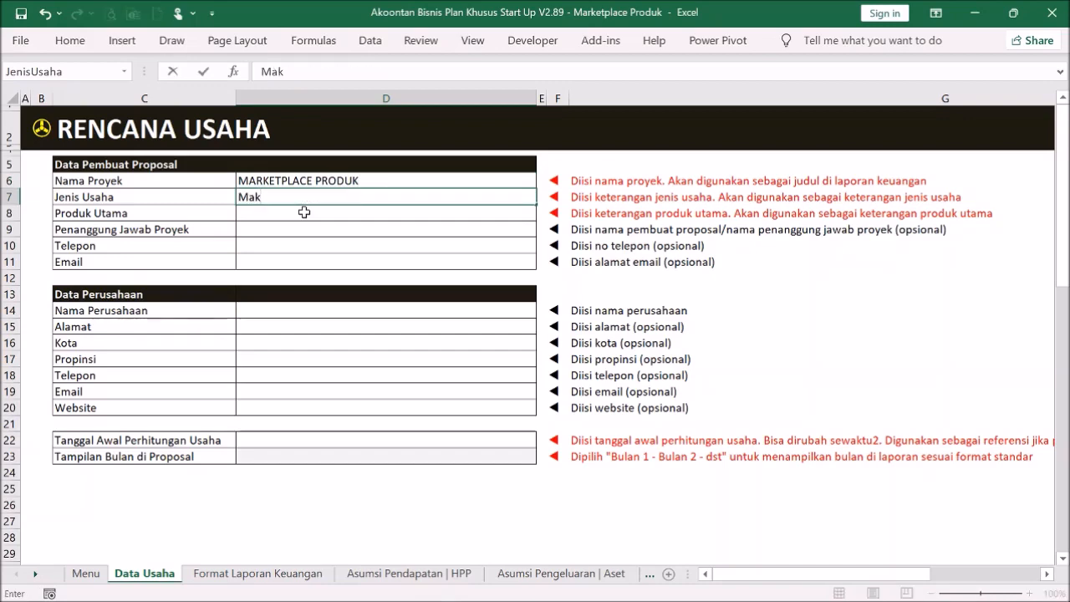
{"action": "type", "text": "lac"}
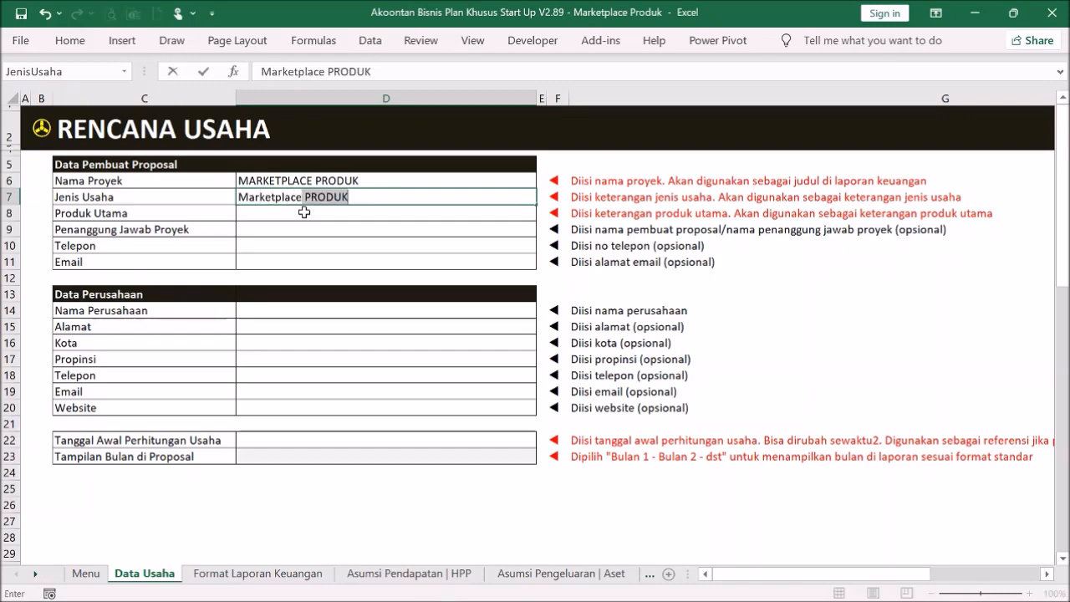
{"action": "type", "text": "e"}
{"action": "key", "text": "BackSpace"}
{"action": "key", "text": "Return"}
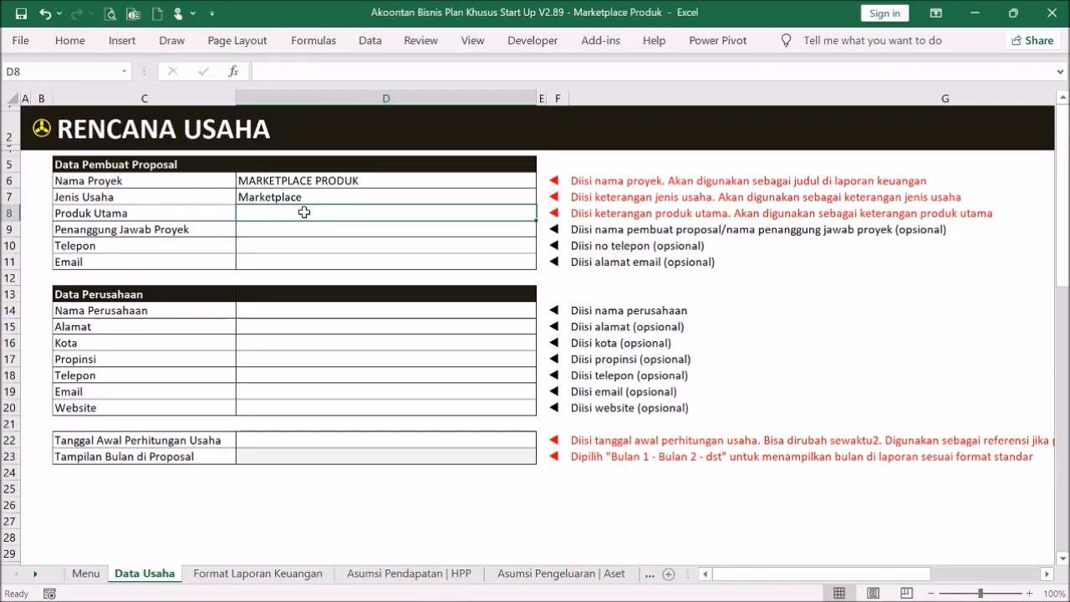
- Enter Produk Fisik as the main product (Produk Utama) in the proposal data
{"action": "type", "text": "Produk"}
{"action": "key", "text": "BackSpace"}
{"action": "key", "text": "BackSpace"}
{"action": "key", "text": "BackSpace"}
{"action": "key", "text": "BackSpace"}
{"action": "type", "text": "oduk Fisik"}
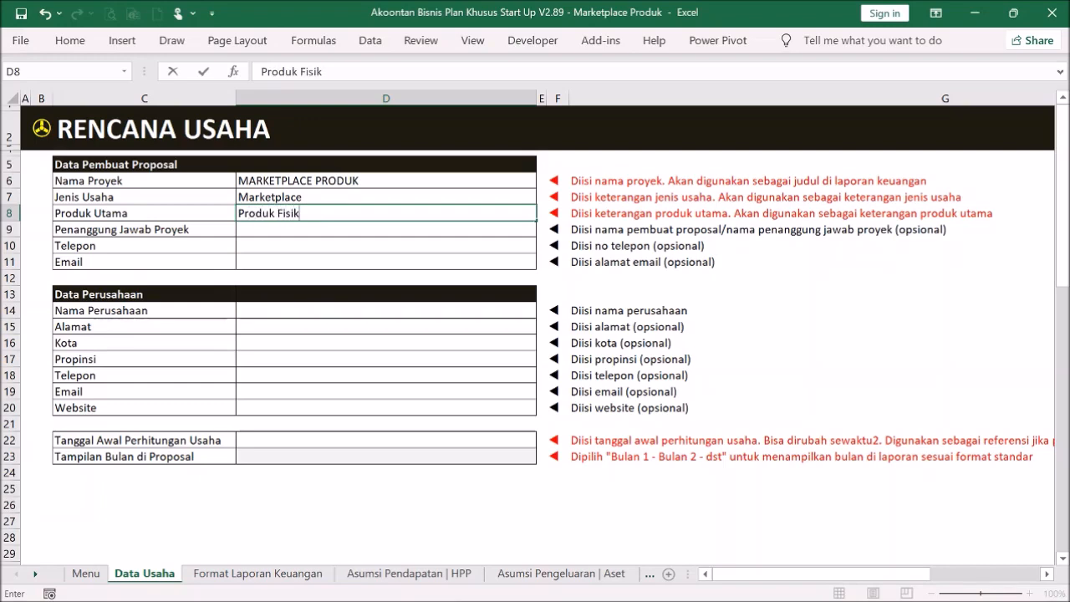
{"action": "key", "text": "Return"}
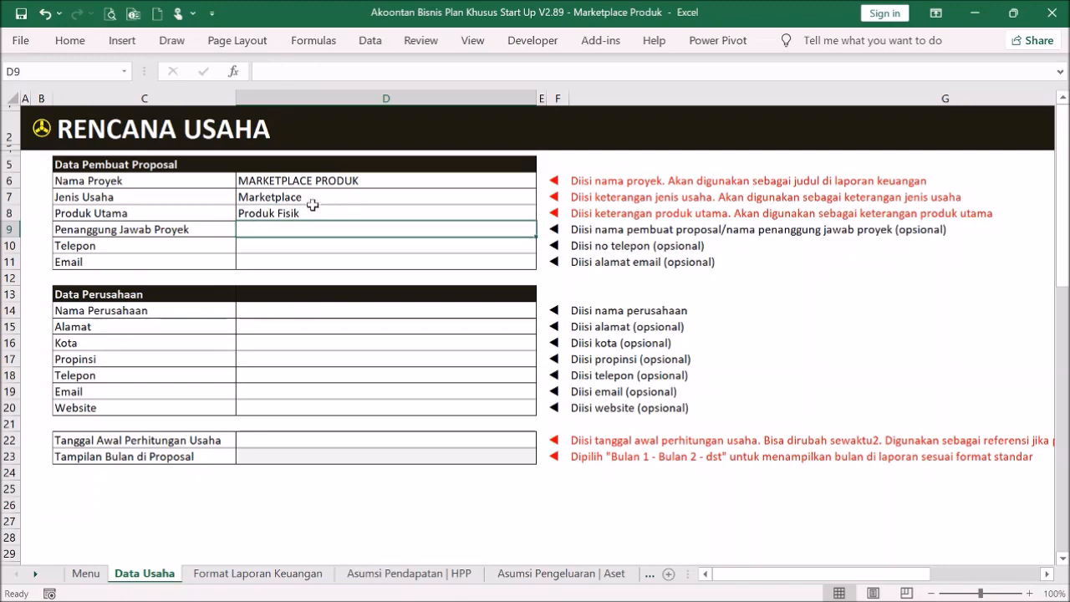
{"action": "left_click_drag", "start_coordinate": [313, 181], "coordinate": [338, 210]}
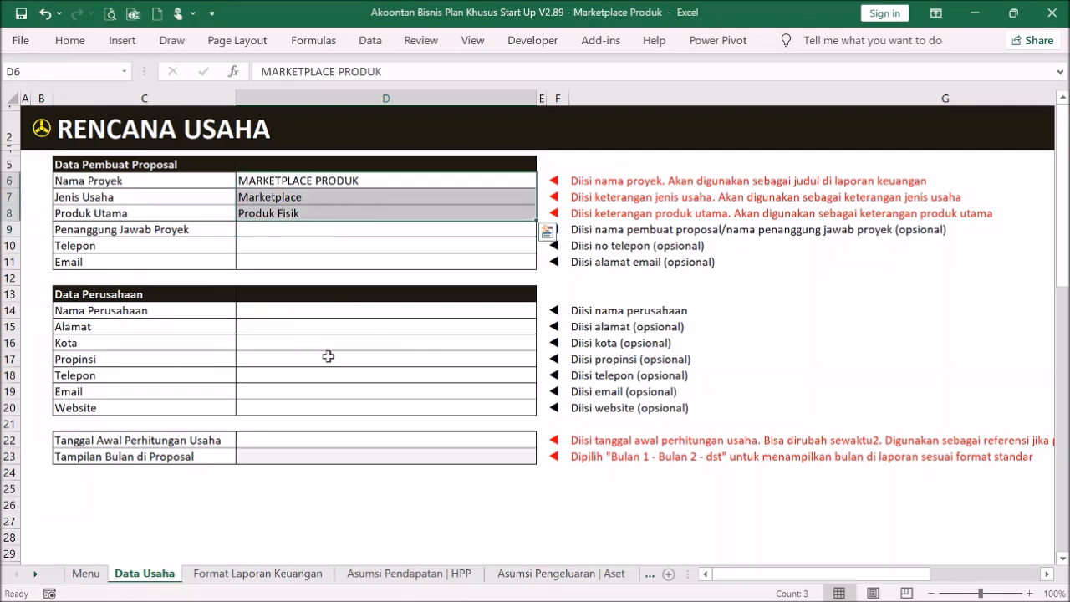
{"action": "left_click_drag", "start_coordinate": [377, 229], "coordinate": [383, 257]}
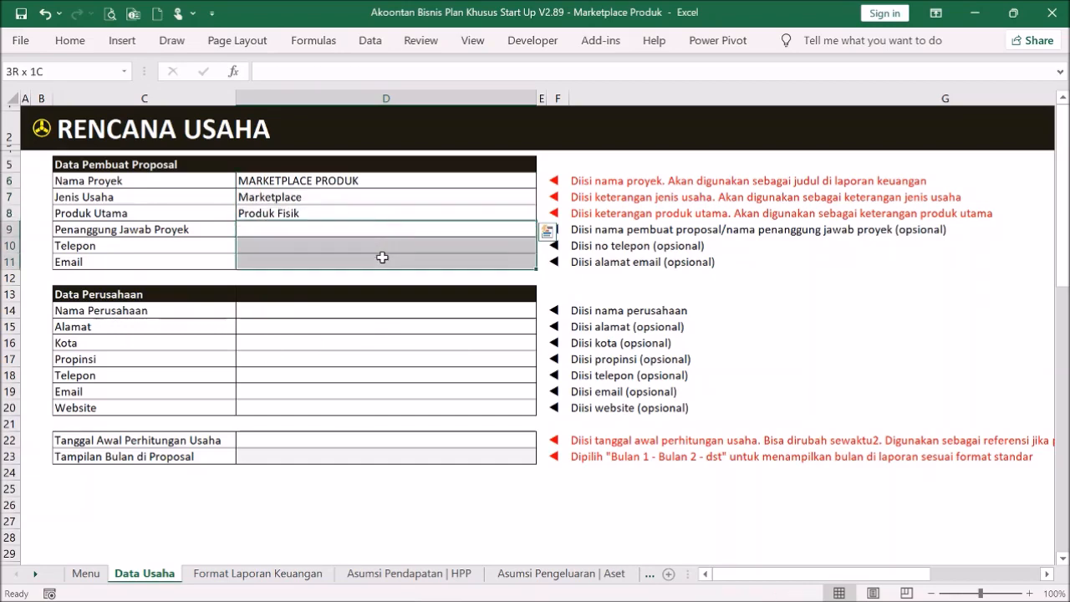
{"action": "left_click_drag", "start_coordinate": [375, 310], "coordinate": [341, 422]}
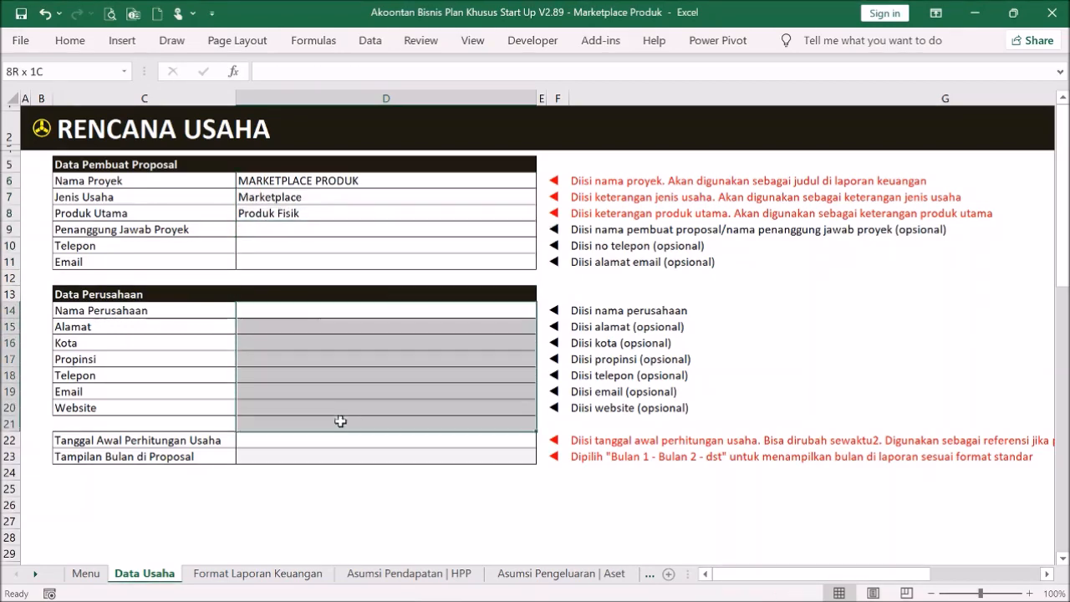
- Enter PT MARKETPLACE SIMPEL as the company name (Nama Perusahaan) in the company data
{"action": "left_click", "coordinate": [334, 311]}
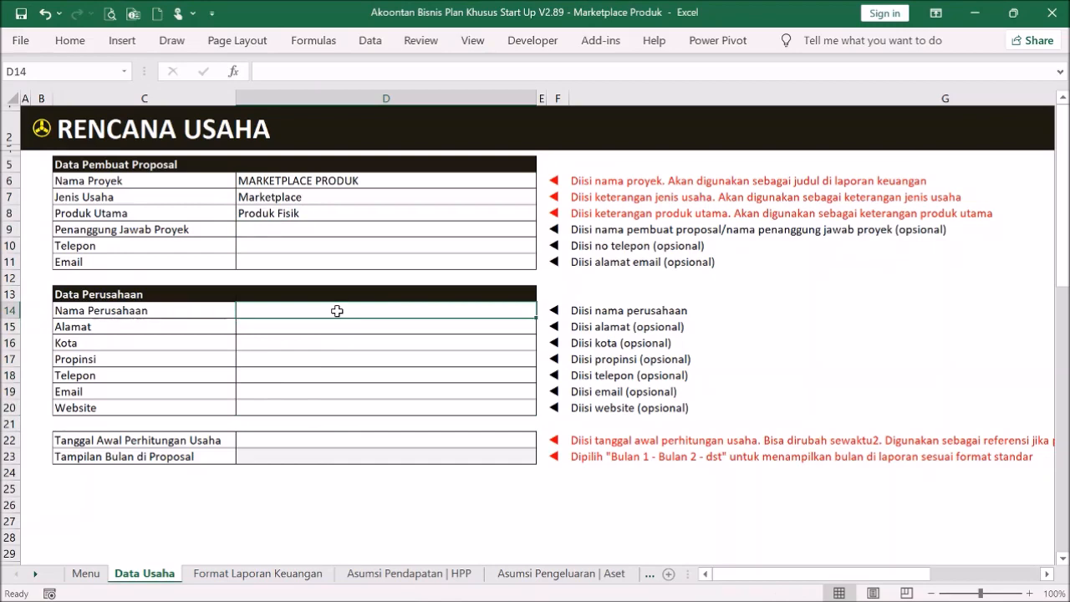
{"action": "type", "text": "PR MA"}
{"action": "type", "text": " MARKETPLACE"}
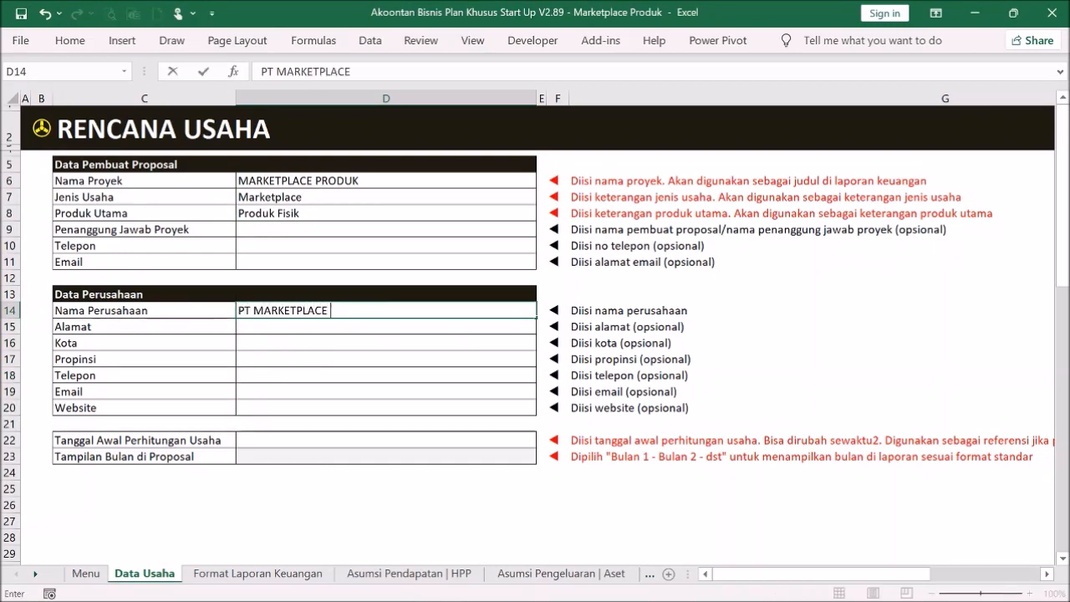
{"action": "type", "text": " SAM"}
{"action": "key", "text": "BackSpace"}
{"action": "key", "text": "BackSpace"}
{"action": "type", "text": "IMPL"}
{"action": "key", "text": "Return"}
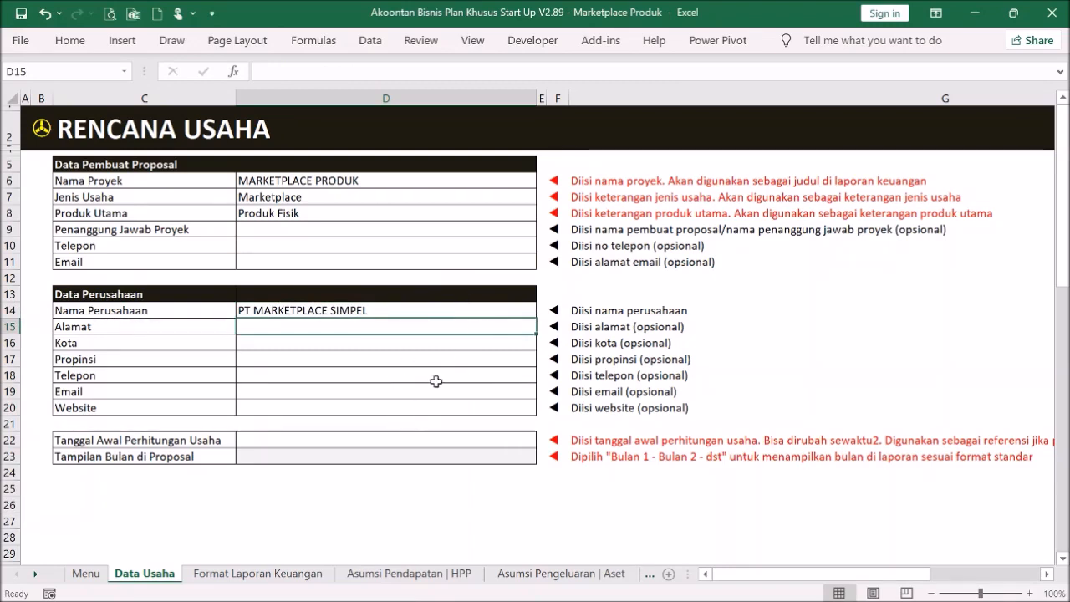
- Open the monthly profit and loss projection and examine its month headings while the start date and month display are blank
{"action": "left_click", "coordinate": [342, 440]}
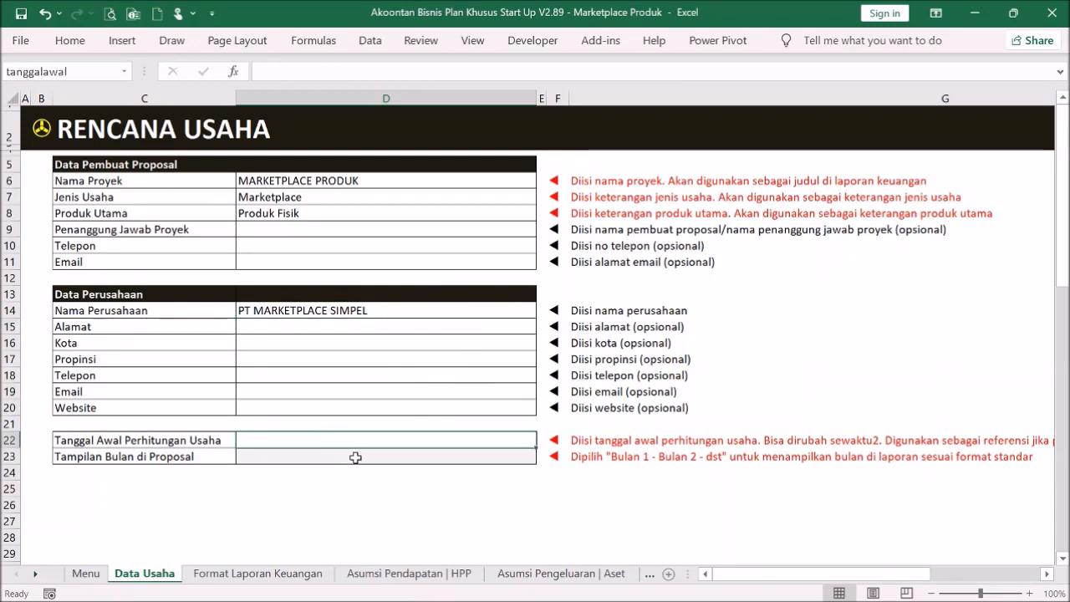
{"action": "left_click", "coordinate": [355, 455]}
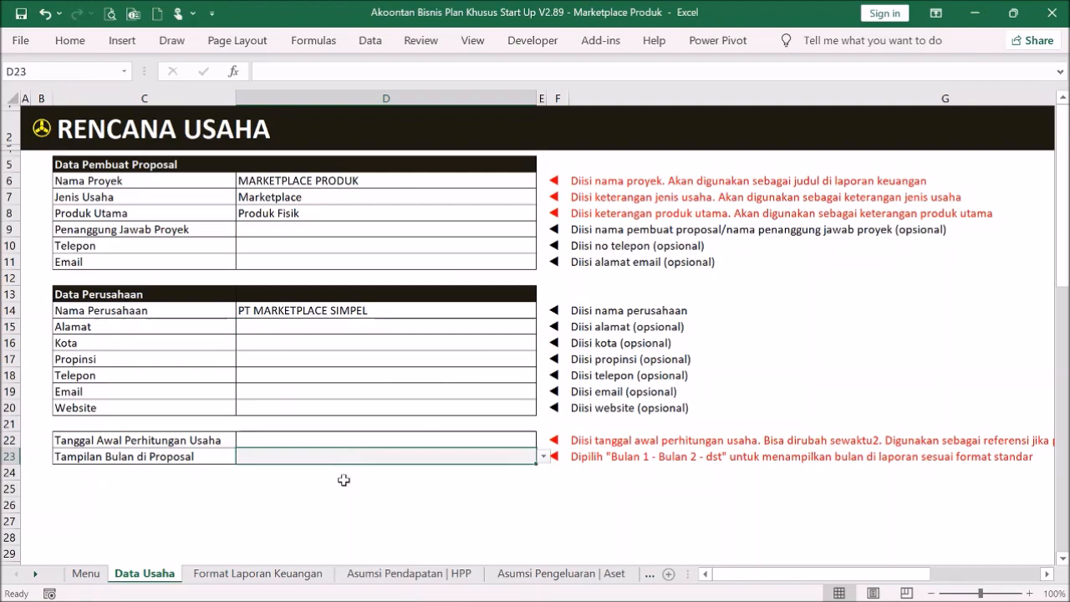
{"action": "left_click", "coordinate": [44, 130]}
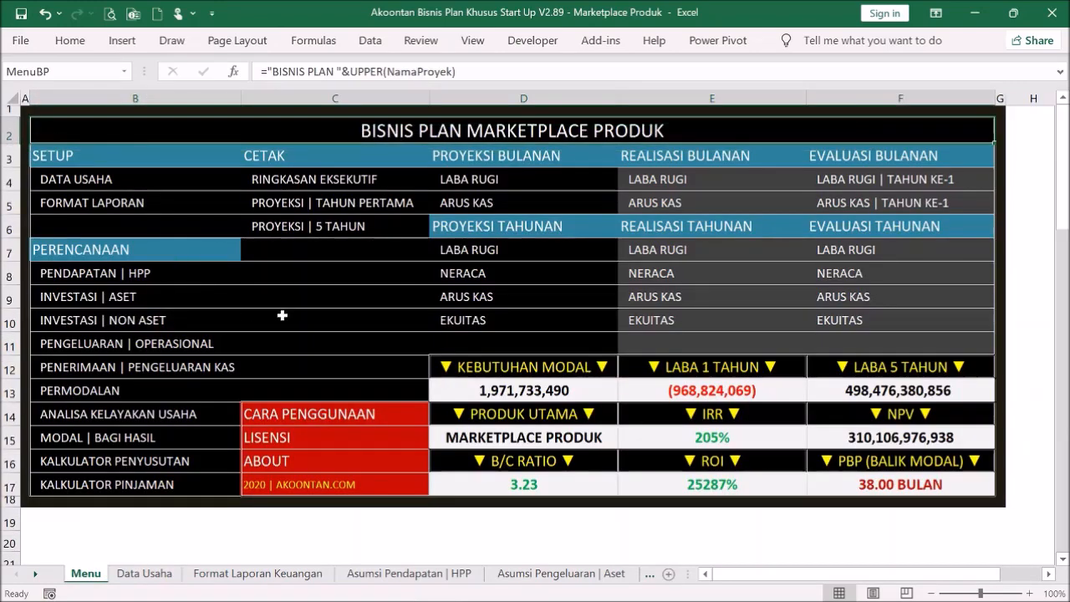
{"action": "left_click", "coordinate": [470, 190]}
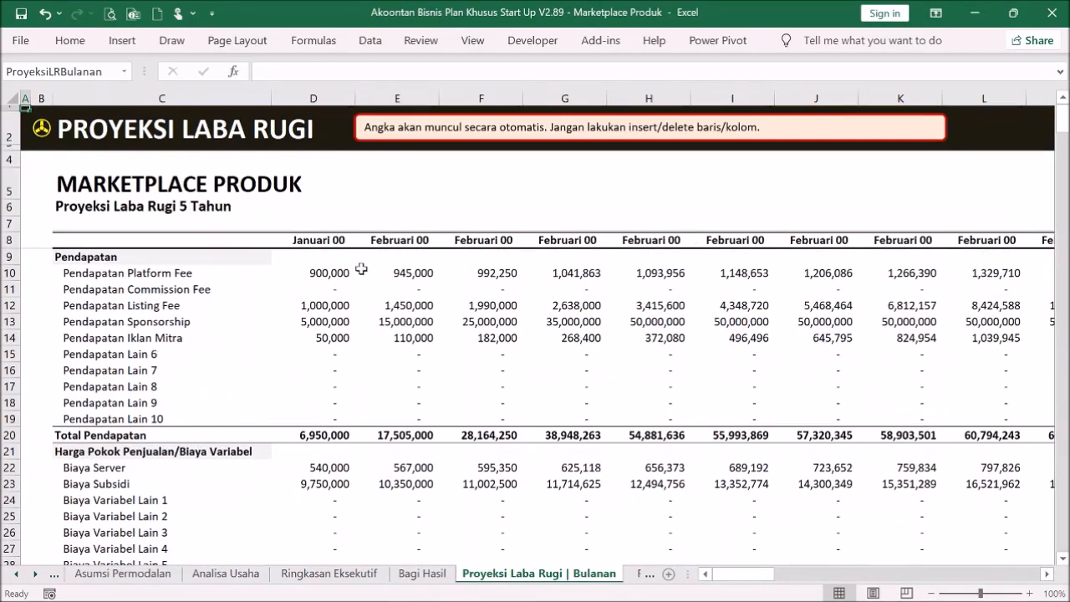
{"action": "left_click_drag", "start_coordinate": [318, 242], "coordinate": [419, 240]}
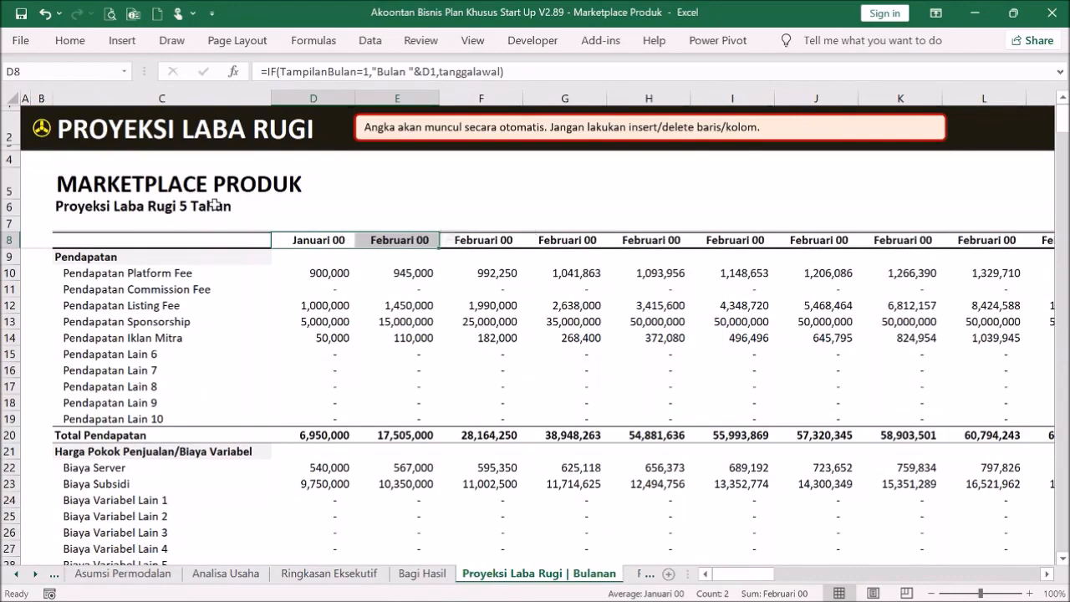
- Return to the Data Usaha sheet and set Tampilan Bulan di Proposal to "Bulan 1 - Bulan 2 - dst"
{"action": "left_click", "coordinate": [42, 138]}
{"action": "left_click", "coordinate": [93, 179]}
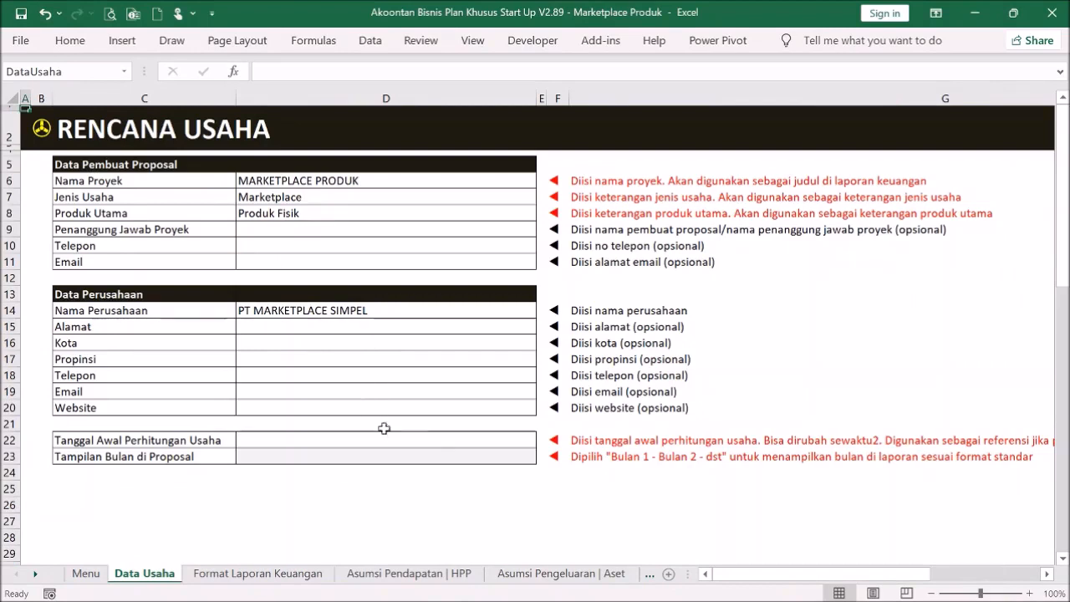
{"action": "left_click", "coordinate": [447, 456]}
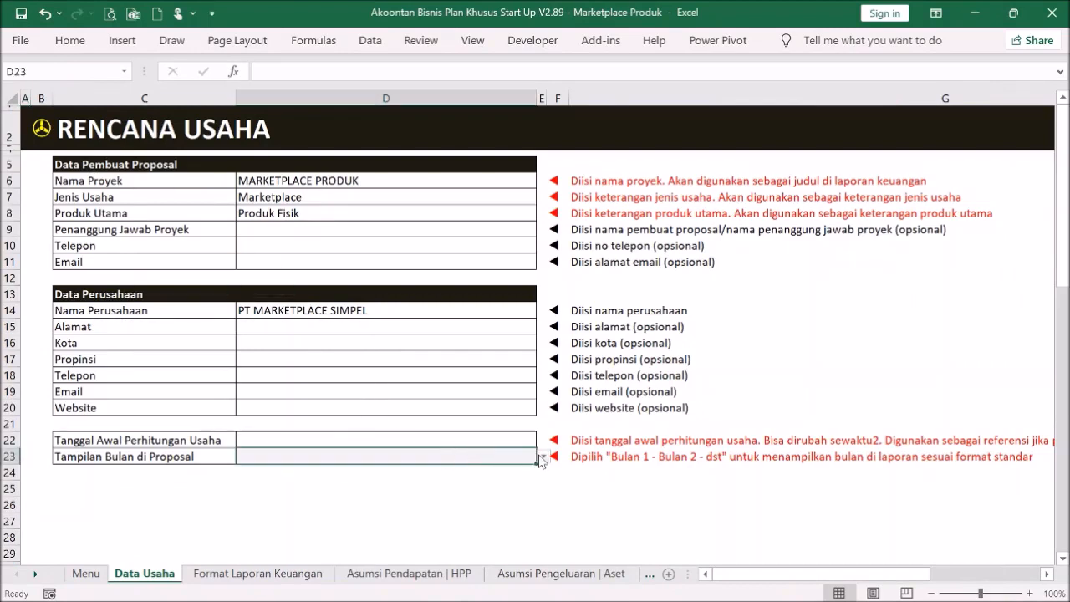
{"action": "left_click", "coordinate": [543, 457]}
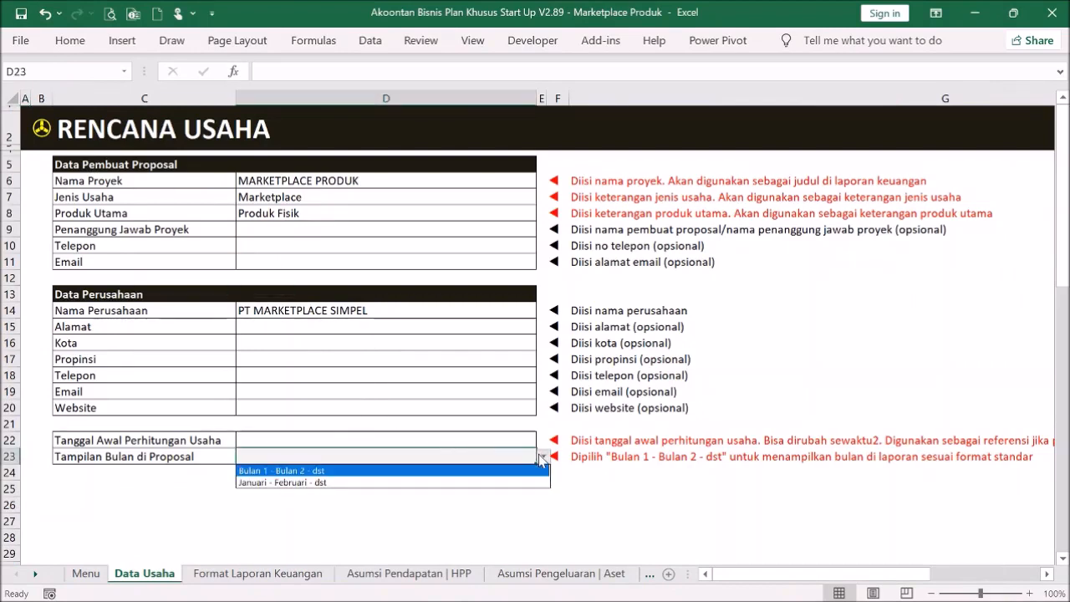
{"action": "left_click", "coordinate": [493, 470]}
- Check how the numbered month format appears in the headings of the monthly profit and loss projection
{"action": "left_click", "coordinate": [40, 142]}
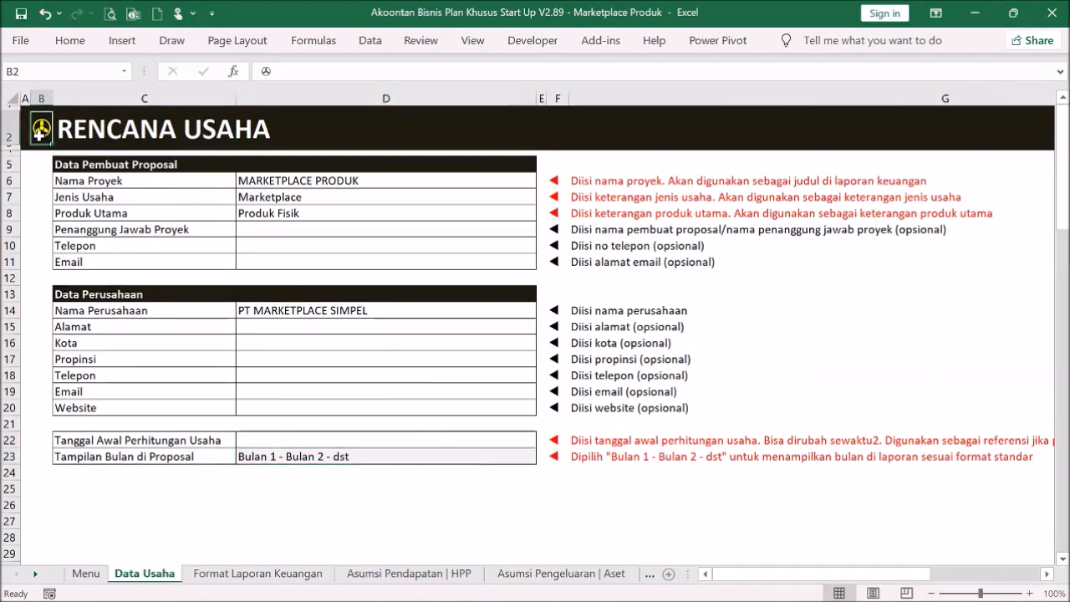
{"action": "left_click", "coordinate": [501, 184]}
{"action": "left_click", "coordinate": [500, 184]}
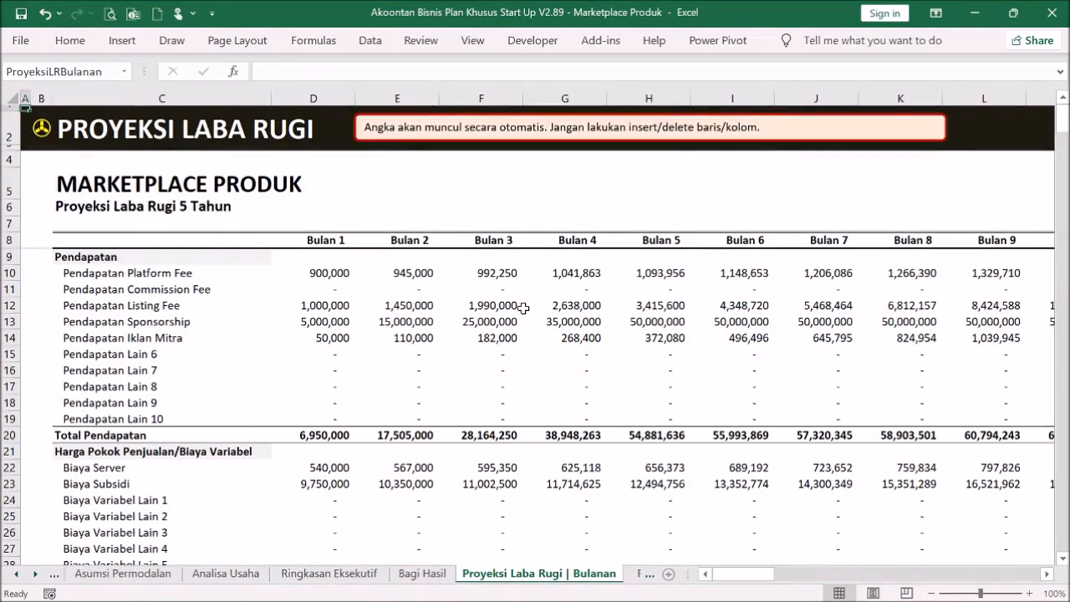
{"action": "left_click_drag", "start_coordinate": [322, 236], "coordinate": [501, 239]}
{"action": "left_click", "coordinate": [504, 242]}
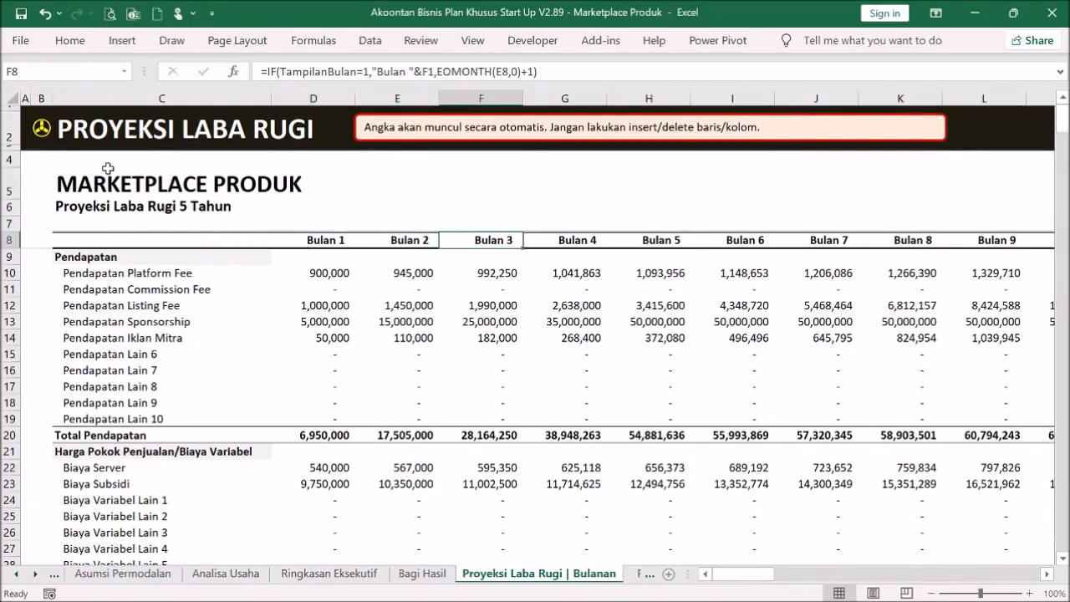
- Go back to the Data Usaha sheet and set Tampilan Bulan di Proposal to "Januari - Februari - dst"
{"action": "left_click", "coordinate": [38, 134]}
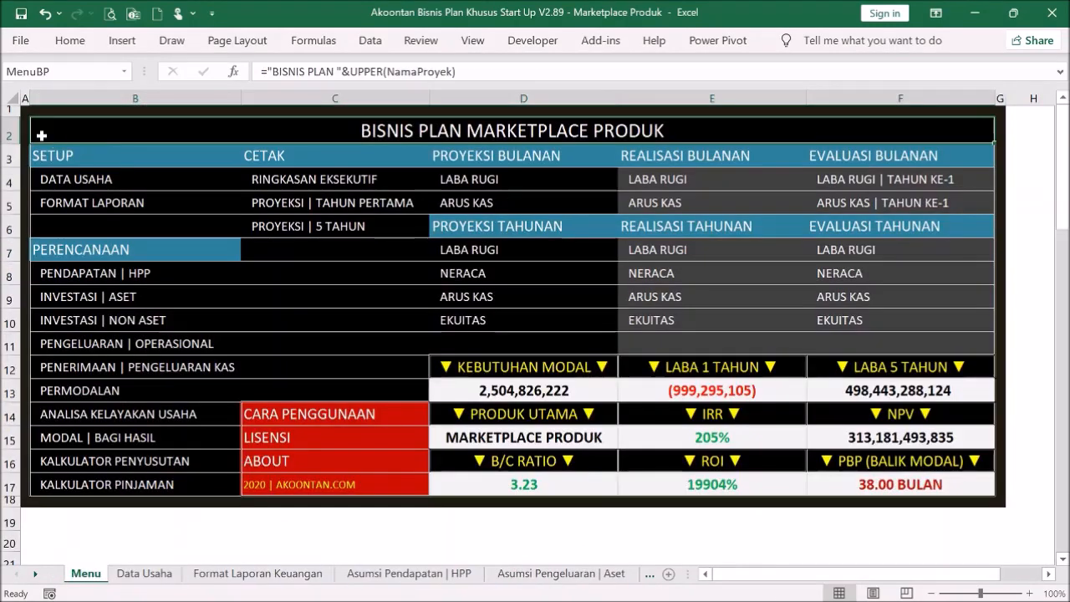
{"action": "left_click", "coordinate": [107, 179]}
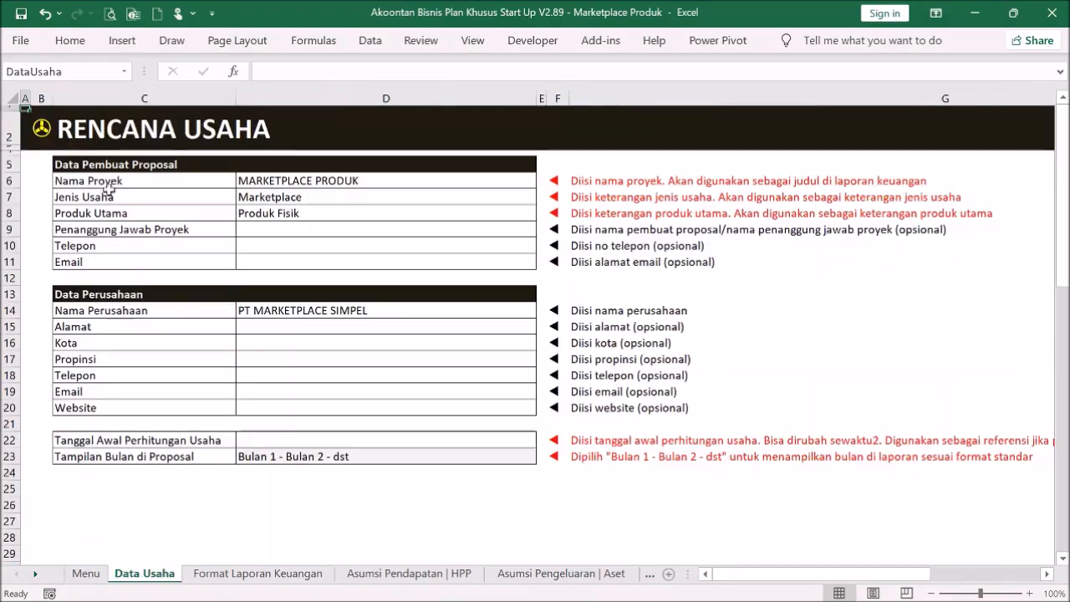
{"action": "left_click", "coordinate": [499, 455]}
{"action": "left_click", "coordinate": [544, 456]}
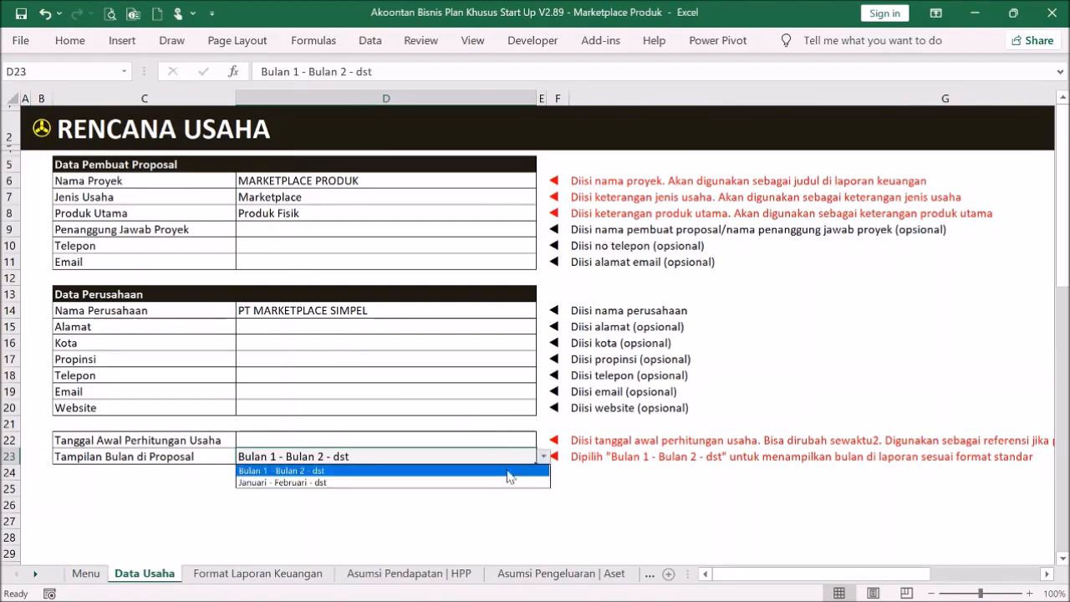
{"action": "left_click", "coordinate": [494, 483]}
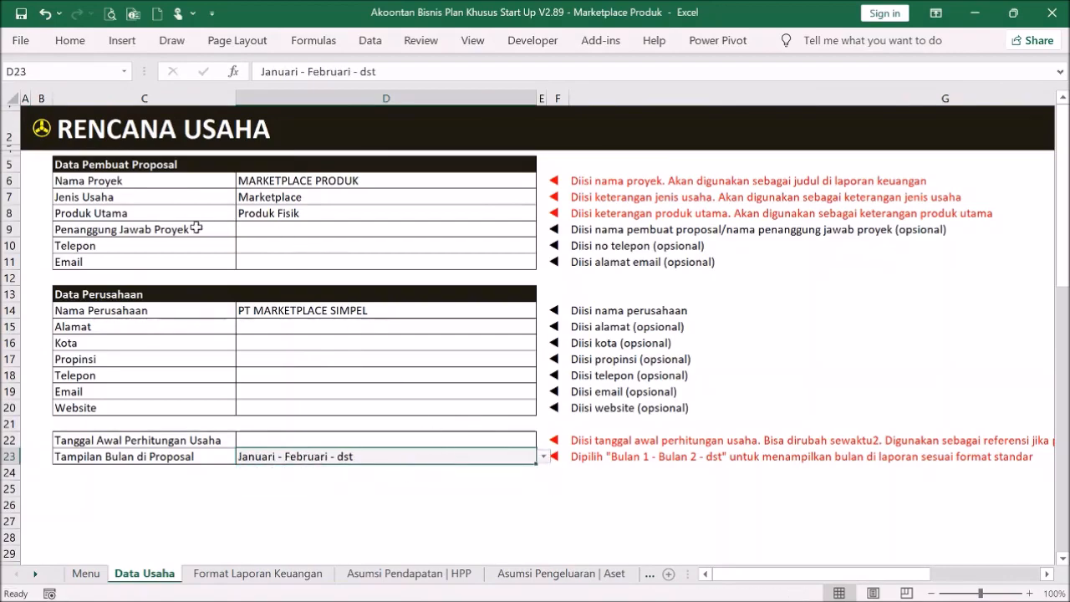
- Check how the calendar month format appears in the headings of the monthly profit and loss projection
{"action": "left_click", "coordinate": [40, 134]}
{"action": "left_click", "coordinate": [478, 186]}
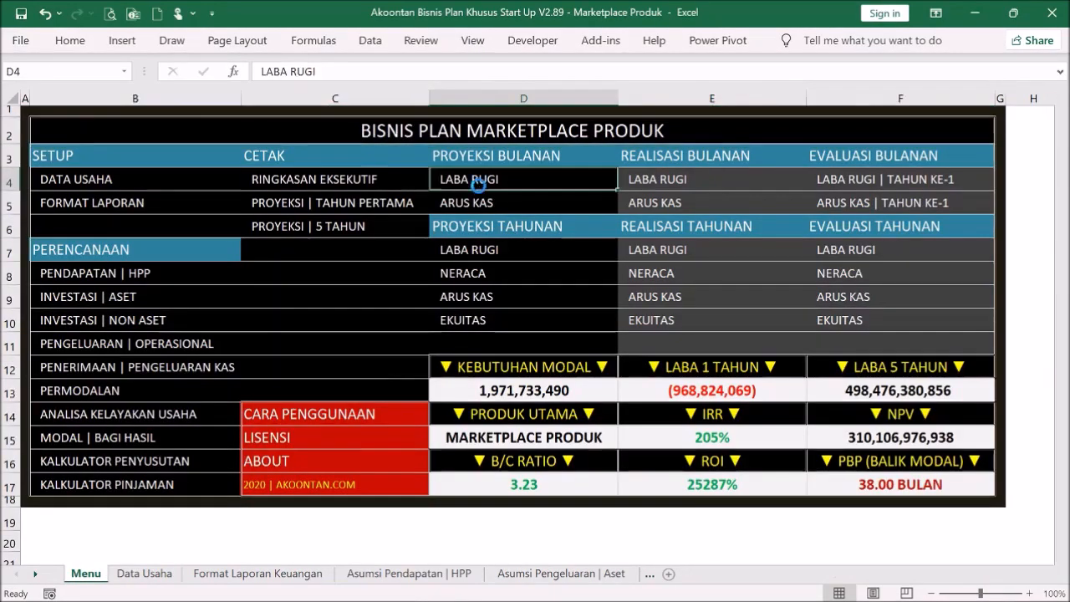
{"action": "left_click_drag", "start_coordinate": [288, 243], "coordinate": [435, 236]}
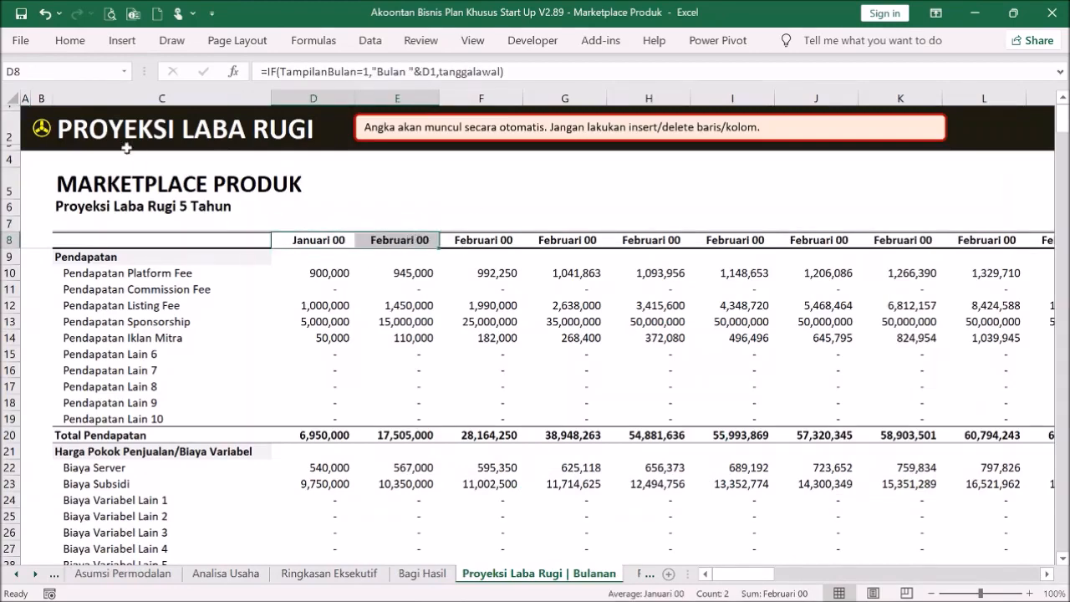
- Set the calculation start date (Tanggal Awal Perhitungan Usaha) on the Data Usaha sheet to 1 May 2021
{"action": "left_click", "coordinate": [41, 134]}
{"action": "left_click", "coordinate": [112, 189]}
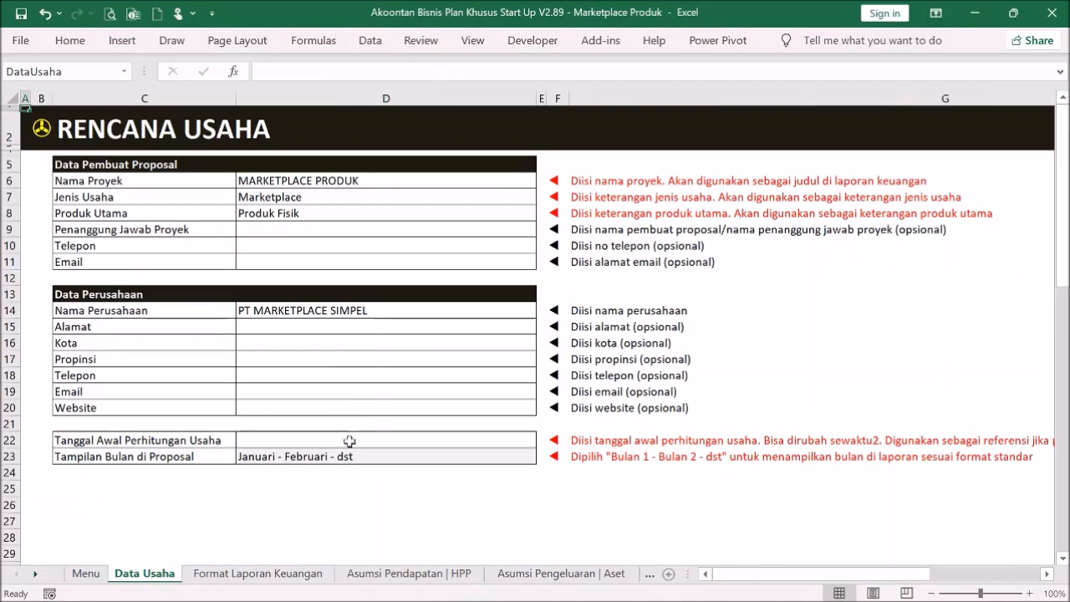
{"action": "left_click", "coordinate": [355, 456]}
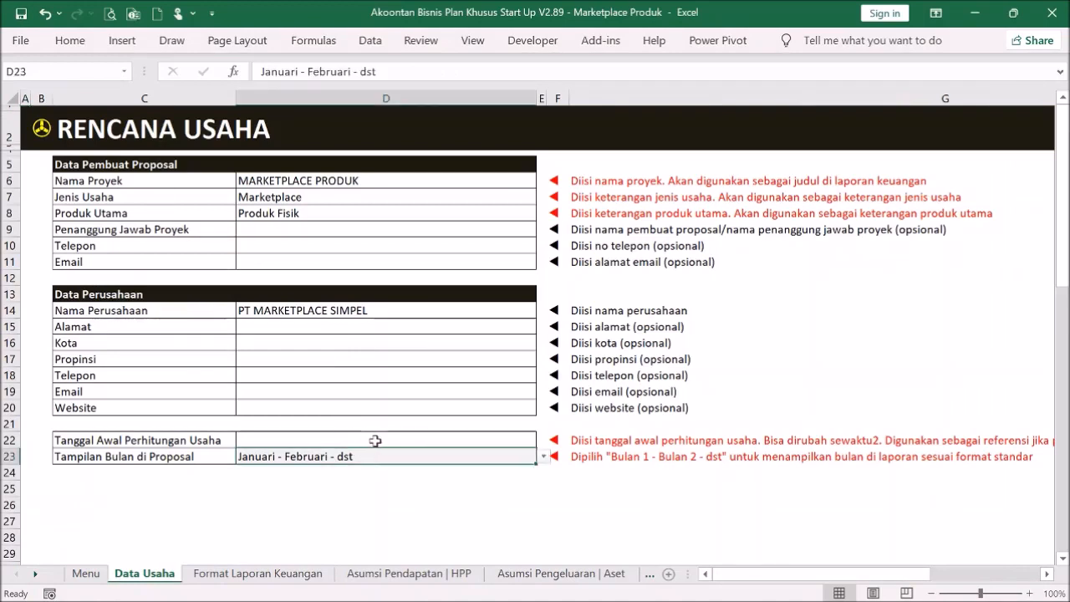
{"action": "left_click", "coordinate": [376, 440]}
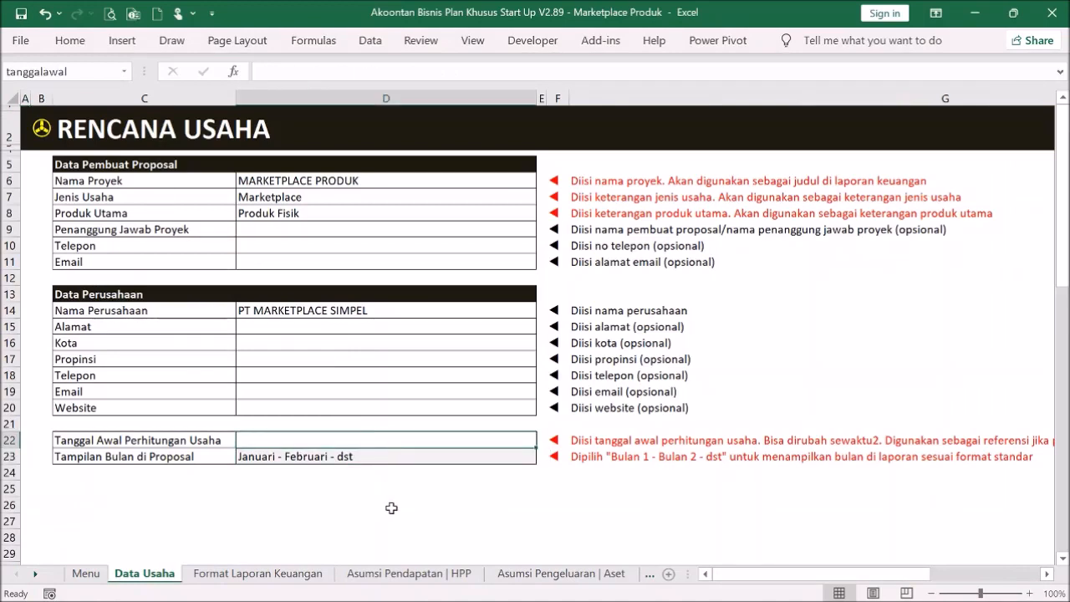
{"action": "type", "text": "1"}
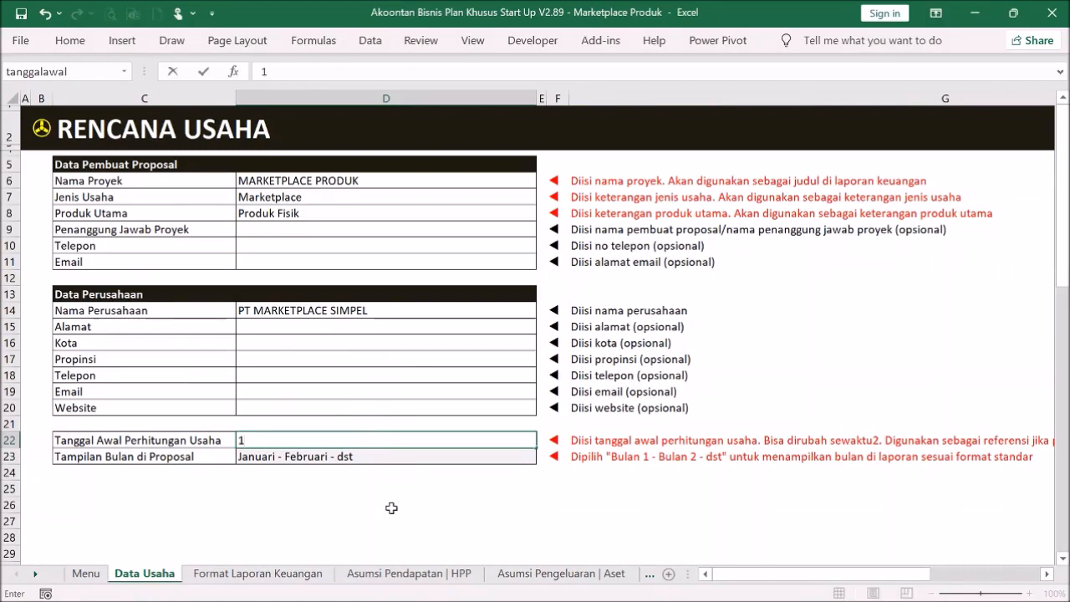
{"action": "type", "text": " may 220"}
{"action": "key", "text": "BackSpace"}
{"action": "key", "text": "BackSpace"}
{"action": "key", "text": "Return"}
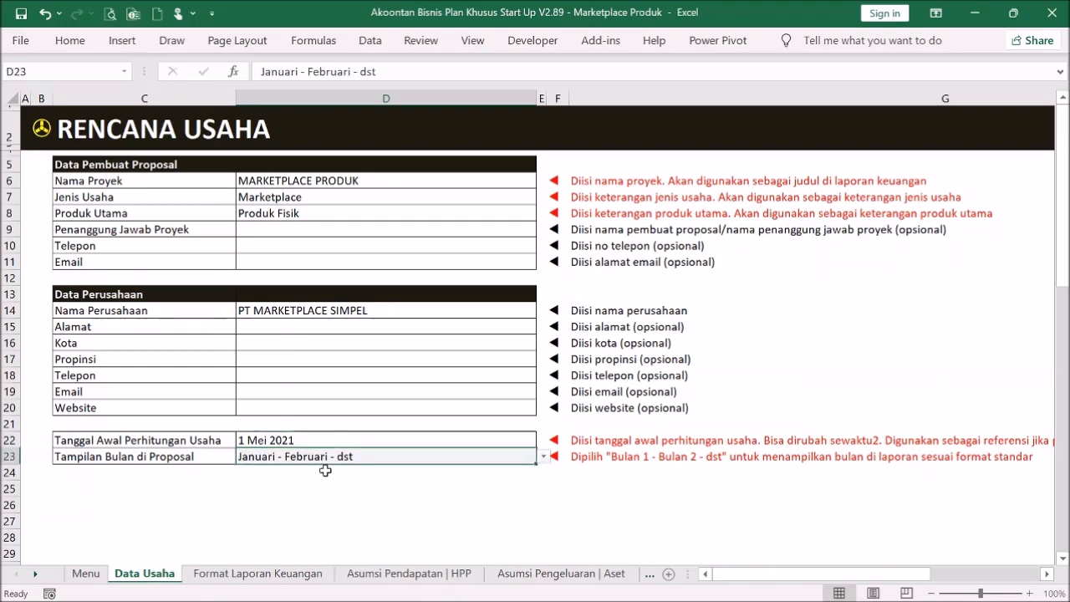
- Check how the May 2021 start date carries into the month headings of the monthly profit and loss projection
{"action": "left_click", "coordinate": [319, 442]}
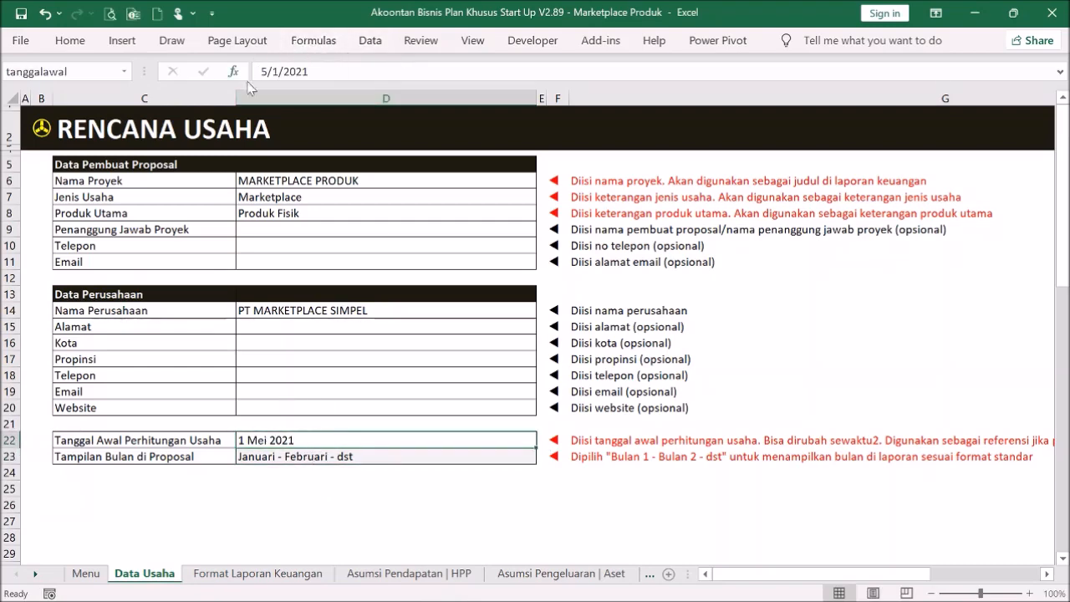
{"action": "left_click", "coordinate": [42, 129]}
{"action": "left_click", "coordinate": [41, 129]}
{"action": "left_click", "coordinate": [490, 182]}
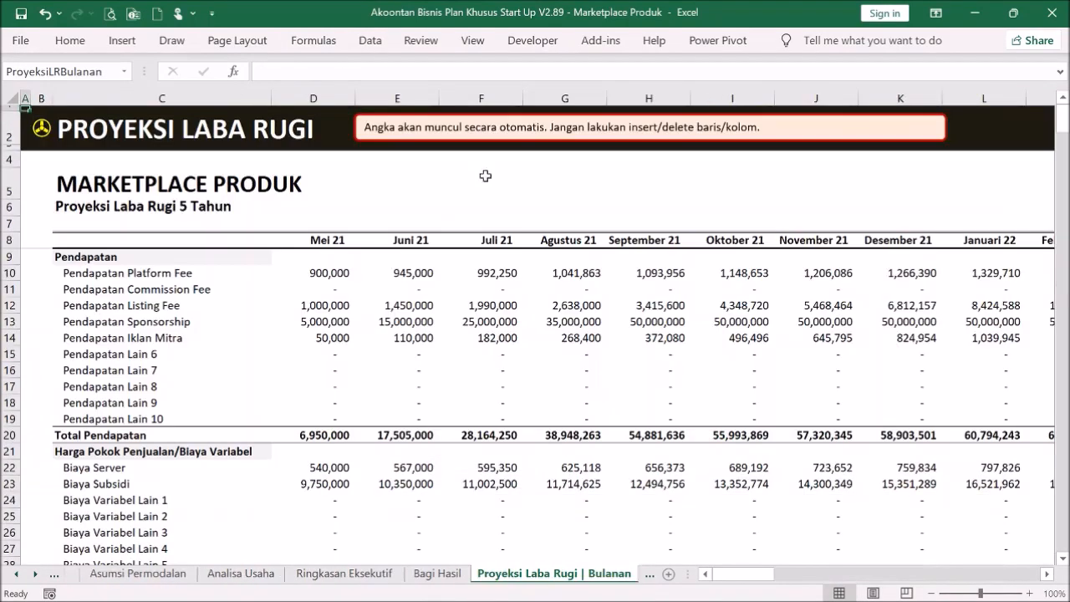
{"action": "left_click_drag", "start_coordinate": [331, 243], "coordinate": [410, 235]}
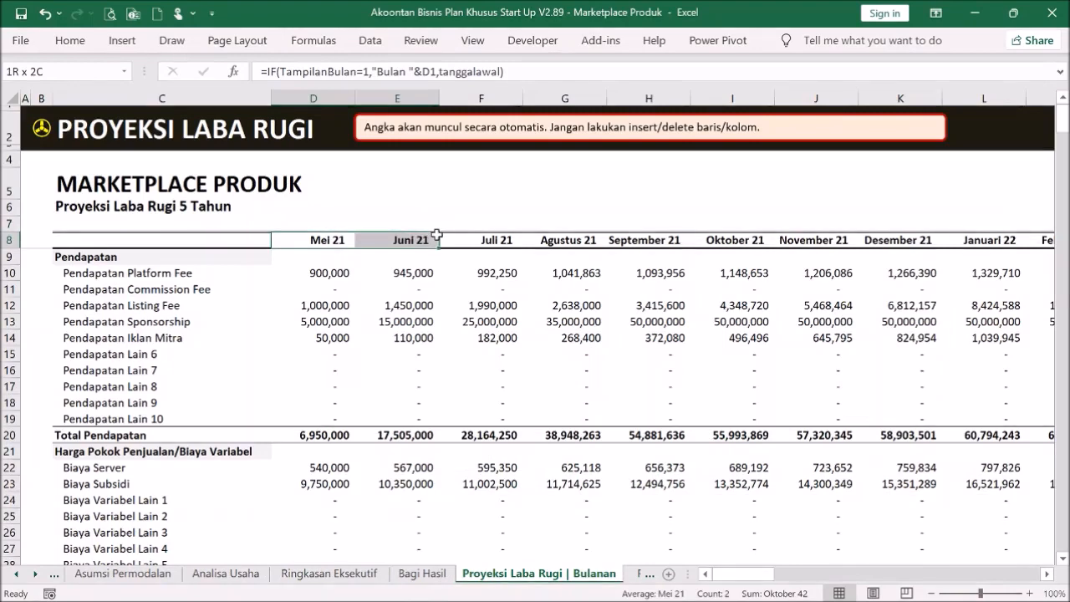
{"action": "left_click", "coordinate": [498, 236]}
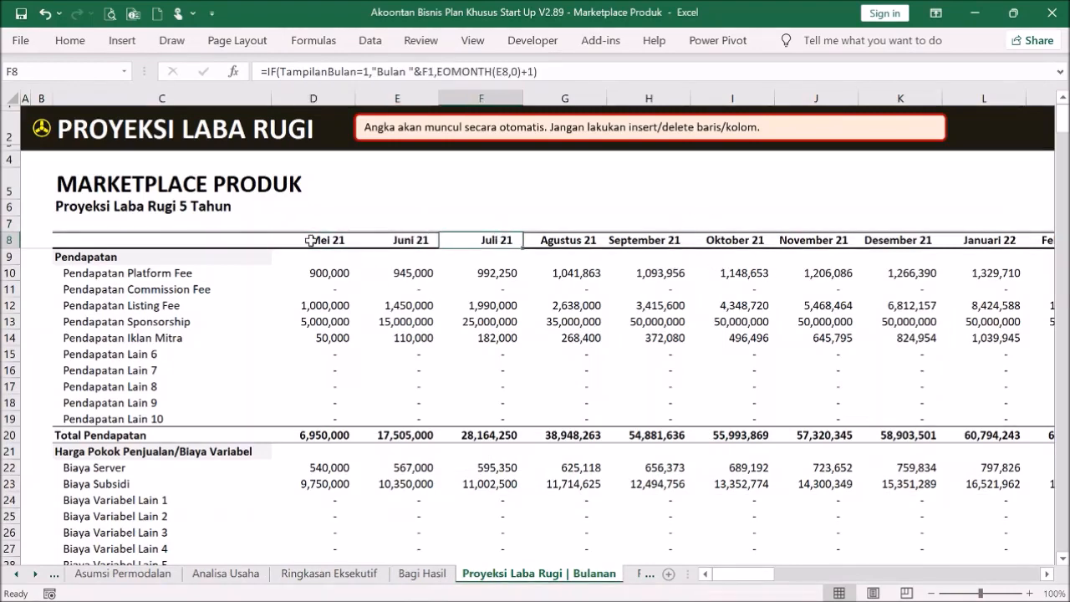
- Enter the Data Usaha start date with the Indonesian month name, "1 Mei 2021", and check the monthly profit and loss headings
{"action": "left_click", "coordinate": [43, 132]}
{"action": "left_click", "coordinate": [120, 178]}
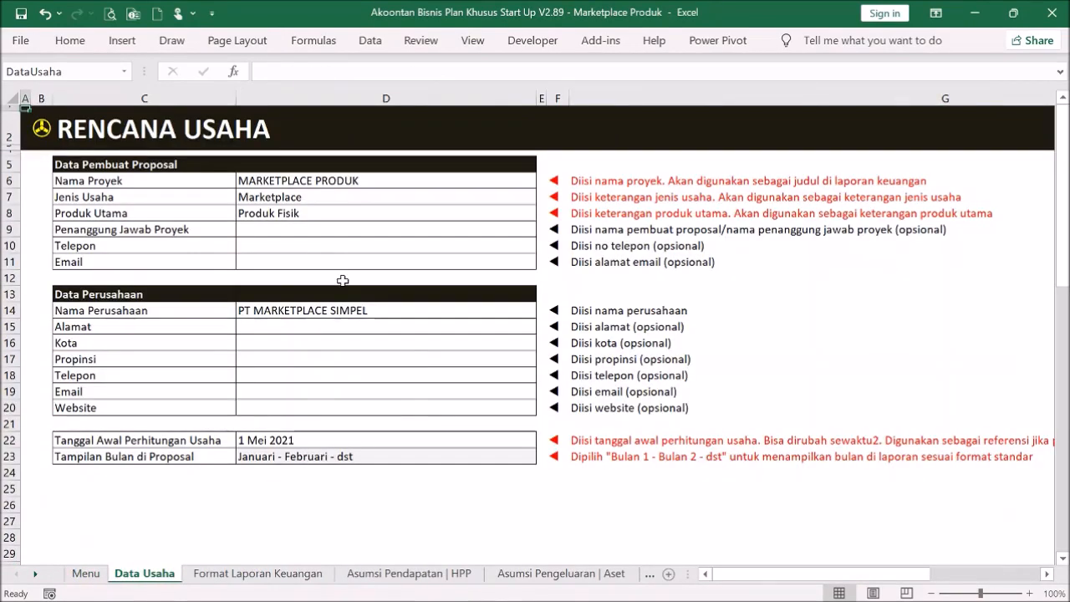
{"action": "left_click", "coordinate": [380, 440]}
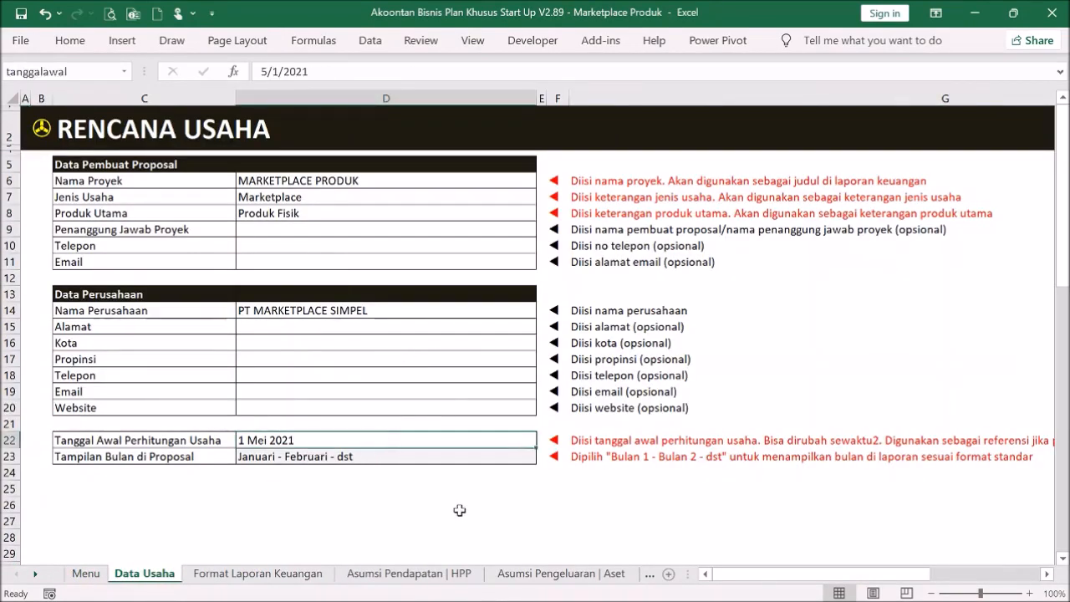
{"action": "type", "text": "1 Mei 2021"}
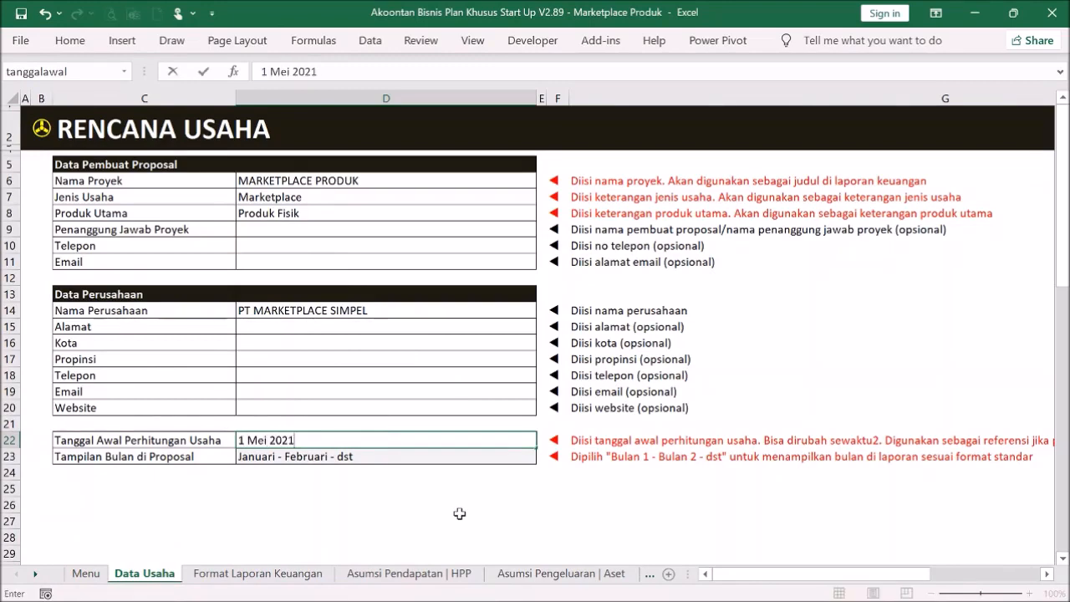
{"action": "key", "text": "Return"}
{"action": "left_click", "coordinate": [301, 441]}
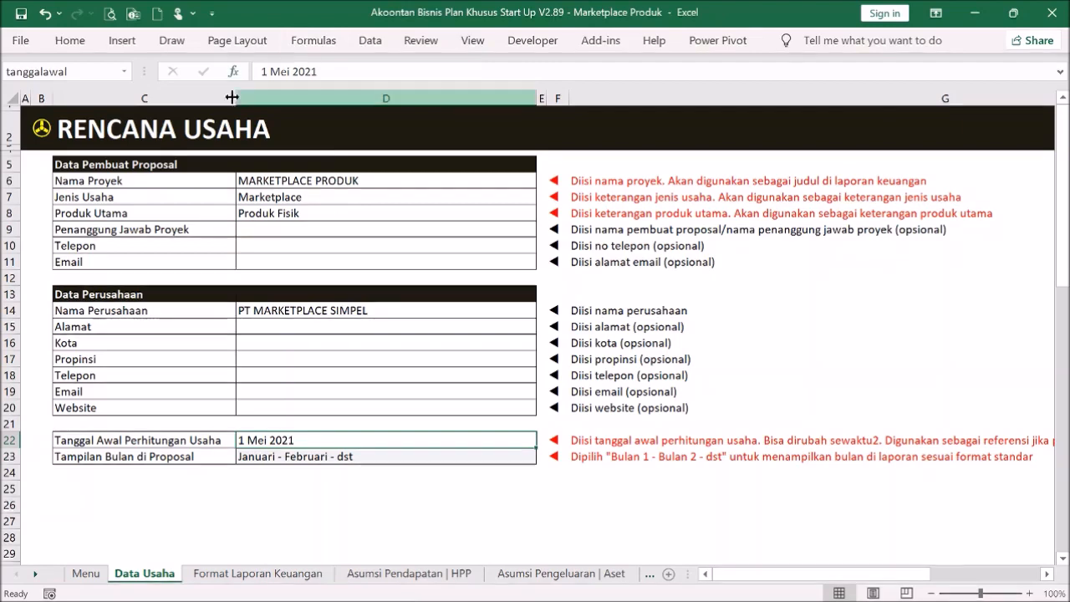
{"action": "left_click", "coordinate": [49, 138]}
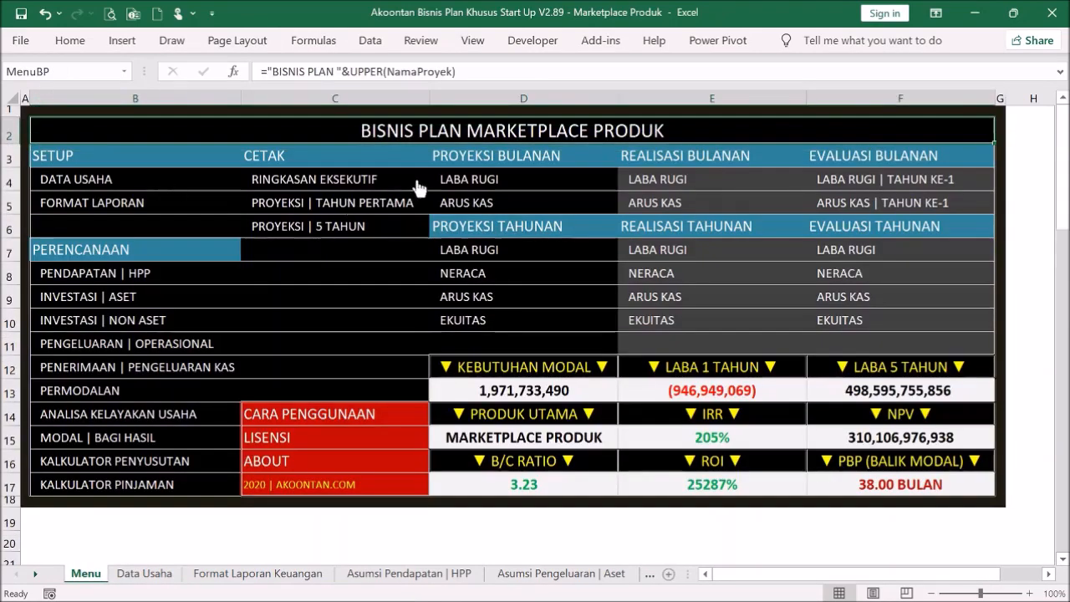
{"action": "left_click", "coordinate": [445, 186]}
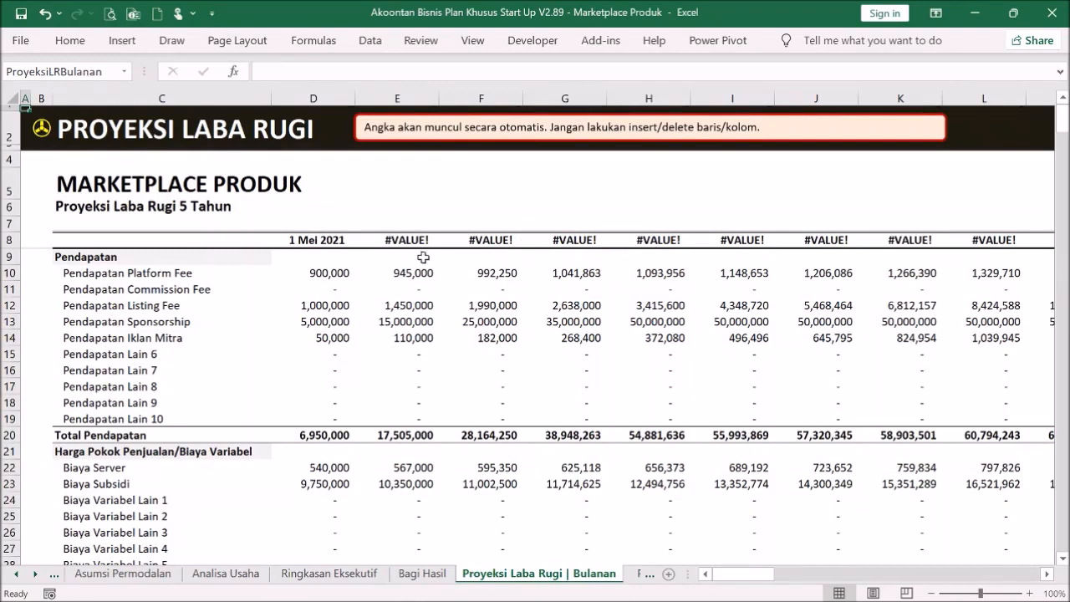
- Go back to the Data Usaha sheet and enter Tanggal Awal Perhitungan Usaha with the English month name, "1 may 21"
{"action": "left_click", "coordinate": [47, 127]}
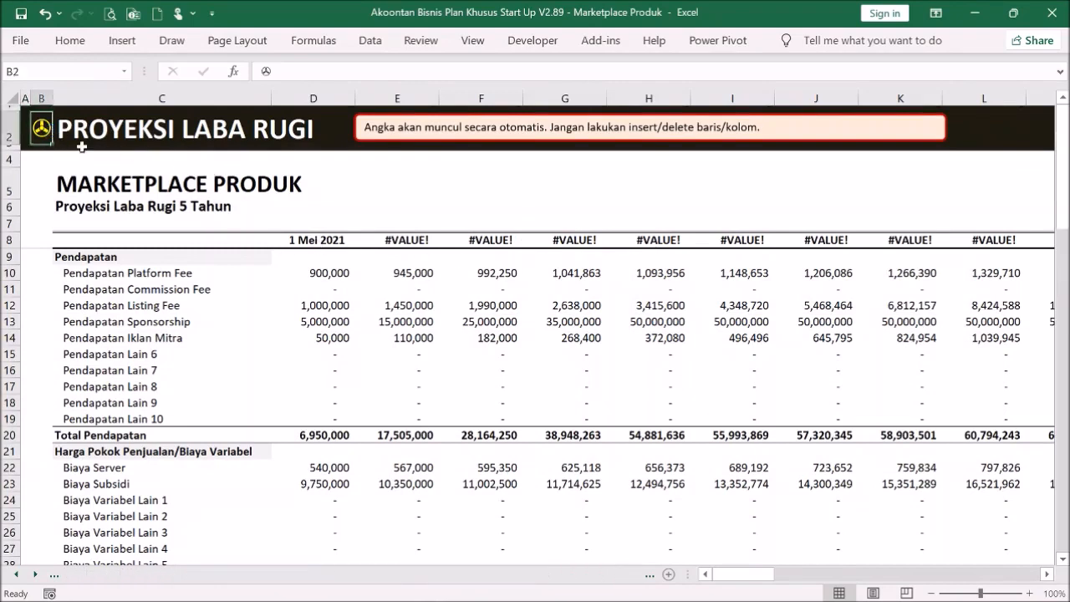
{"action": "left_click", "coordinate": [92, 180]}
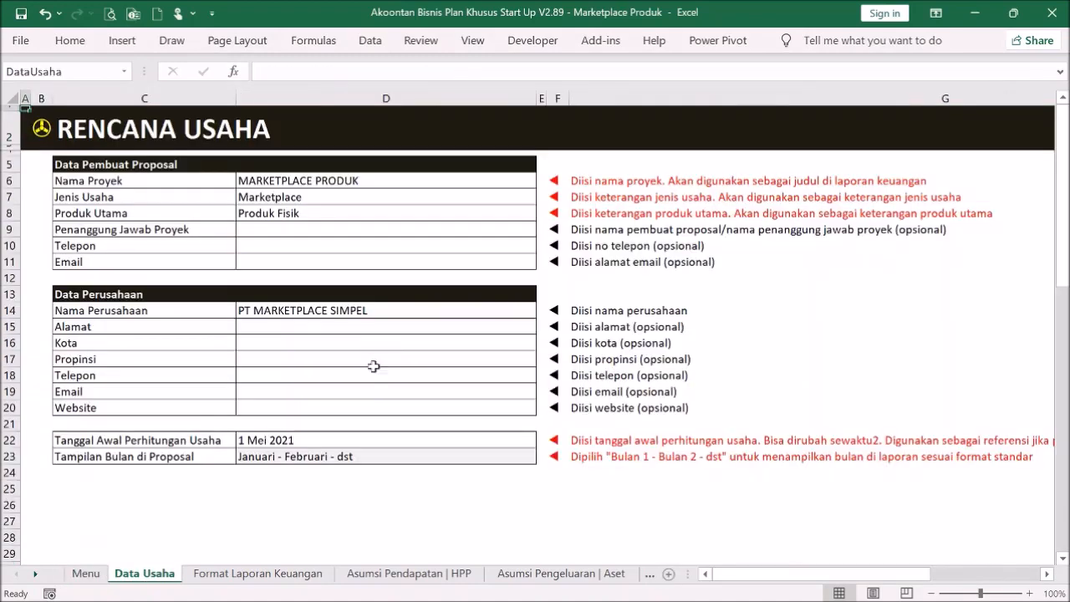
{"action": "left_click", "coordinate": [352, 440]}
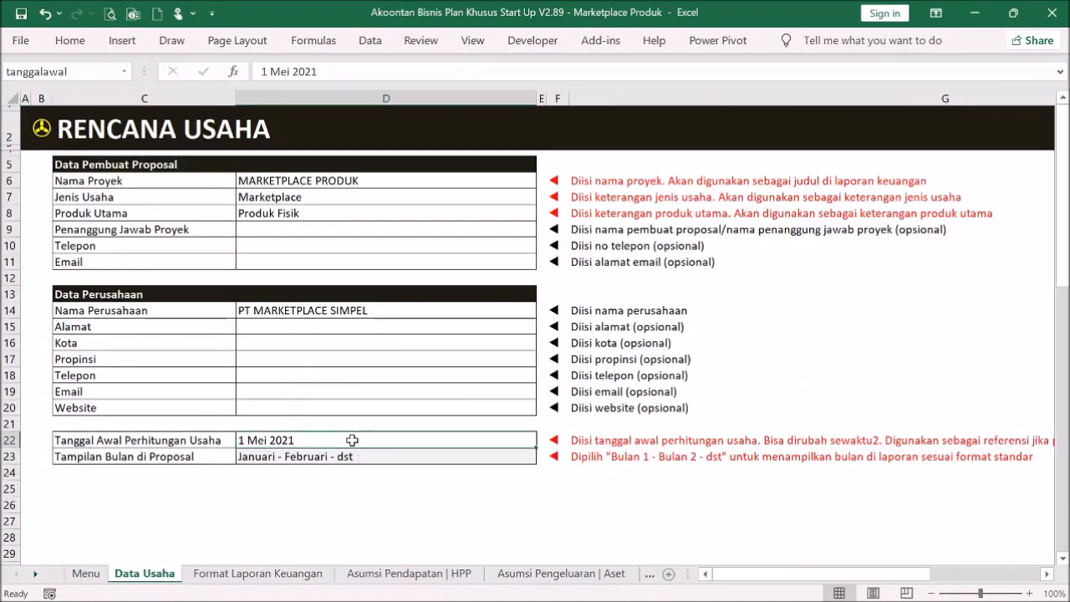
{"action": "type", "text": "1 may 21"}
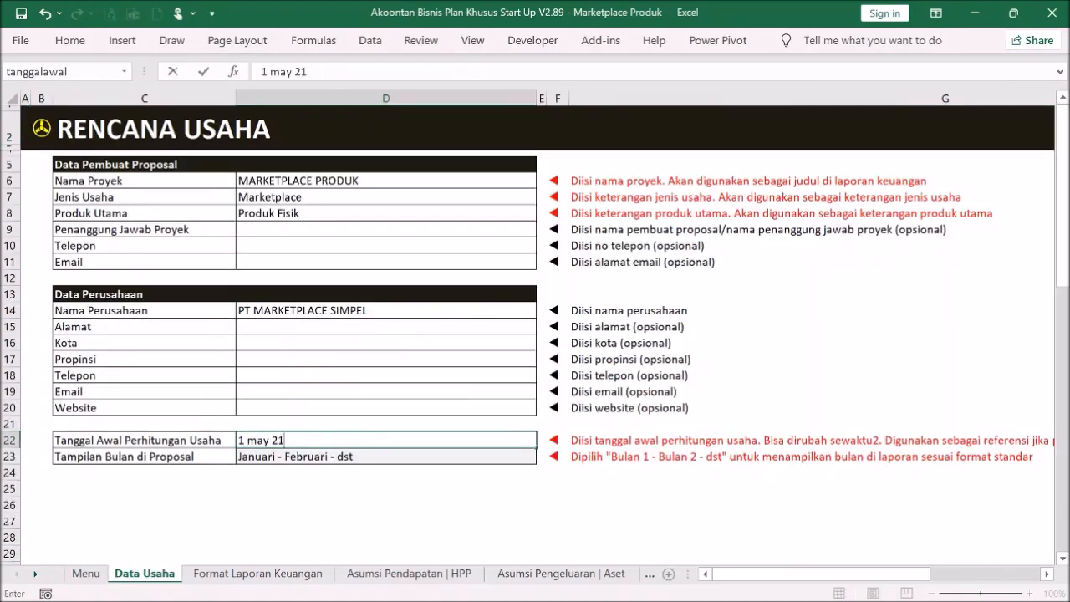
{"action": "key", "text": "Return"}
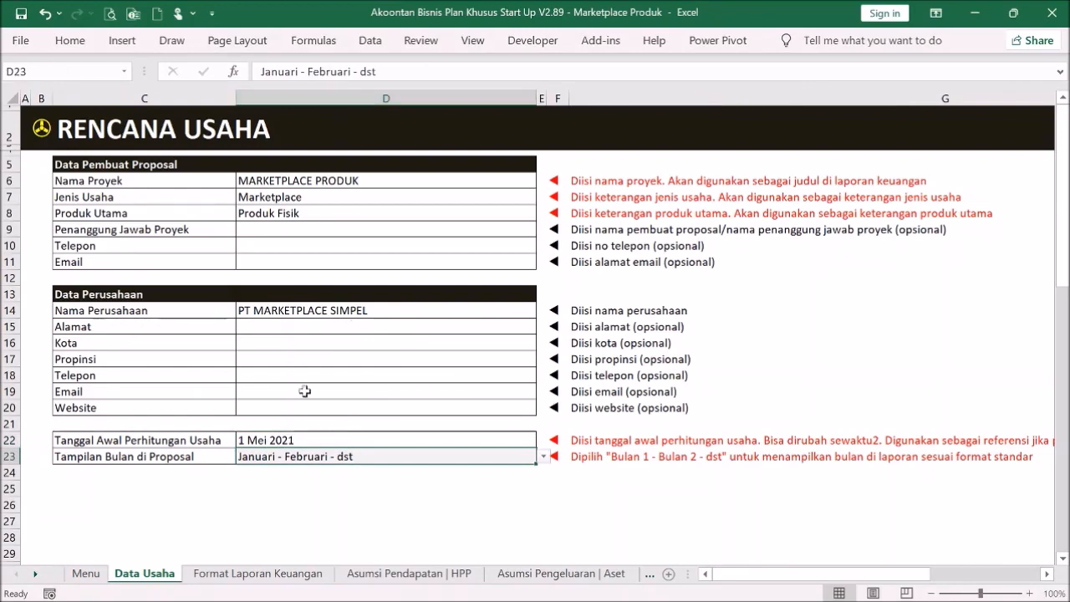
{"action": "key", "text": "Up"}
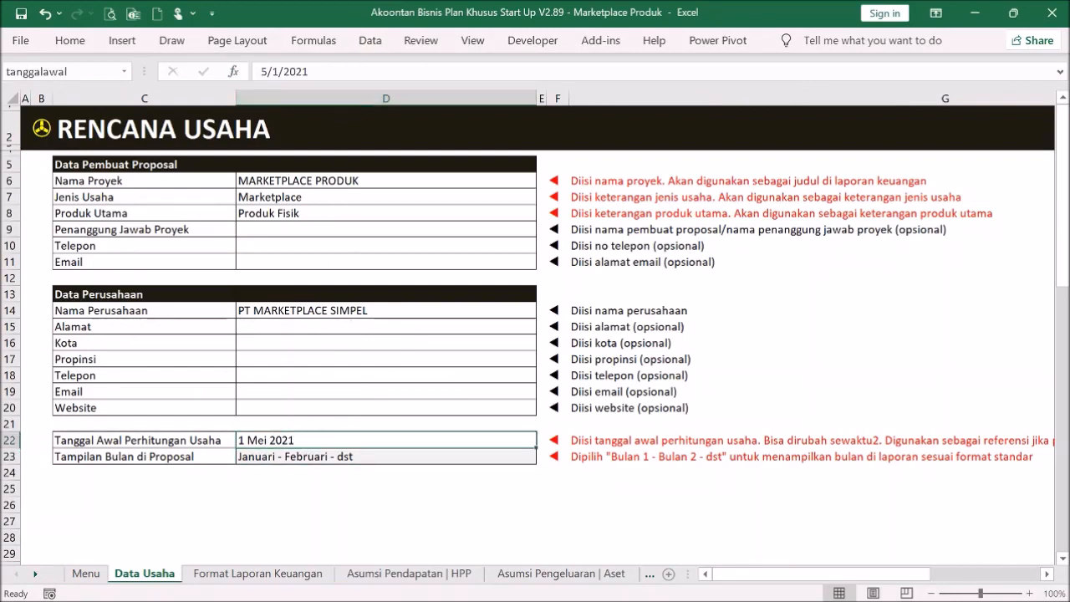
- Check the month headings of the monthly profit and loss projection with the English-format start date
{"action": "left_click", "coordinate": [36, 134]}
{"action": "left_click", "coordinate": [36, 133]}
{"action": "left_click", "coordinate": [458, 180]}
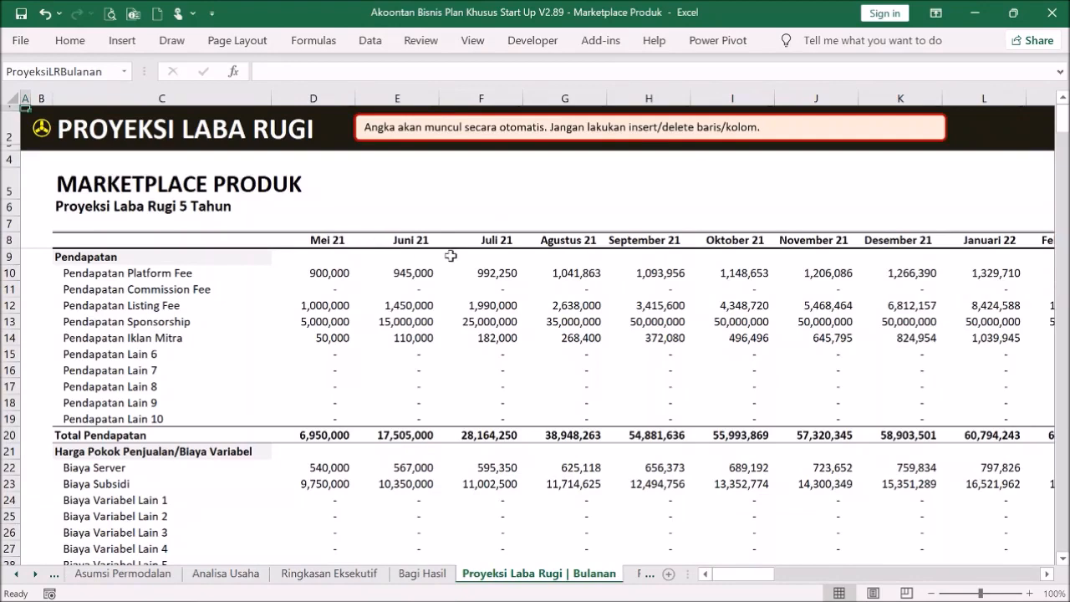
- Return to the Data Usaha sheet and set Tampilan Bulan di Proposal to "Bulan 1 - Bulan 2 - dst"
{"action": "left_click", "coordinate": [42, 134]}
{"action": "left_click", "coordinate": [104, 178]}
{"action": "left_click", "coordinate": [410, 456]}
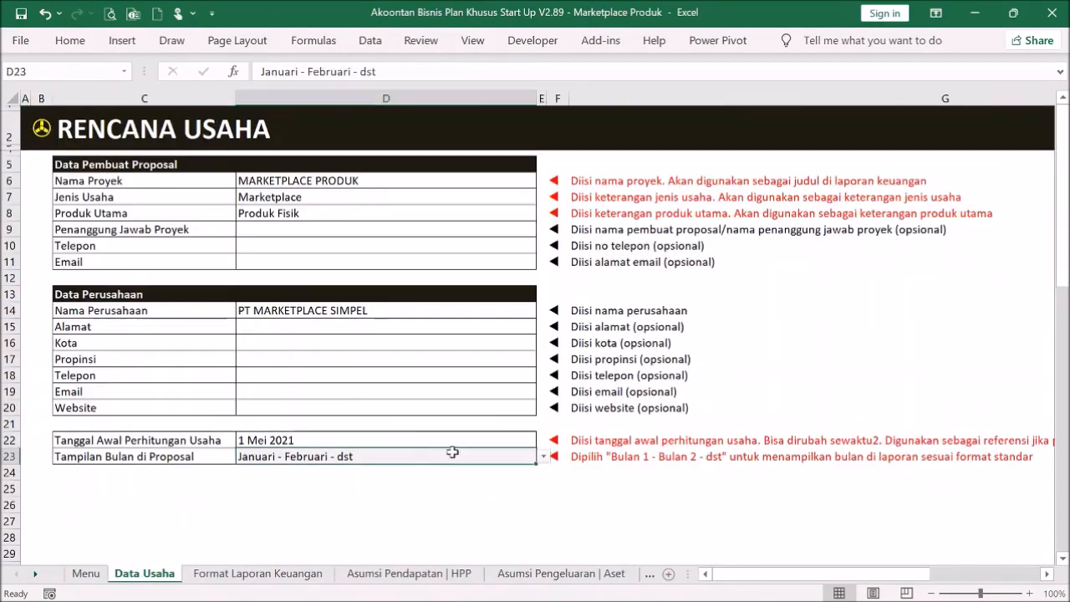
{"action": "left_click", "coordinate": [544, 457]}
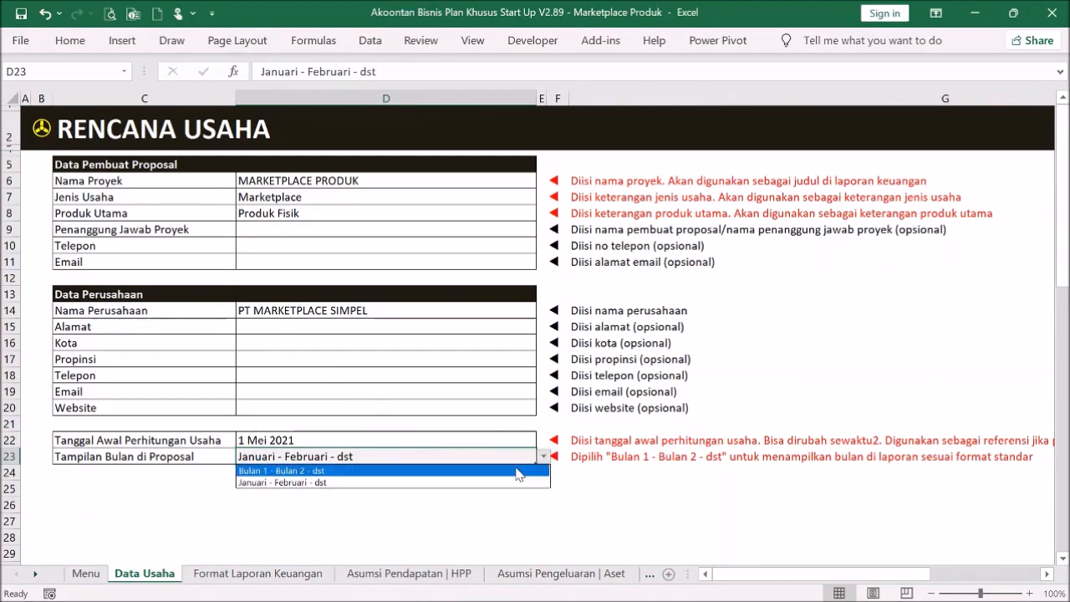
{"action": "left_click", "coordinate": [517, 471]}
- Recheck the Data Usaha sheet and the monthly profit and loss projection with the numbered month format
{"action": "left_click", "coordinate": [43, 130]}
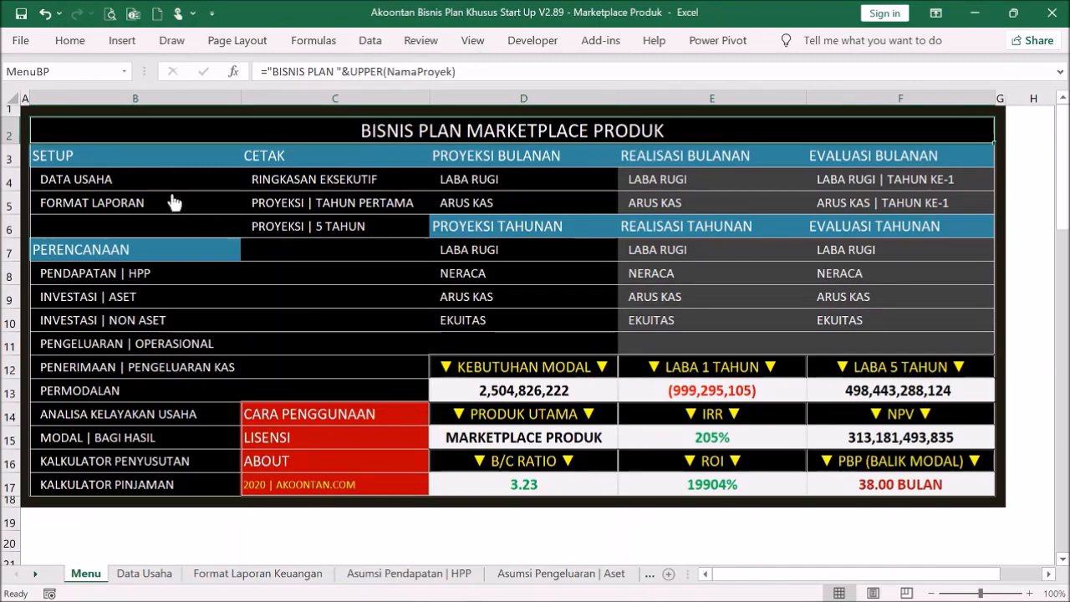
{"action": "left_click", "coordinate": [113, 179]}
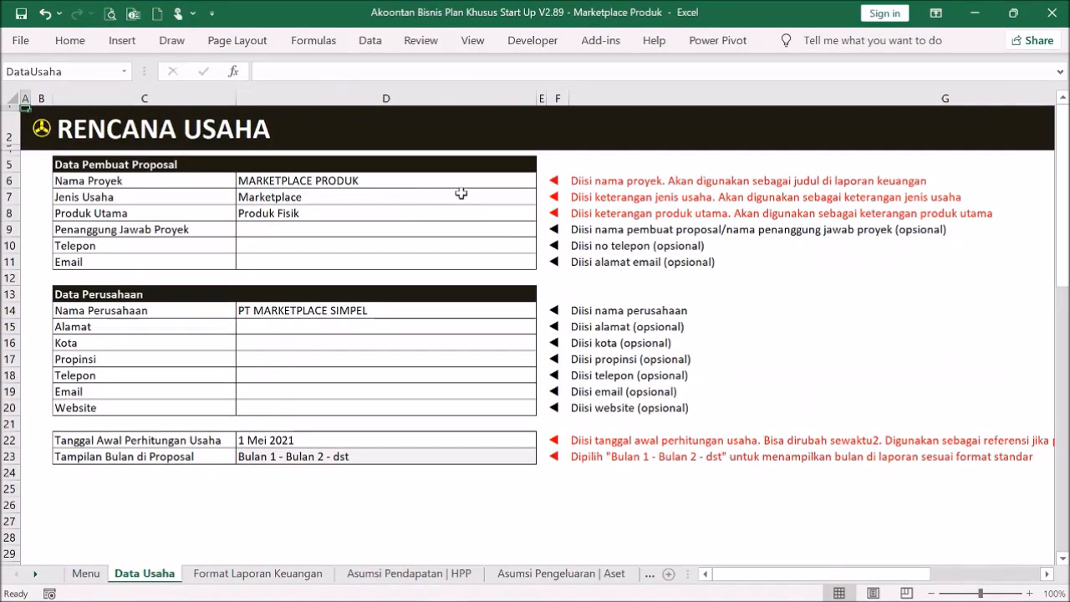
{"action": "left_click", "coordinate": [42, 128]}
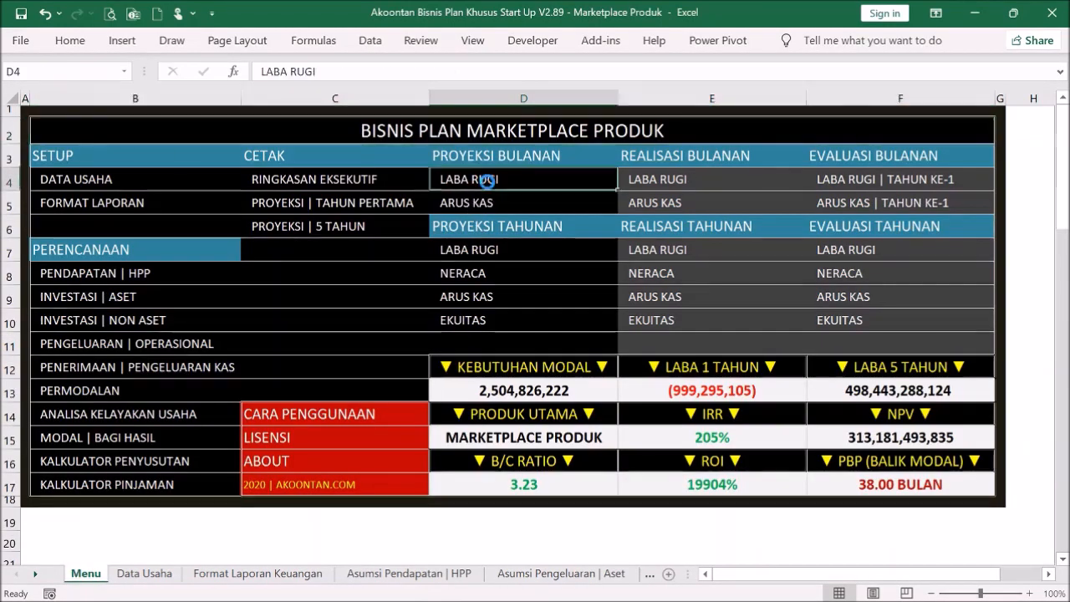
{"action": "left_click", "coordinate": [502, 175]}
{"action": "left_click", "coordinate": [42, 128]}
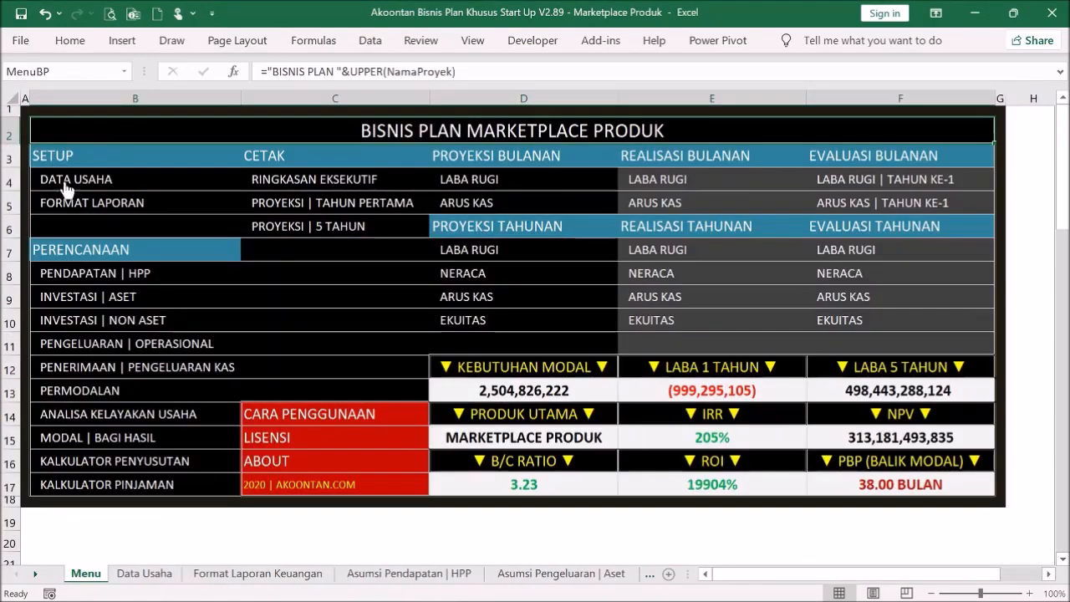
- Open the Format Laporan Keuangan sheet and skim its balance sheet and profit and loss categories
{"action": "left_click", "coordinate": [92, 204]}
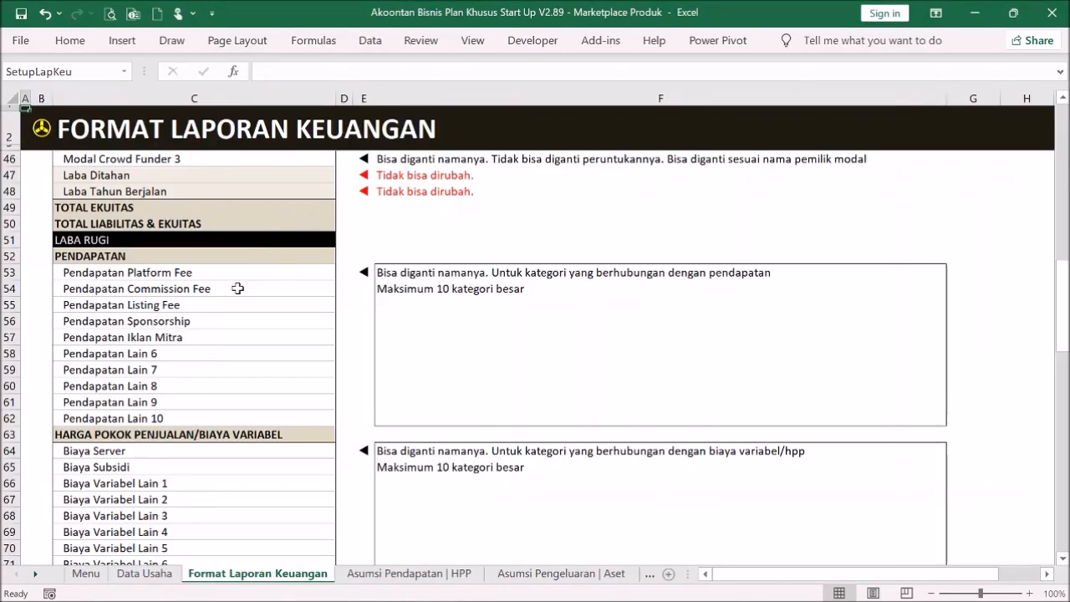
{"action": "scroll", "coordinate": [250, 283], "scroll_direction": "up", "scroll_amount": 14}
{"action": "scroll", "coordinate": [235, 298], "scroll_direction": "down", "scroll_amount": 4}
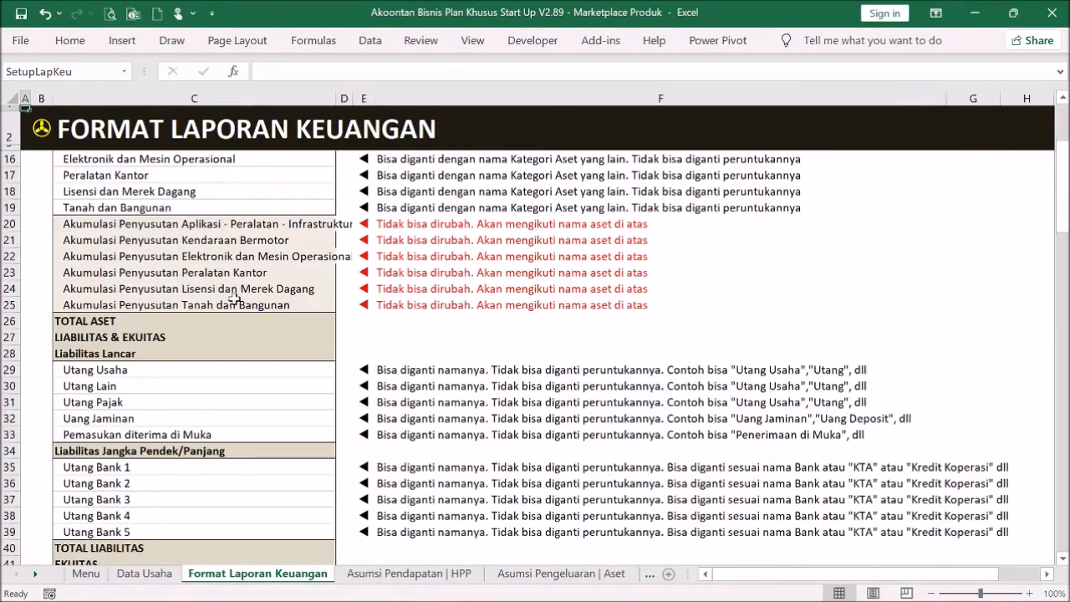
{"action": "scroll", "coordinate": [235, 298], "scroll_direction": "down", "scroll_amount": 8}
{"action": "scroll", "coordinate": [189, 317], "scroll_direction": "up", "scroll_amount": 3}
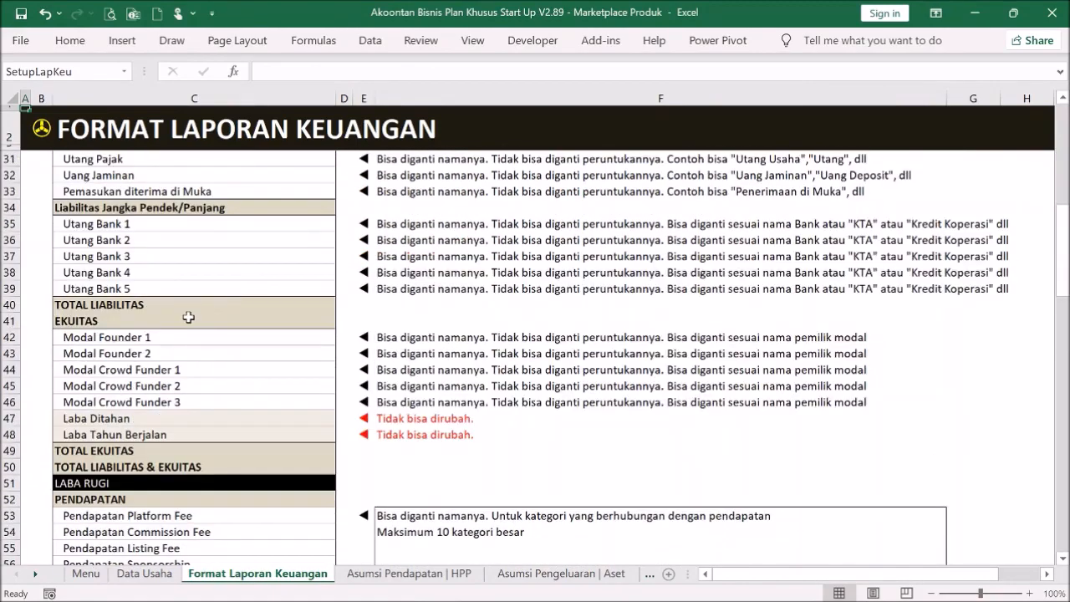
{"action": "scroll", "coordinate": [189, 317], "scroll_direction": "up", "scroll_amount": 9}
- Review the current asset, fixed asset, liability and equity categories of the Neraca section on the Format Laporan Keuangan sheet
{"action": "left_click_drag", "start_coordinate": [224, 215], "coordinate": [229, 270]}
{"action": "scroll", "coordinate": [234, 251], "scroll_direction": "down", "scroll_amount": 2}
{"action": "left_click_drag", "start_coordinate": [246, 226], "coordinate": [270, 284]}
{"action": "scroll", "coordinate": [251, 292], "scroll_direction": "down", "scroll_amount": 3}
{"action": "left_click", "coordinate": [211, 337]}
{"action": "left_click_drag", "start_coordinate": [209, 353], "coordinate": [211, 370]}
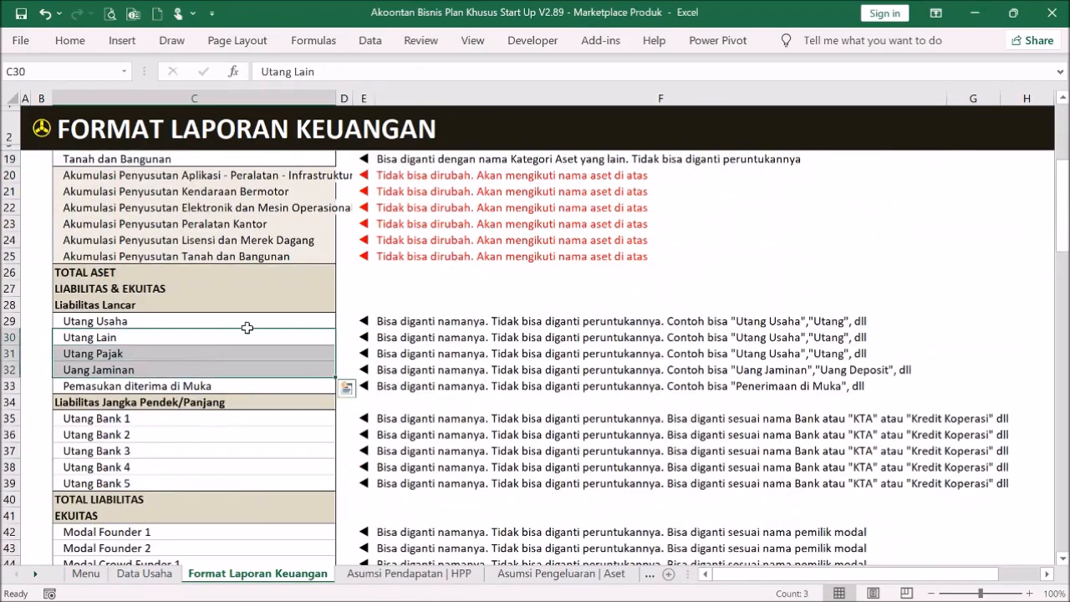
{"action": "scroll", "coordinate": [239, 318], "scroll_direction": "down", "scroll_amount": 3}
{"action": "left_click_drag", "start_coordinate": [228, 275], "coordinate": [224, 355]}
{"action": "scroll", "coordinate": [242, 318], "scroll_direction": "down", "scroll_amount": 2}
{"action": "scroll", "coordinate": [268, 309], "scroll_direction": "down", "scroll_amount": 4}
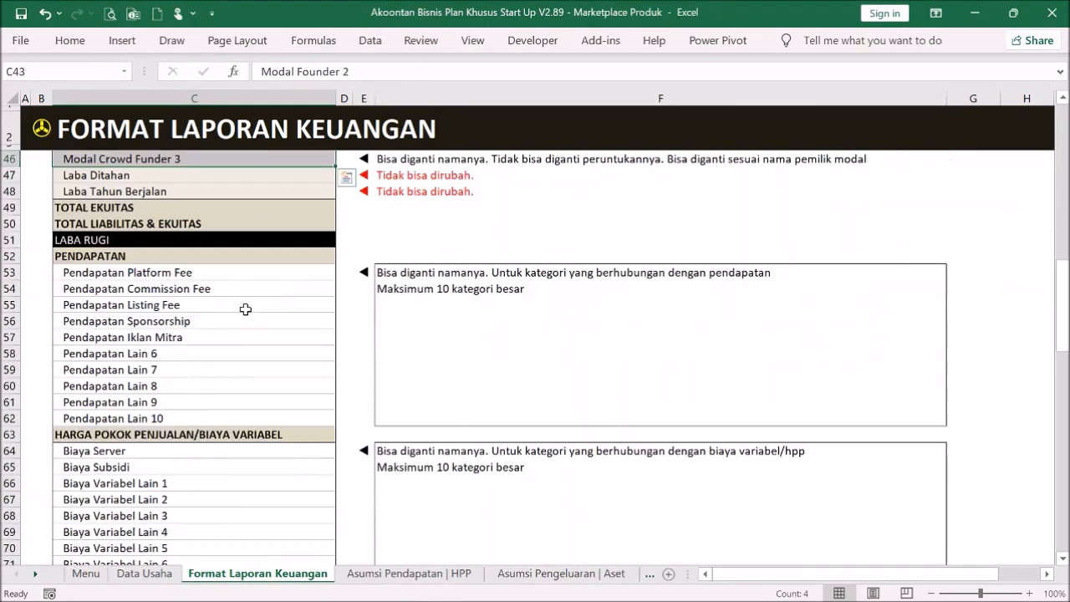
- Read the renaming note for the fixed asset categories, review the Pendapatan categories, and return to the main menu
{"action": "scroll", "coordinate": [240, 300], "scroll_direction": "up", "scroll_amount": 14}
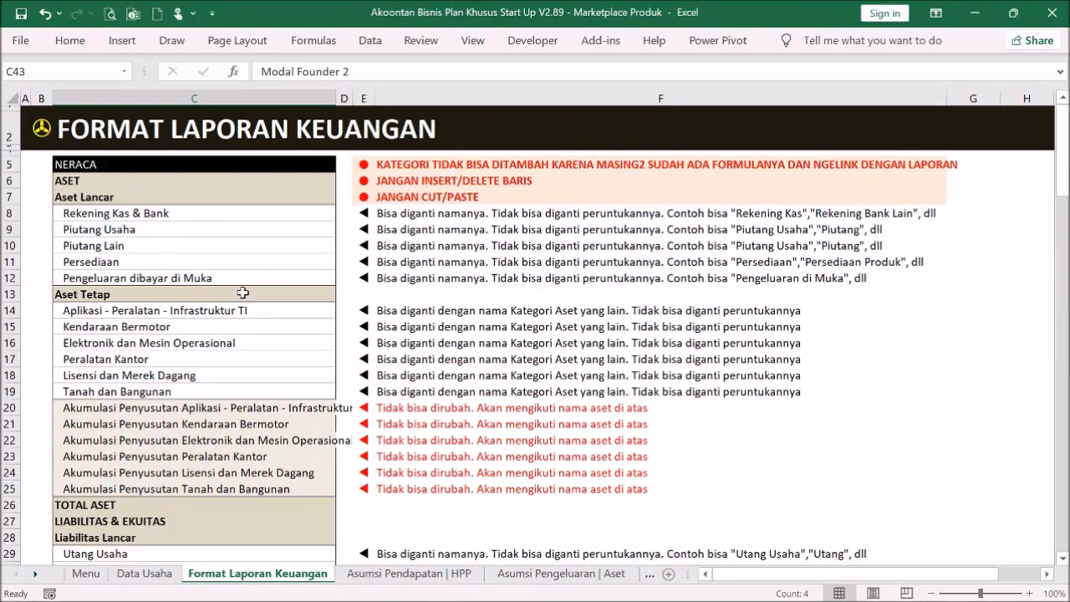
{"action": "left_click", "coordinate": [383, 311]}
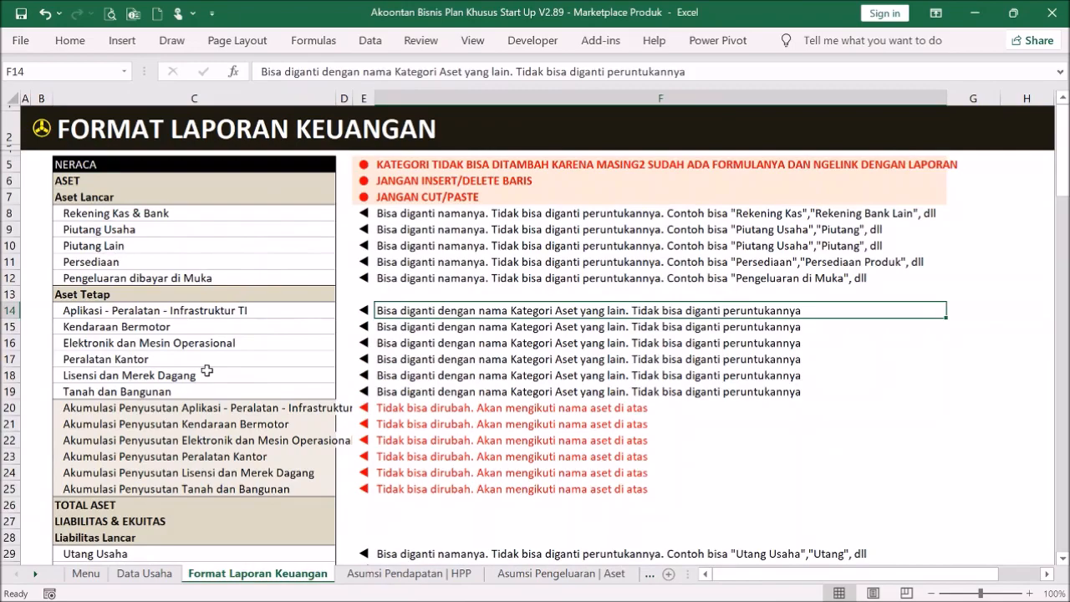
{"action": "scroll", "coordinate": [250, 320], "scroll_direction": "down", "scroll_amount": 12}
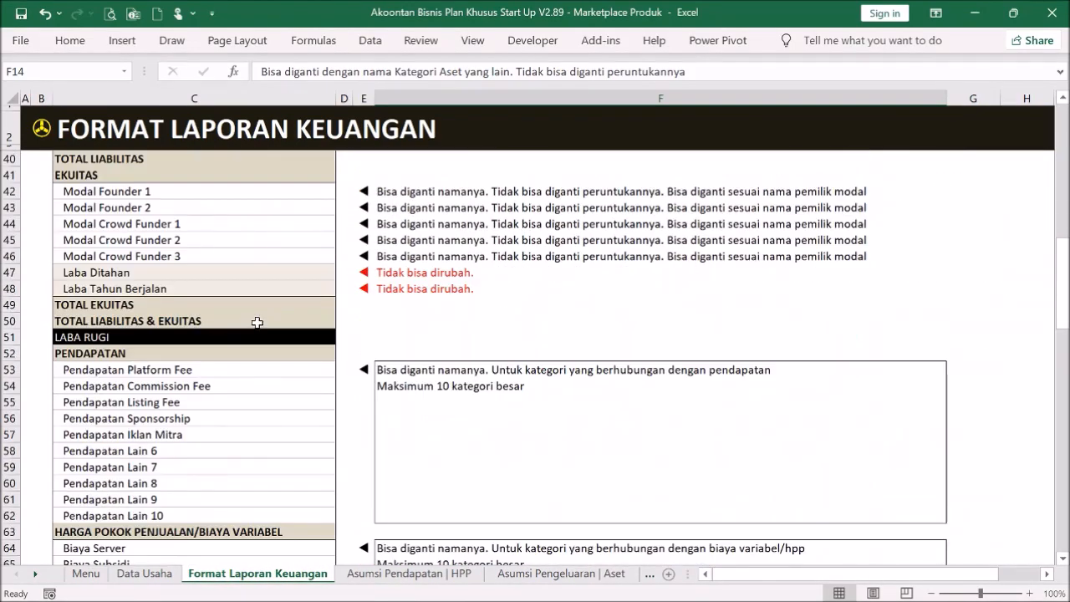
{"action": "scroll", "coordinate": [258, 315], "scroll_direction": "down", "scroll_amount": 1}
{"action": "left_click_drag", "start_coordinate": [220, 320], "coordinate": [236, 406]}
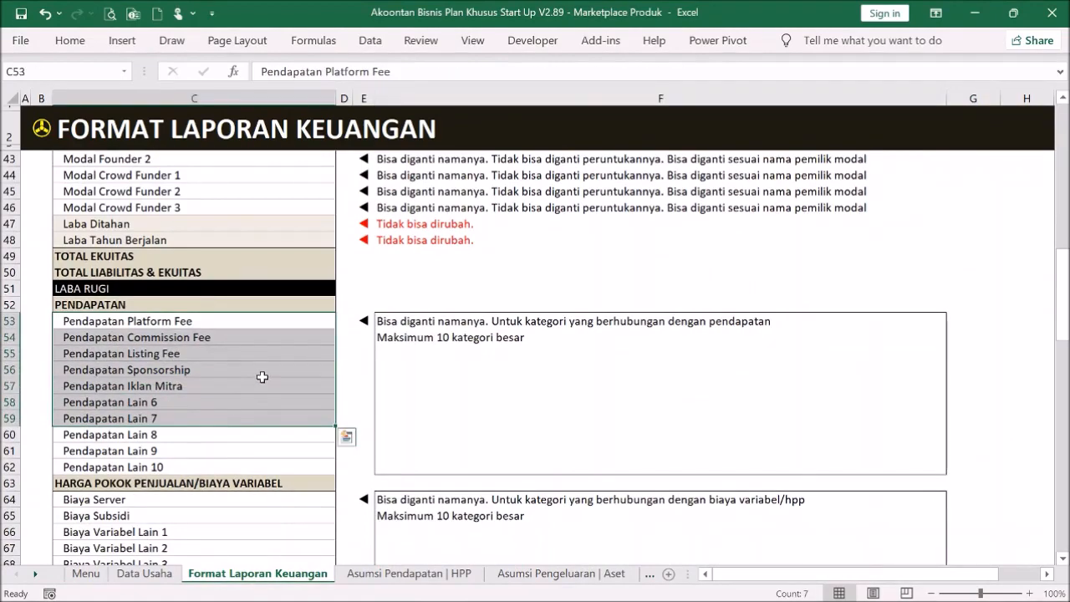
{"action": "scroll", "coordinate": [268, 368], "scroll_direction": "up", "scroll_amount": 7}
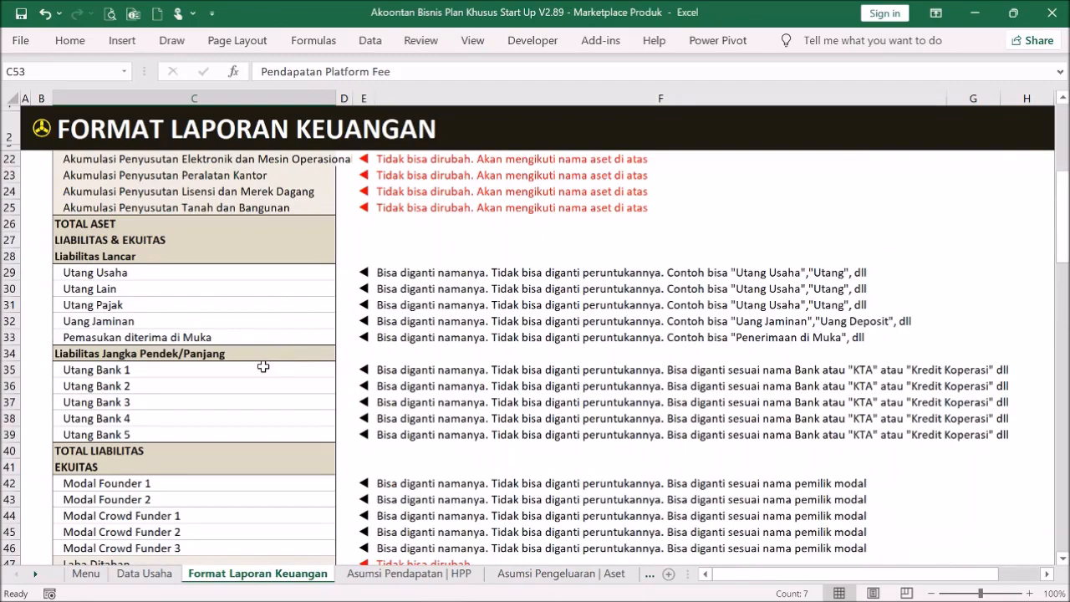
{"action": "scroll", "coordinate": [302, 354], "scroll_direction": "up", "scroll_amount": 6}
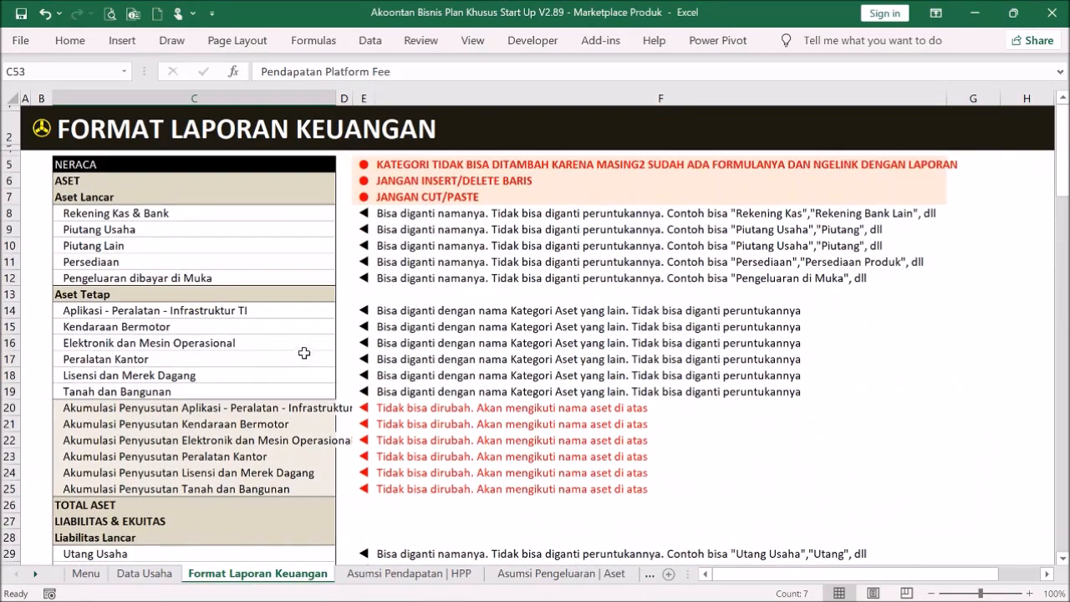
{"action": "left_click", "coordinate": [48, 144]}
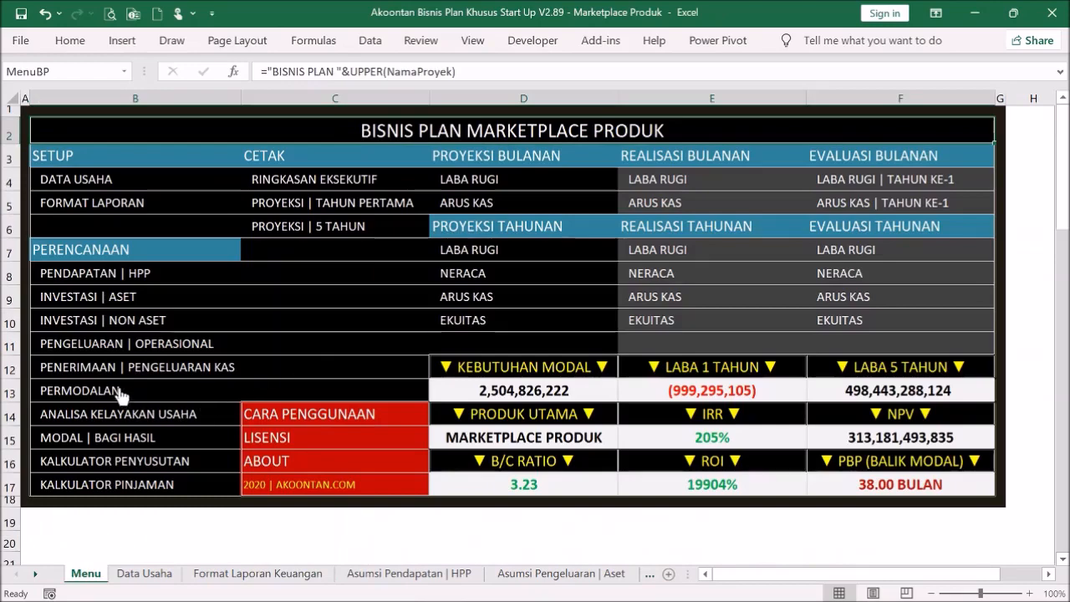
- Recheck the proposal and company details on the Data Usaha sheet and return to the main menu
{"action": "left_click", "coordinate": [124, 179]}
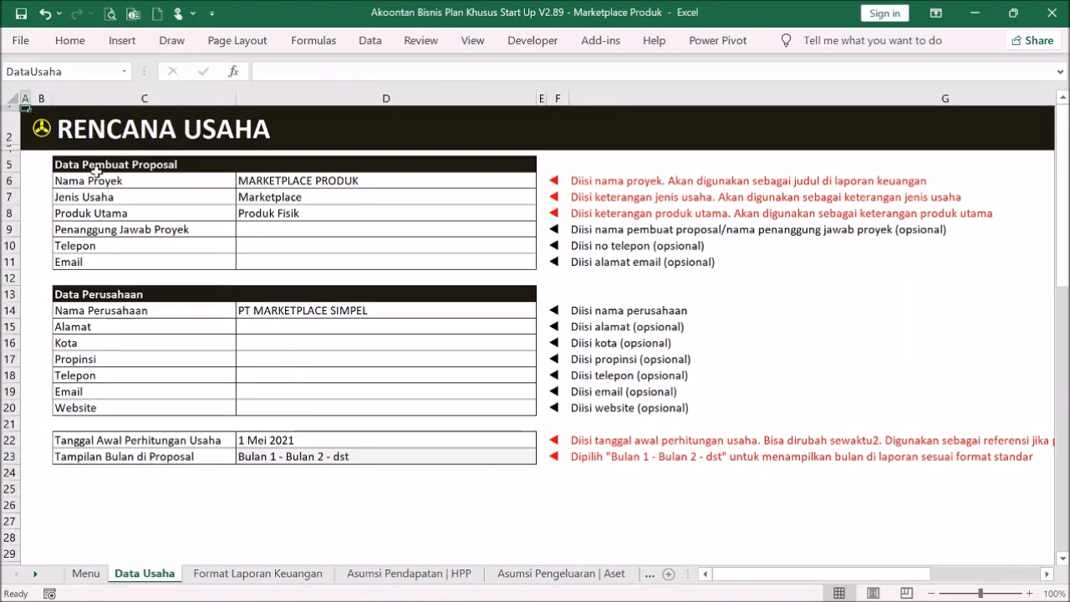
{"action": "left_click", "coordinate": [46, 139]}
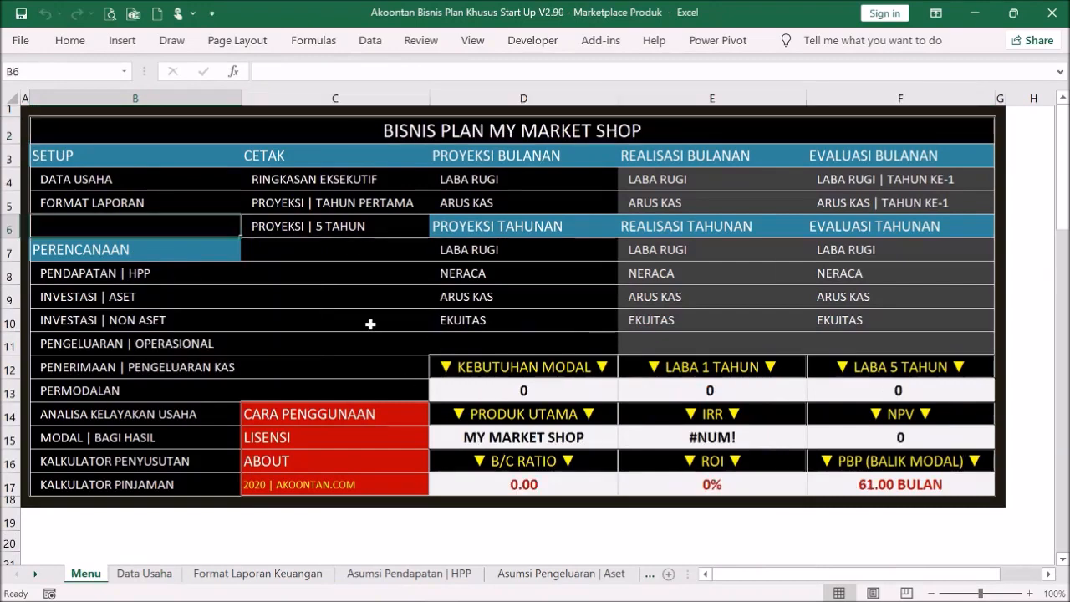
{"action": "left_click", "coordinate": [371, 323]}
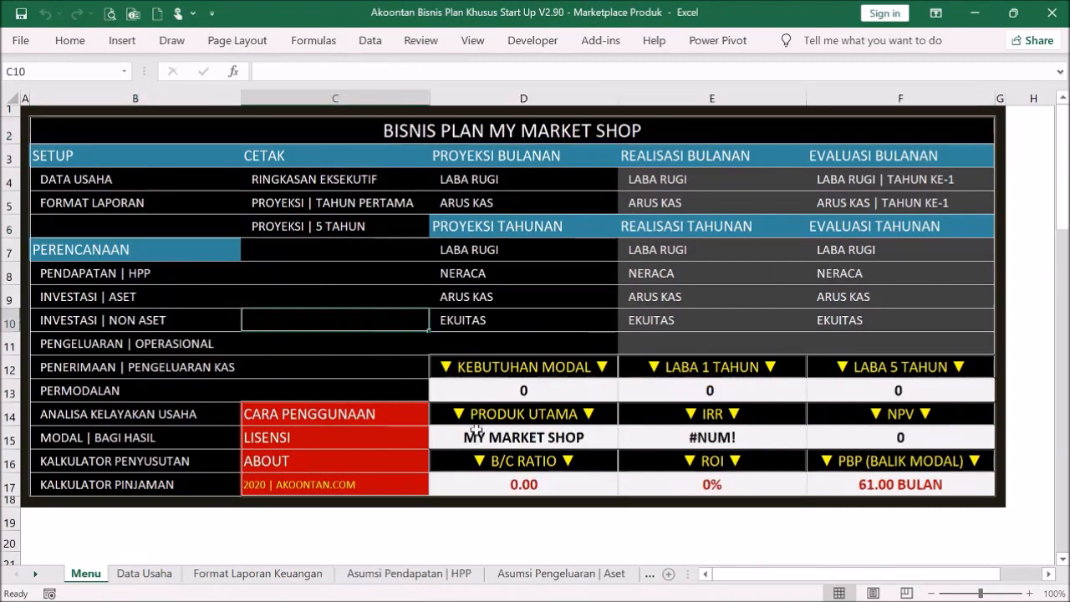
{"action": "left_click", "coordinate": [517, 529]}
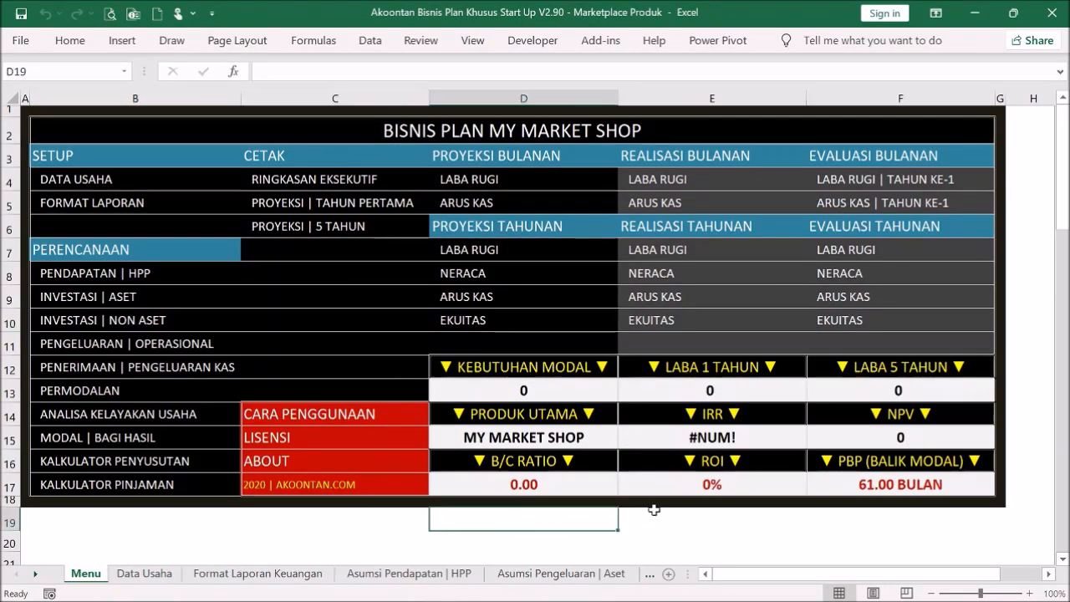
- Open the Asumsi Pendapatan | HPP sheet, view only the yearly totals, and expand the category and monthly columns again
{"action": "left_click", "coordinate": [136, 277]}
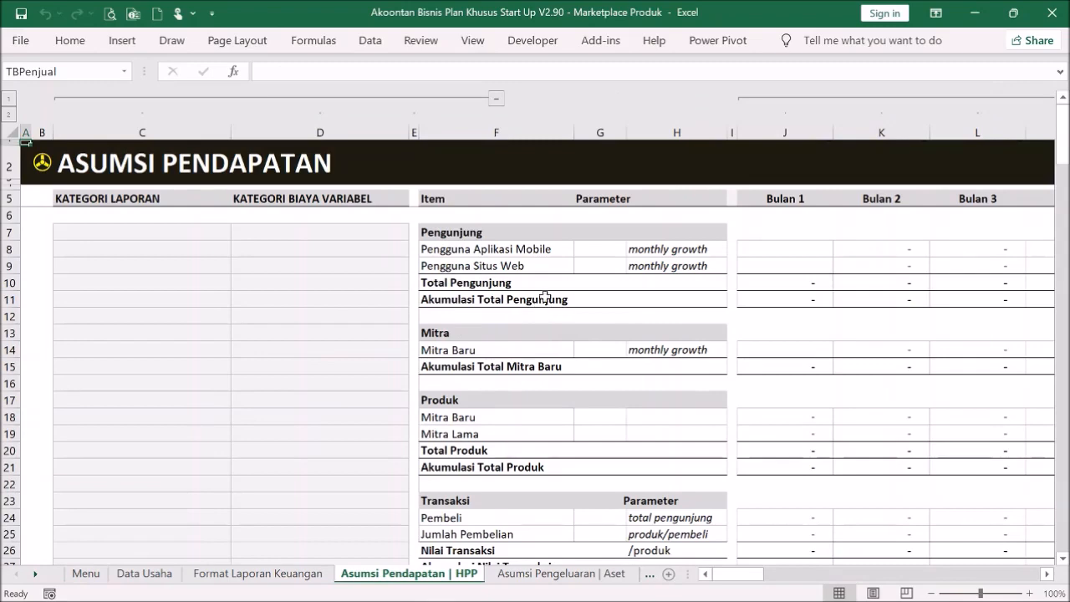
{"action": "left_click", "coordinate": [10, 98]}
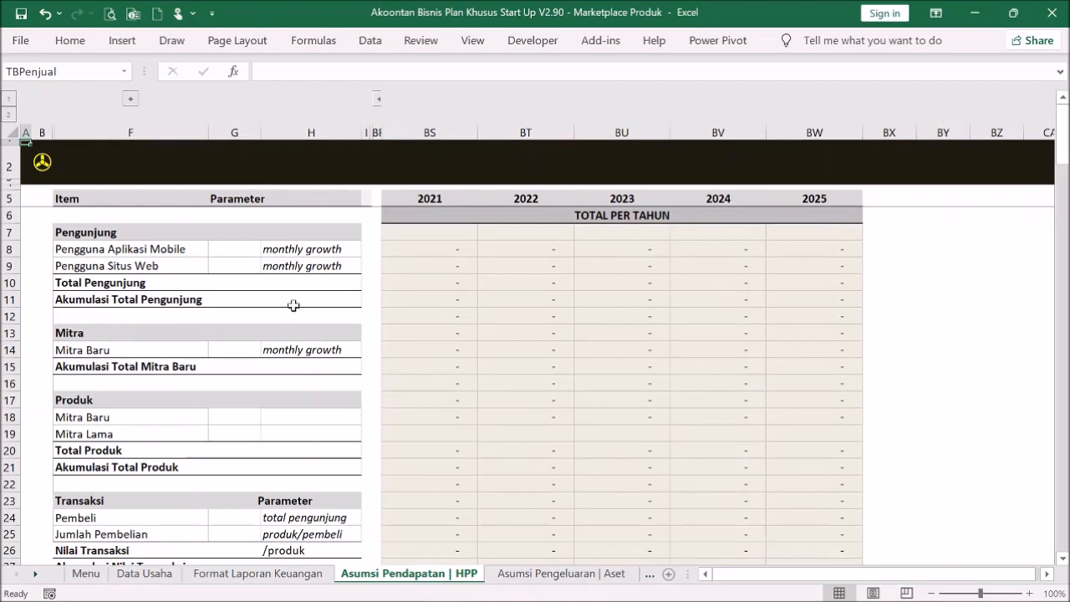
{"action": "left_click", "coordinate": [9, 116]}
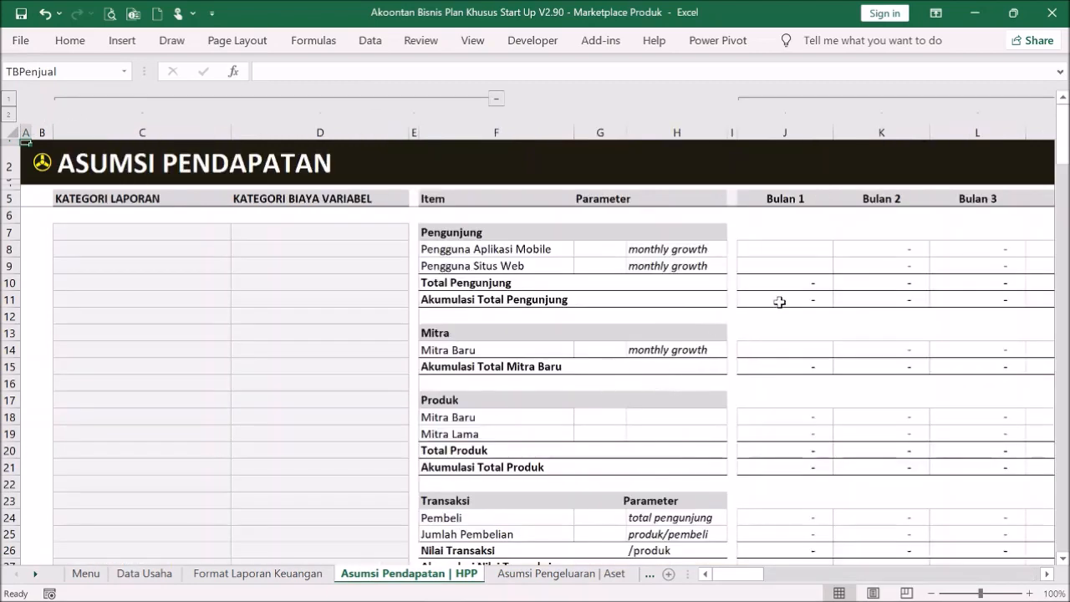
- Examine the Kategori Laporan column and the Bulan 1 input cells for Pengguna Aplikasi Mobile and Pengguna Situs Web
{"action": "left_click_drag", "start_coordinate": [106, 267], "coordinate": [208, 318]}
{"action": "left_click", "coordinate": [203, 314]}
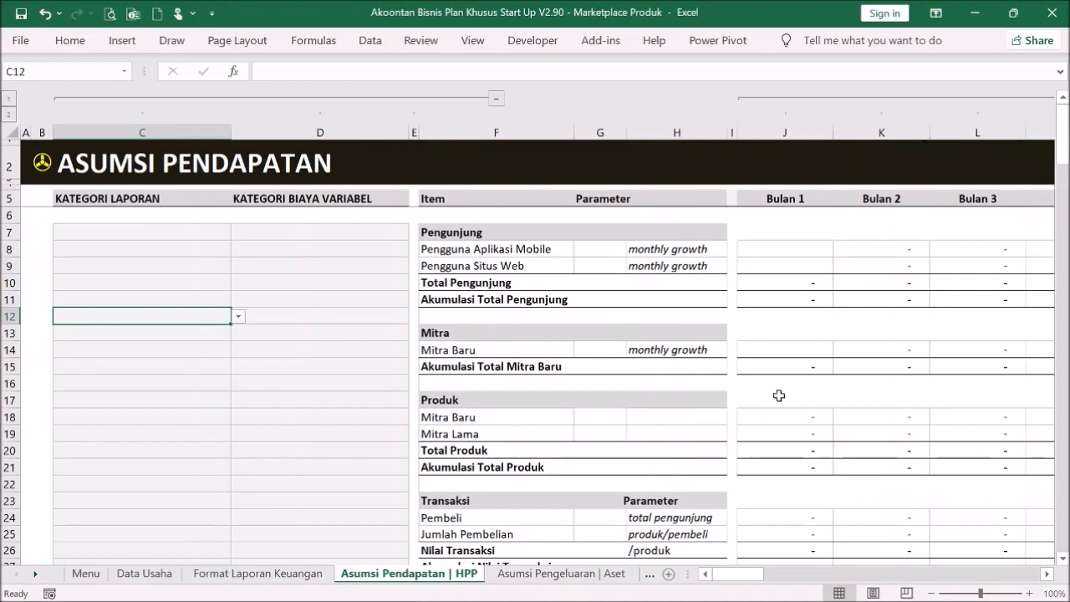
{"action": "left_click_drag", "start_coordinate": [797, 258], "coordinate": [798, 266]}
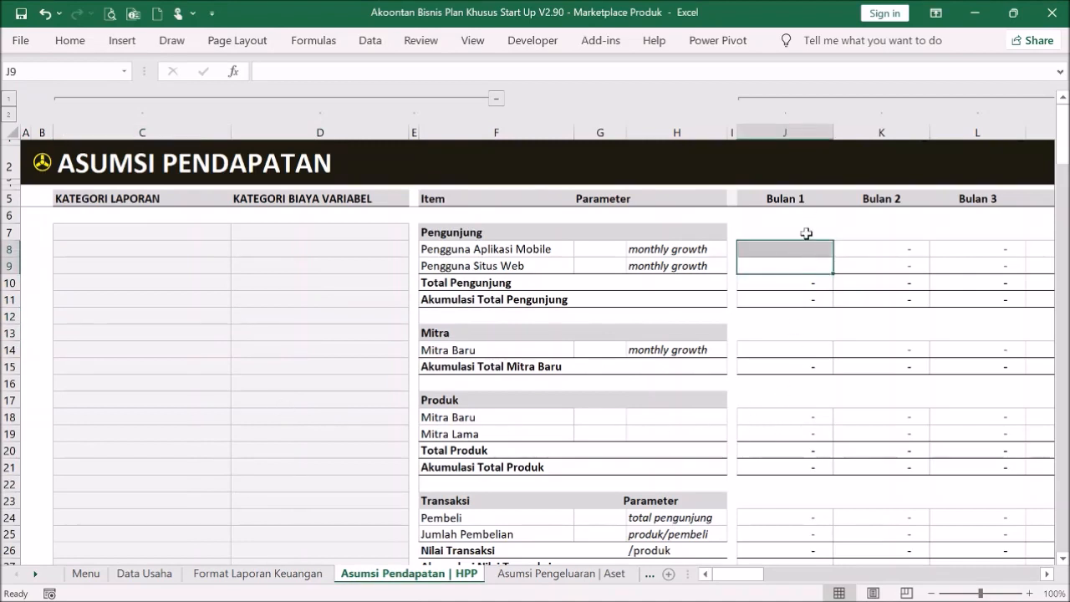
{"action": "left_click", "coordinate": [807, 232]}
{"action": "left_click_drag", "start_coordinate": [754, 575], "coordinate": [717, 584]}
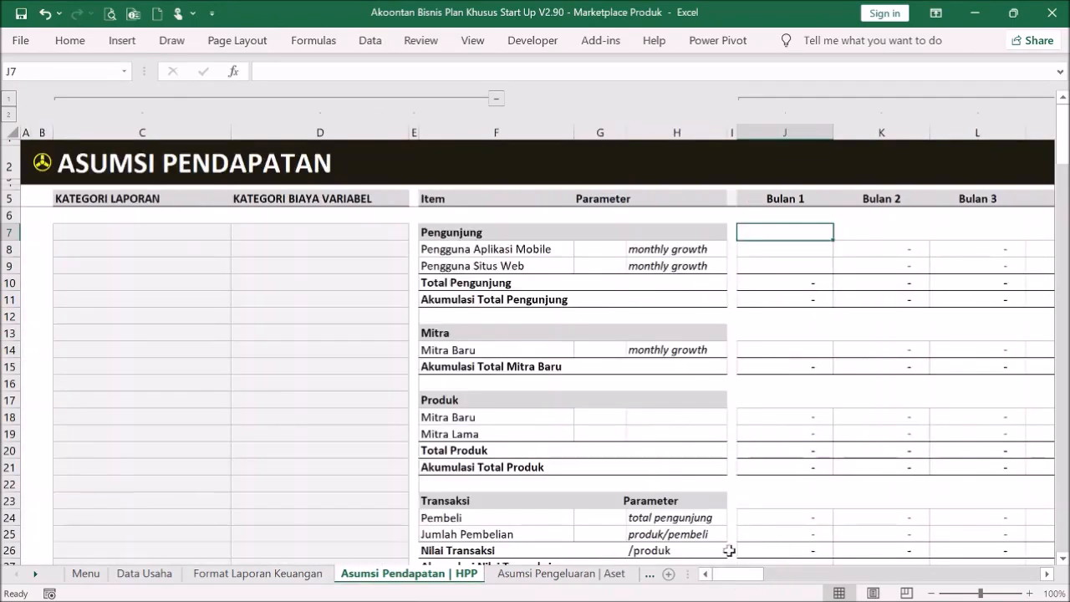
{"action": "left_click", "coordinate": [821, 250]}
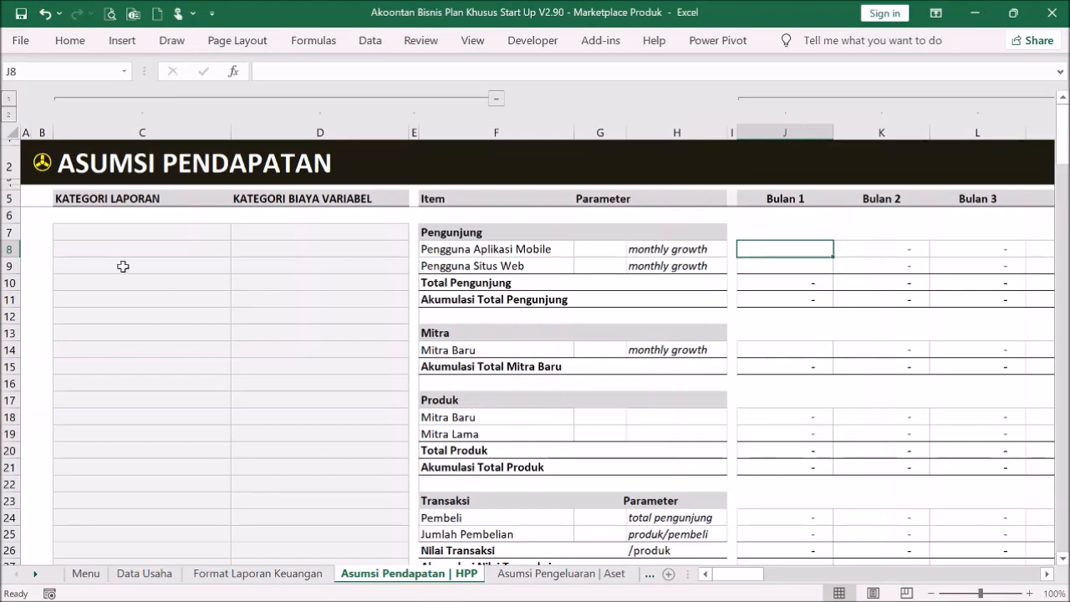
- Insert a blank row above Pendapatan Commission Fee in the Pendapatan section
{"action": "scroll", "coordinate": [342, 404], "scroll_direction": "down", "scroll_amount": 3}
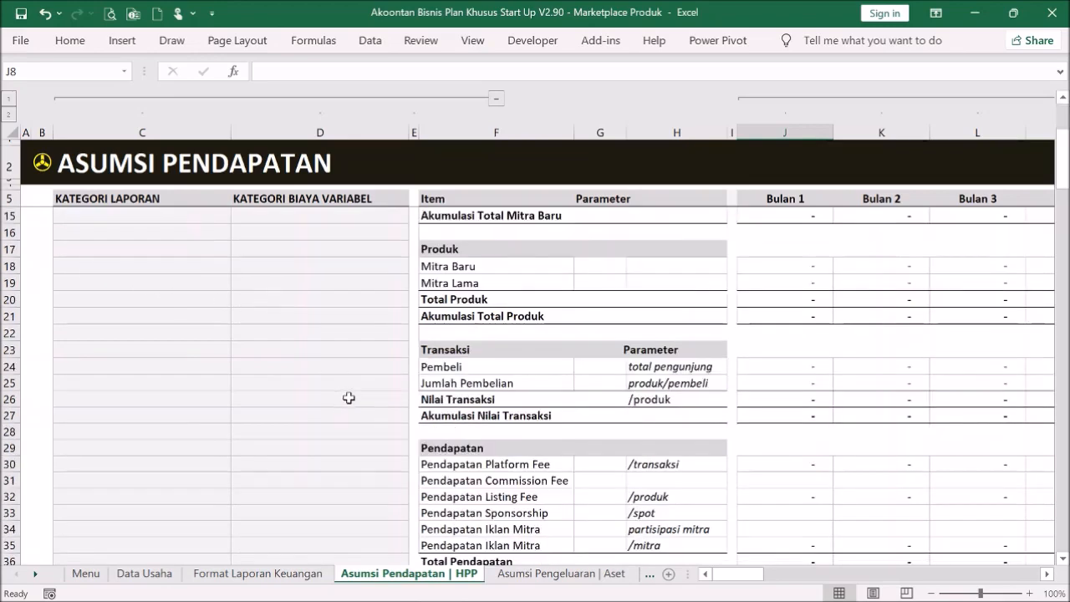
{"action": "scroll", "coordinate": [349, 398], "scroll_direction": "down", "scroll_amount": 3}
{"action": "scroll", "coordinate": [427, 394], "scroll_direction": "down", "scroll_amount": 3}
{"action": "scroll", "coordinate": [459, 375], "scroll_direction": "up", "scroll_amount": 3}
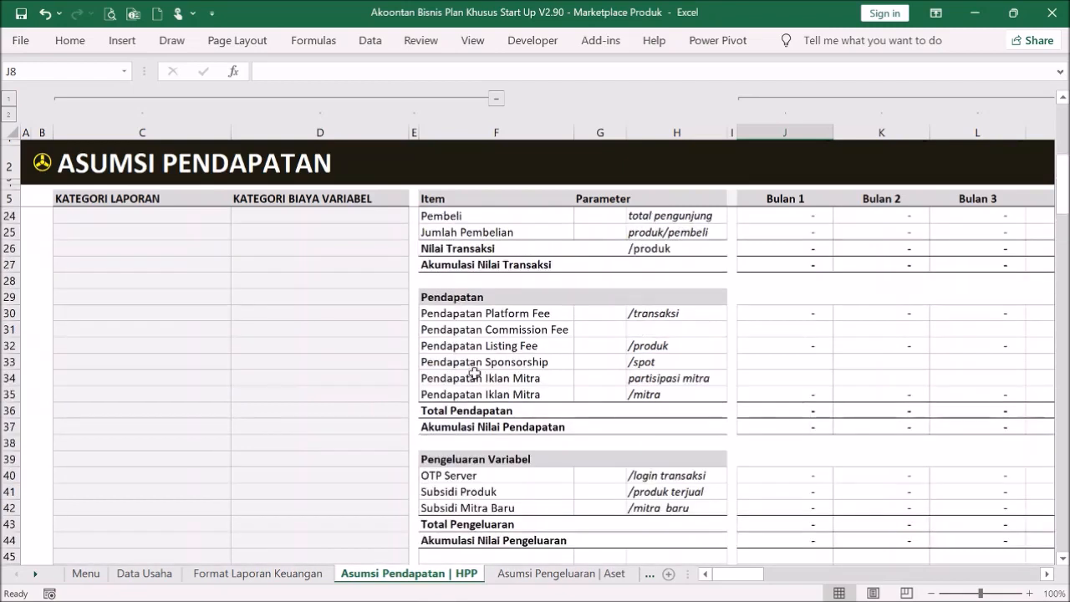
{"action": "left_click", "coordinate": [7, 330]}
{"action": "right_click", "coordinate": [8, 329]}
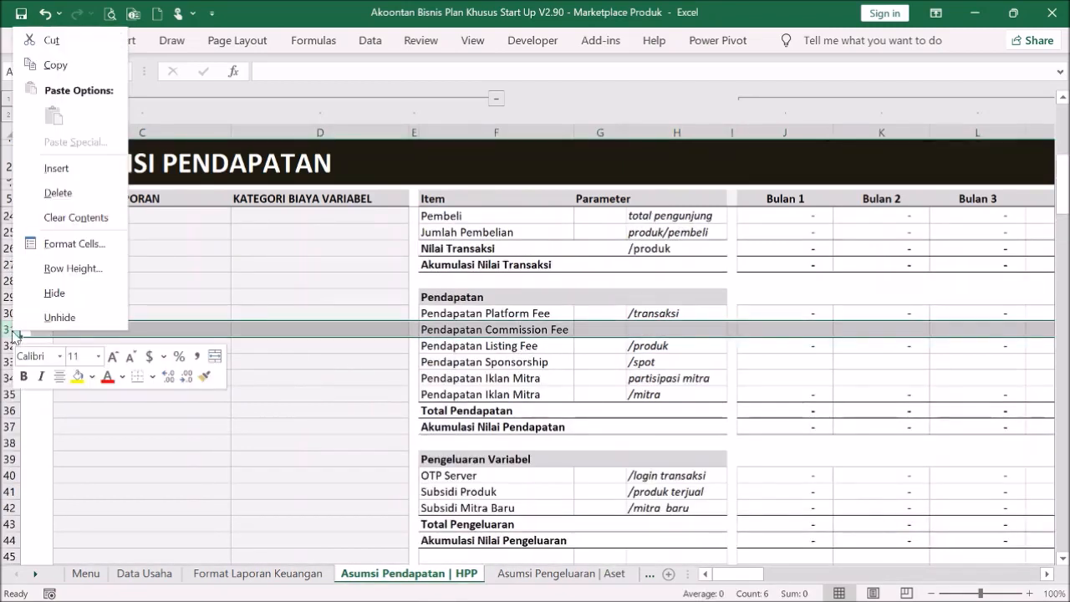
{"action": "left_click", "coordinate": [92, 179]}
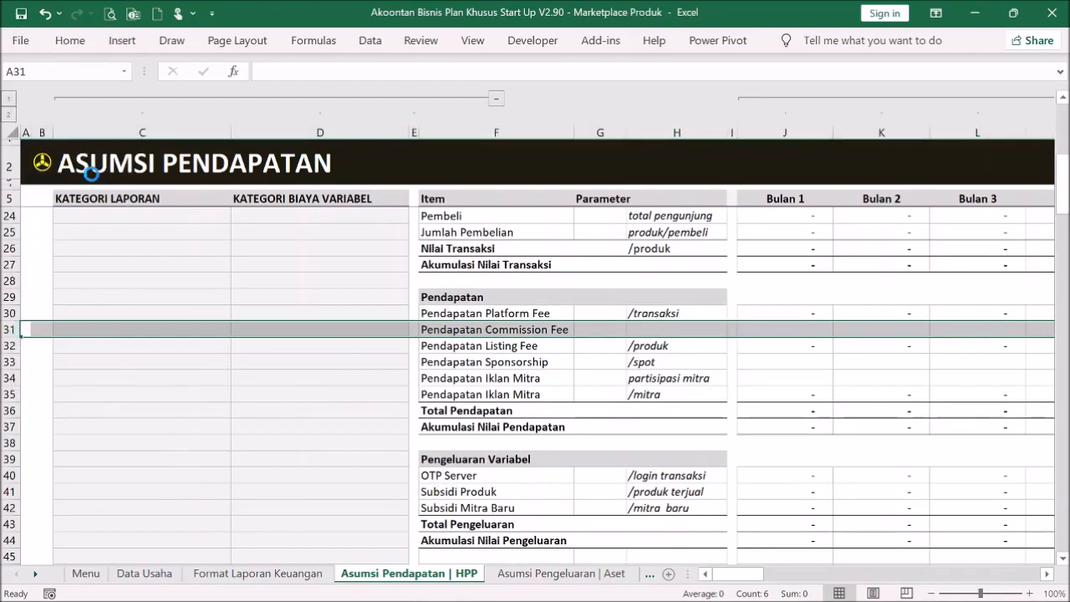
{"action": "left_click", "coordinate": [468, 330]}
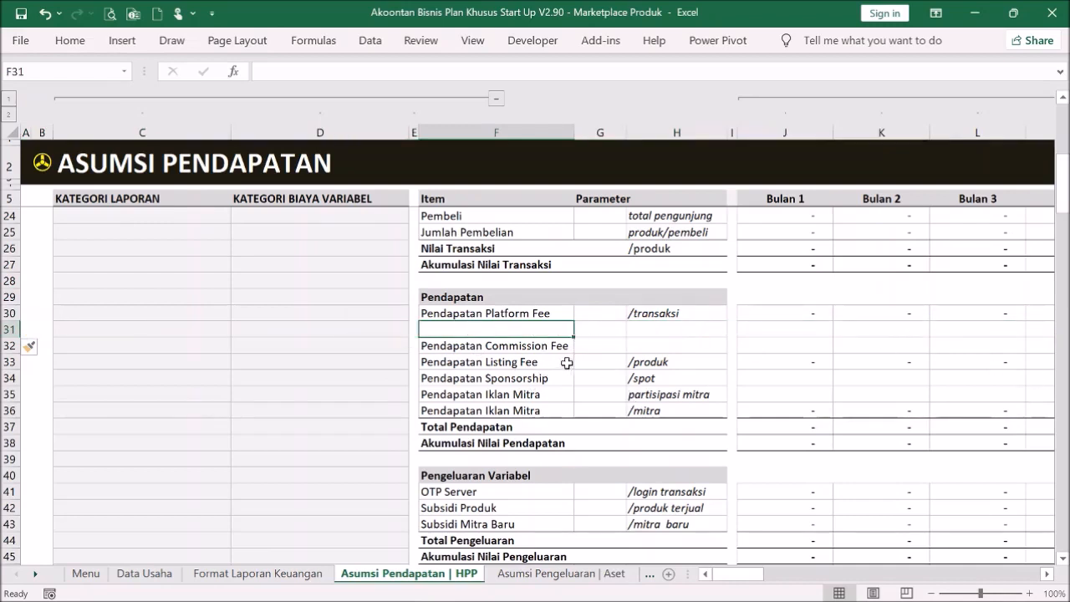
- Examine the sheet's column structure, from the item and parameter columns E to I through the monthly columns starting at Bulan 1
{"action": "left_click", "coordinate": [10, 330]}
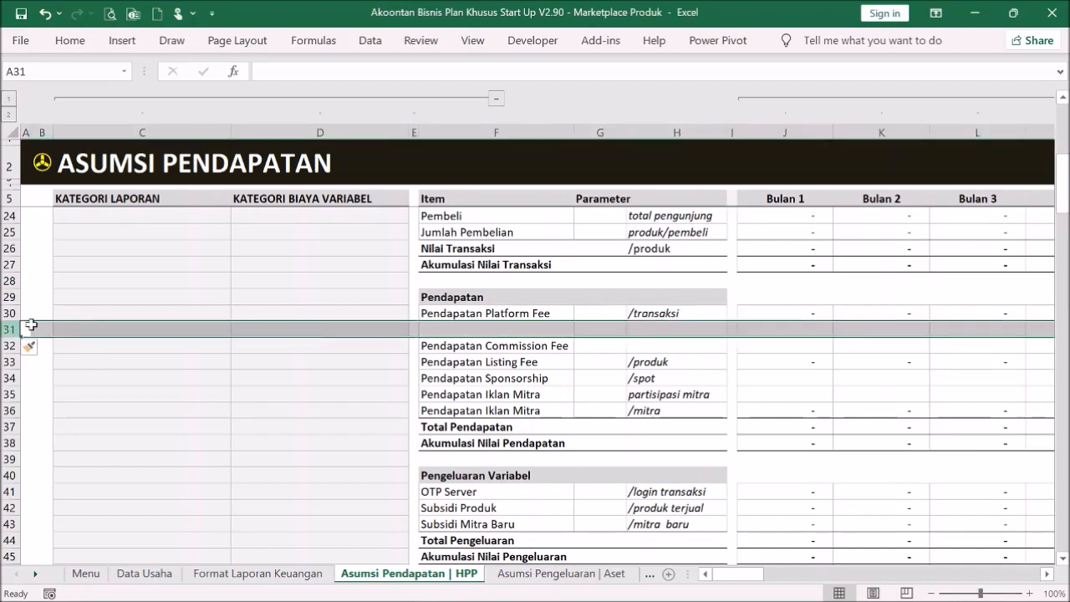
{"action": "left_click", "coordinate": [732, 132]}
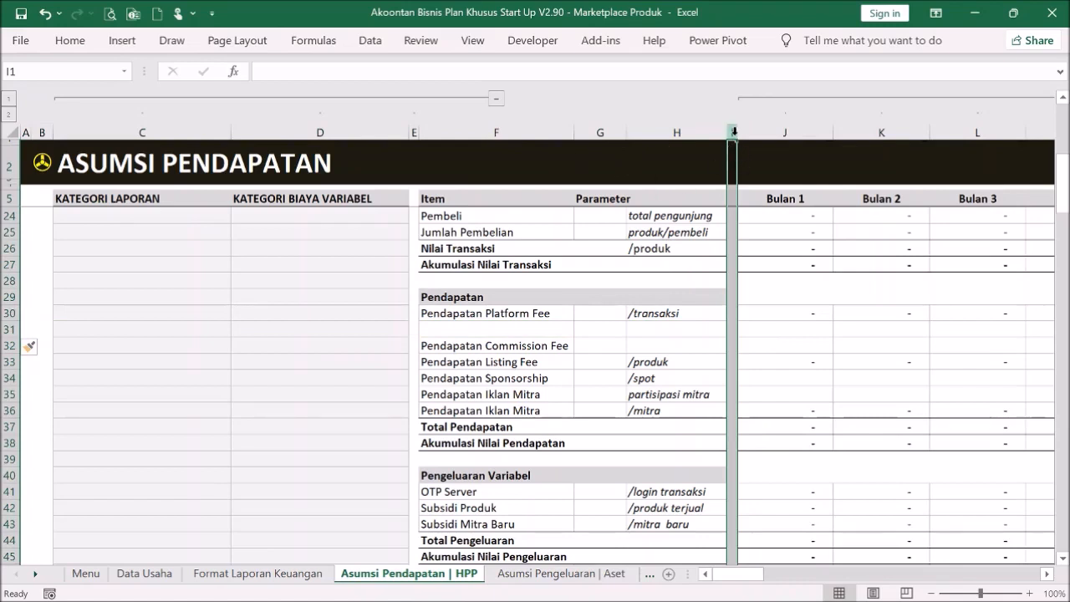
{"action": "left_click", "coordinate": [774, 136]}
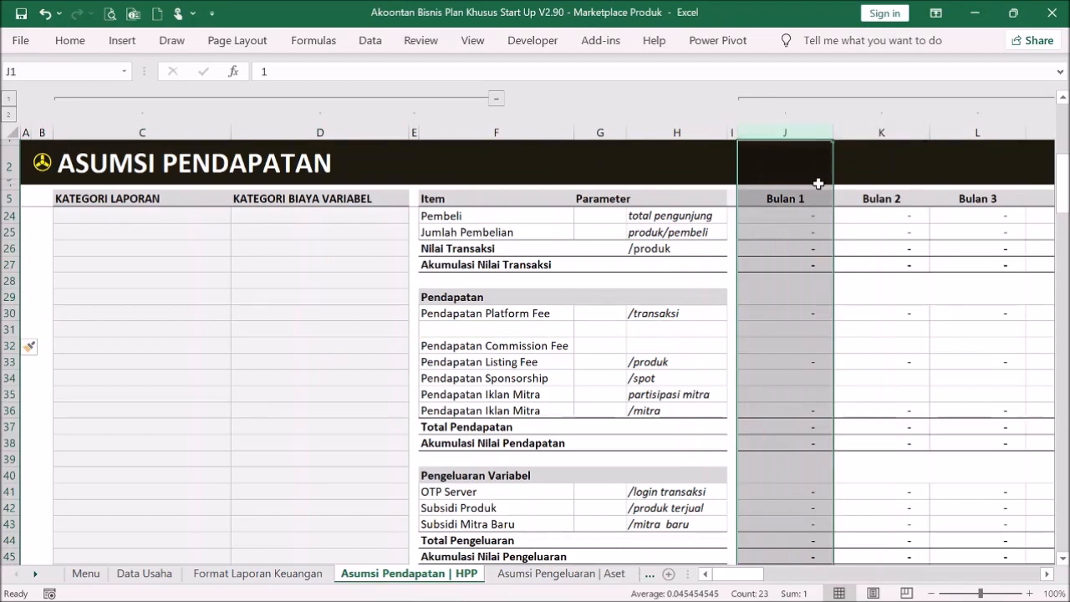
{"action": "left_click_drag", "start_coordinate": [730, 132], "coordinate": [496, 160]}
{"action": "left_click_drag", "start_coordinate": [419, 147], "coordinate": [415, 144]}
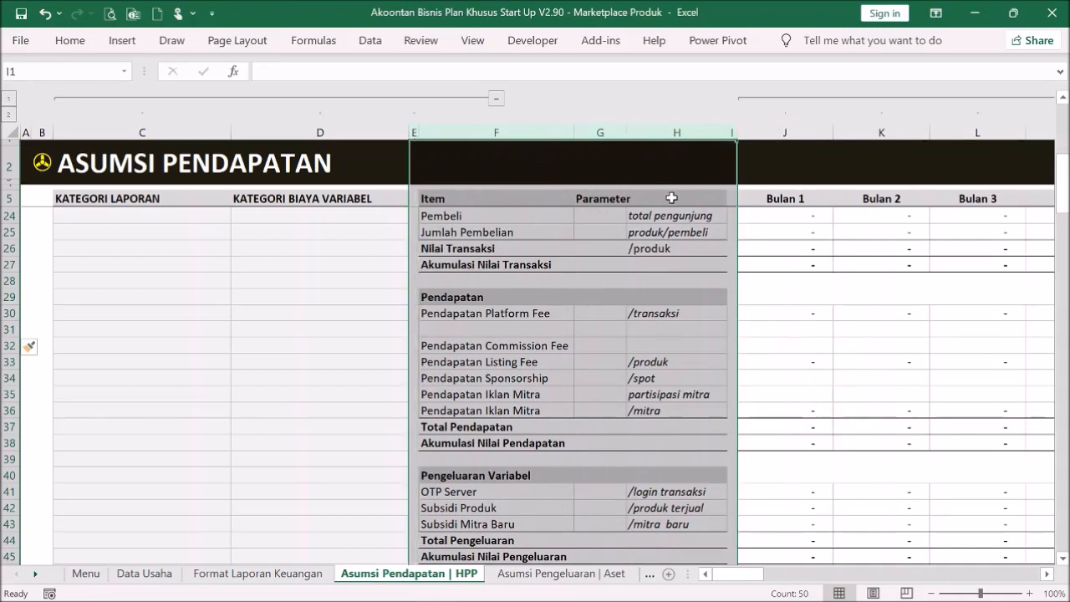
{"action": "left_click", "coordinate": [756, 192]}
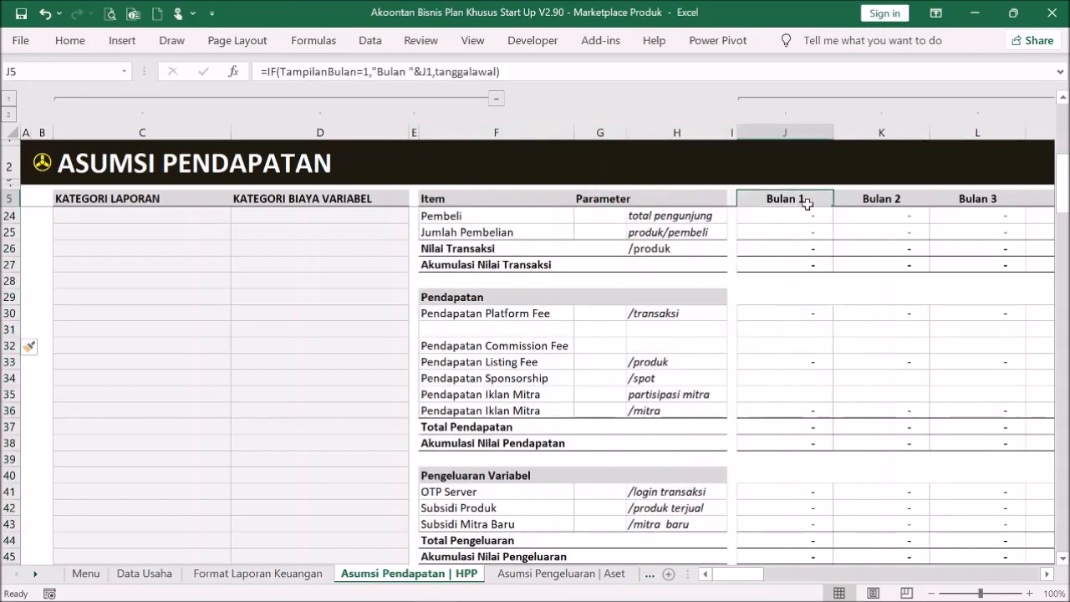
{"action": "mouse_move", "coordinate": [736, 574]}
{"action": "left_mouse_down"}
{"action": "mouse_move", "coordinate": [1037, 568]}
{"action": "mouse_move", "coordinate": [726, 574]}
{"action": "left_mouse_up"}
{"action": "left_click", "coordinate": [359, 309]}
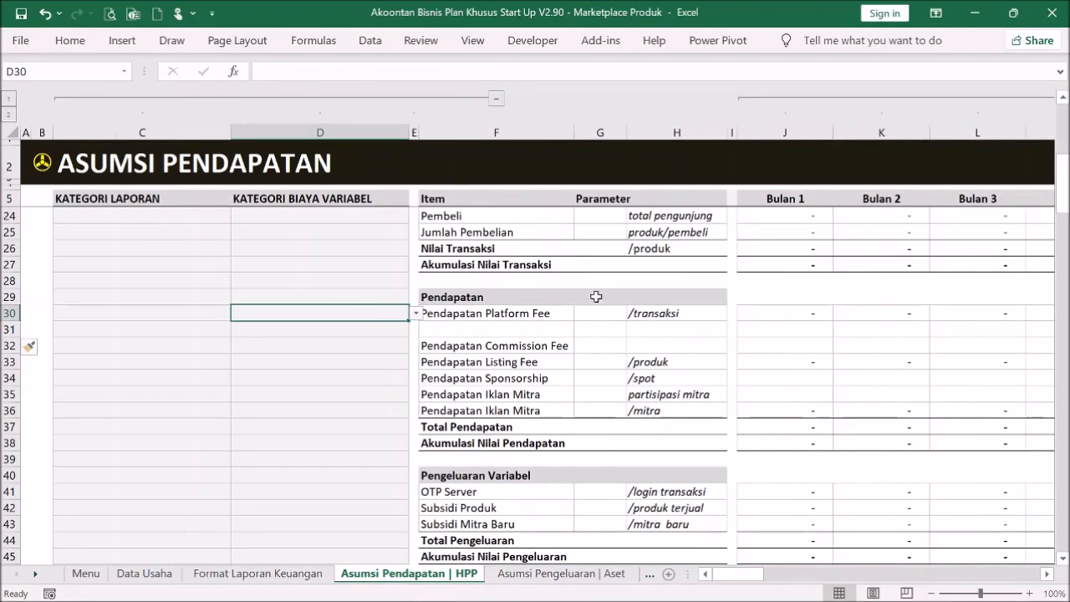
- Delete the blank row between Pendapatan Platform Fee and Pendapatan Commission Fee
{"action": "left_click", "coordinate": [10, 329]}
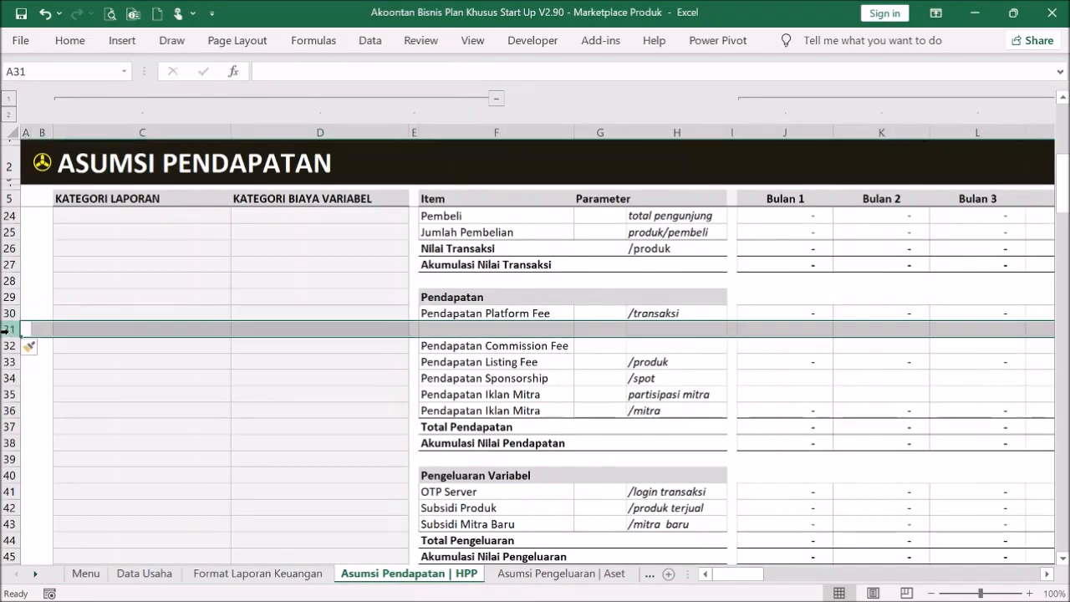
{"action": "right_click", "coordinate": [10, 329]}
{"action": "left_click", "coordinate": [55, 194]}
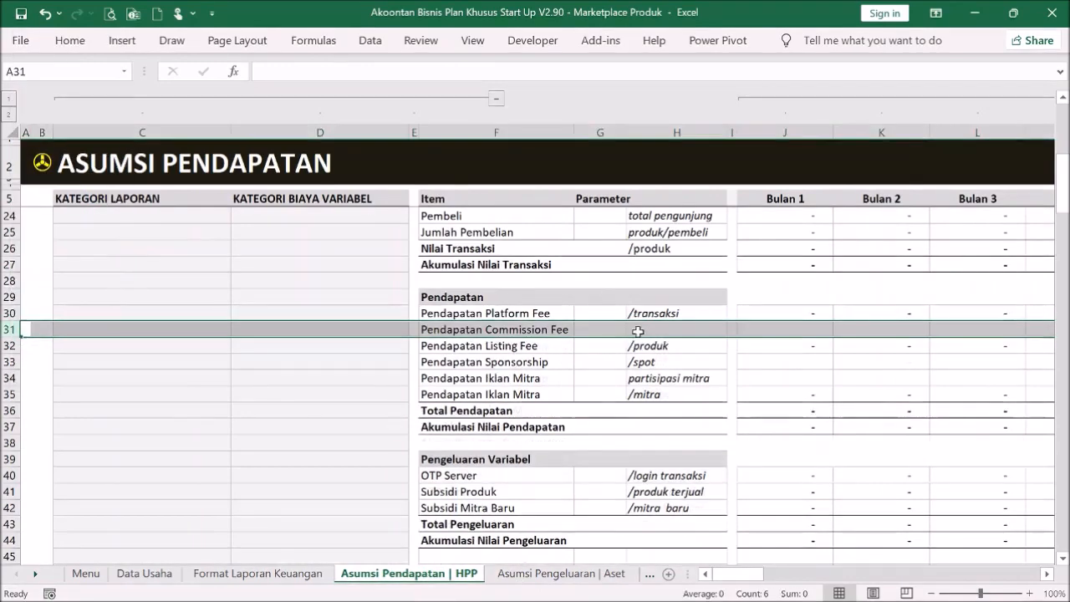
{"action": "left_click", "coordinate": [10, 329]}
{"action": "left_click", "coordinate": [615, 130]}
{"action": "left_click", "coordinate": [595, 264]}
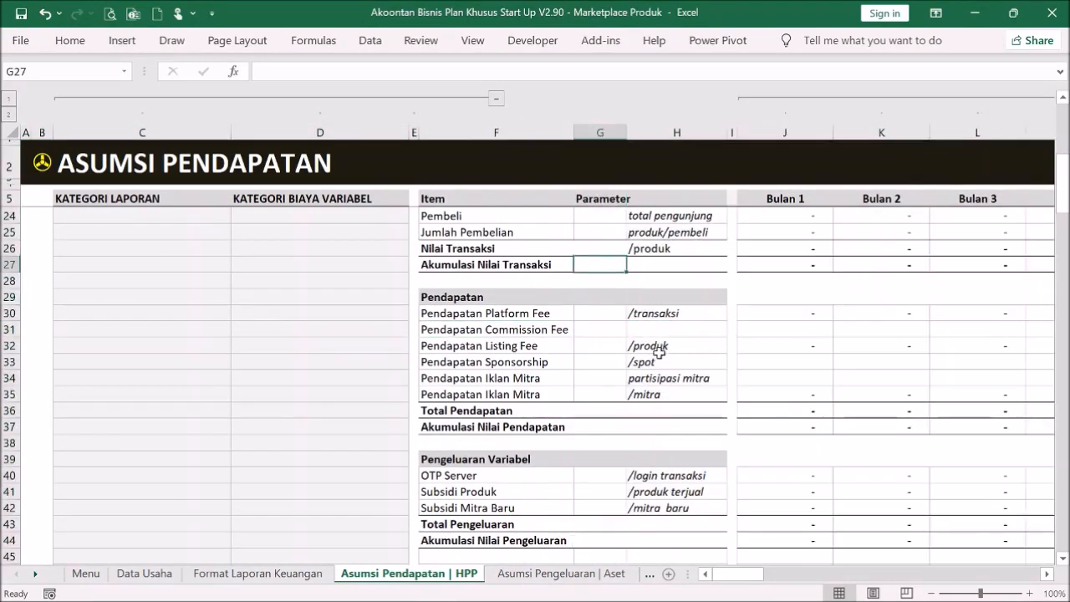
- Enter 3000 as the Bulan 1 visitor count for both Pengguna Aplikasi Mobile and Pengguna Situs Web
{"action": "scroll", "coordinate": [660, 353], "scroll_direction": "up", "scroll_amount": 6}
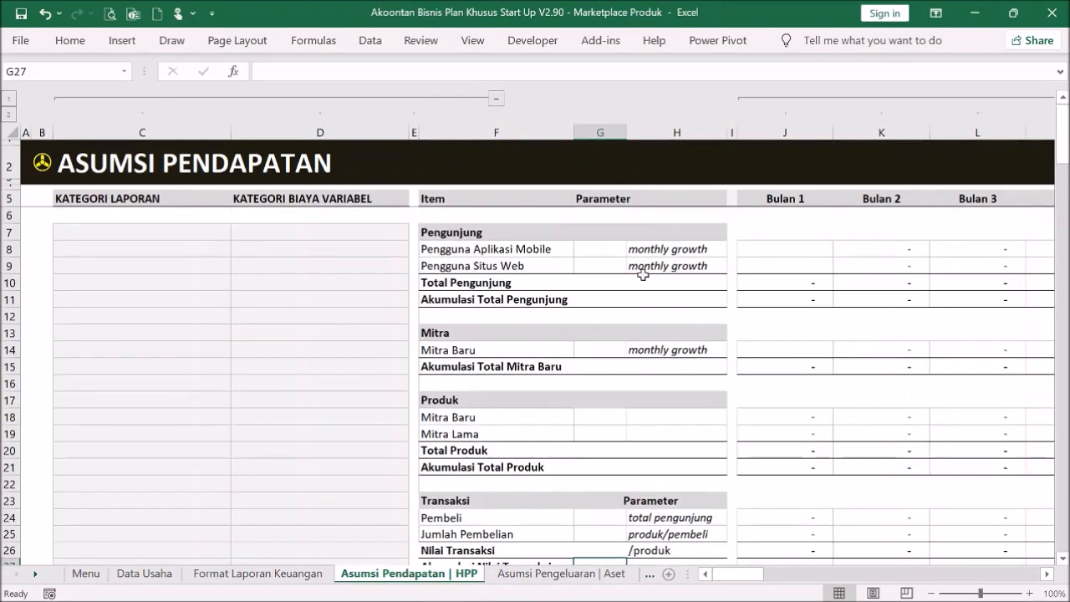
{"action": "left_click", "coordinate": [615, 250]}
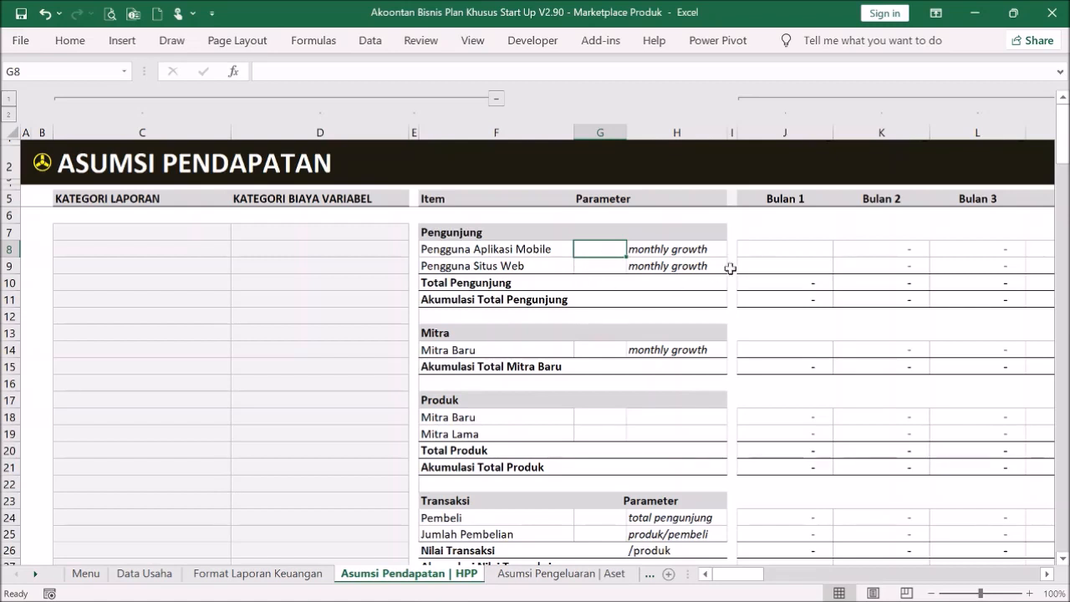
{"action": "left_click", "coordinate": [764, 248]}
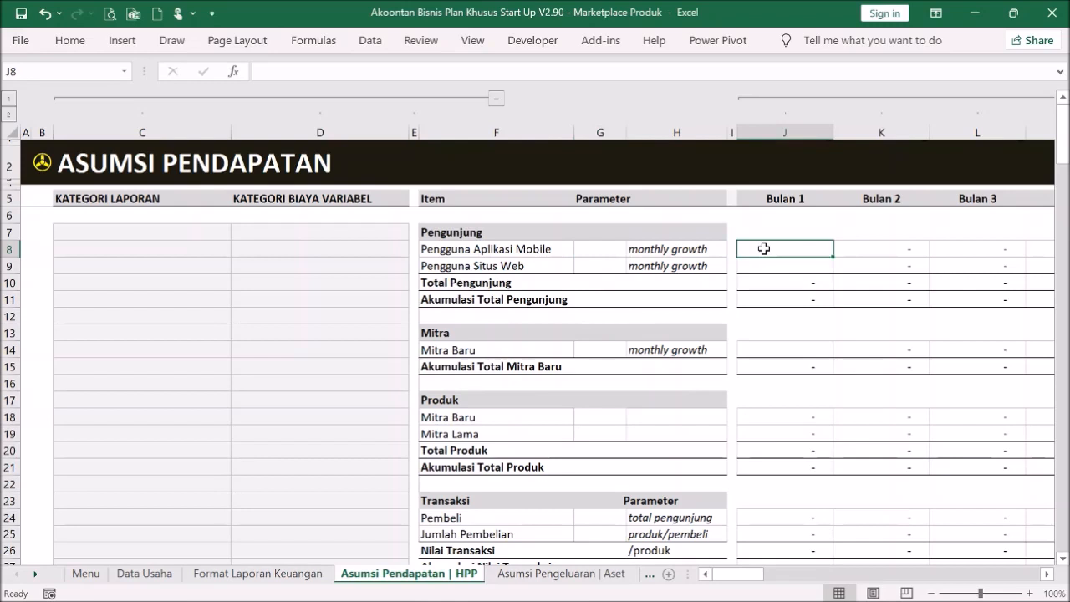
{"action": "type", "text": "3000"}
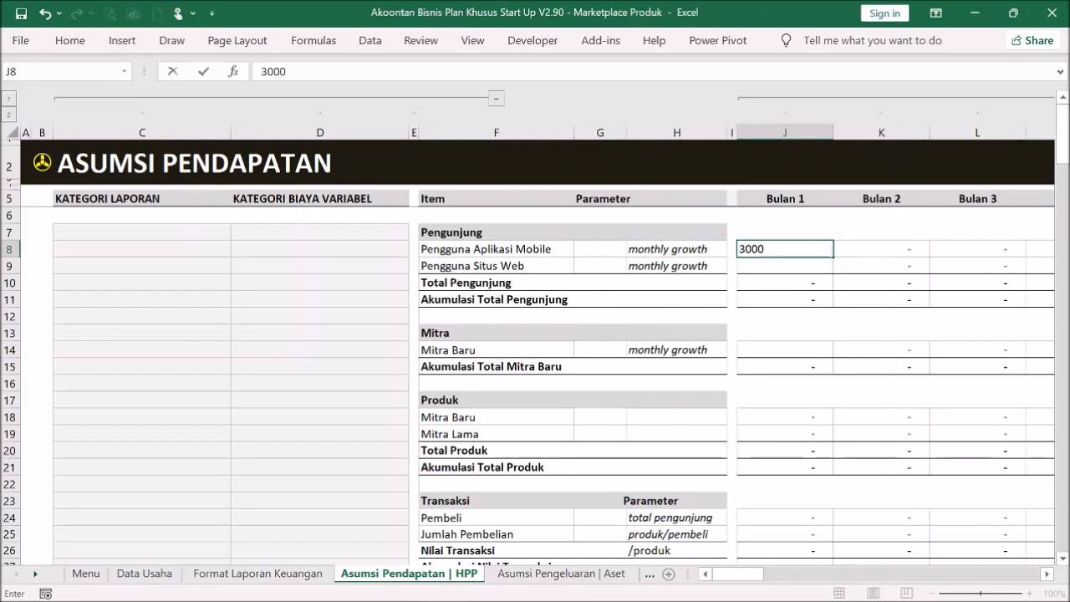
{"action": "key", "text": "Return"}
{"action": "type", "text": "3000"}
{"action": "key", "text": "Return"}
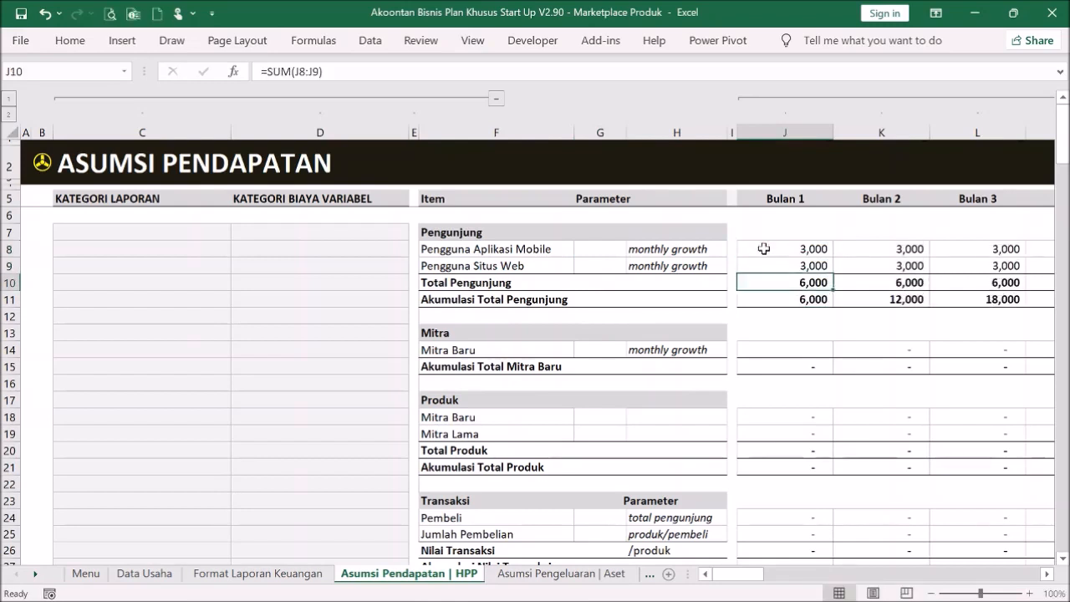
- Inspect the Bulan 2 growth formulas for mobile app and website users
{"action": "left_click", "coordinate": [885, 248]}
{"action": "left_click", "coordinate": [885, 266]}
{"action": "left_click", "coordinate": [885, 248]}
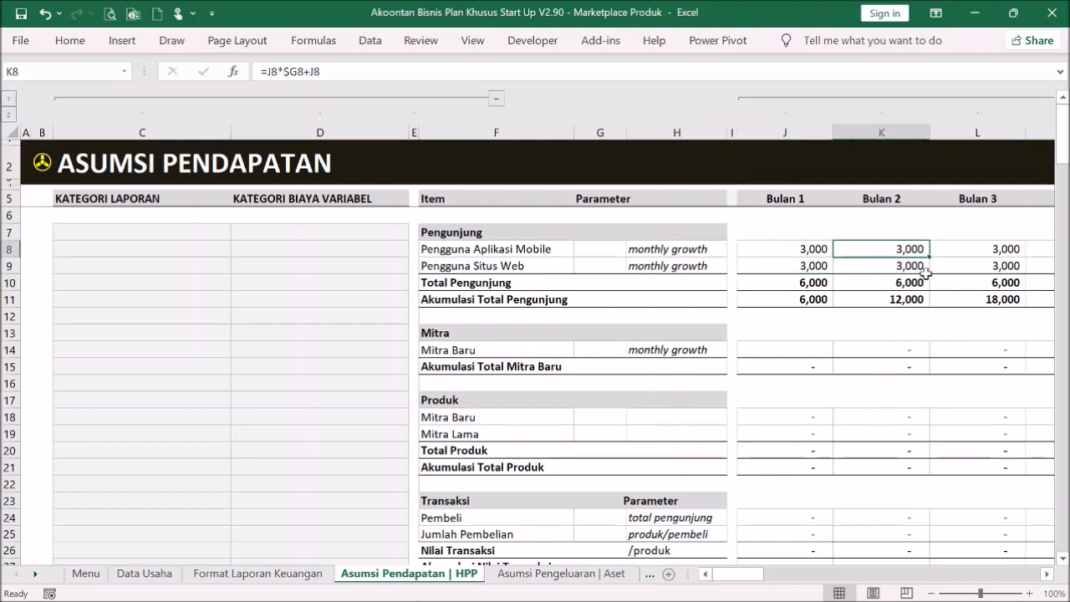
- Set the monthly growth to 5% for both Pengguna Aplikasi Mobile and Pengguna Situs Web
{"action": "left_click", "coordinate": [610, 249]}
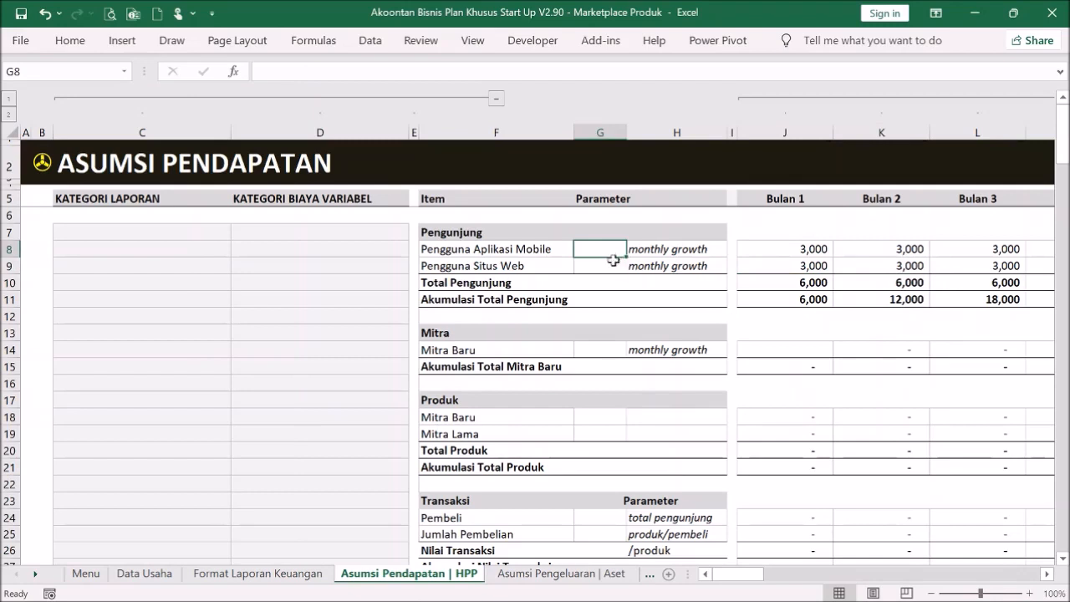
{"action": "type", "text": "5"}
{"action": "key", "text": "Return"}
{"action": "type", "text": "5"}
{"action": "left_click", "coordinate": [637, 306]}
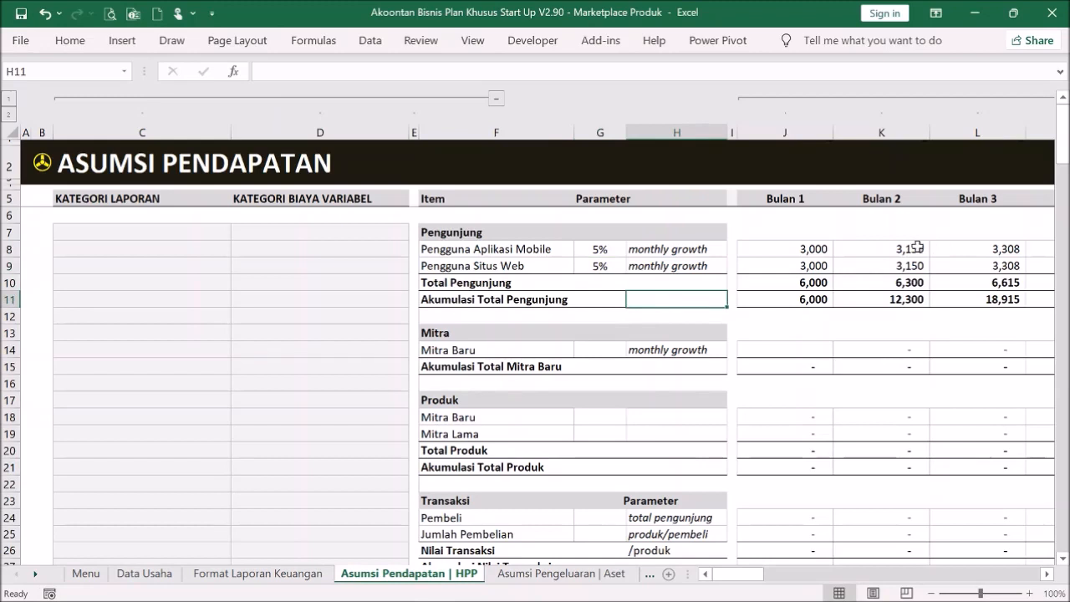
- Check the Bulan 2 visitor figures and collapse the monthly columns to view the yearly visitor totals
{"action": "left_click_drag", "start_coordinate": [889, 249], "coordinate": [890, 265]}
{"action": "left_click", "coordinate": [884, 268]}
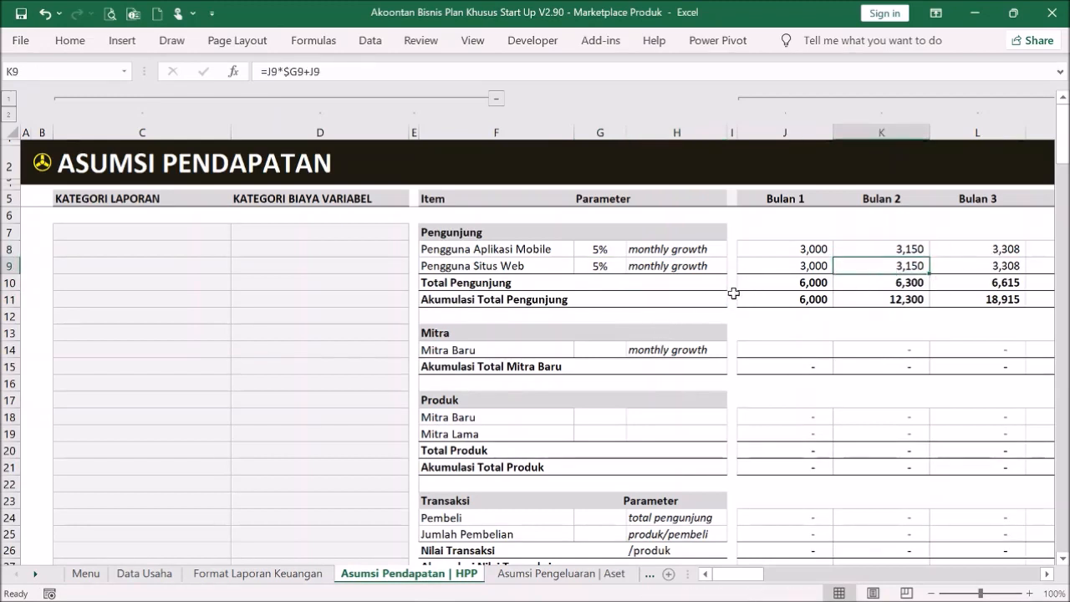
{"action": "left_click", "coordinate": [11, 99]}
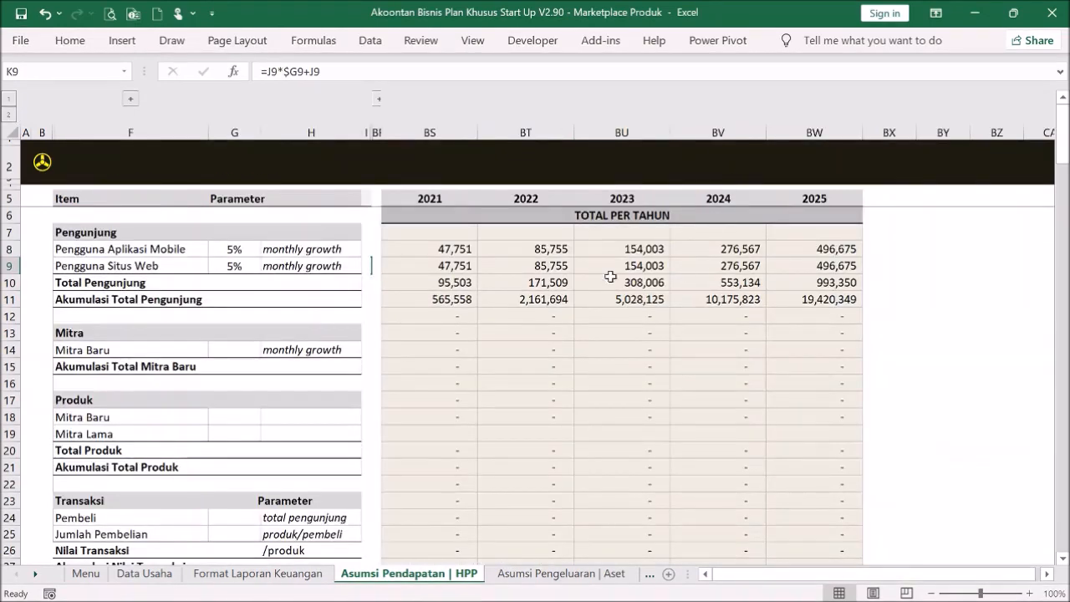
- Set the monthly growth of Pengguna Situs Web to 10% and check the 2021 Total Pengunjung
{"action": "left_click_drag", "start_coordinate": [454, 247], "coordinate": [456, 266]}
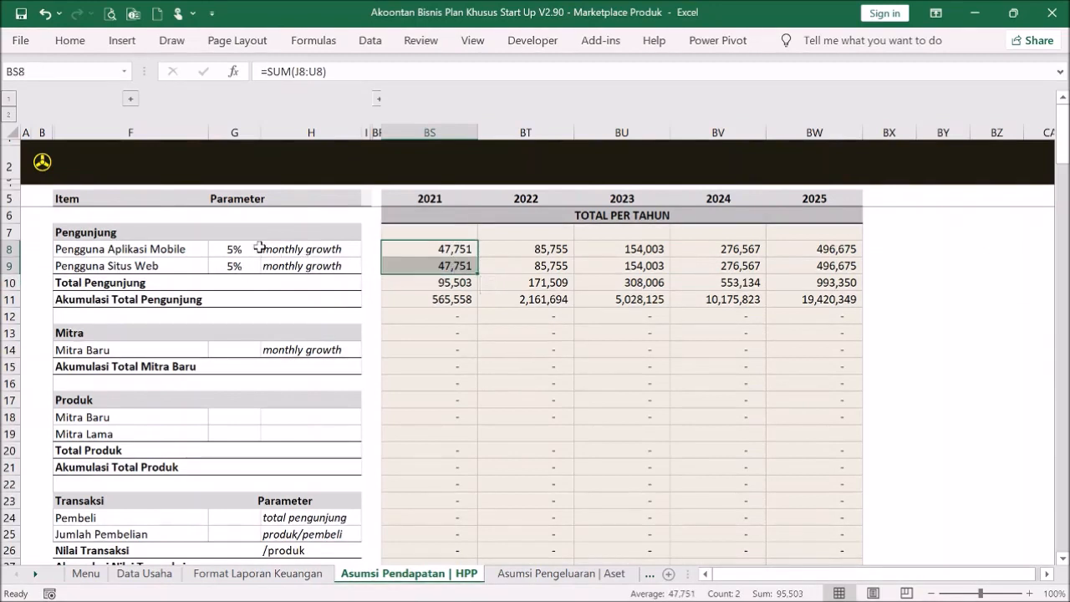
{"action": "left_click", "coordinate": [442, 249]}
{"action": "left_click", "coordinate": [237, 249]}
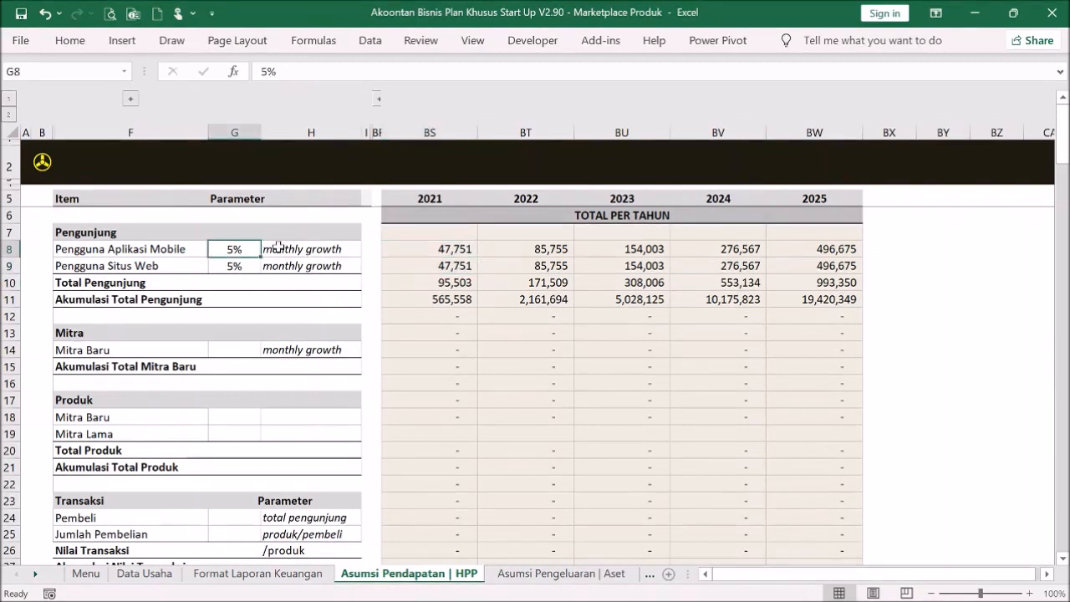
{"action": "left_click", "coordinate": [242, 267]}
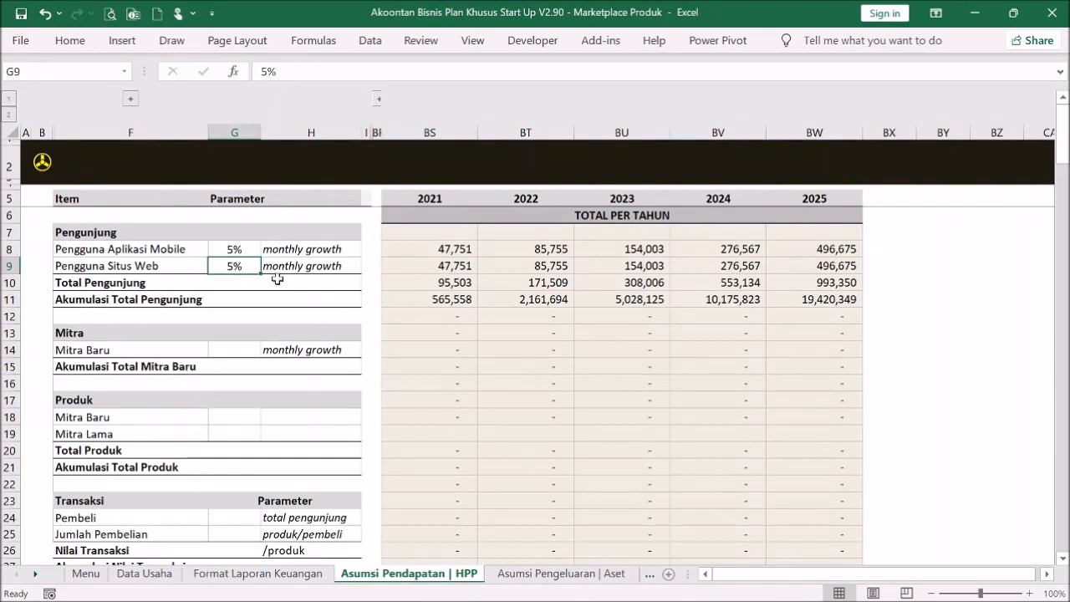
{"action": "type", "text": "10"}
{"action": "key", "text": "Return"}
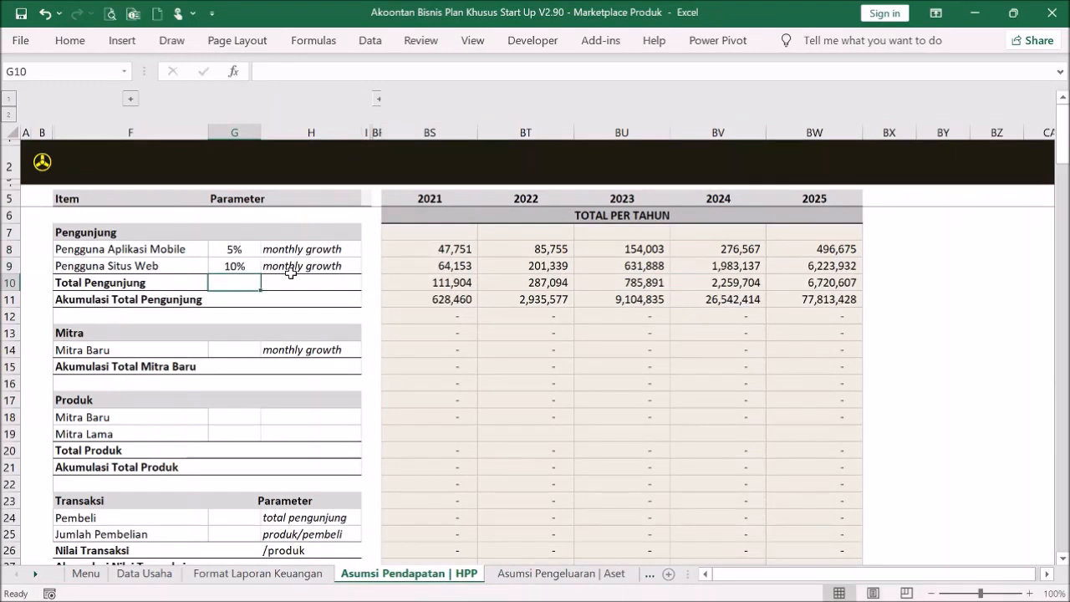
{"action": "left_click", "coordinate": [456, 282]}
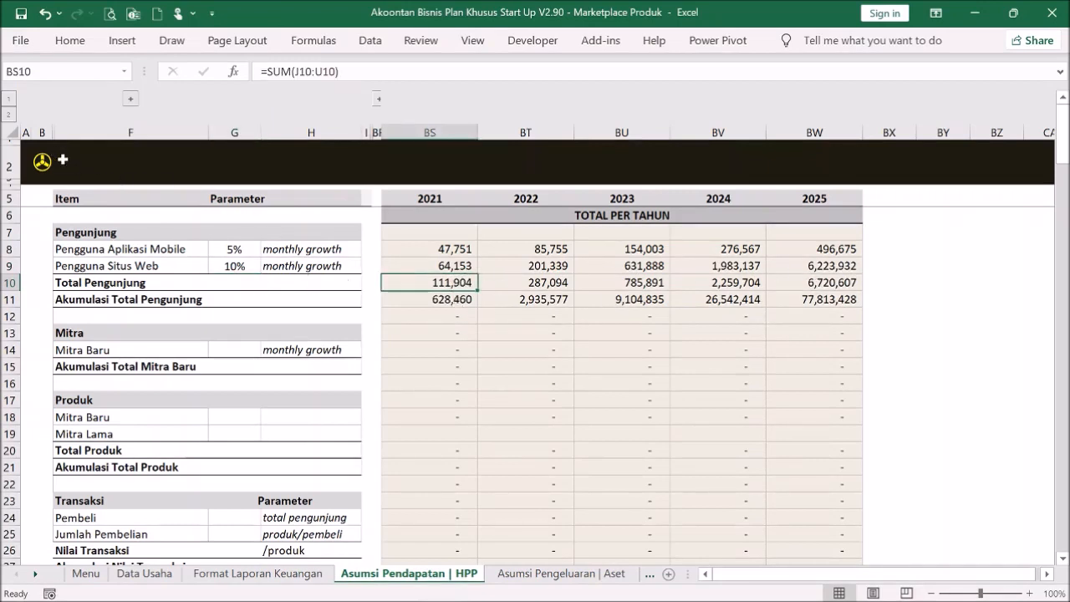
- Expand the monthly columns and enter 300 as the Bulan 1 value for Mitra Baru in the Mitra section
{"action": "left_click", "coordinate": [9, 114]}
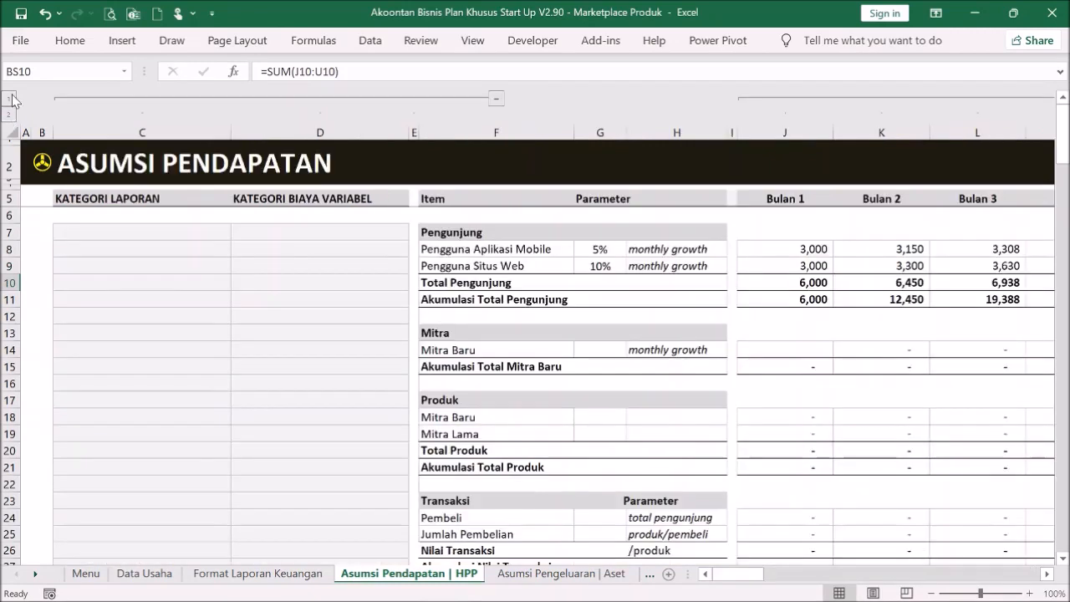
{"action": "scroll", "coordinate": [690, 260], "scroll_direction": "down", "scroll_amount": 1}
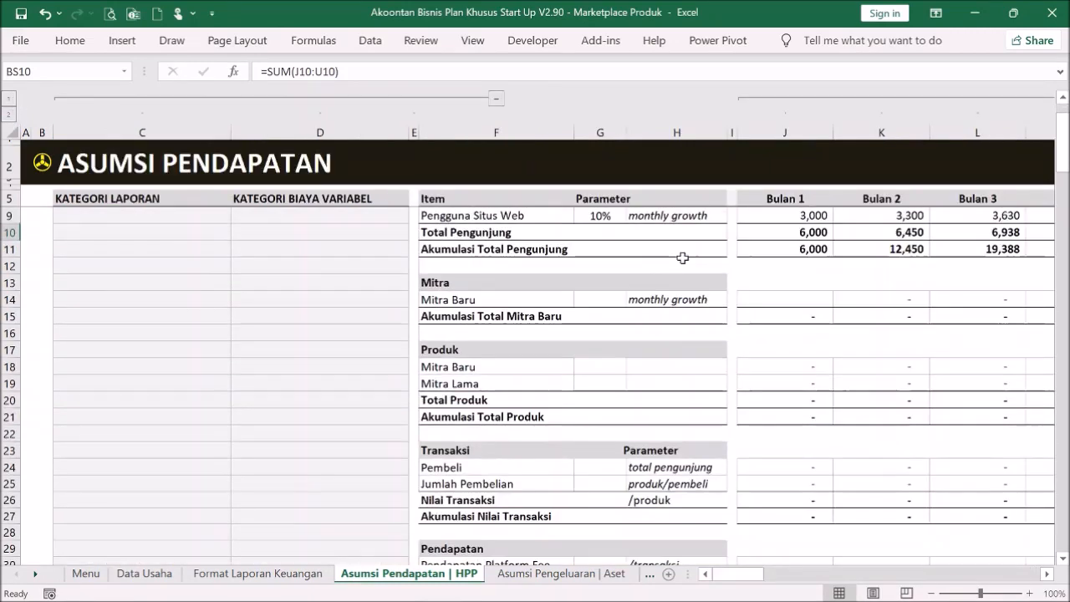
{"action": "left_click", "coordinate": [617, 298]}
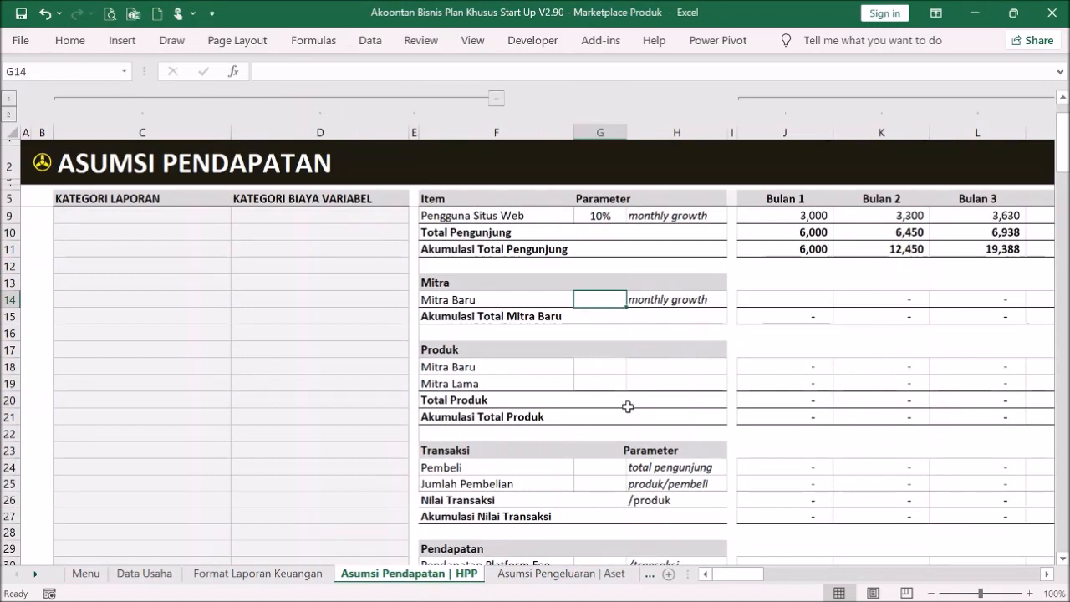
{"action": "left_click", "coordinate": [787, 301]}
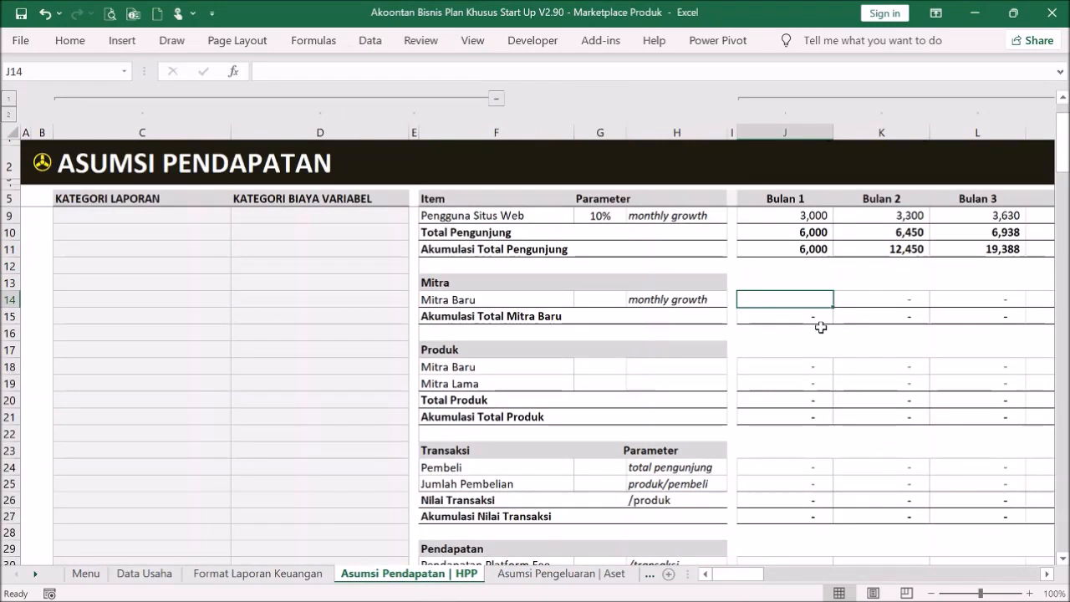
{"action": "type", "text": "300"}
{"action": "key", "text": "Return"}
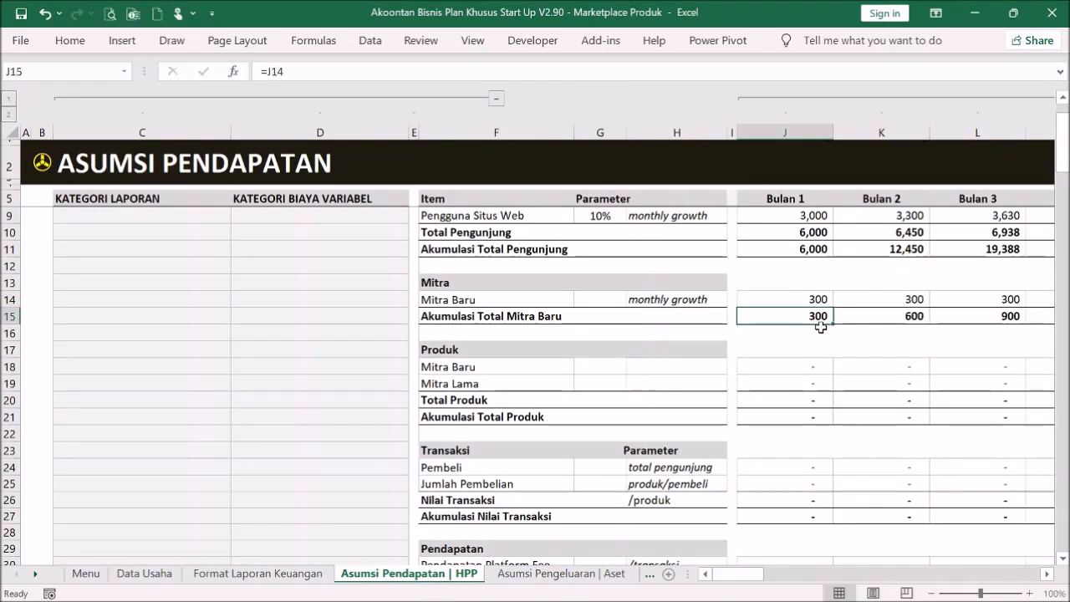
- Set the Mitra Baru monthly growth to 5% and check the 2021 partner totals with the monthly columns collapsed
{"action": "left_click", "coordinate": [604, 296]}
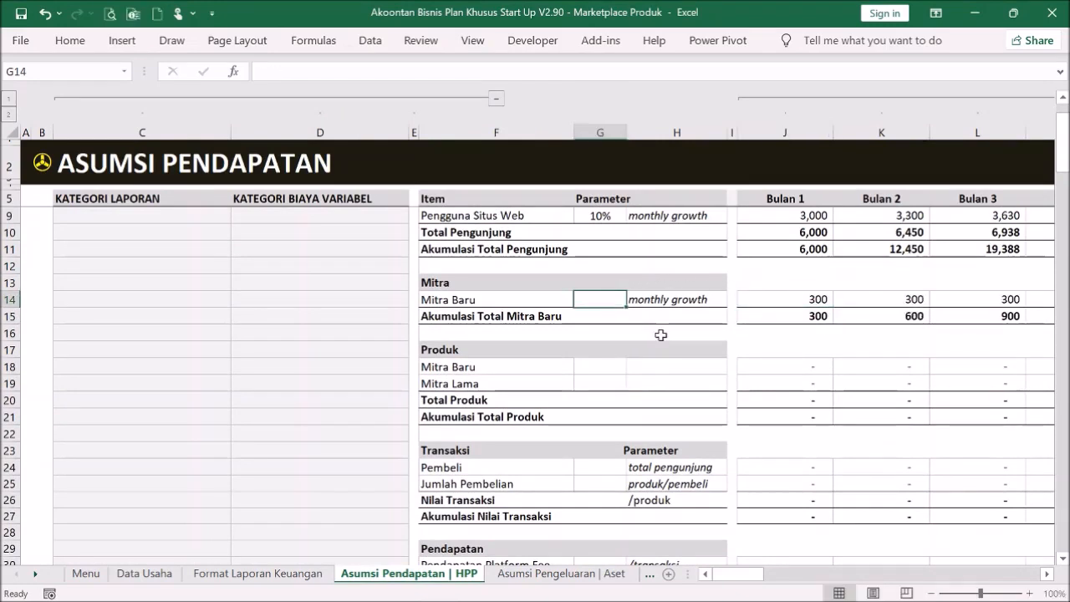
{"action": "type", "text": "5"}
{"action": "key", "text": "Return"}
{"action": "scroll", "coordinate": [950, 318], "scroll_direction": "up", "scroll_amount": 1}
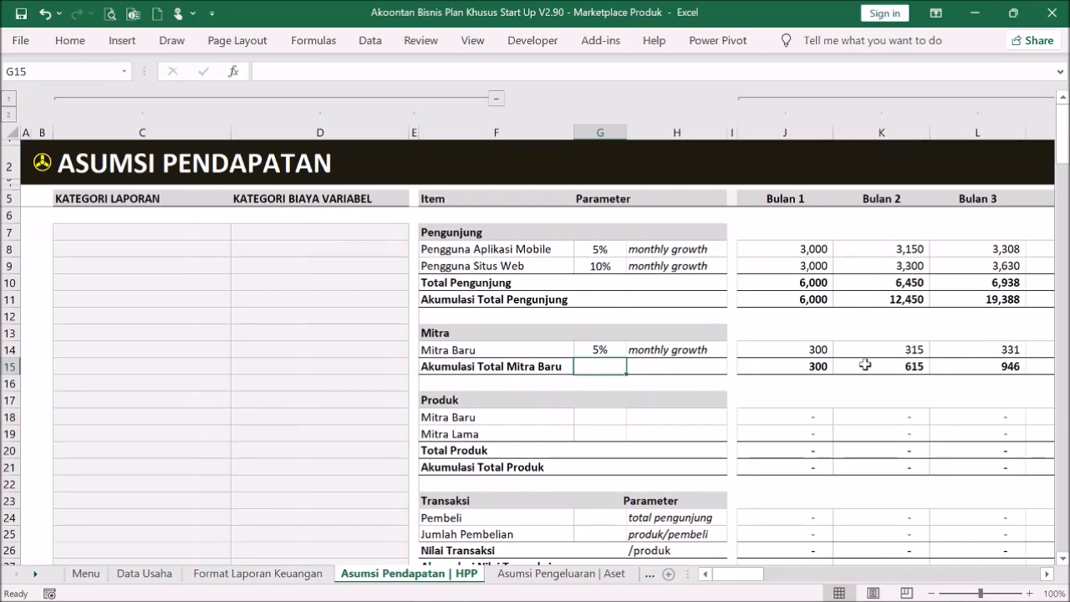
{"action": "left_click", "coordinate": [10, 98]}
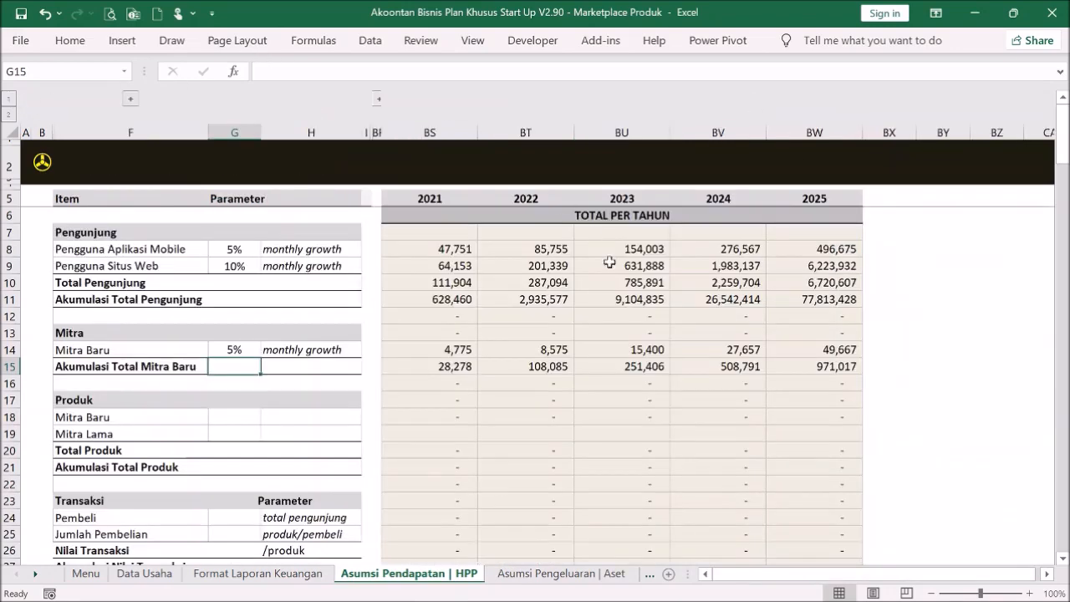
{"action": "left_click", "coordinate": [458, 367]}
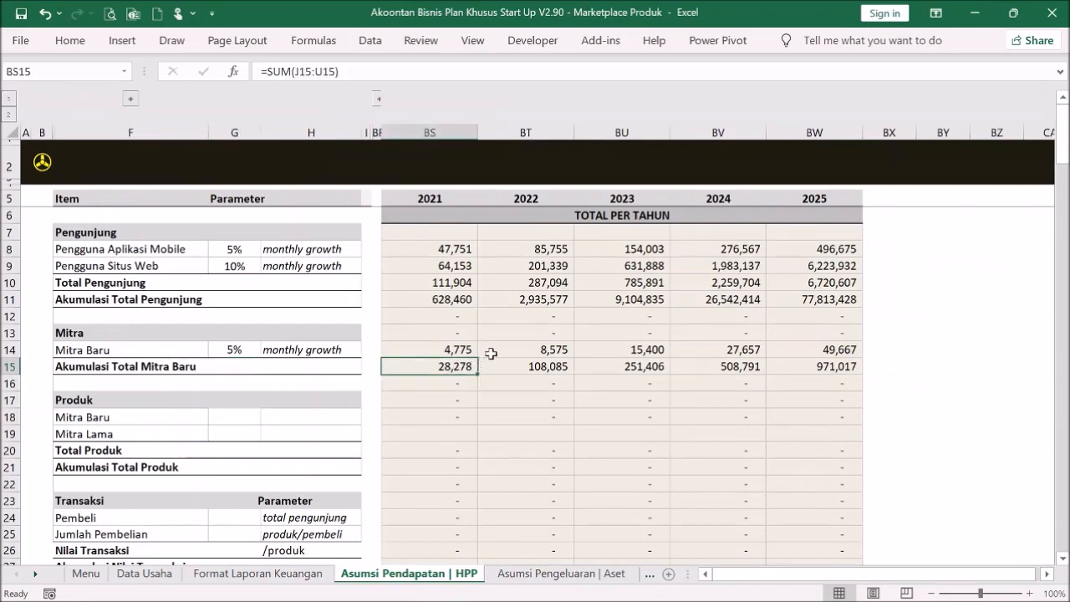
{"action": "left_click", "coordinate": [461, 347]}
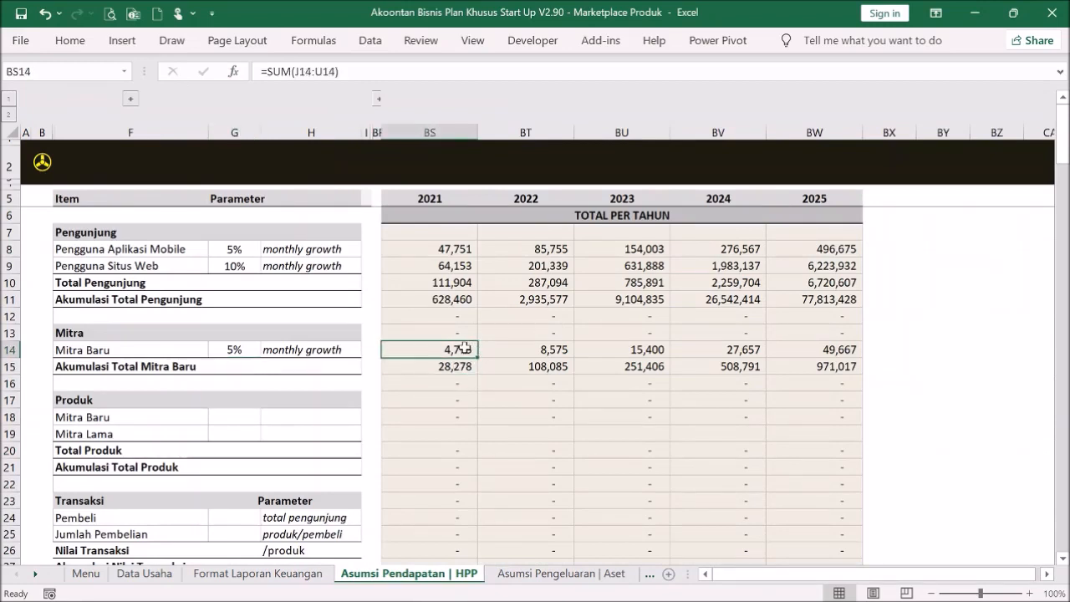
- Set the Mitra Baru monthly growth to 10% and inspect its Bulan 2 and Bulan 3 formulas in the expanded monthly columns
{"action": "left_click", "coordinate": [247, 348]}
{"action": "type", "text": "10"}
{"action": "key", "text": "Return"}
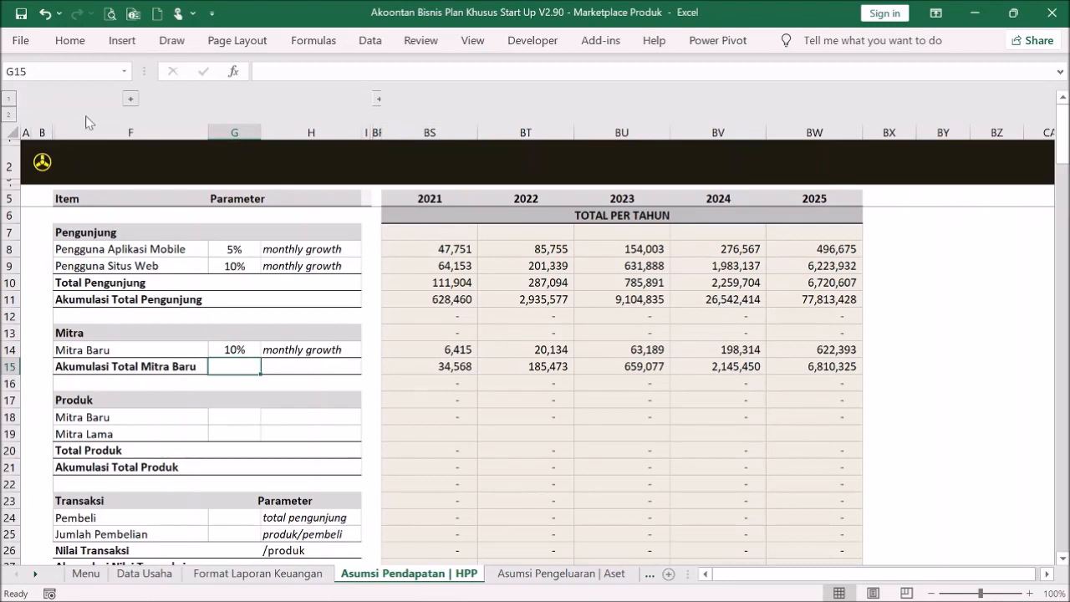
{"action": "left_click", "coordinate": [13, 115]}
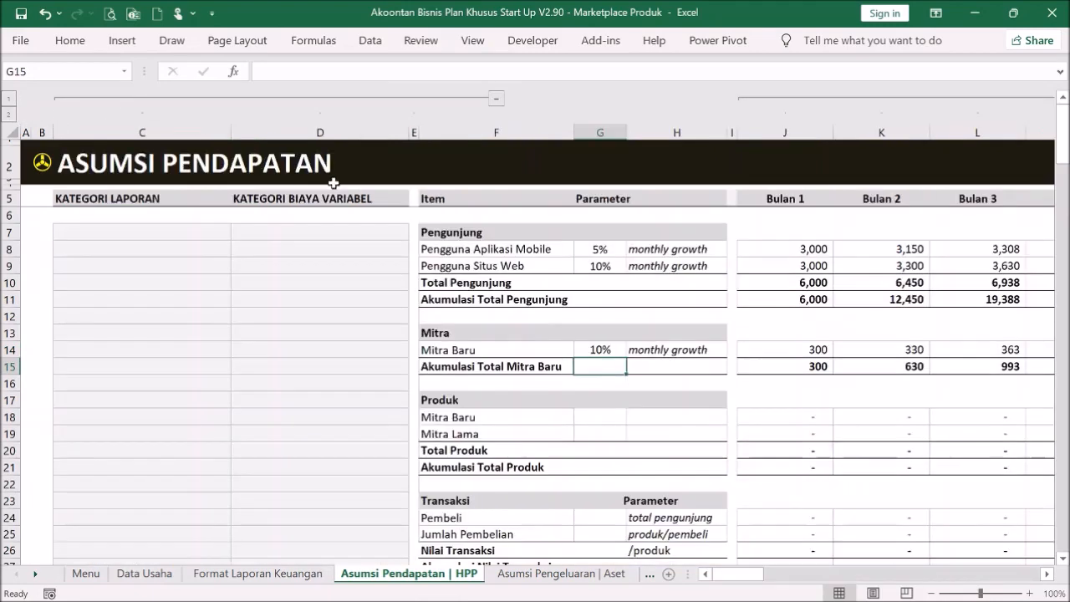
{"action": "left_click", "coordinate": [880, 350]}
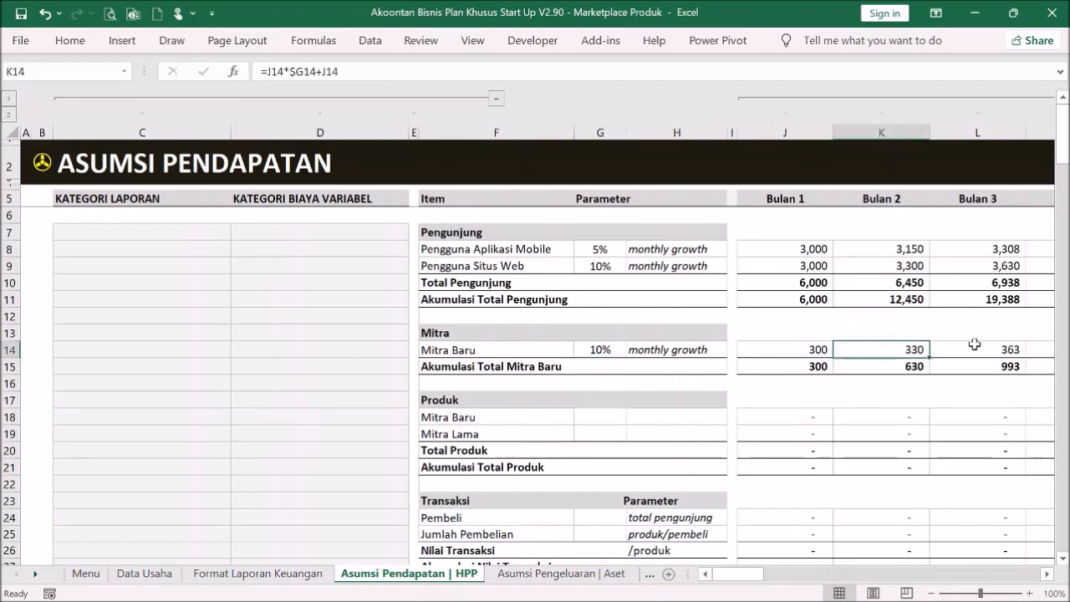
{"action": "left_click", "coordinate": [984, 350]}
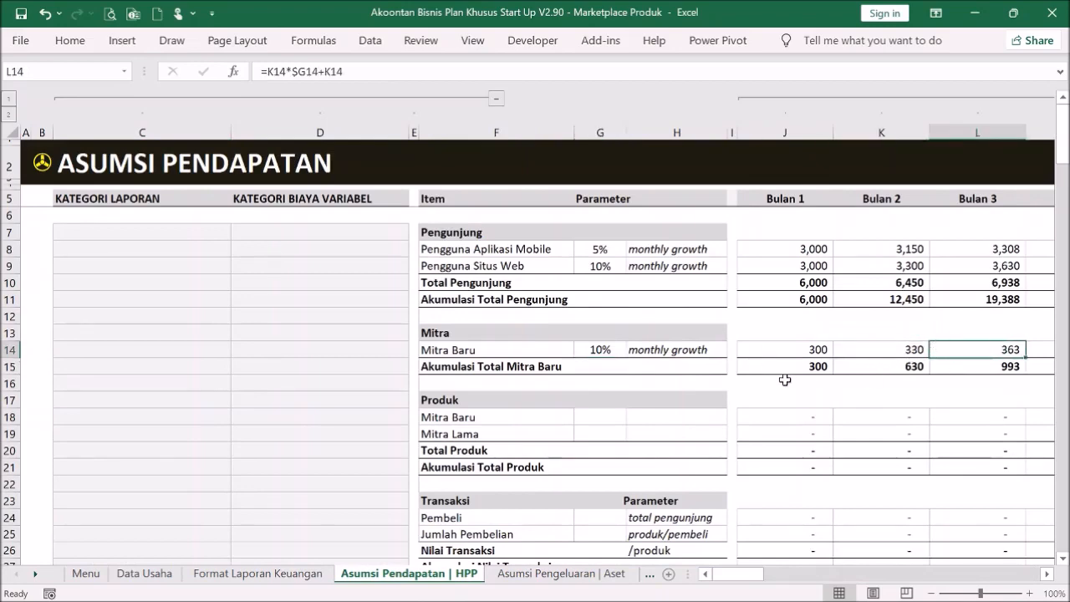
{"action": "scroll", "coordinate": [784, 378], "scroll_direction": "down", "scroll_amount": 1}
{"action": "scroll", "coordinate": [766, 364], "scroll_direction": "up", "scroll_amount": 1}
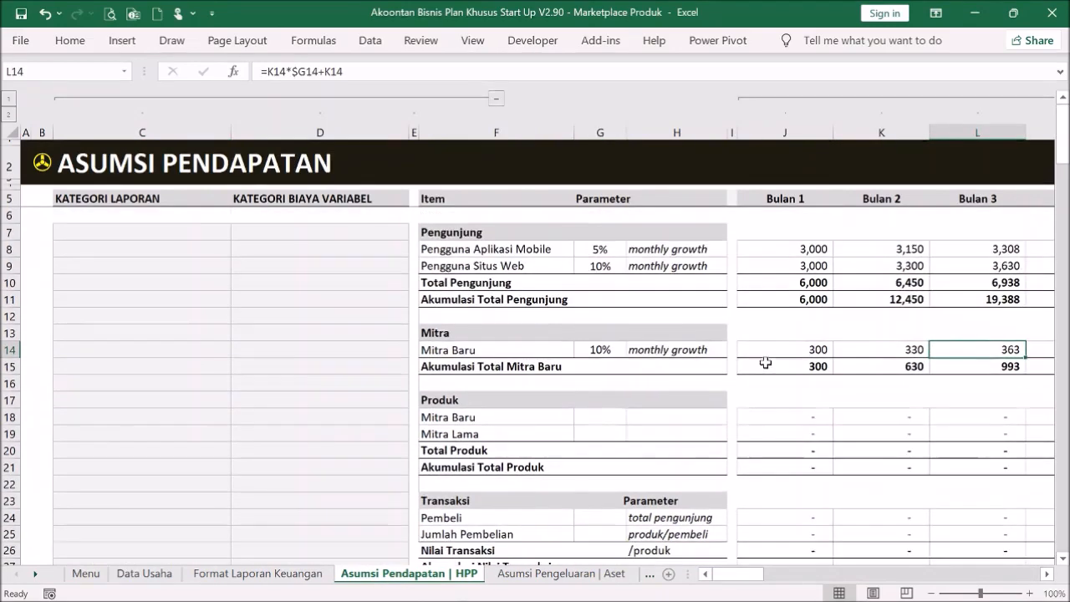
- Enter the Produk parameters: 10 for Mitra Baru and 5 for Mitra Lama
{"action": "left_click", "coordinate": [619, 414]}
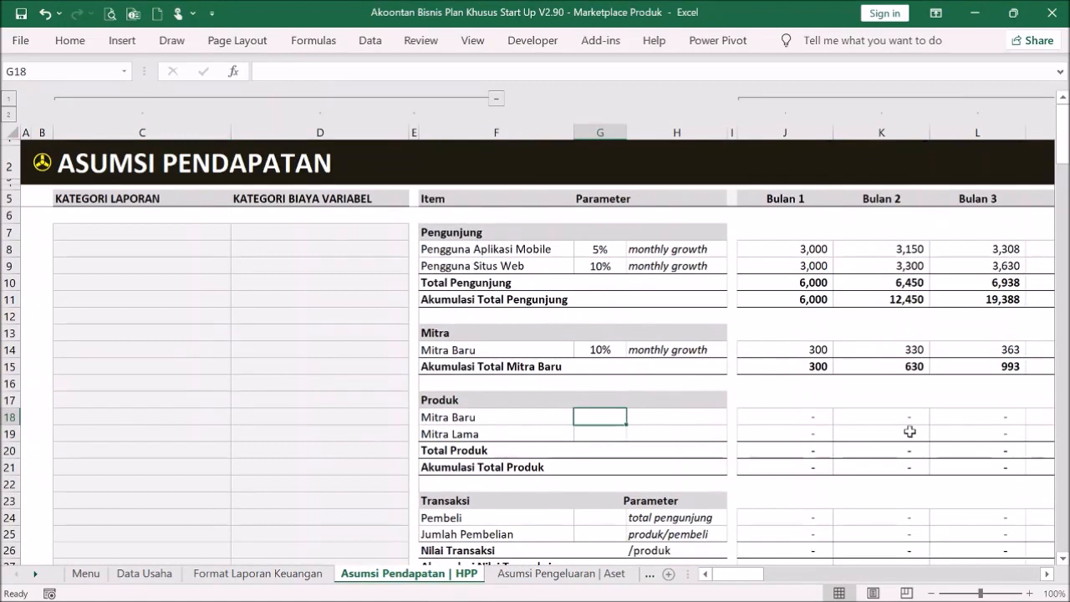
{"action": "type", "text": "10"}
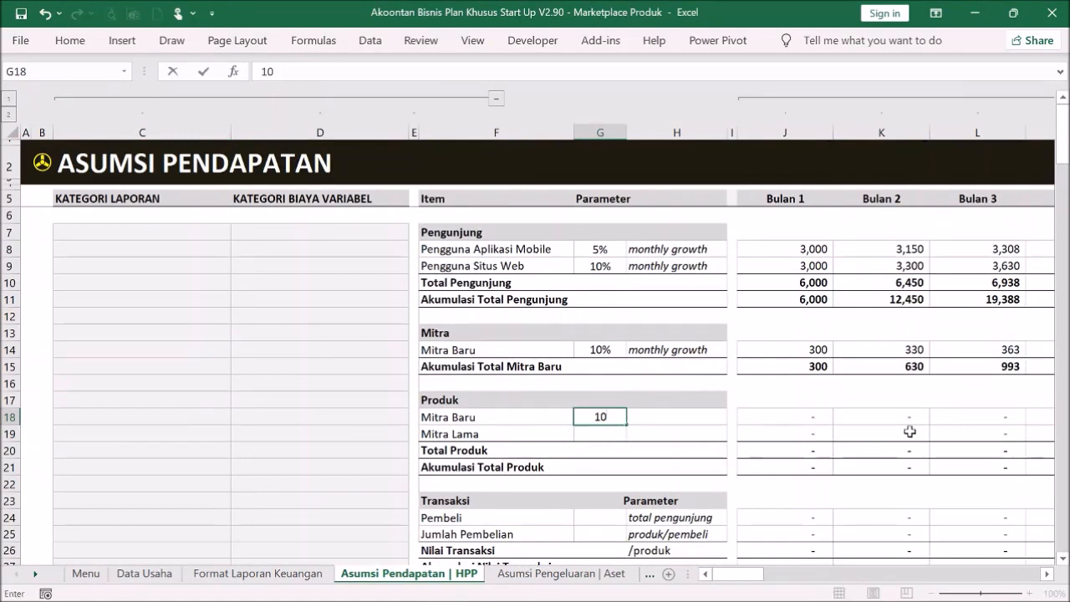
{"action": "key", "text": "Return"}
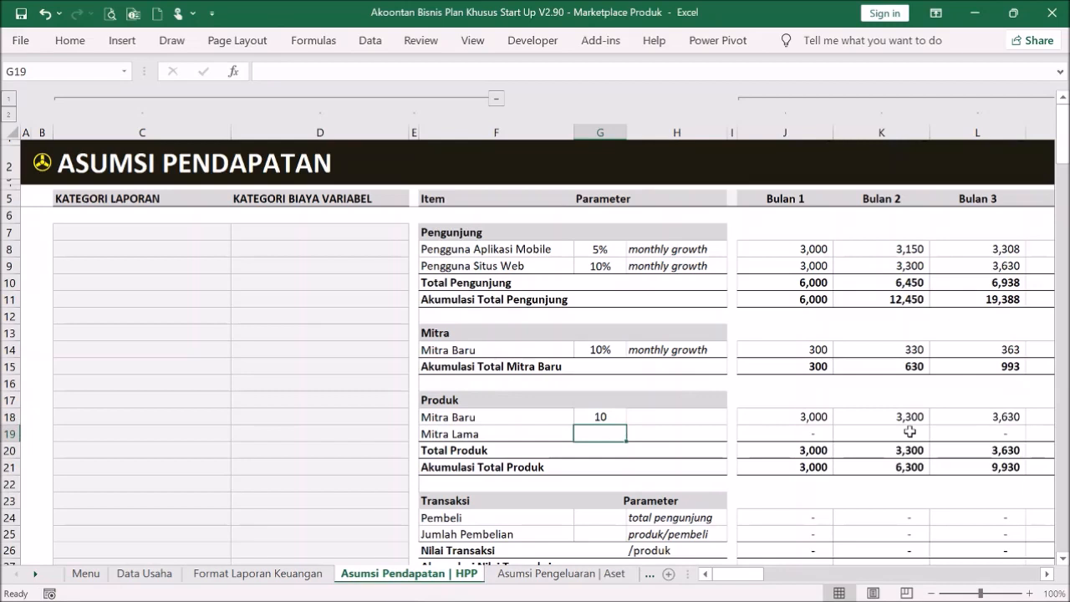
{"action": "type", "text": "5"}
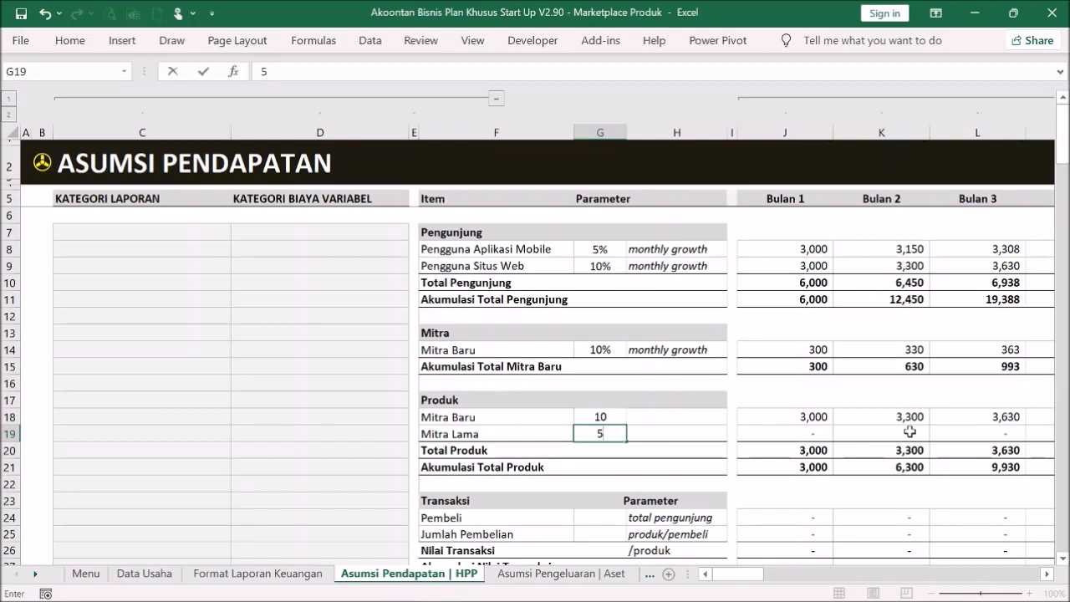
{"action": "key", "text": "Return"}
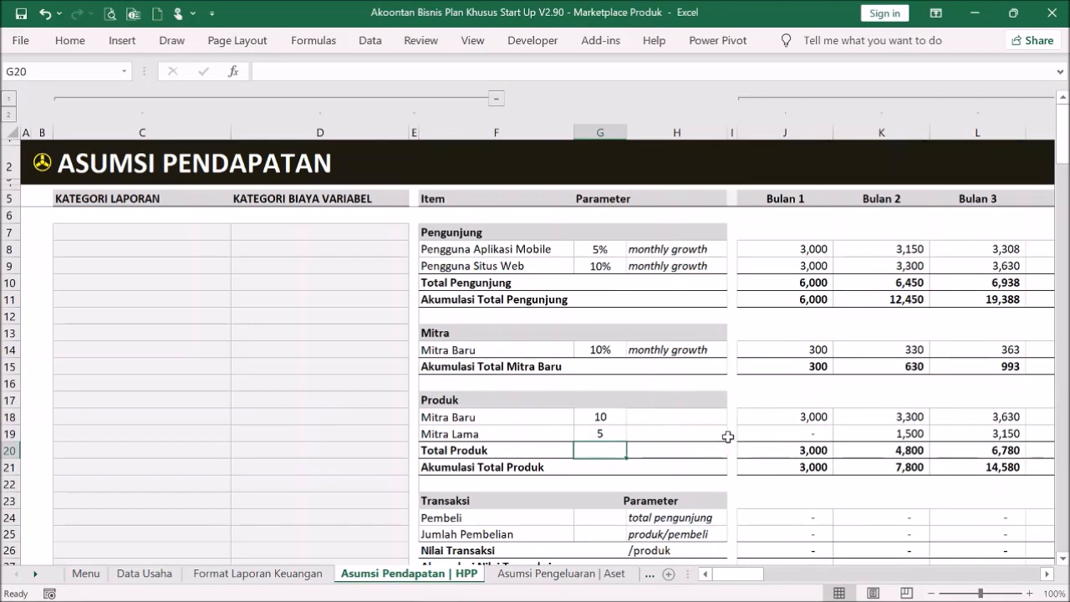
- Fill the missing 2021–2025 yearly totals for Mitra Lama under Produk by copying down the Mitra Baru sum formulas
{"action": "left_click", "coordinate": [10, 100]}
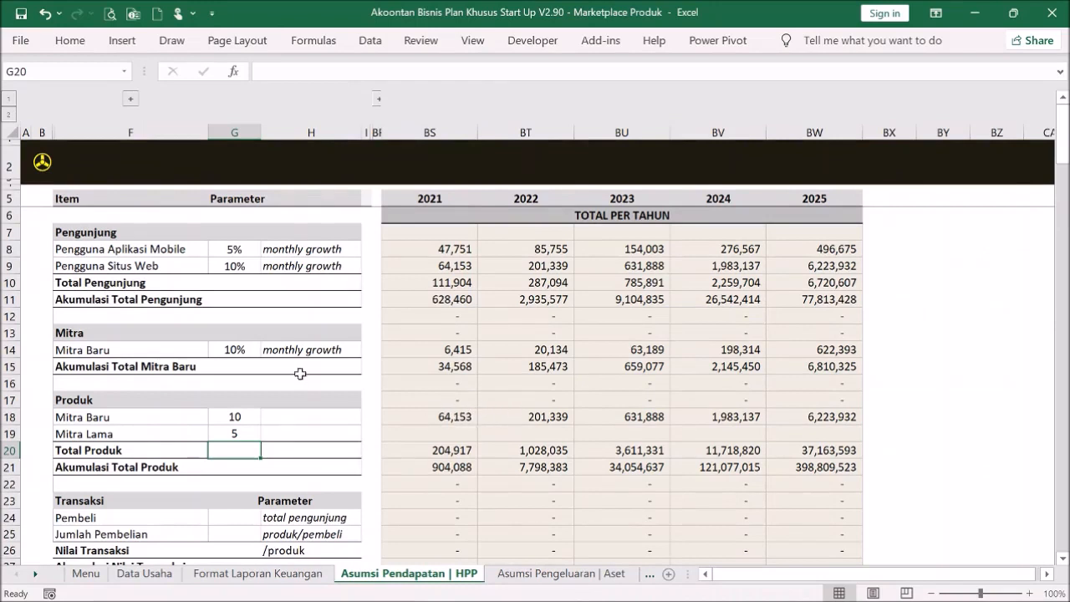
{"action": "left_click", "coordinate": [465, 450]}
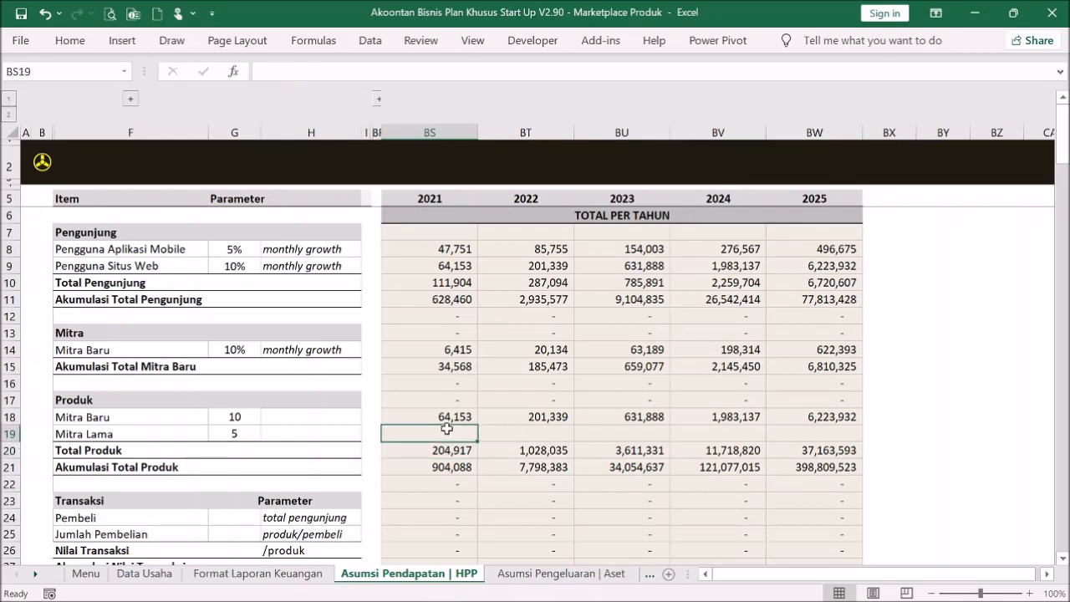
{"action": "mouse_move", "coordinate": [452, 416]}
{"action": "left_mouse_down"}
{"action": "mouse_move", "coordinate": [540, 415]}
{"action": "mouse_move", "coordinate": [465, 417]}
{"action": "left_mouse_up"}
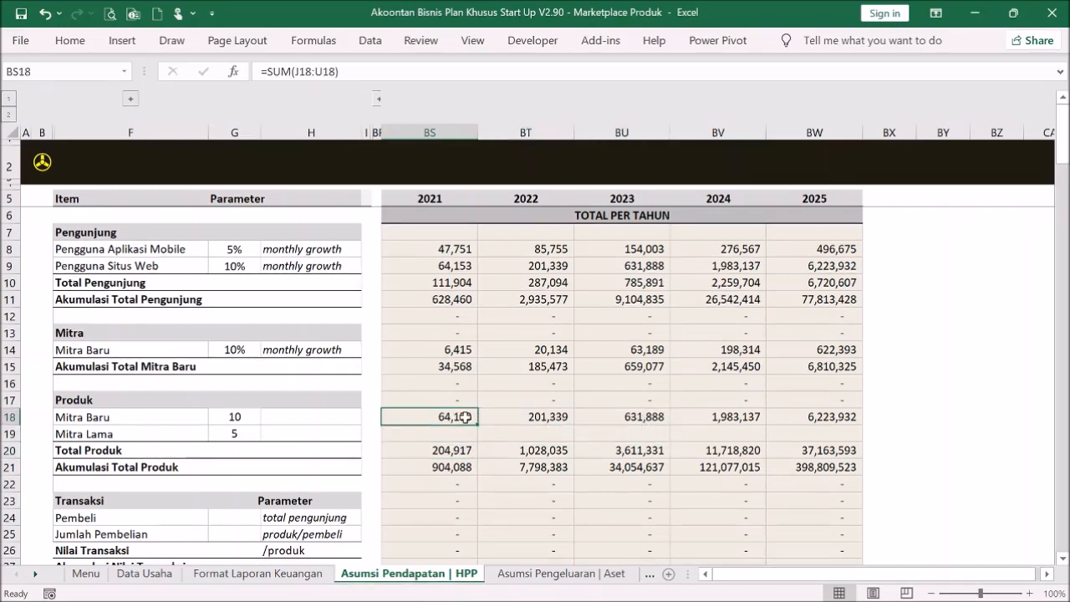
{"action": "left_click", "coordinate": [459, 433]}
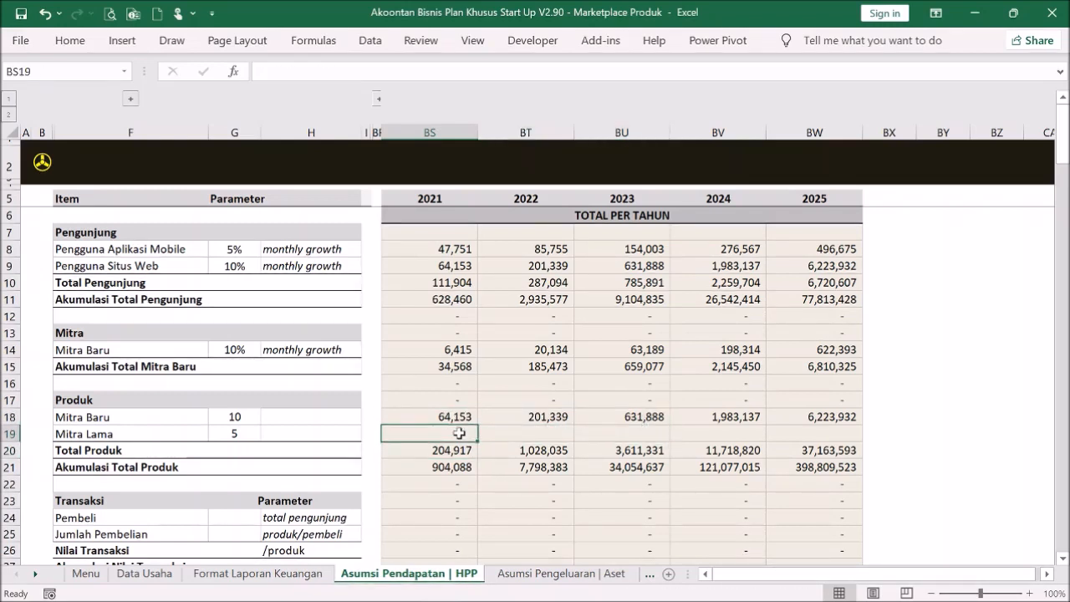
{"action": "left_click_drag", "start_coordinate": [442, 420], "coordinate": [800, 414]}
{"action": "left_click_drag", "start_coordinate": [864, 428], "coordinate": [865, 443]}
{"action": "left_click", "coordinate": [437, 437]}
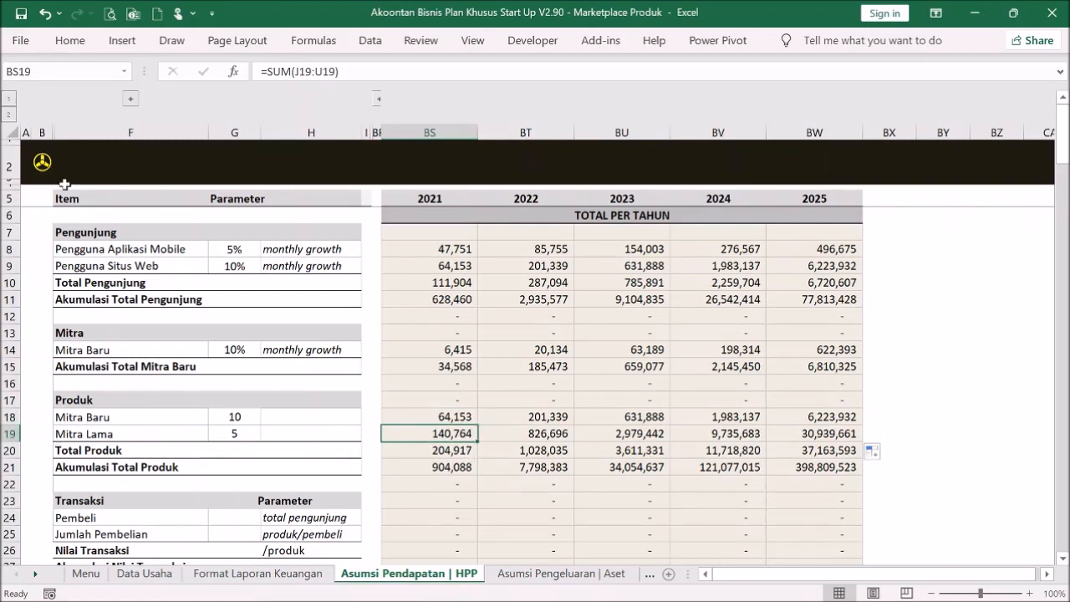
- Expand the monthly columns again and set the Pembeli parameter under Transaksi to 10% of total pengunjung
{"action": "left_click", "coordinate": [10, 116]}
{"action": "scroll", "coordinate": [585, 365], "scroll_direction": "down", "scroll_amount": 2}
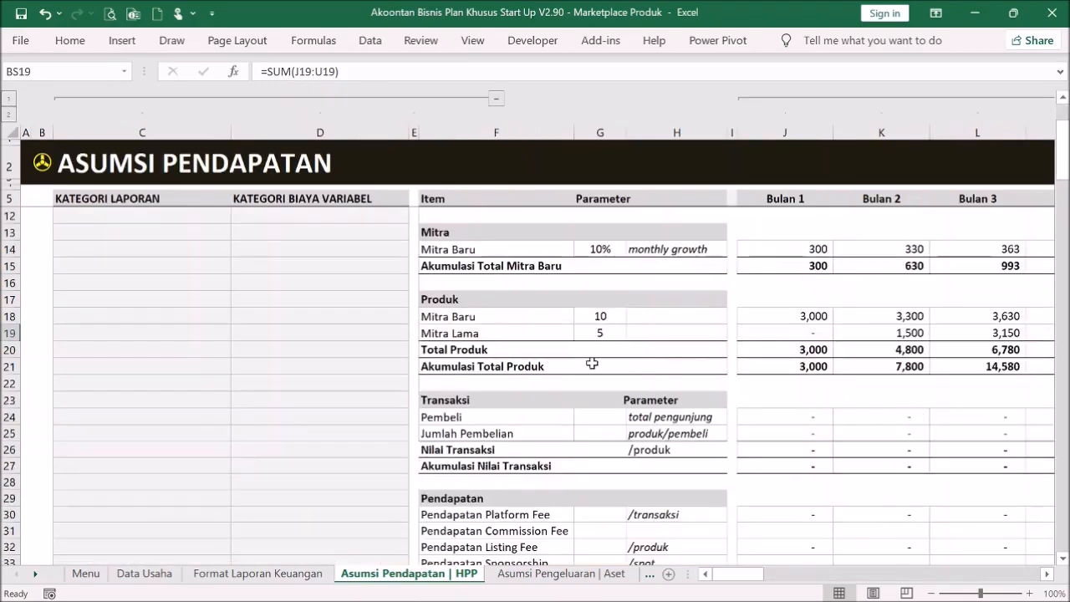
{"action": "scroll", "coordinate": [700, 343], "scroll_direction": "down", "scroll_amount": 1}
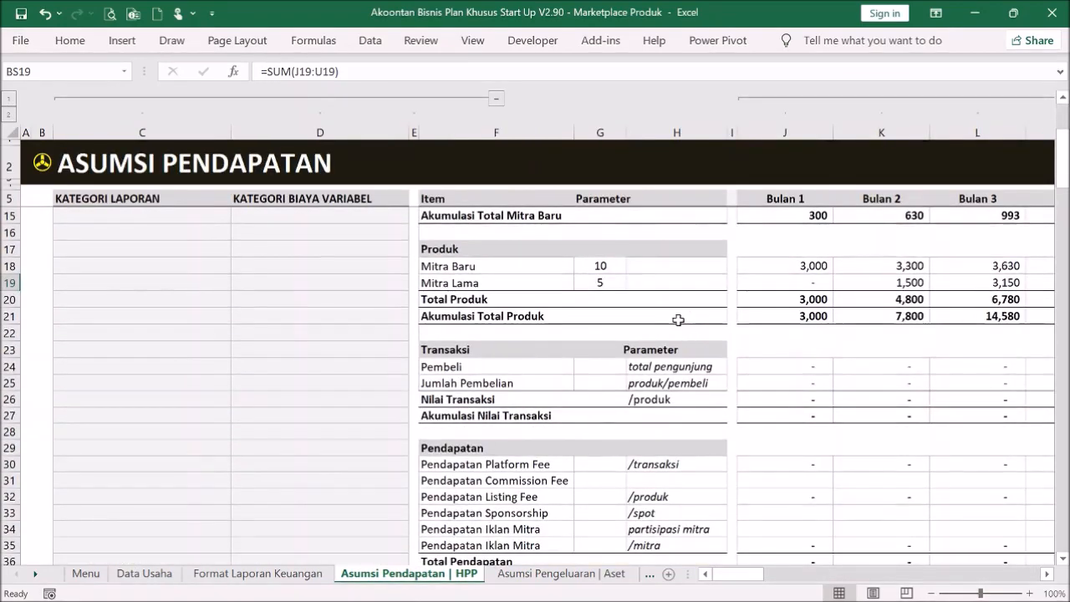
{"action": "scroll", "coordinate": [682, 322], "scroll_direction": "up", "scroll_amount": 3}
{"action": "scroll", "coordinate": [680, 315], "scroll_direction": "down", "scroll_amount": 3}
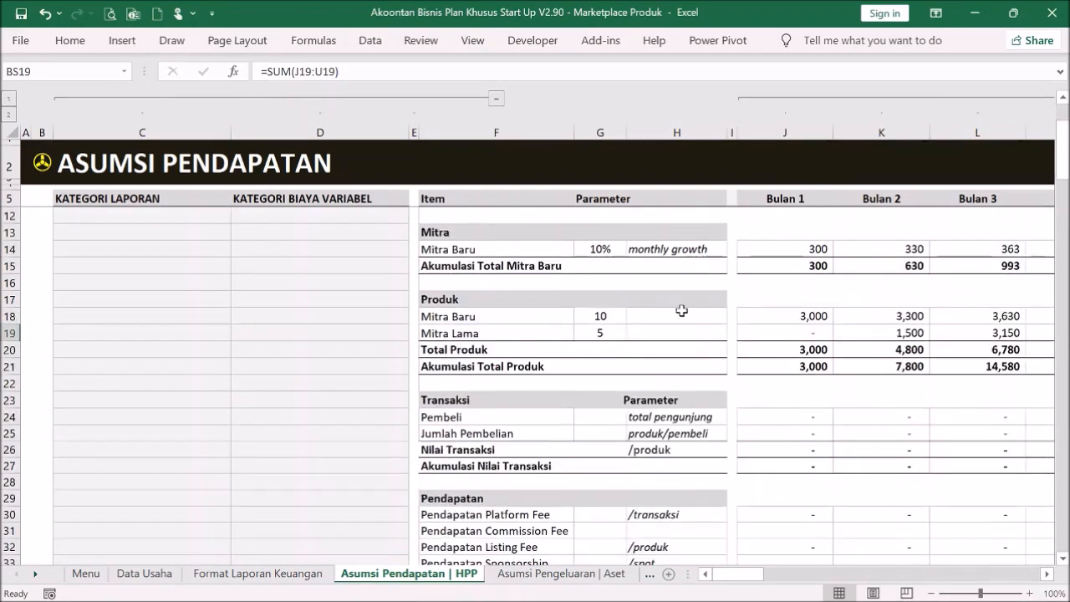
{"action": "left_click", "coordinate": [569, 368]}
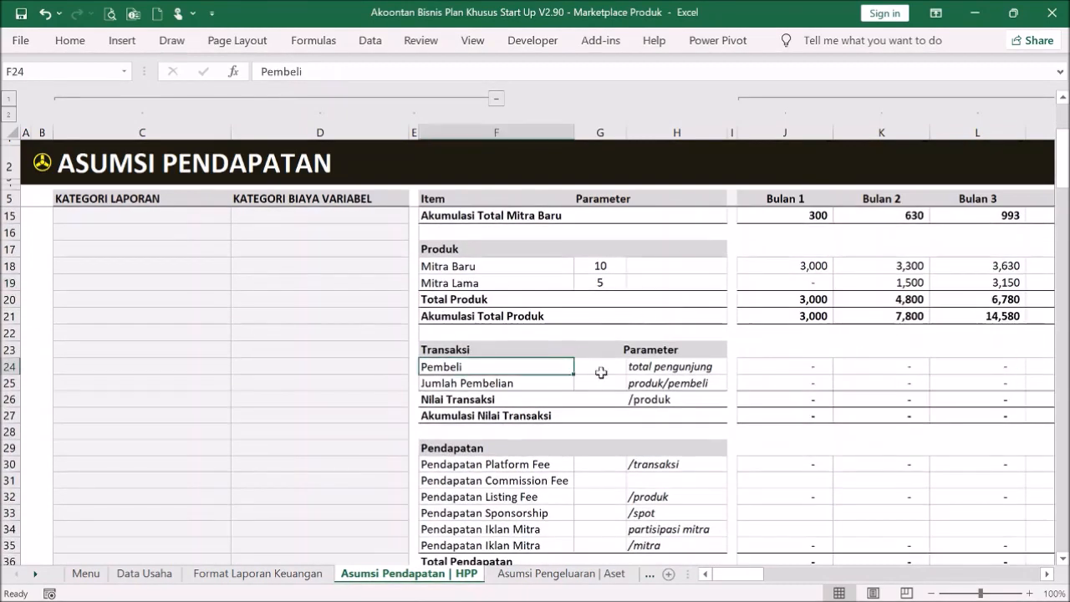
{"action": "left_click", "coordinate": [597, 369]}
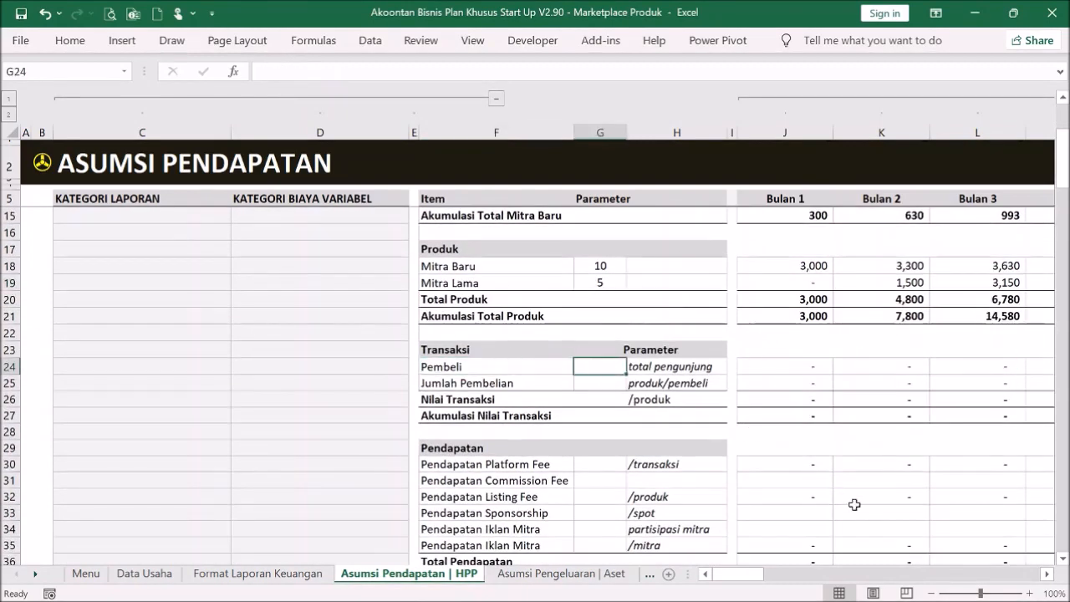
{"action": "type", "text": "10"}
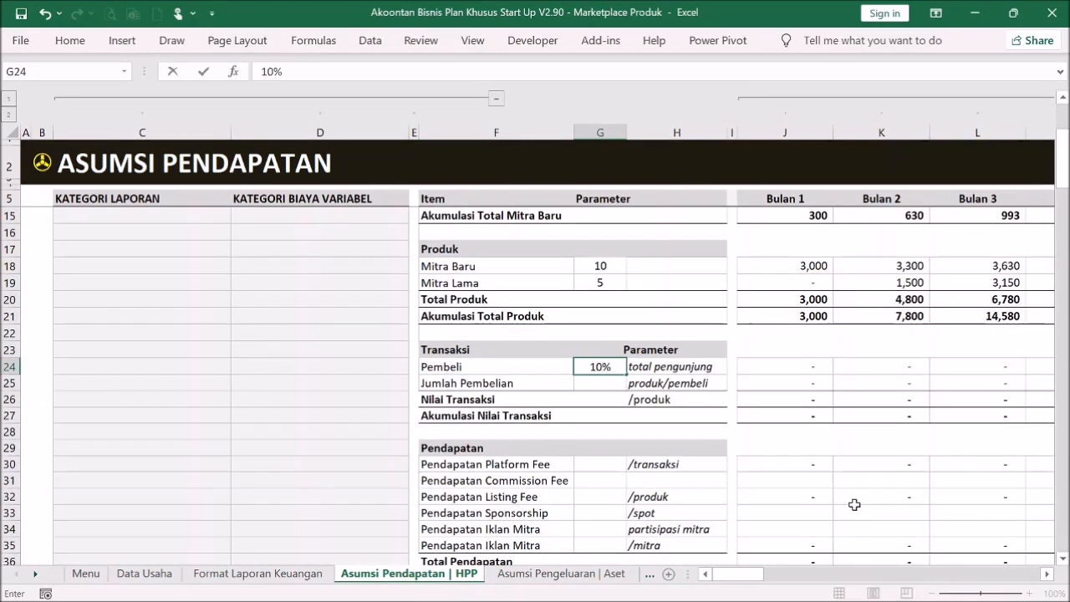
{"action": "key", "text": "Return"}
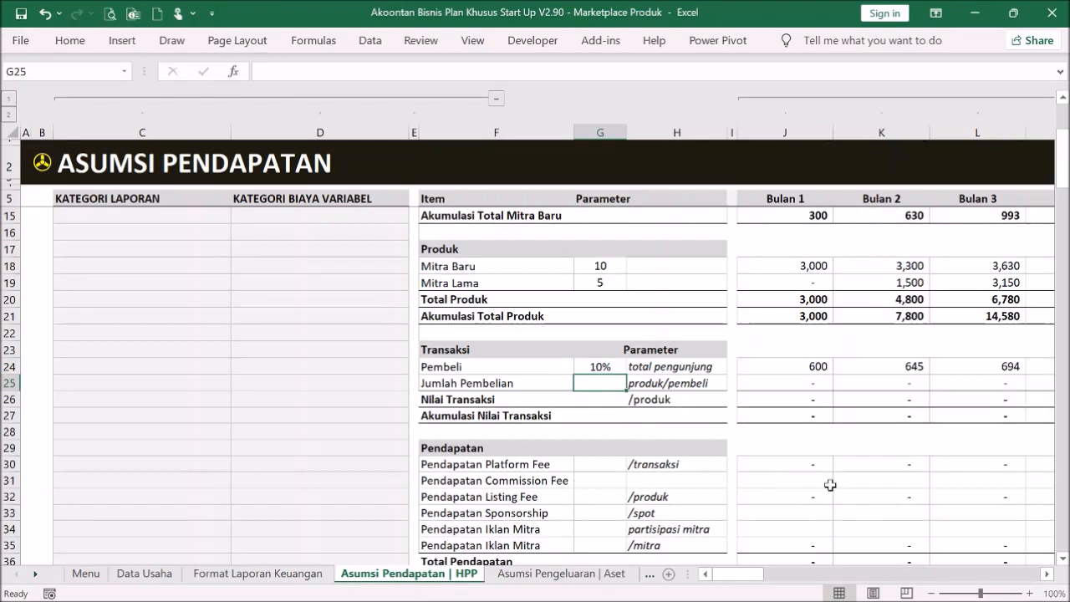
- Set Jumlah Pembelian to 2 produk/pembeli and inspect the Bulan 1 formulas for Jumlah Pembelian and Pembeli
{"action": "type", "text": "2"}
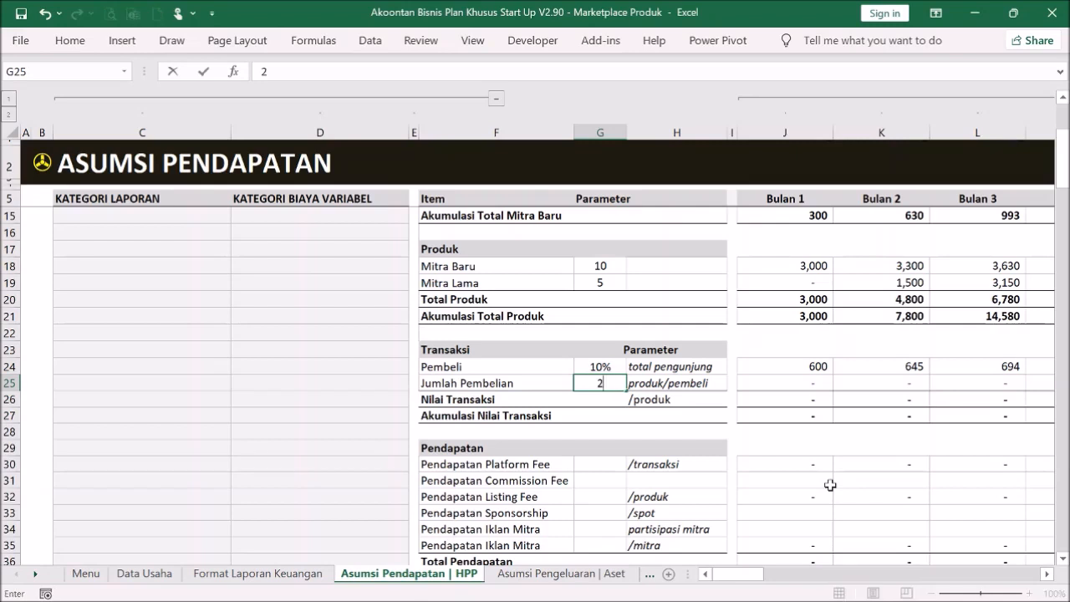
{"action": "key", "text": "Return"}
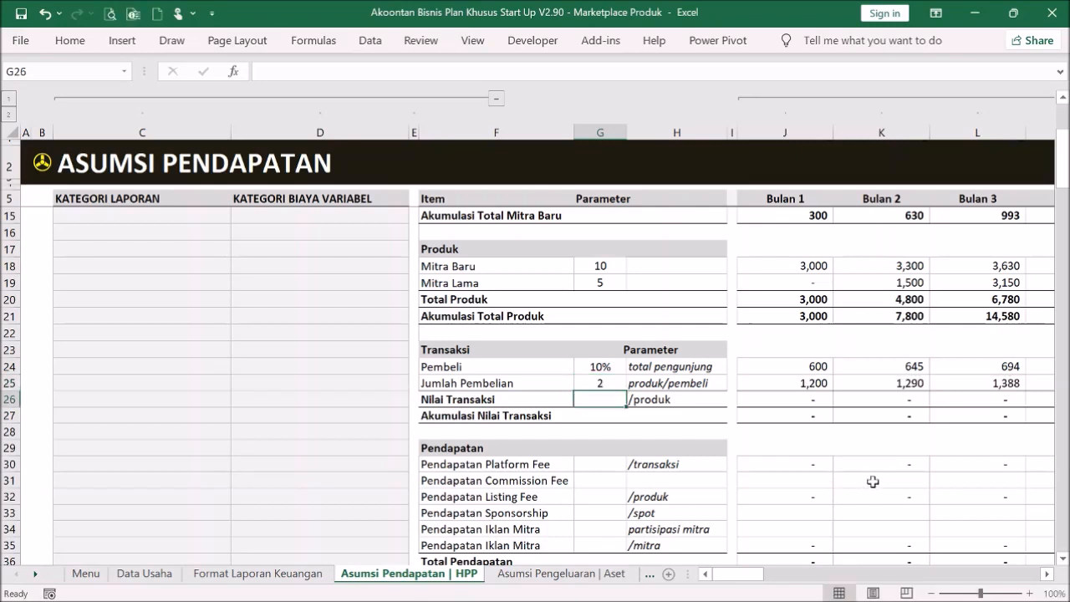
{"action": "left_click", "coordinate": [816, 382]}
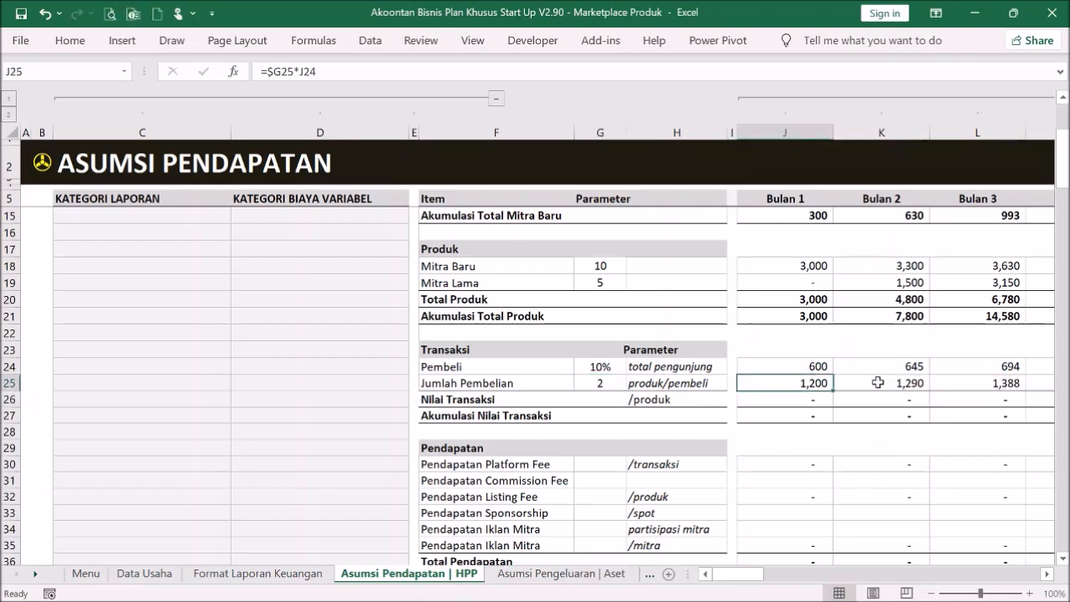
{"action": "left_click", "coordinate": [812, 364]}
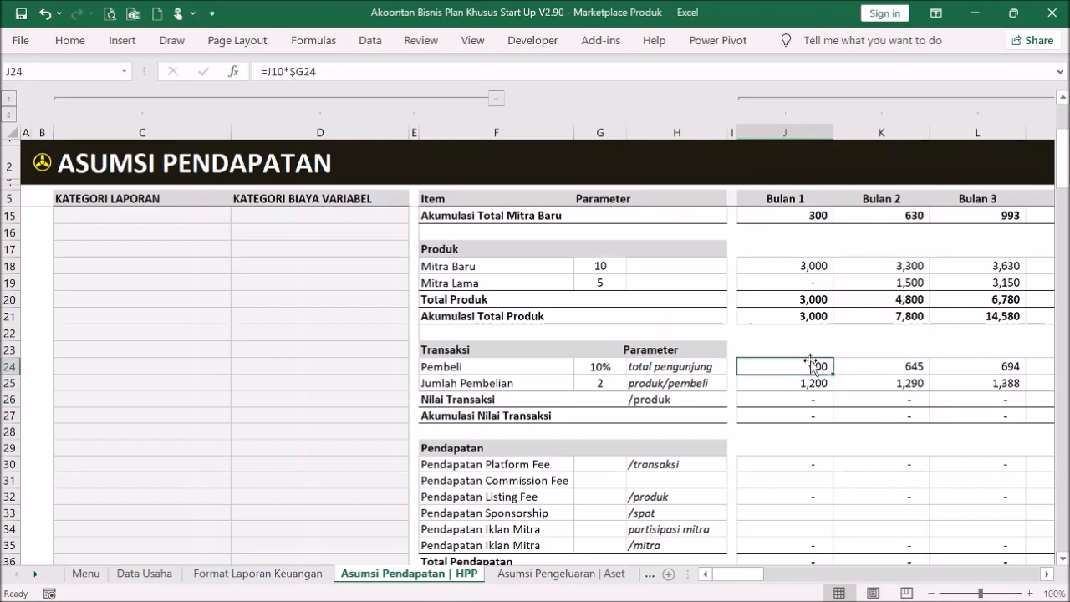
- Set Jumlah Pembelian under Transaksi to 1.5 produk/pembeli and format the cell to show one decimal place
{"action": "left_click", "coordinate": [603, 383]}
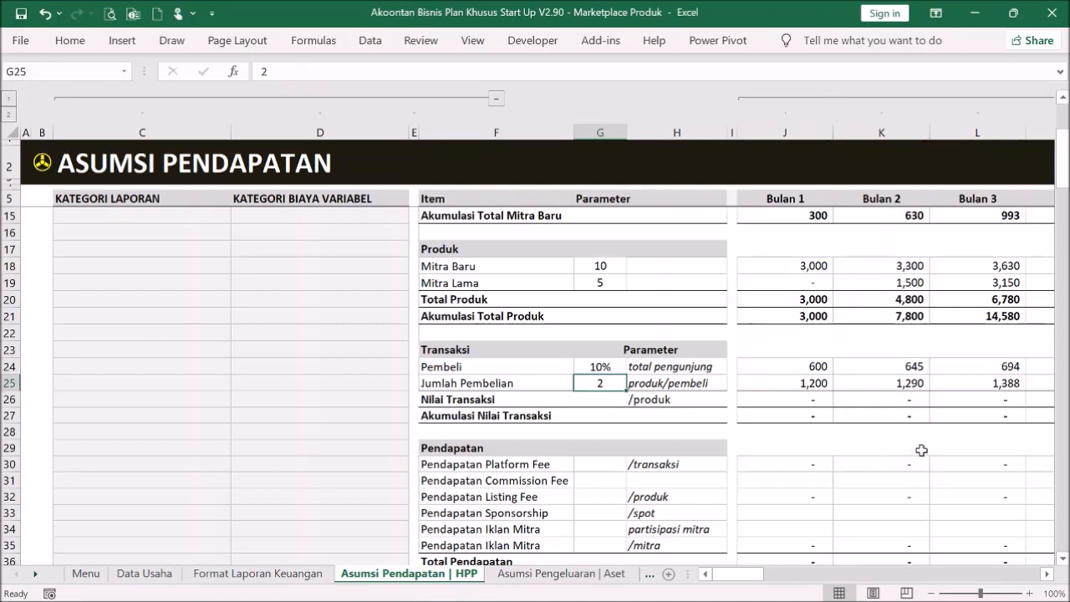
{"action": "type", "text": "1."}
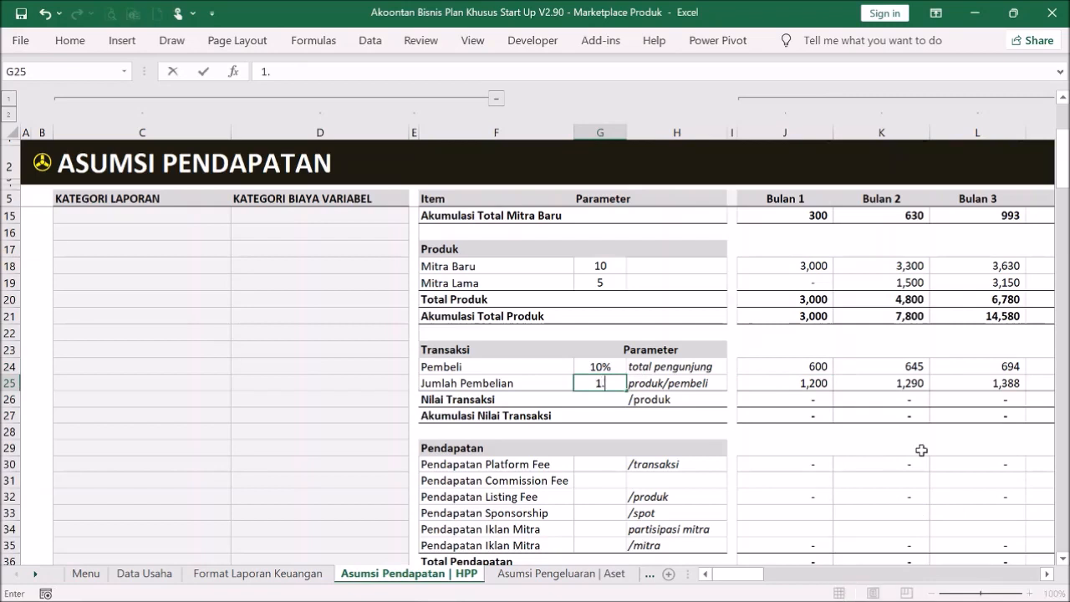
{"action": "key", "text": "Return"}
{"action": "left_click", "coordinate": [608, 382]}
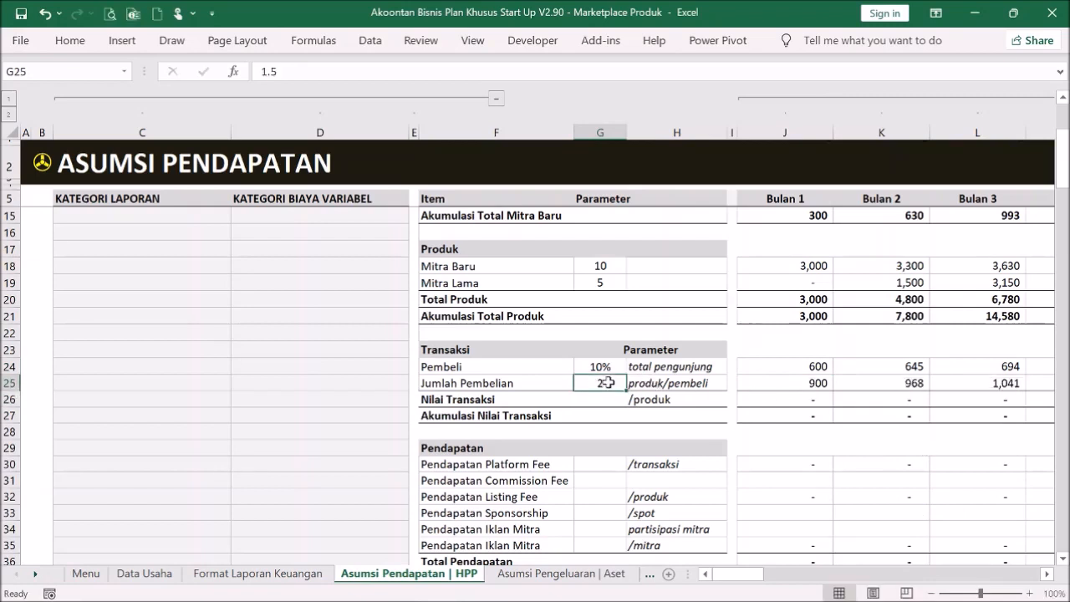
{"action": "left_click", "coordinate": [75, 46]}
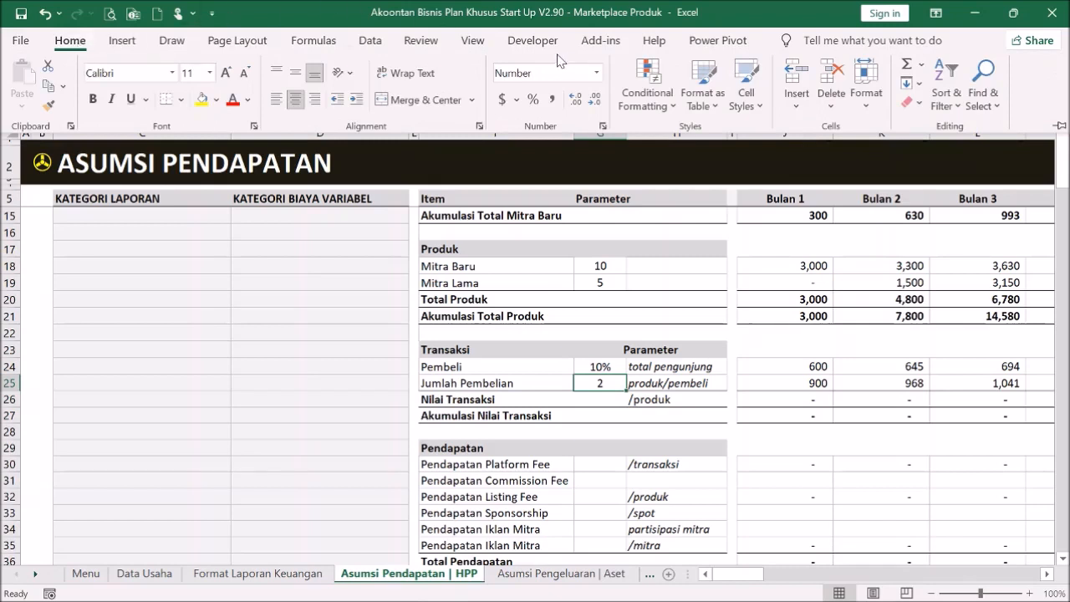
{"action": "left_click", "coordinate": [576, 99]}
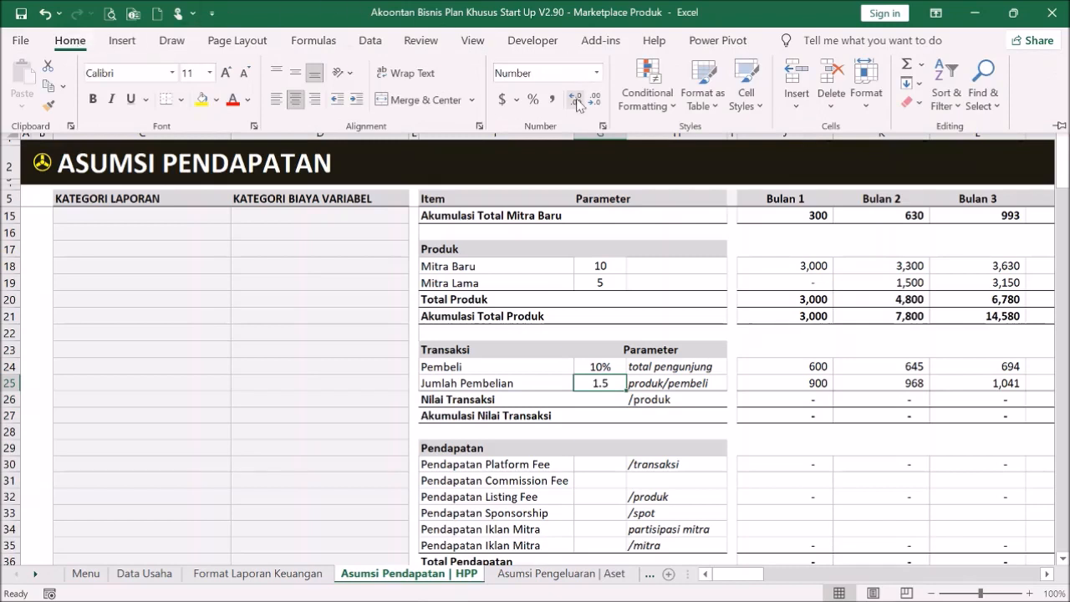
{"action": "left_click", "coordinate": [594, 384]}
{"action": "left_click", "coordinate": [638, 416]}
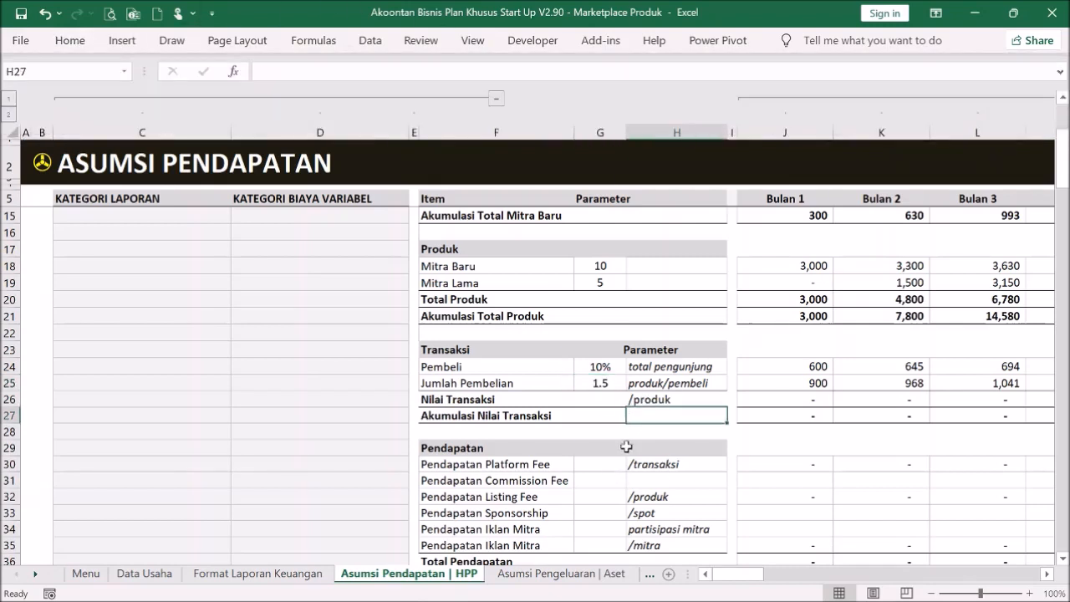
- Set the Nilai Transaksi parameter to 50,000 per produk
{"action": "left_click", "coordinate": [608, 416]}
{"action": "left_click", "coordinate": [606, 400]}
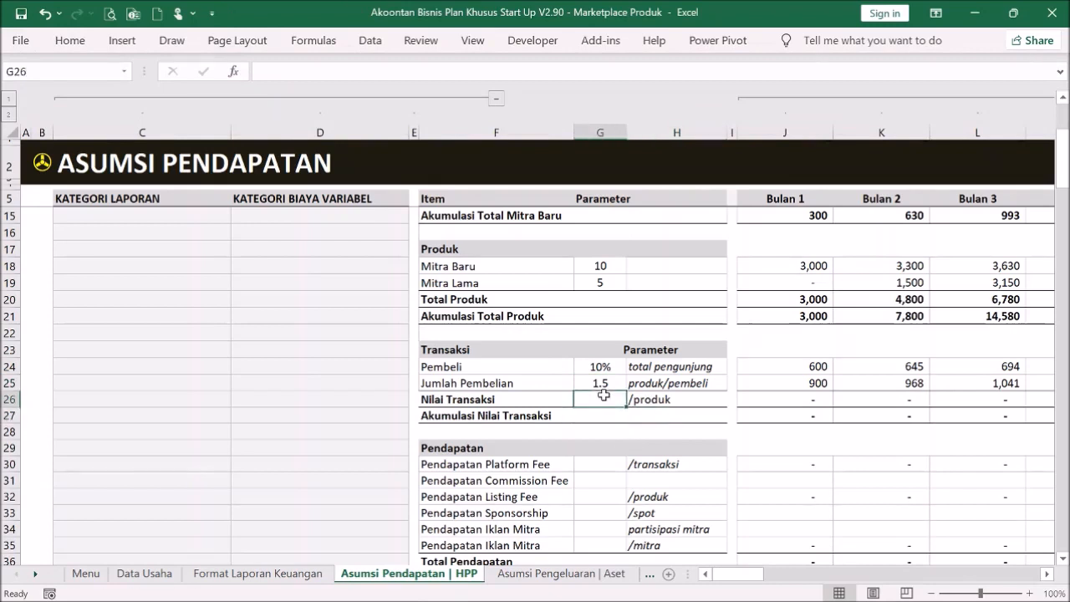
{"action": "type", "text": "5"}
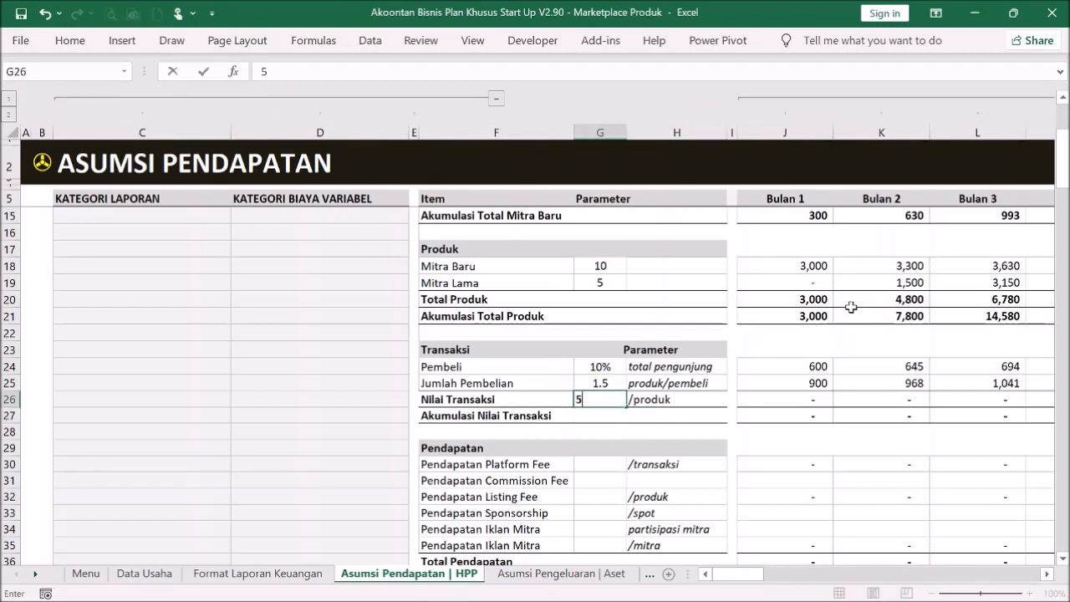
{"action": "type", "text": "0,000"}
{"action": "key", "text": "Return"}
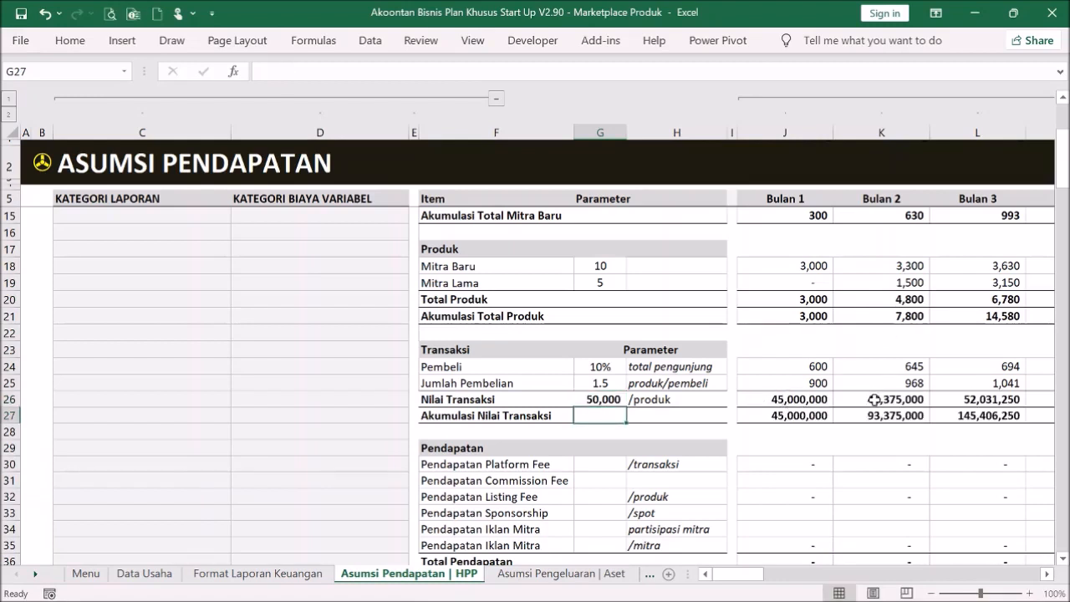
- Collapse the monthly columns and check the 2021 yearly total of Nilai Transaksi against its per-product parameter
{"action": "left_click", "coordinate": [8, 99]}
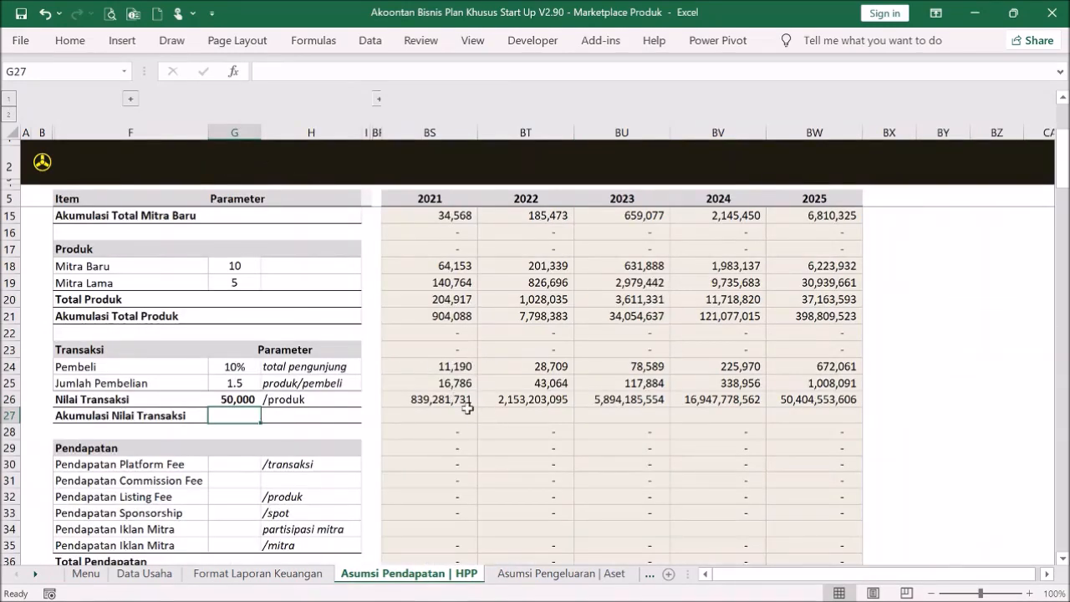
{"action": "left_click", "coordinate": [238, 400]}
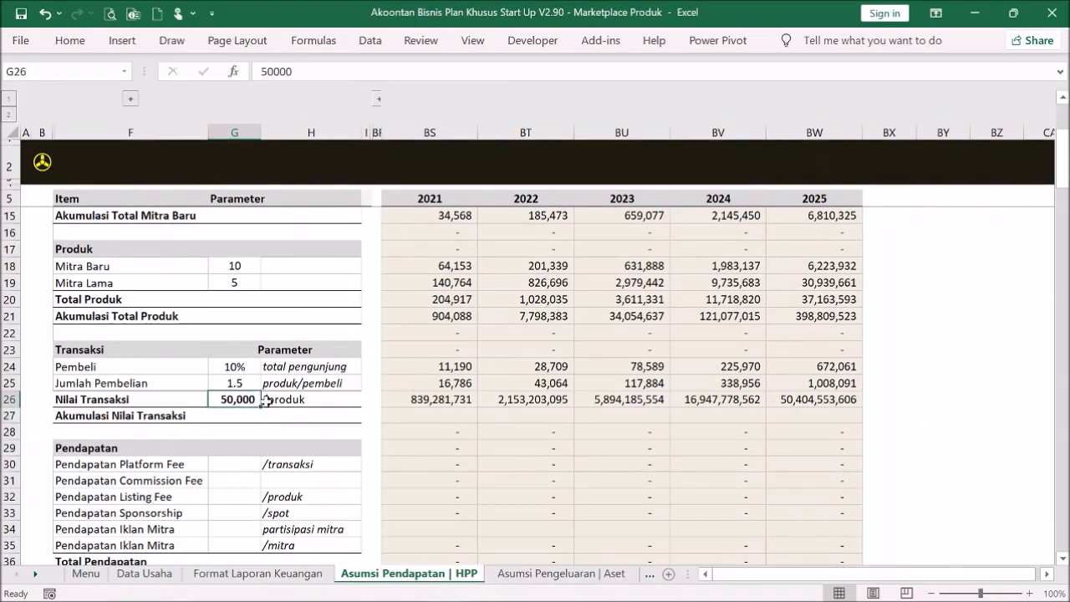
{"action": "left_click", "coordinate": [425, 399]}
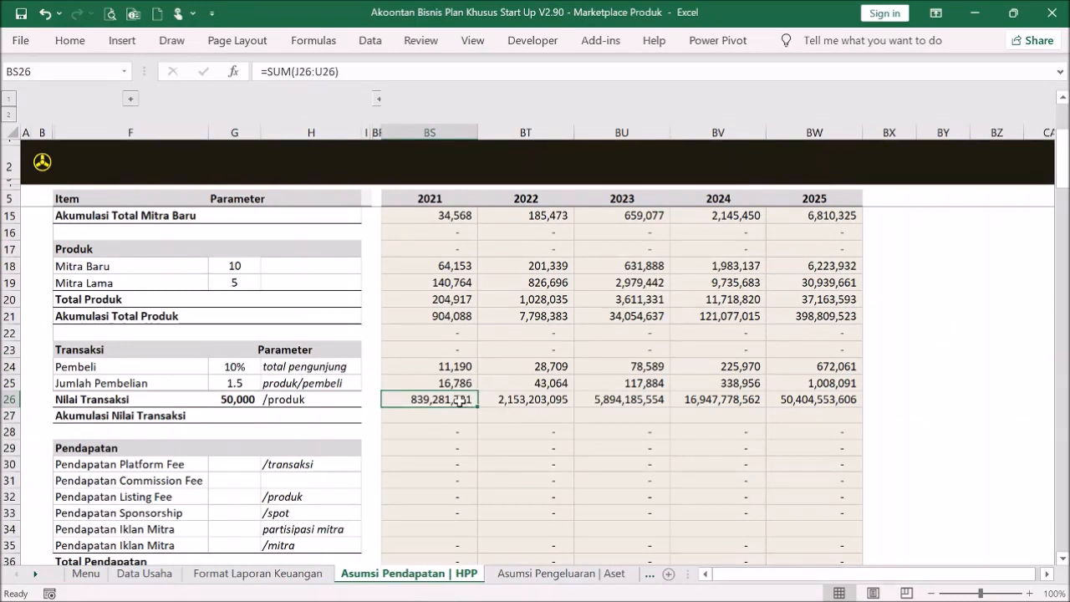
- Expand the monthly columns again and set the Pendapatan Platform Fee parameter to 2.5% per transaksi
{"action": "left_click", "coordinate": [8, 117]}
{"action": "scroll", "coordinate": [671, 301], "scroll_direction": "down", "scroll_amount": 1}
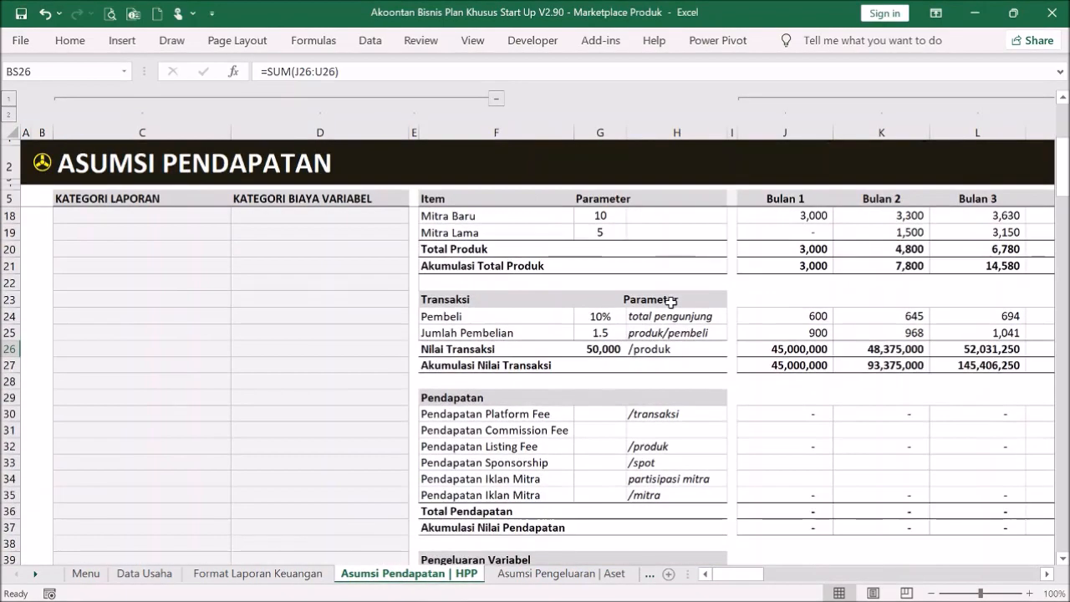
{"action": "scroll", "coordinate": [671, 301], "scroll_direction": "down", "scroll_amount": 1}
{"action": "scroll", "coordinate": [702, 317], "scroll_direction": "up", "scroll_amount": 2}
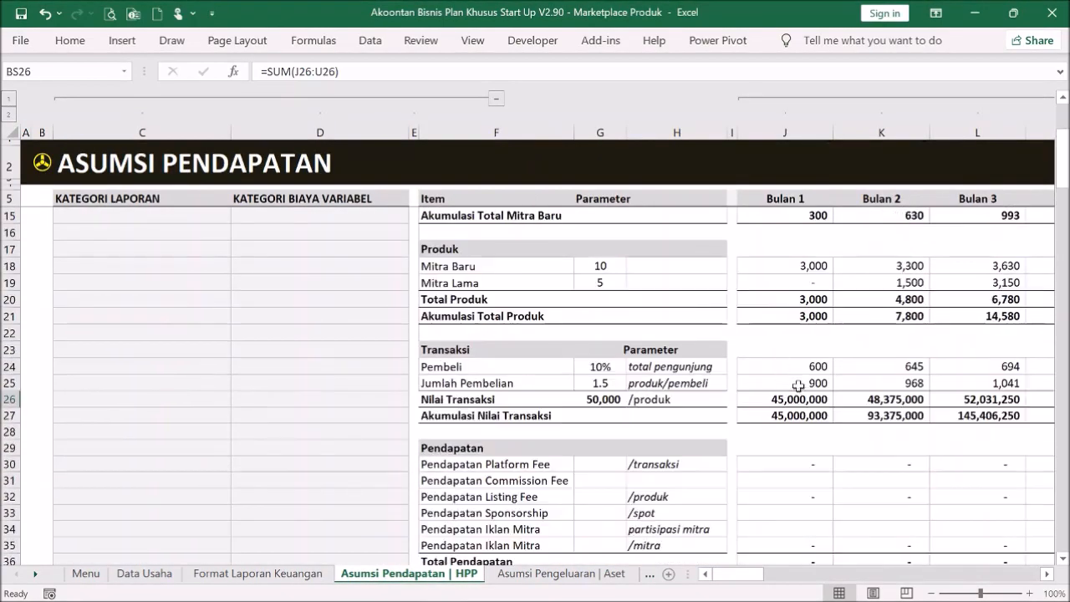
{"action": "scroll", "coordinate": [795, 391], "scroll_direction": "up", "scroll_amount": 3}
{"action": "scroll", "coordinate": [795, 390], "scroll_direction": "down", "scroll_amount": 3}
{"action": "scroll", "coordinate": [794, 391], "scroll_direction": "down", "scroll_amount": 1}
{"action": "scroll", "coordinate": [794, 391], "scroll_direction": "down", "scroll_amount": 1}
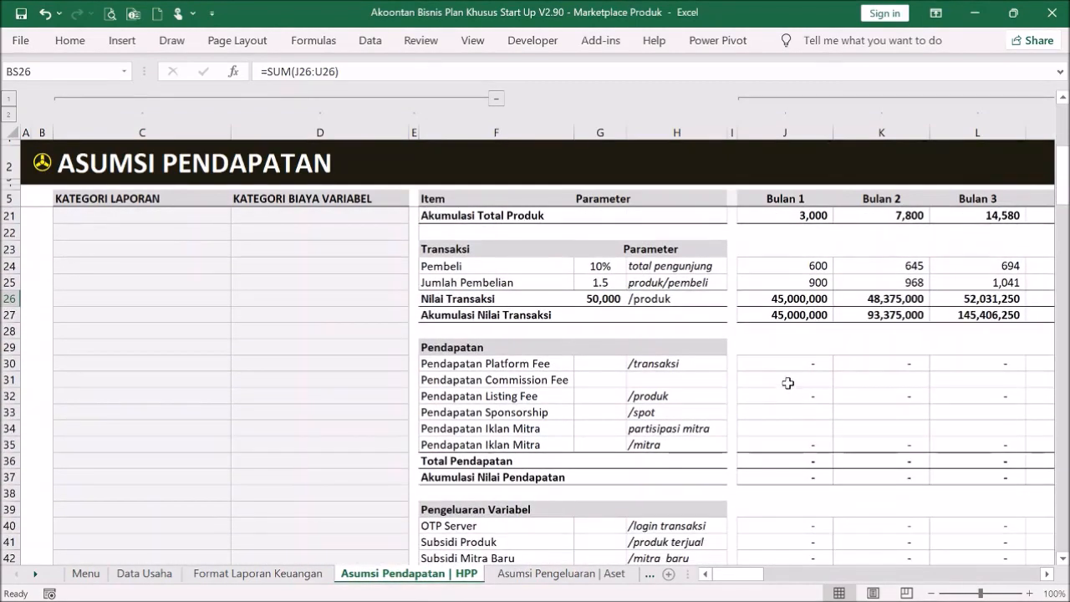
{"action": "left_click", "coordinate": [590, 366]}
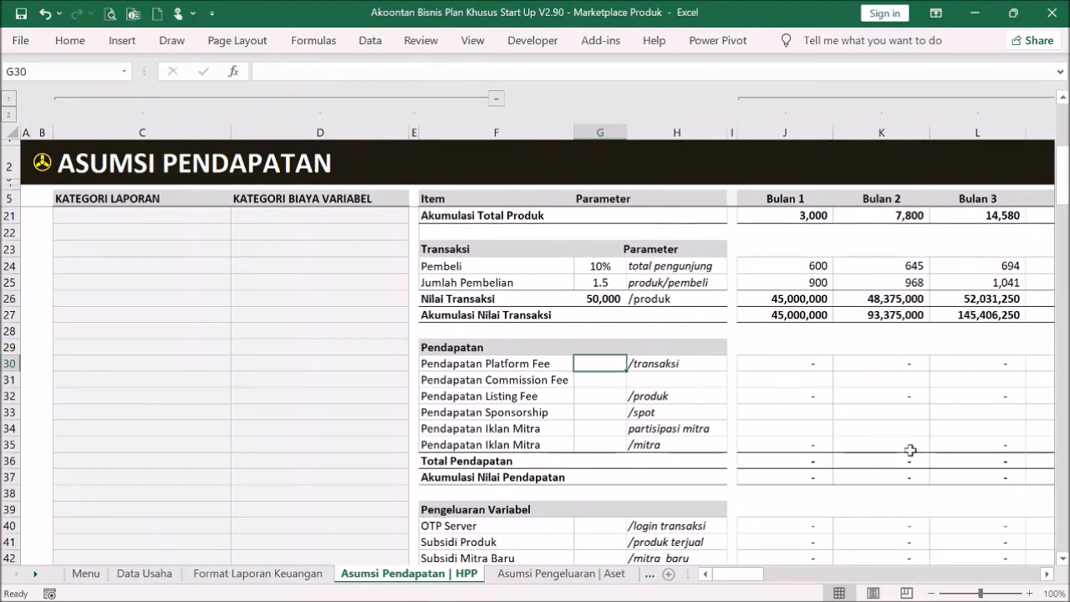
{"action": "type", "text": "2.5"}
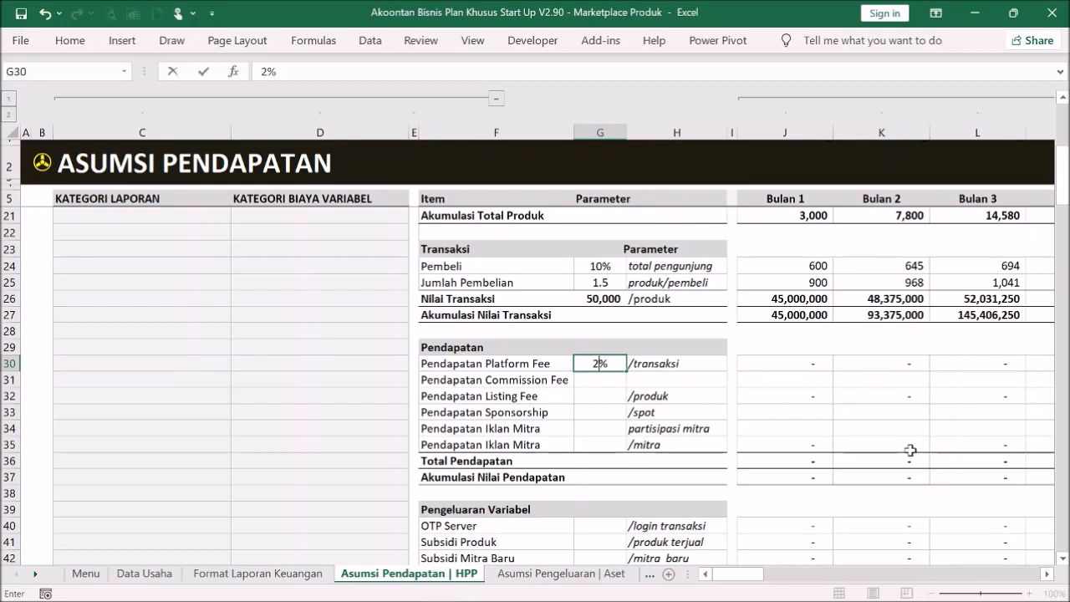
{"action": "key", "text": "Return"}
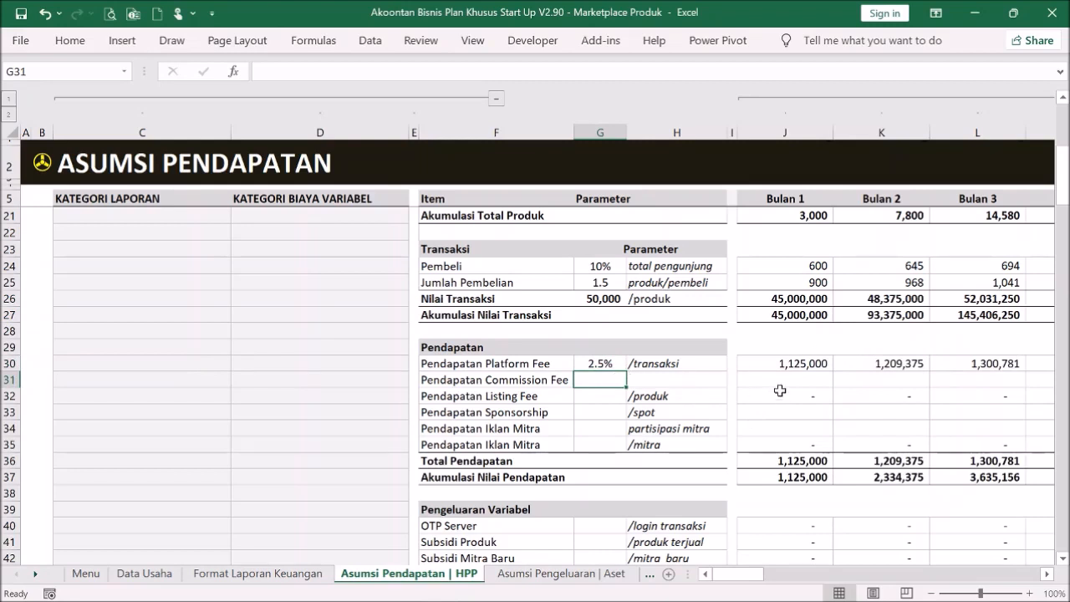
- Leave Pendapatan Commission Fee empty and set the Pendapatan Listing Fee parameter to 500 per produk
{"action": "left_click", "coordinate": [806, 378]}
{"action": "left_click", "coordinate": [876, 383]}
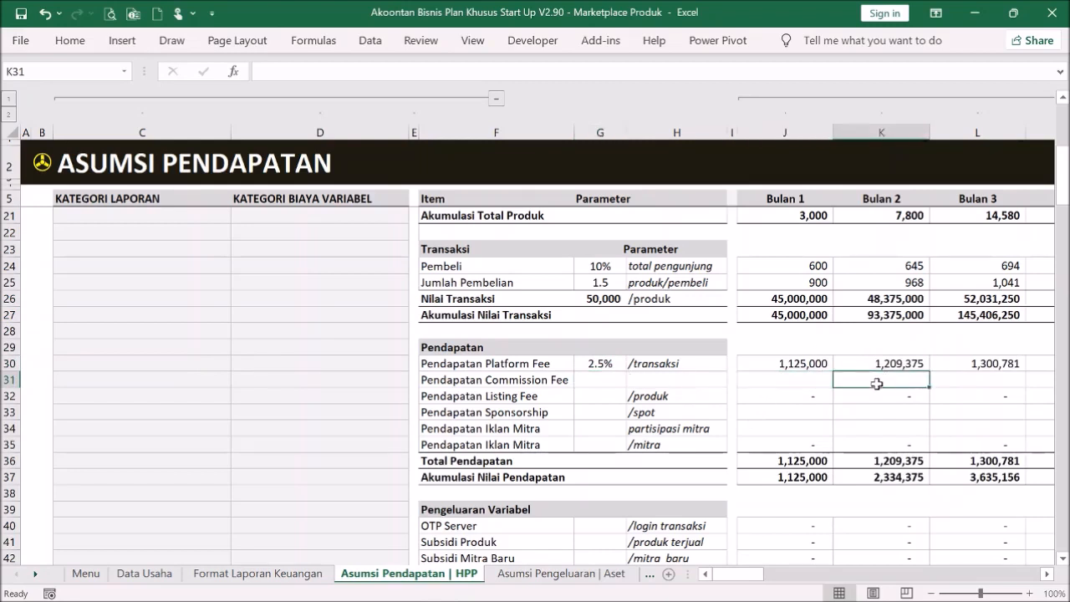
{"action": "left_click", "coordinate": [611, 398]}
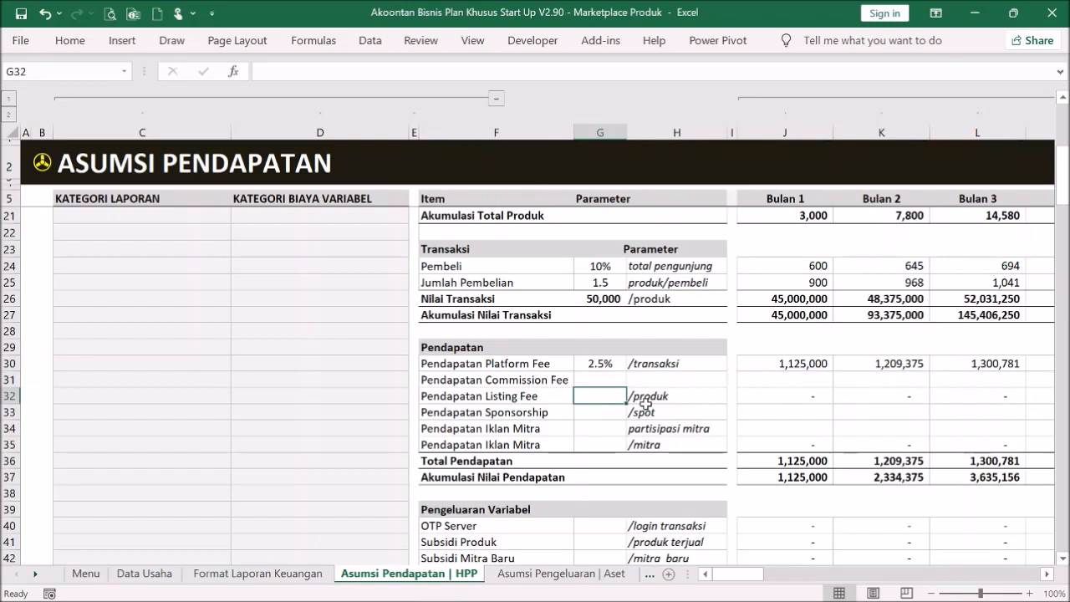
{"action": "type", "text": "500"}
{"action": "key", "text": "Return"}
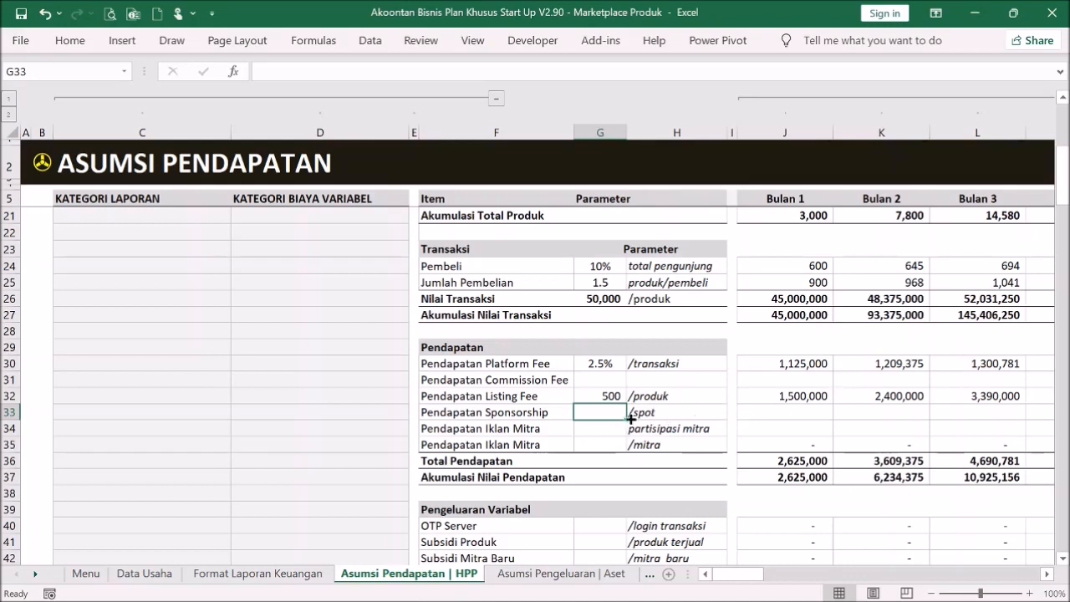
- Enter 5,000,000 as Pendapatan Sponsorship for Bulan 1 and copy it across Bulan 2 through Bulan 60
{"action": "left_click", "coordinate": [760, 408]}
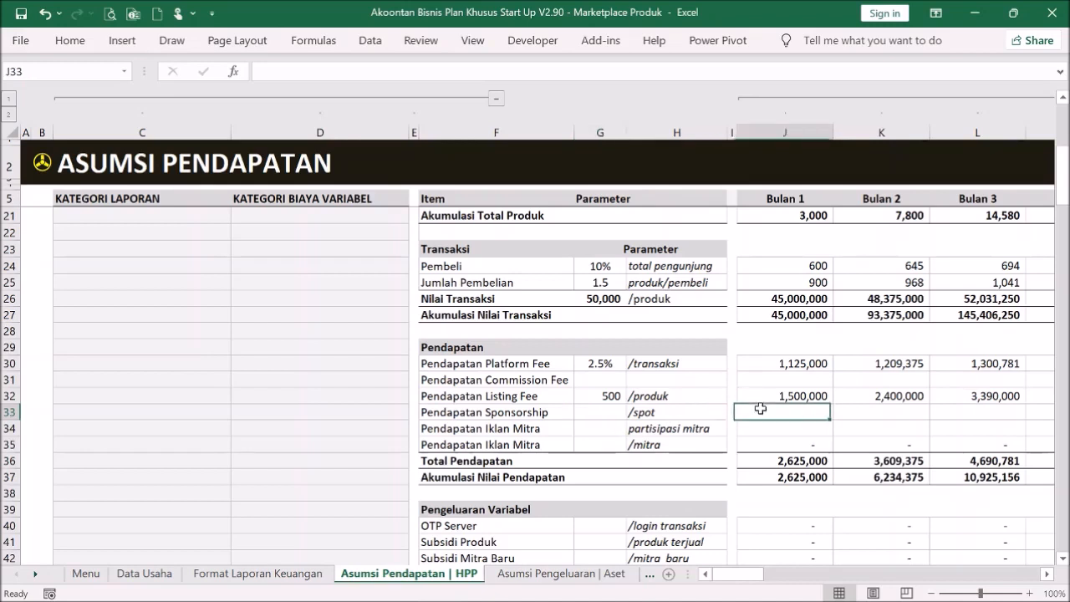
{"action": "type", "text": "5,000,000"}
{"action": "key", "text": "Return"}
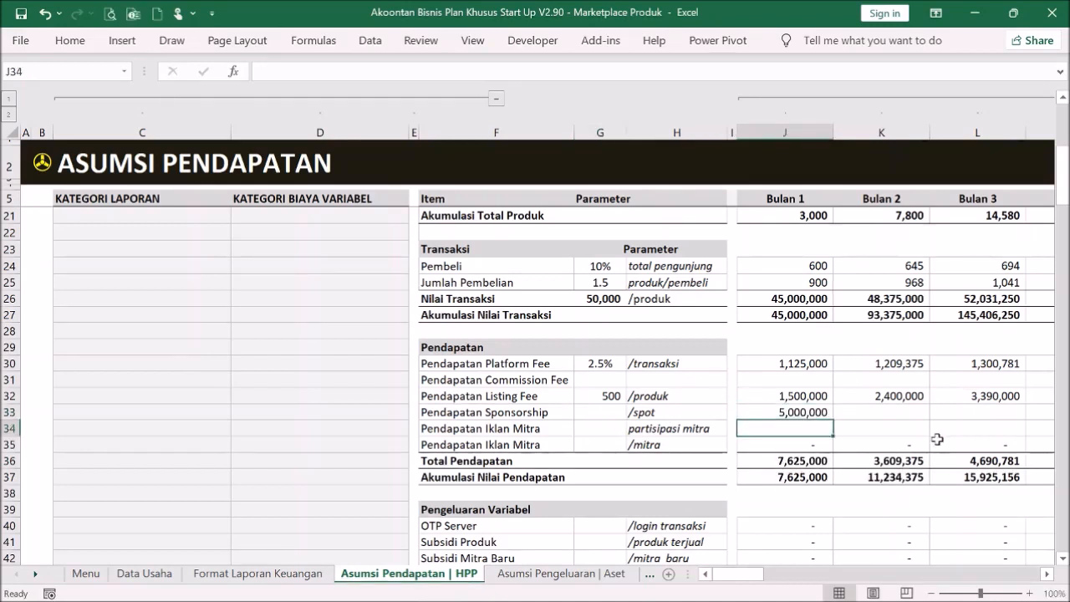
{"action": "left_click", "coordinate": [812, 411]}
{"action": "key", "text": "ctrl+c"}
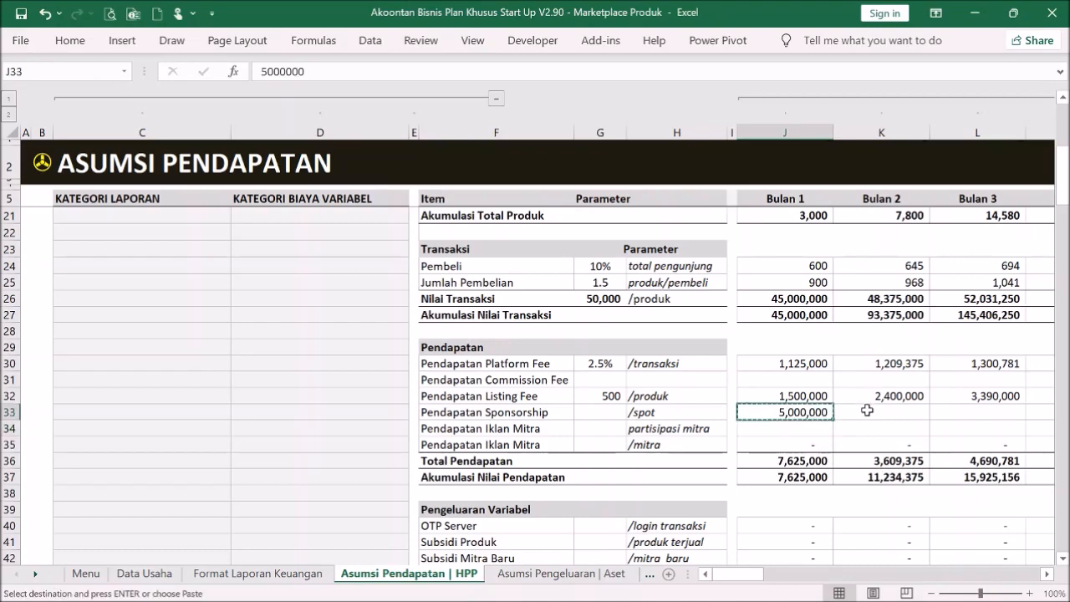
{"action": "left_click", "coordinate": [868, 411]}
{"action": "left_click_drag", "start_coordinate": [738, 574], "coordinate": [1068, 555]}
{"action": "left_click", "coordinate": [487, 413], "text": "shift"}
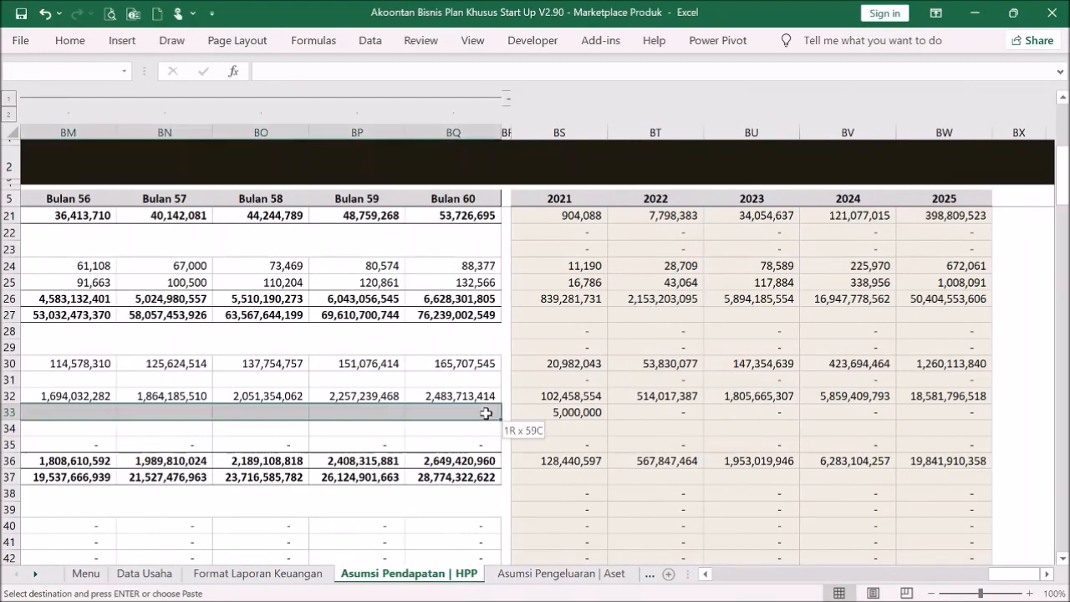
{"action": "key", "text": "Return"}
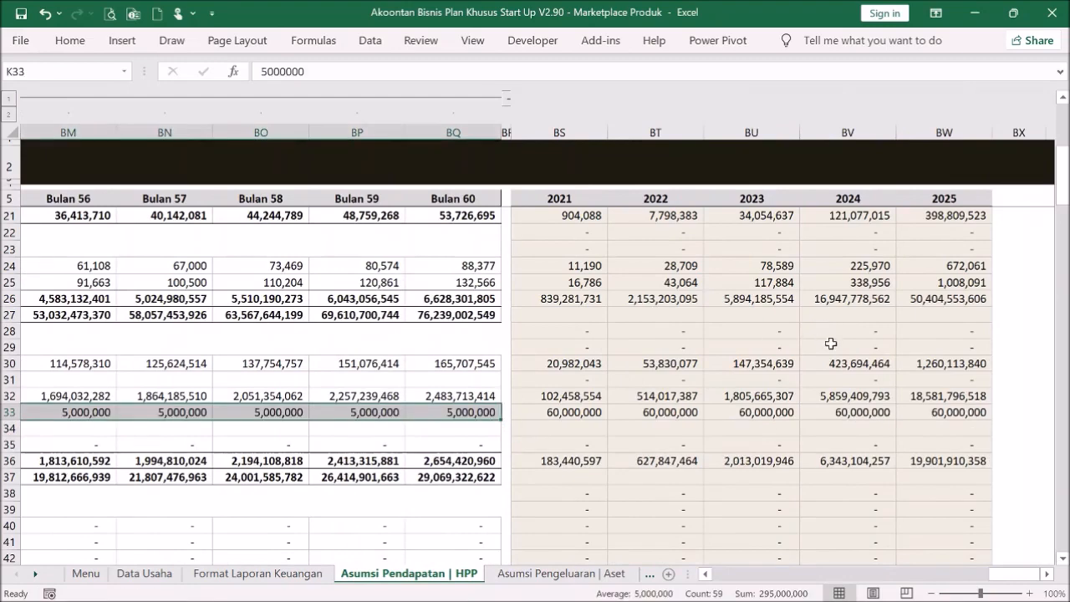
- Set the Pendapatan Iklan Mitra parameters to 2% partisipasi mitra and 50,000 per mitra
{"action": "left_click_drag", "start_coordinate": [1012, 574], "coordinate": [736, 585]}
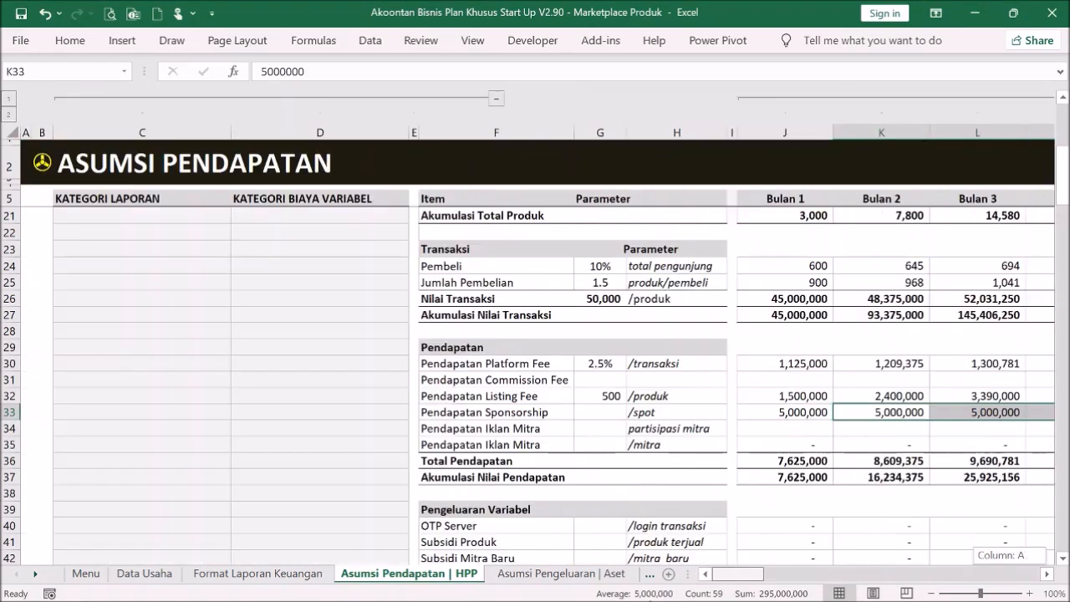
{"action": "left_click", "coordinate": [789, 429]}
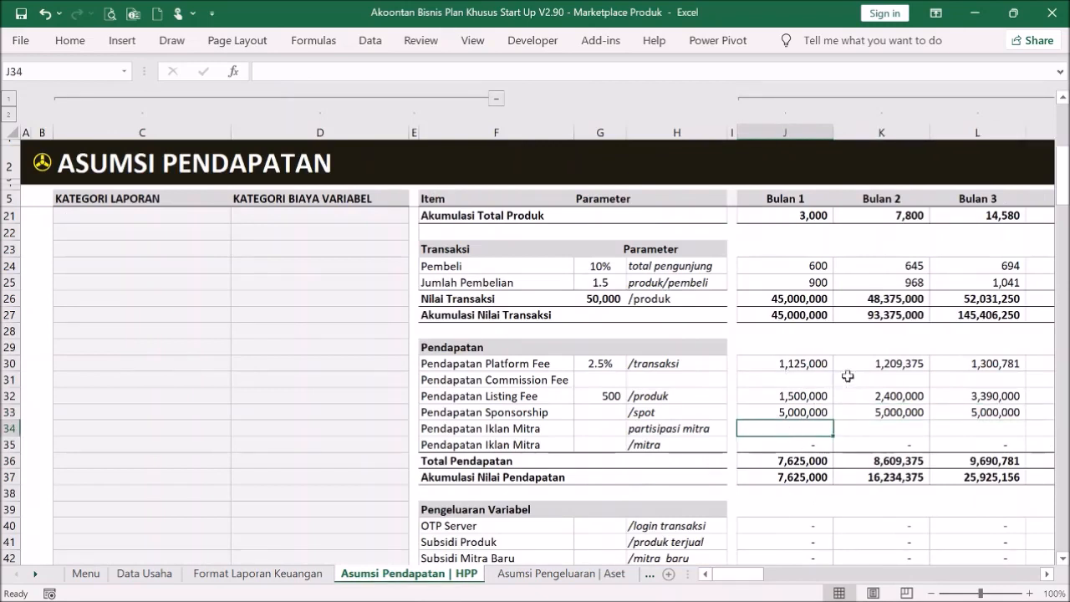
{"action": "left_click", "coordinate": [576, 431]}
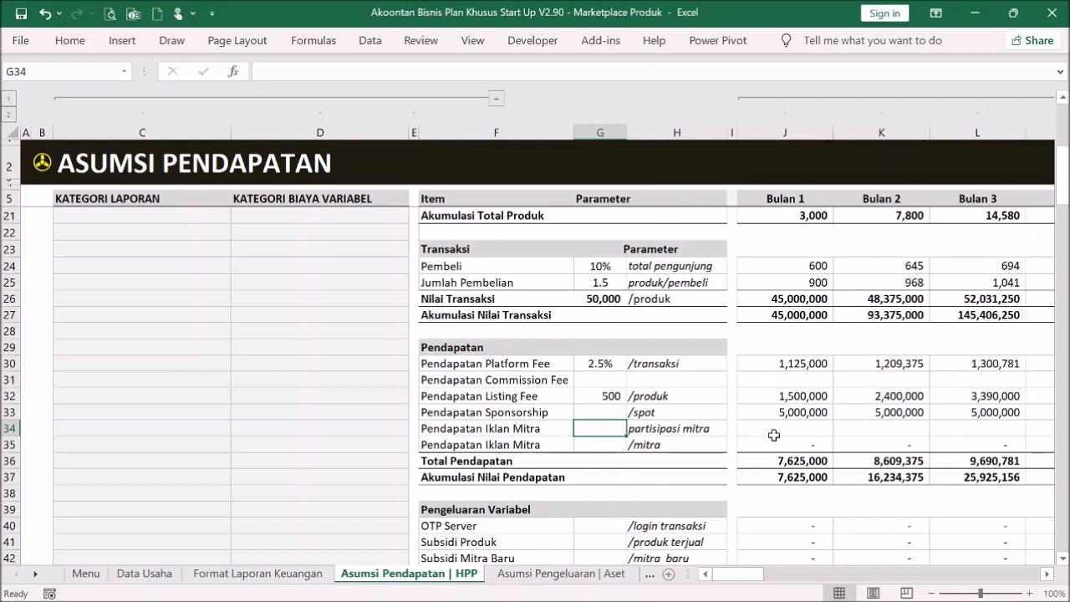
{"action": "type", "text": "2%"}
{"action": "key", "text": "Return"}
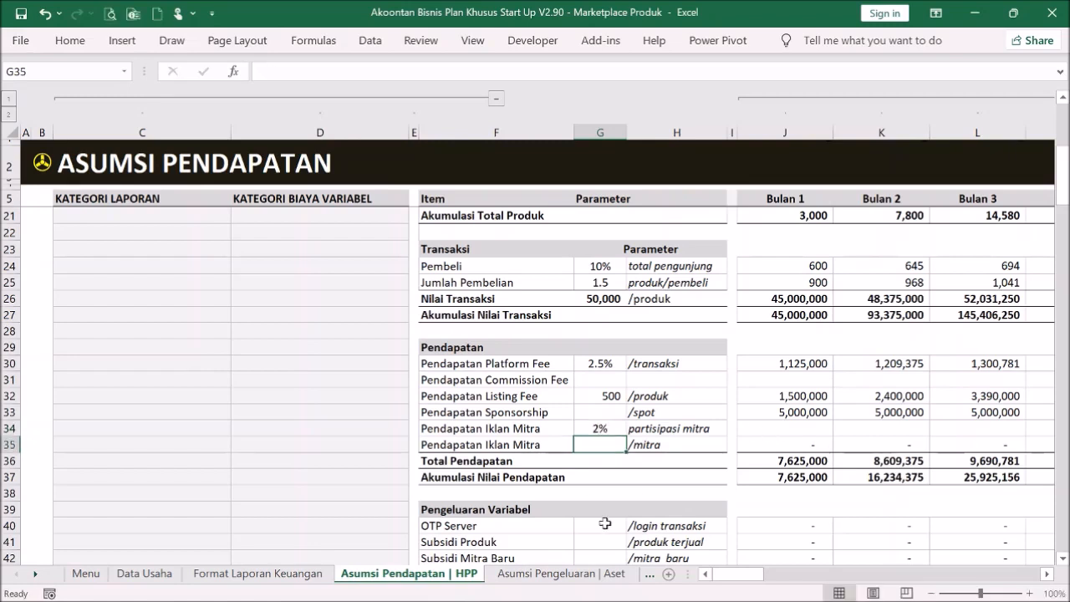
{"action": "type", "text": "50,"}
{"action": "type", "text": "0000"}
{"action": "key", "text": "Return"}
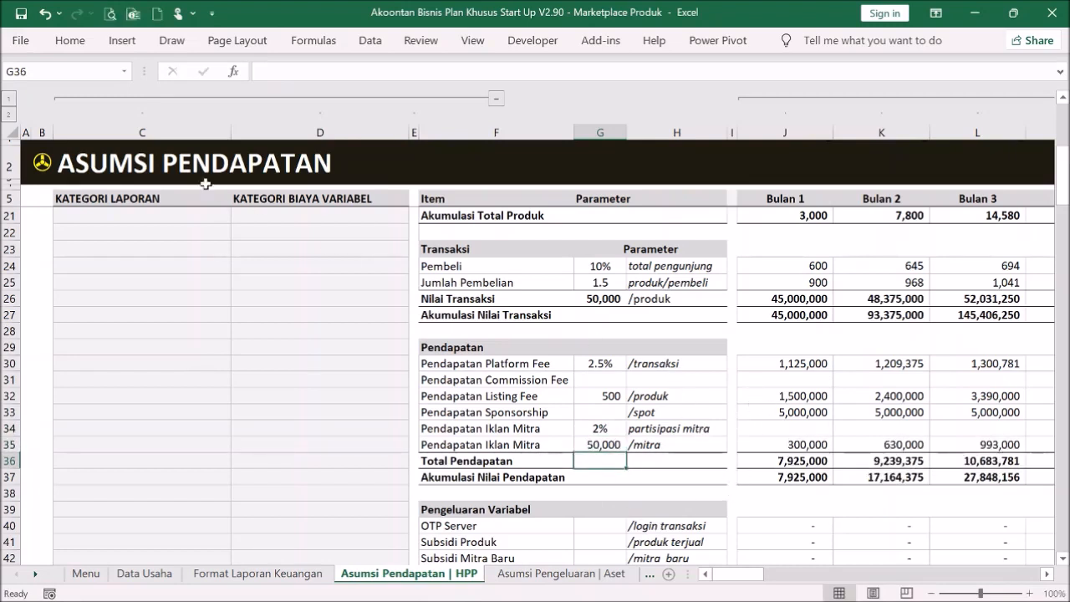
- Collapse the monthly columns to check the yearly Total Pendapatan for 2021 and 2025, and expand them again
{"action": "left_click", "coordinate": [10, 99]}
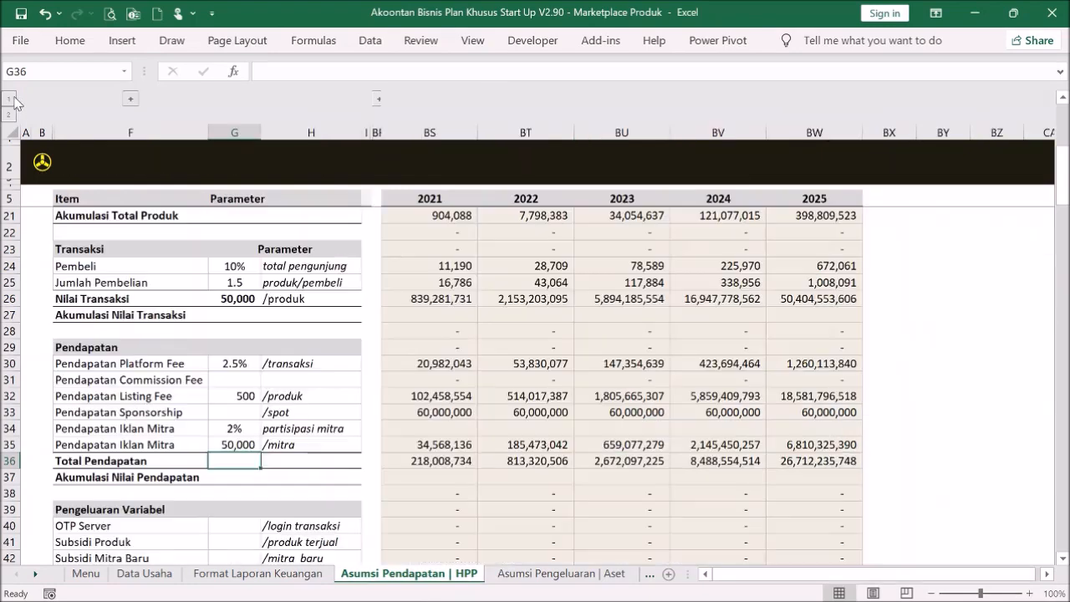
{"action": "left_click", "coordinate": [450, 463]}
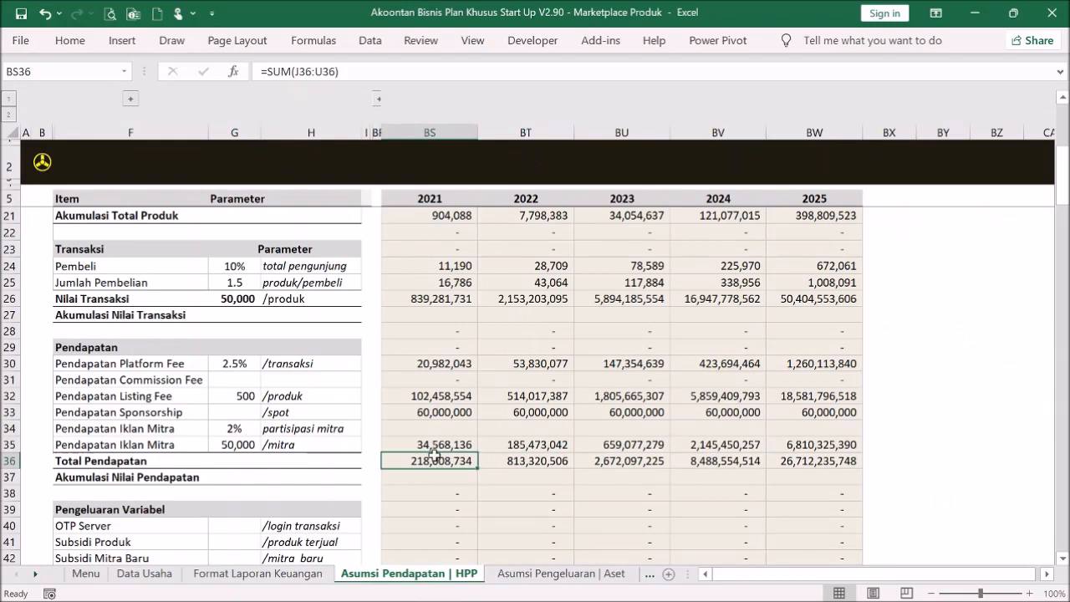
{"action": "left_click", "coordinate": [845, 461]}
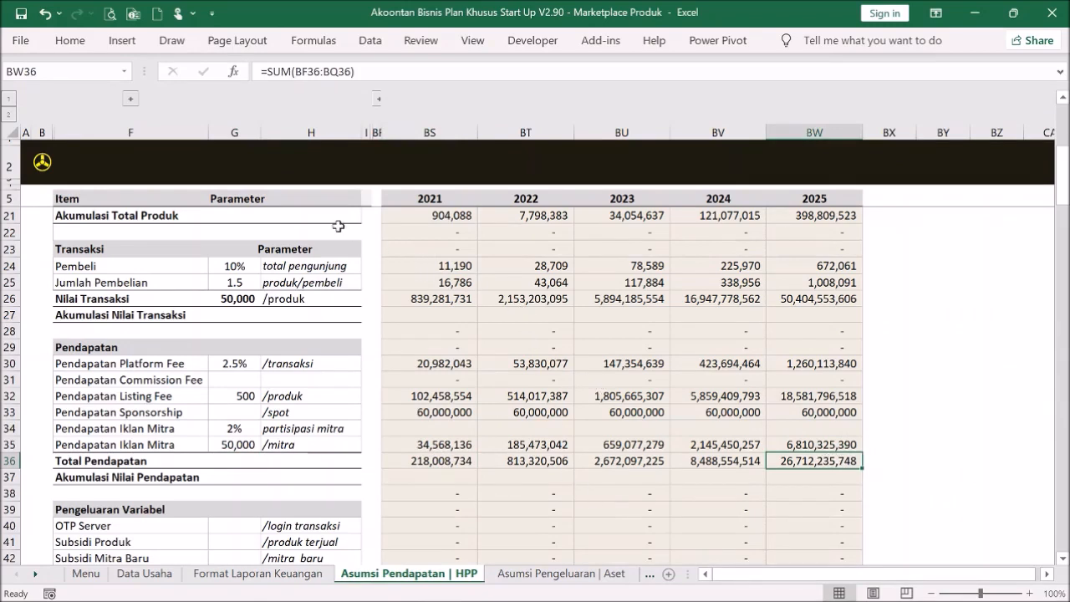
{"action": "left_click", "coordinate": [9, 118]}
{"action": "left_click", "coordinate": [900, 264]}
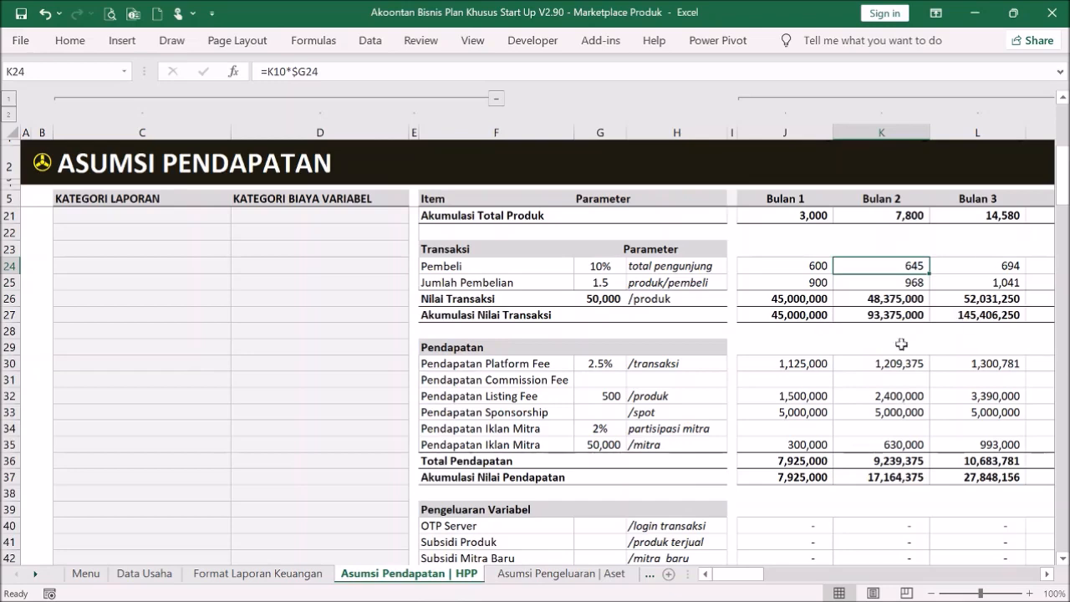
{"action": "scroll", "coordinate": [953, 380], "scroll_direction": "down", "scroll_amount": 2}
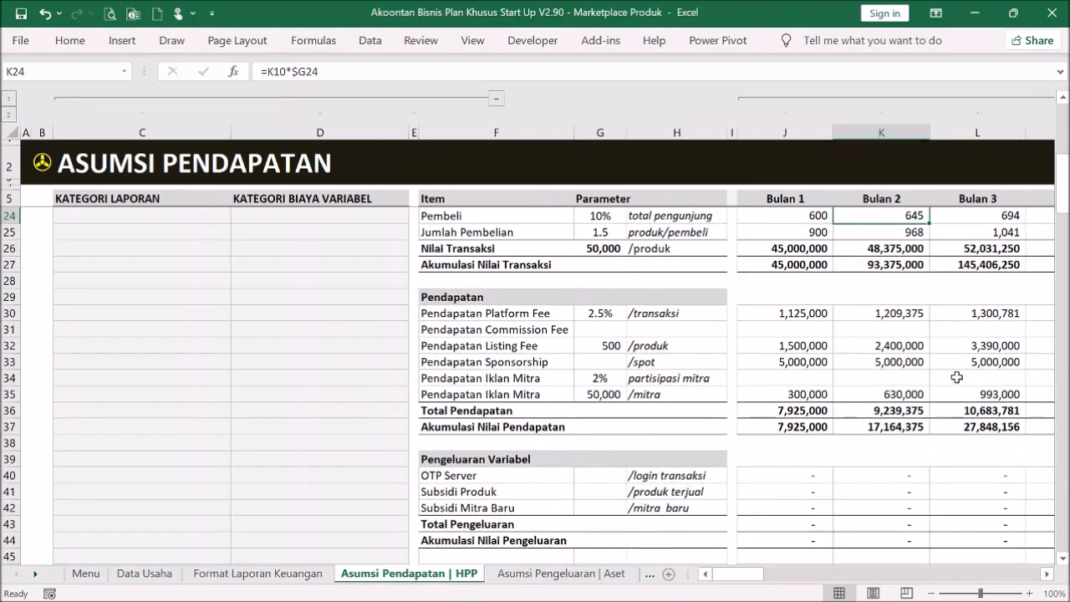
{"action": "scroll", "coordinate": [941, 372], "scroll_direction": "up", "scroll_amount": 3}
{"action": "scroll", "coordinate": [920, 393], "scroll_direction": "down", "scroll_amount": 2}
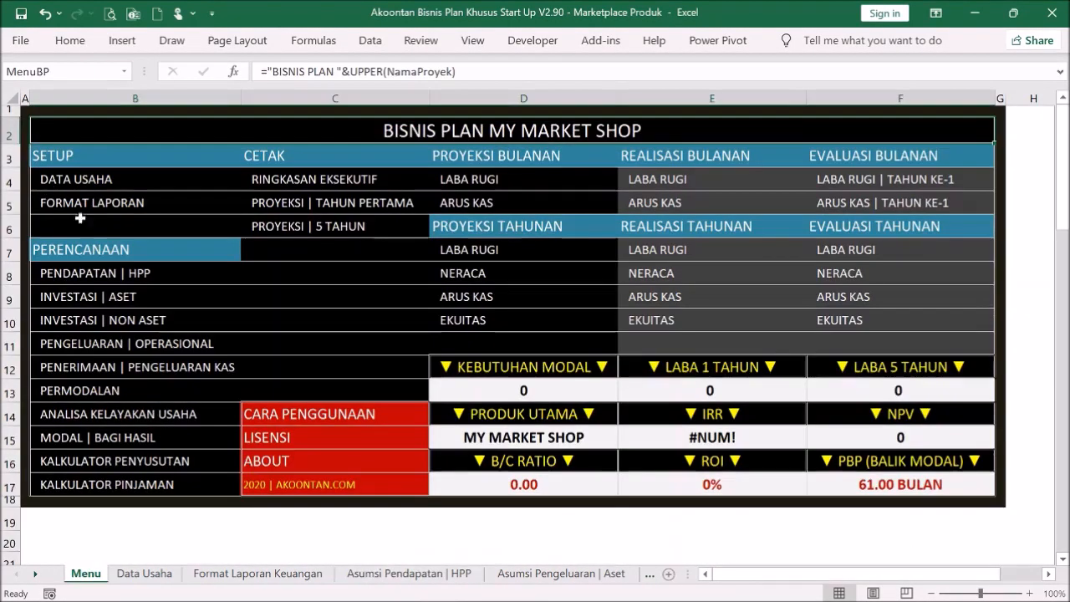
- Look at the Penerimaan | Pengeluaran Kas sheet through the Menu sheet and return to the Pendapatan | HPP assumptions
{"action": "left_click", "coordinate": [42, 163]}
{"action": "left_click", "coordinate": [155, 374]}
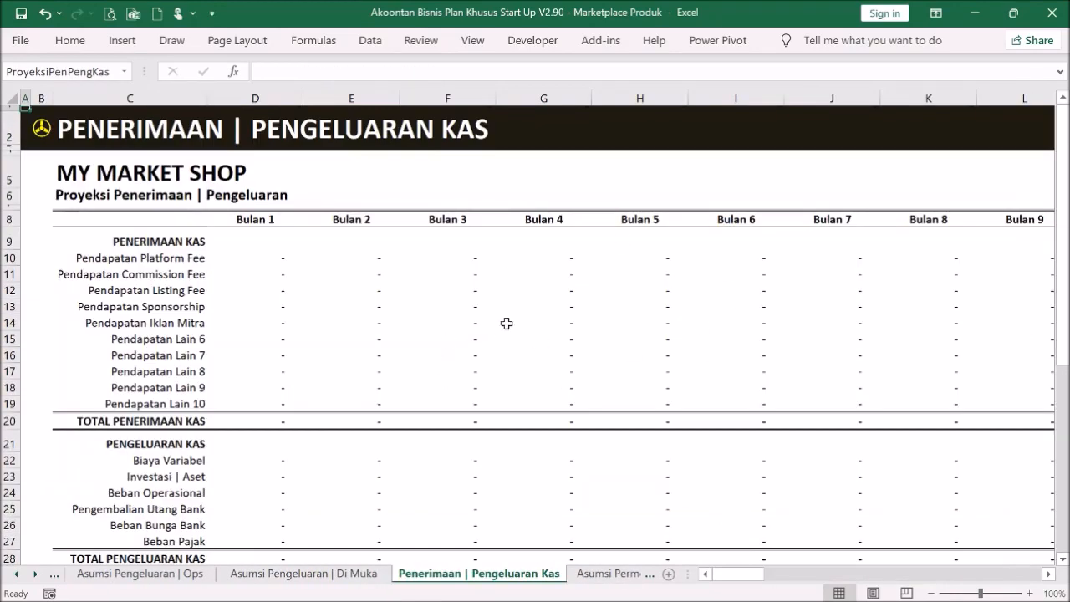
{"action": "left_click", "coordinate": [41, 128]}
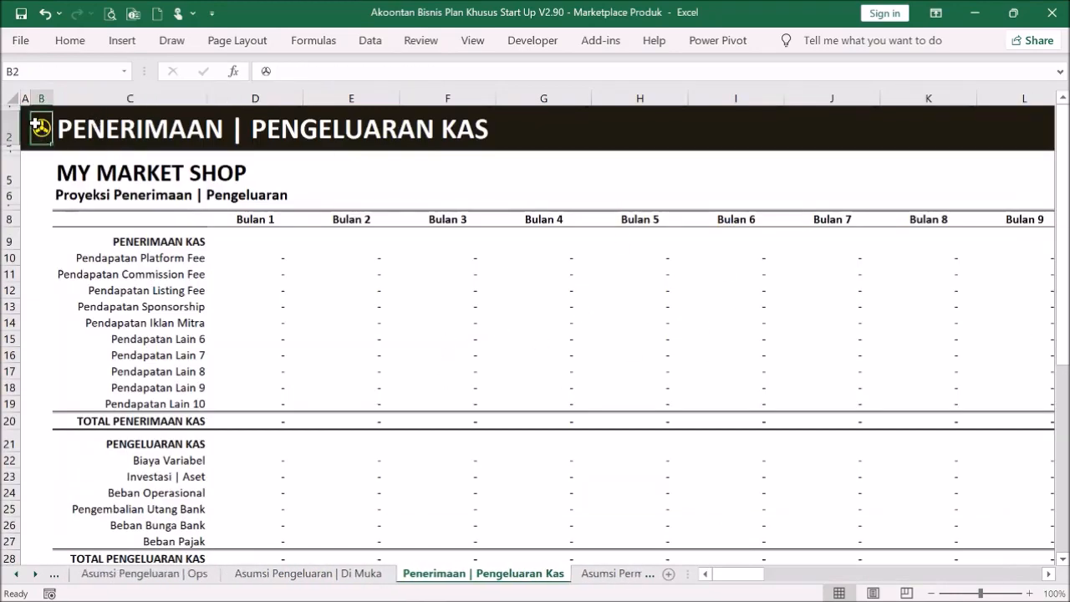
{"action": "left_click", "coordinate": [134, 276]}
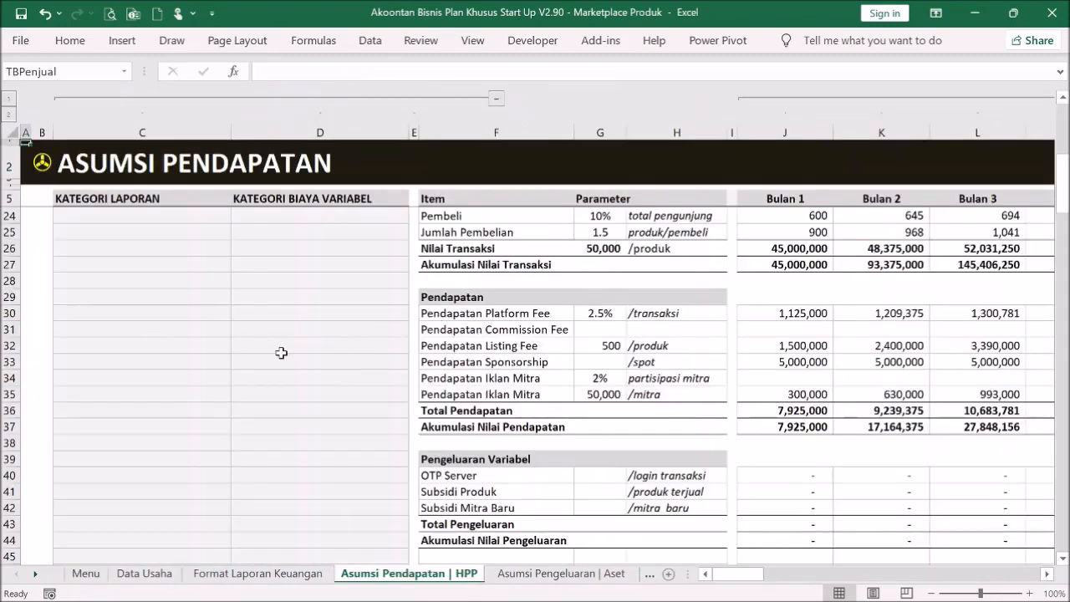
- Examine the empty Kategori Laporan and Kategori Biaya Variabel columns by selecting each in turn
{"action": "left_click_drag", "start_coordinate": [199, 134], "coordinate": [171, 136]}
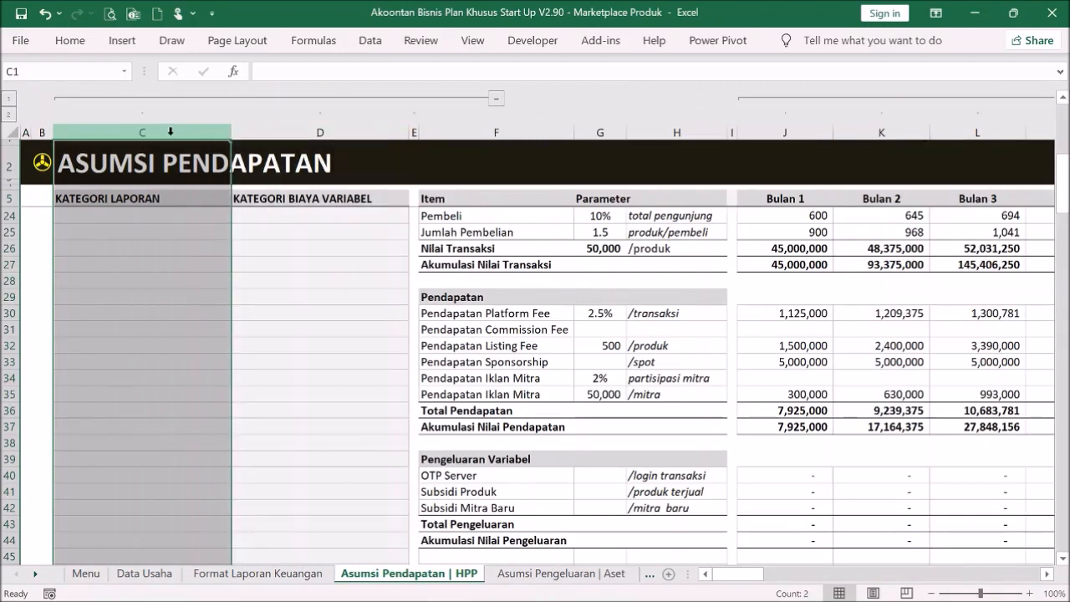
{"action": "left_click", "coordinate": [262, 124]}
{"action": "left_click", "coordinate": [276, 129]}
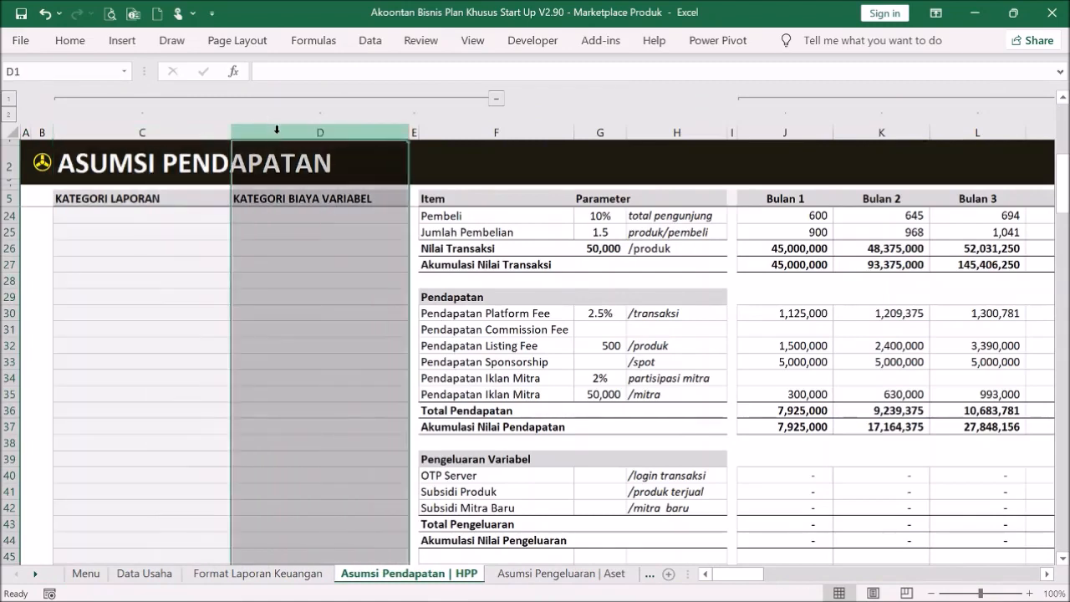
{"action": "left_click", "coordinate": [260, 280]}
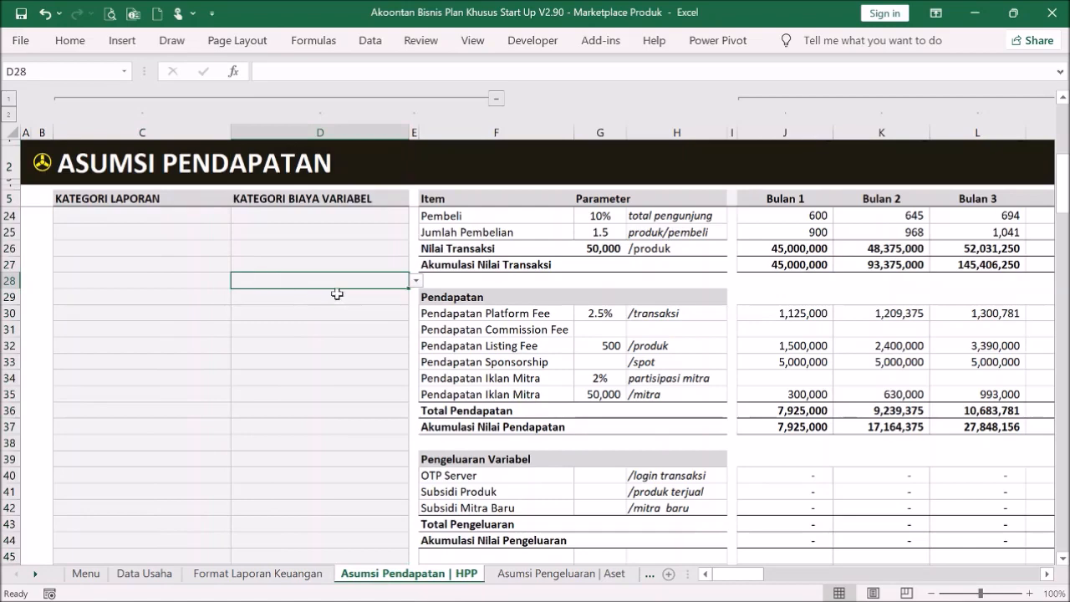
- Under Pengeluaran Variabel, set OTP Server to 500 per login transaksi and Subsidi Produk to 500 per produk terjual
{"action": "scroll", "coordinate": [396, 352], "scroll_direction": "down", "scroll_amount": 1}
{"action": "scroll", "coordinate": [397, 352], "scroll_direction": "down", "scroll_amount": 1}
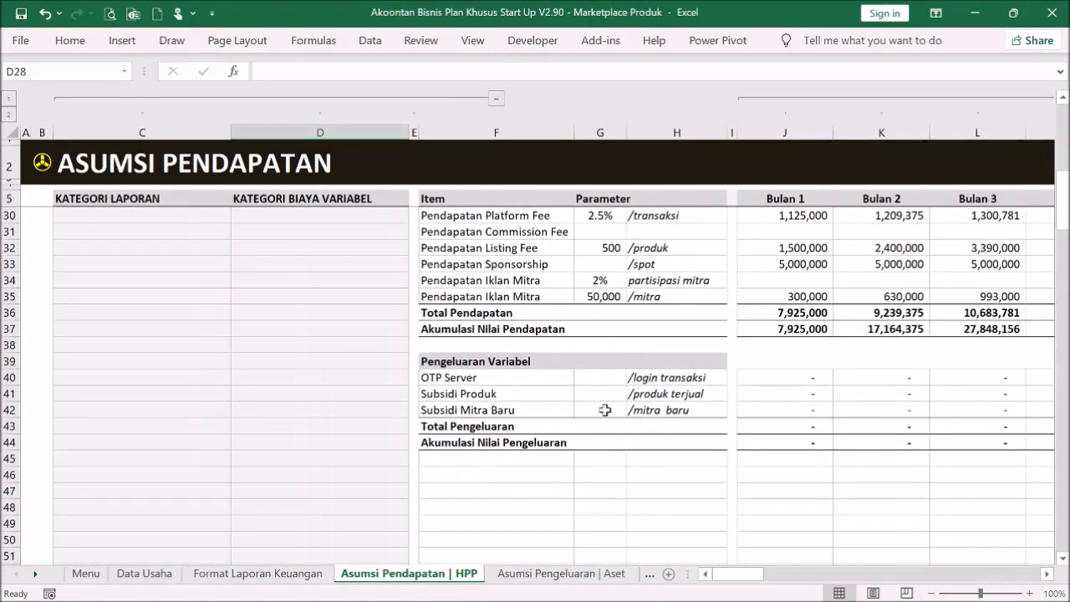
{"action": "left_click", "coordinate": [606, 380]}
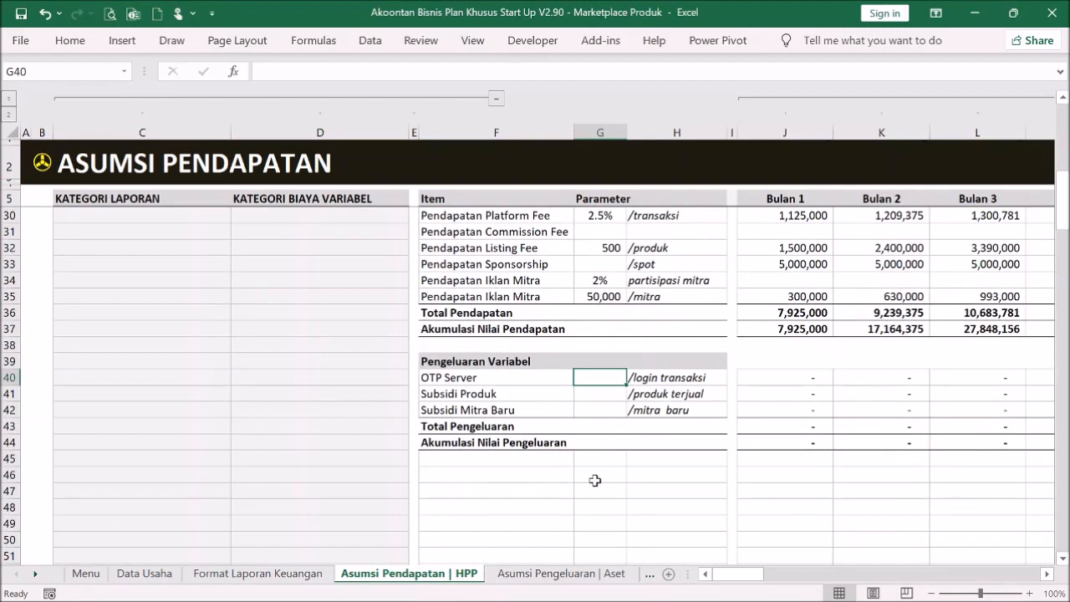
{"action": "type", "text": "500"}
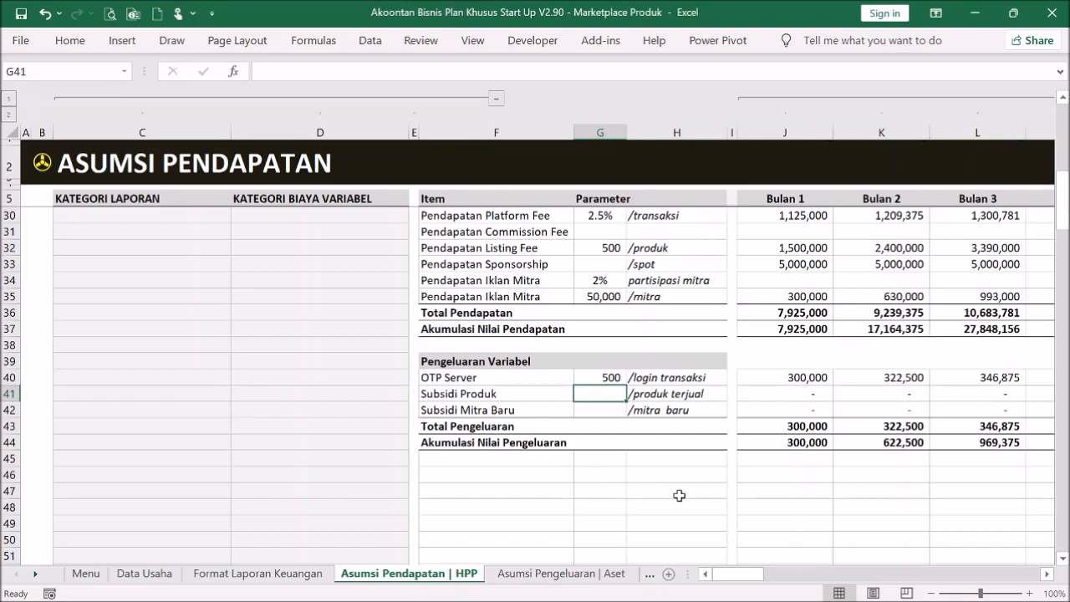
{"action": "type", "text": "500"}
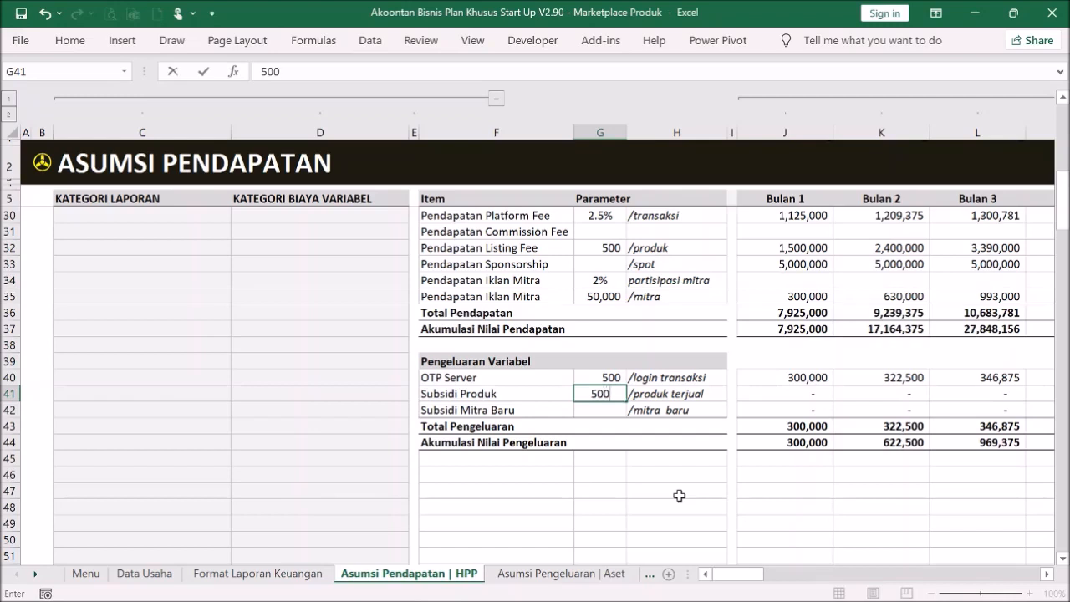
{"action": "key", "text": "Return"}
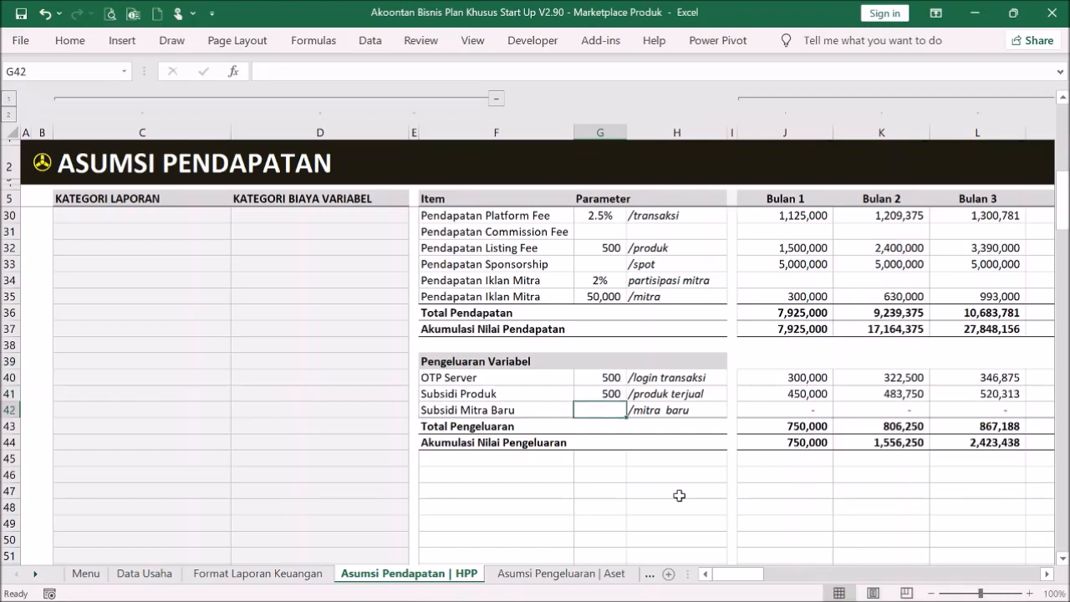
- Enter 1,000 per mitra baru for Subsidi Mitra Baru and correct the parameter to 10,000
{"action": "type", "text": "1,000"}
{"action": "key", "text": "Return"}
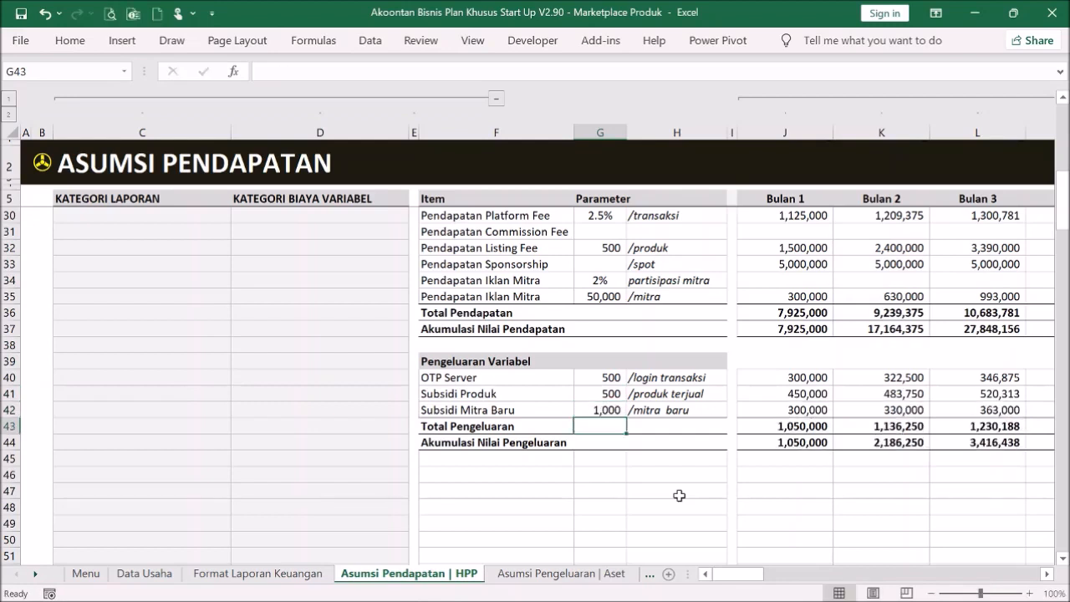
{"action": "left_click", "coordinate": [608, 410]}
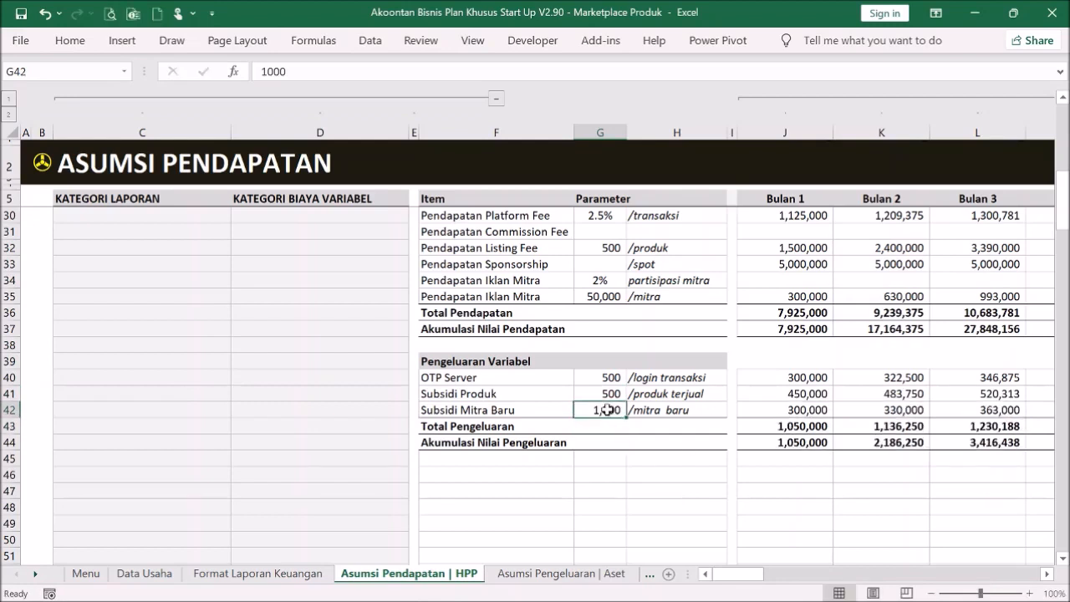
{"action": "type", "text": "10000"}
{"action": "key", "text": "Return"}
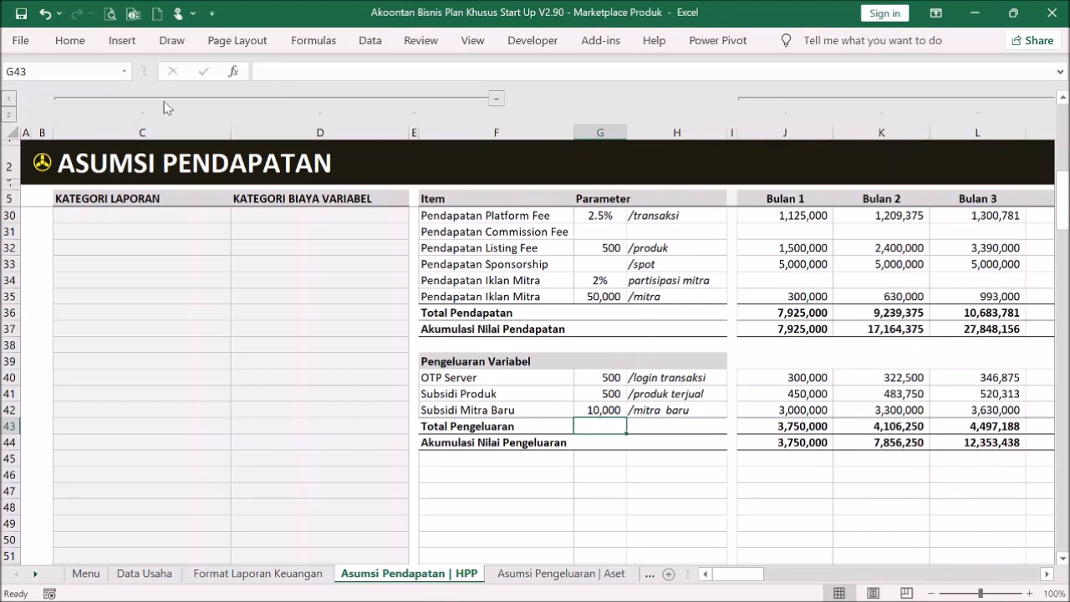
- Collapse the monthly columns and compare the yearly Total Pengeluaran with Total Pendapatan for 2021 to 2025
{"action": "left_click", "coordinate": [11, 98]}
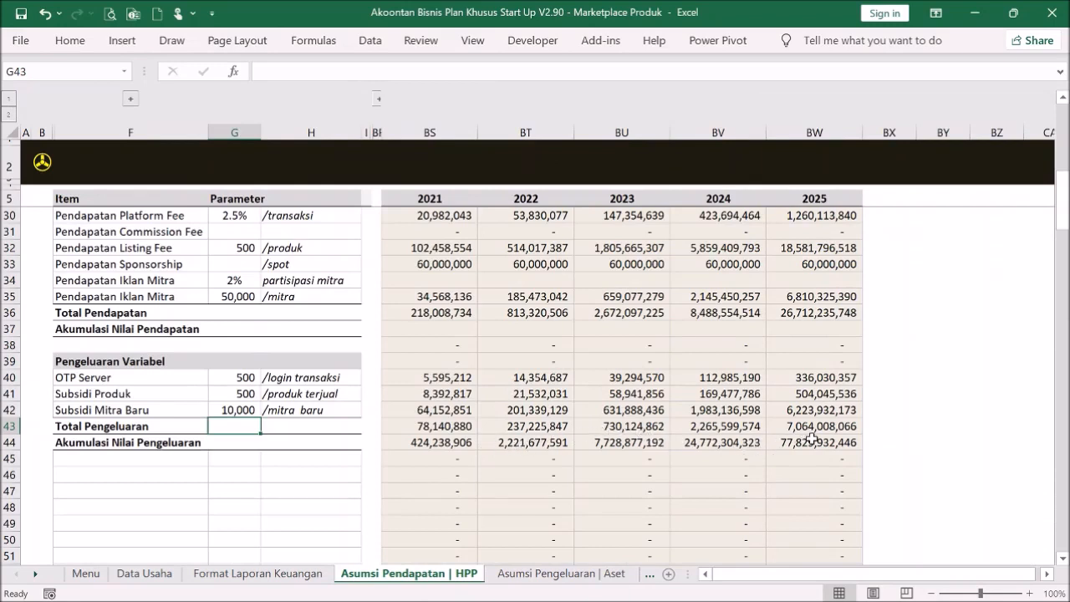
{"action": "left_click_drag", "start_coordinate": [431, 426], "coordinate": [799, 420]}
{"action": "left_click_drag", "start_coordinate": [414, 314], "coordinate": [790, 313]}
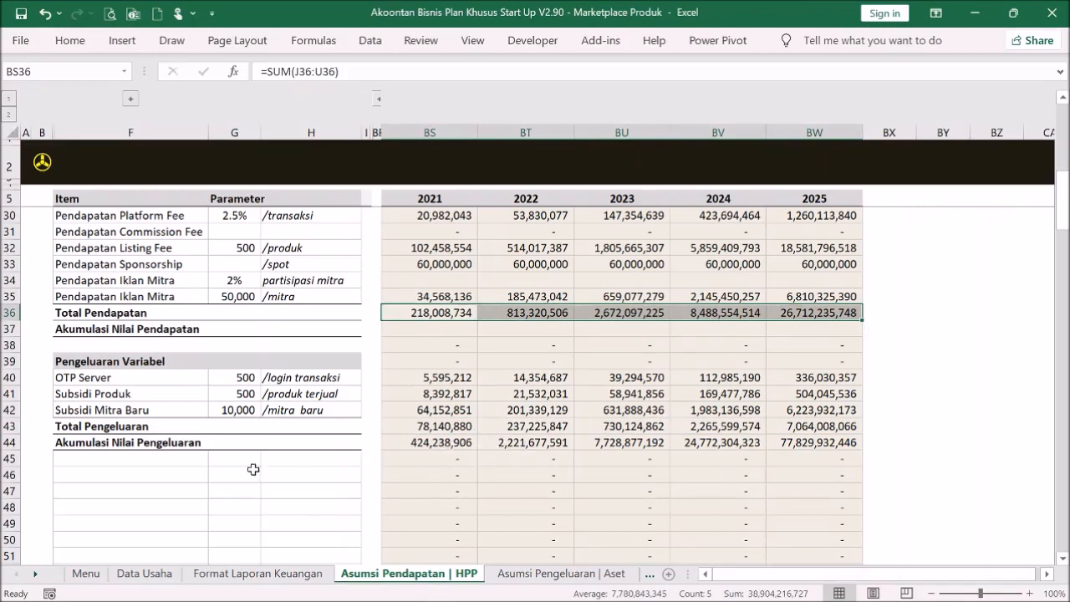
- Inspect the Akumulasi Nilai Pengeluaran row and its yearly total formulas for 2021 and 2022
{"action": "left_click", "coordinate": [194, 441]}
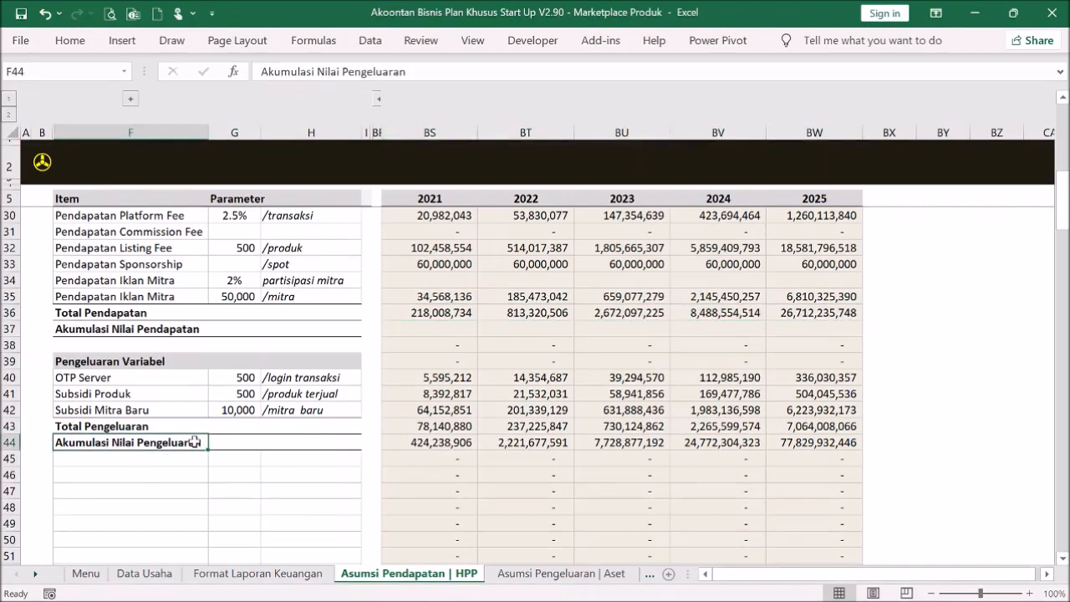
{"action": "left_click", "coordinate": [450, 437]}
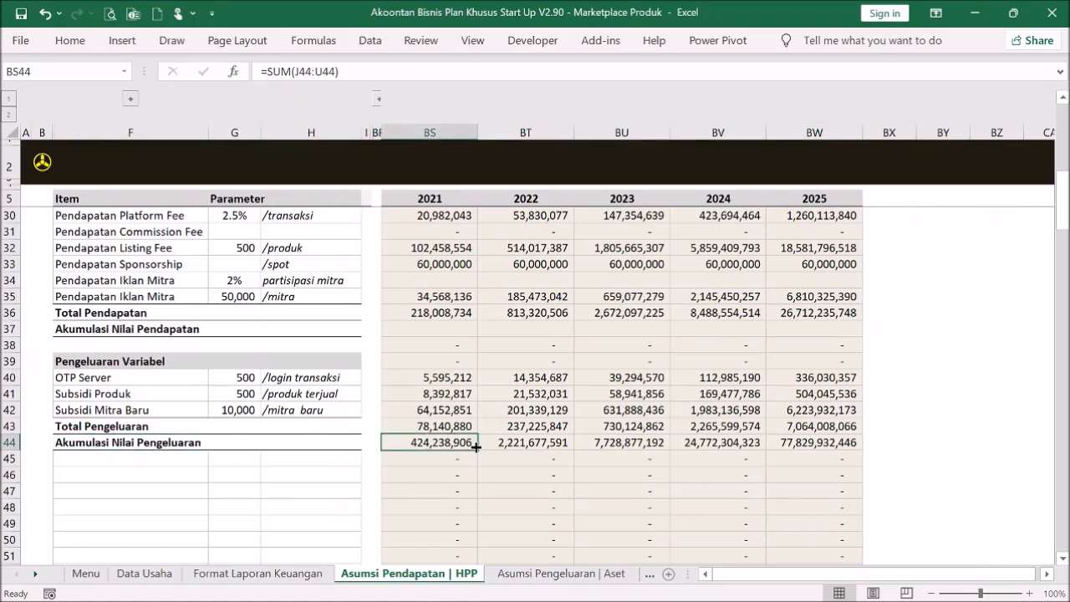
{"action": "left_click_drag", "start_coordinate": [451, 442], "coordinate": [497, 444]}
{"action": "left_click", "coordinate": [531, 443]}
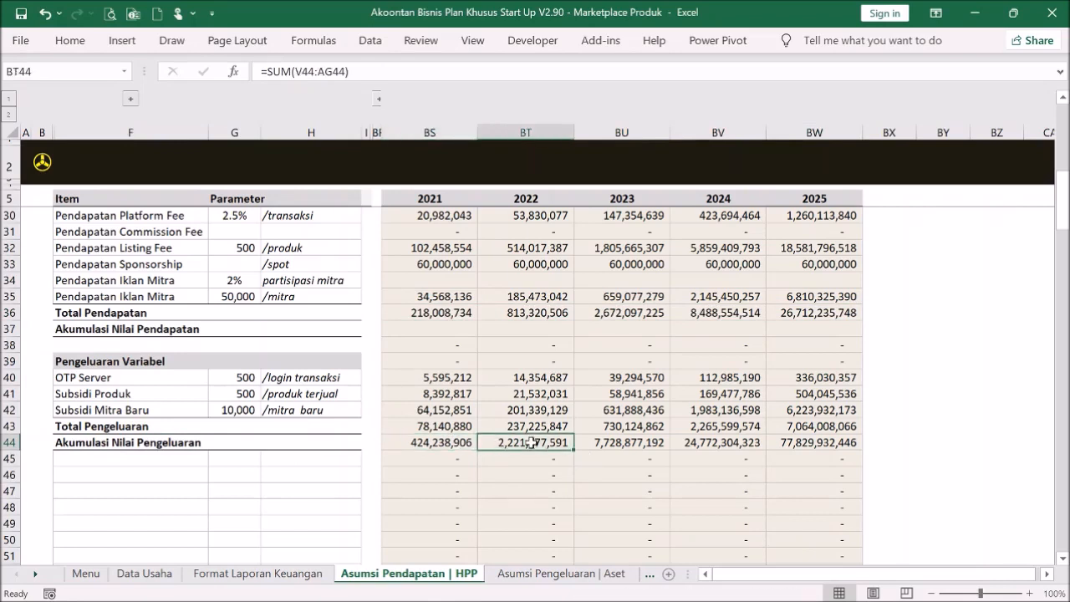
- Clear the yearly Akumulasi Nilai Pengeluaran totals for 2021 to 2025
{"action": "left_click", "coordinate": [458, 443]}
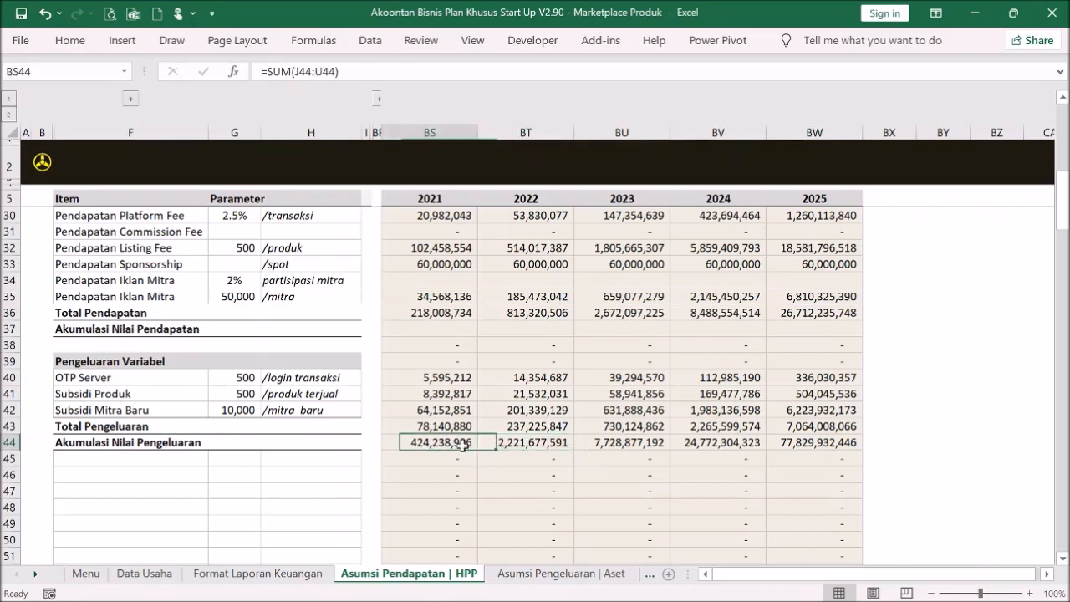
{"action": "left_click", "coordinate": [440, 331]}
{"action": "left_click_drag", "start_coordinate": [462, 443], "coordinate": [801, 437]}
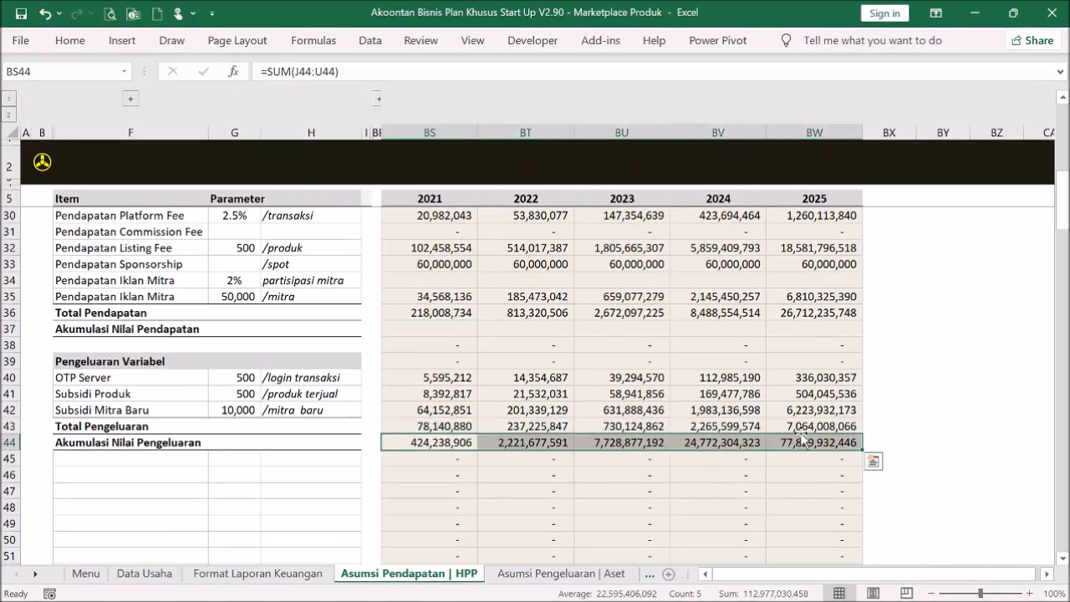
{"action": "key", "text": "Delete"}
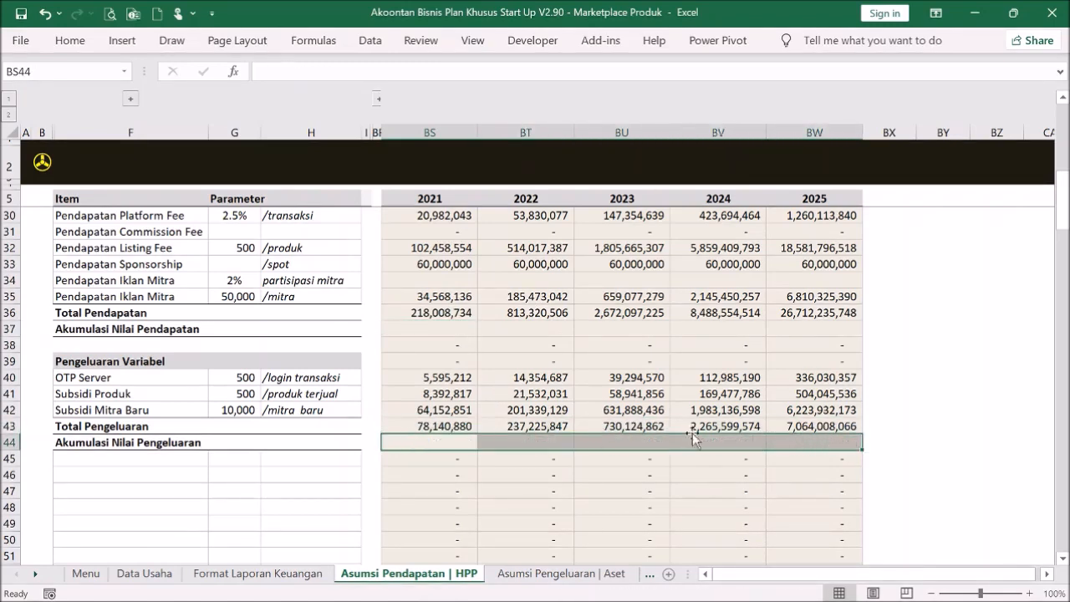
{"action": "left_click", "coordinate": [609, 459]}
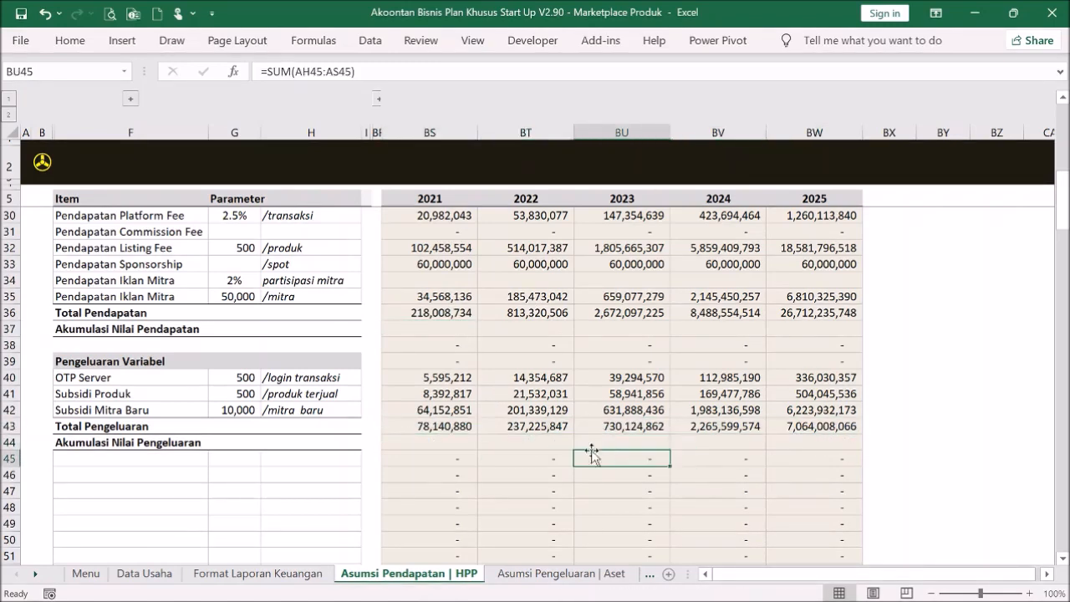
{"action": "left_click", "coordinate": [454, 428]}
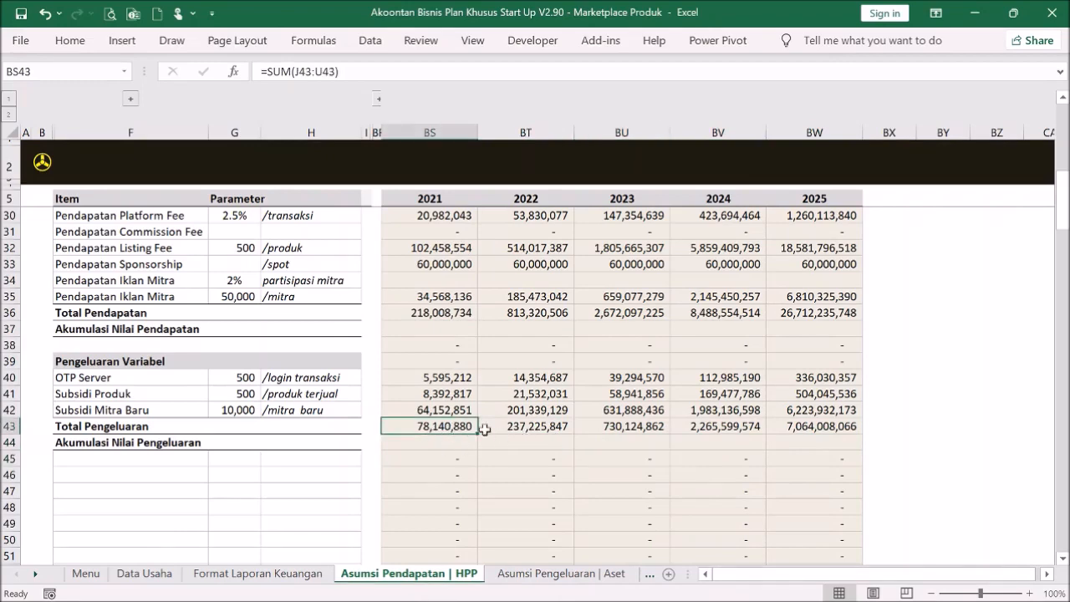
- Expand the collapsed column groups so the category columns show beside the Pendapatan and Pengeluaran Variabel items
{"action": "scroll", "coordinate": [636, 380], "scroll_direction": "up", "scroll_amount": 4}
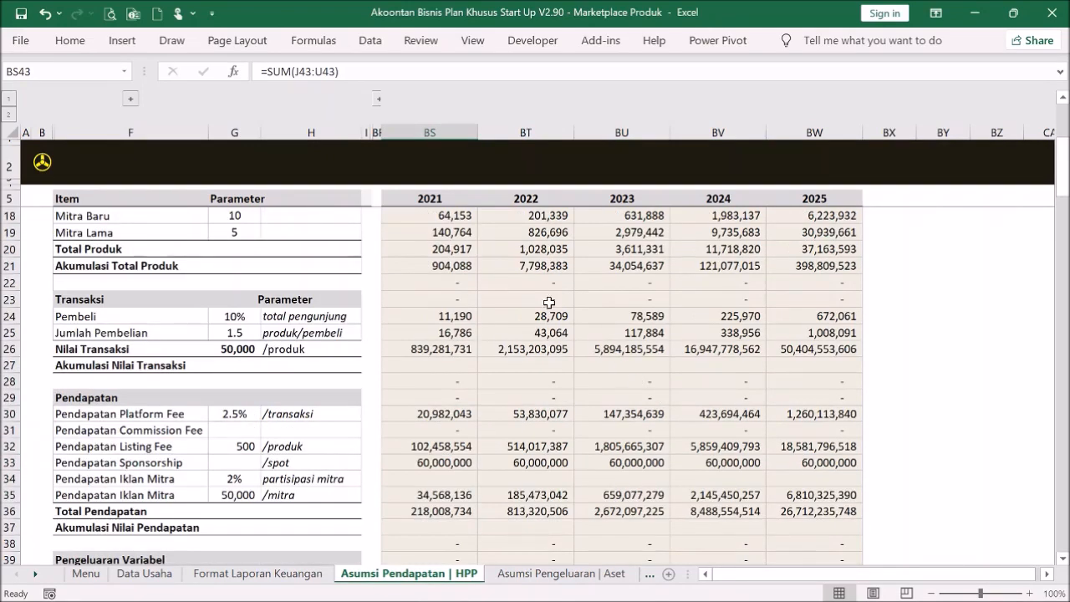
{"action": "scroll", "coordinate": [536, 284], "scroll_direction": "up", "scroll_amount": 3}
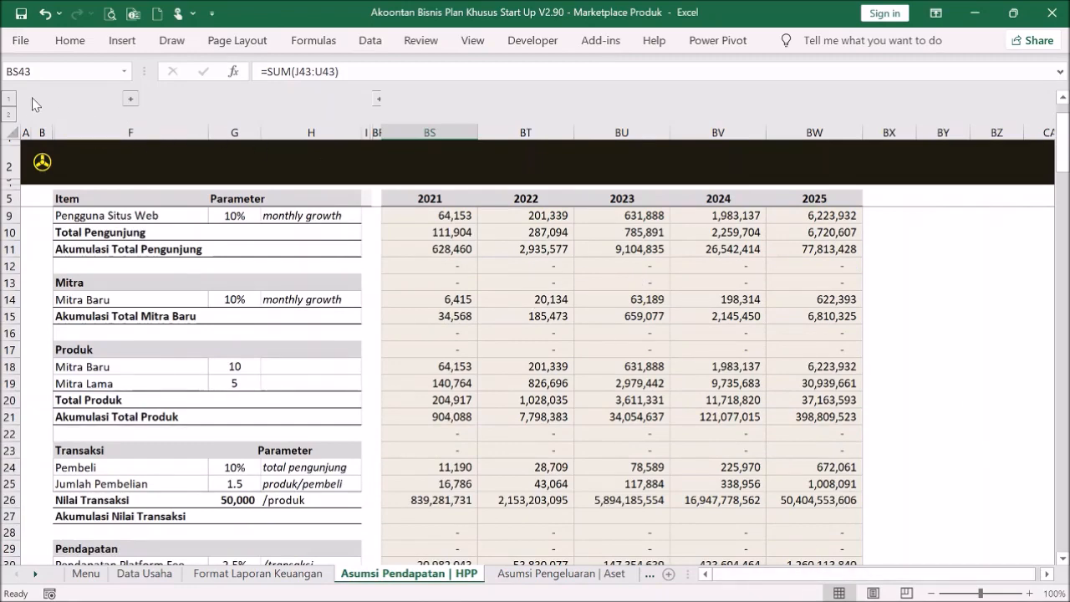
{"action": "left_click", "coordinate": [11, 114]}
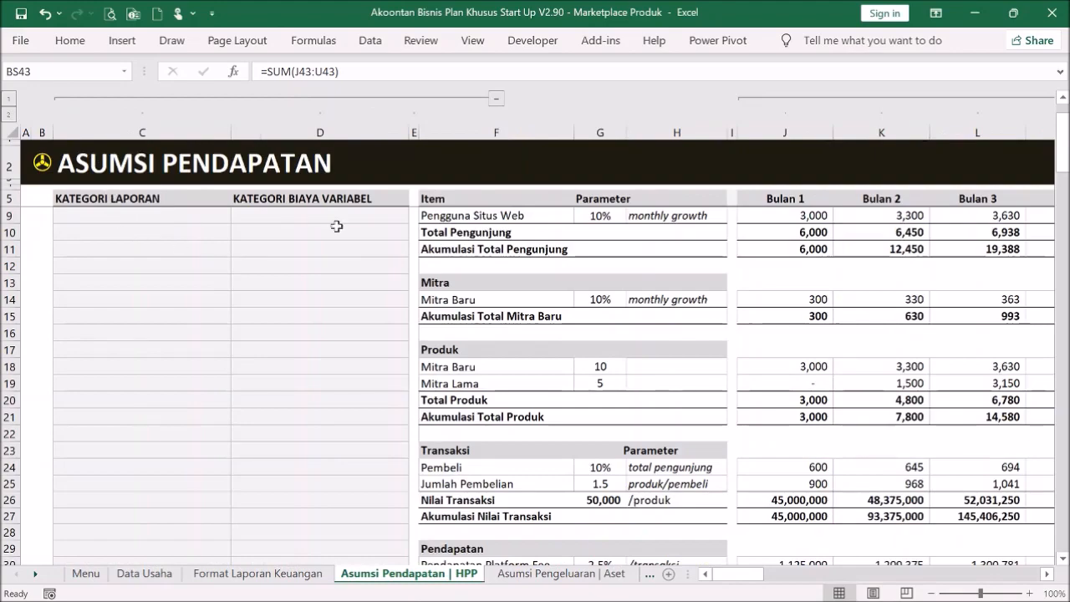
{"action": "scroll", "coordinate": [375, 301], "scroll_direction": "down", "scroll_amount": 7}
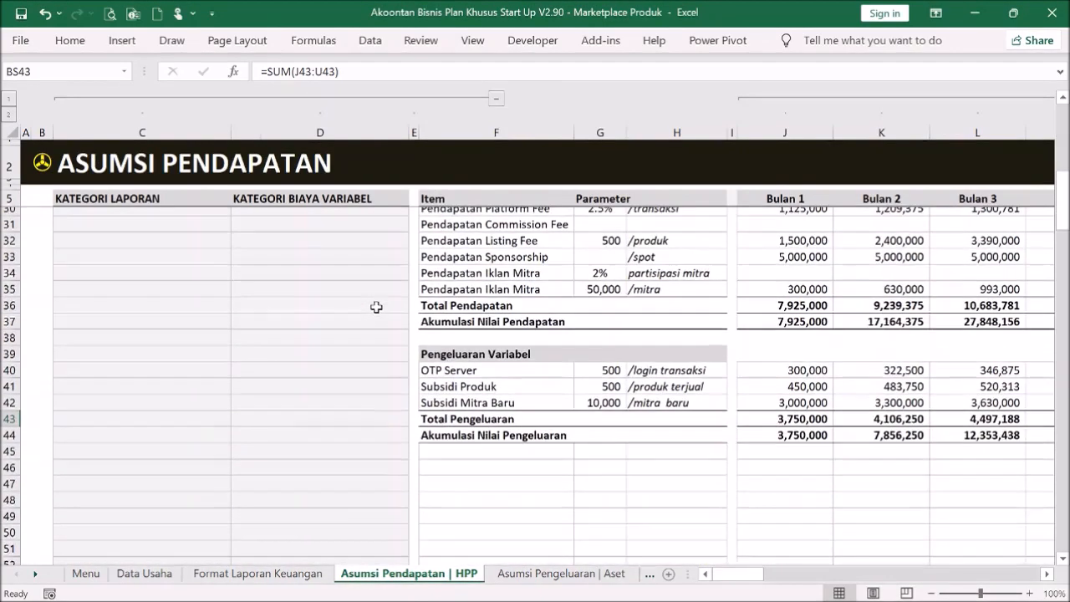
{"action": "scroll", "coordinate": [388, 297], "scroll_direction": "up", "scroll_amount": 1}
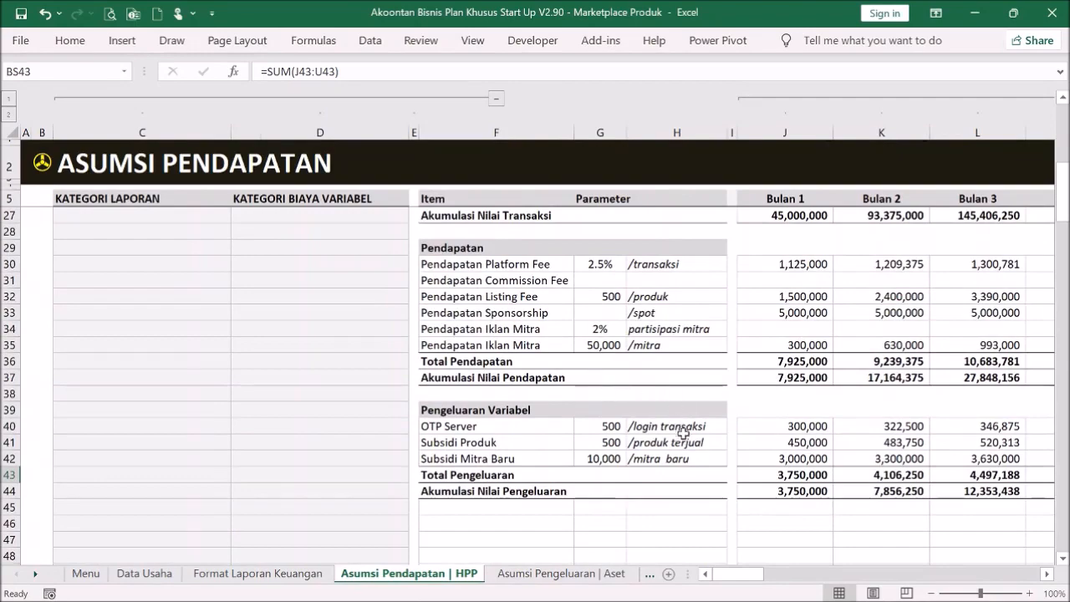
{"action": "left_click_drag", "start_coordinate": [726, 581], "coordinate": [576, 571]}
- Assign the matching KATEGORI LAPORAN to the Pendapatan Platform Fee, Pendapatan Commission Fee and Pendapatan Listing Fee rows
{"action": "left_click", "coordinate": [214, 266]}
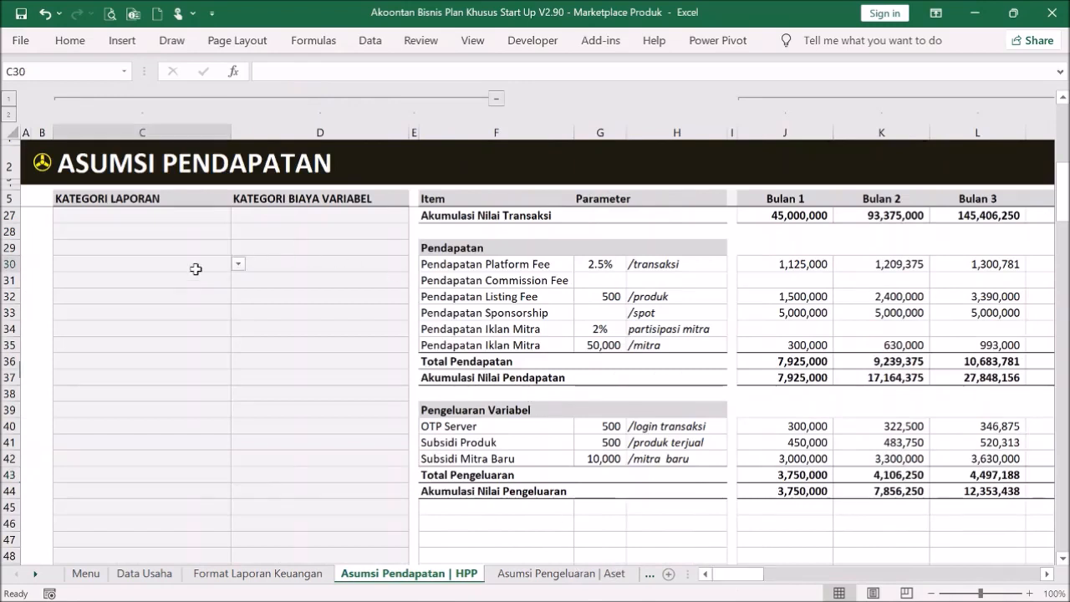
{"action": "left_click", "coordinate": [238, 264]}
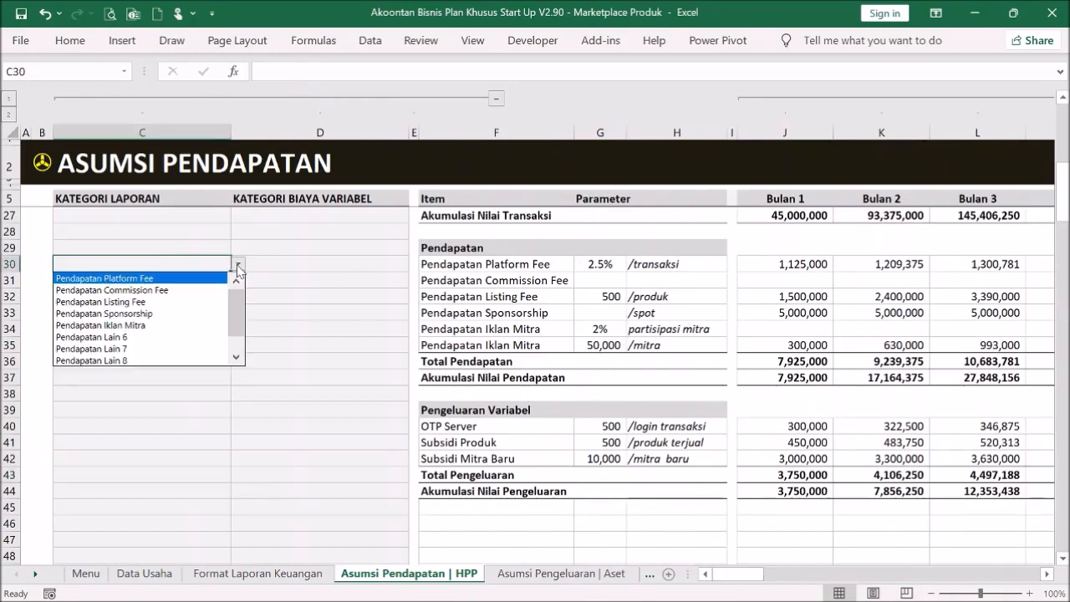
{"action": "left_click", "coordinate": [212, 278]}
{"action": "left_click", "coordinate": [212, 281]}
{"action": "left_click", "coordinate": [237, 280]}
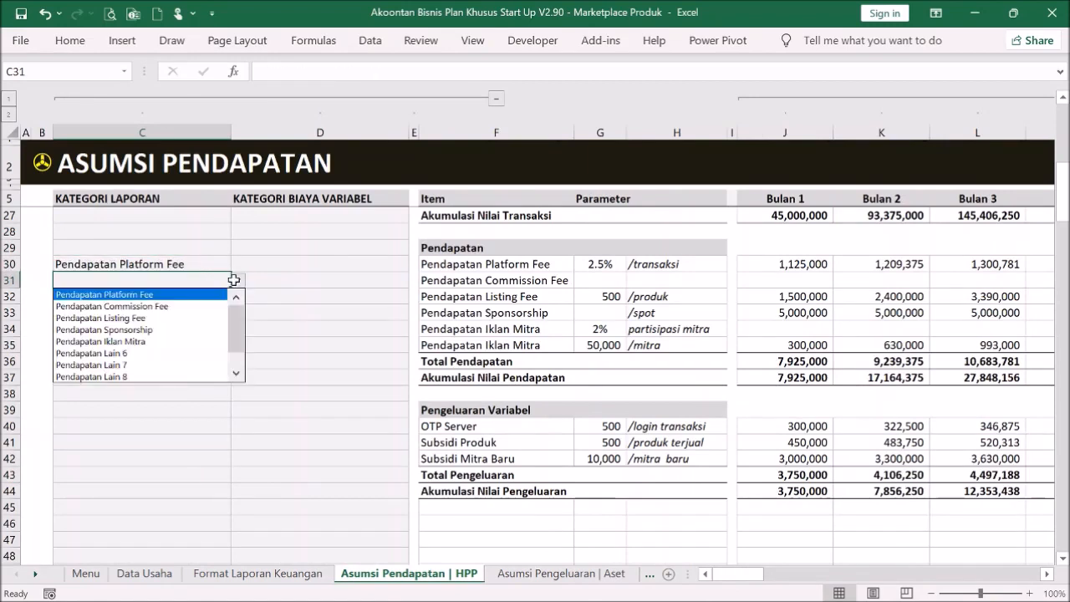
{"action": "left_click", "coordinate": [209, 307]}
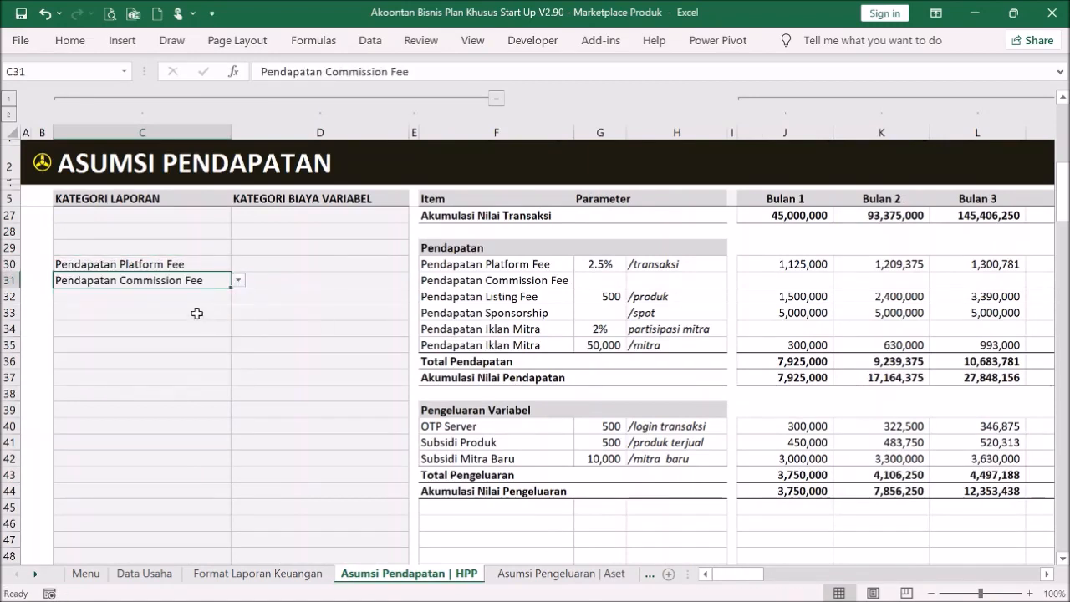
{"action": "left_click", "coordinate": [175, 294]}
{"action": "left_click", "coordinate": [238, 297]}
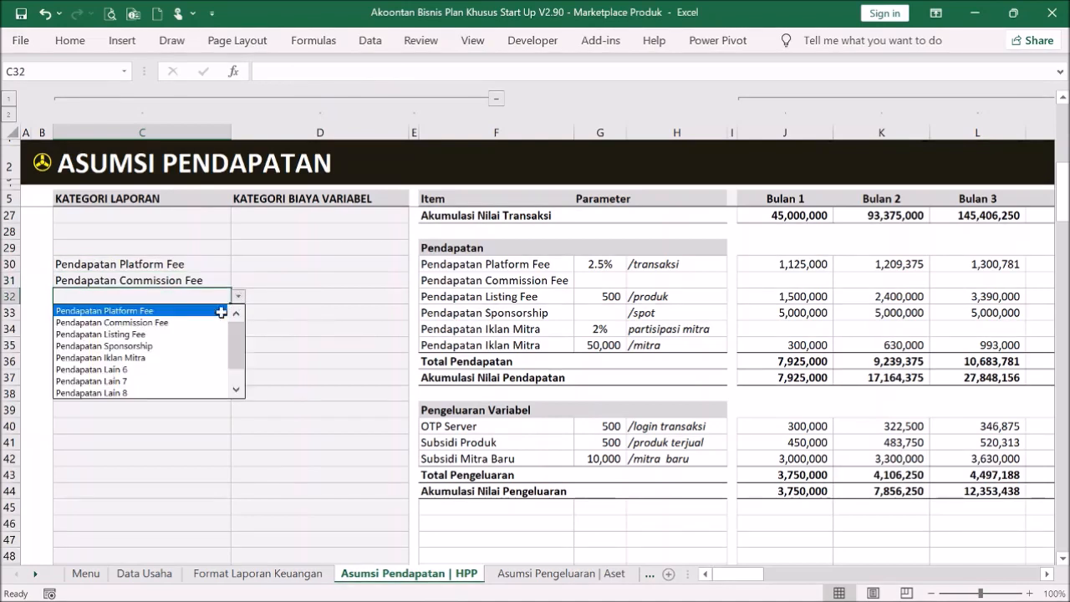
{"action": "left_click", "coordinate": [194, 335]}
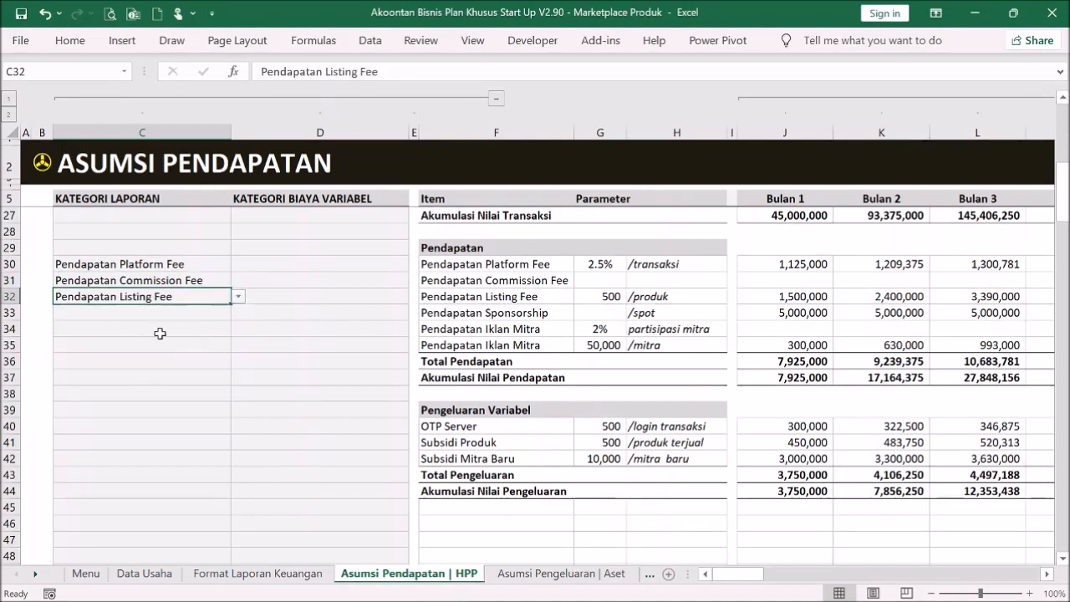
- Set KATEGORI LAPORAN to Pendapatan Sponsorship for the sponsorship row and Pendapatan Iklan Mitra for the 50,000 /mitra advertising row
{"action": "left_click", "coordinate": [169, 316]}
{"action": "left_click", "coordinate": [239, 310]}
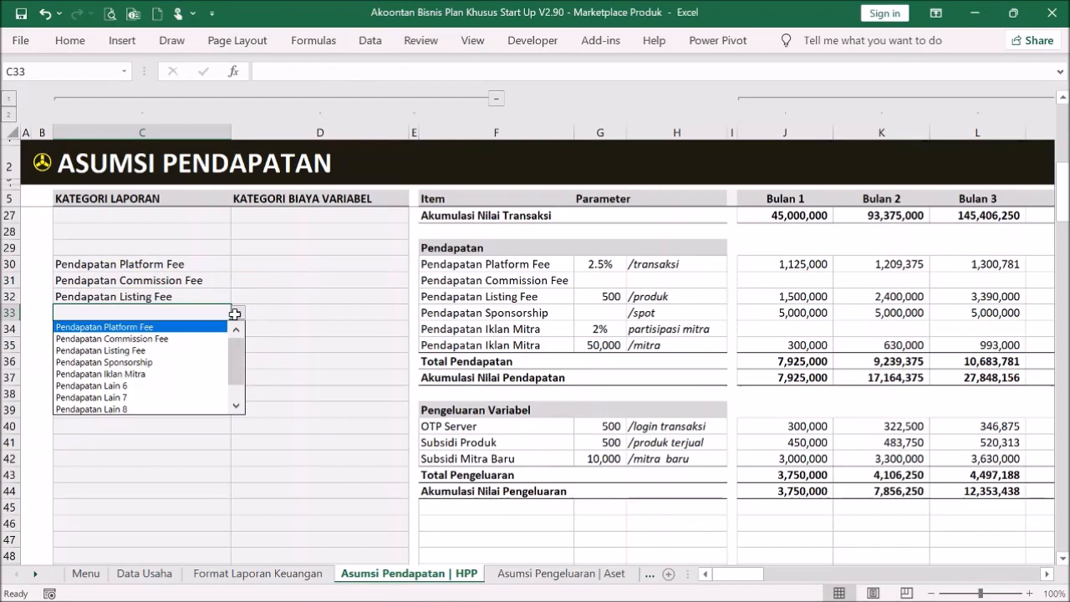
{"action": "left_click", "coordinate": [202, 360]}
{"action": "key", "text": "Return"}
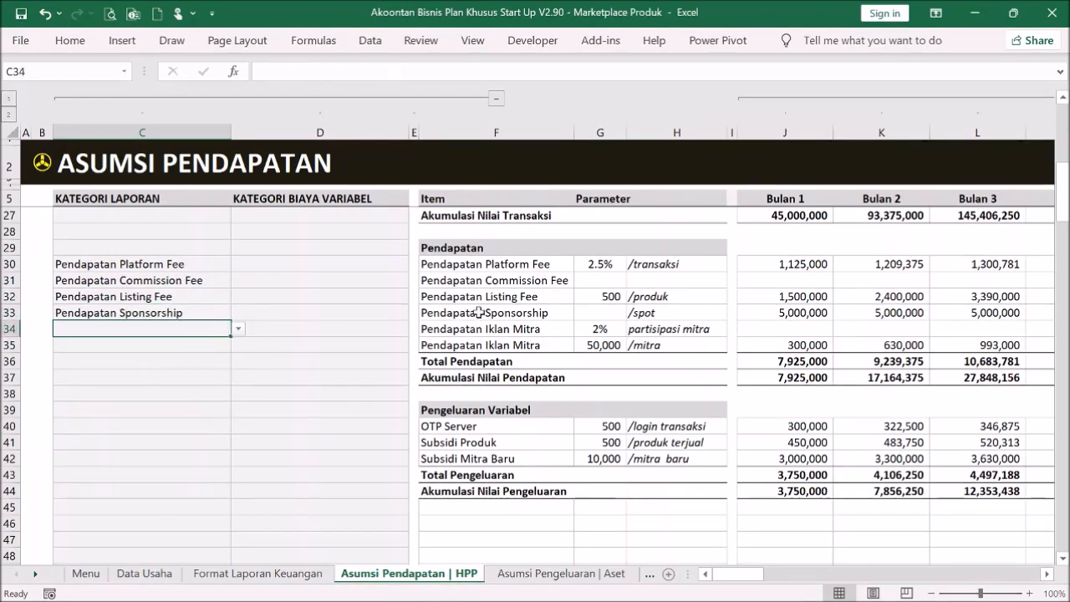
{"action": "left_click", "coordinate": [227, 343]}
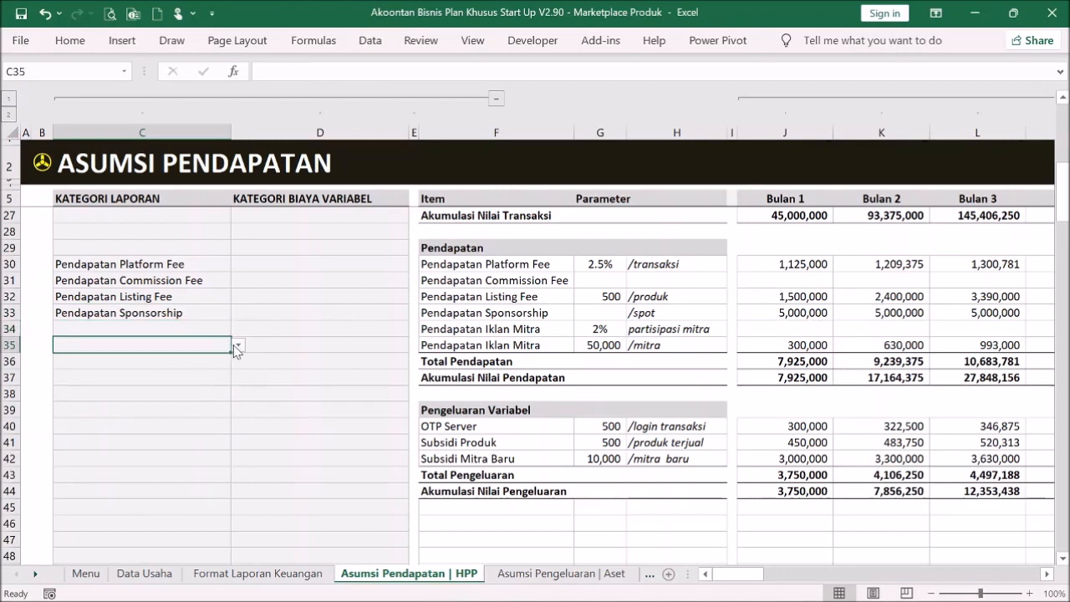
{"action": "left_click", "coordinate": [239, 345]}
{"action": "left_click", "coordinate": [194, 406]}
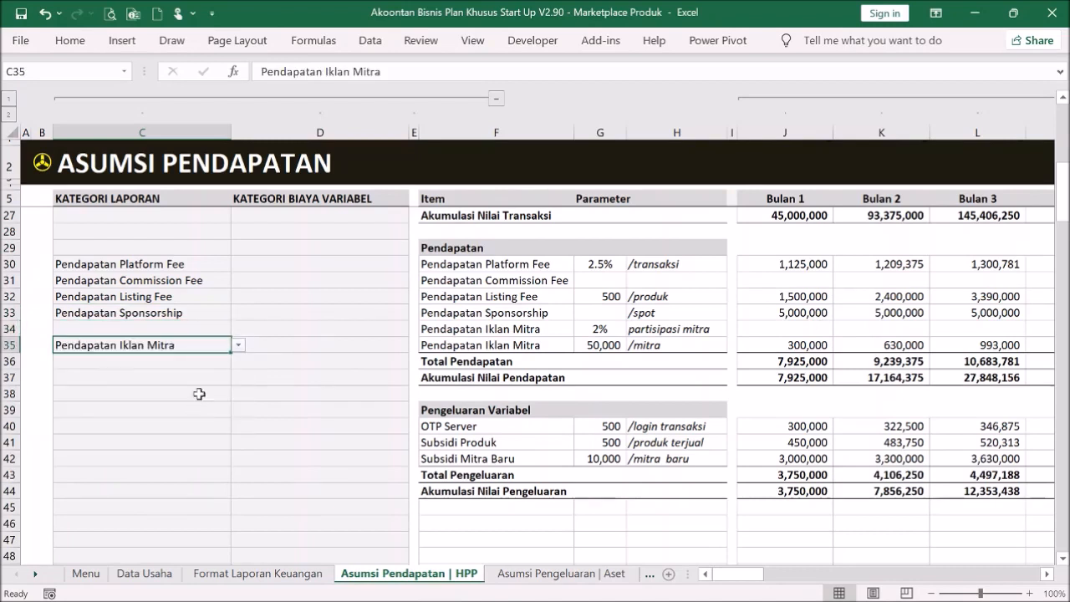
- Set KATEGORI BIAYA VARIABEL to Biaya Server for OTP Server and Biaya Subsidi for Subsidi Produk and Subsidi Mitra Baru
{"action": "left_click", "coordinate": [385, 427]}
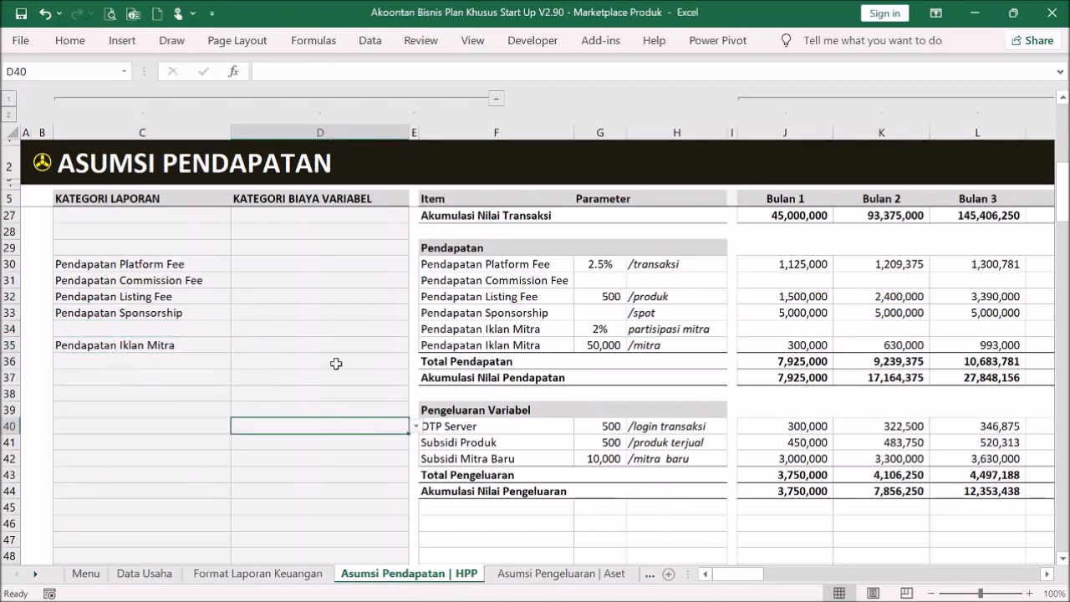
{"action": "left_click", "coordinate": [415, 426]}
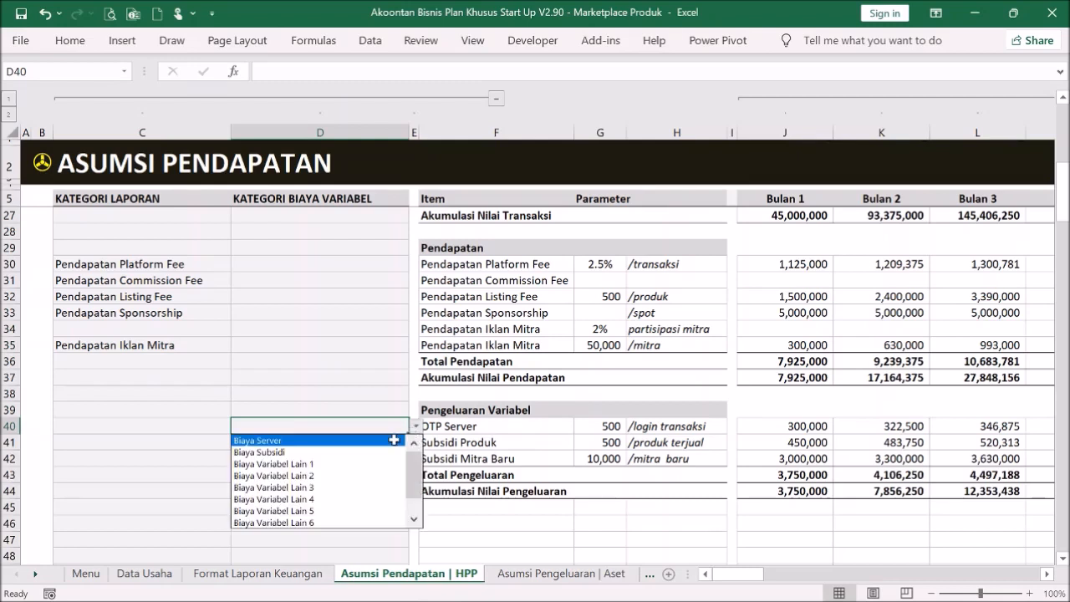
{"action": "left_click", "coordinate": [394, 442]}
{"action": "left_click", "coordinate": [382, 442]}
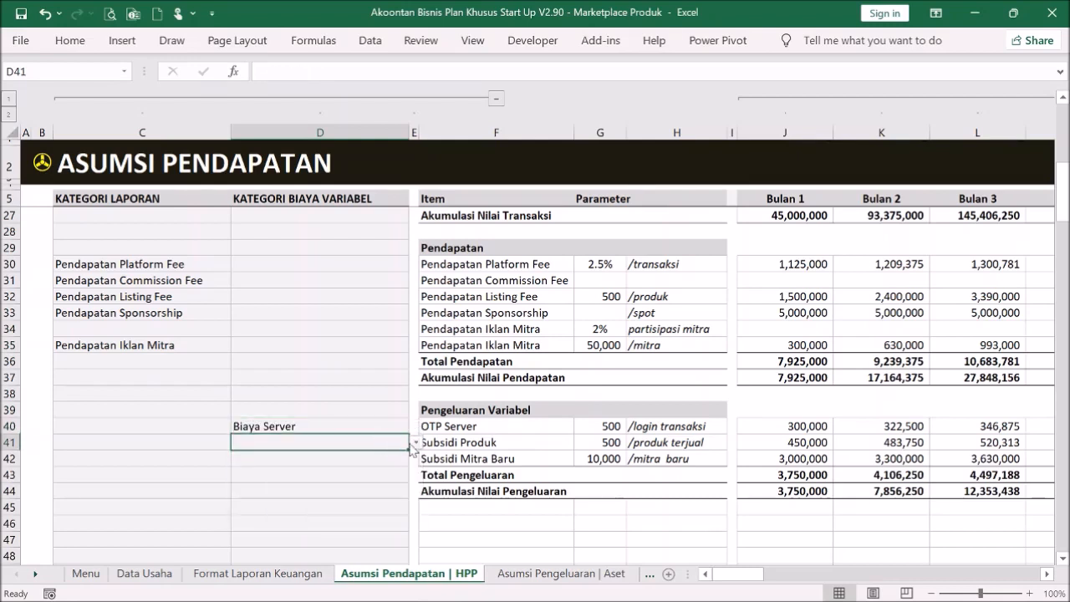
{"action": "left_click", "coordinate": [416, 442]}
{"action": "left_click", "coordinate": [371, 467]}
{"action": "left_click", "coordinate": [389, 459]}
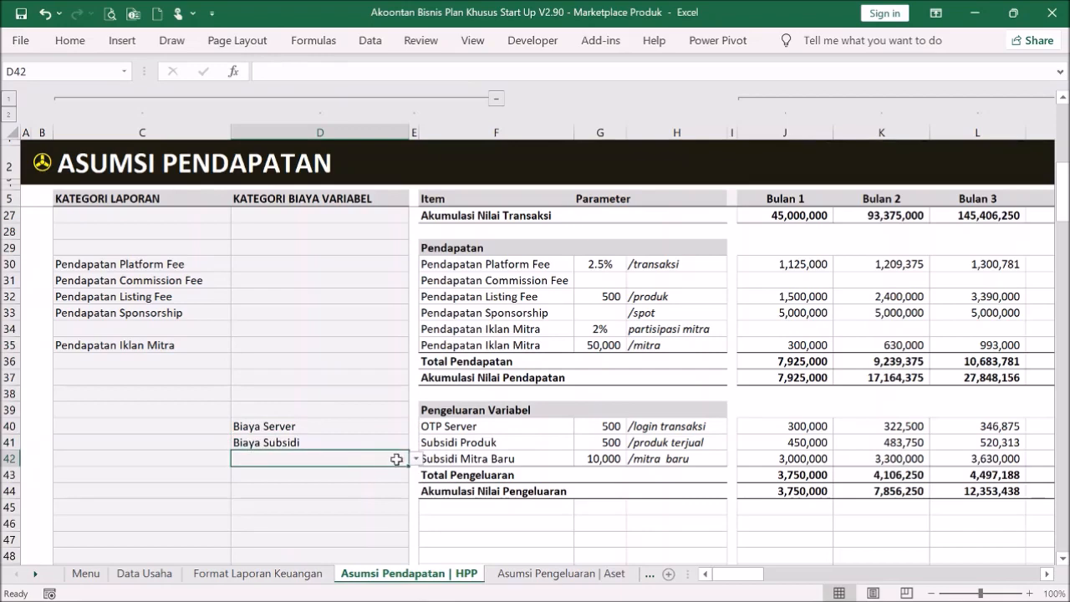
{"action": "left_click", "coordinate": [415, 458]}
{"action": "left_click", "coordinate": [375, 484]}
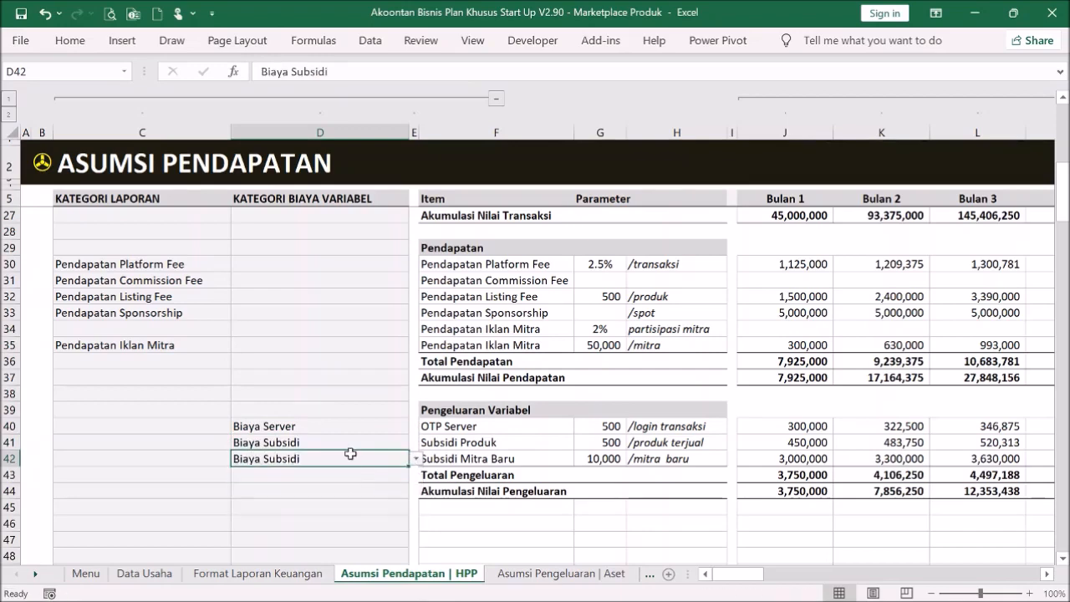
{"action": "left_click", "coordinate": [158, 307]}
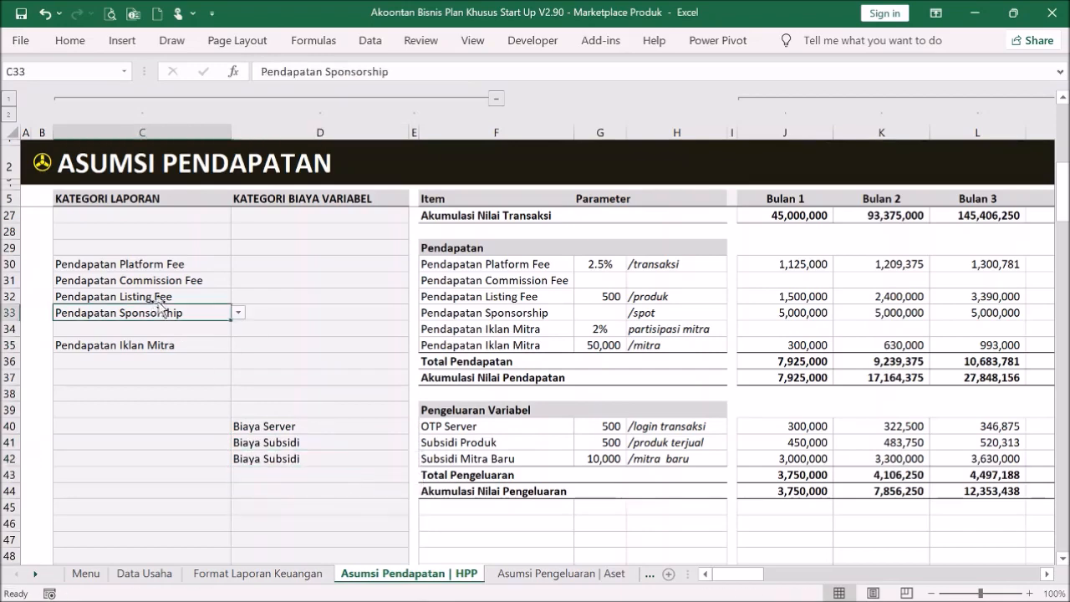
- Go to the Penerimaan | Pengeluaran Kas sheet and inspect the Bulan 1 Saldo Kas, Investasi | Aset and Beban Operasional formulas
{"action": "left_click", "coordinate": [42, 163]}
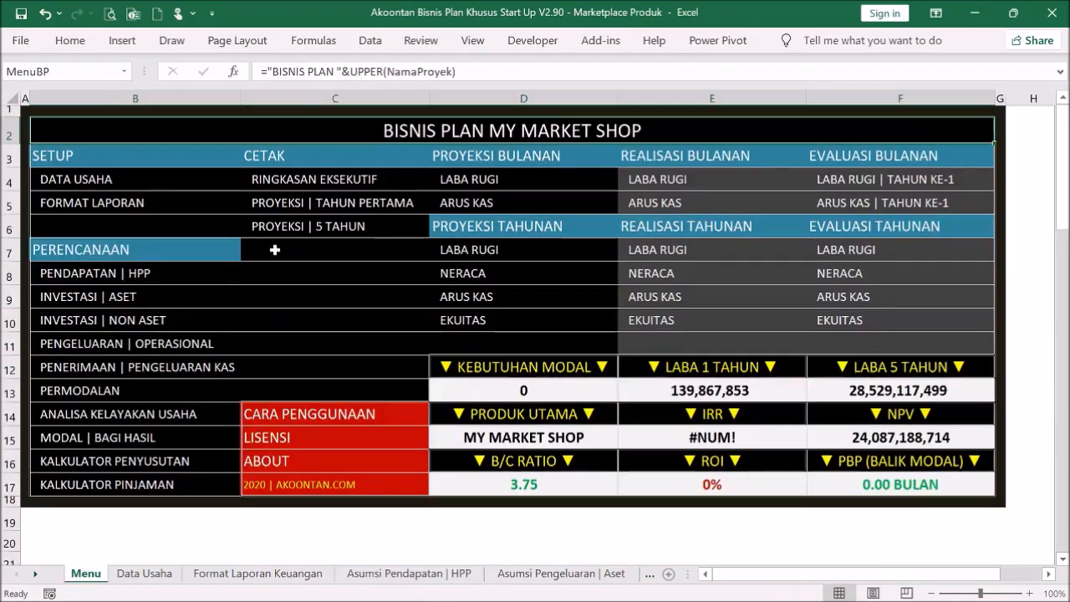
{"action": "left_click", "coordinate": [167, 367]}
{"action": "scroll", "coordinate": [483, 310], "scroll_direction": "down", "scroll_amount": 4}
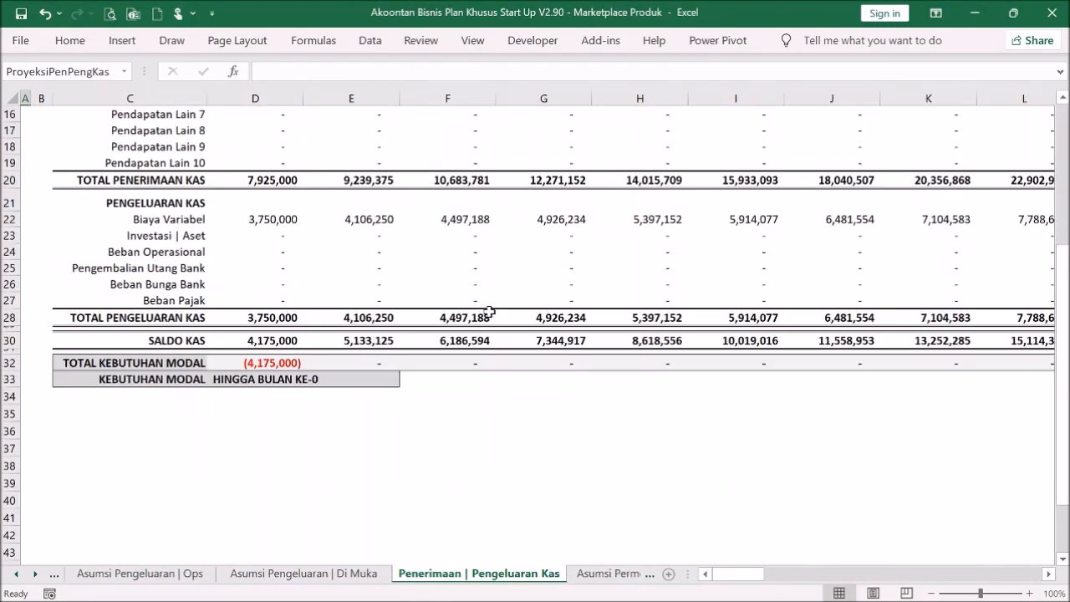
{"action": "scroll", "coordinate": [491, 311], "scroll_direction": "up", "scroll_amount": 2}
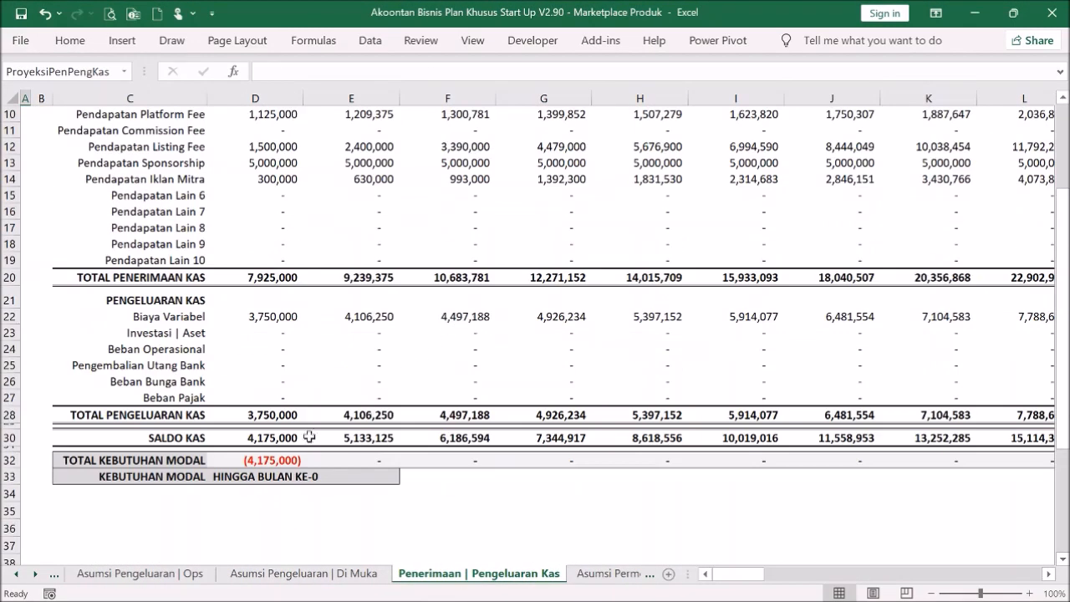
{"action": "left_click", "coordinate": [284, 435]}
{"action": "scroll", "coordinate": [456, 356], "scroll_direction": "up", "scroll_amount": 3}
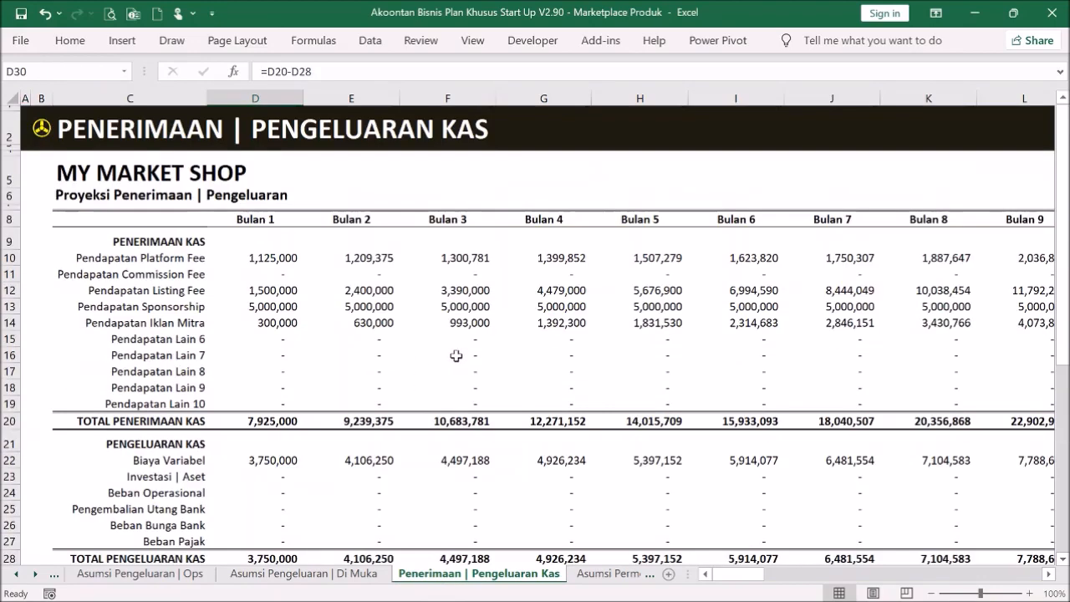
{"action": "left_click", "coordinate": [266, 478]}
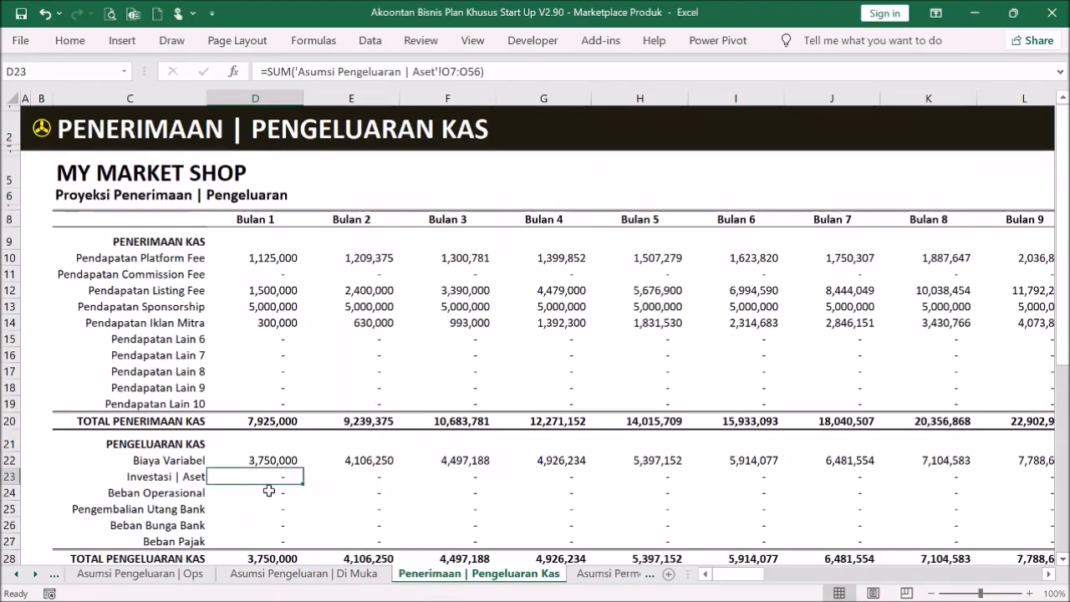
{"action": "left_click", "coordinate": [269, 491]}
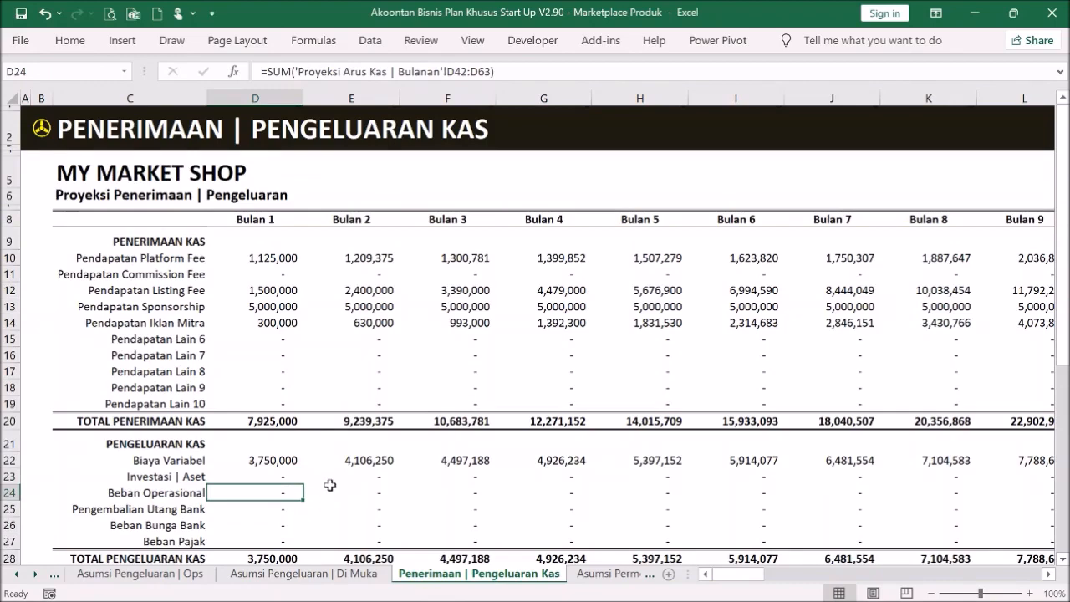
- Open the annual Proyeksi Laba Rugi sheet and examine its five-year revenue, variable cost and operating expense rows
{"action": "left_click", "coordinate": [42, 132]}
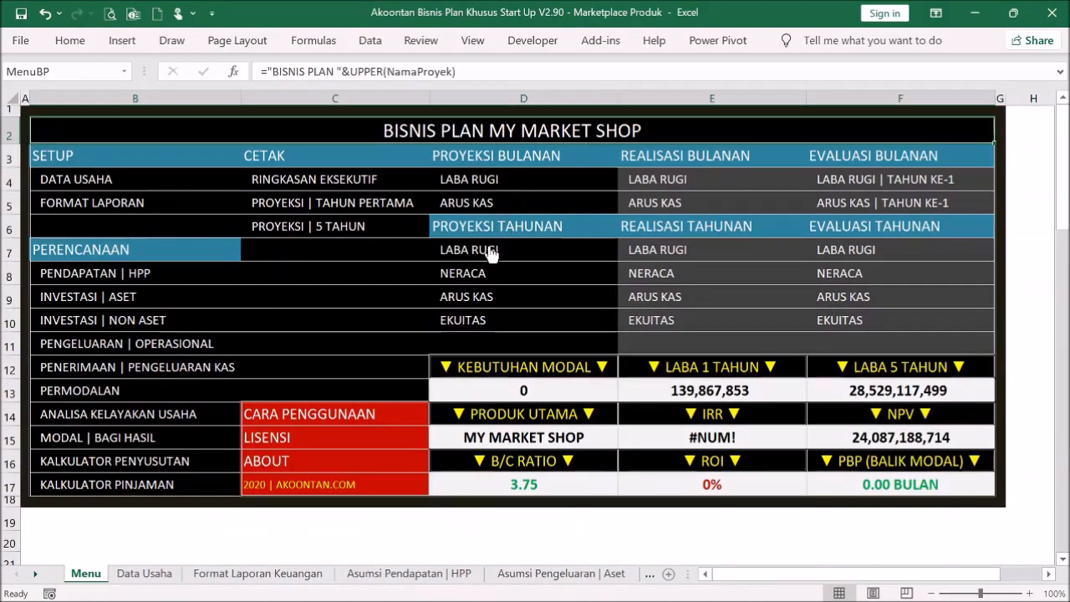
{"action": "left_click", "coordinate": [500, 250]}
{"action": "scroll", "coordinate": [502, 276], "scroll_direction": "down", "scroll_amount": 4}
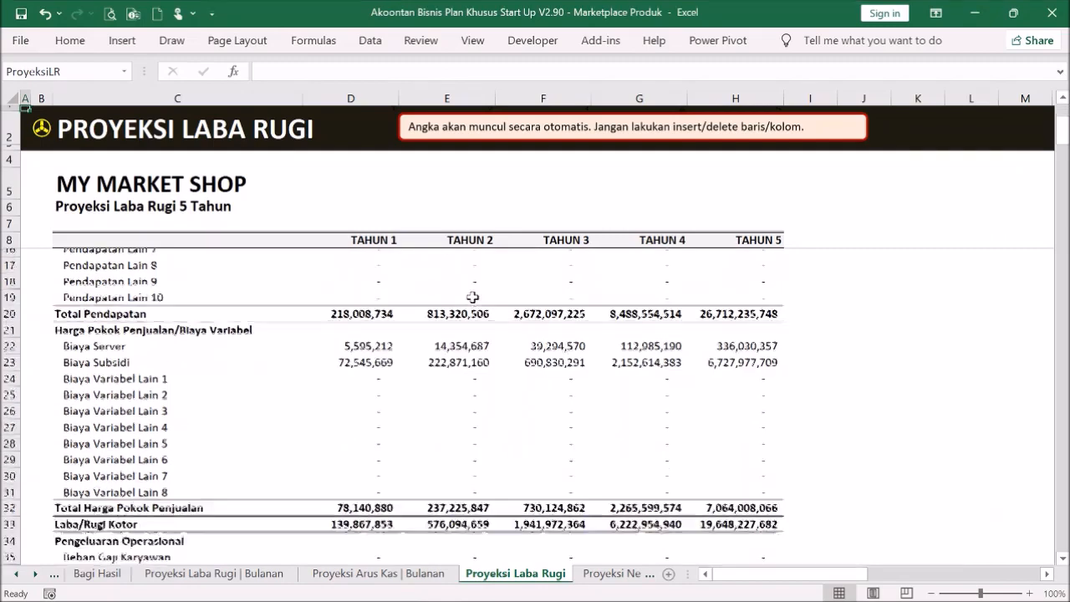
{"action": "scroll", "coordinate": [423, 430], "scroll_direction": "down", "scroll_amount": 11}
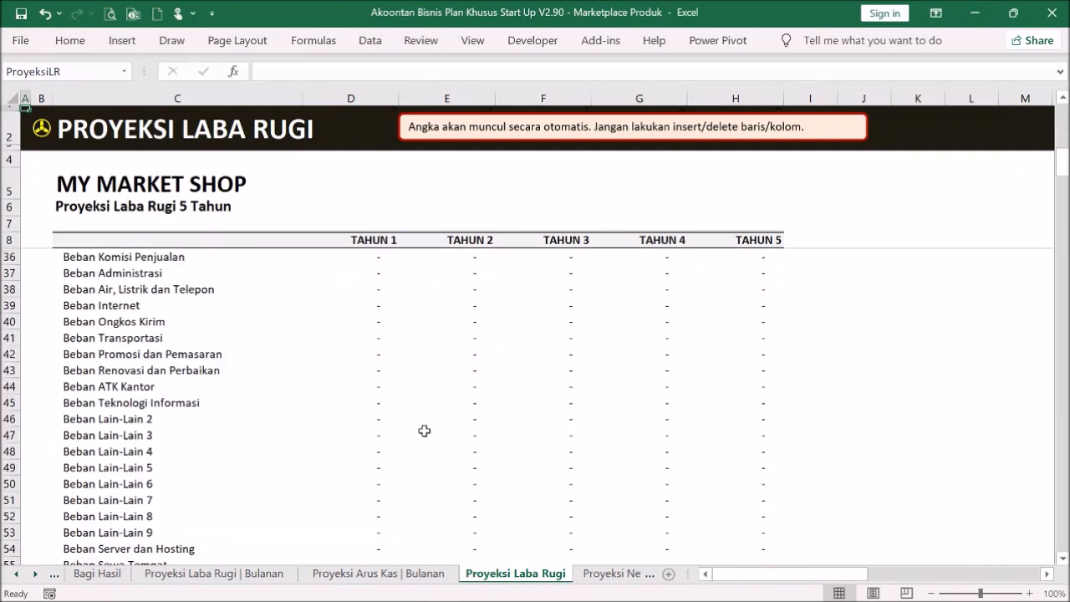
{"action": "scroll", "coordinate": [421, 372], "scroll_direction": "up", "scroll_amount": 11}
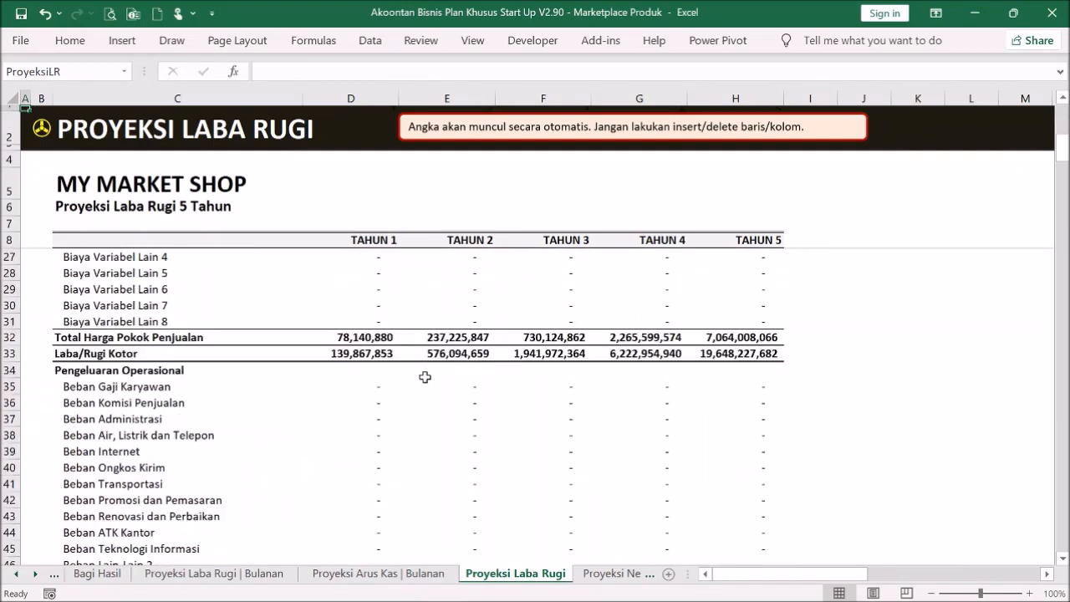
{"action": "scroll", "coordinate": [481, 482], "scroll_direction": "up", "scroll_amount": 4}
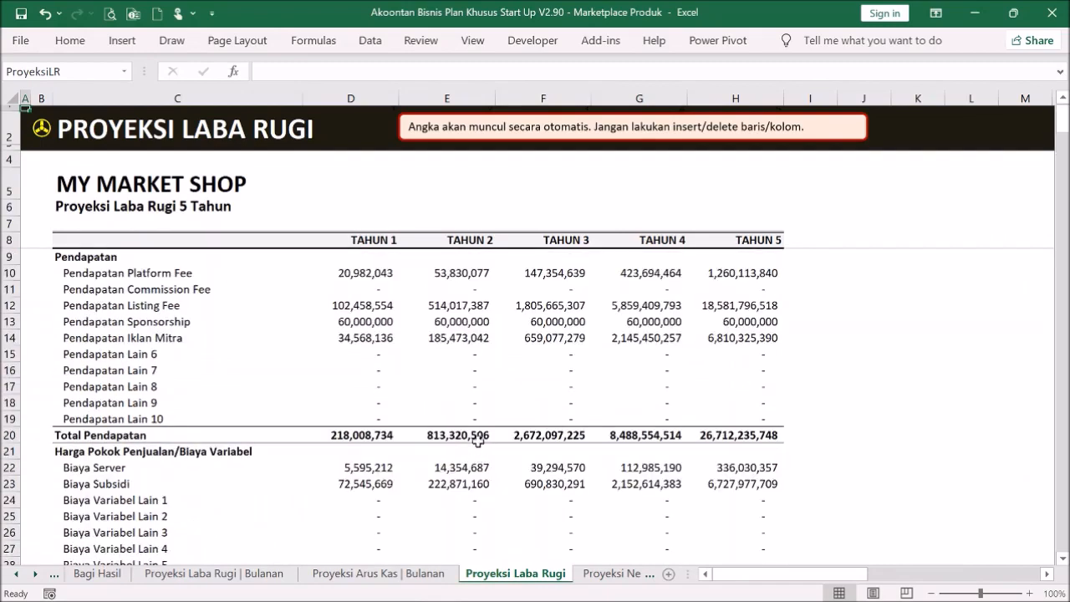
- Go back to the Asumsi Pendapatan | HPP sheet and review its visitor, partner, product, transaction, revenue and variable expense assumptions
{"action": "left_click", "coordinate": [64, 131]}
{"action": "left_click", "coordinate": [43, 132]}
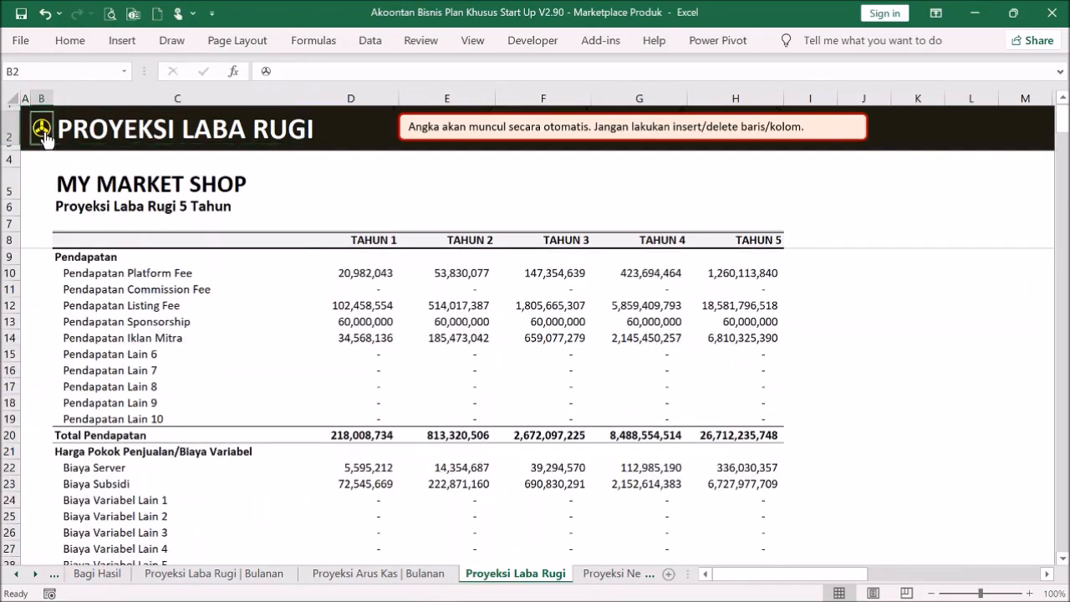
{"action": "left_click", "coordinate": [137, 294]}
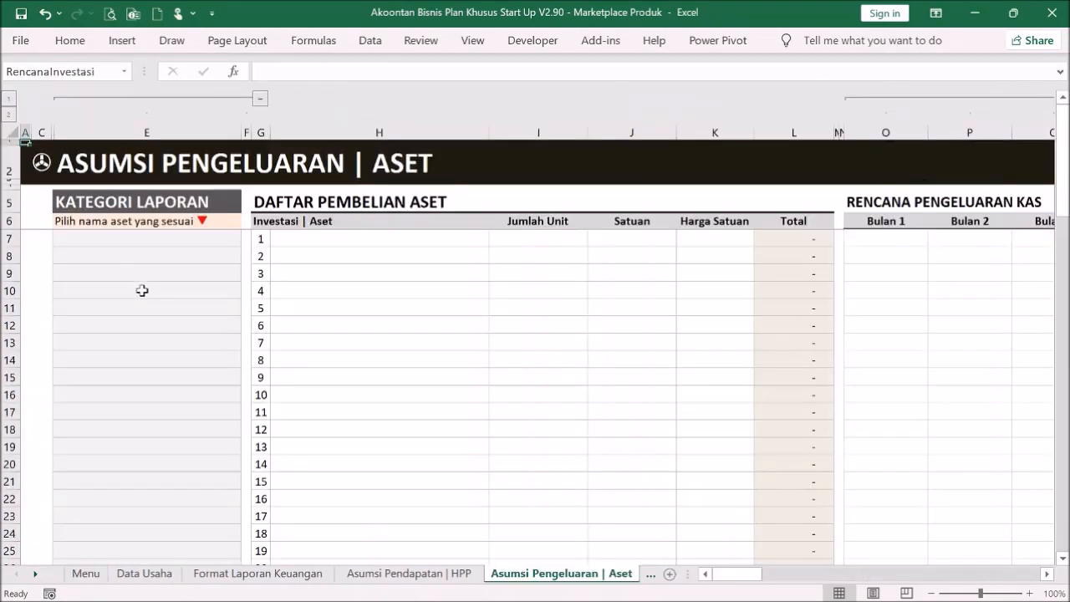
{"action": "left_click", "coordinate": [46, 171]}
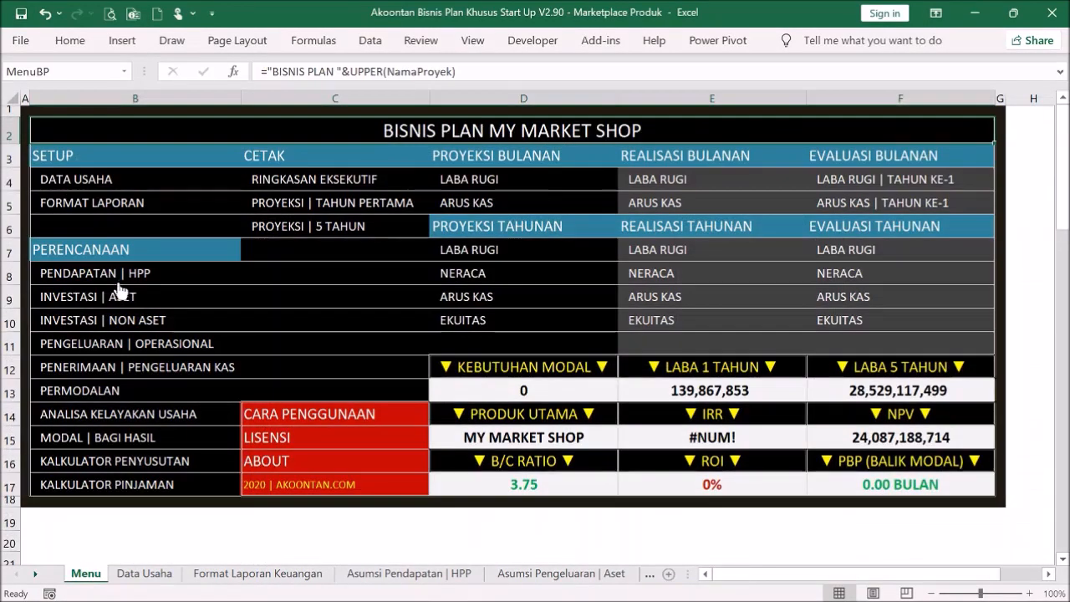
{"action": "left_click", "coordinate": [117, 274]}
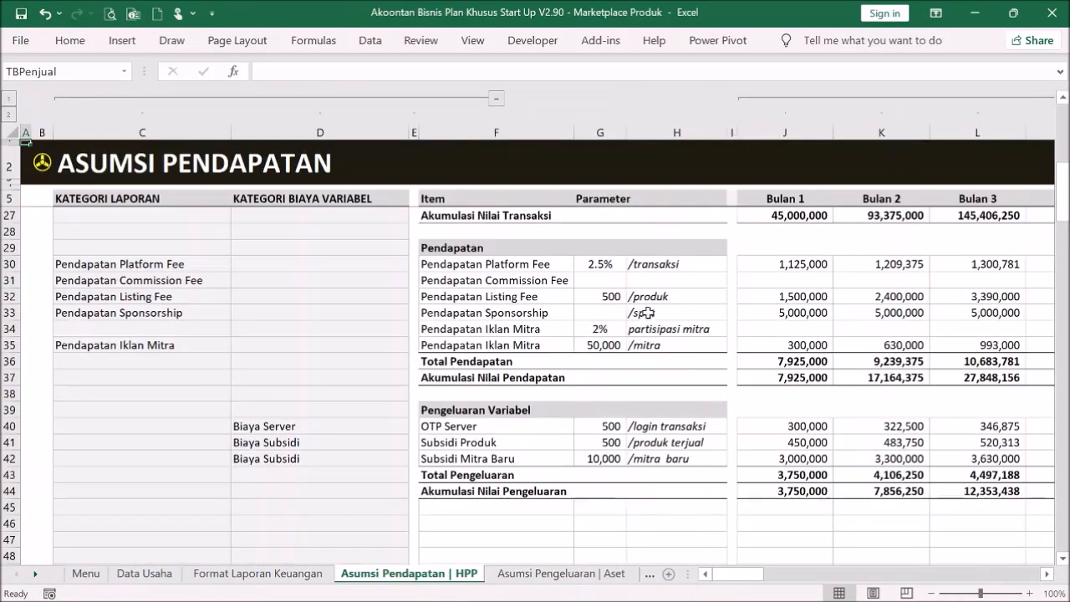
{"action": "scroll", "coordinate": [644, 317], "scroll_direction": "up", "scroll_amount": 7}
{"action": "scroll", "coordinate": [645, 308], "scroll_direction": "down", "scroll_amount": 14}
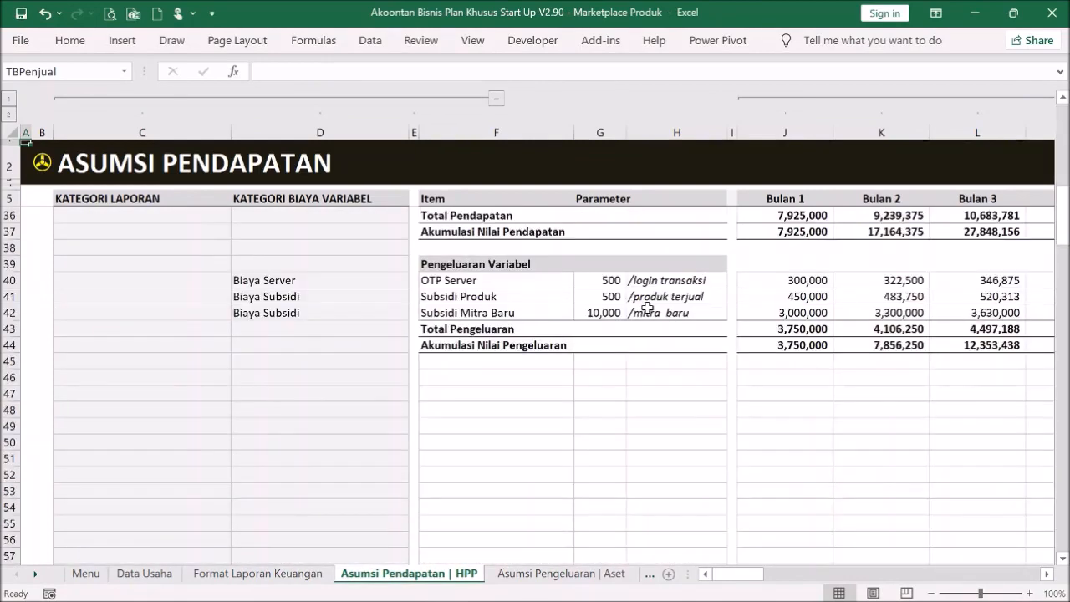
{"action": "scroll", "coordinate": [525, 388], "scroll_direction": "up", "scroll_amount": 3}
{"action": "left_click", "coordinate": [526, 388]}
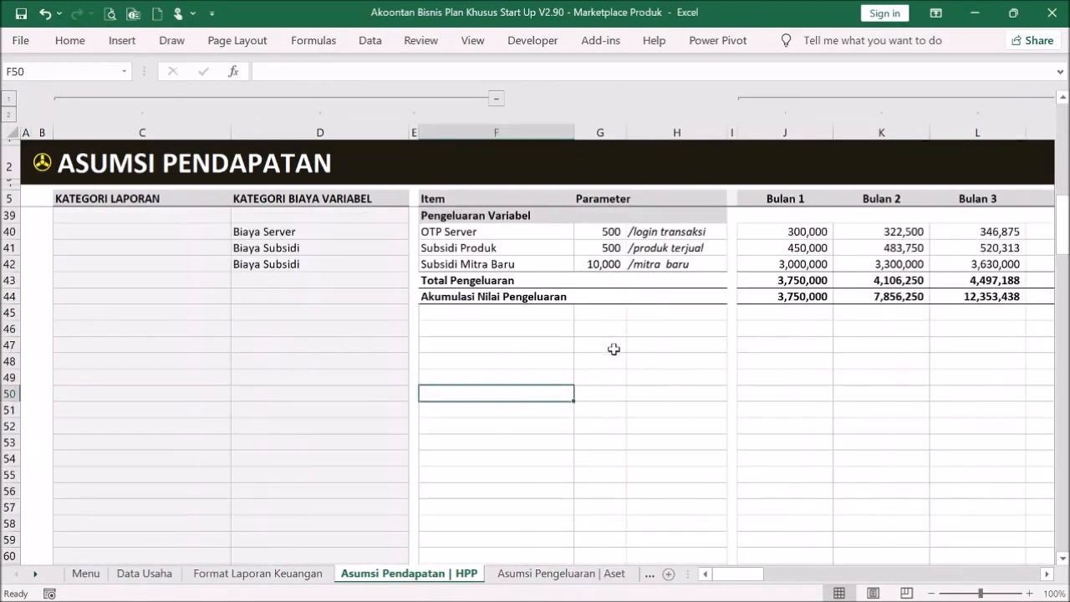
{"action": "scroll", "coordinate": [614, 348], "scroll_direction": "down", "scroll_amount": 7}
{"action": "scroll", "coordinate": [619, 340], "scroll_direction": "up", "scroll_amount": 15}
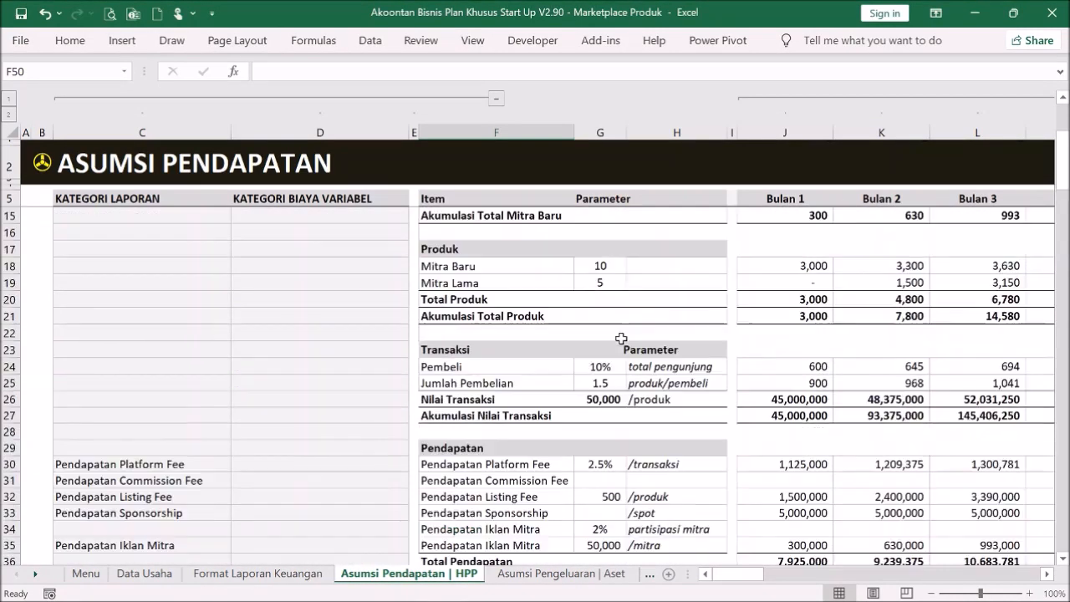
{"action": "scroll", "coordinate": [622, 339], "scroll_direction": "up", "scroll_amount": 3}
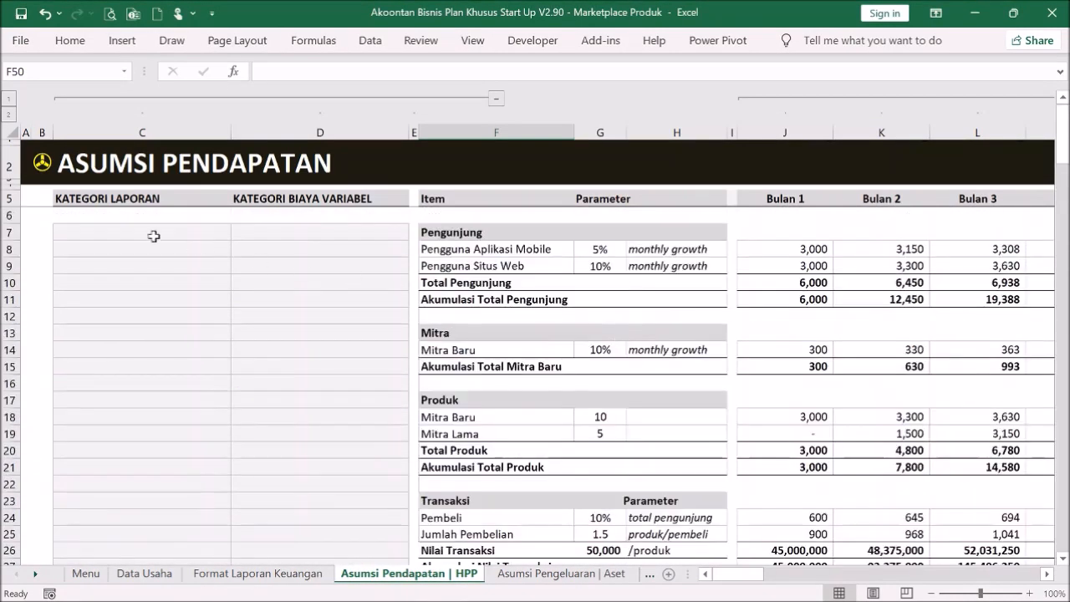
- On the Asumsi Pengeluaran | Aset sheet, enter Pembuatan Aplikasi as the first asset with a Harga Satuan of 300,000,000
{"action": "left_click", "coordinate": [42, 162]}
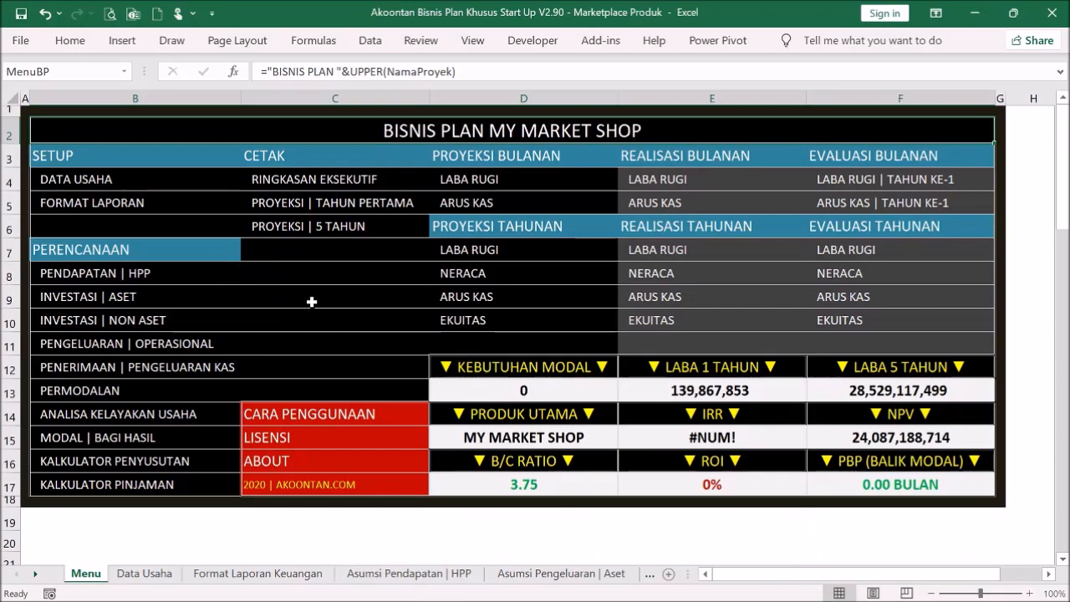
{"action": "left_click", "coordinate": [86, 299]}
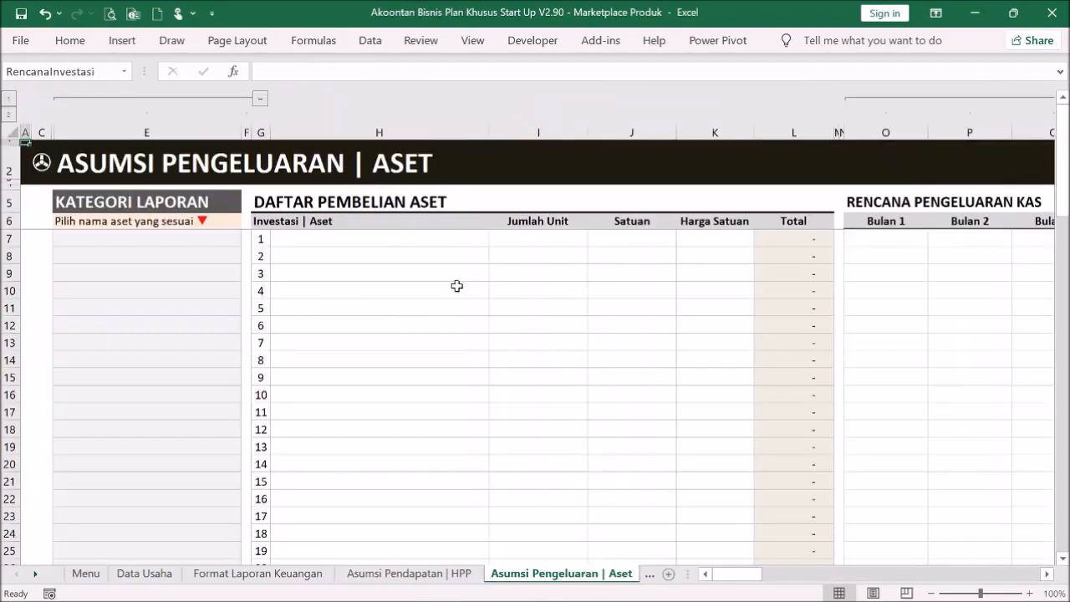
{"action": "left_click", "coordinate": [404, 241]}
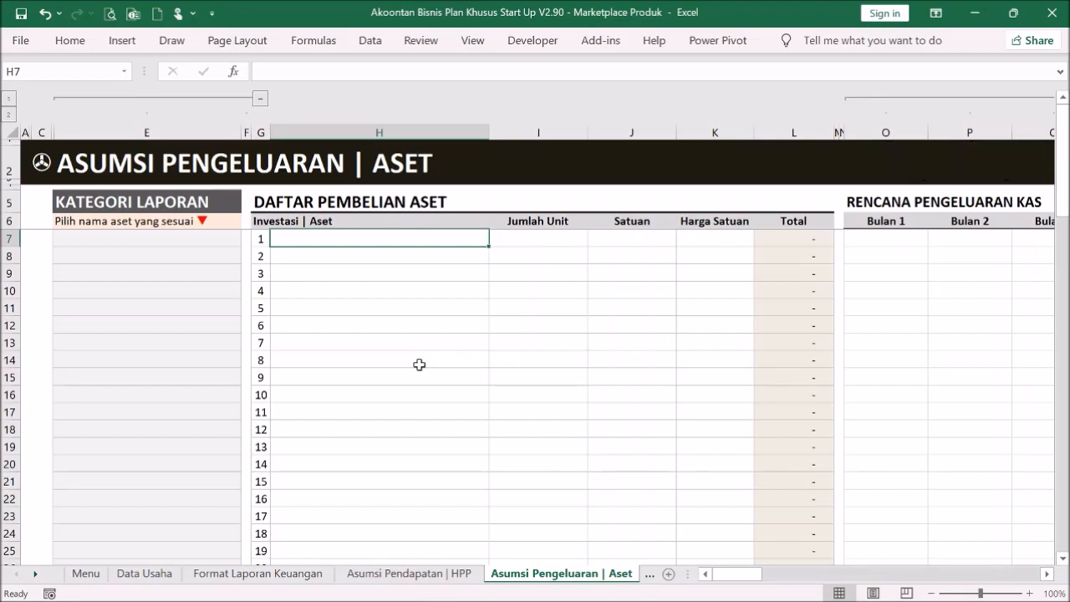
{"action": "type", "text": "Pembuatan Aplikasi"}
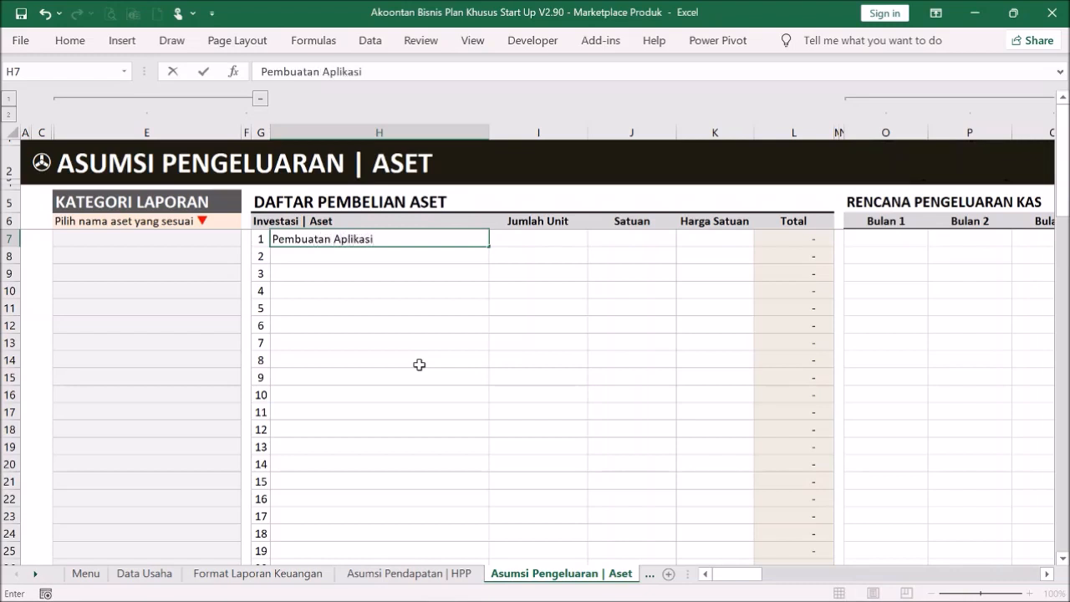
{"action": "key", "text": "Return"}
{"action": "left_click", "coordinate": [686, 236]}
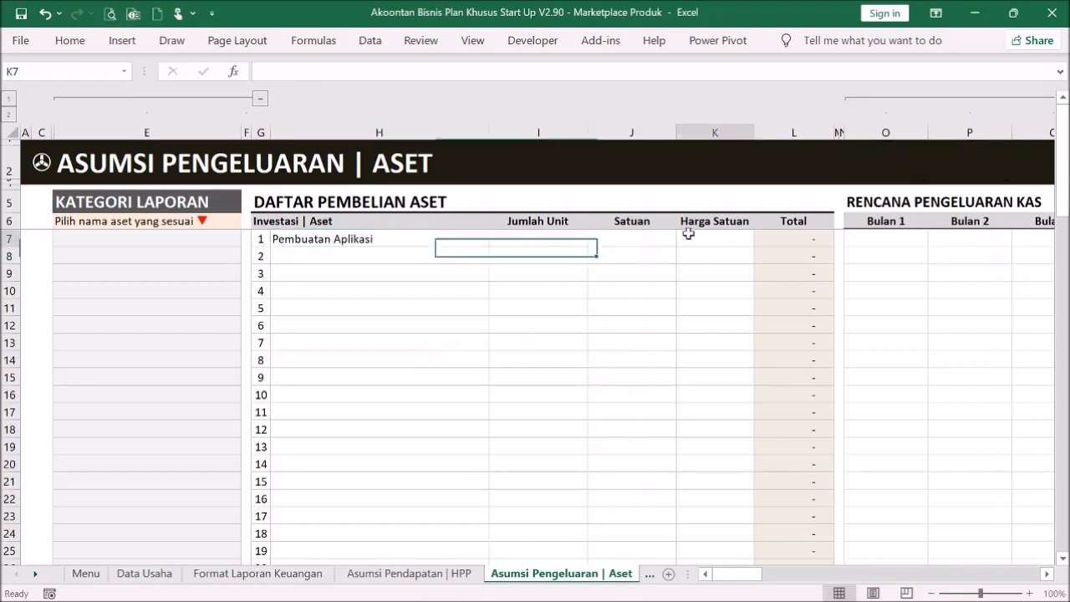
{"action": "type", "text": "3"}
{"action": "type", "text": "00,"}
{"action": "type", "text": "000,000"}
{"action": "key", "text": "Return"}
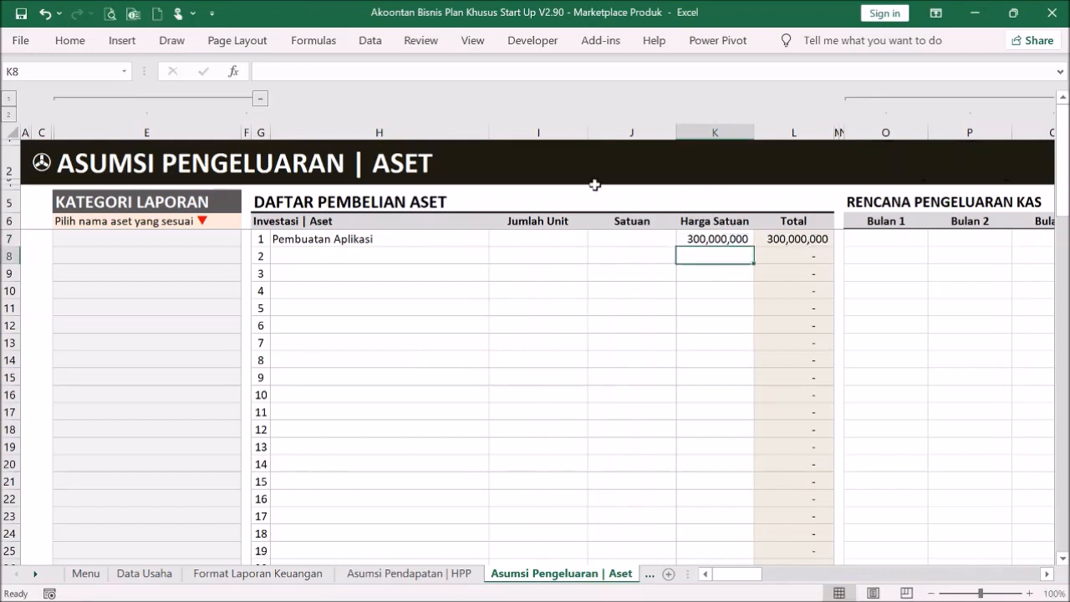
- Add Renovasi Kantor as the second asset with a Harga Satuan of 200,000,000
{"action": "left_click", "coordinate": [440, 256]}
{"action": "type", "text": "Renovasi Kantor"}
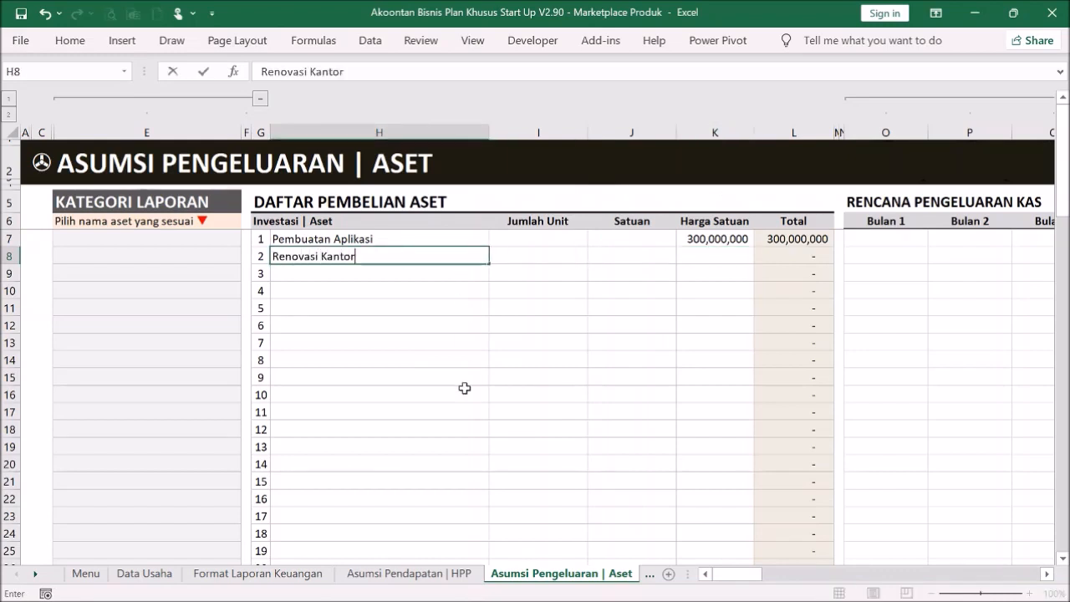
{"action": "key", "text": "Return"}
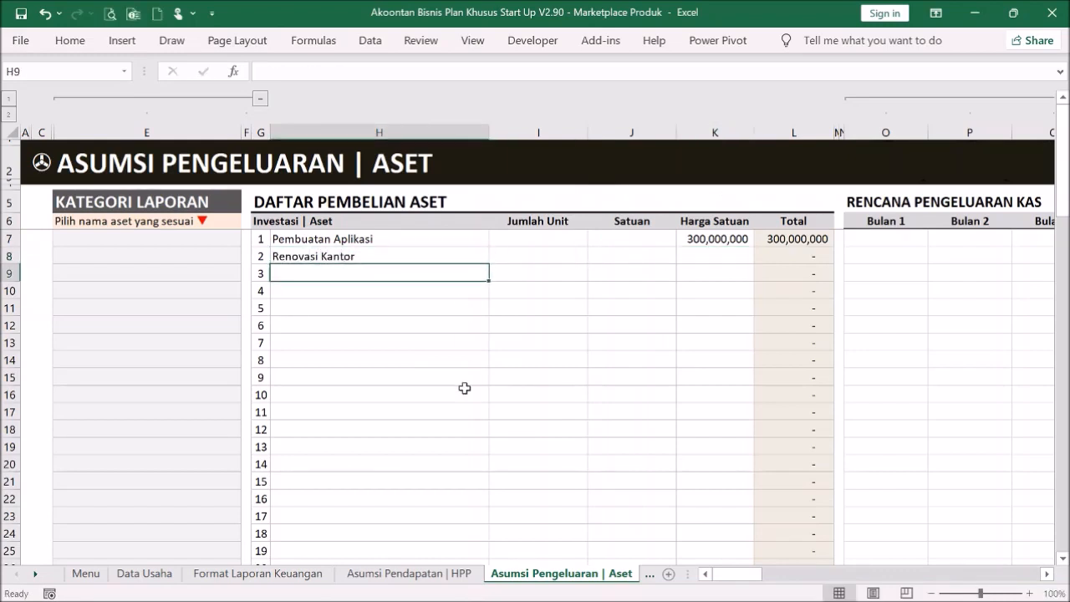
{"action": "left_click", "coordinate": [522, 255]}
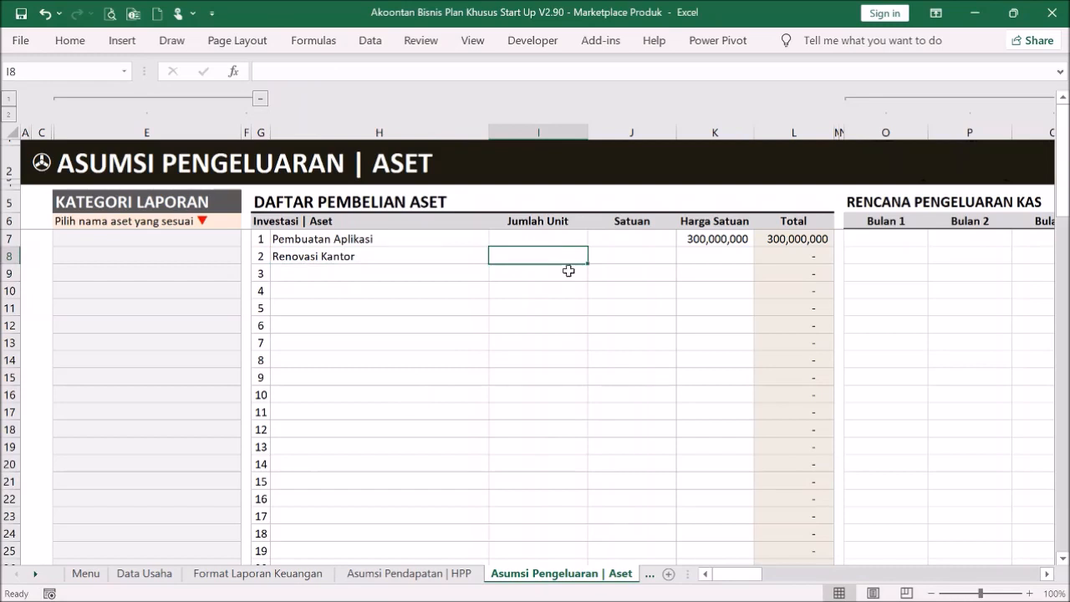
{"action": "left_click", "coordinate": [658, 251]}
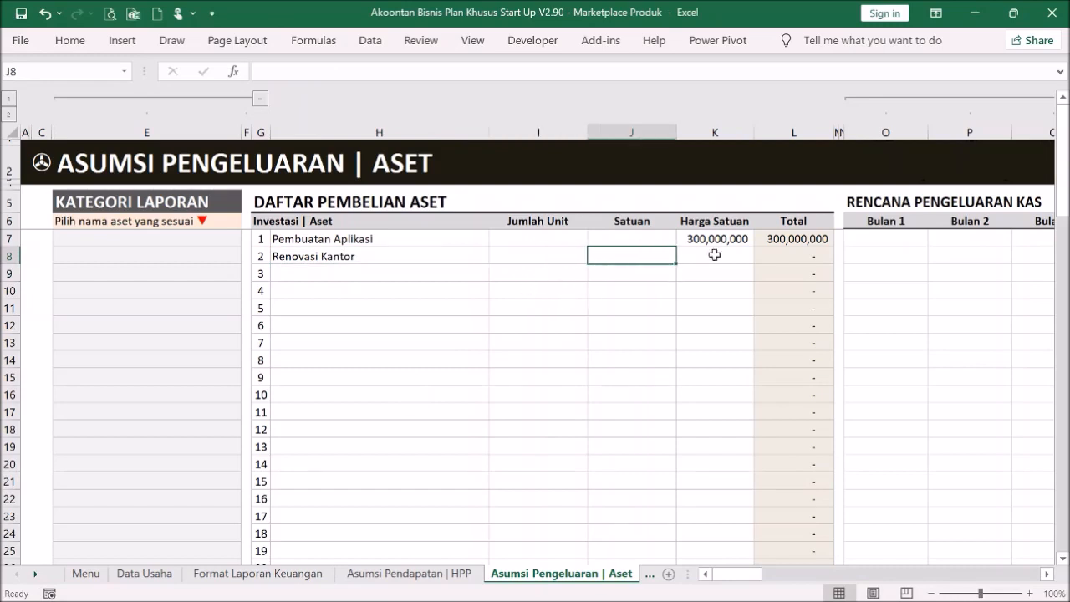
{"action": "left_click", "coordinate": [739, 257]}
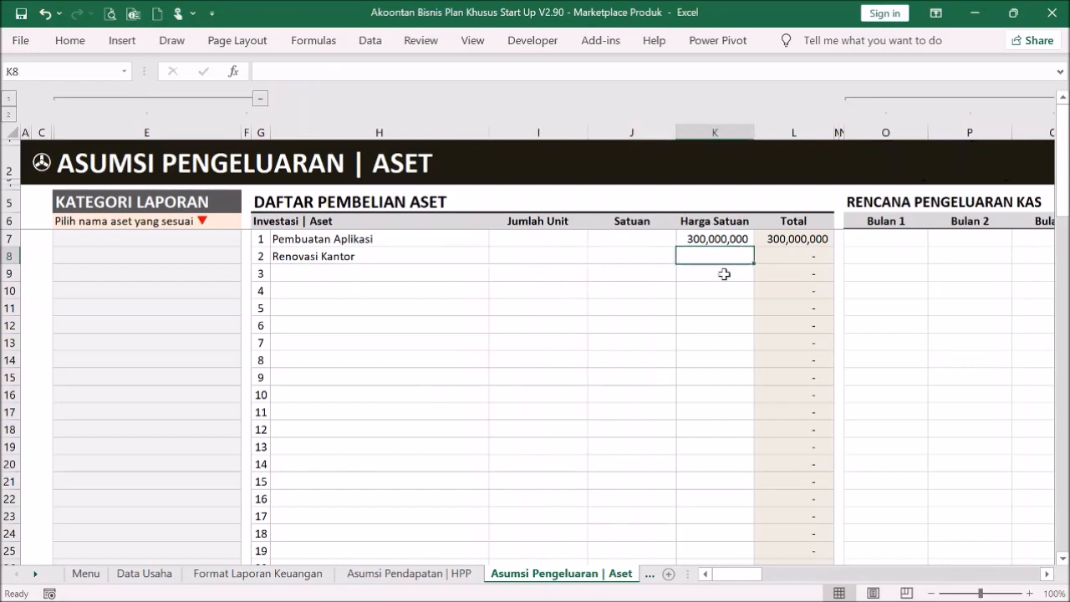
{"action": "type", "text": "2"}
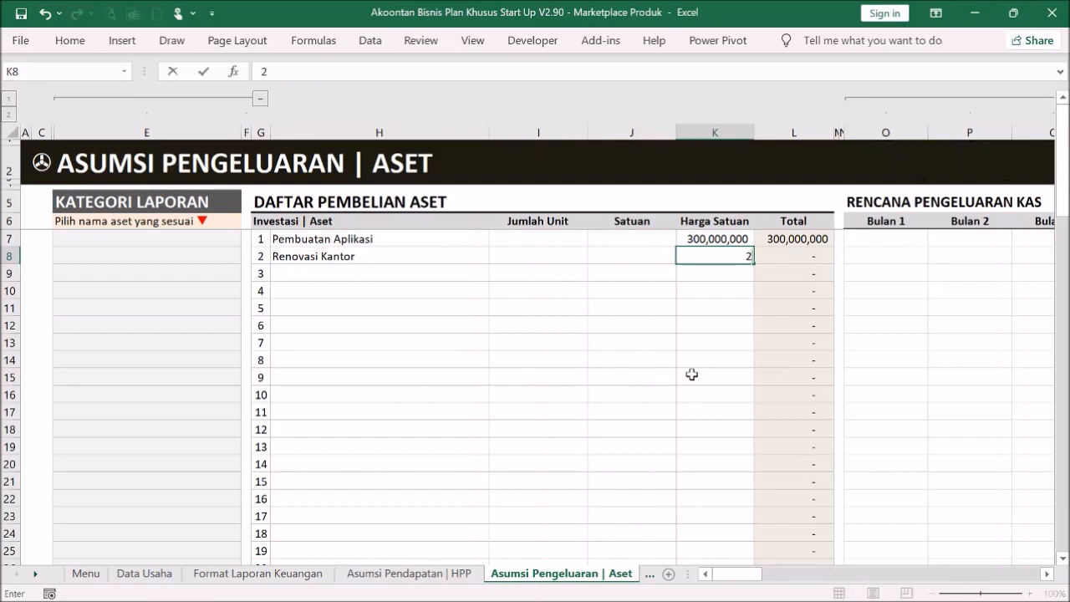
{"action": "type", "text": "00,000,000"}
{"action": "key", "text": "Return"}
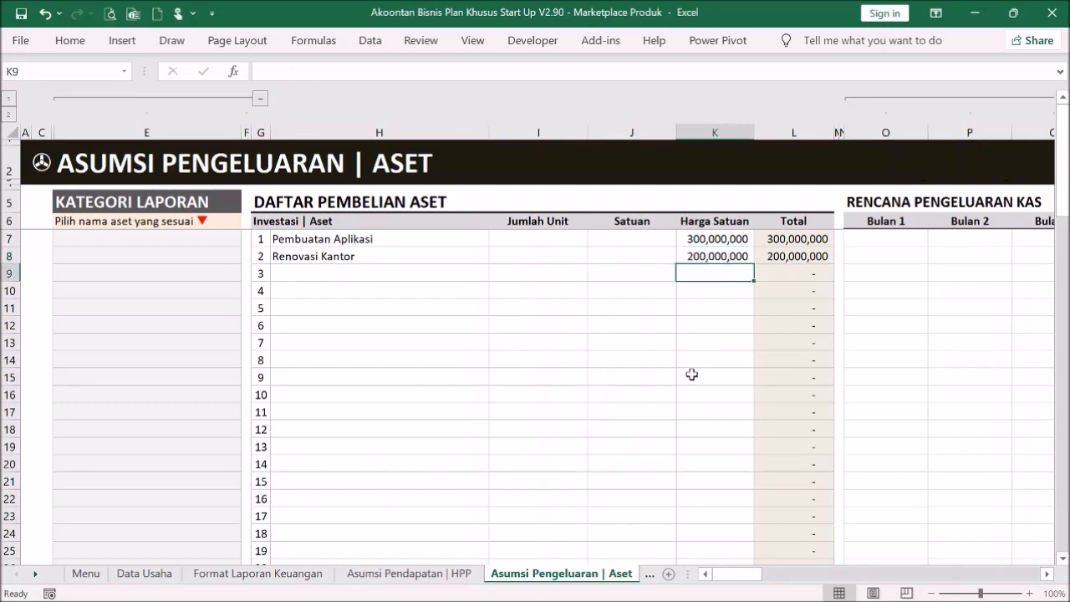
- Add Komputer as the third asset with a Jumlah Unit of 10
{"action": "left_click", "coordinate": [336, 274]}
{"action": "type", "text": "Kompute"}
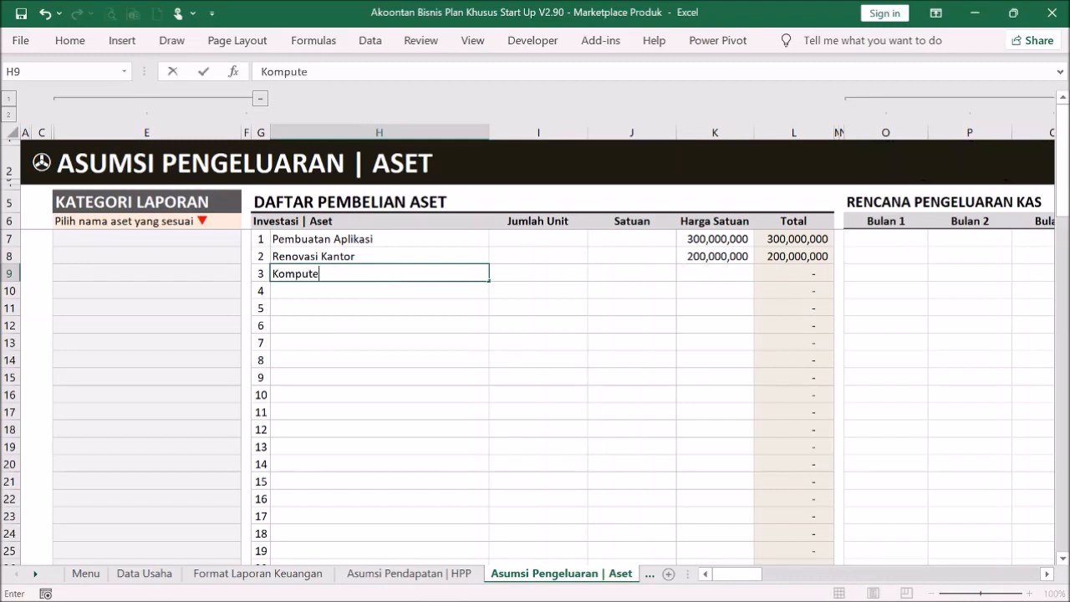
{"action": "type", "text": "r"}
{"action": "key", "text": "Return"}
{"action": "left_click", "coordinate": [540, 273]}
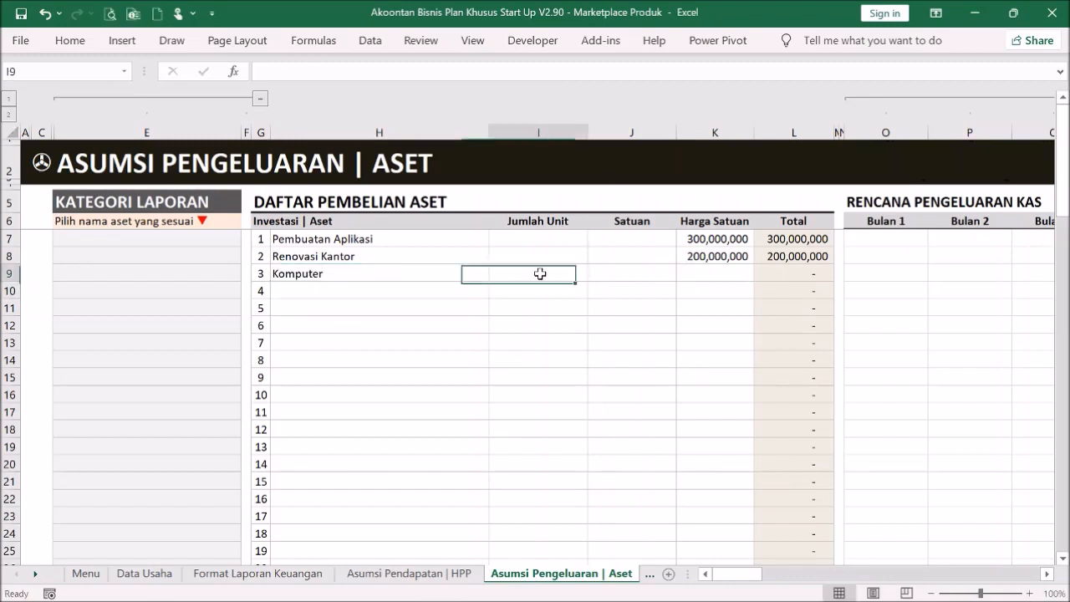
{"action": "type", "text": "1"}
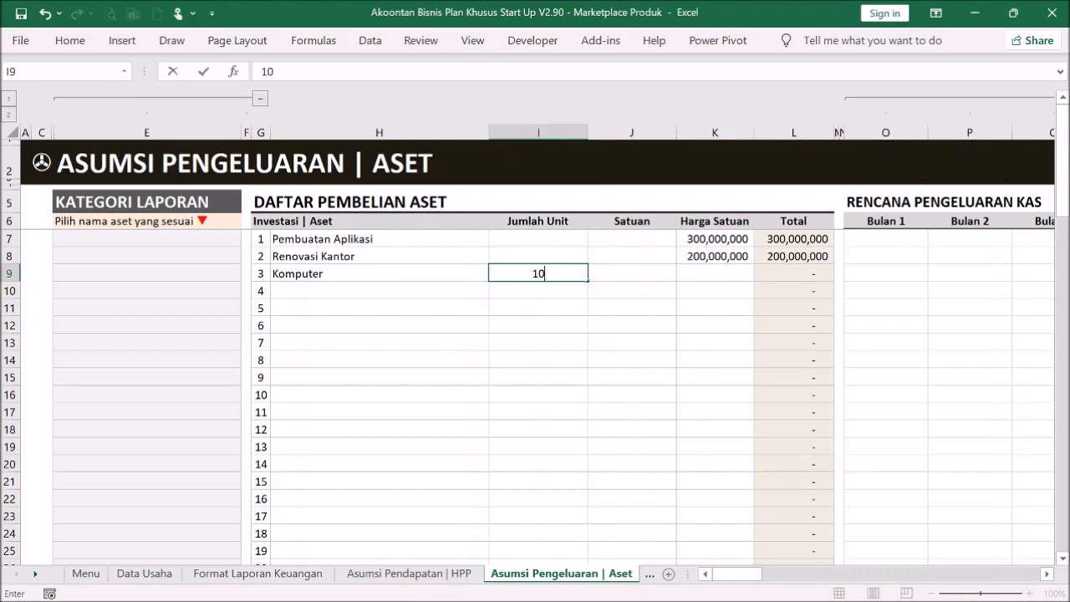
{"action": "type", "text": "0"}
{"action": "key", "text": "Return"}
{"action": "left_click", "coordinate": [633, 261]}
{"action": "left_click", "coordinate": [638, 274]}
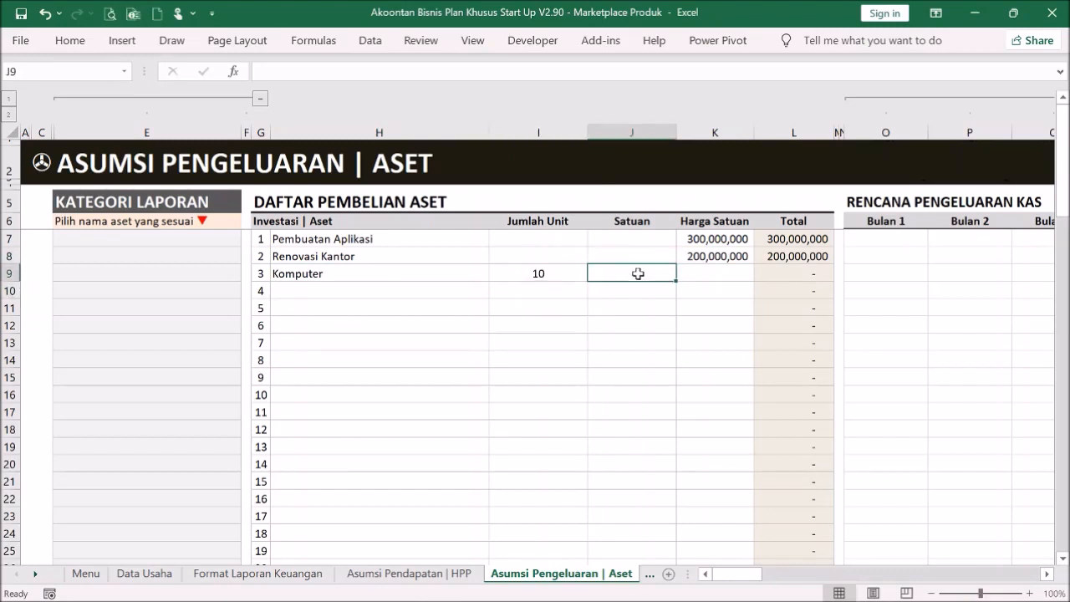
{"action": "type", "text": "15000000"}
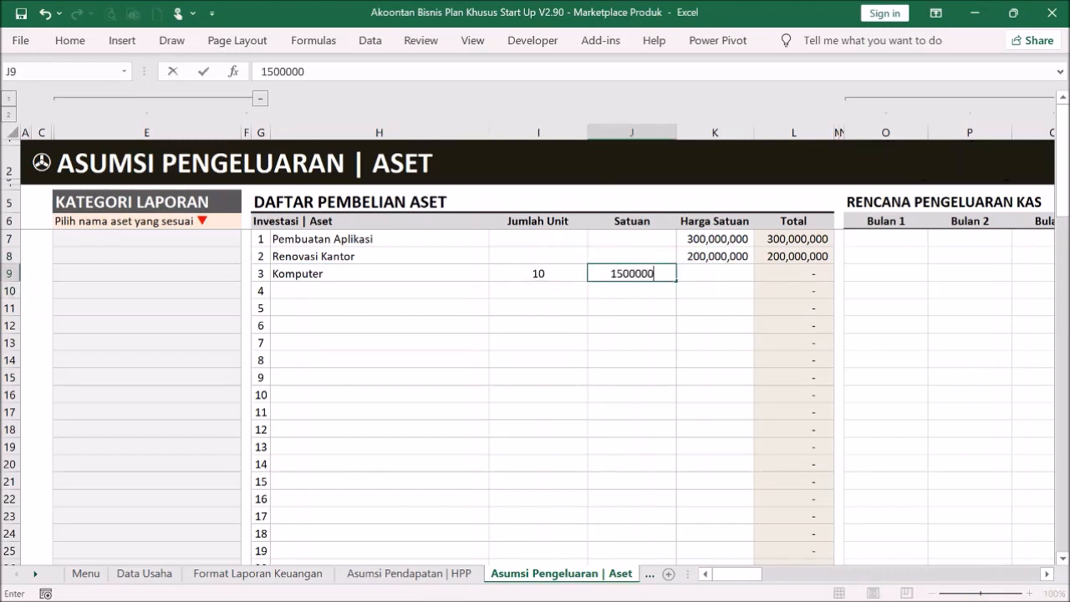
{"action": "key", "text": "Return"}
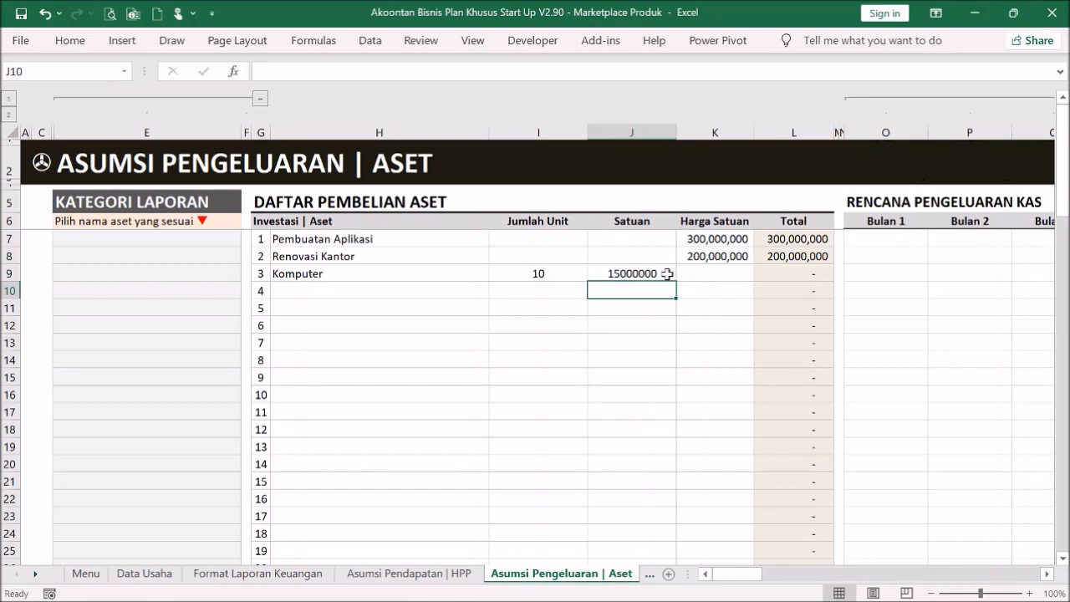
- Set the Komputer row's Satuan to Set and its Harga Satuan to 15,000,000
{"action": "left_click", "coordinate": [602, 269]}
{"action": "type", "text": "Set"}
{"action": "key", "text": "Return"}
{"action": "left_click", "coordinate": [708, 275]}
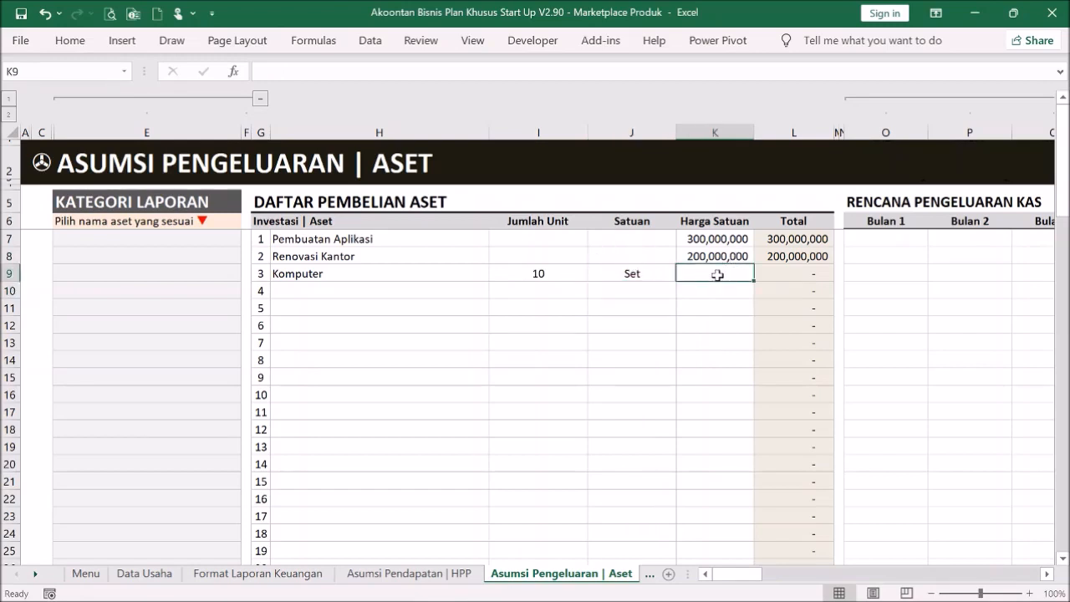
{"action": "type", "text": "15,000,000"}
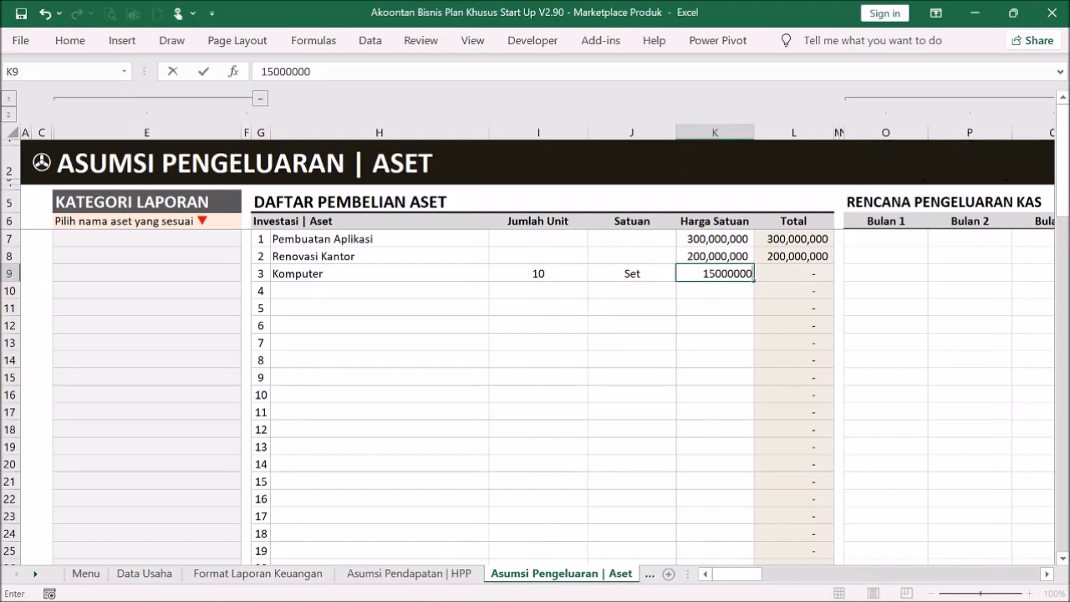
{"action": "key", "text": "Return"}
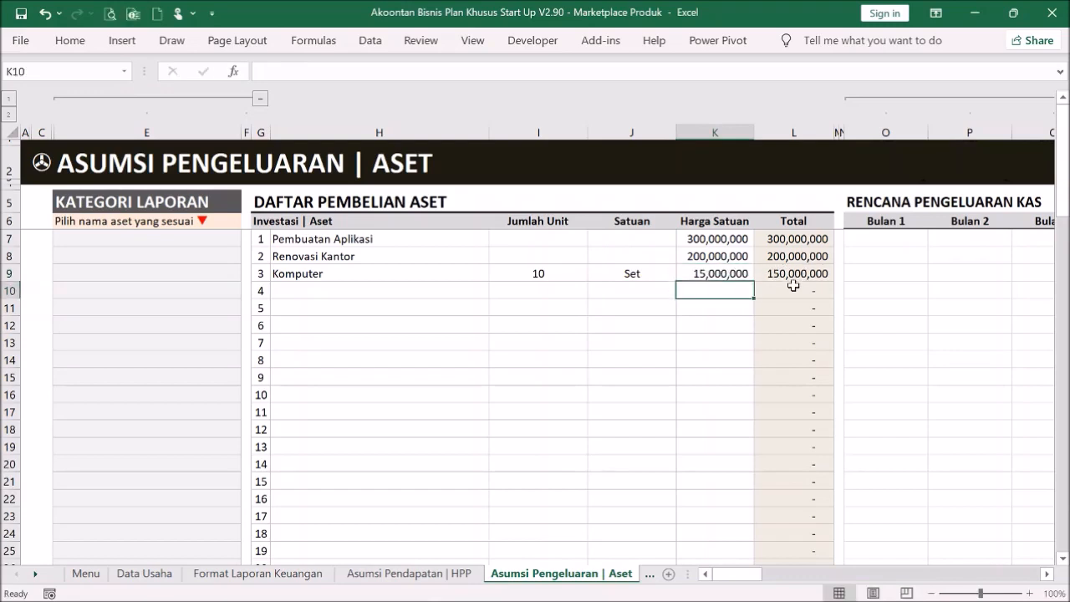
- Add Meja Kursi and Printer as the fourth and fifth assets in the Daftar Pembelian Aset
{"action": "left_click", "coordinate": [721, 270]}
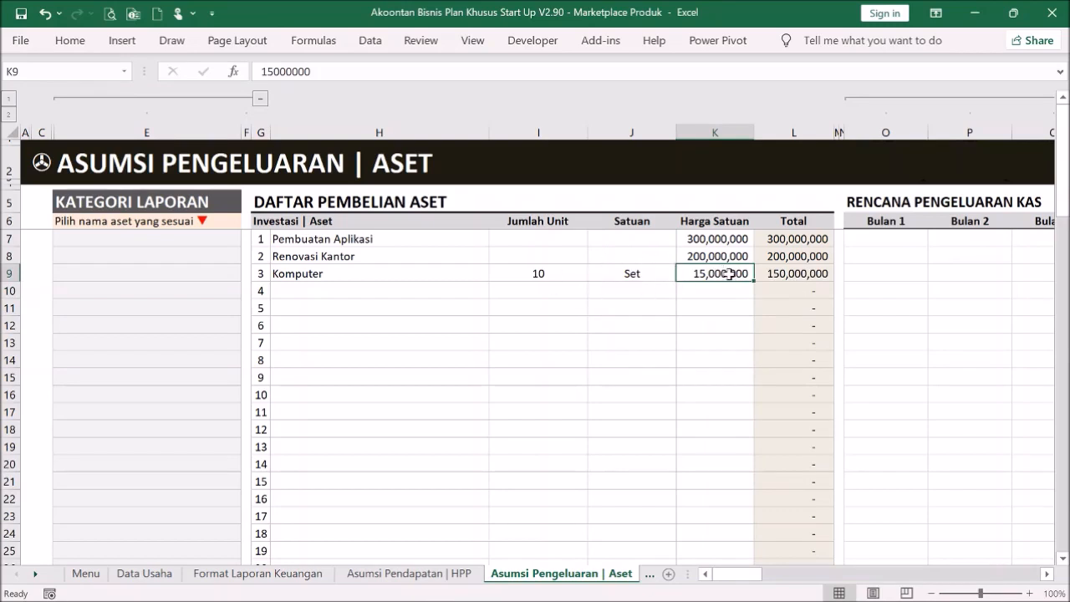
{"action": "left_click", "coordinate": [330, 291]}
{"action": "type", "text": "Meja Kursi"}
{"action": "key", "text": "Return"}
{"action": "type", "text": "Printer"}
{"action": "key", "text": "Return"}
- Set the Harga Satuan of Meja Kursi to 5,000,000
{"action": "left_click", "coordinate": [729, 287]}
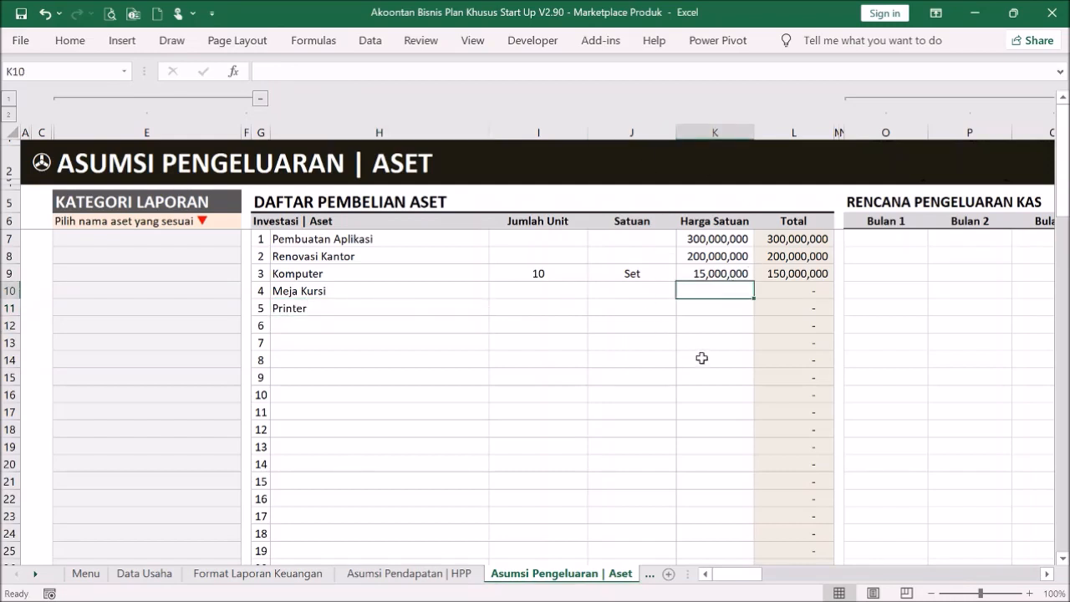
{"action": "type", "text": "5,000,"}
{"action": "type", "text": "000000"}
{"action": "key", "text": "Return"}
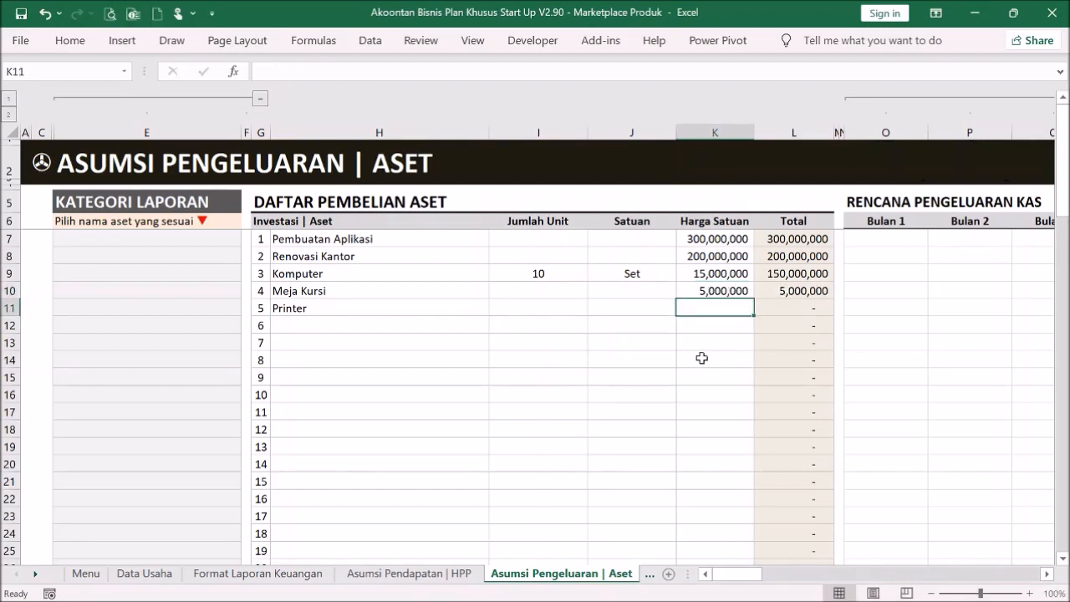
- Complete the Printer row with a Jumlah Unit of 2, Satuan Unit and a Harga Satuan of 2,000,000
{"action": "left_click", "coordinate": [573, 304]}
{"action": "type", "text": "2"}
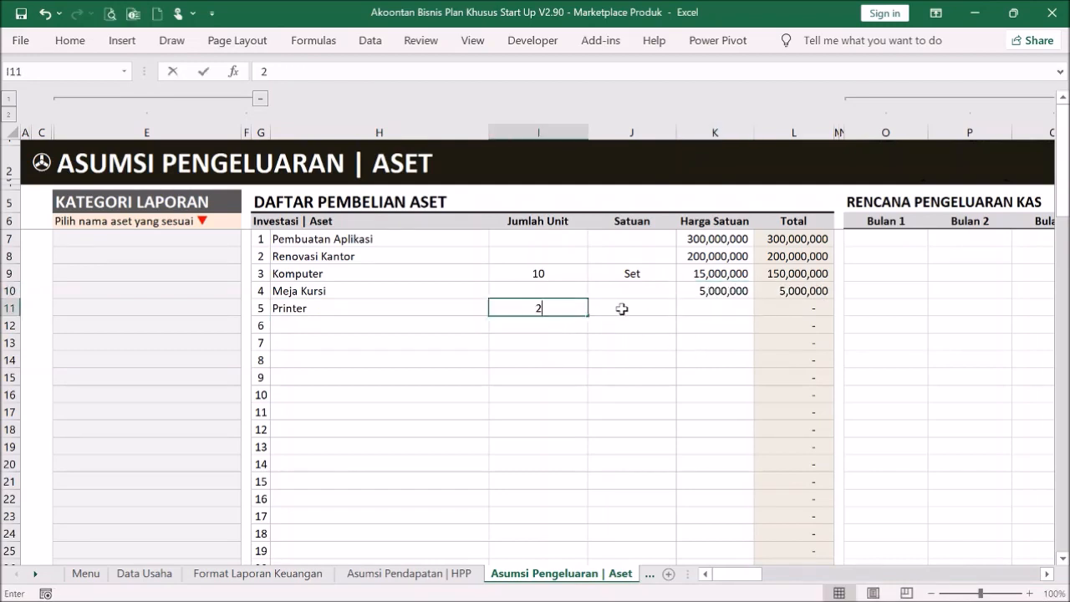
{"action": "left_click", "coordinate": [623, 307]}
{"action": "type", "text": "Unit"}
{"action": "key", "text": "Return"}
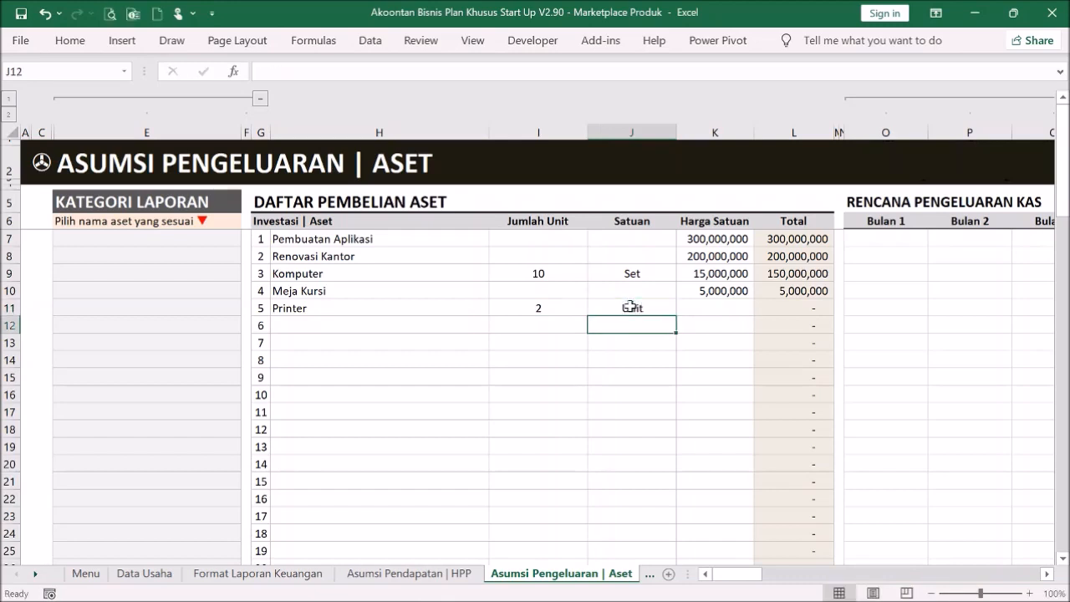
{"action": "left_click", "coordinate": [719, 310]}
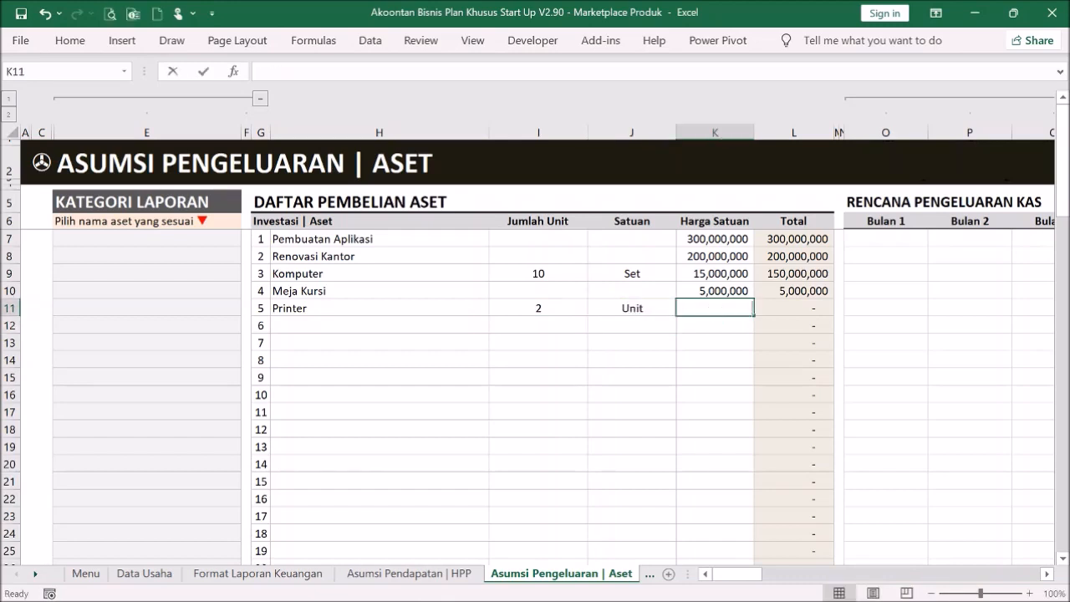
{"action": "type", "text": "2,000,000"}
{"action": "key", "text": "Return"}
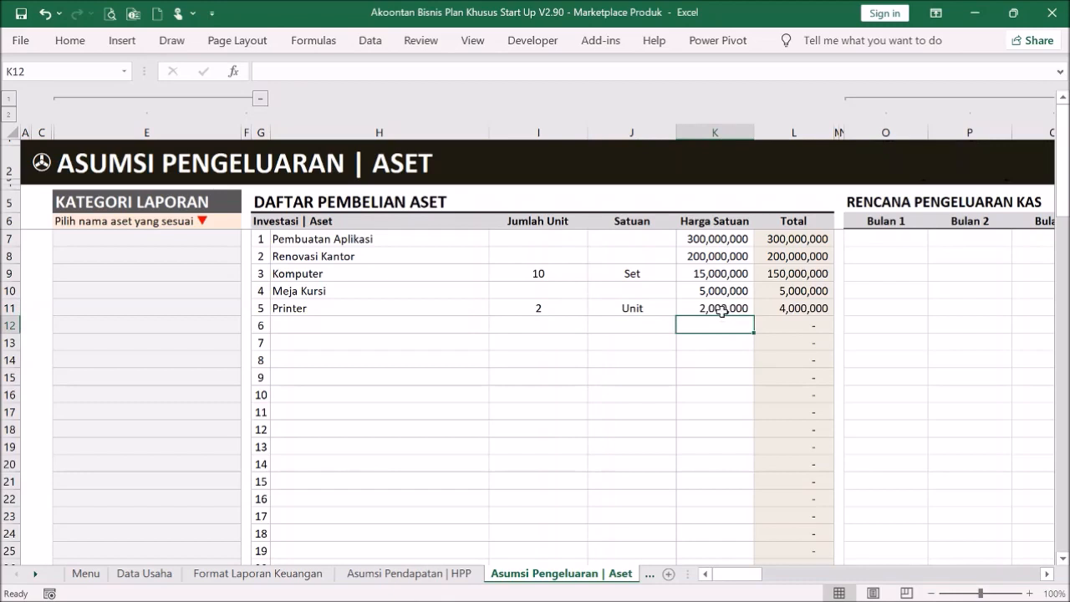
- Assign the report category Aplikasi - Peralatan - Infrastruktur TI to Pembuatan Aplikasi and Tanah dan Bangunan to Renovasi Kantor
{"action": "left_click", "coordinate": [218, 243]}
{"action": "left_click", "coordinate": [247, 240]}
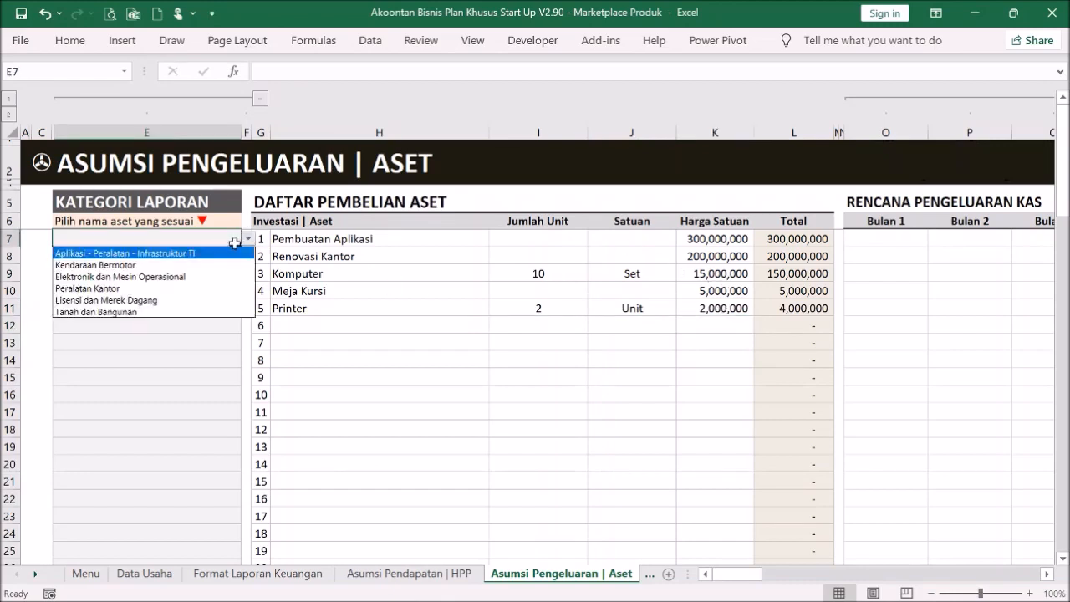
{"action": "left_click", "coordinate": [220, 253]}
{"action": "left_click", "coordinate": [216, 256]}
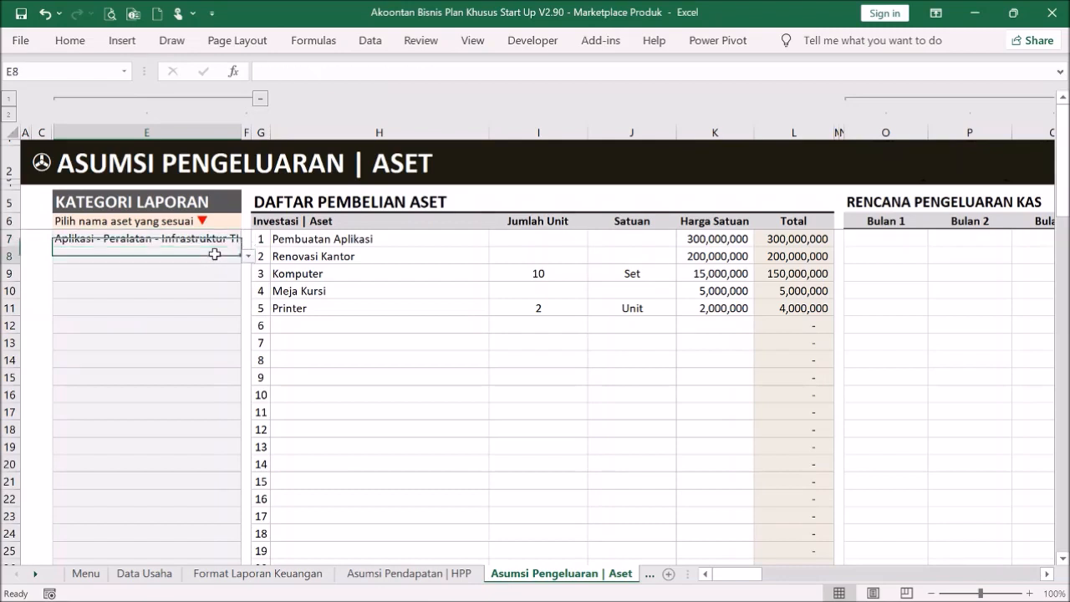
{"action": "left_click", "coordinate": [248, 256]}
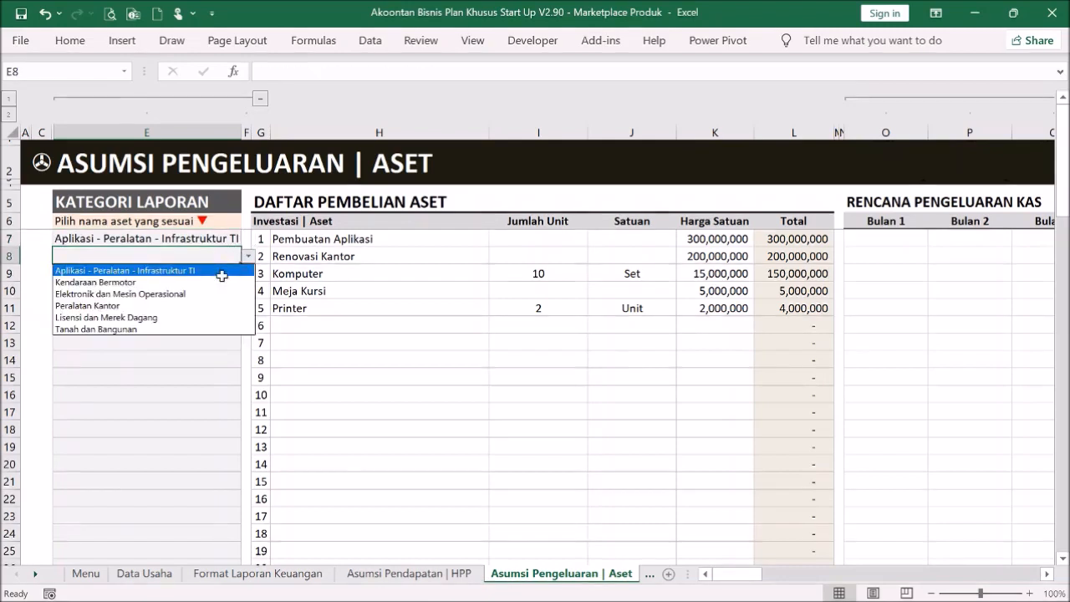
{"action": "left_click", "coordinate": [191, 327]}
- Assign the report category Elektronik dan Mesin Operasional to Komputer and Peralatan Kantor to Meja Kursi
{"action": "left_click", "coordinate": [220, 275]}
{"action": "left_click", "coordinate": [247, 274]}
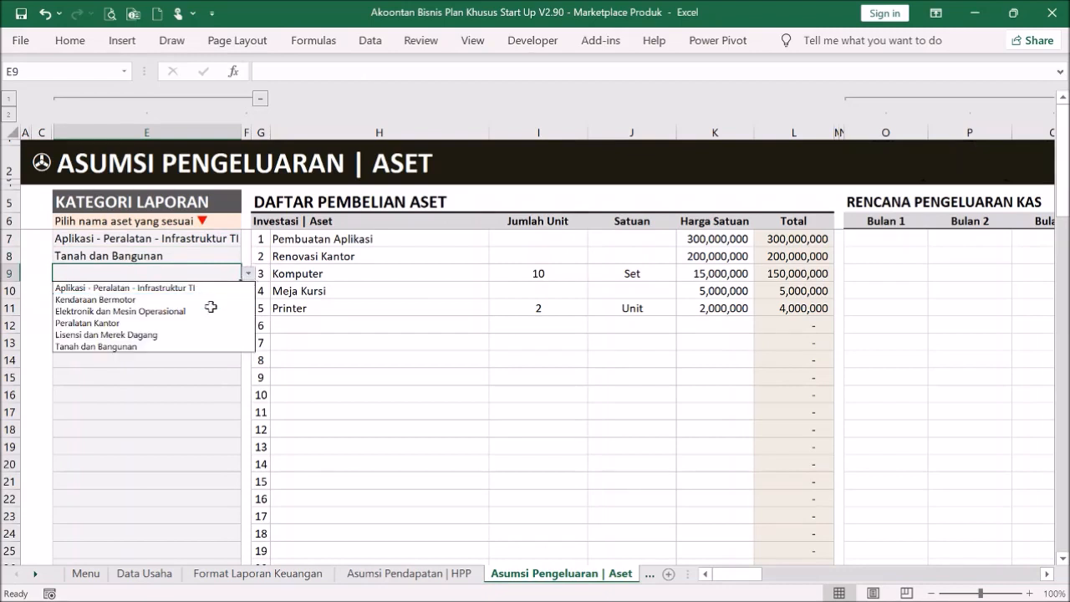
{"action": "left_click", "coordinate": [207, 310]}
{"action": "left_click", "coordinate": [222, 291]}
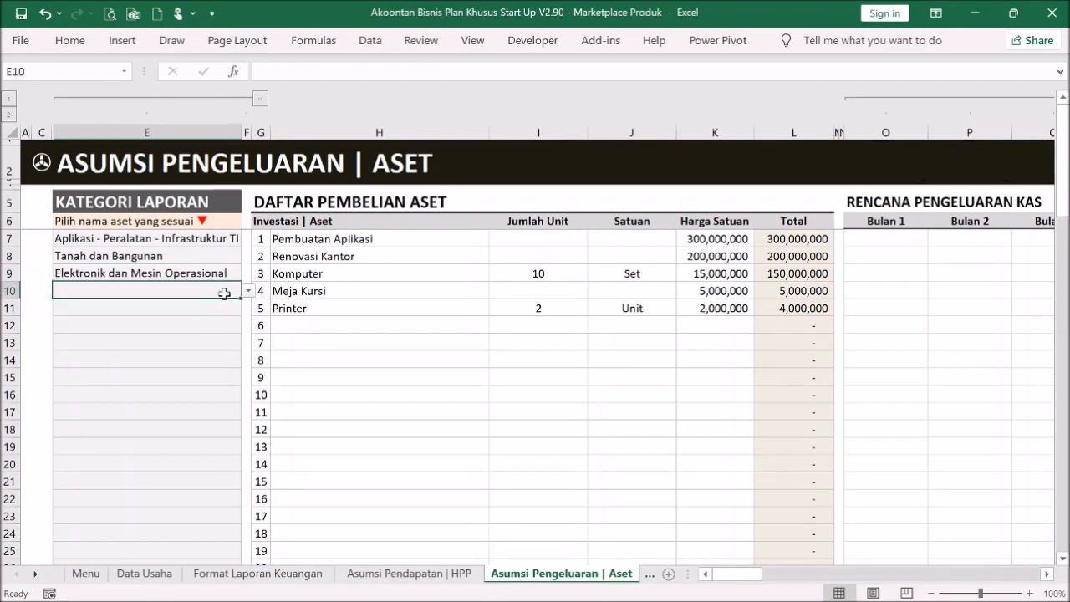
{"action": "left_click", "coordinate": [248, 291]}
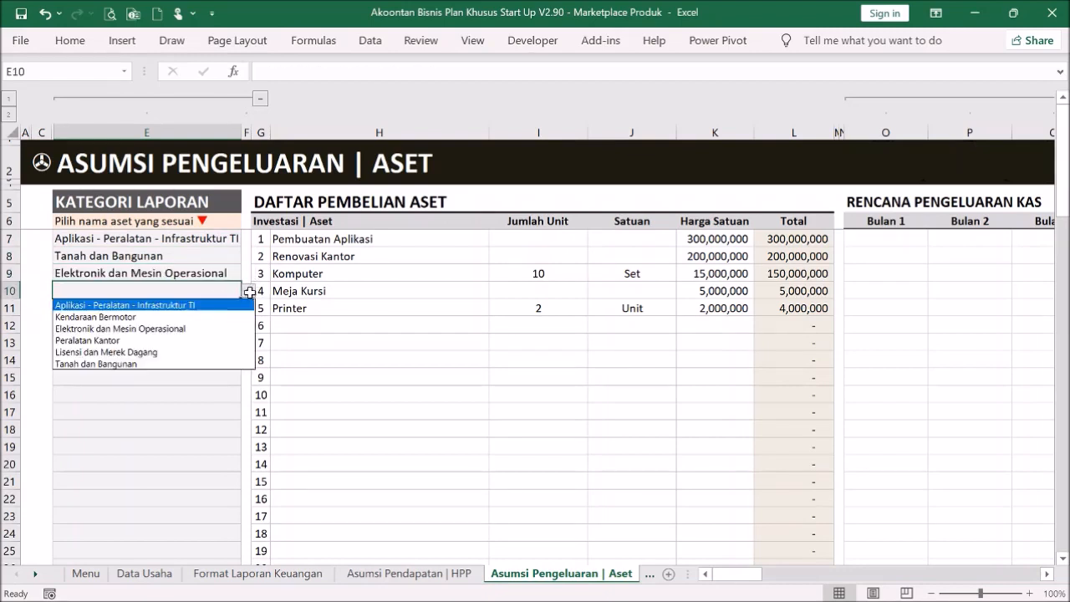
{"action": "left_click", "coordinate": [208, 338]}
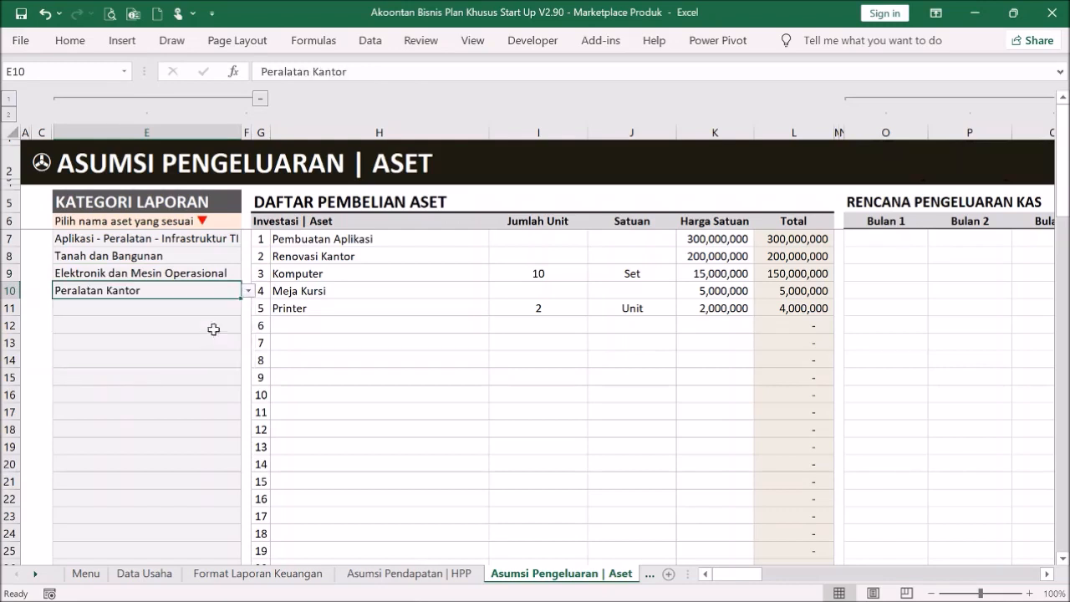
- Assign the report category Elektronik dan Mesin Operasional to the Printer row
{"action": "left_click", "coordinate": [228, 310]}
{"action": "left_click", "coordinate": [248, 308]}
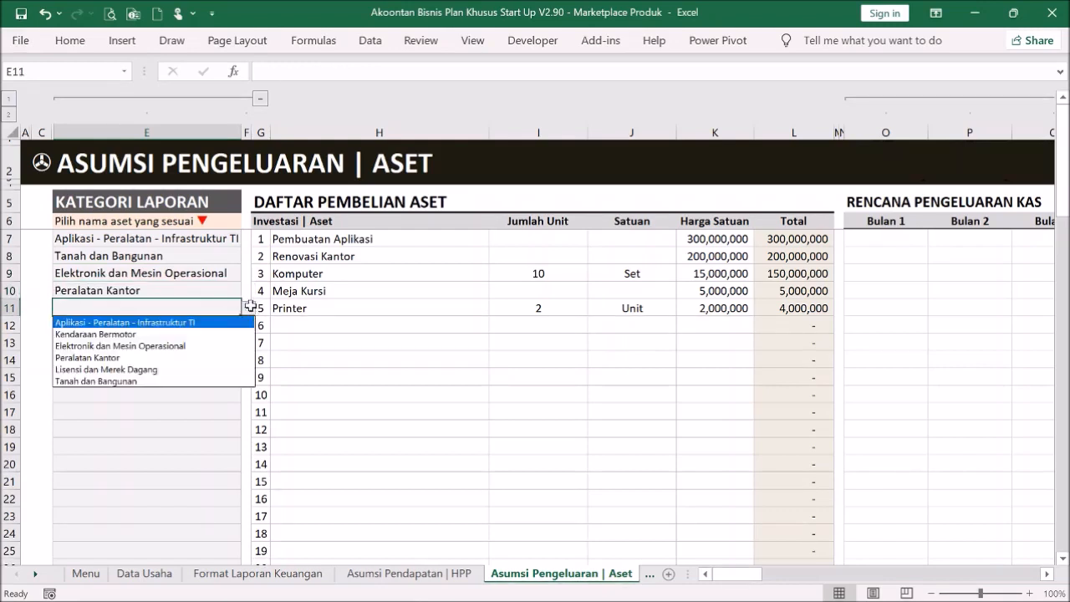
{"action": "left_click", "coordinate": [215, 346]}
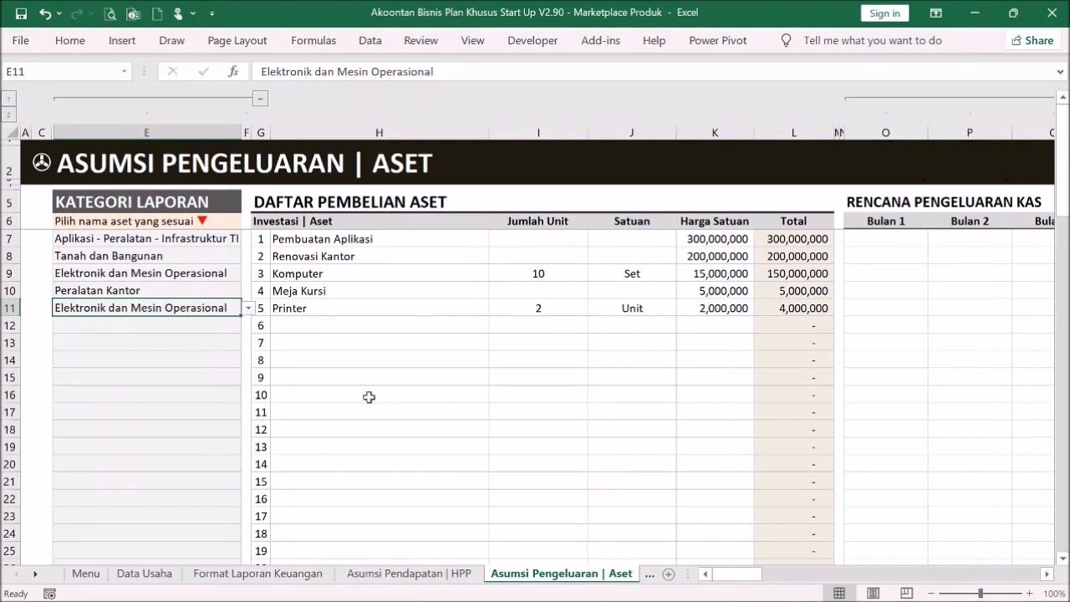
{"action": "left_click", "coordinate": [754, 573]}
{"action": "left_click", "coordinate": [207, 239]}
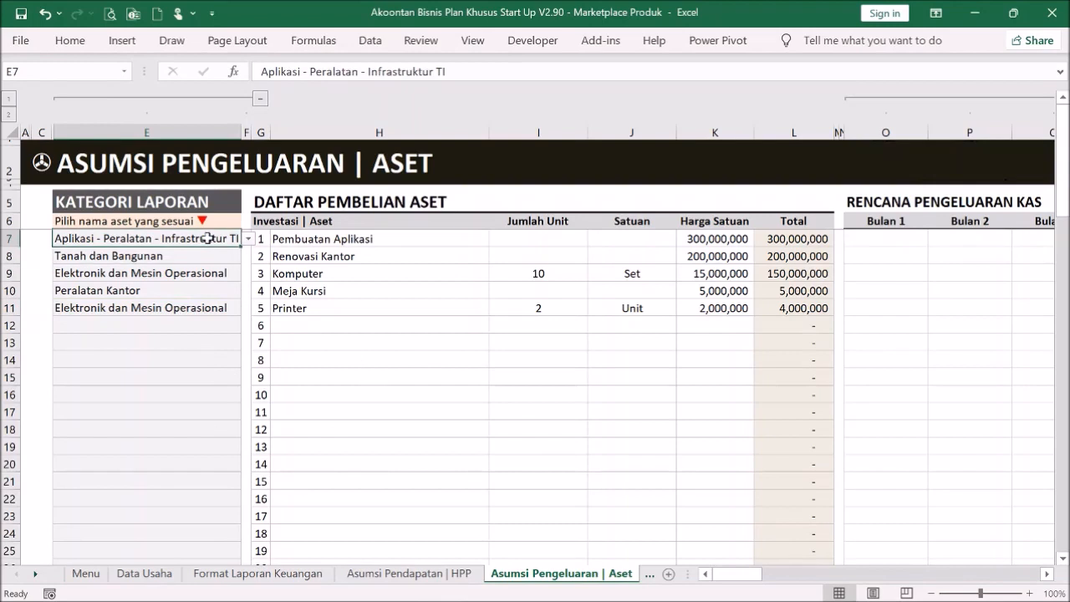
{"action": "left_click", "coordinate": [335, 272]}
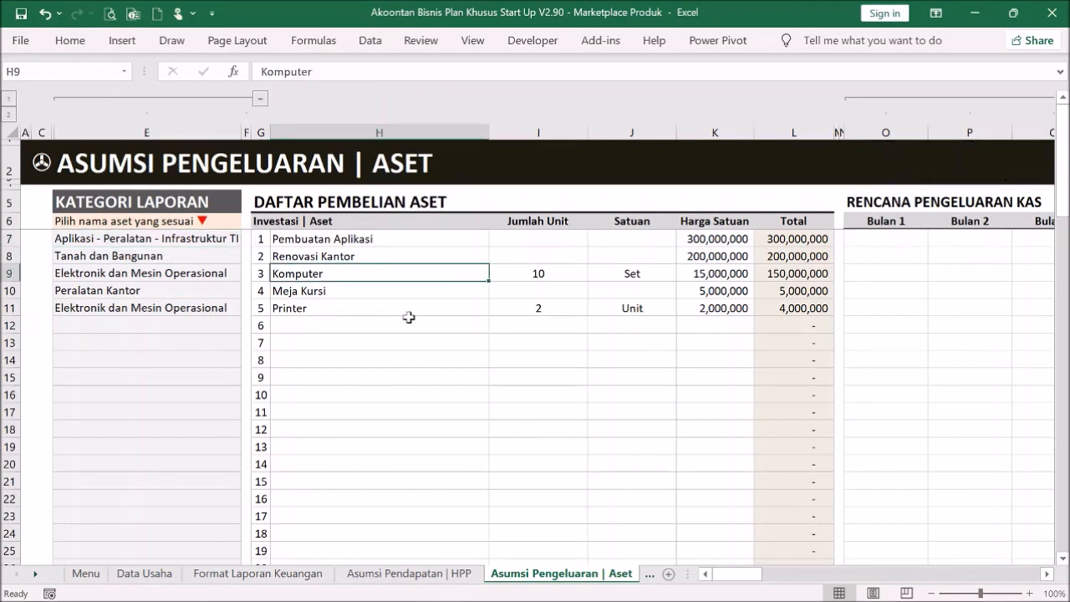
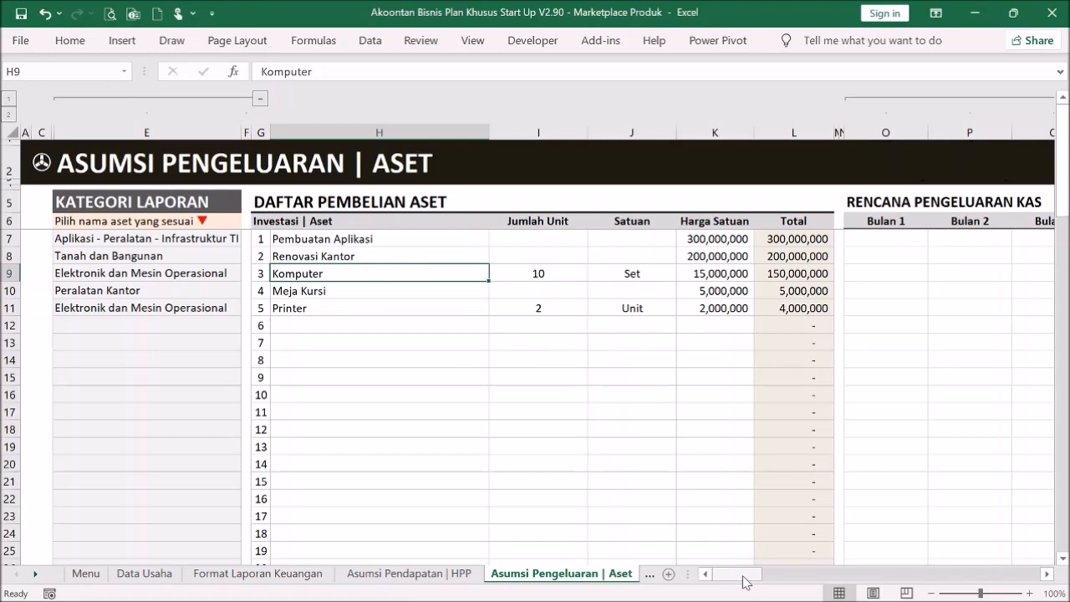
- Copy the Total amounts of all five assets into Bulan 1 of the Rencana Pengeluaran Kas as values only
{"action": "mouse_move", "coordinate": [743, 577]}
{"action": "left_mouse_down"}
{"action": "mouse_move", "coordinate": [782, 578]}
{"action": "mouse_move", "coordinate": [761, 577]}
{"action": "left_mouse_up"}
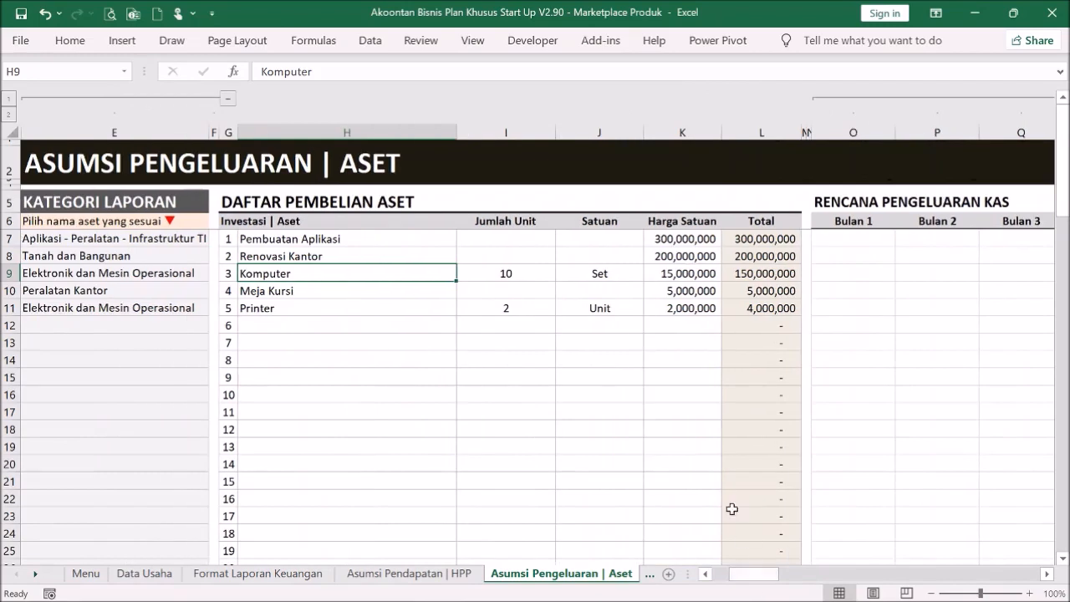
{"action": "left_click", "coordinate": [678, 236]}
{"action": "left_click_drag", "start_coordinate": [678, 236], "coordinate": [695, 306]}
{"action": "left_click_drag", "start_coordinate": [748, 238], "coordinate": [750, 310]}
{"action": "key", "text": "ctrl+c"}
{"action": "left_click", "coordinate": [853, 240]}
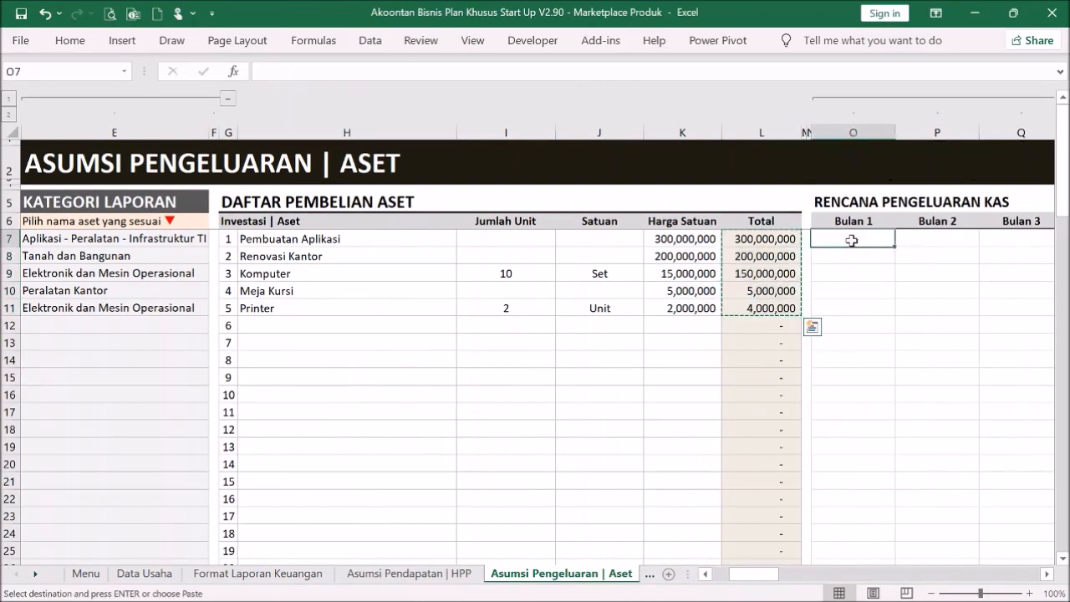
{"action": "right_click", "coordinate": [852, 240]}
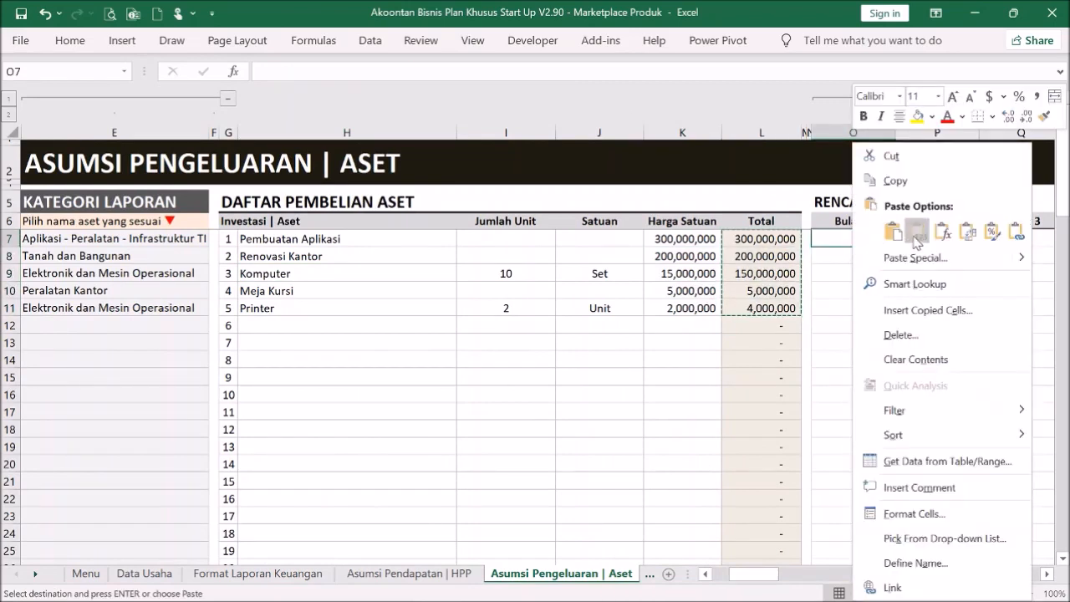
{"action": "left_click", "coordinate": [916, 240]}
{"action": "left_click", "coordinate": [869, 342]}
{"action": "left_click", "coordinate": [853, 273]}
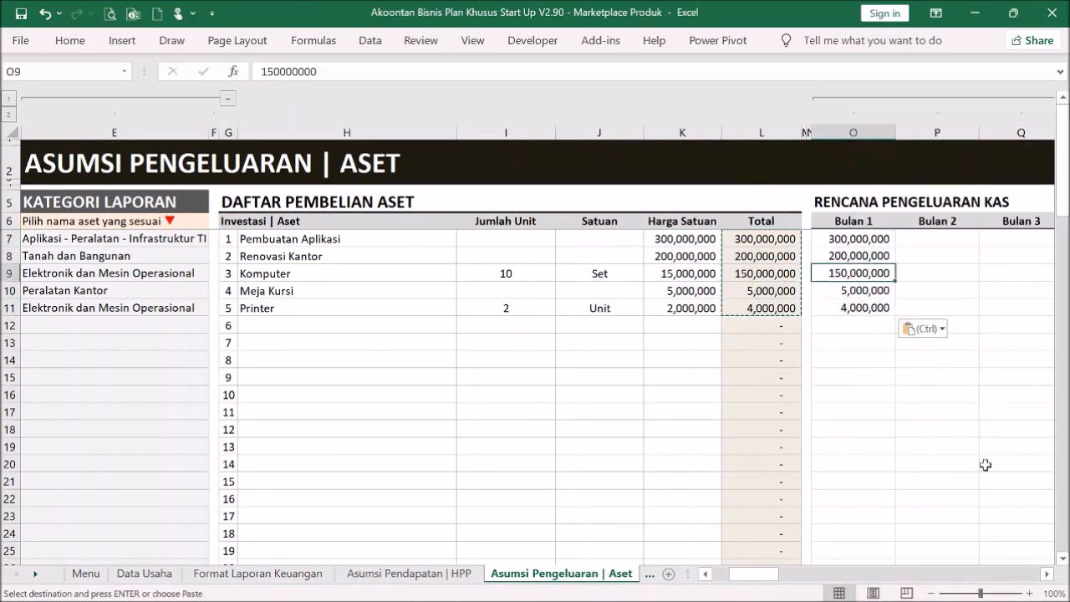
- Spread the Pembuatan Aplikasi payment over Bulan 1, Bulan 2 and Bulan 3 at 100,000,000 each
{"action": "left_click", "coordinate": [1045, 575]}
{"action": "left_click", "coordinate": [660, 239]}
{"action": "type", "text": "100,000,000"}
{"action": "key", "text": "Return"}
{"action": "left_click", "coordinate": [660, 239]}
{"action": "key", "text": "ctrl+c"}
{"action": "left_click_drag", "start_coordinate": [717, 241], "coordinate": [806, 240]}
{"action": "key", "text": "Return"}
{"action": "left_click", "coordinate": [925, 321]}
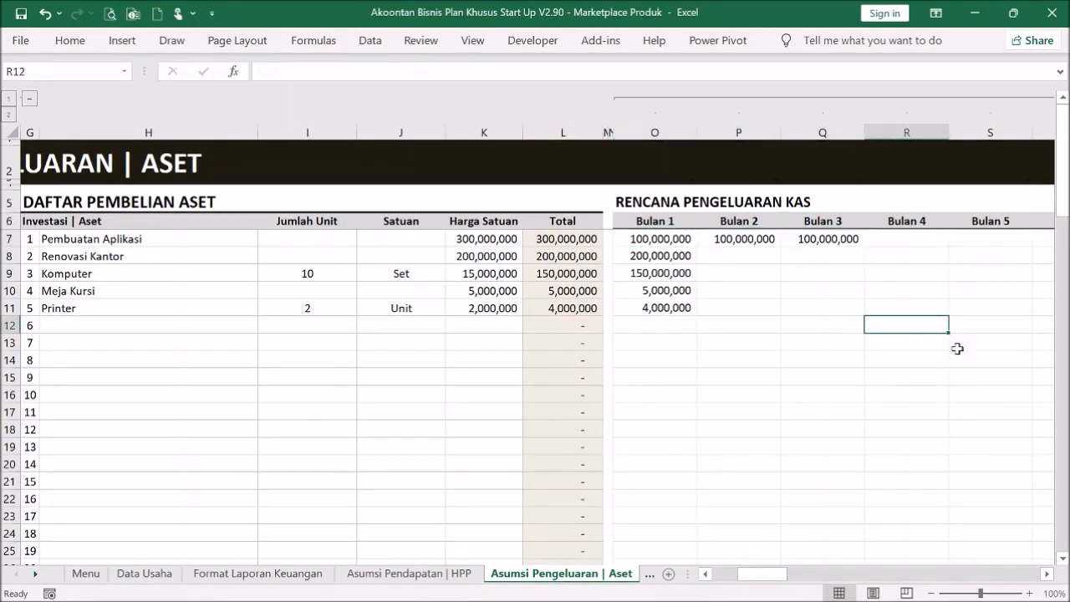
- In the Kalkulator Penyusutan sheet, set the Masa Manfaat of Komputer, Meja Kursi and Printer to 8
{"action": "left_click_drag", "start_coordinate": [762, 574], "coordinate": [732, 574]}
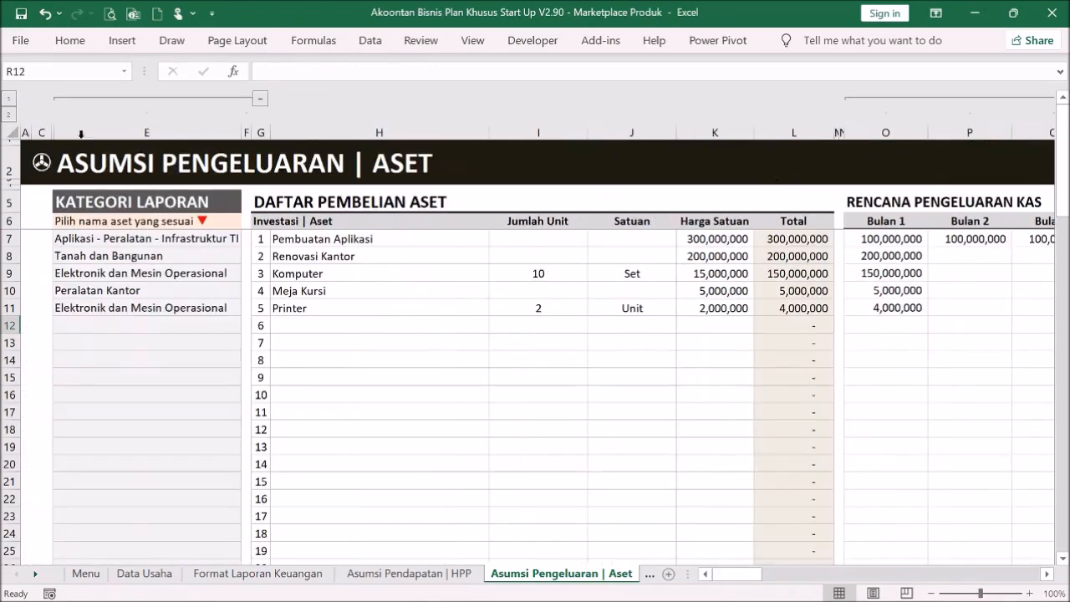
{"action": "left_click", "coordinate": [41, 163]}
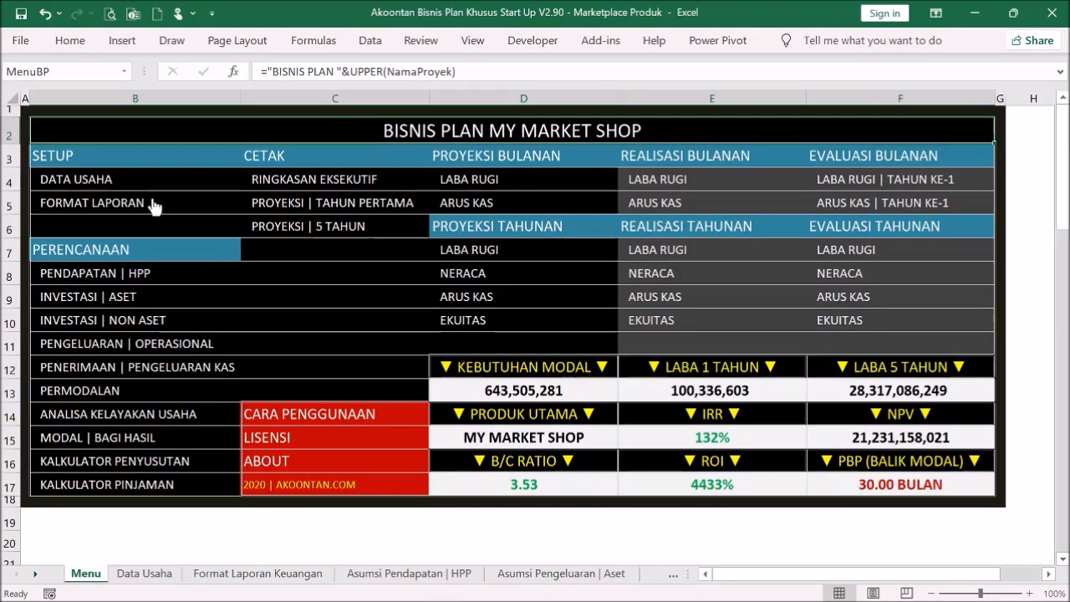
{"action": "left_click", "coordinate": [170, 461]}
{"action": "left_click", "coordinate": [170, 461]}
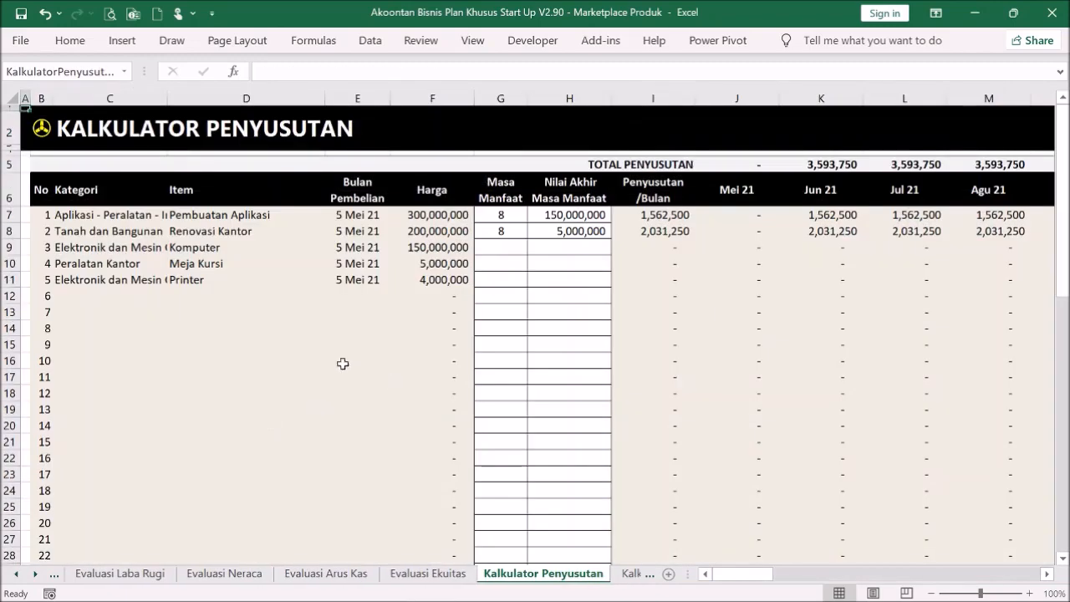
{"action": "left_click", "coordinate": [515, 244]}
{"action": "type", "text": "8"}
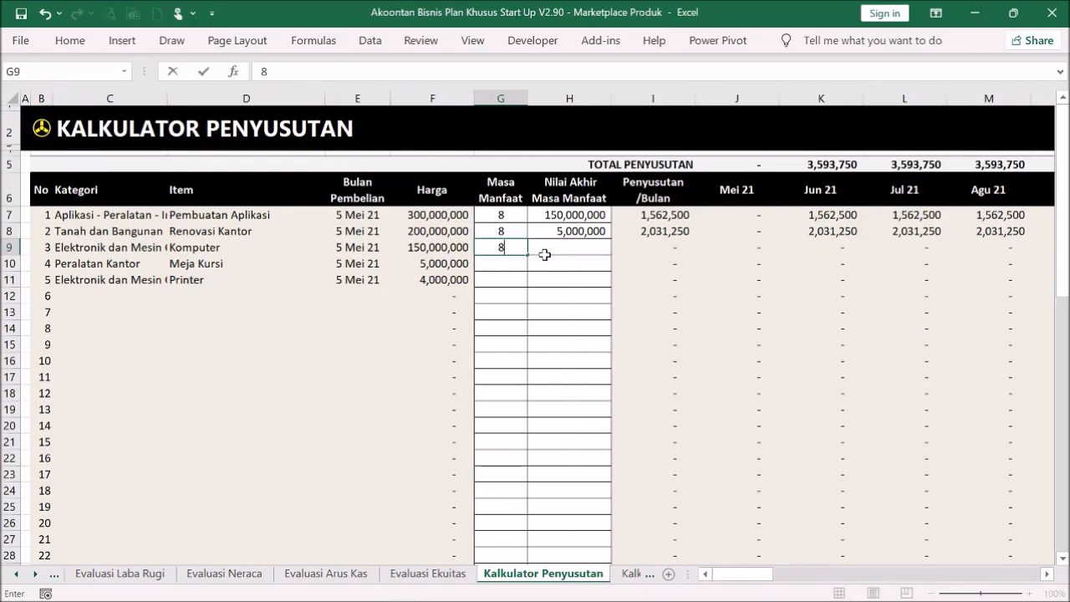
{"action": "key", "text": "Return"}
{"action": "type", "text": "8"}
{"action": "key", "text": "Return"}
{"action": "type", "text": "8"}
{"action": "key", "text": "Return"}
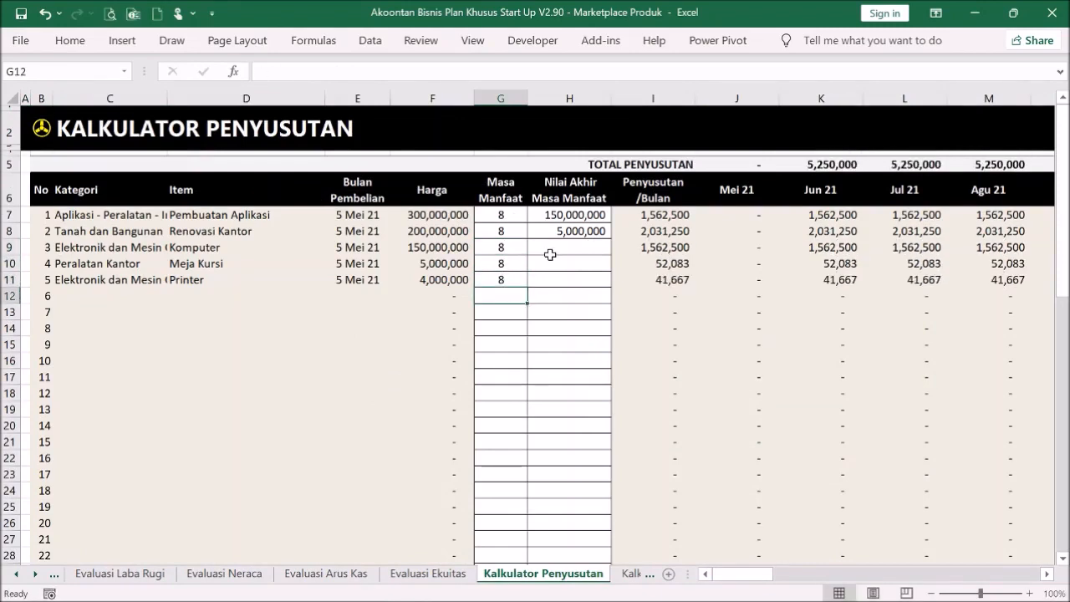
- Set the Nilai Akhir Masa Manfaat of Komputer, Meja Kursi and Printer to 0
{"action": "left_click", "coordinate": [559, 249]}
{"action": "type", "text": "0"}
{"action": "key", "text": "Return"}
{"action": "type", "text": "0"}
{"action": "key", "text": "Return"}
{"action": "type", "text": "0"}
{"action": "key", "text": "Return"}
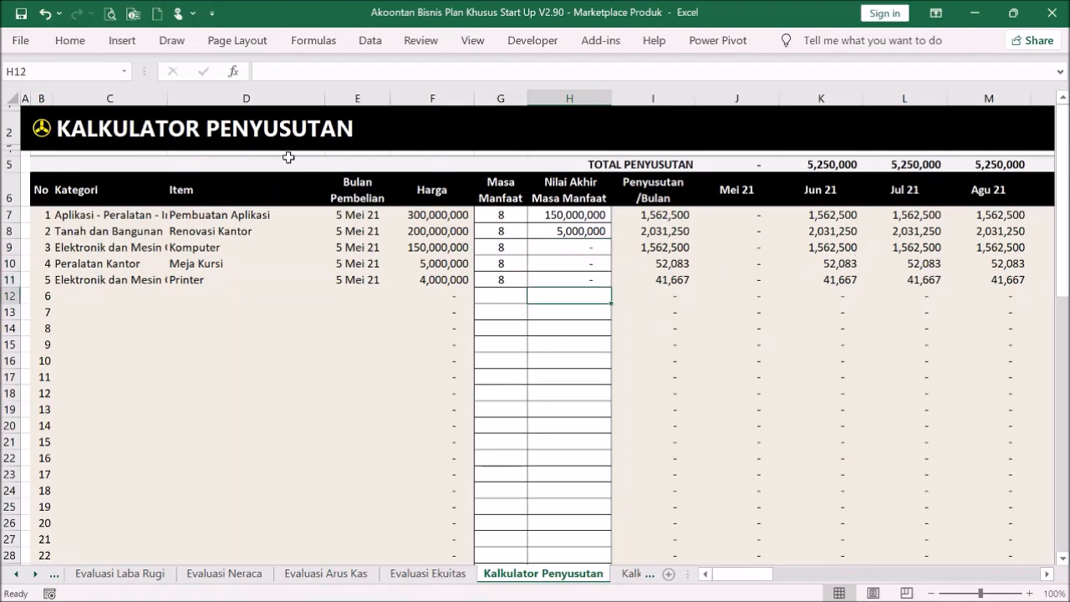
- Review the depreciation expenses and net profit in the monthly Proyeksi Laba Rugi
{"action": "left_click", "coordinate": [42, 132]}
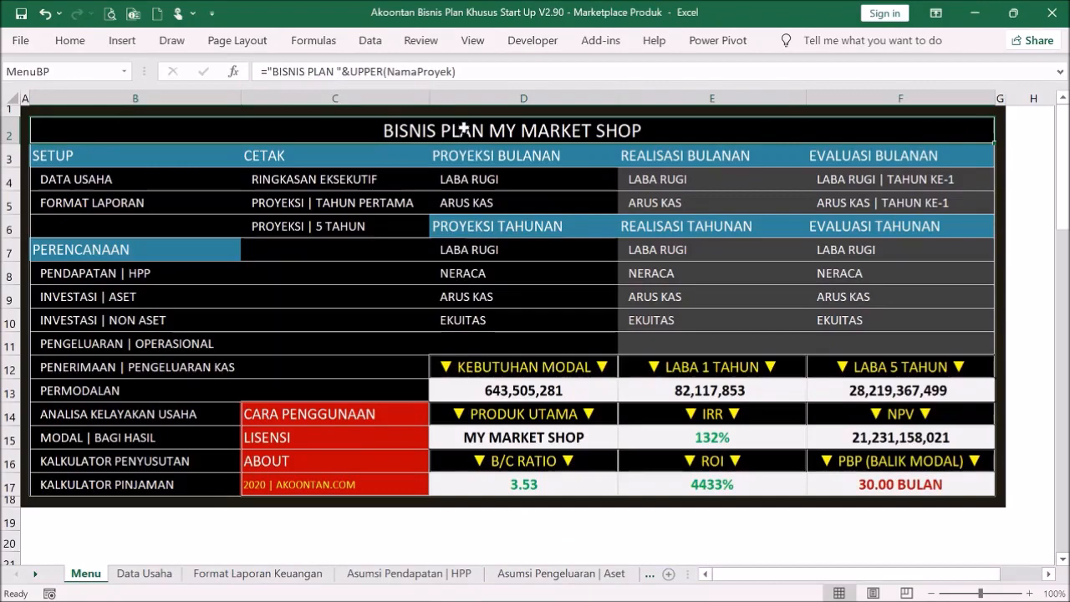
{"action": "left_click", "coordinate": [507, 186]}
{"action": "scroll", "coordinate": [535, 284], "scroll_direction": "down", "scroll_amount": 8}
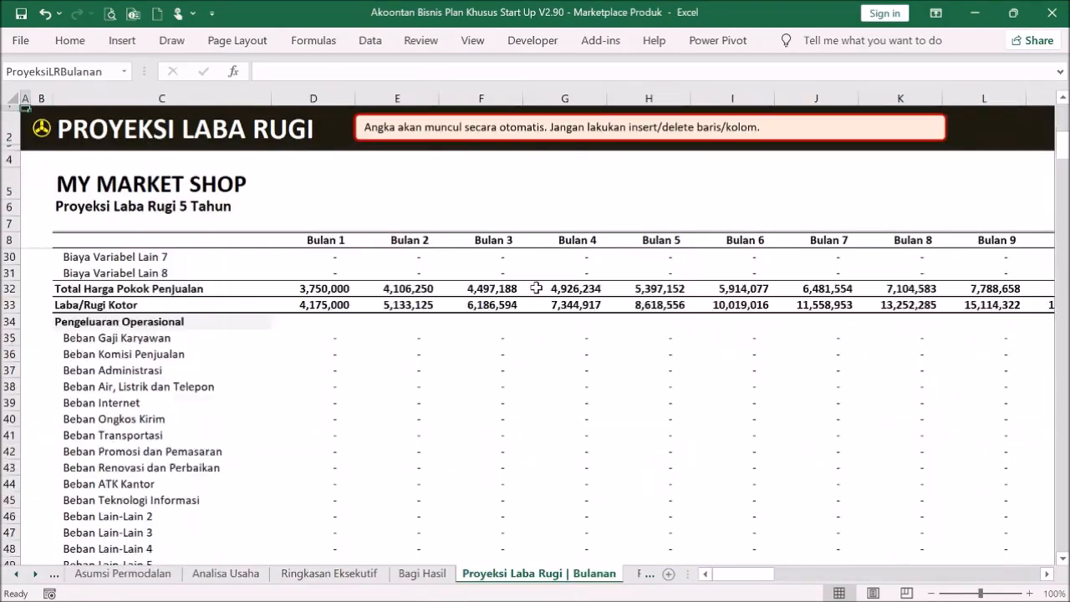
{"action": "scroll", "coordinate": [533, 282], "scroll_direction": "down", "scroll_amount": 7}
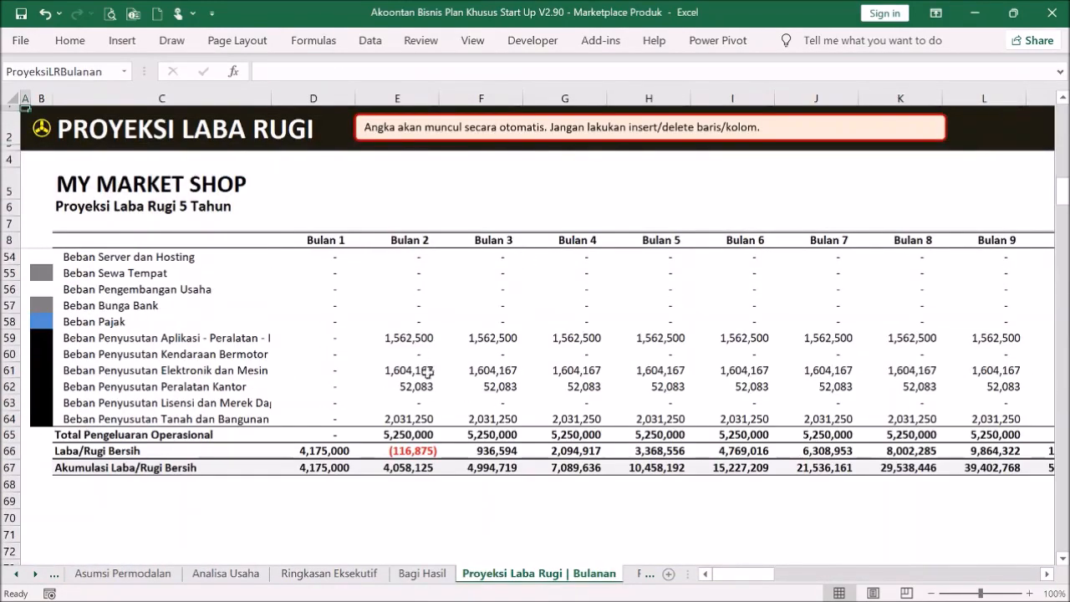
{"action": "scroll", "coordinate": [427, 361], "scroll_direction": "up", "scroll_amount": 15}
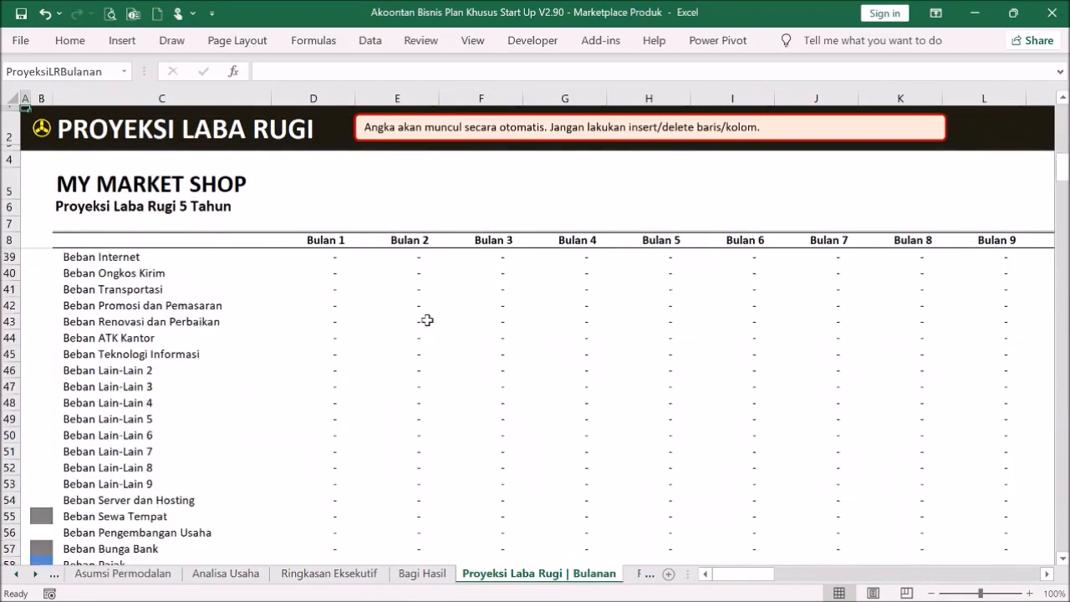
{"action": "left_click", "coordinate": [41, 130]}
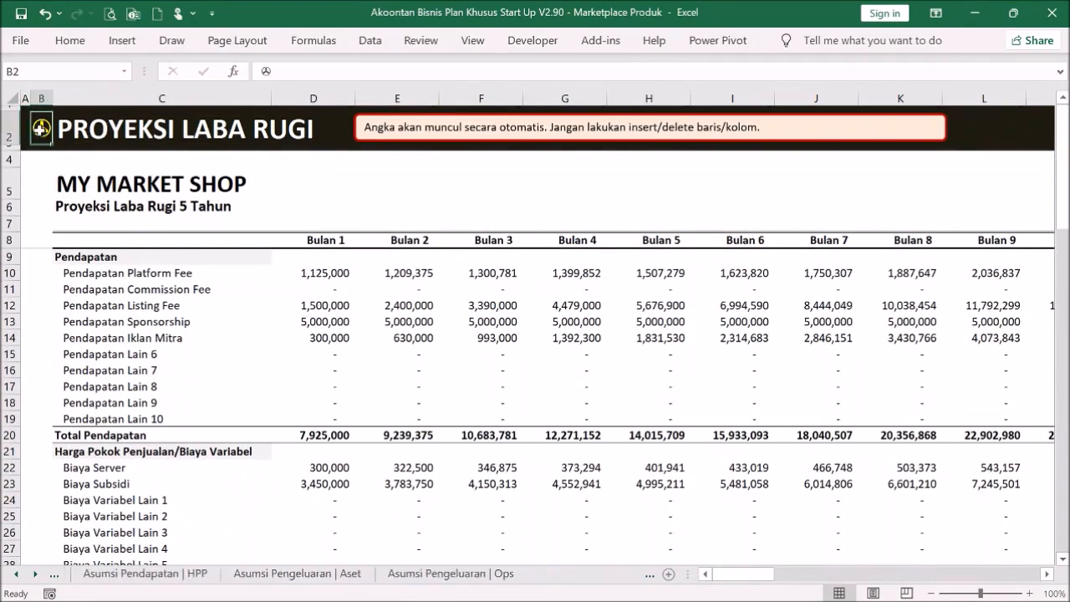
- Check the monthly asset investment spending and total capital requirement on the Penerimaan | Pengeluaran Kas sheet
{"action": "left_click", "coordinate": [130, 299]}
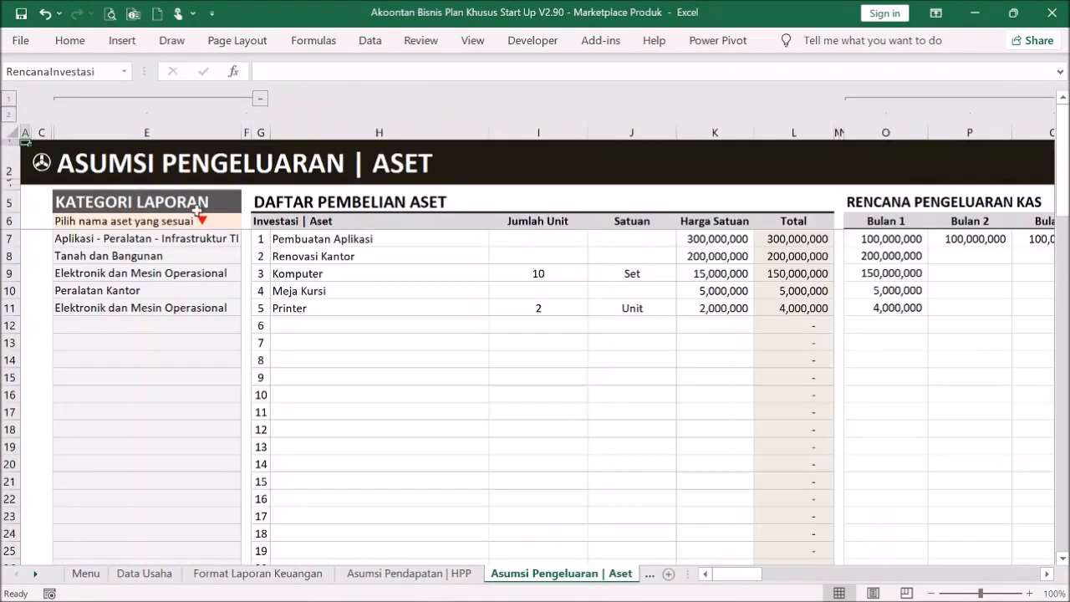
{"action": "left_click", "coordinate": [47, 168]}
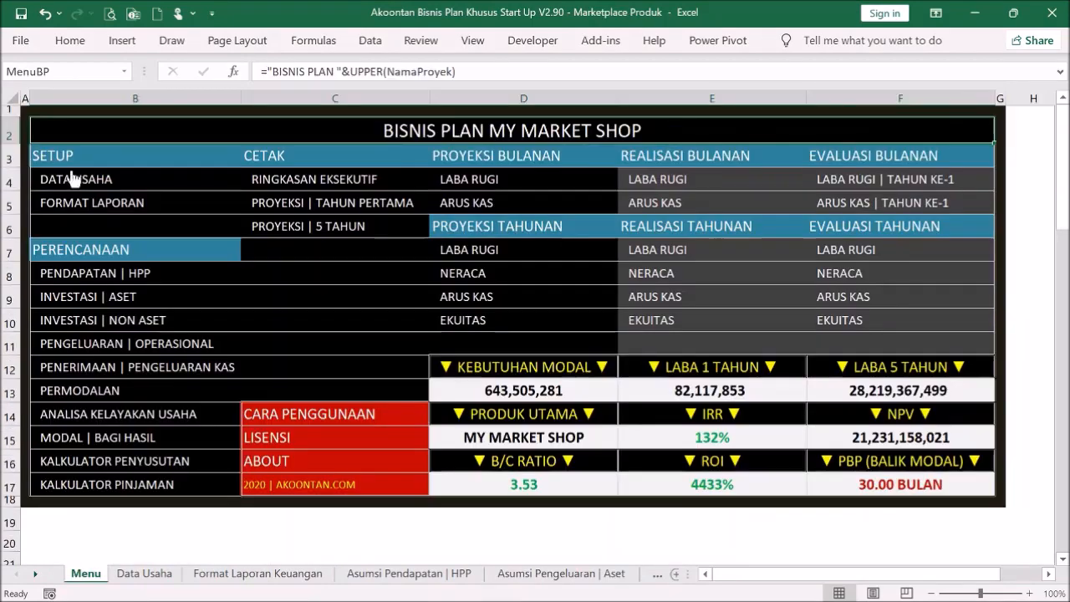
{"action": "left_click", "coordinate": [178, 368]}
{"action": "scroll", "coordinate": [393, 308], "scroll_direction": "down", "scroll_amount": 3}
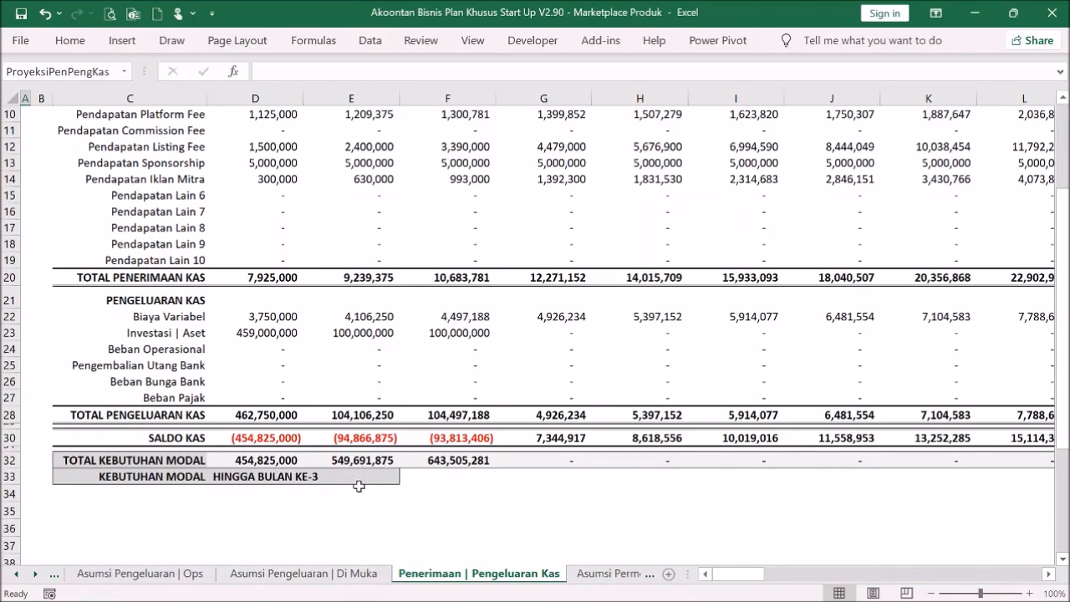
{"action": "left_click", "coordinate": [482, 464]}
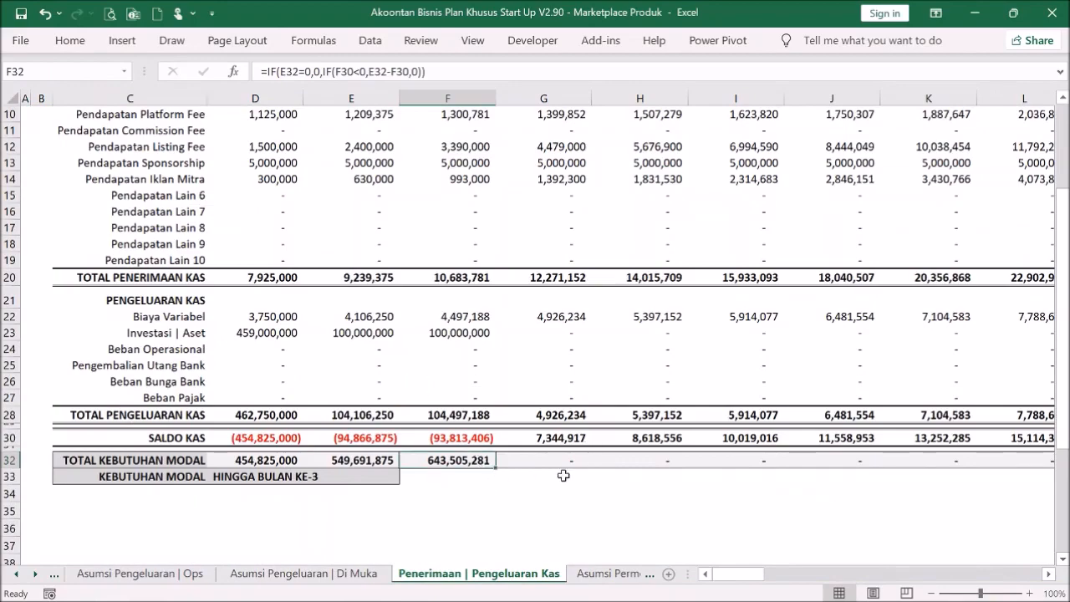
{"action": "scroll", "coordinate": [554, 496], "scroll_direction": "up", "scroll_amount": 2}
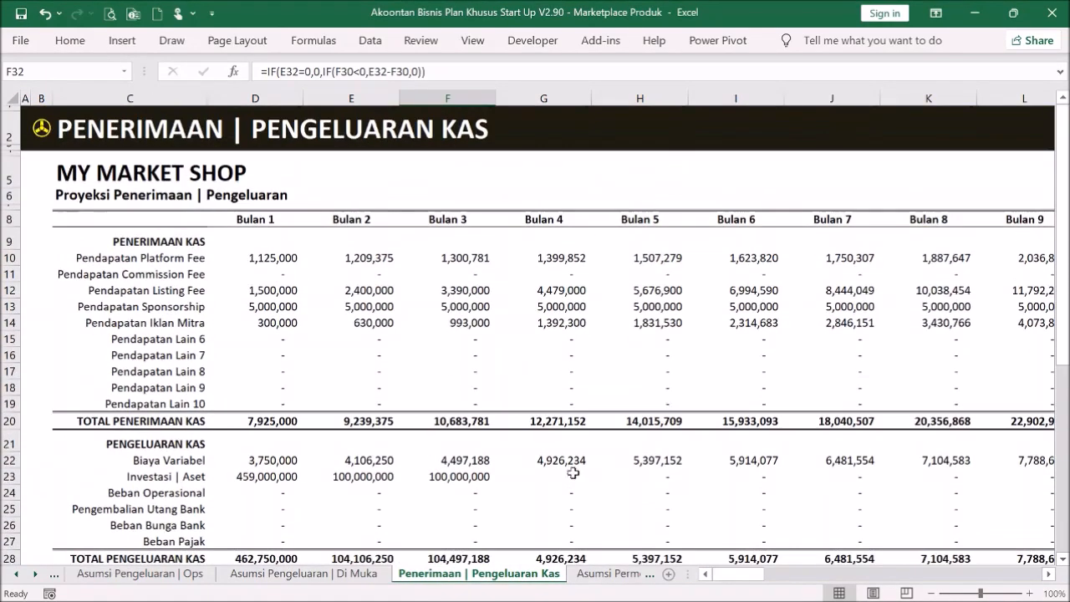
- Go to the INVESTASI | NON ASET sheet and open the recent workbook "Akoontan Bisnis Plan Khusus Start Up V2.89 - Marketplace Produk - Contoh"
{"action": "left_click", "coordinate": [42, 130]}
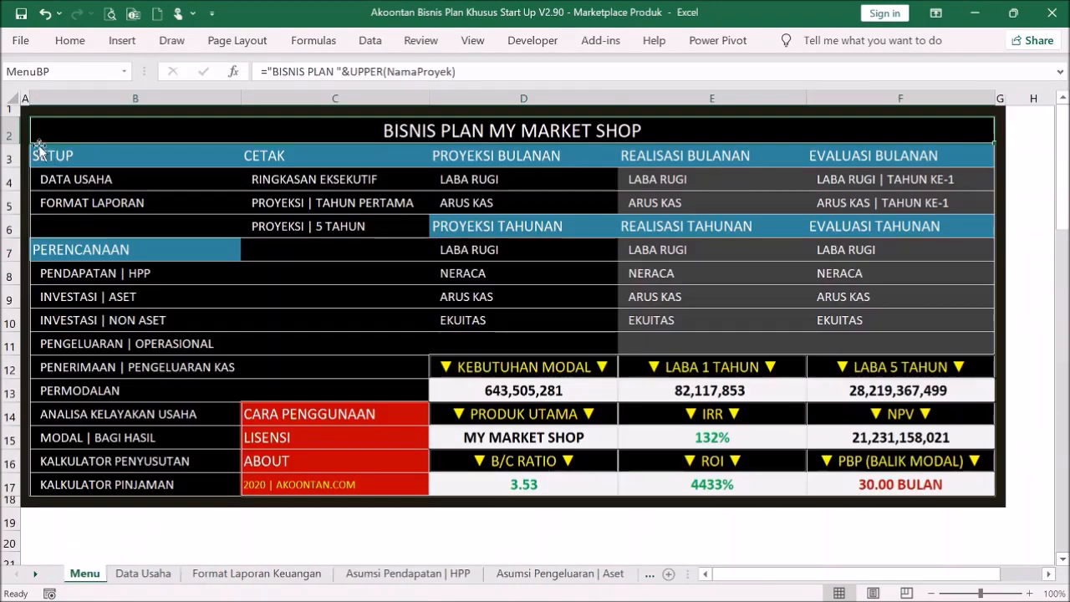
{"action": "left_click", "coordinate": [146, 329]}
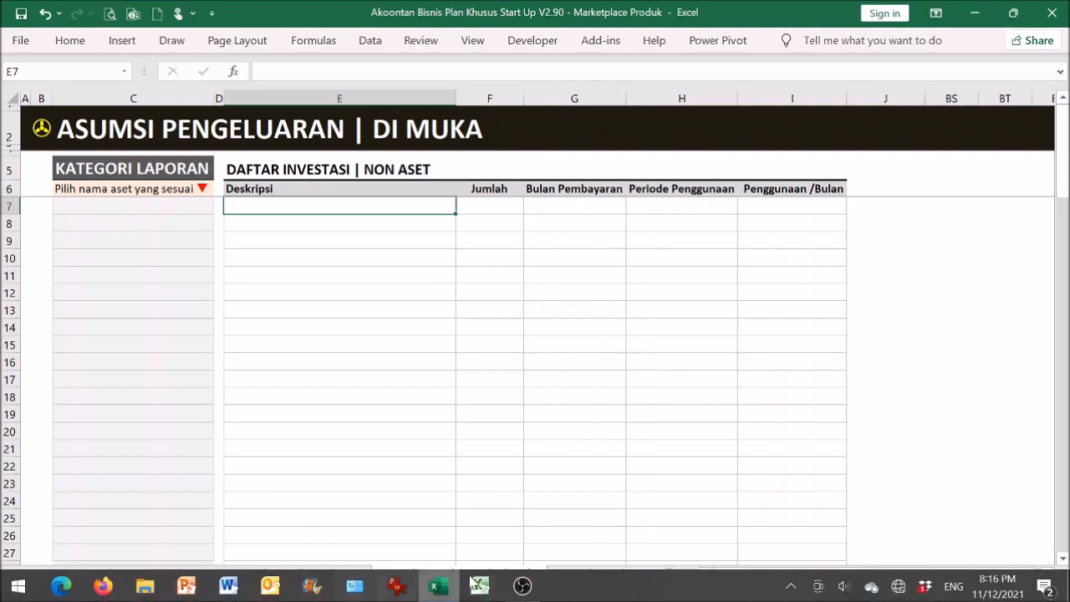
{"action": "left_click", "coordinate": [438, 585]}
{"action": "left_click", "coordinate": [438, 585]}
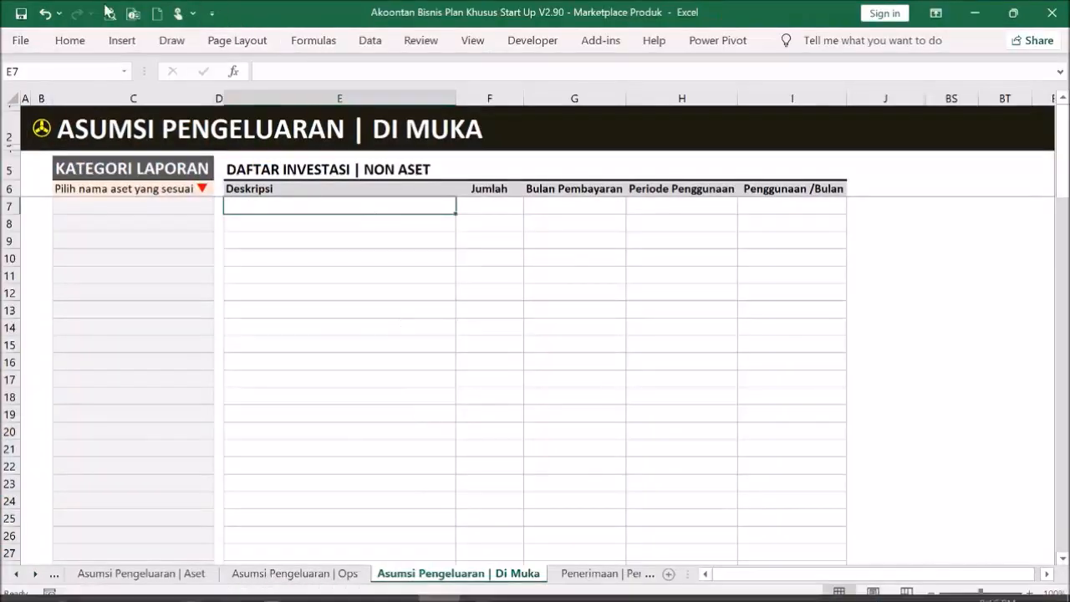
{"action": "left_click", "coordinate": [19, 42]}
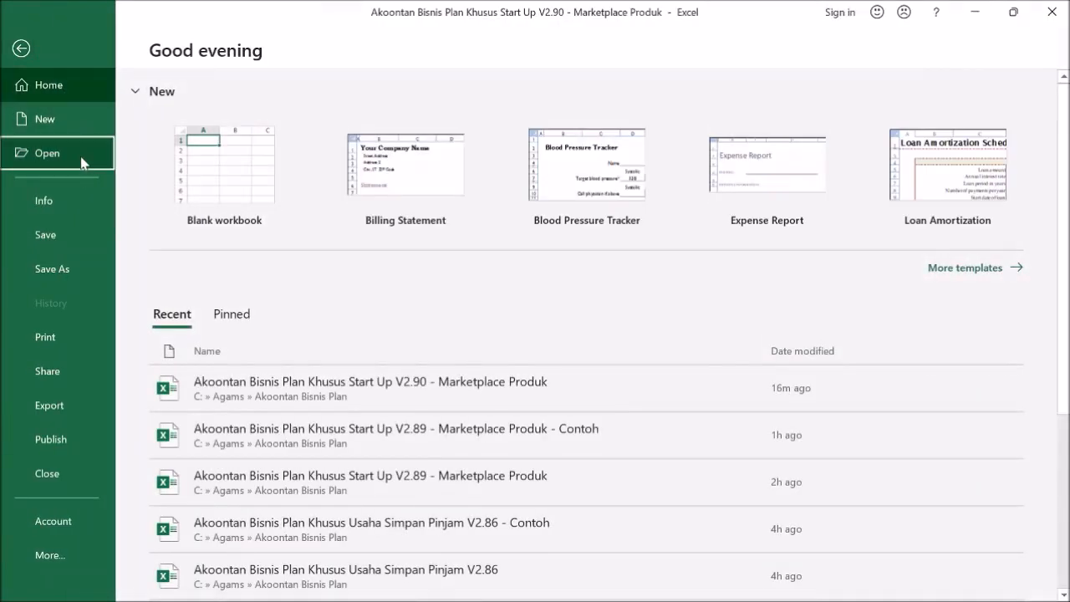
{"action": "left_click", "coordinate": [50, 155]}
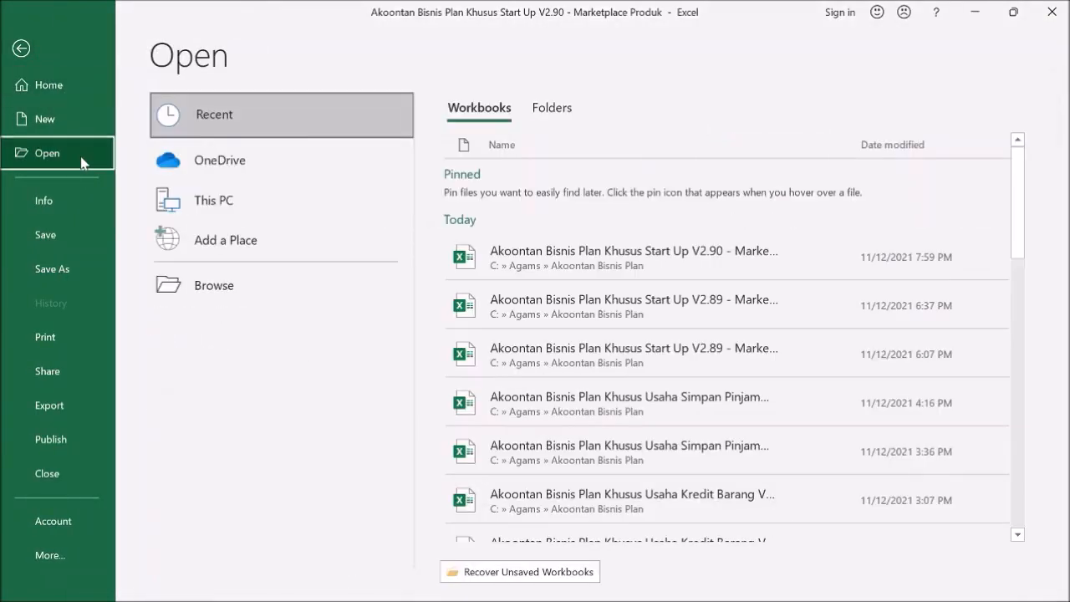
{"action": "left_click", "coordinate": [49, 89]}
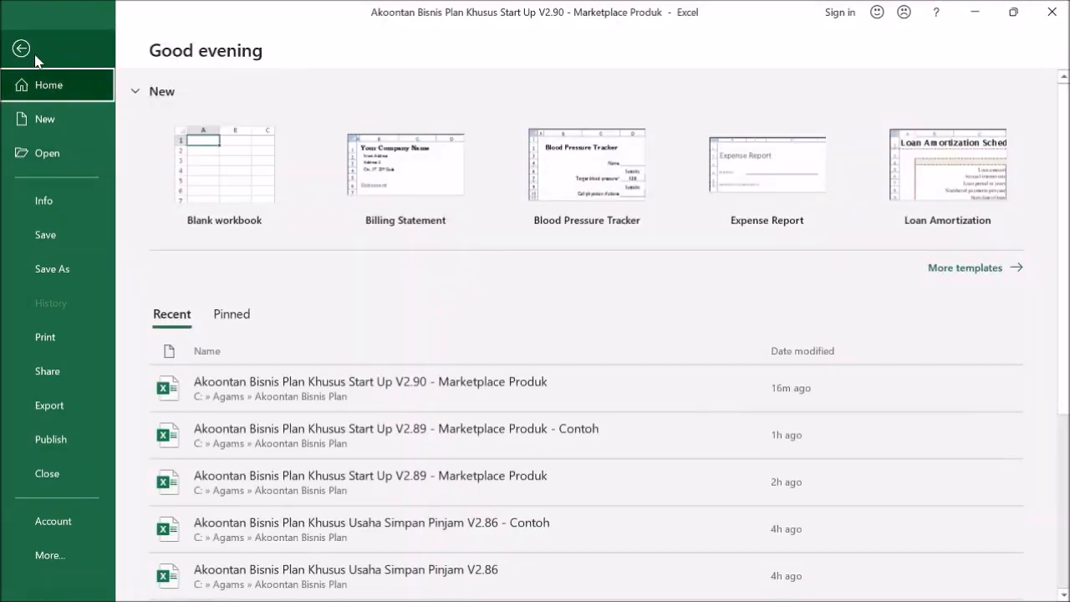
{"action": "left_click", "coordinate": [468, 430]}
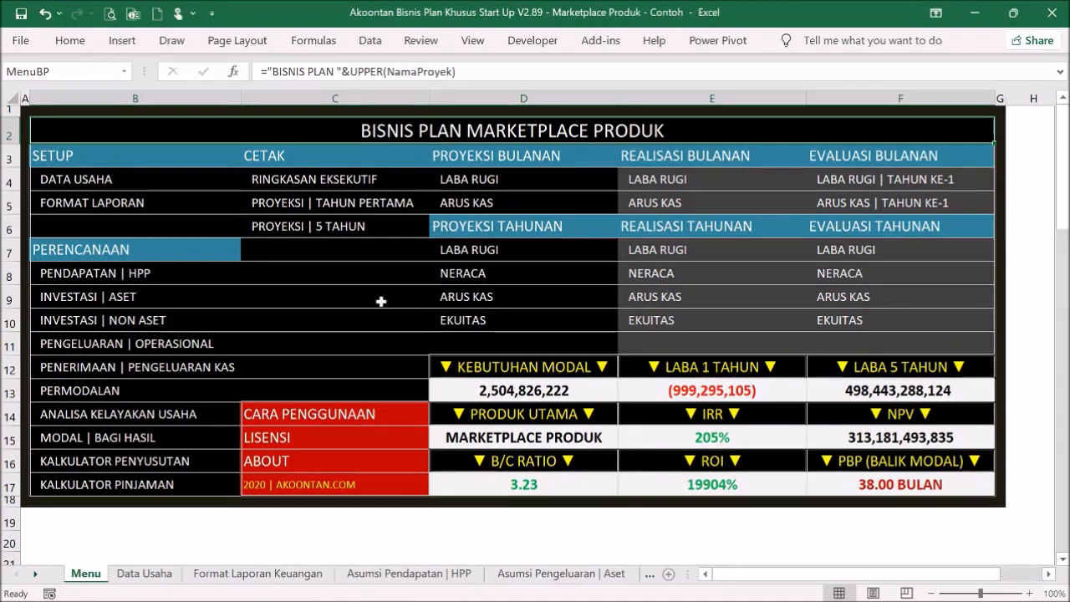
- Copy the example workbook's non-asset investment entries, from Deskripsi through Periode Penggunaan, in E7:H18
{"action": "left_click", "coordinate": [142, 329]}
{"action": "left_click", "coordinate": [287, 206]}
{"action": "left_click_drag", "start_coordinate": [287, 206], "coordinate": [708, 393]}
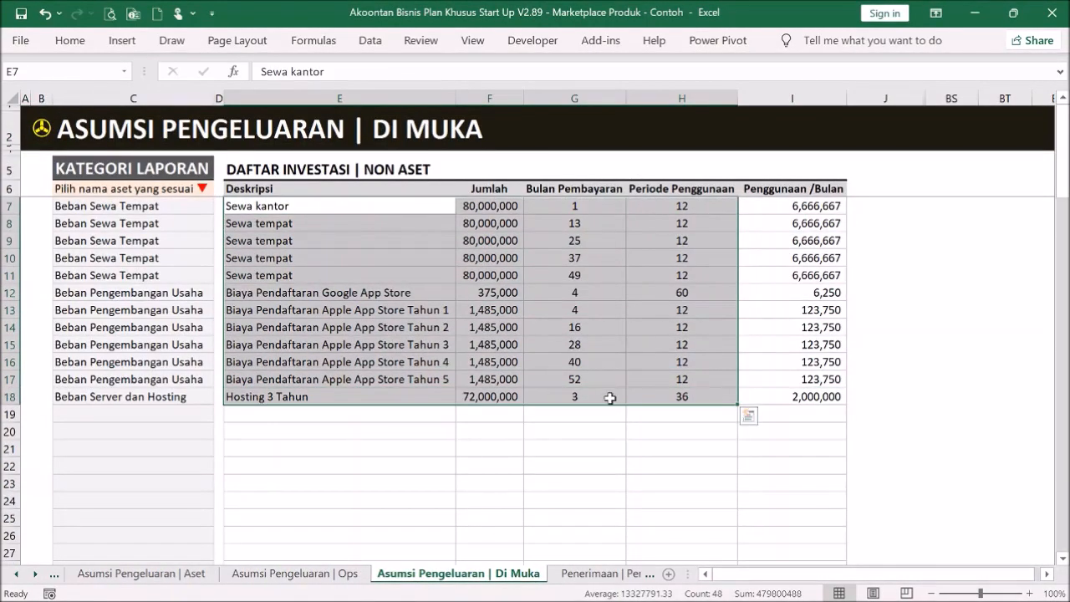
{"action": "key", "text": "ctrl+c"}
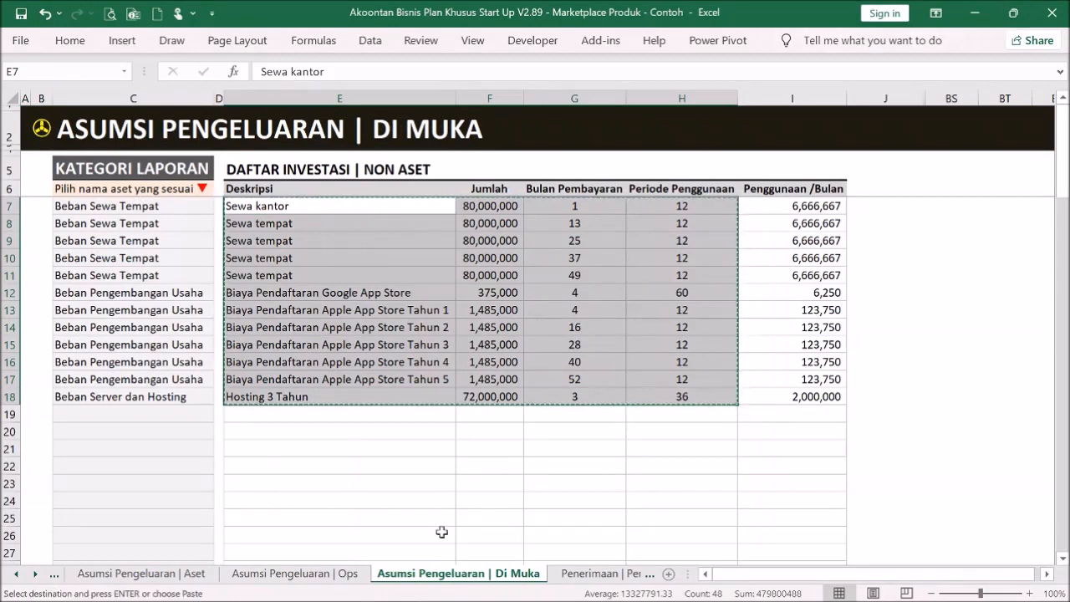
- Switch to the V2.90 Marketplace Produk workbook and paste the copied entries as values starting at E7 of the Di Muka sheet
{"action": "left_click", "coordinate": [435, 589]}
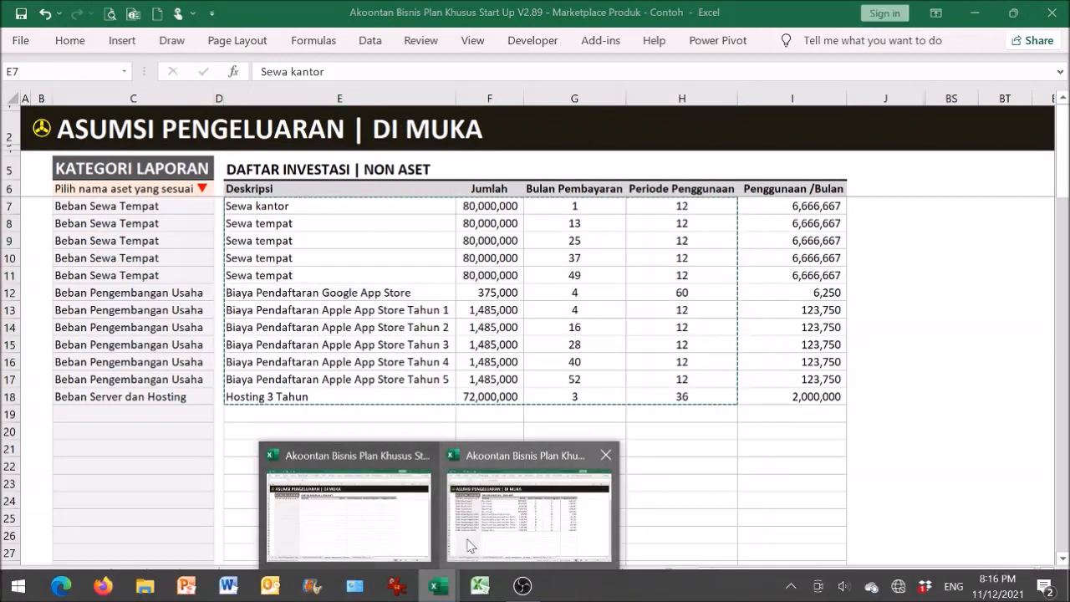
{"action": "left_click", "coordinate": [382, 514]}
{"action": "left_click", "coordinate": [333, 260]}
{"action": "left_click", "coordinate": [331, 209]}
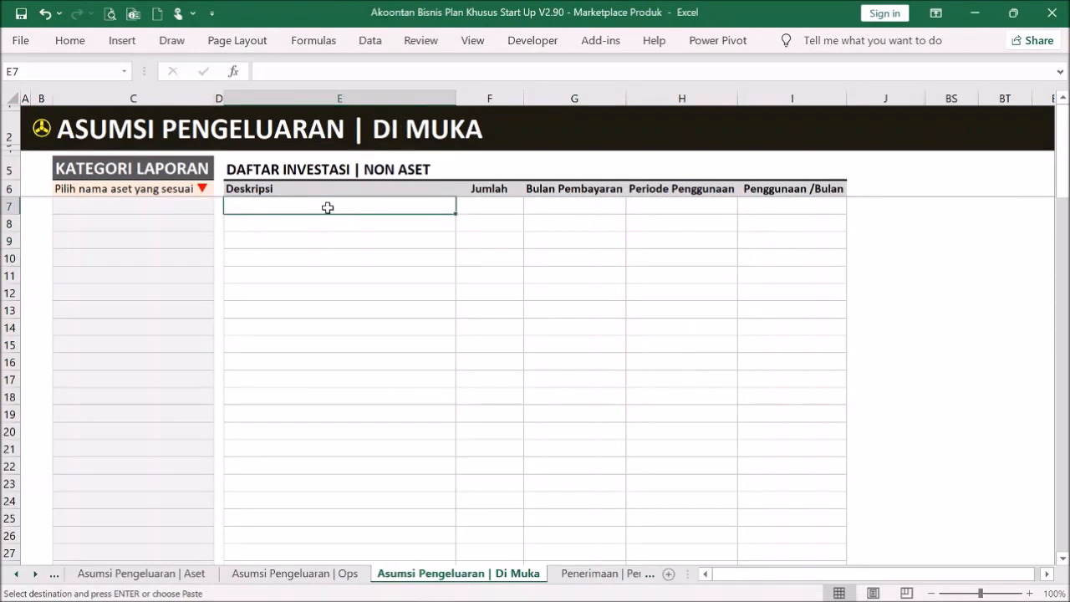
{"action": "right_click", "coordinate": [328, 207]}
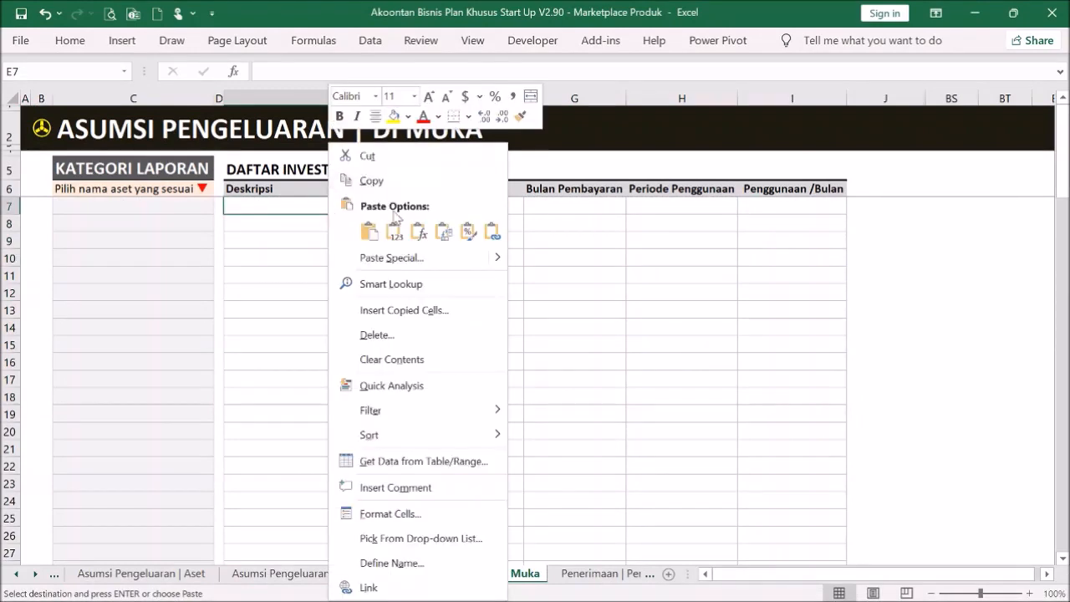
{"action": "left_click", "coordinate": [393, 231]}
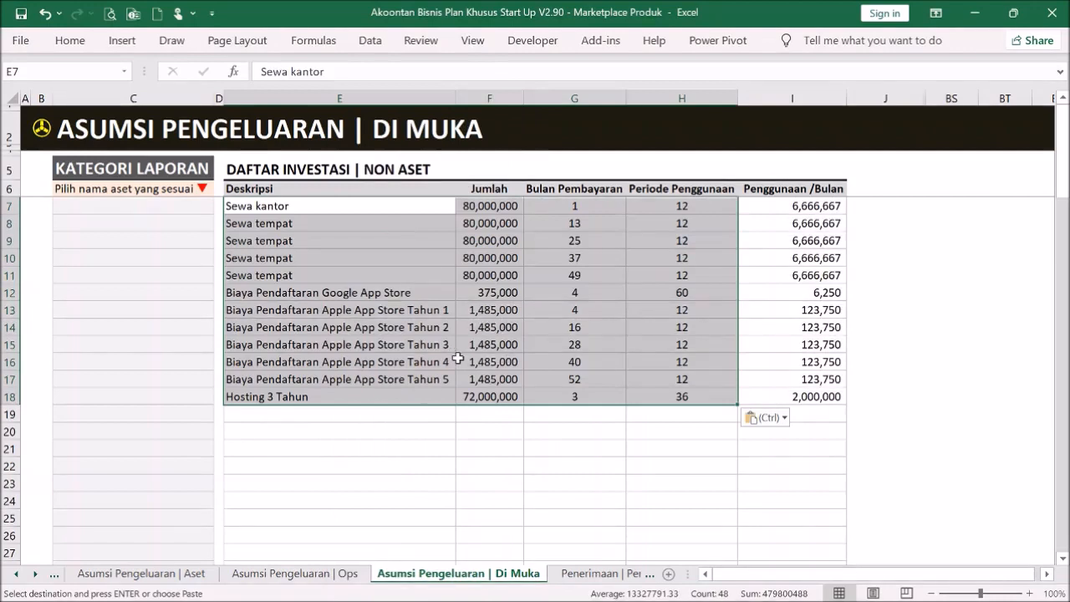
- Examine the pasted rent rows, including their amount, payment month, usage period and monthly usage formula
{"action": "left_click", "coordinate": [418, 450]}
{"action": "left_click", "coordinate": [381, 395]}
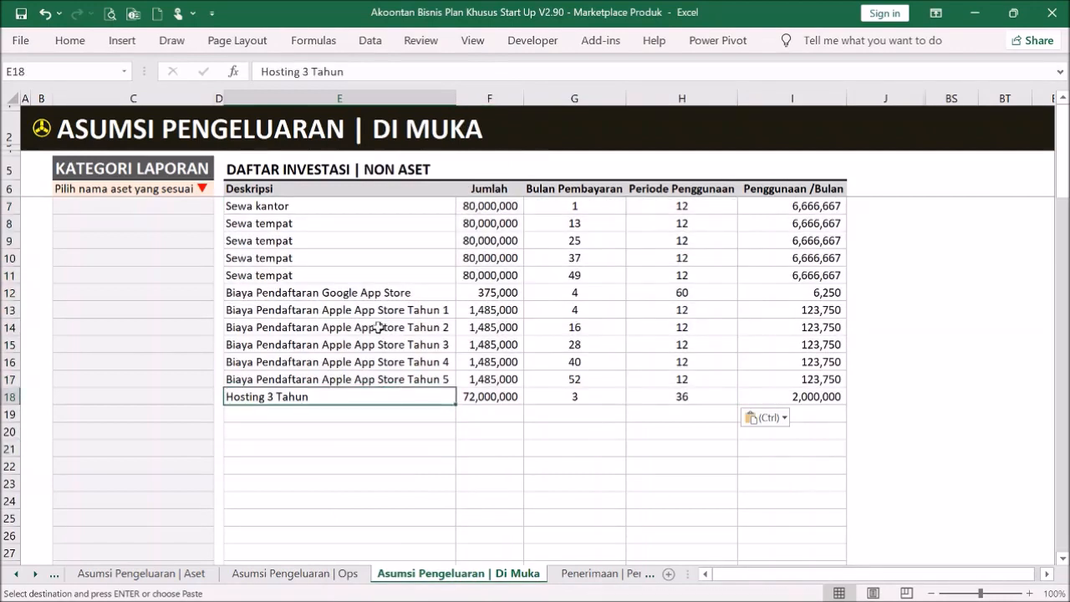
{"action": "left_click", "coordinate": [347, 205]}
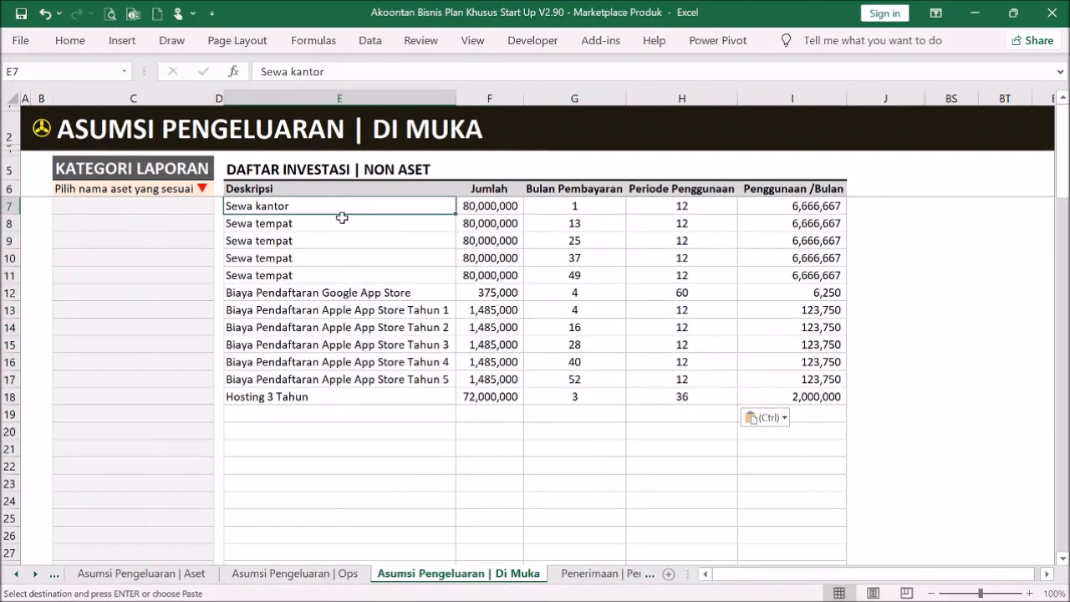
{"action": "left_click", "coordinate": [342, 225]}
{"action": "left_click", "coordinate": [346, 279]}
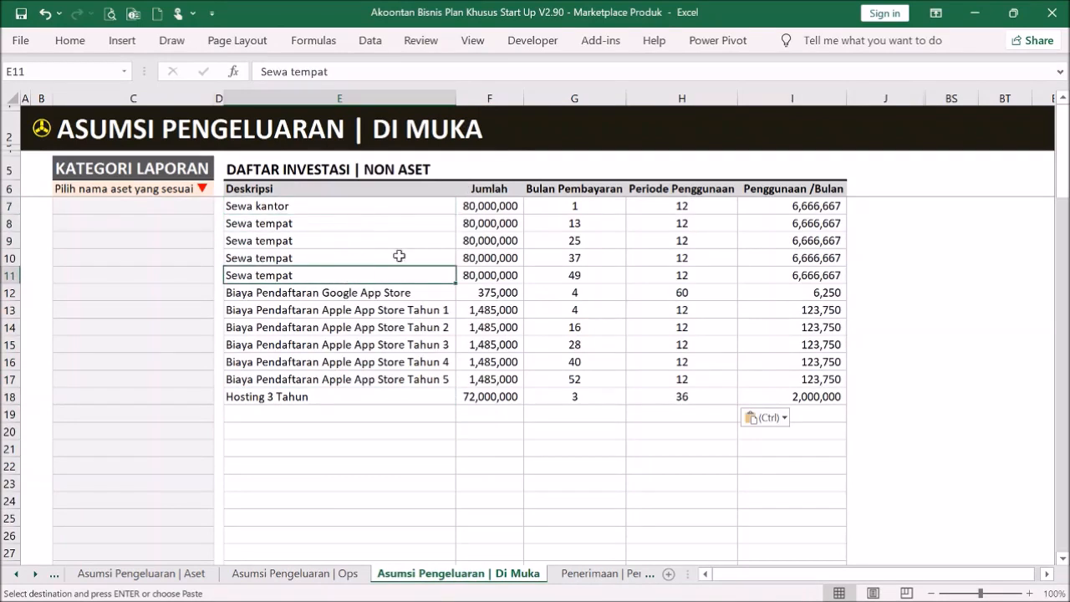
{"action": "left_click", "coordinate": [566, 212]}
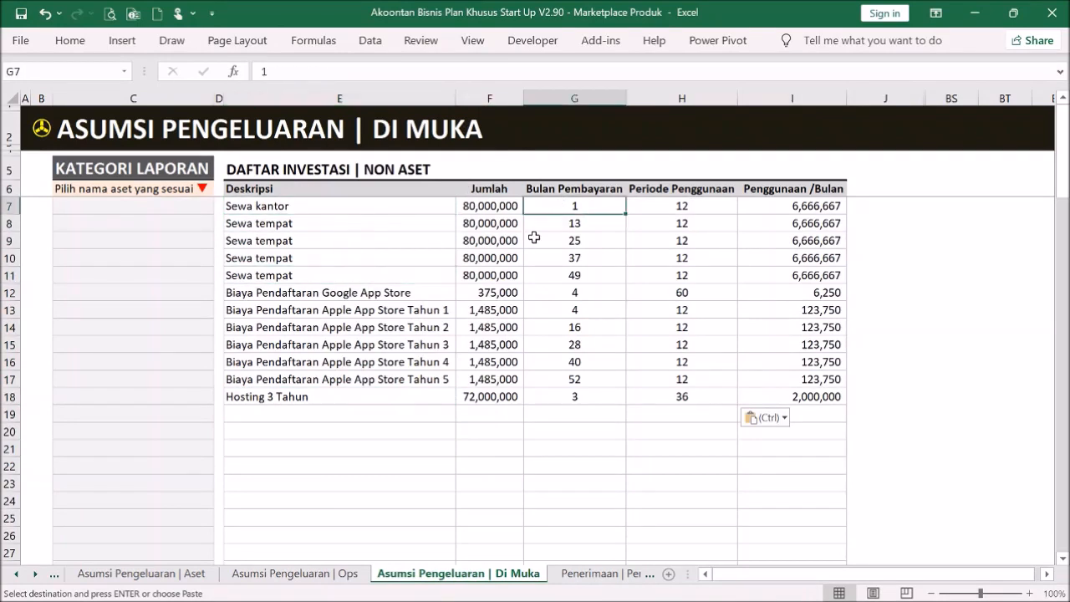
{"action": "left_click", "coordinate": [492, 208]}
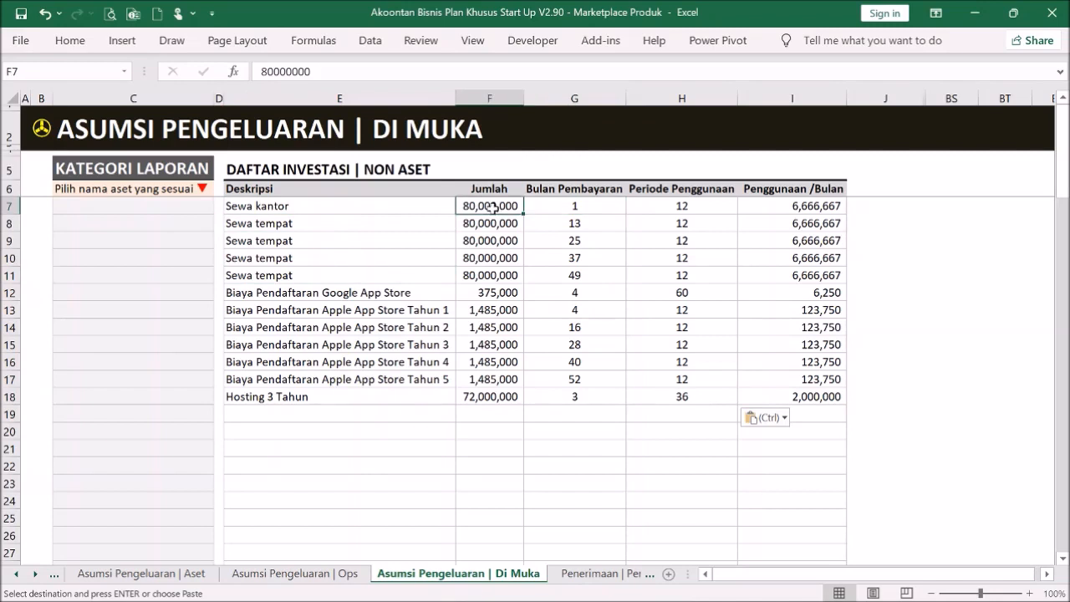
{"action": "left_click", "coordinate": [616, 206]}
{"action": "left_click", "coordinate": [675, 206]}
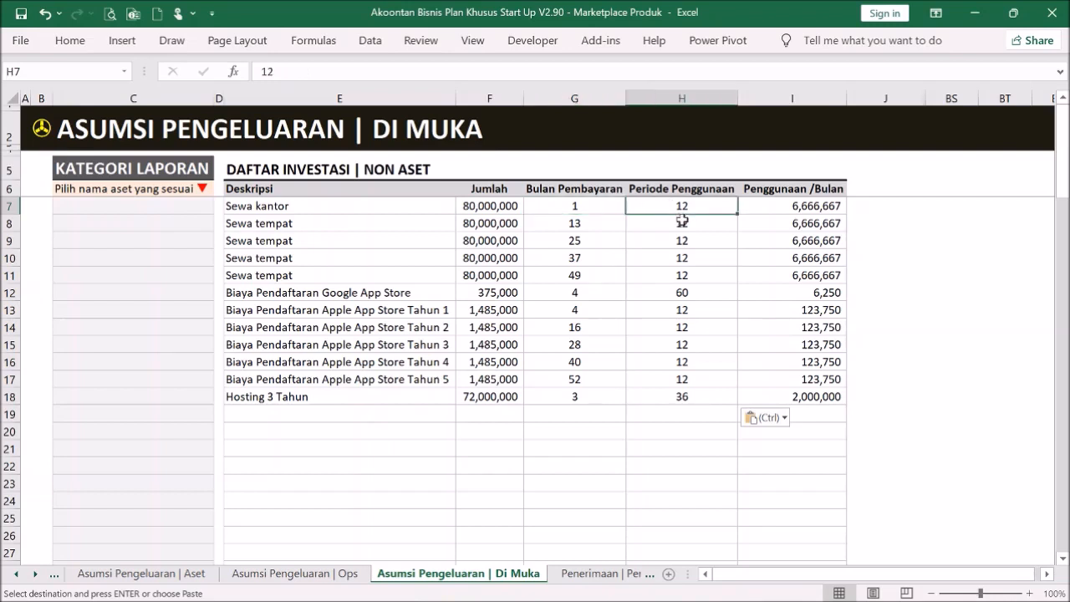
{"action": "left_click", "coordinate": [762, 337]}
{"action": "left_click", "coordinate": [808, 436]}
{"action": "left_click", "coordinate": [810, 346]}
{"action": "left_click", "coordinate": [783, 207]}
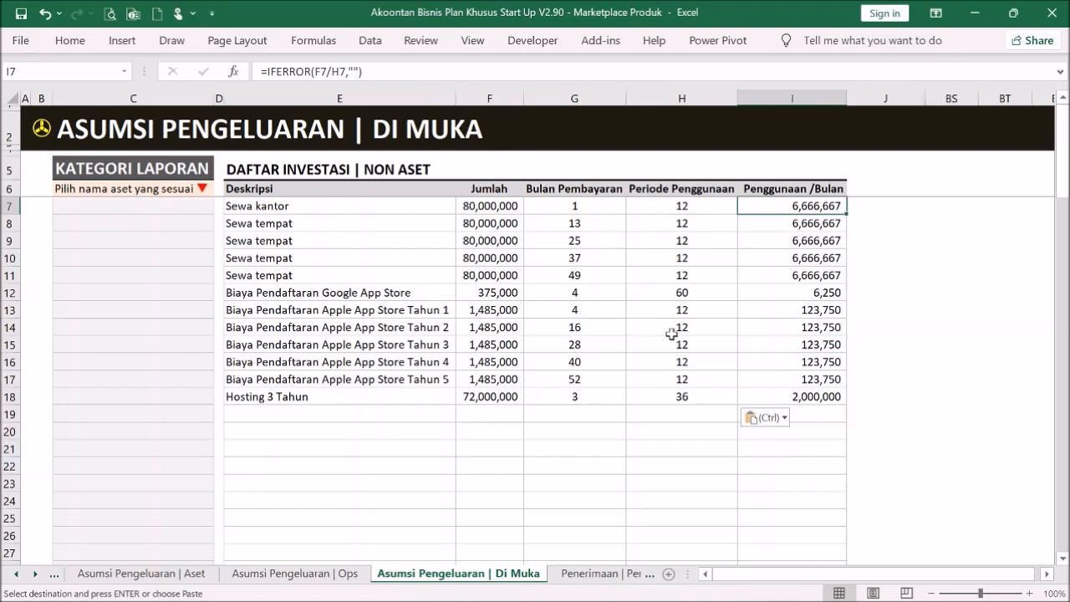
{"action": "left_click", "coordinate": [518, 206]}
{"action": "left_click", "coordinate": [662, 213]}
{"action": "left_click_drag", "start_coordinate": [779, 209], "coordinate": [771, 260]}
- Examine the Google and Apple App Store registration rows and the amount, payment month, period and monthly usage of Hosting 3 Tahun
{"action": "left_click", "coordinate": [571, 314]}
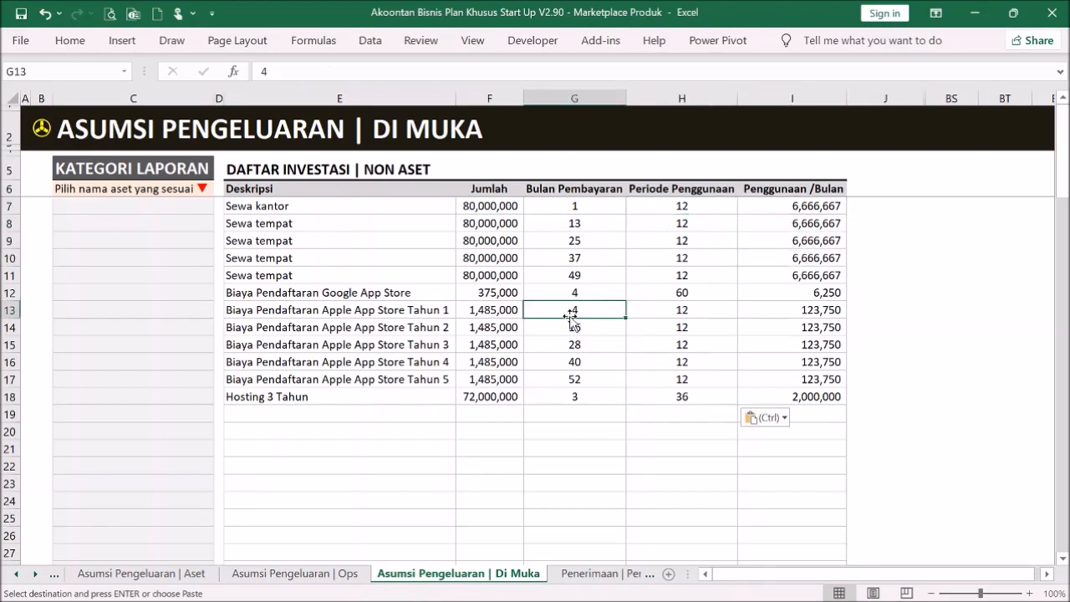
{"action": "left_click", "coordinate": [375, 297]}
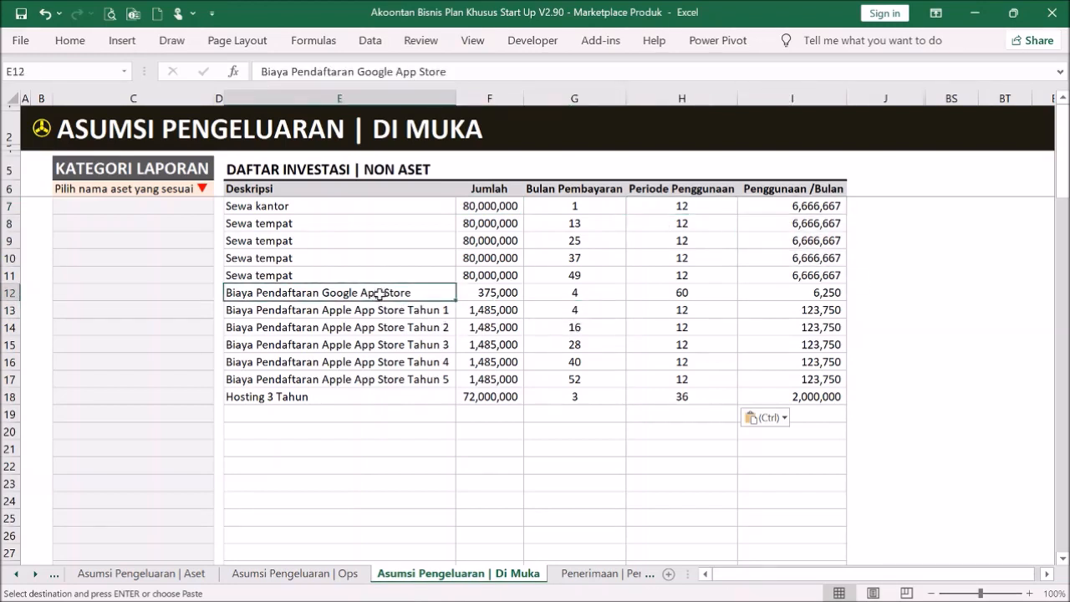
{"action": "left_click", "coordinate": [444, 313]}
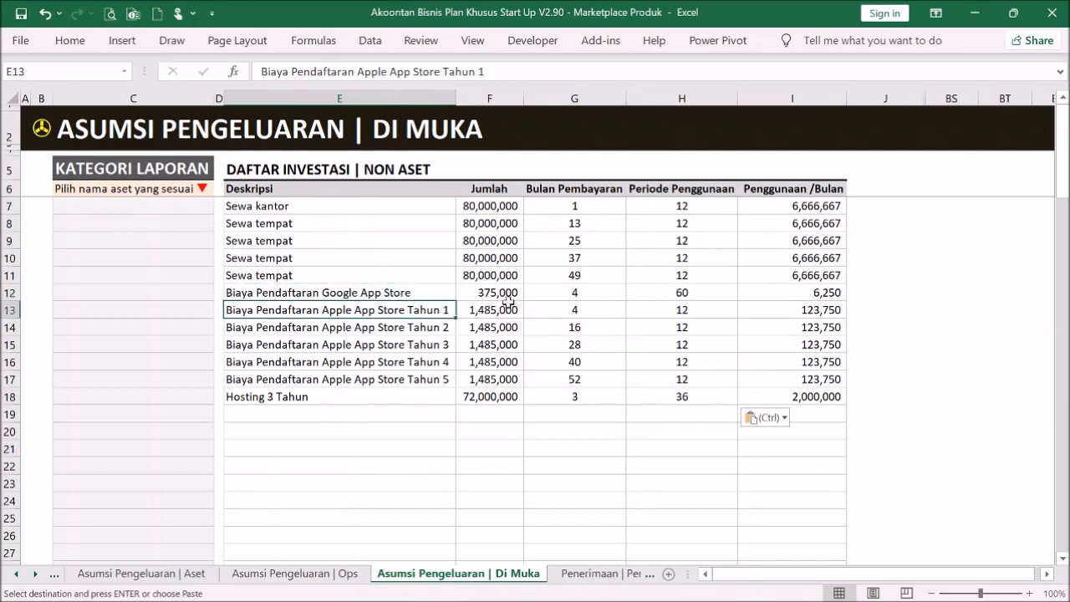
{"action": "left_click", "coordinate": [427, 291]}
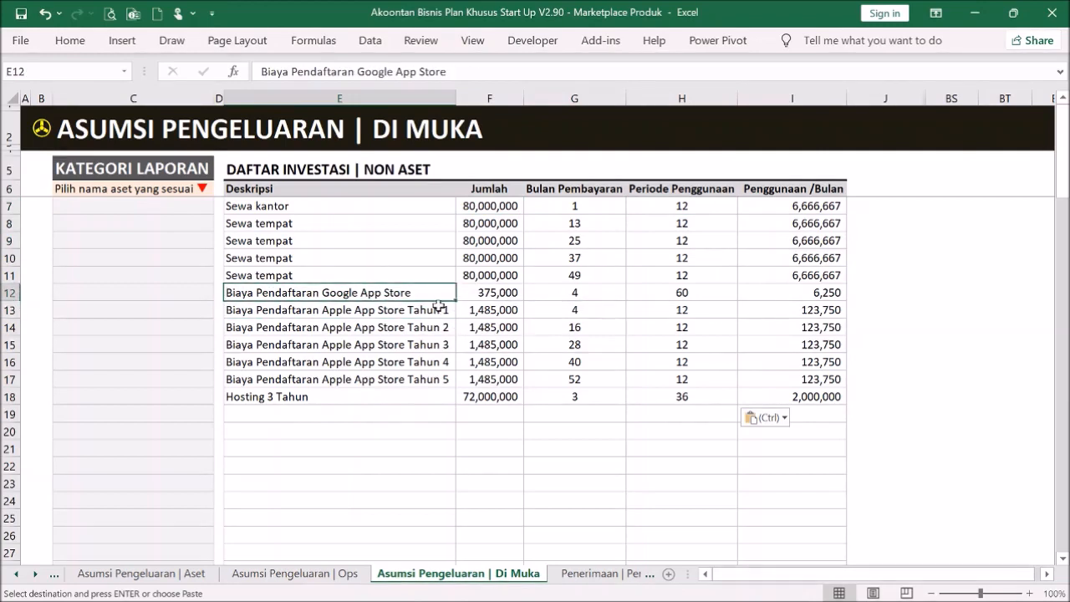
{"action": "left_click", "coordinate": [430, 315]}
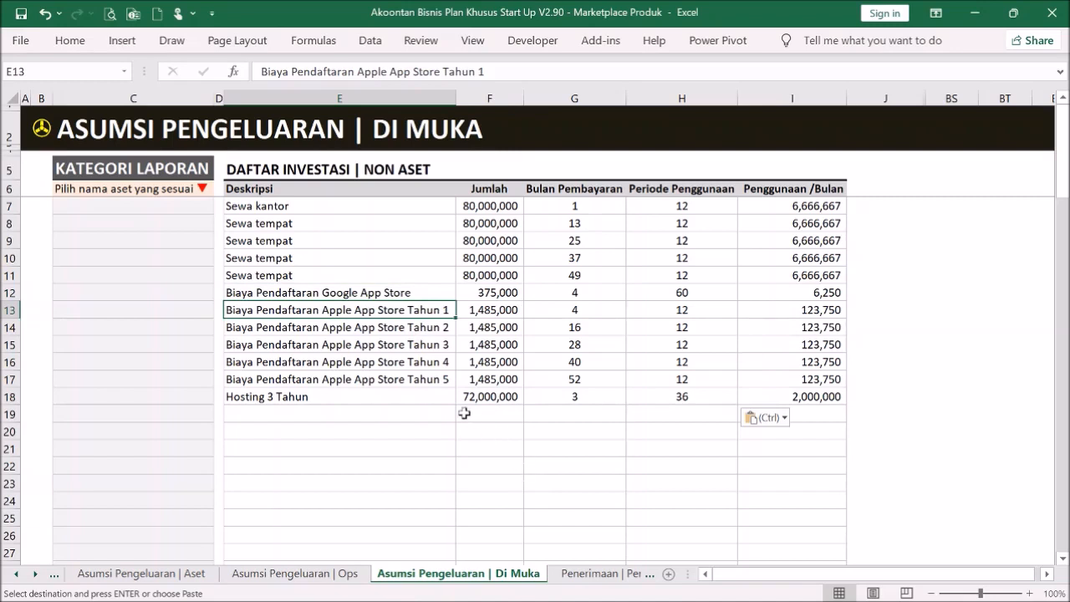
{"action": "left_click", "coordinate": [419, 395]}
{"action": "left_click", "coordinate": [509, 394]}
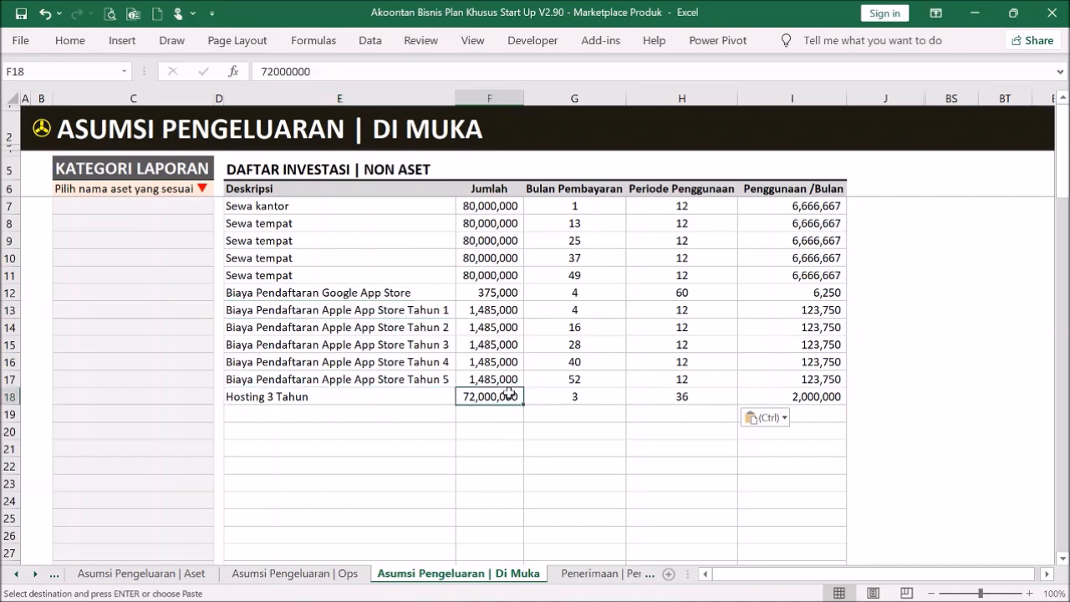
{"action": "left_click", "coordinate": [593, 396]}
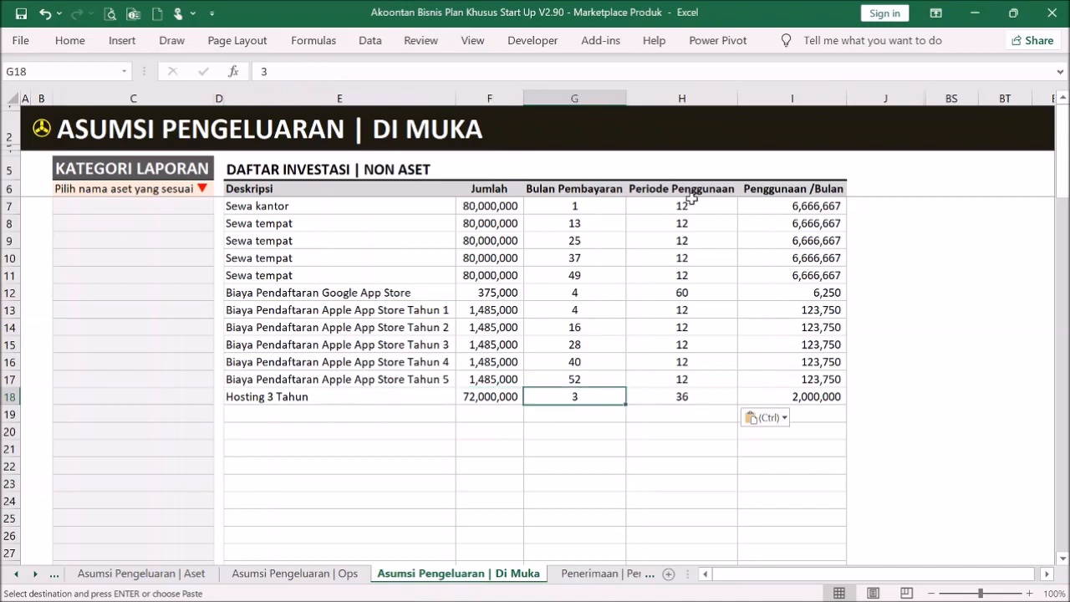
{"action": "left_click", "coordinate": [688, 397]}
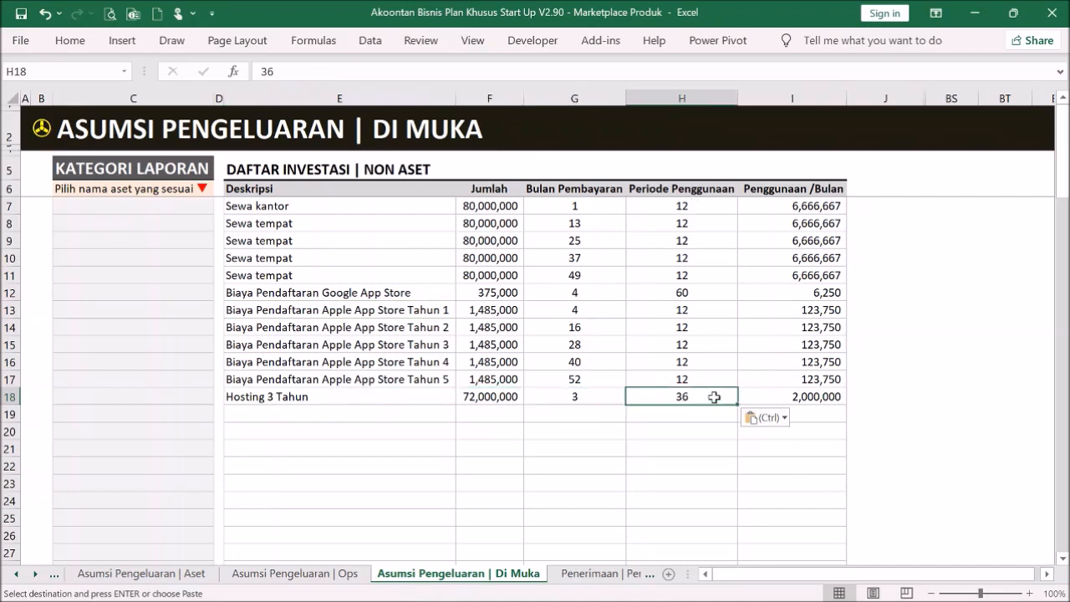
{"action": "left_click", "coordinate": [826, 391]}
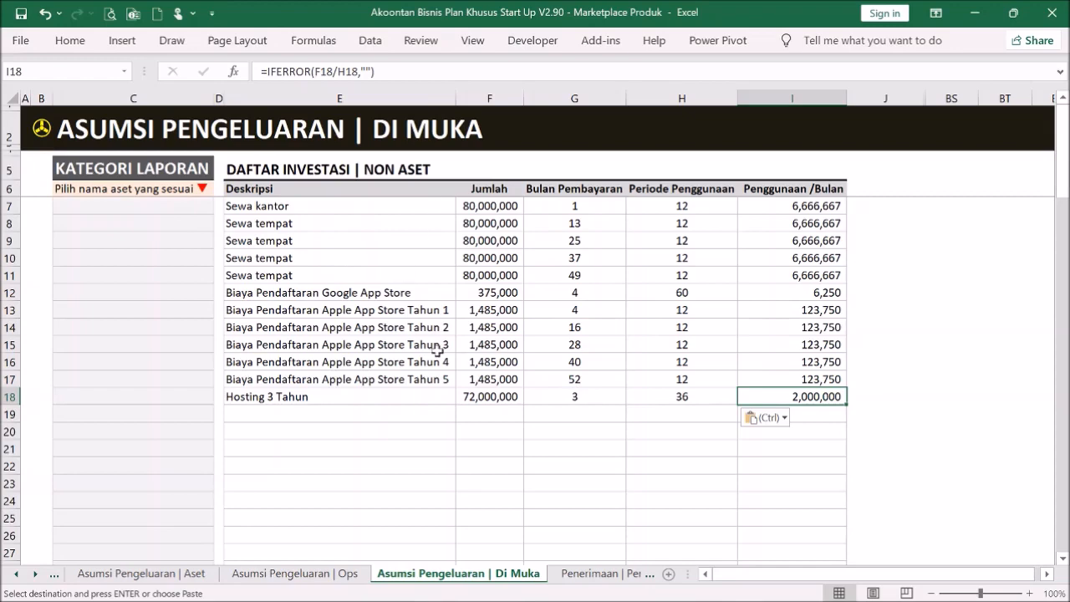
{"action": "left_click", "coordinate": [322, 383]}
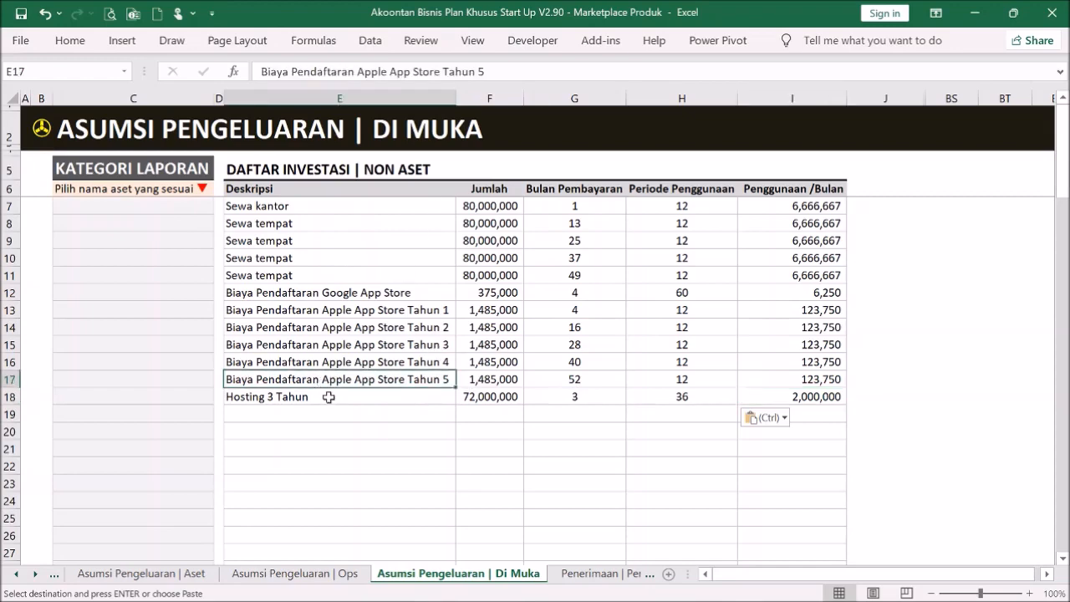
- Assign the report category Beban Sewa Tempat to the office and premises rent rows in C7:C11
{"action": "left_click", "coordinate": [54, 134]}
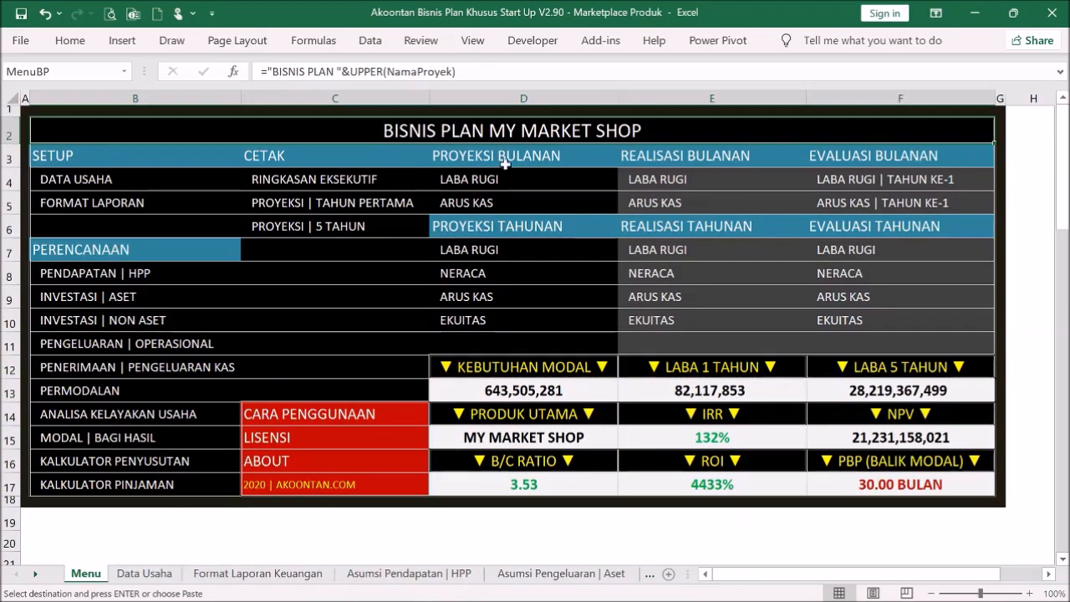
{"action": "left_click", "coordinate": [159, 323]}
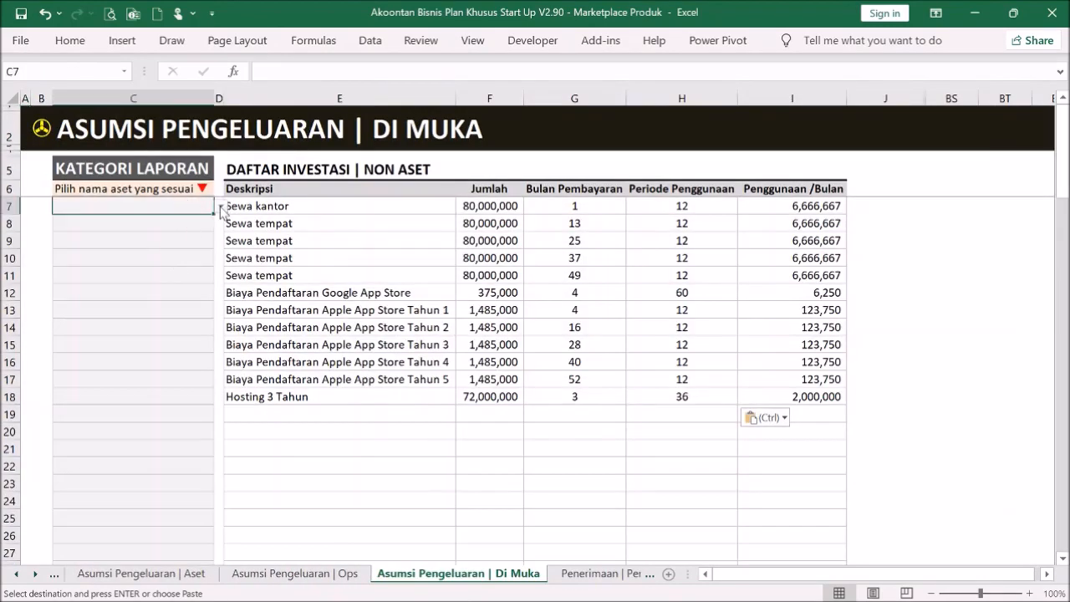
{"action": "left_click", "coordinate": [221, 209]}
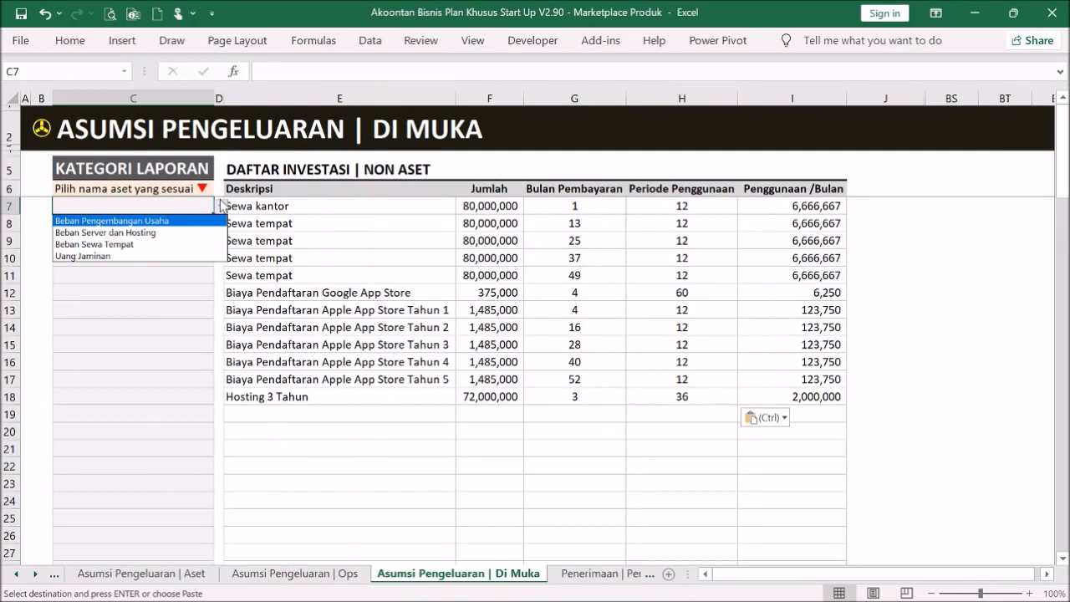
{"action": "left_click", "coordinate": [191, 244]}
{"action": "left_click_drag", "start_coordinate": [216, 217], "coordinate": [186, 294]}
- Set the report category of Biaya Pendaftaran Google App Store in C12 to Beban Server dan Hosting
{"action": "left_click", "coordinate": [170, 294]}
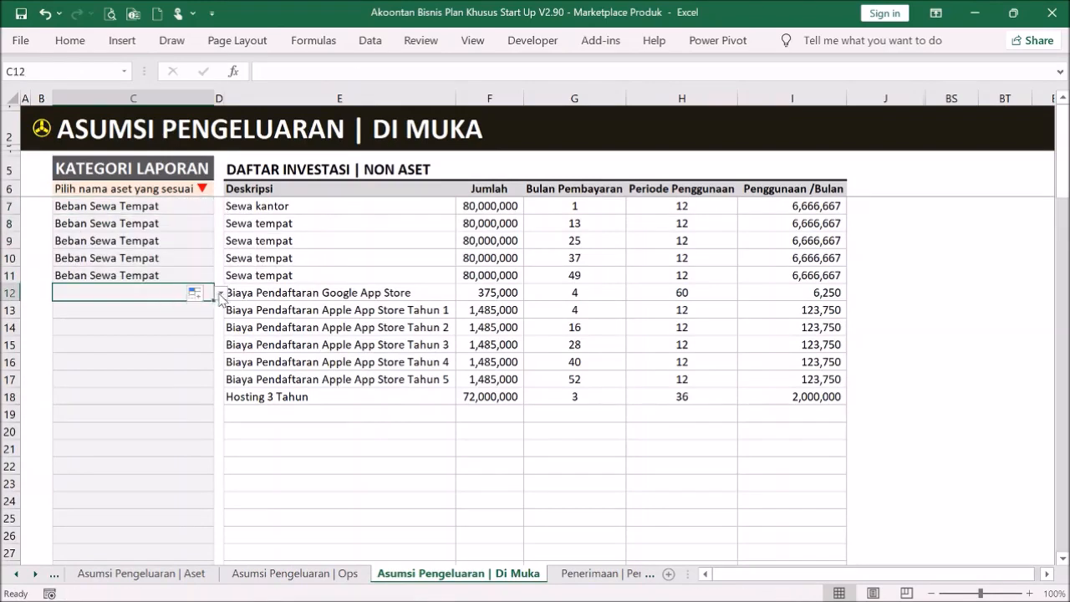
{"action": "left_click", "coordinate": [221, 296]}
{"action": "left_click", "coordinate": [205, 319]}
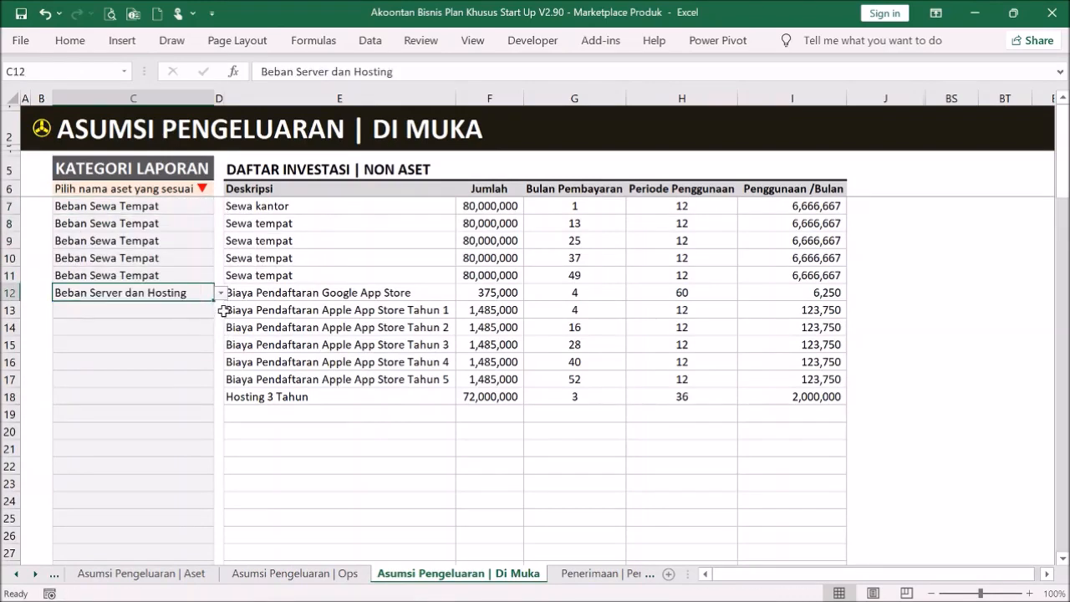
- Fill the Beban Server dan Hosting category down to C18 for the Apple App Store registration and Hosting 3 Tahun rows
{"action": "left_click_drag", "start_coordinate": [215, 306], "coordinate": [215, 402]}
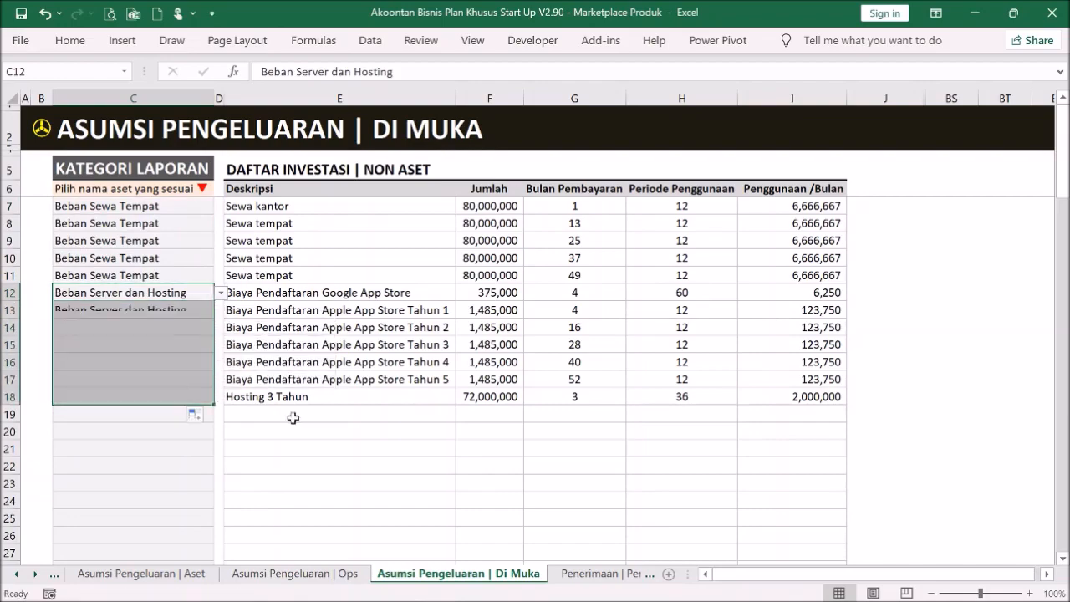
{"action": "left_click", "coordinate": [303, 442]}
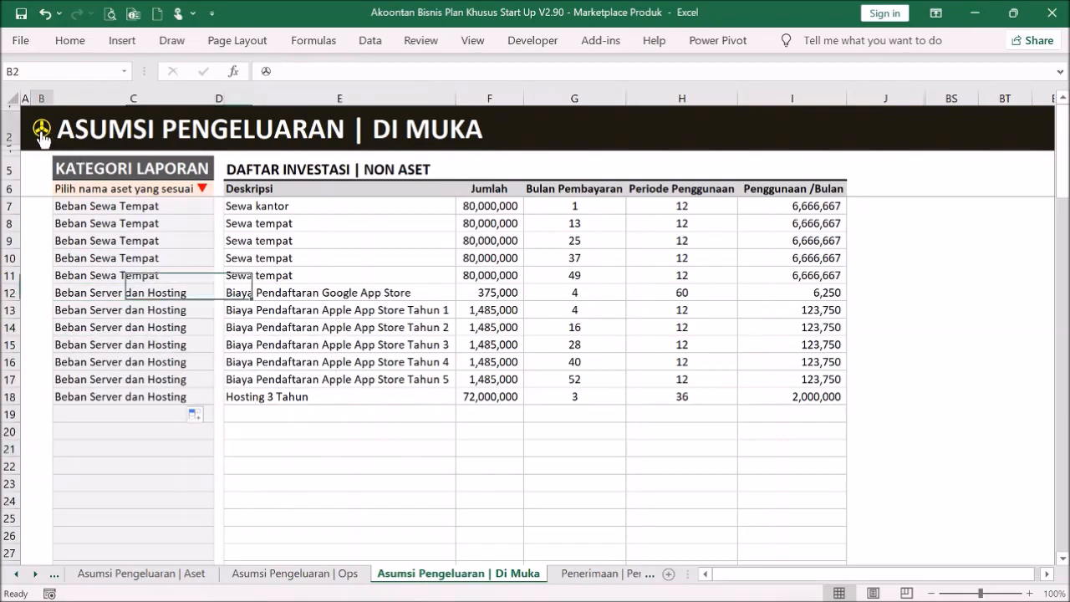
- Check the monthly profit and loss projection's Beban Server dan Hosting and Beban Sewa Tempat rows across the first months
{"action": "left_click", "coordinate": [43, 131]}
{"action": "left_click", "coordinate": [482, 188]}
{"action": "scroll", "coordinate": [418, 301], "scroll_direction": "down", "scroll_amount": 12}
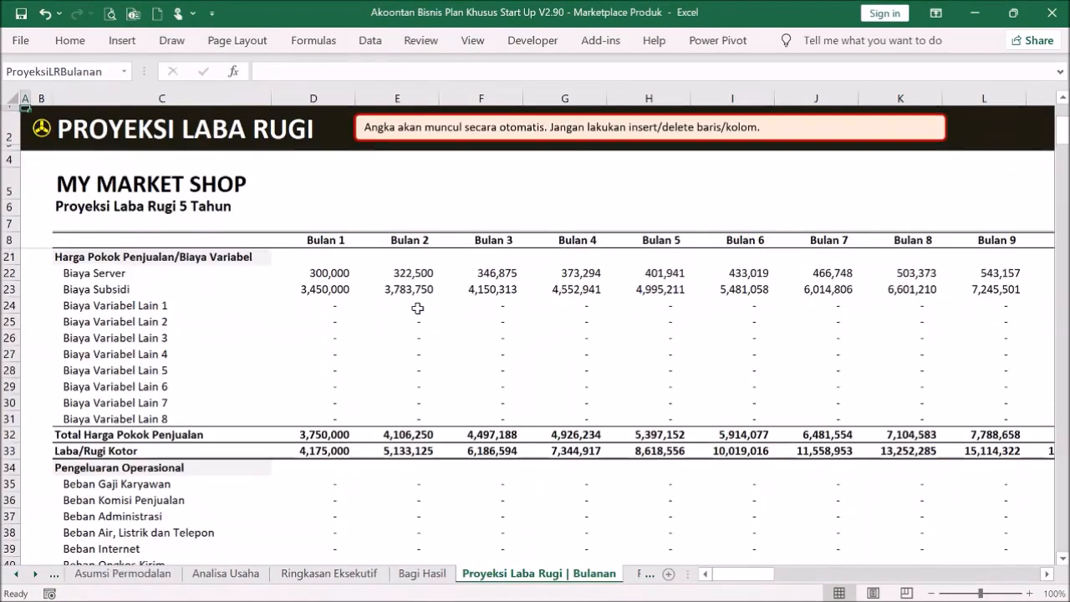
{"action": "scroll", "coordinate": [420, 293], "scroll_direction": "down", "scroll_amount": 2}
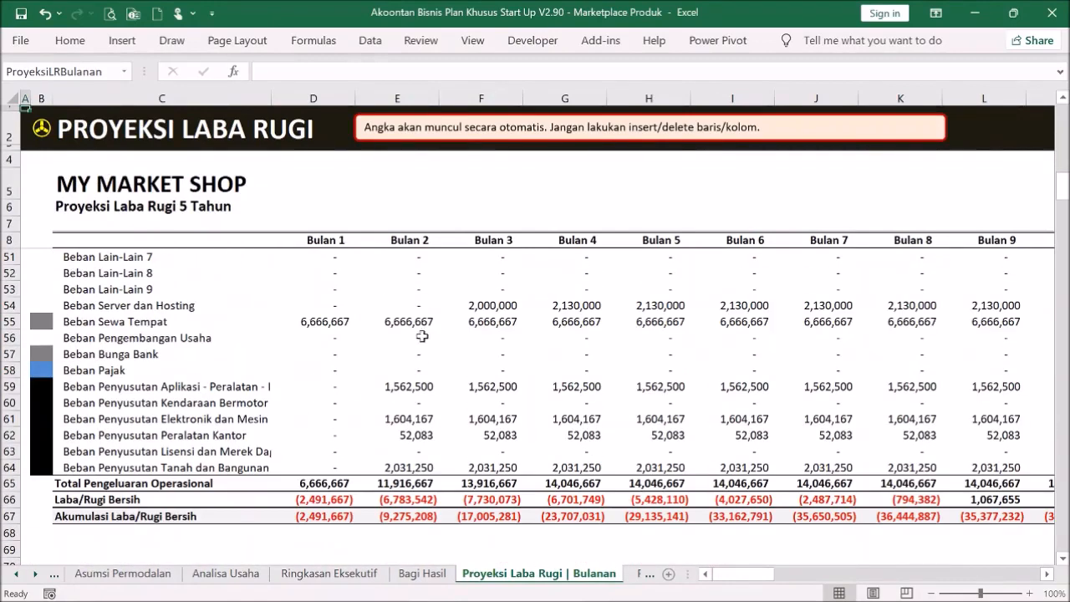
{"action": "left_click_drag", "start_coordinate": [317, 311], "coordinate": [589, 325]}
{"action": "left_click", "coordinate": [590, 324]}
{"action": "scroll", "coordinate": [585, 284], "scroll_direction": "up", "scroll_amount": 14}
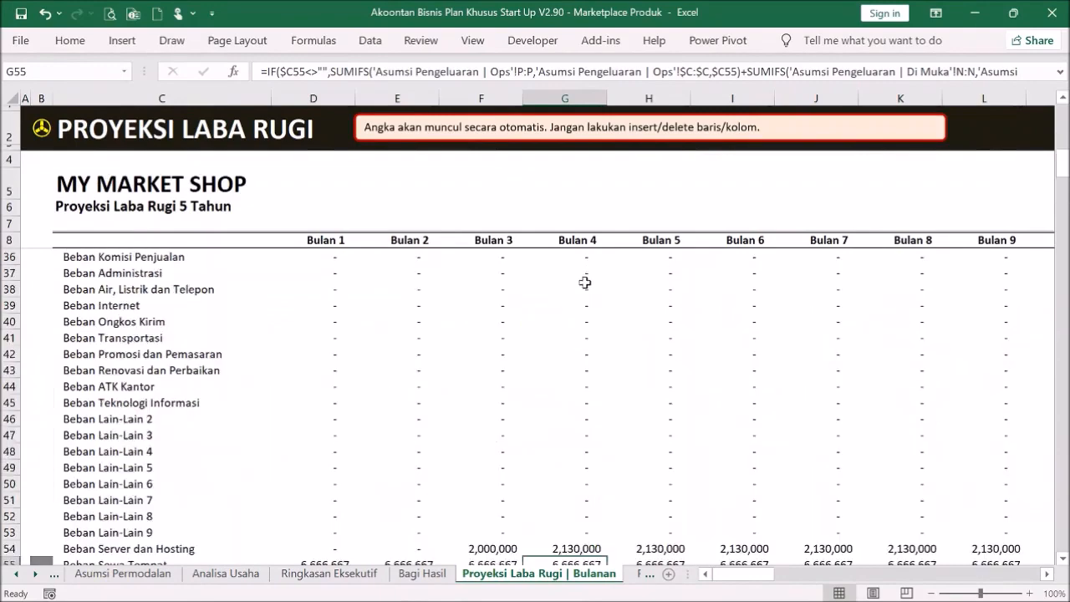
- Open the operational expense assumption sheet from the main menu and review its description and monthly cost columns
{"action": "left_click", "coordinate": [33, 143]}
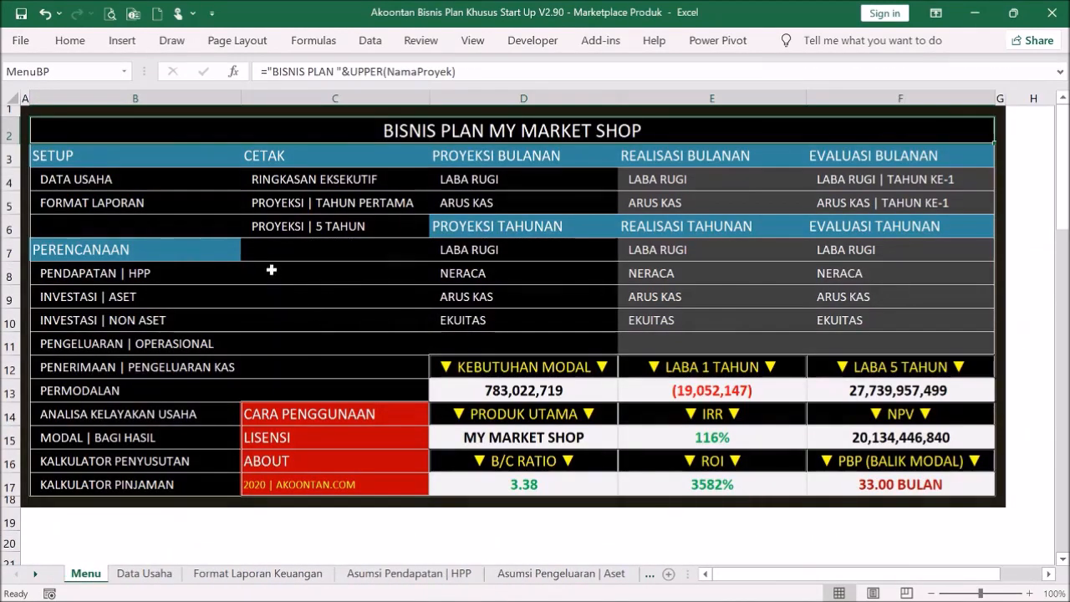
{"action": "left_click", "coordinate": [177, 345]}
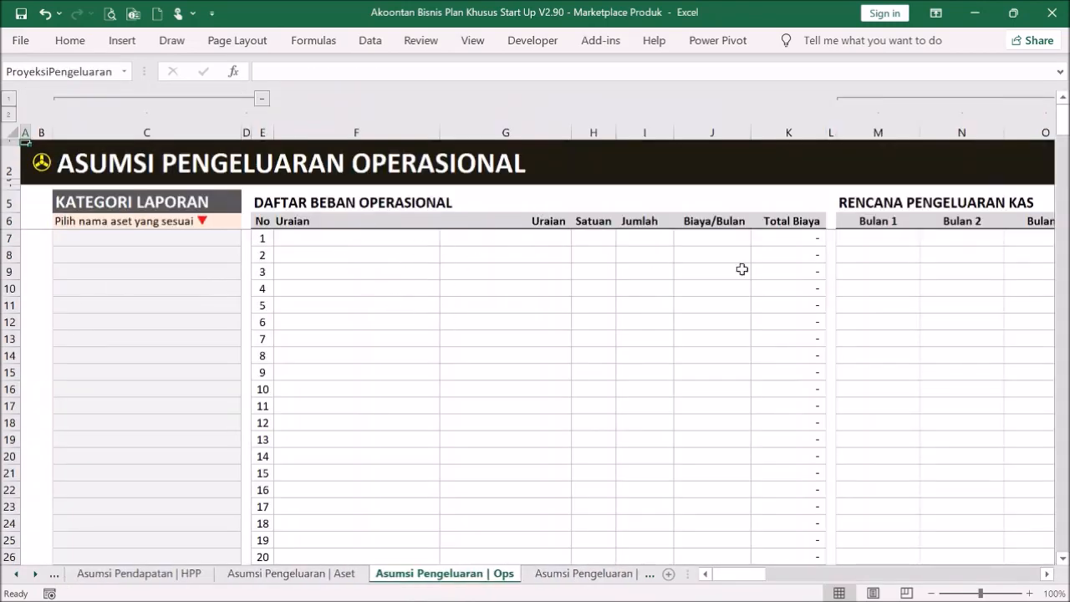
{"action": "left_click", "coordinate": [373, 240]}
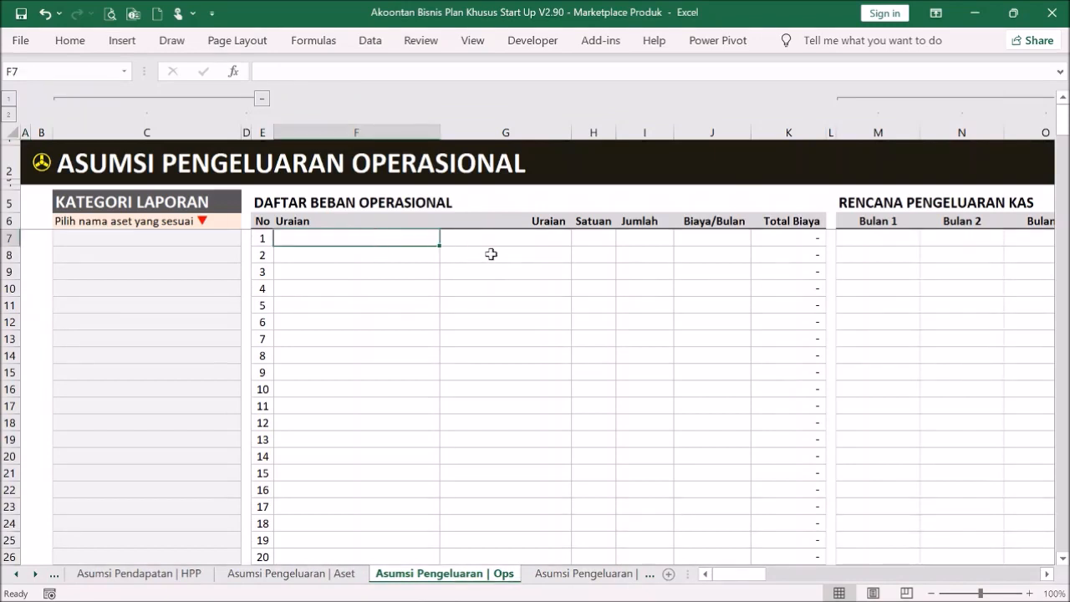
{"action": "left_click", "coordinate": [535, 250]}
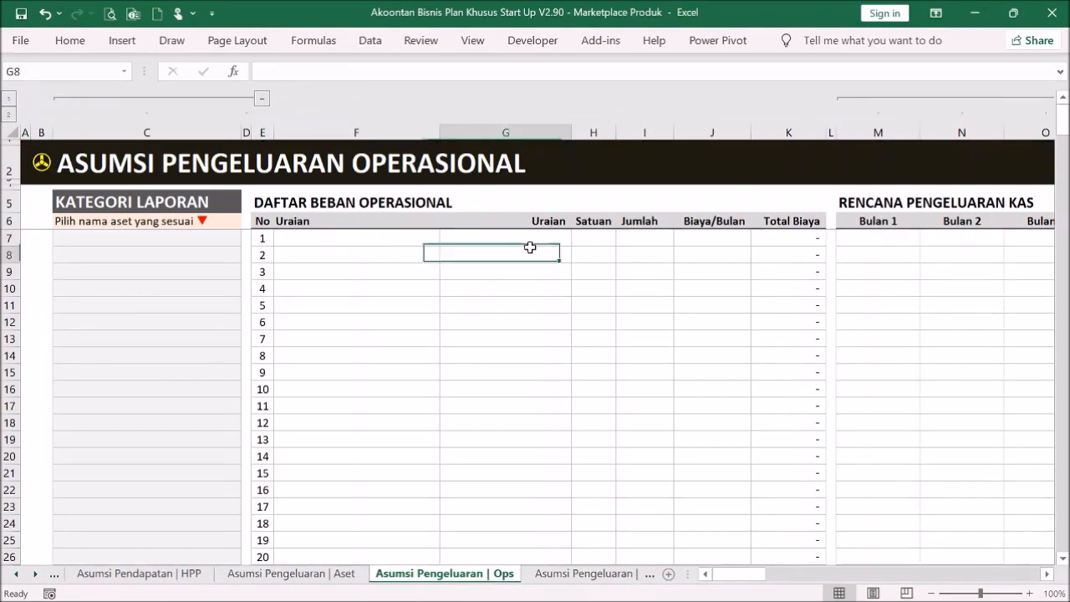
{"action": "left_click", "coordinate": [711, 241]}
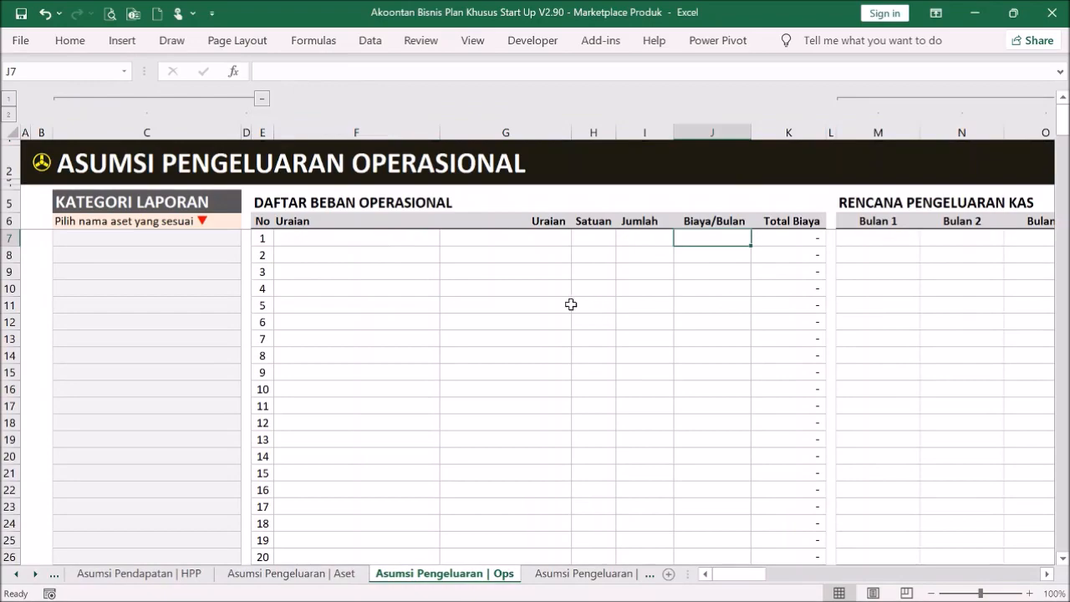
- Switch to the example V2.89 workbook and copy the operational expense entries F7:J18 from its operational expense sheet
{"action": "left_click", "coordinate": [436, 586]}
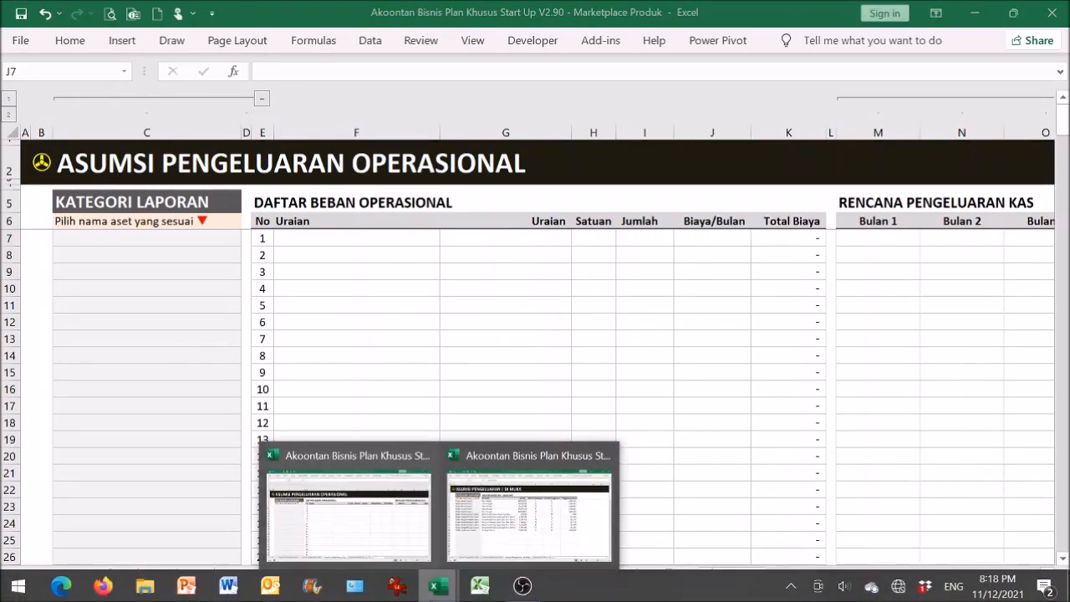
{"action": "left_click", "coordinate": [511, 527]}
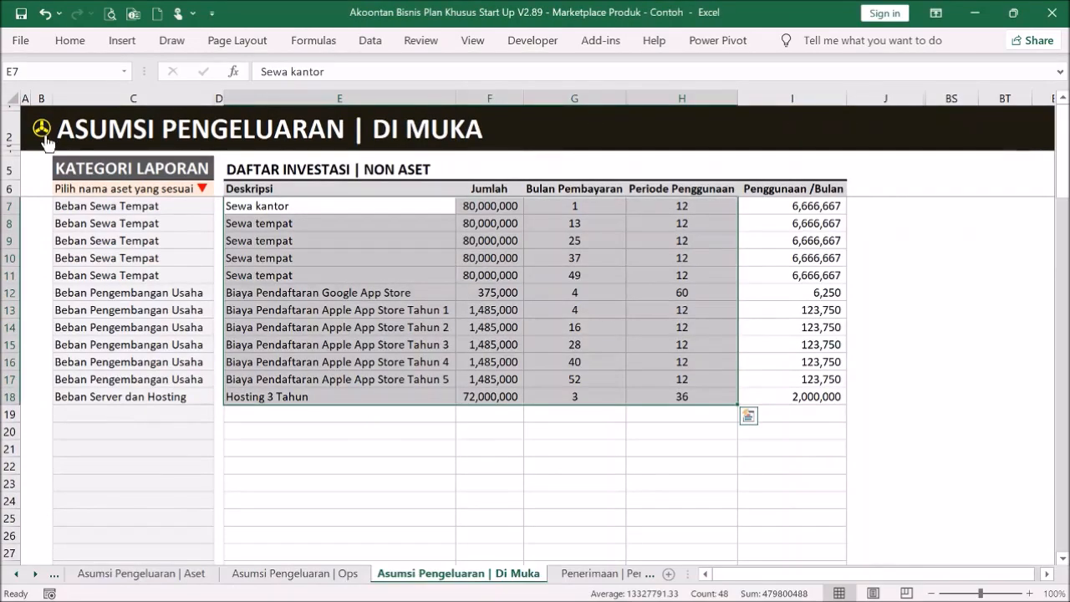
{"action": "left_click", "coordinate": [42, 132]}
{"action": "left_click", "coordinate": [42, 132]}
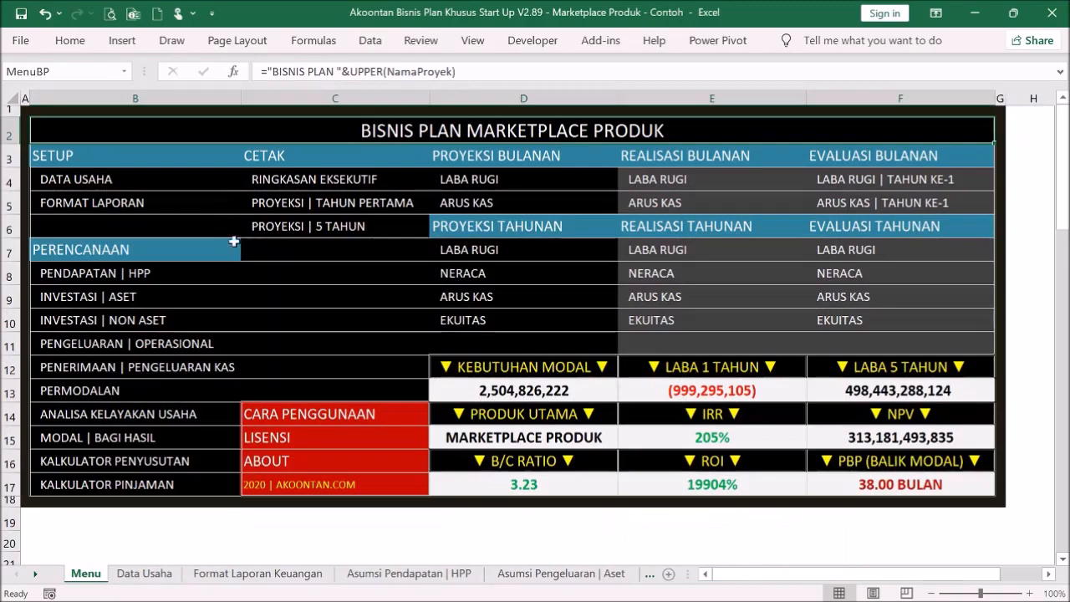
{"action": "left_click", "coordinate": [192, 345]}
{"action": "left_click_drag", "start_coordinate": [314, 237], "coordinate": [692, 421]}
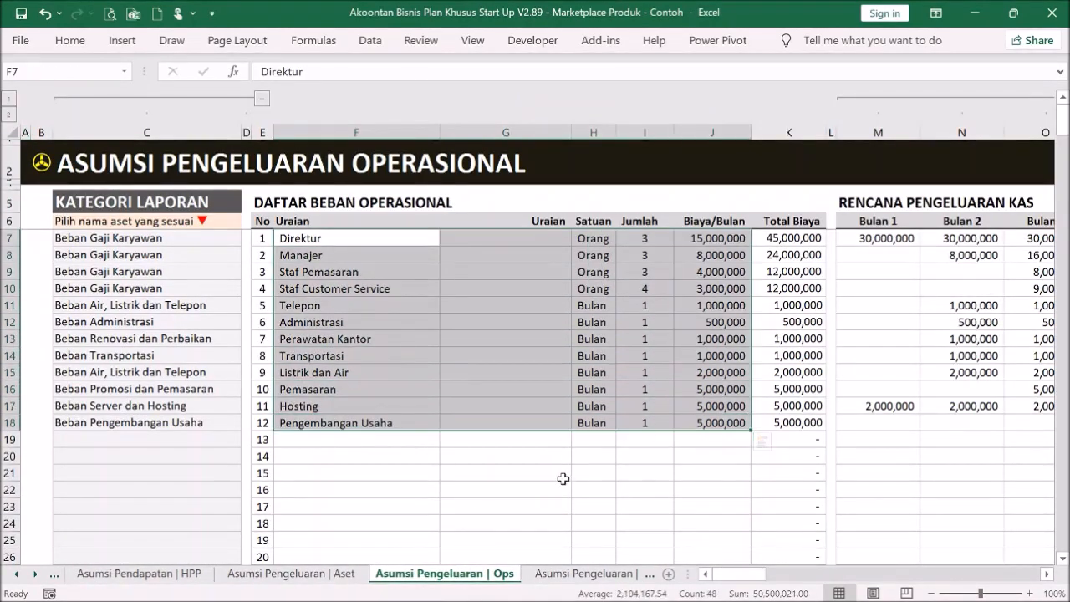
{"action": "key", "text": "ctrl+c"}
{"action": "key", "text": "ctrl+q"}
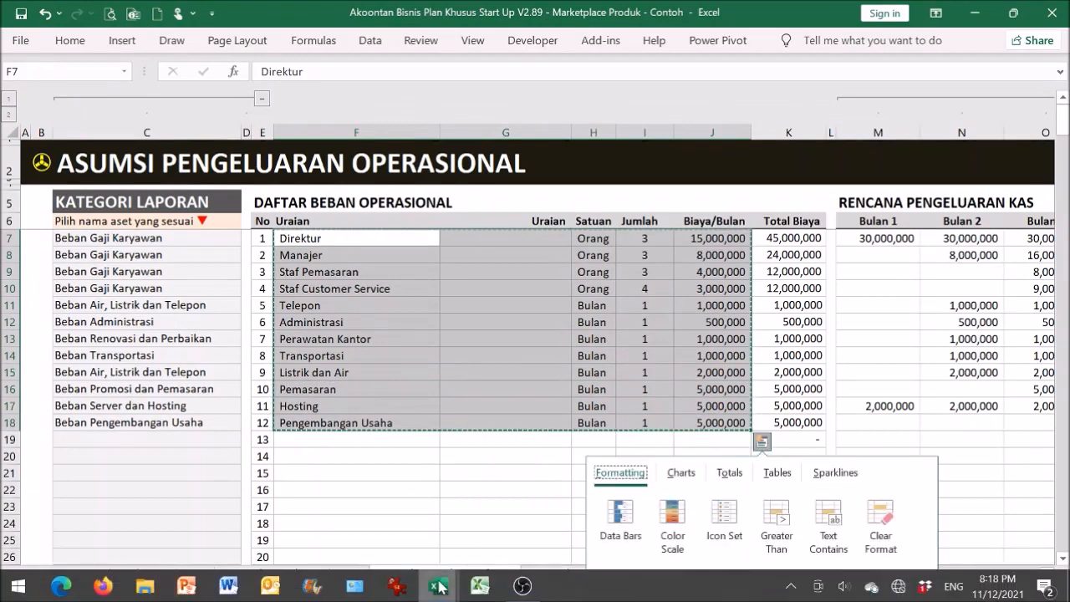
- Return to the V2.90 workbook and paste the copied expense entries as values starting at F7 of the operational expense list
{"action": "left_click", "coordinate": [440, 587]}
{"action": "left_click", "coordinate": [468, 454]}
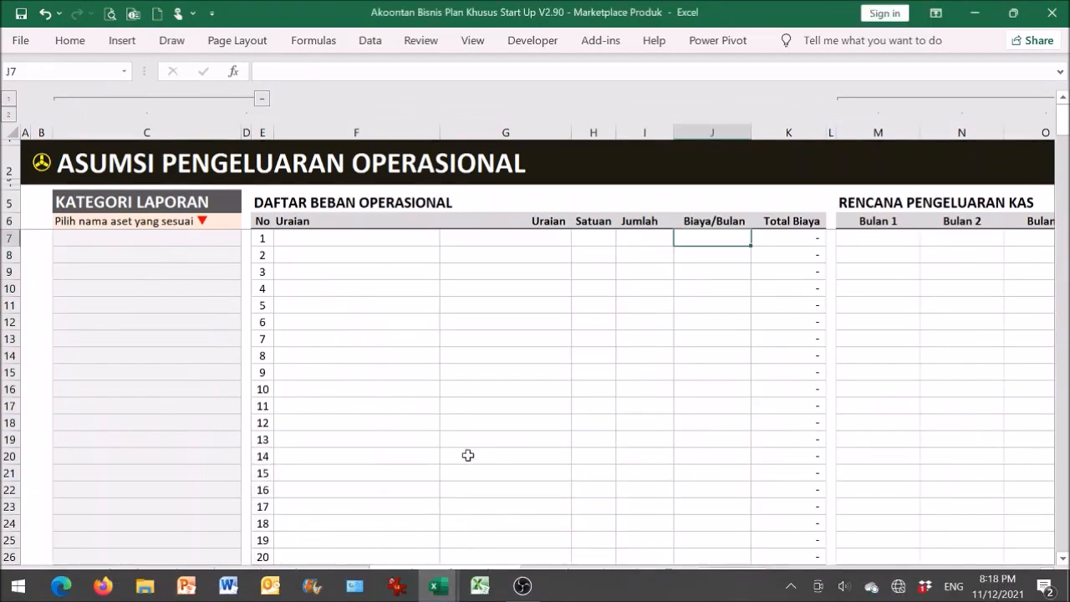
{"action": "left_click", "coordinate": [368, 235]}
{"action": "right_click", "coordinate": [367, 235]}
{"action": "left_click", "coordinate": [442, 241]}
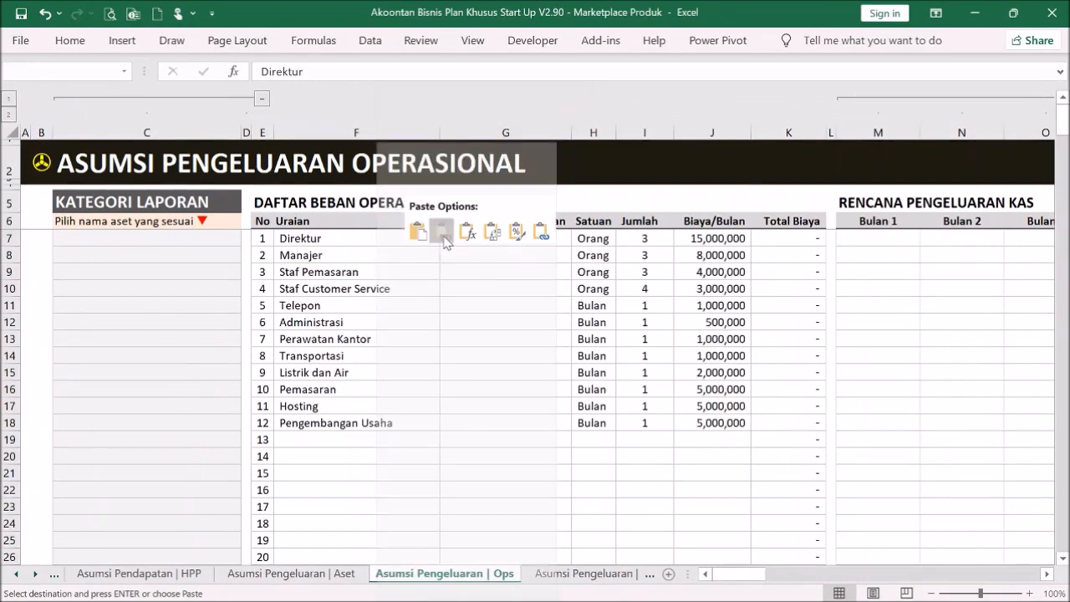
{"action": "left_click", "coordinate": [591, 337]}
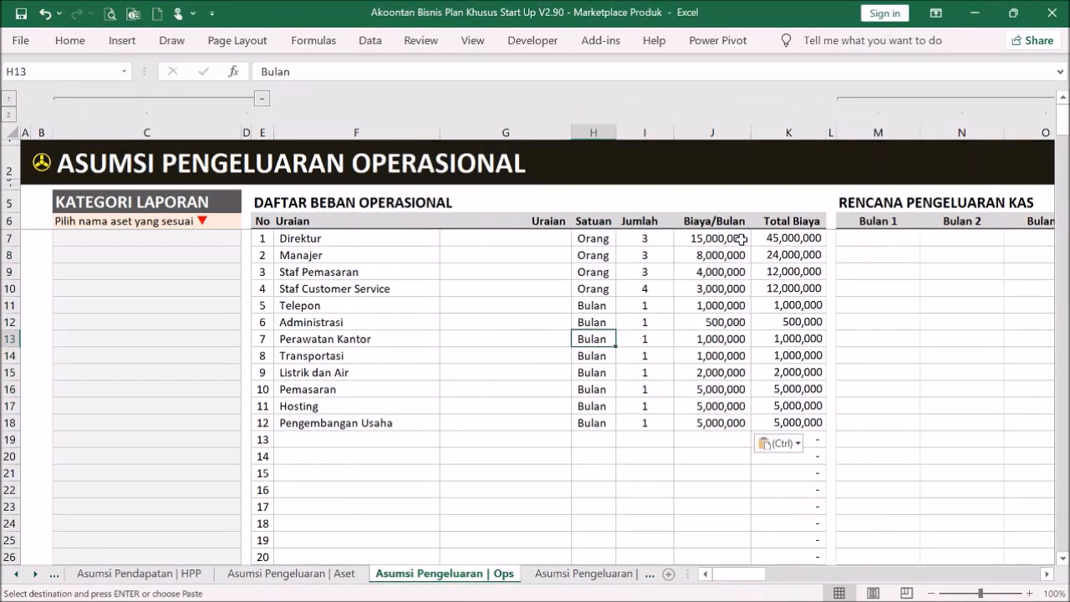
- Examine the Total Biaya formulas for several of the pasted expense rows
{"action": "left_click", "coordinate": [803, 248]}
{"action": "left_click", "coordinate": [794, 323]}
{"action": "left_click", "coordinate": [780, 403]}
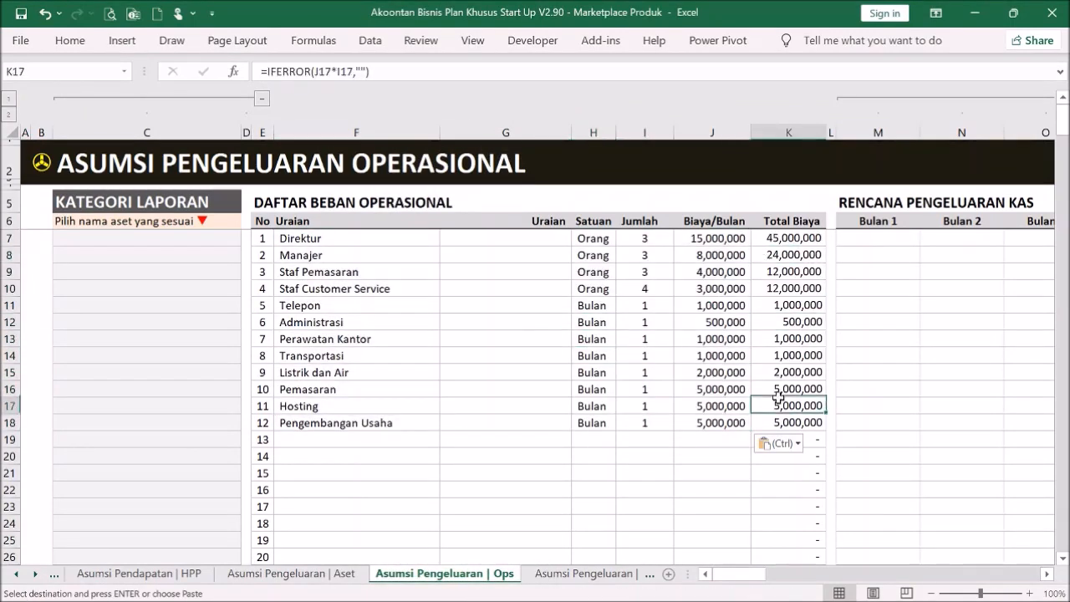
{"action": "left_click", "coordinate": [811, 337]}
{"action": "left_click", "coordinate": [803, 291]}
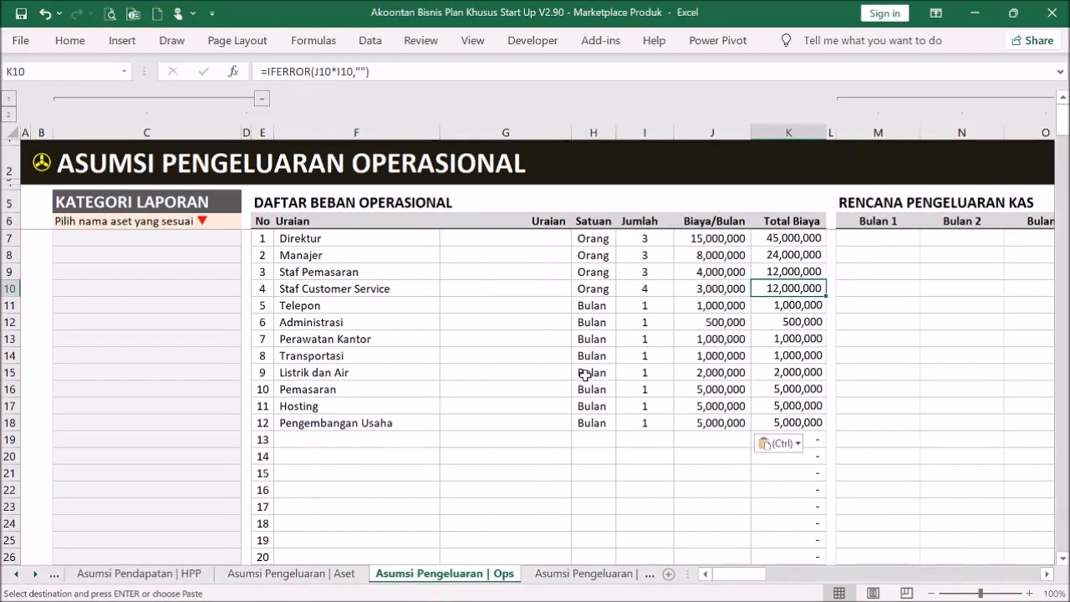
- Clear the unit and quantity of the Listrik dan Air row in H15:I15
{"action": "left_click_drag", "start_coordinate": [586, 376], "coordinate": [619, 375]}
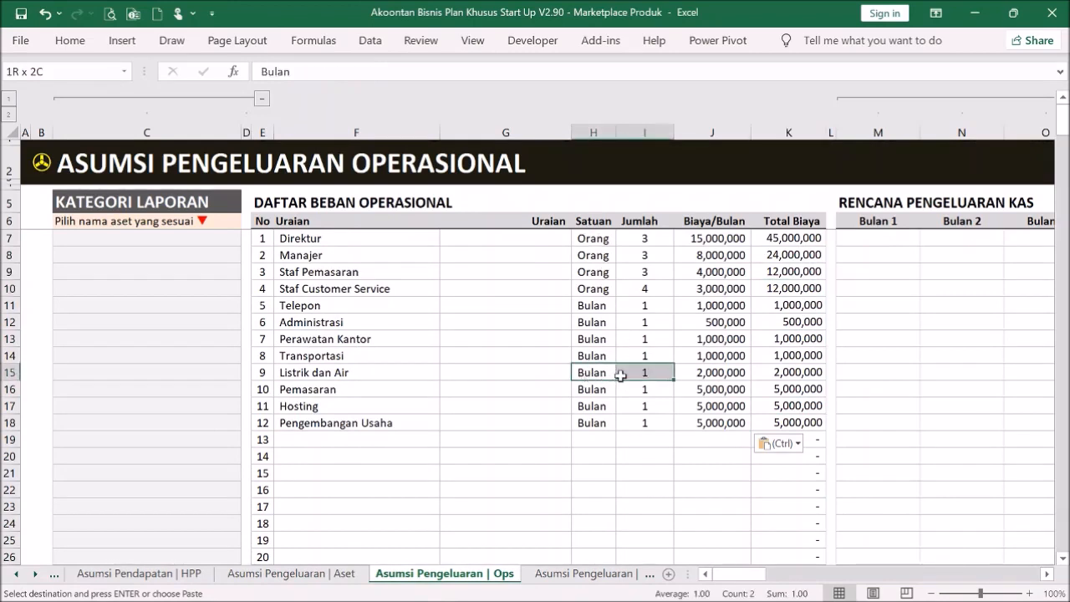
{"action": "left_click_drag", "start_coordinate": [620, 377], "coordinate": [626, 373]}
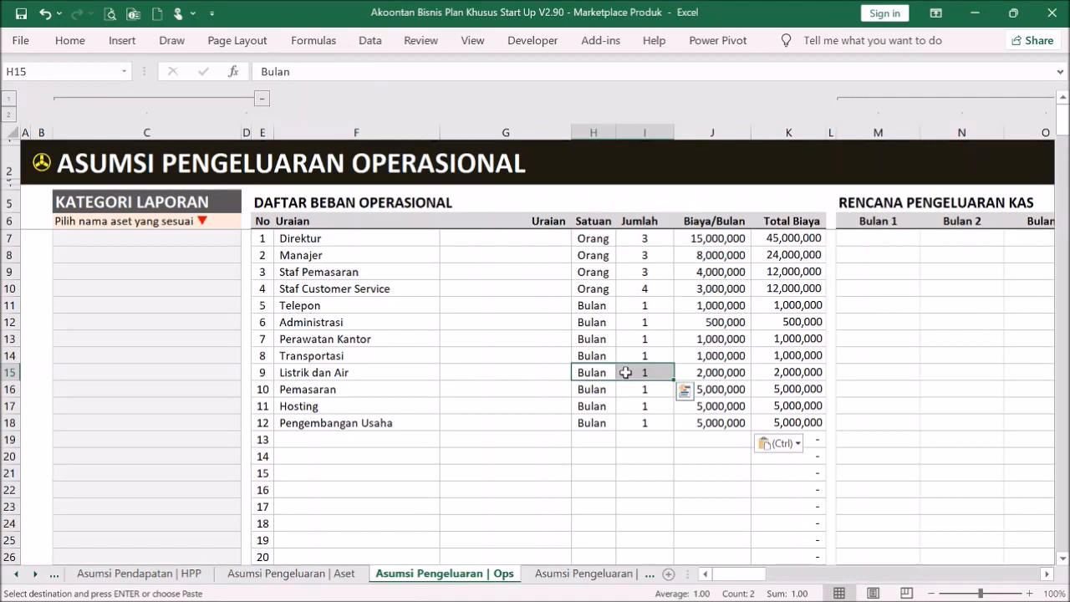
{"action": "key", "text": "Delete"}
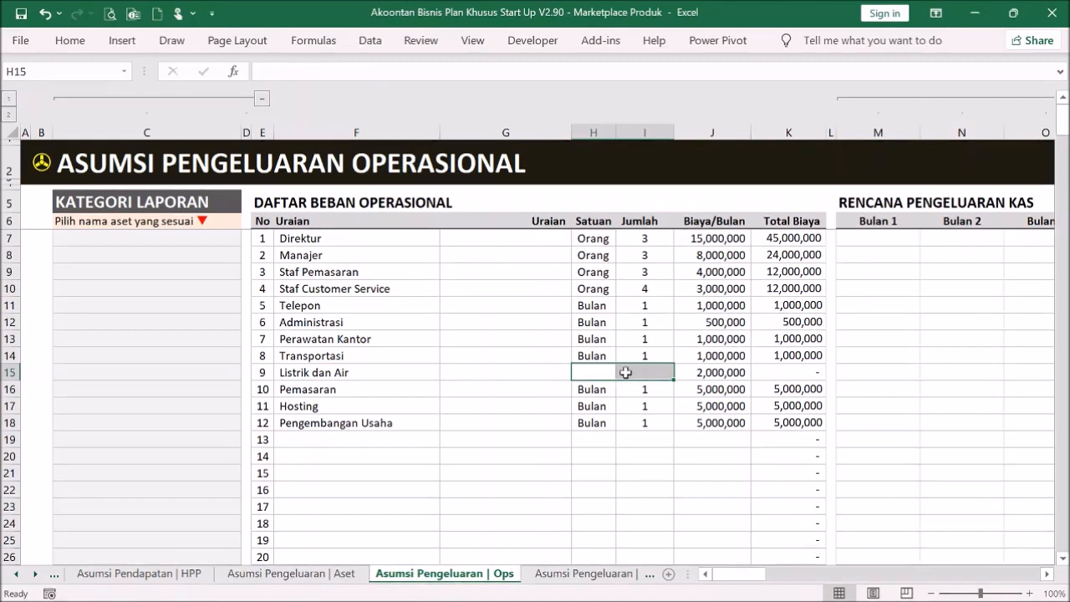
- Overwrite the Total Biaya formula of Listrik dan Air in K15 with the fixed value 2000000
{"action": "left_click", "coordinate": [767, 373]}
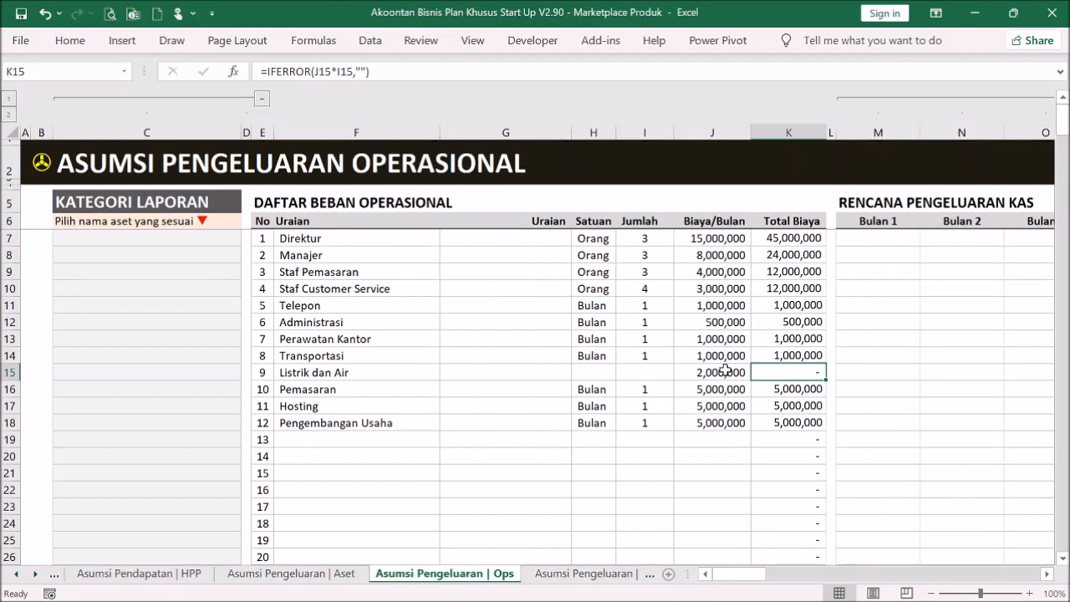
{"action": "type", "text": "2"}
{"action": "type", "text": "000000"}
{"action": "key", "text": "ctrl+Return"}
{"action": "key", "text": "Down"}
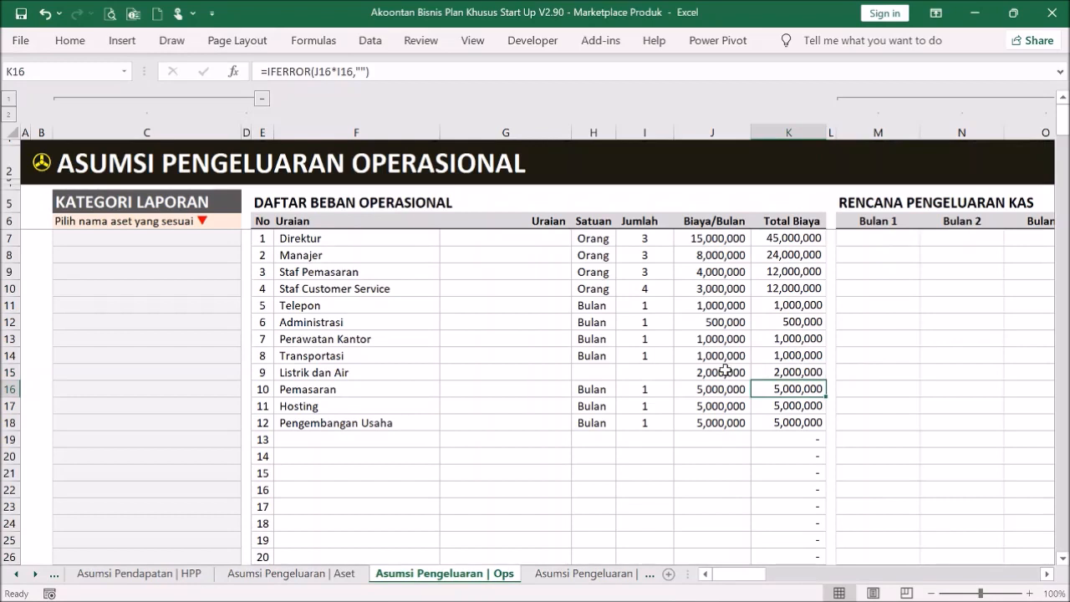
- Begin an IF formula in K15 that tests whether the quantity is filled in, using the condition I15<>""
{"action": "left_click", "coordinate": [792, 372]}
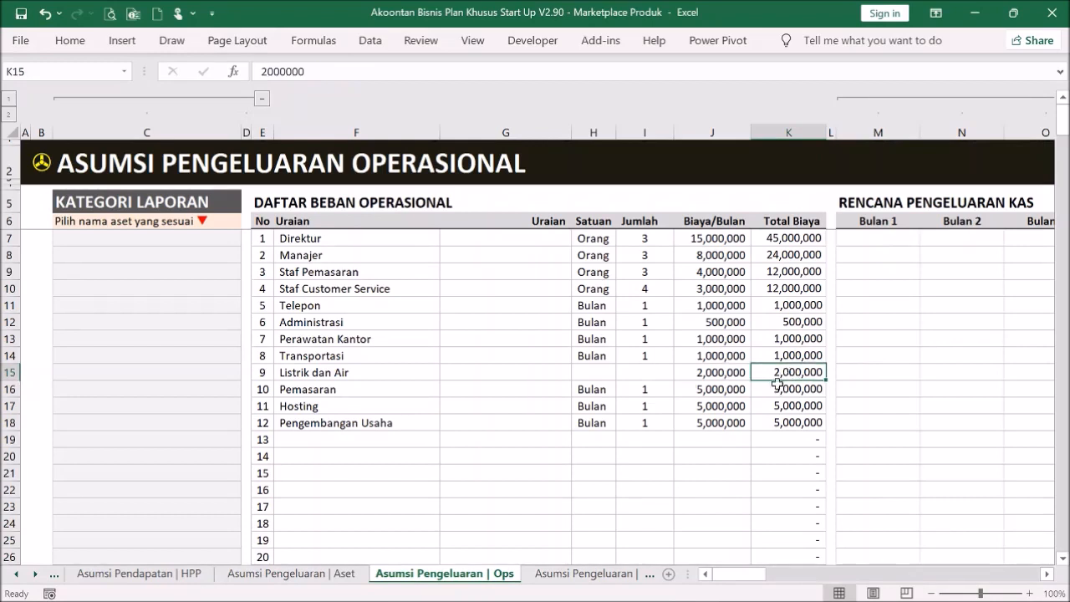
{"action": "type", "text": "=if("}
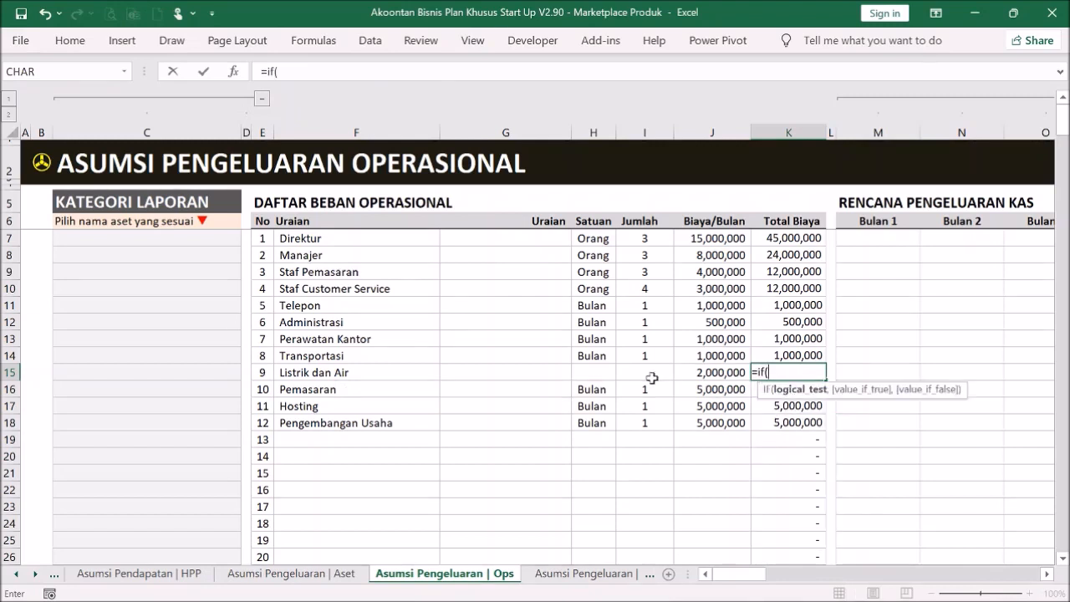
{"action": "left_click", "coordinate": [729, 372]}
{"action": "type", "text": "<>\"\","}
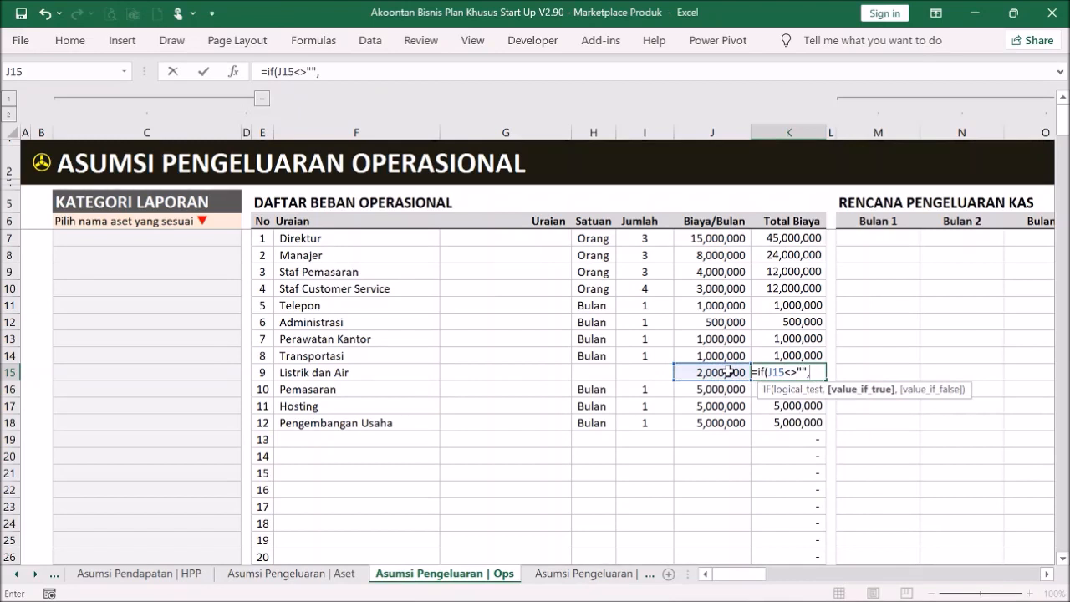
{"action": "double_click", "coordinate": [776, 372]}
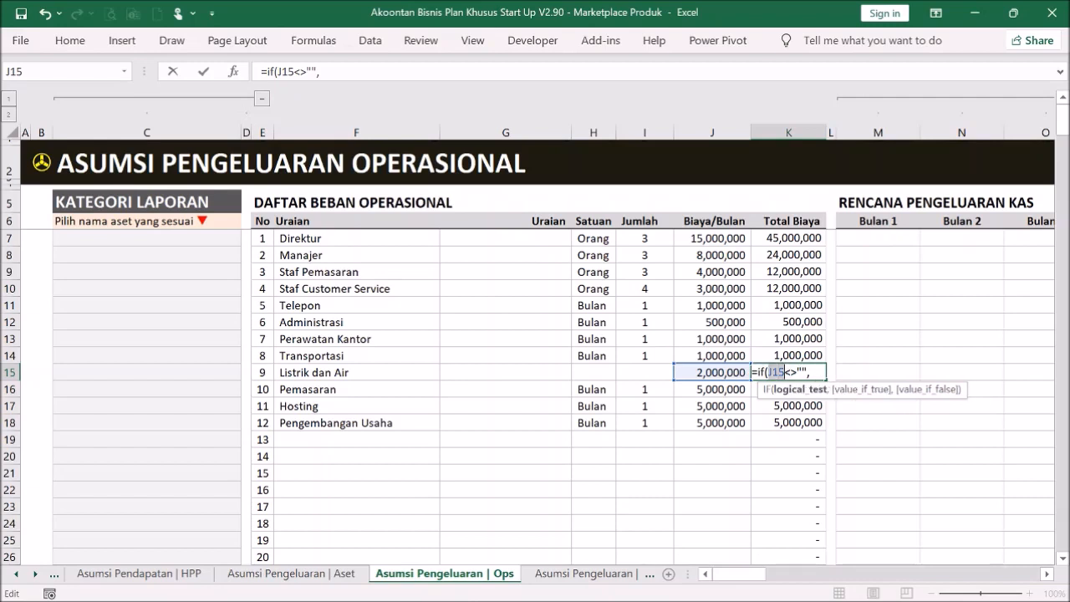
{"action": "left_click", "coordinate": [656, 373]}
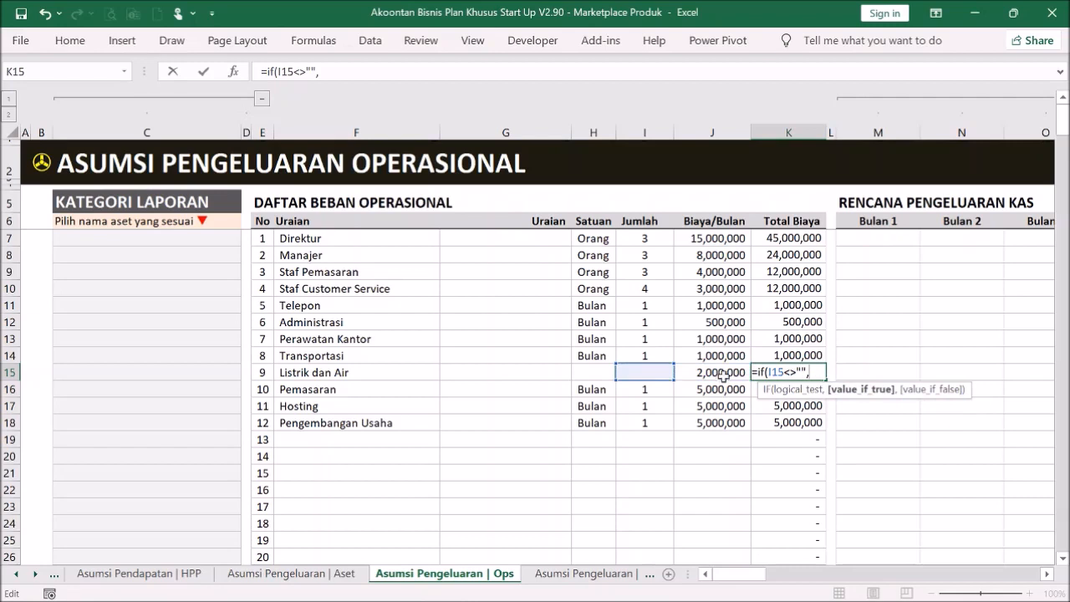
- Try to complete the Total Biaya formula in K15 as =if(I15<>"",I15*J15,J15,0)
{"action": "left_click", "coordinate": [651, 372]}
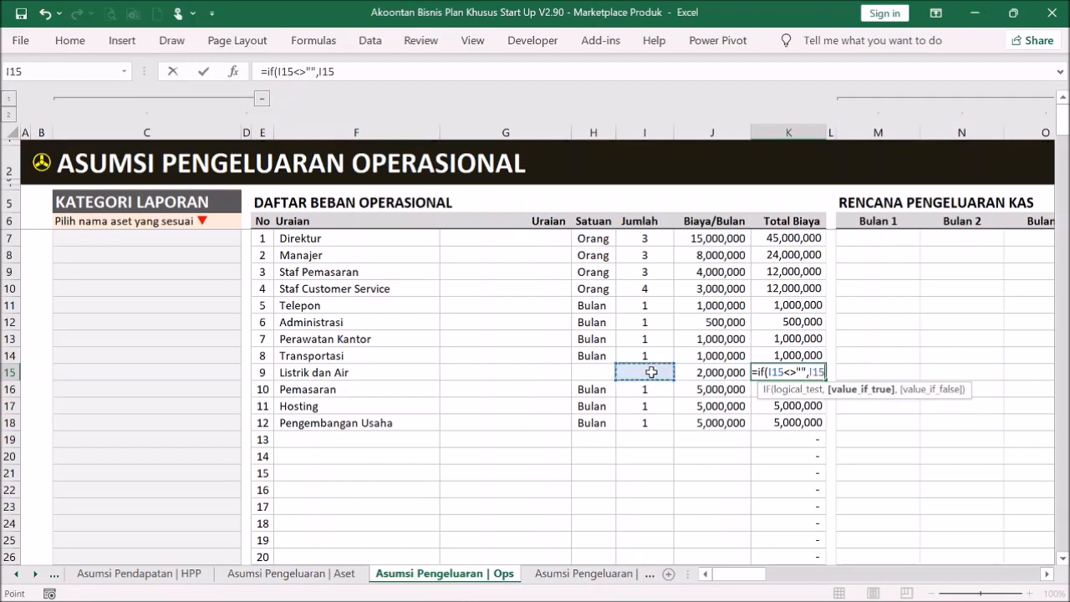
{"action": "type", "text": "*"}
{"action": "left_click", "coordinate": [693, 374]}
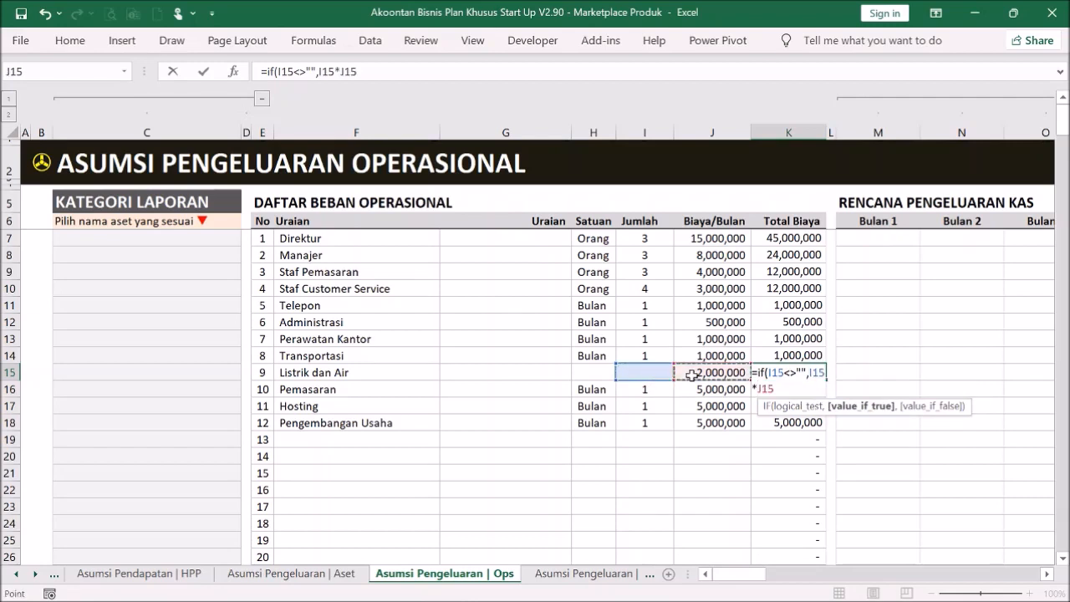
{"action": "type", "text": ","}
{"action": "left_click", "coordinate": [692, 374]}
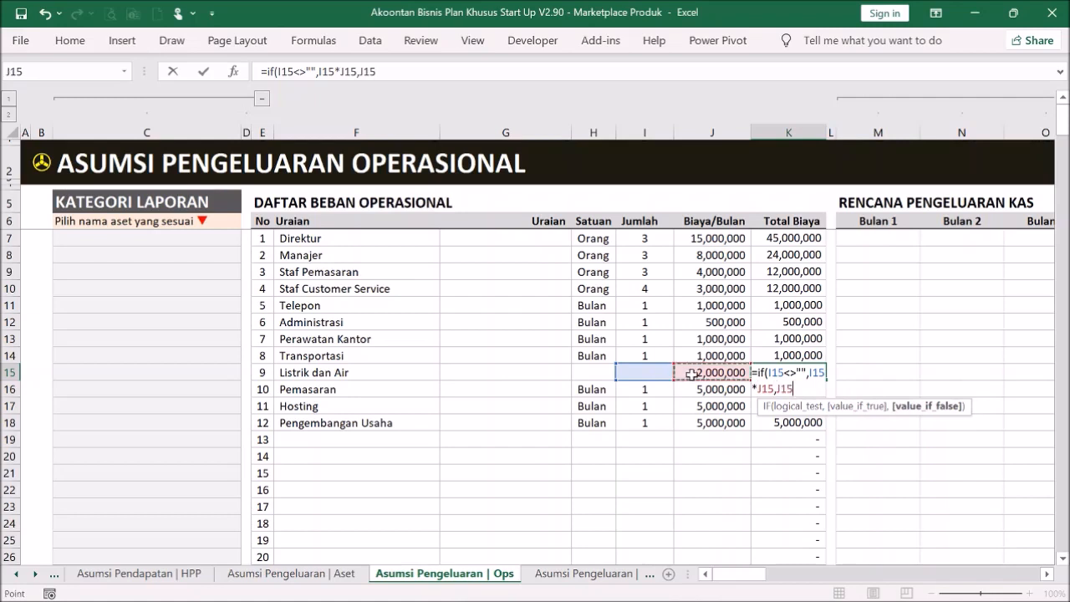
{"action": "type", "text": ",0)"}
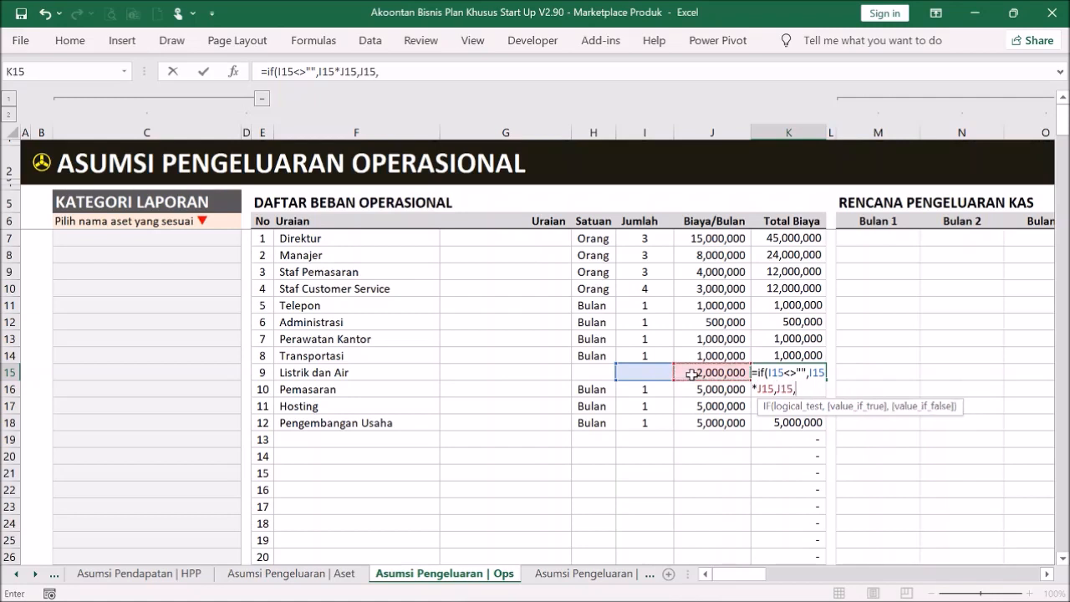
{"action": "key", "text": "Return"}
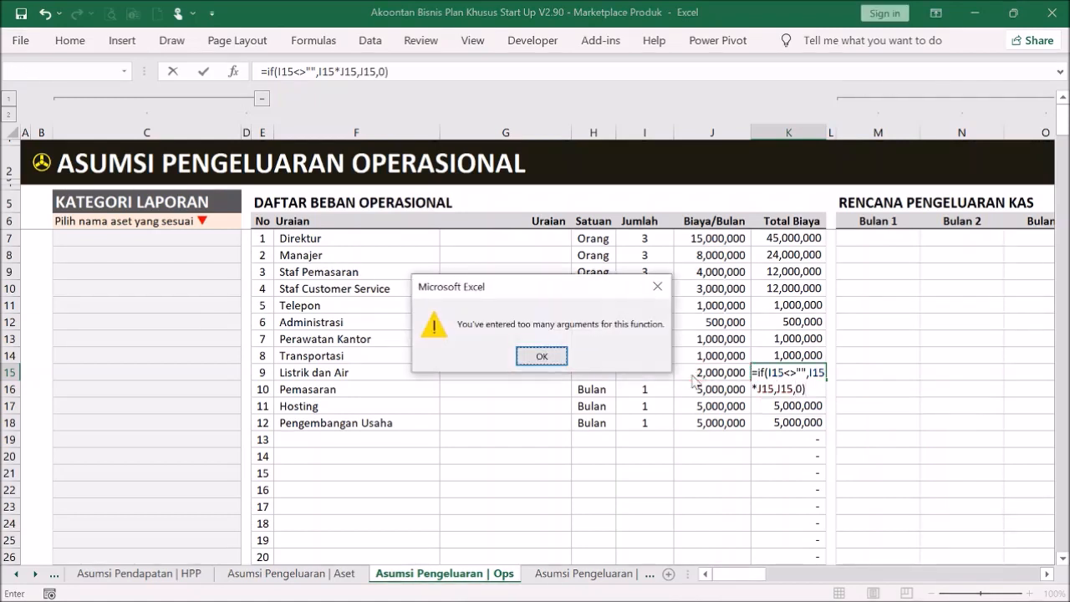
{"action": "key", "text": "Return"}
{"action": "key", "text": "Escape"}
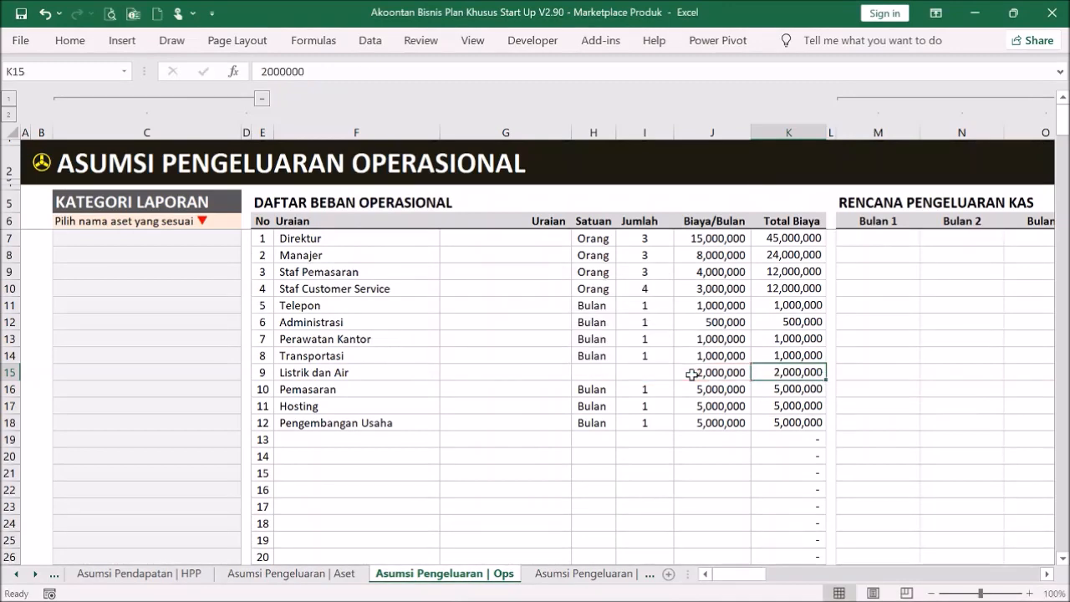
- Copy the unit Bulan and quantity 1 from the Transportasi row into H15:I15 of the Listrik dan Air row
{"action": "left_click", "coordinate": [716, 455]}
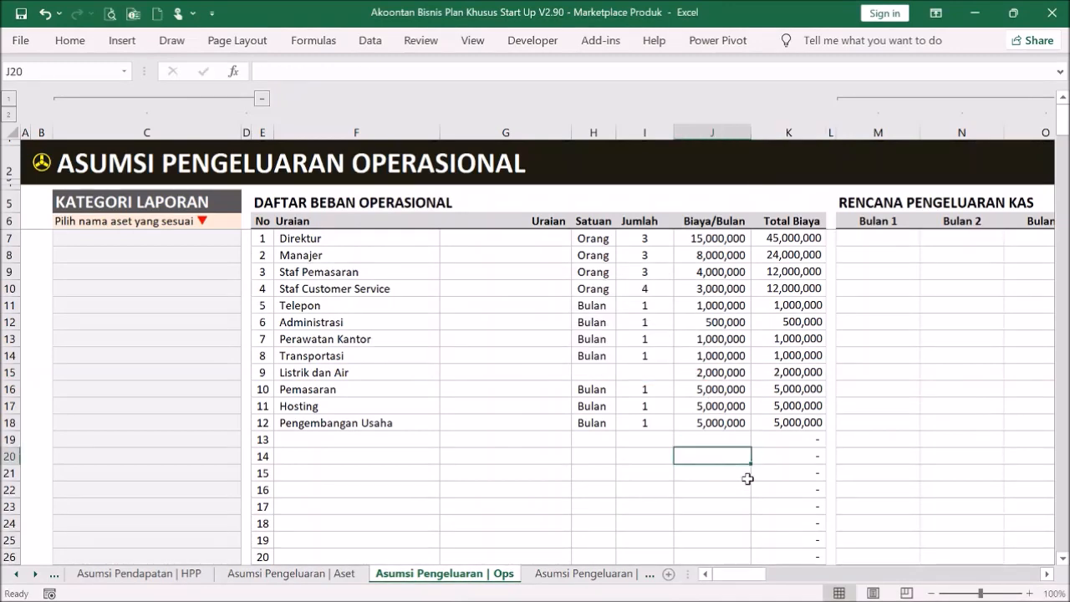
{"action": "key", "text": "Up"}
{"action": "key", "text": "Up"}
{"action": "key", "text": "Up"}
{"action": "key", "text": "Up"}
{"action": "key", "text": "Up"}
{"action": "key", "text": "Right"}
{"action": "key", "text": "Left"}
{"action": "key", "text": "Left"}
{"action": "key", "text": "Left"}
{"action": "key", "text": "Up"}
{"action": "key", "text": "shift+Right"}
{"action": "key", "text": "ctrl+c"}
{"action": "key", "text": "Down"}
{"action": "key", "text": "ctrl+v"}
{"action": "left_click", "coordinate": [732, 485]}
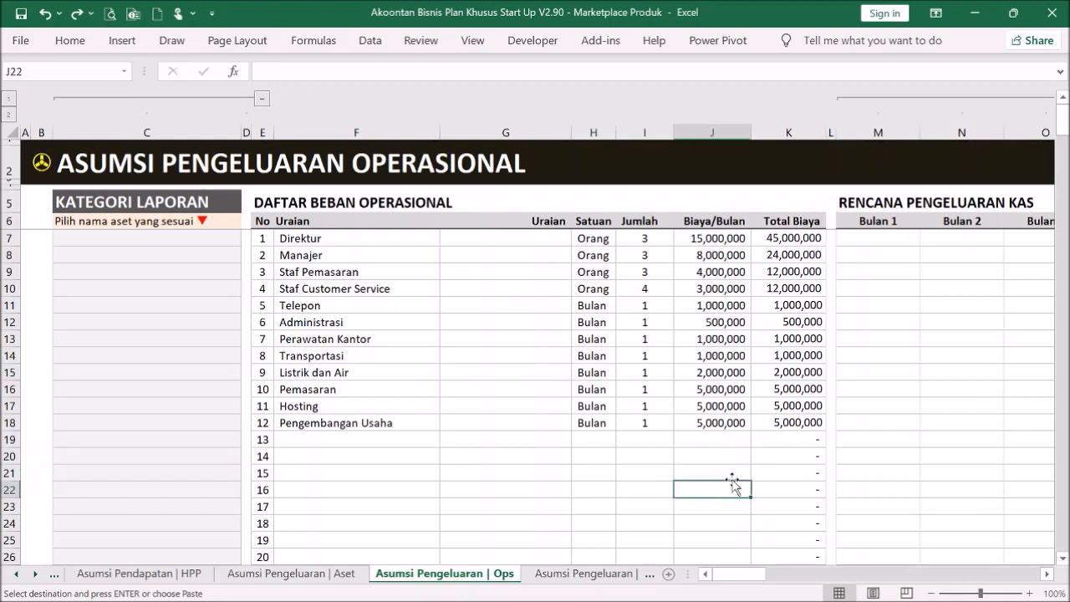
{"action": "left_click", "coordinate": [537, 471]}
- Set the report category of Direktur to Beban Gaji Karyawan and fill it down through Staf Customer Service in C10
{"action": "left_click", "coordinate": [188, 234]}
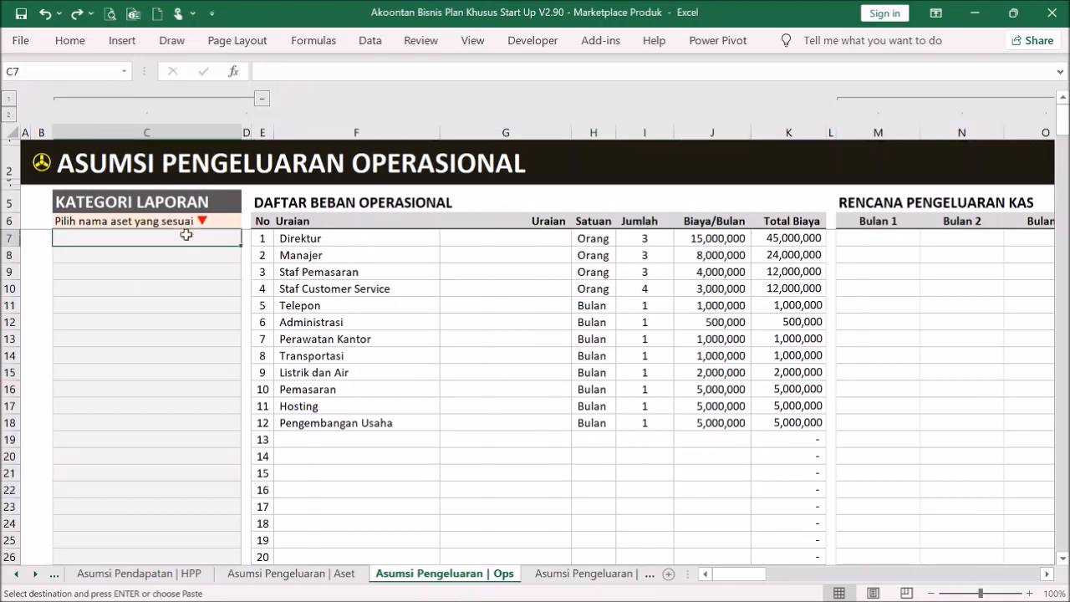
{"action": "left_click", "coordinate": [248, 237]}
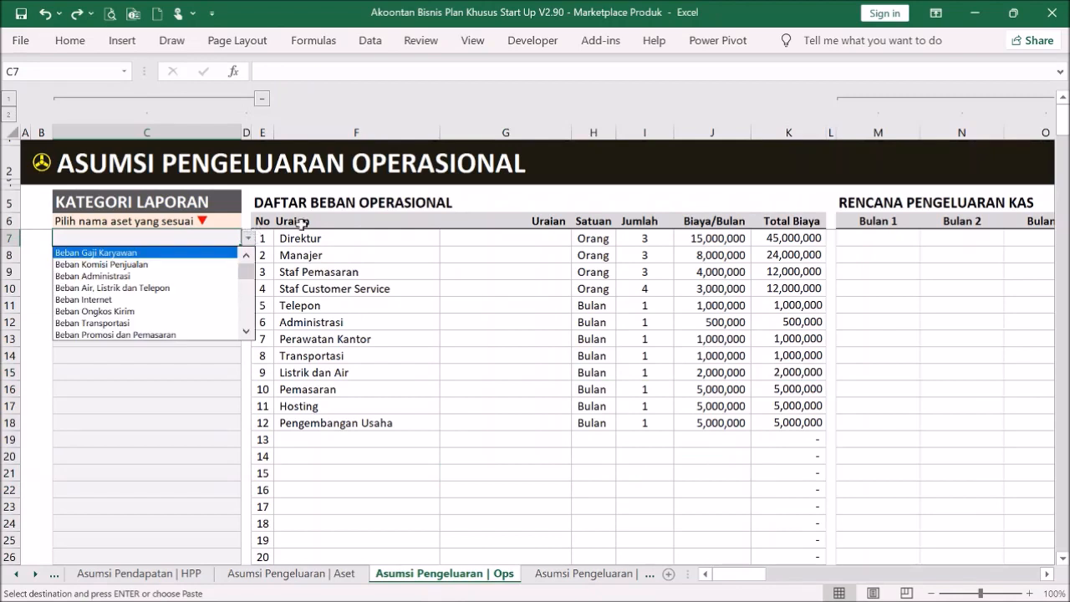
{"action": "left_click", "coordinate": [205, 253]}
{"action": "left_click_drag", "start_coordinate": [242, 248], "coordinate": [242, 296]}
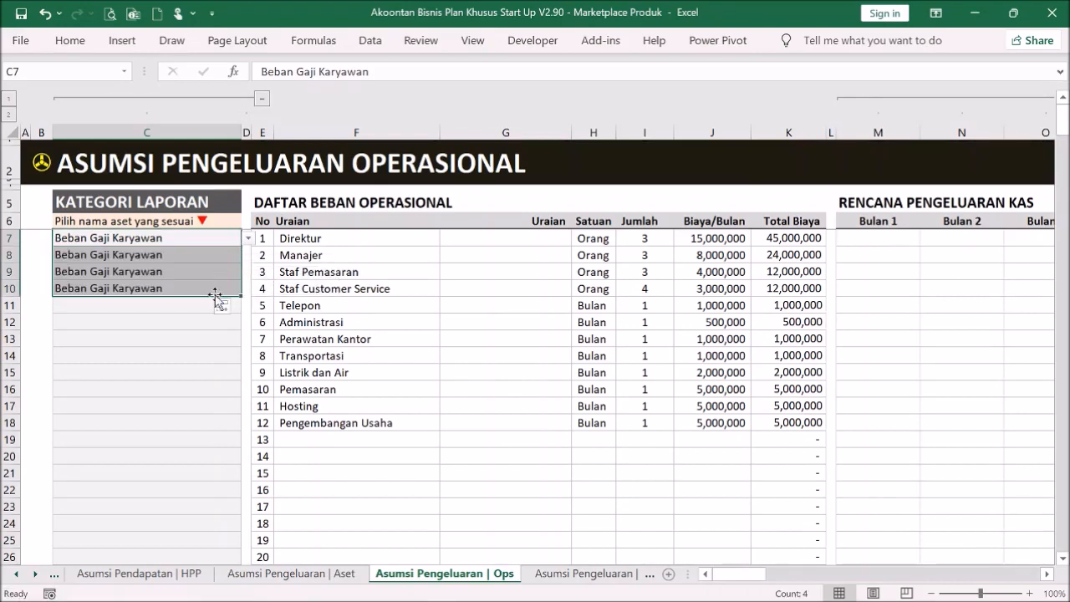
- Set the report category of Telepon to Beban Air, Listrik dan Telepon and of Administrasi to Beban Administrasi
{"action": "left_click", "coordinate": [185, 307]}
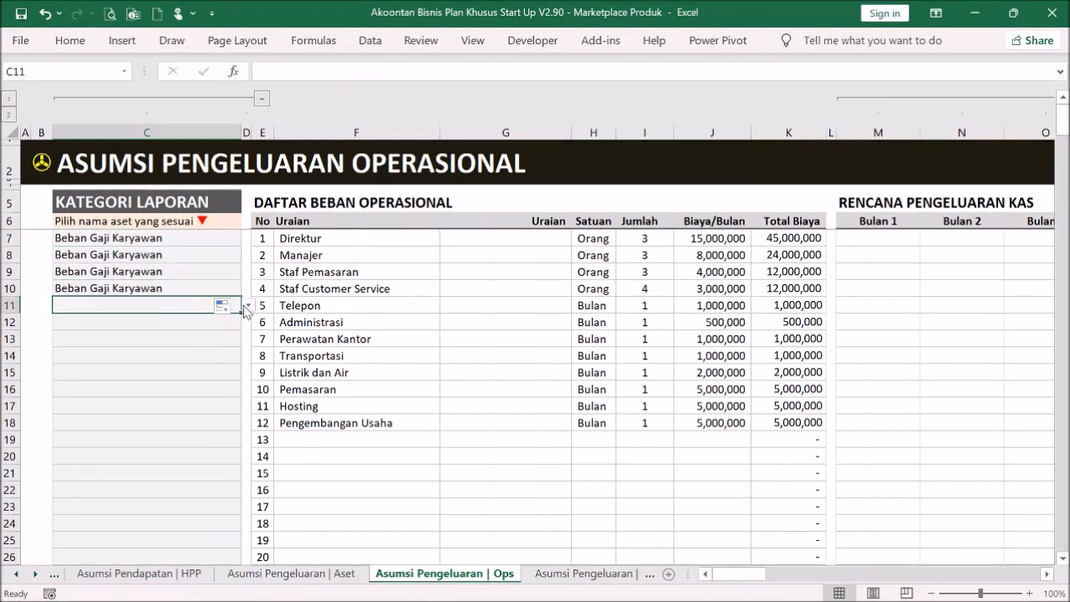
{"action": "left_click", "coordinate": [247, 306]}
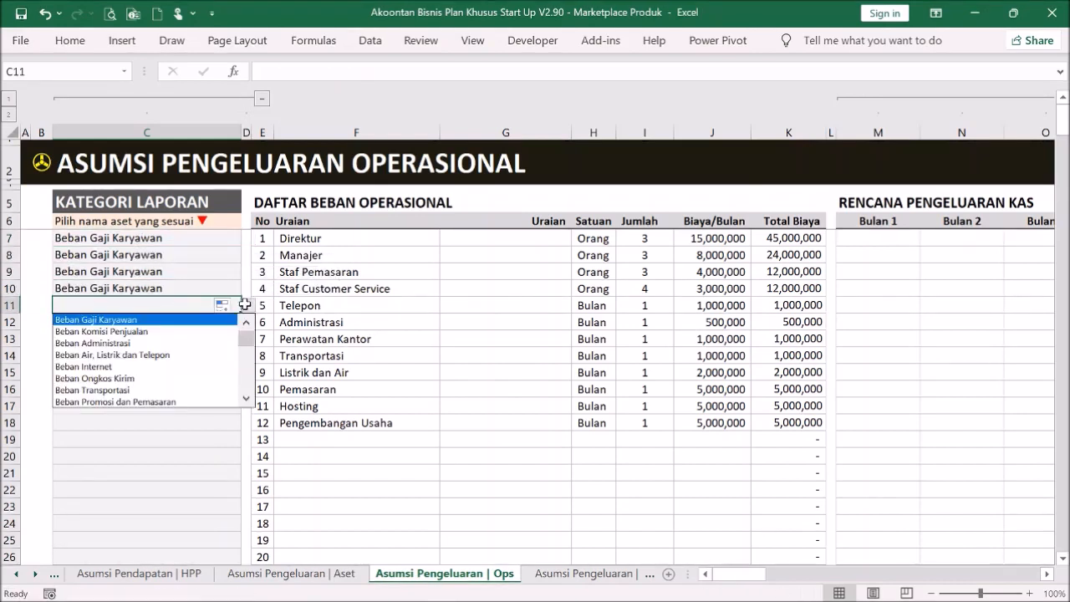
{"action": "left_click", "coordinate": [204, 355]}
{"action": "left_click", "coordinate": [229, 322]}
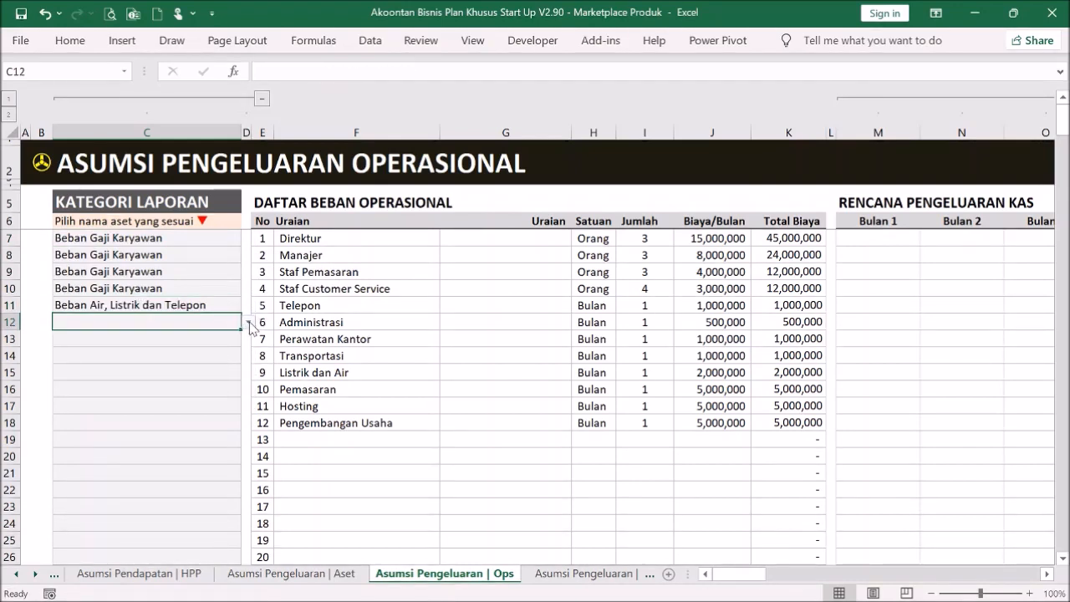
{"action": "left_click", "coordinate": [249, 323]}
{"action": "left_click", "coordinate": [208, 358]}
- Assign the category Beban Renovasi dan Perbaikan to Perawatan Kantor and Beban Transportasi to Transportasi
{"action": "left_click", "coordinate": [216, 338]}
{"action": "left_click", "coordinate": [247, 339]}
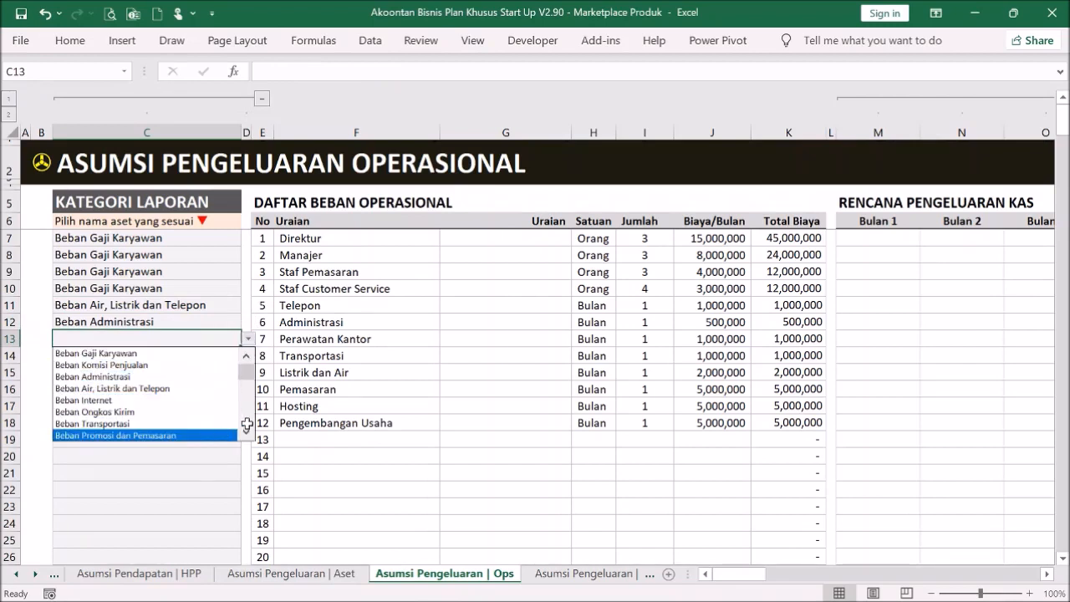
{"action": "scroll", "coordinate": [245, 424], "scroll_direction": "down", "scroll_amount": 5}
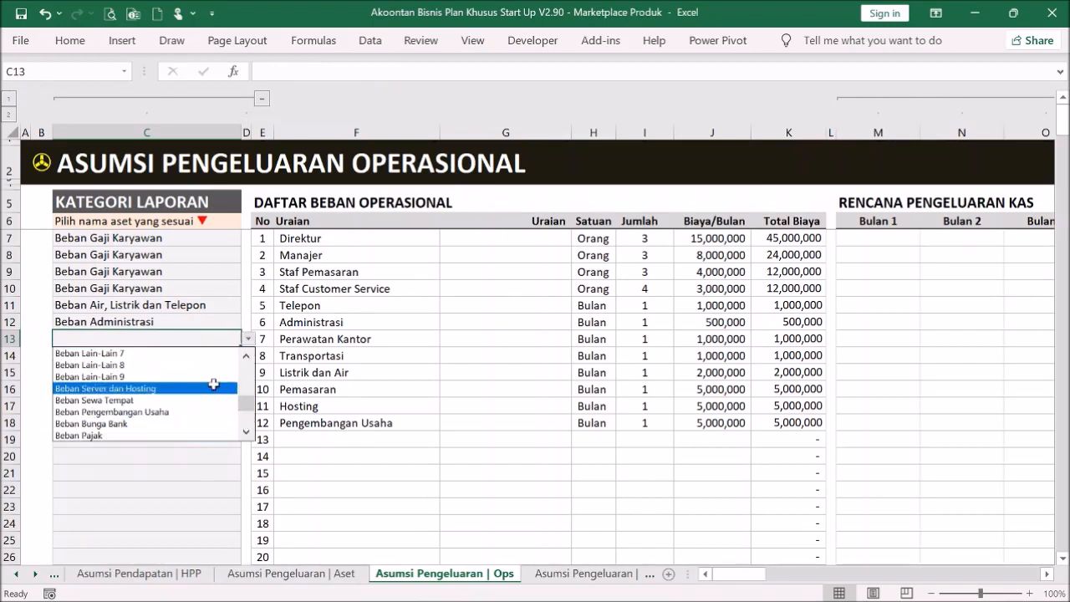
{"action": "scroll", "coordinate": [249, 374], "scroll_direction": "up", "scroll_amount": 2}
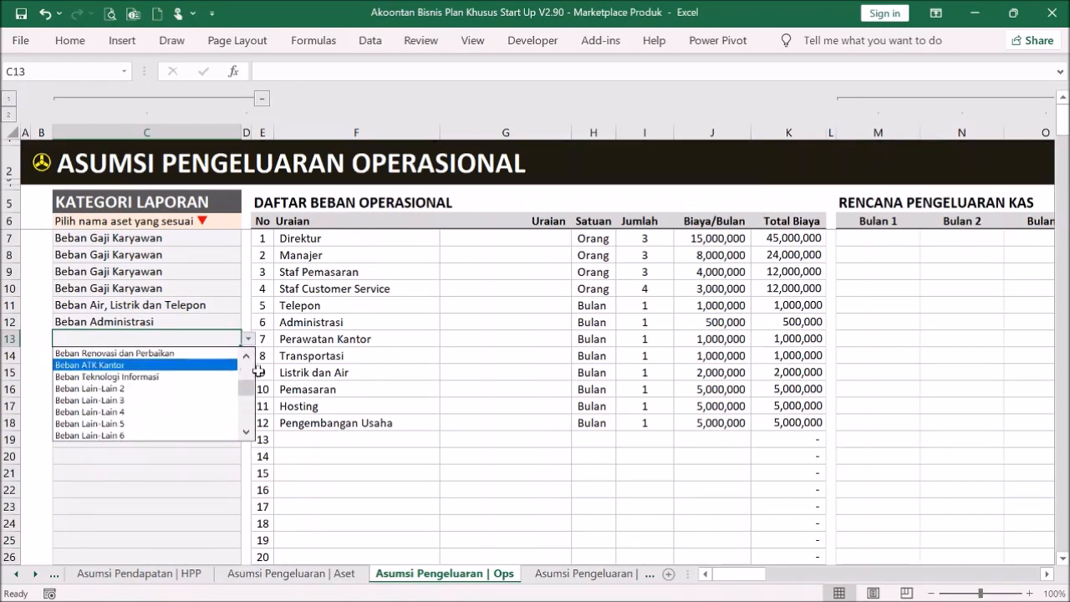
{"action": "left_click", "coordinate": [225, 353]}
{"action": "left_click", "coordinate": [213, 354]}
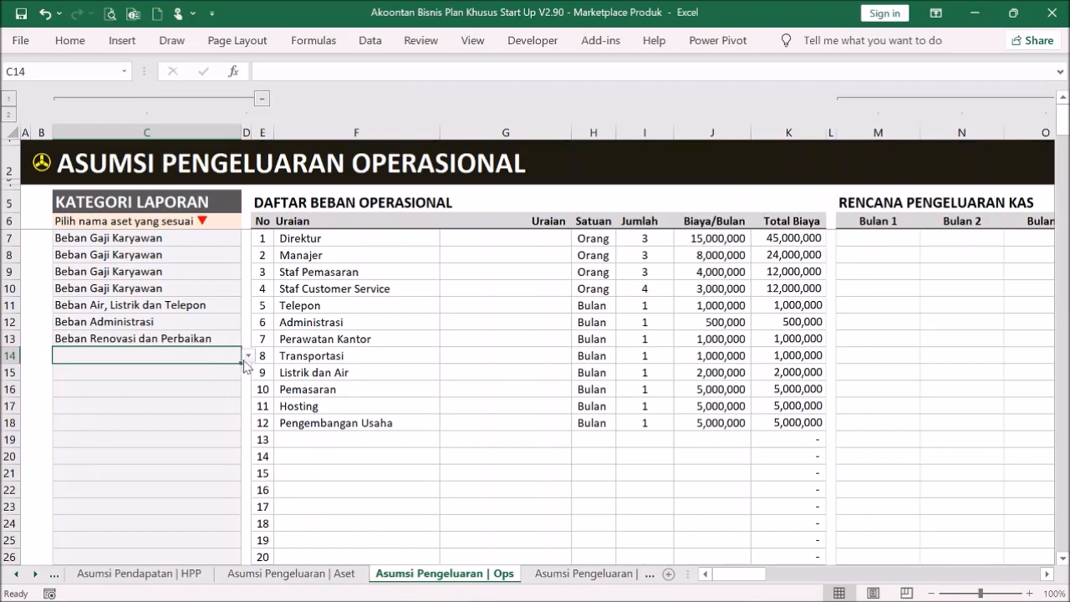
{"action": "left_click", "coordinate": [248, 356]}
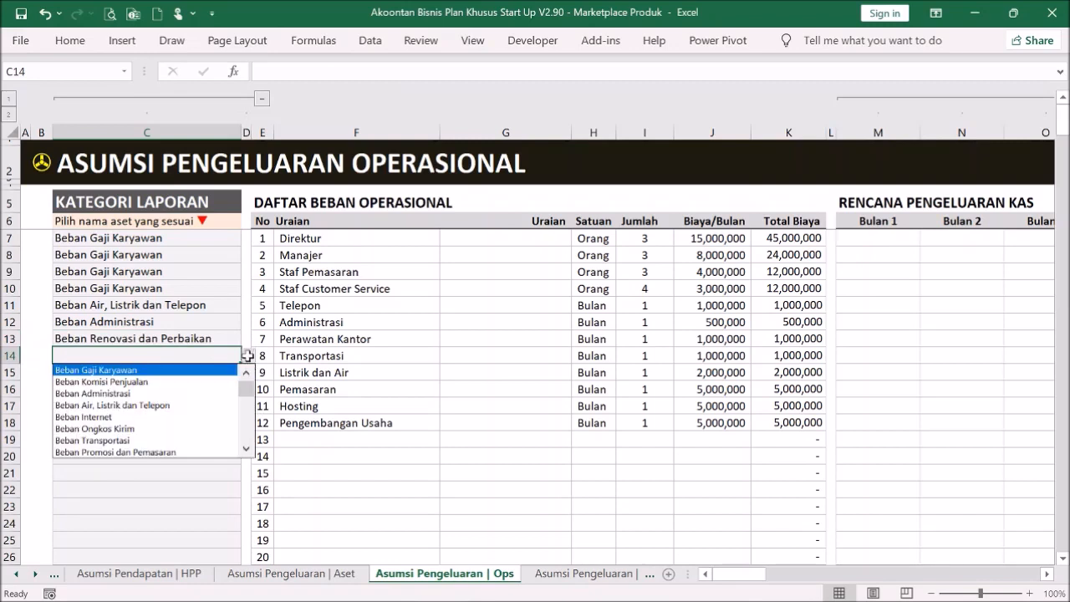
{"action": "left_click", "coordinate": [206, 440]}
- Copy the Beban Air, Listrik dan Telepon category from the Telepon row to the Listrik dan Air row in C15
{"action": "left_click", "coordinate": [216, 372]}
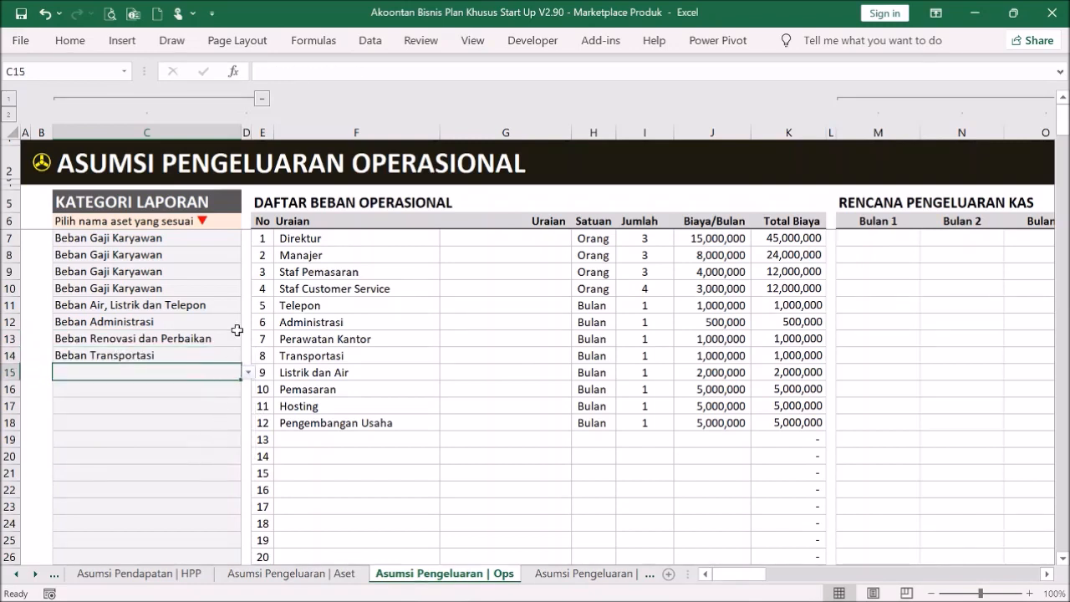
{"action": "left_click", "coordinate": [223, 306]}
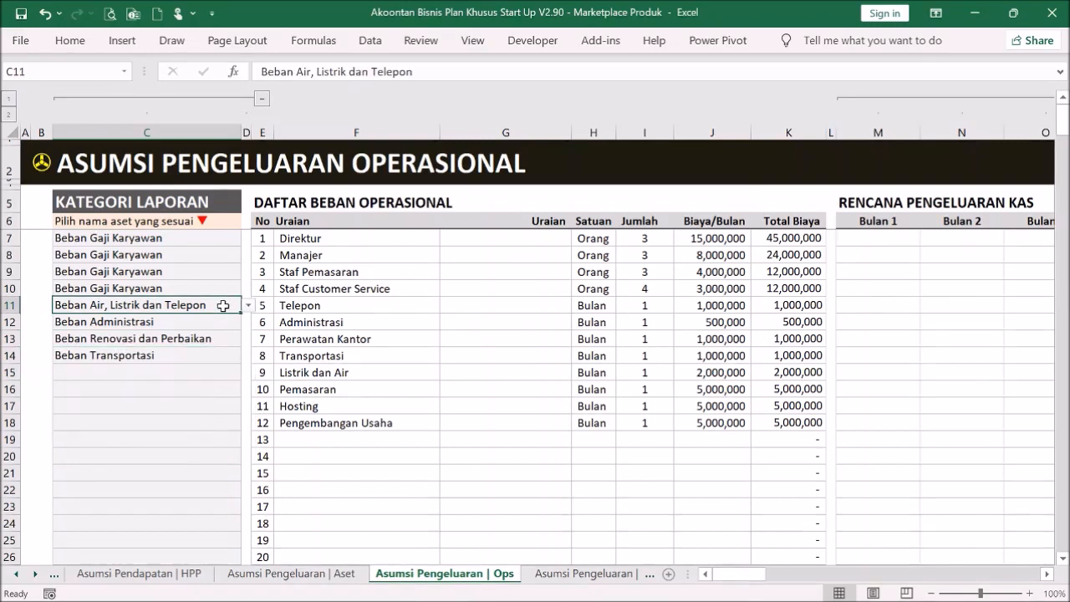
{"action": "left_click", "coordinate": [226, 370]}
{"action": "key", "text": "ctrl+v"}
{"action": "left_click", "coordinate": [163, 403]}
- Assign the category Beban Promosi dan Pemasaran to Pemasaran and Beban Server dan Hosting to Hosting
{"action": "left_click", "coordinate": [158, 387]}
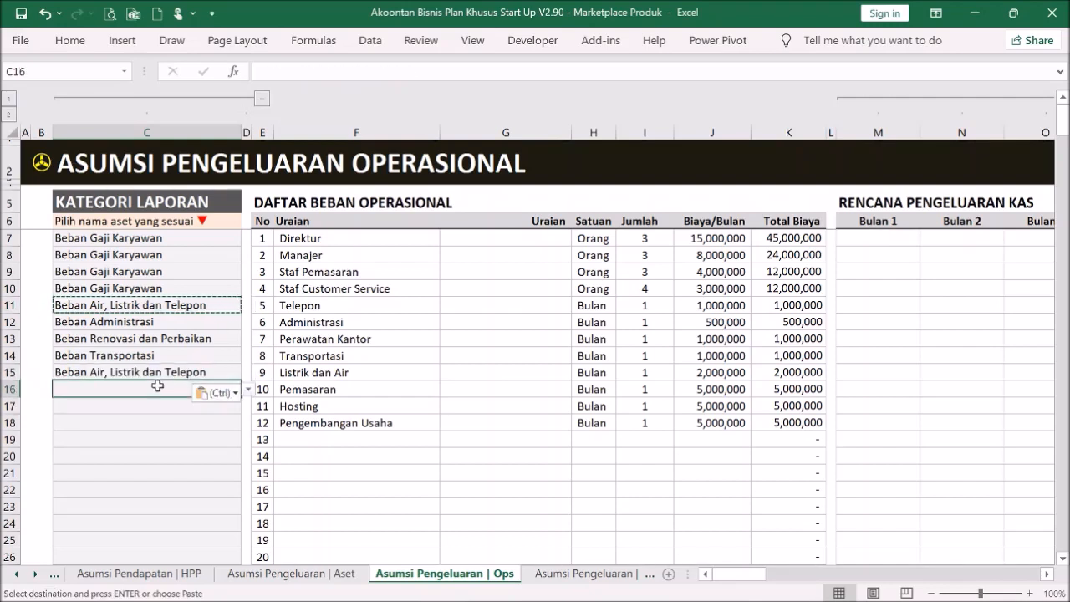
{"action": "left_click", "coordinate": [248, 391]}
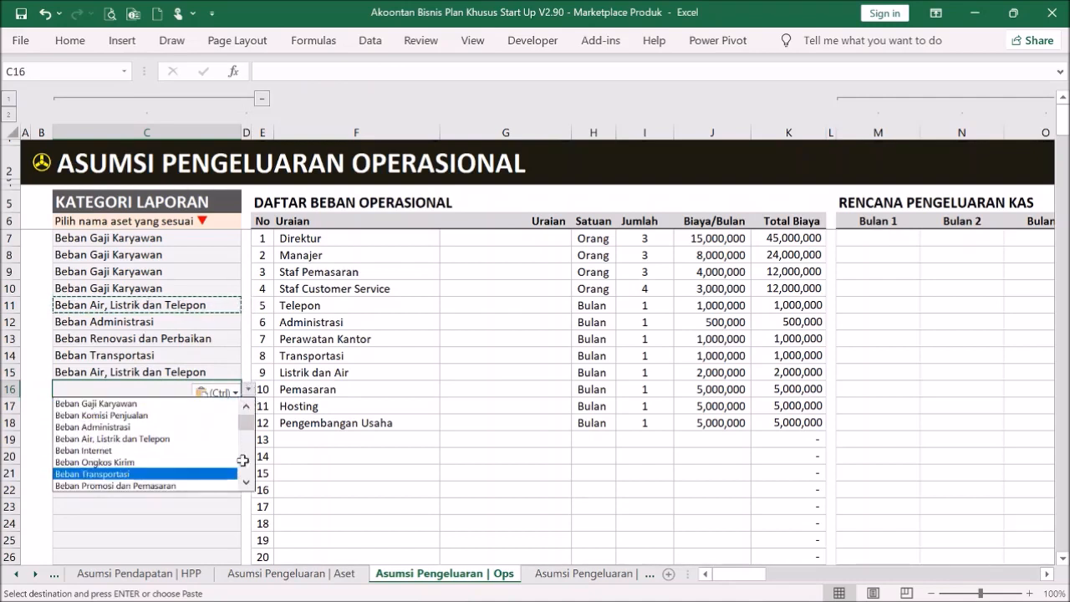
{"action": "left_click", "coordinate": [223, 484]}
{"action": "left_click", "coordinate": [227, 407]}
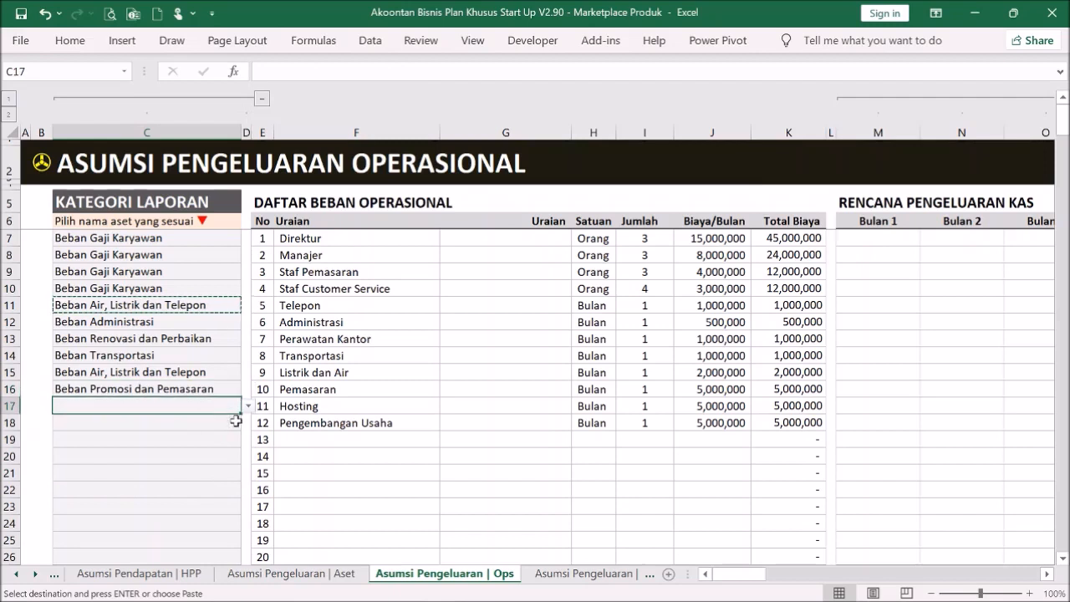
{"action": "left_click", "coordinate": [248, 406]}
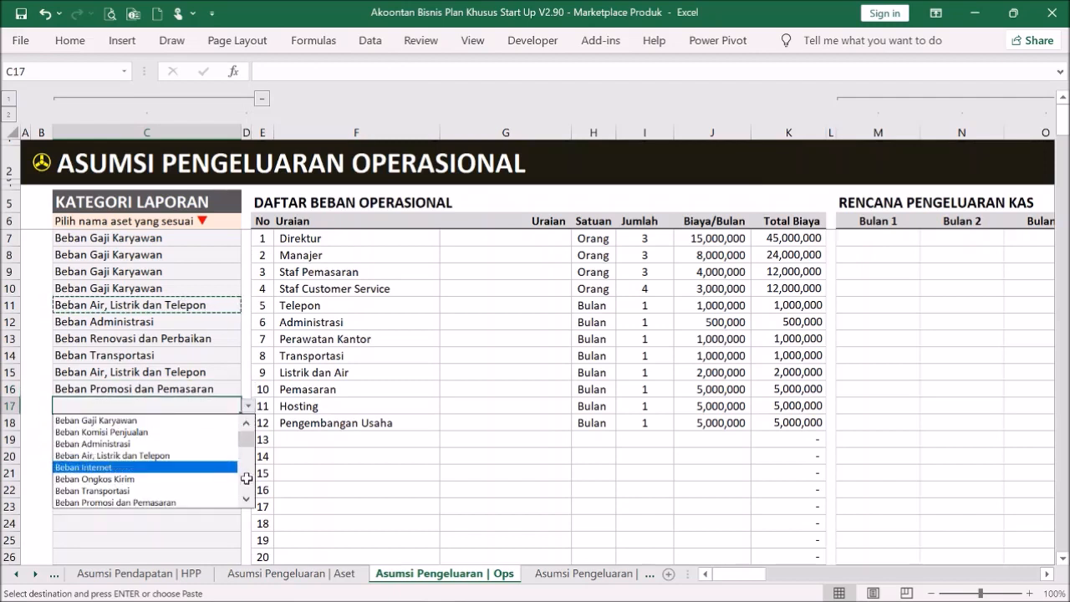
{"action": "scroll", "coordinate": [249, 485], "scroll_direction": "down", "scroll_amount": 4}
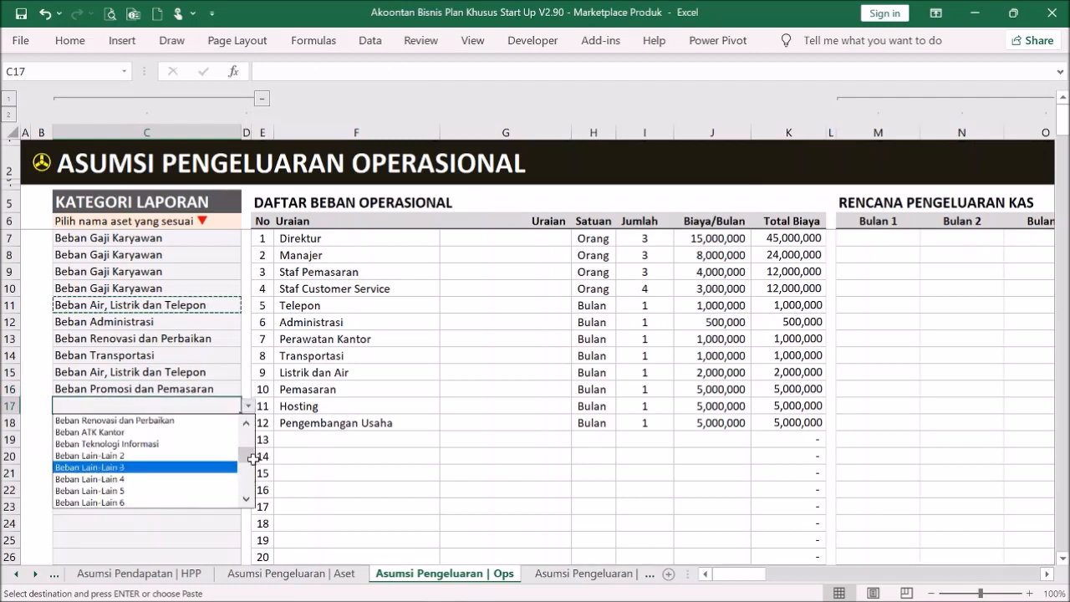
{"action": "scroll", "coordinate": [249, 473], "scroll_direction": "down", "scroll_amount": 2}
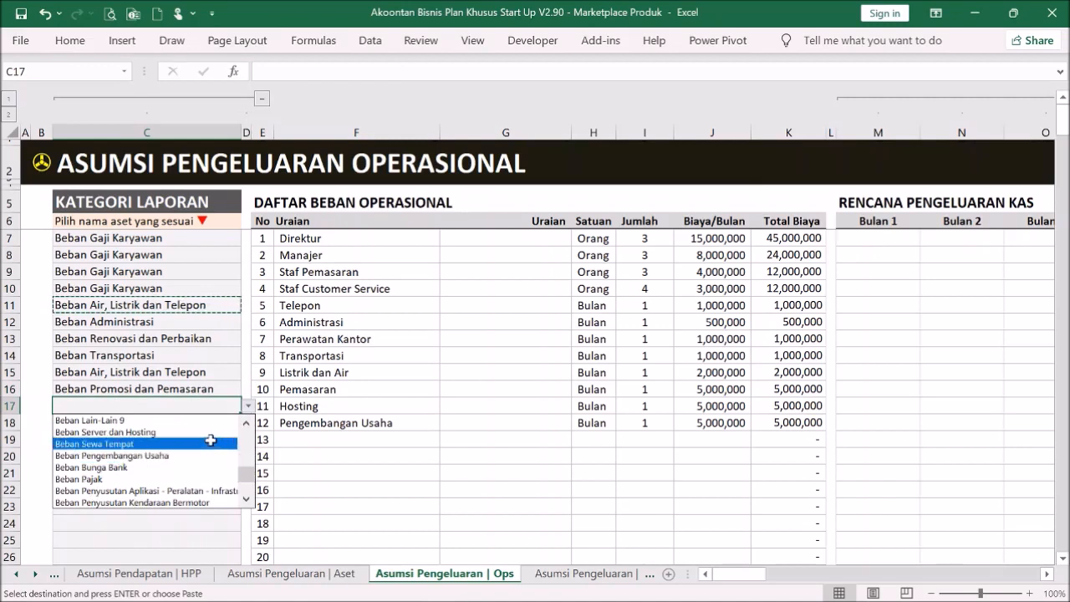
{"action": "left_click", "coordinate": [209, 434]}
{"action": "left_click", "coordinate": [189, 423]}
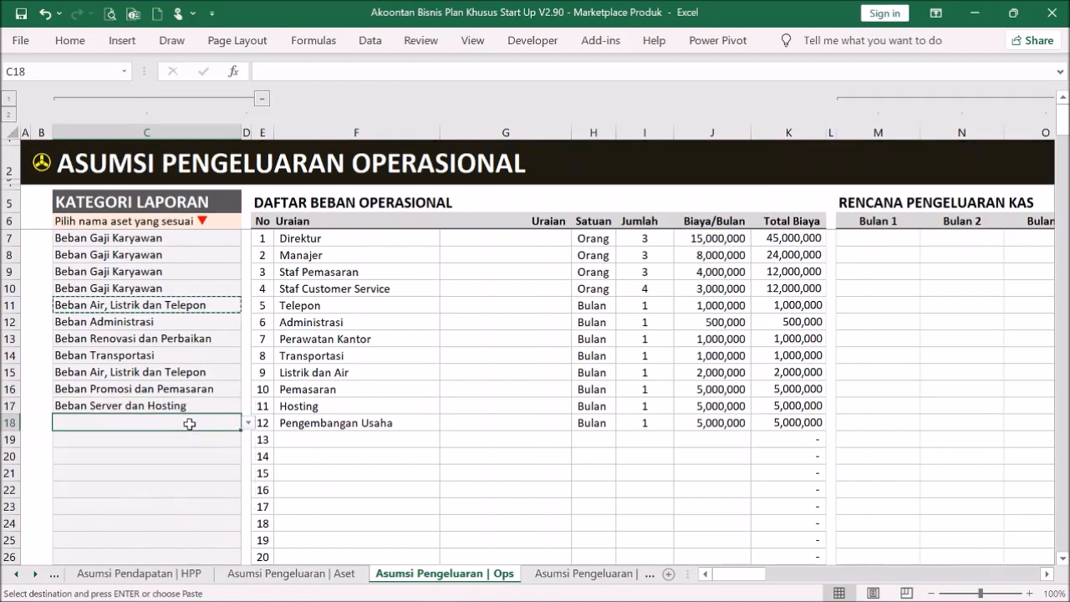
{"action": "left_click", "coordinate": [248, 422]}
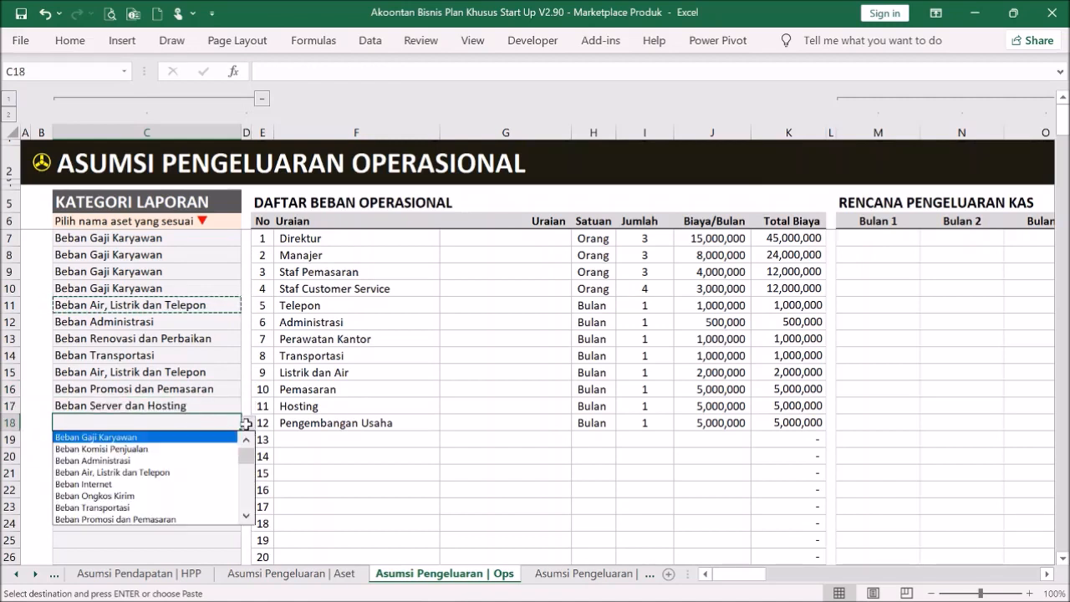
{"action": "left_click", "coordinate": [248, 422]}
- Compare the Hosting expense with the Hosting 3 Tahun entry on the prepaid non-asset sheet and return to the operational expenses sheet
{"action": "left_click", "coordinate": [220, 405]}
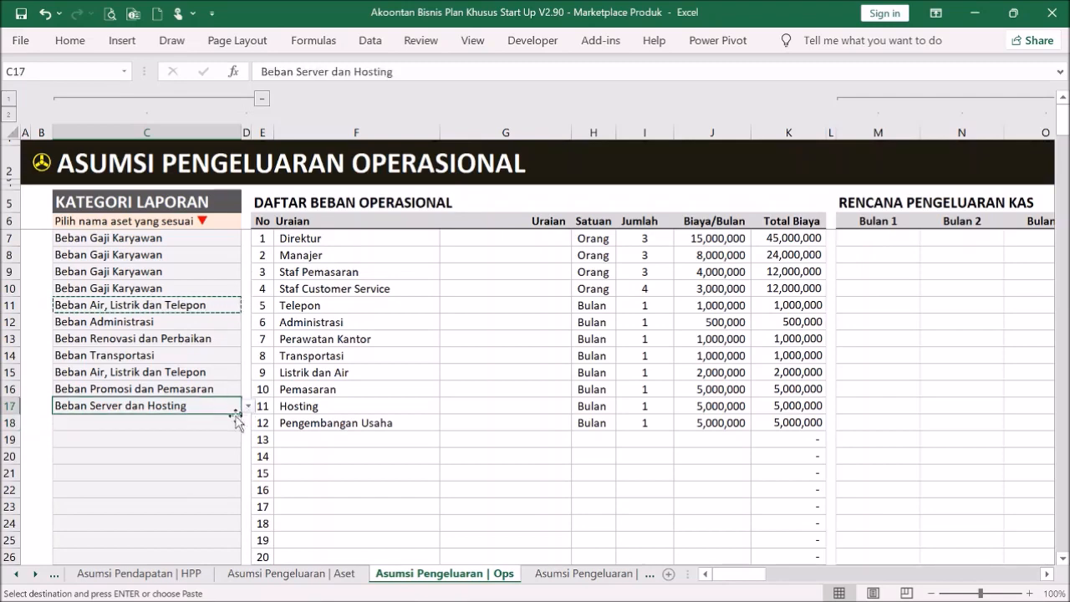
{"action": "left_click", "coordinate": [294, 411]}
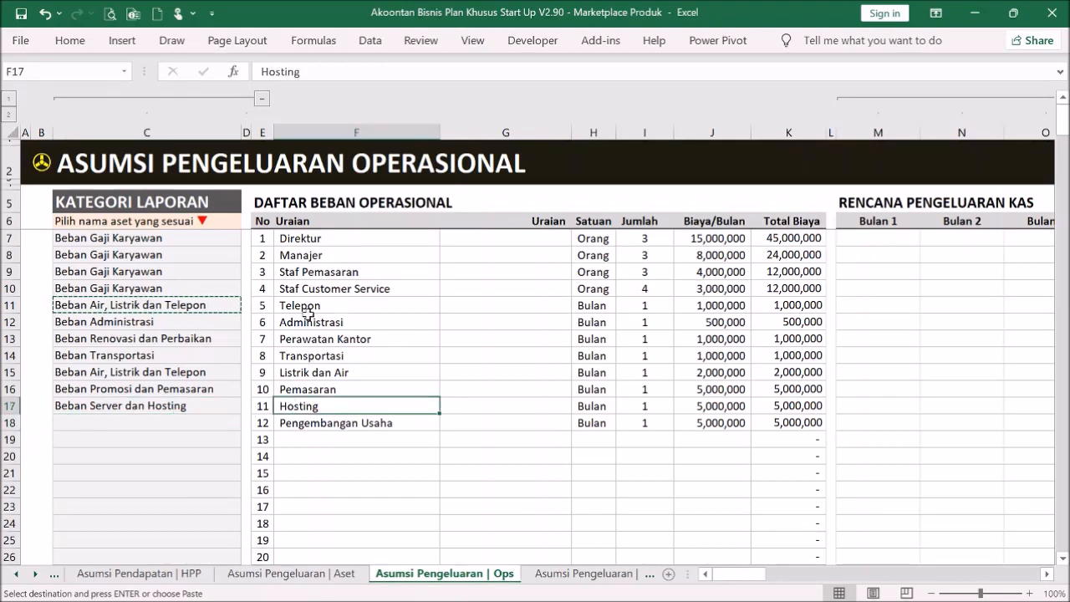
{"action": "left_click", "coordinate": [43, 164]}
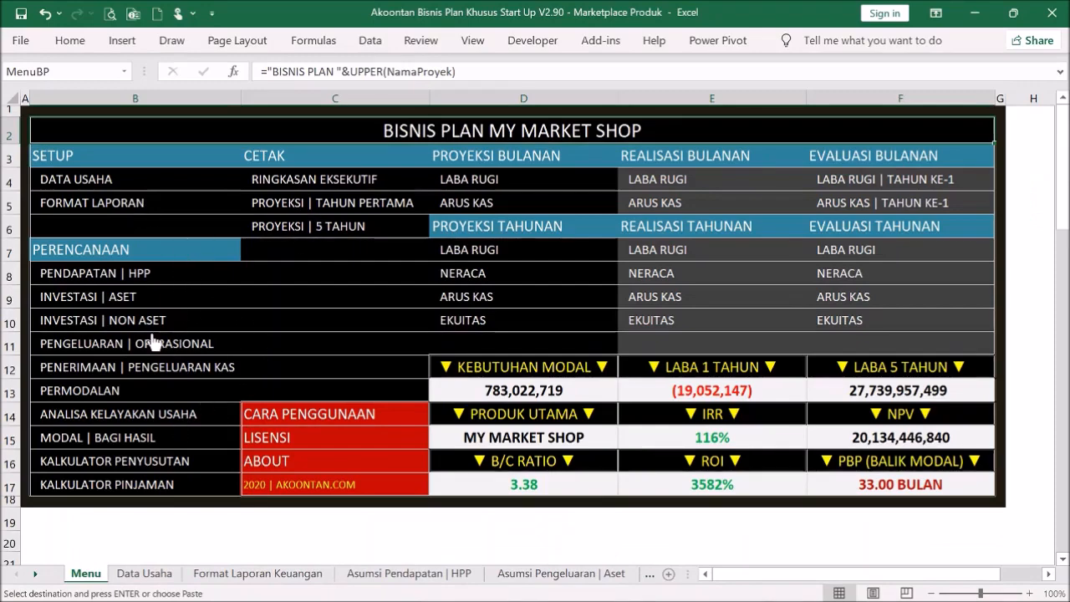
{"action": "left_click", "coordinate": [238, 323]}
{"action": "left_click", "coordinate": [293, 398]}
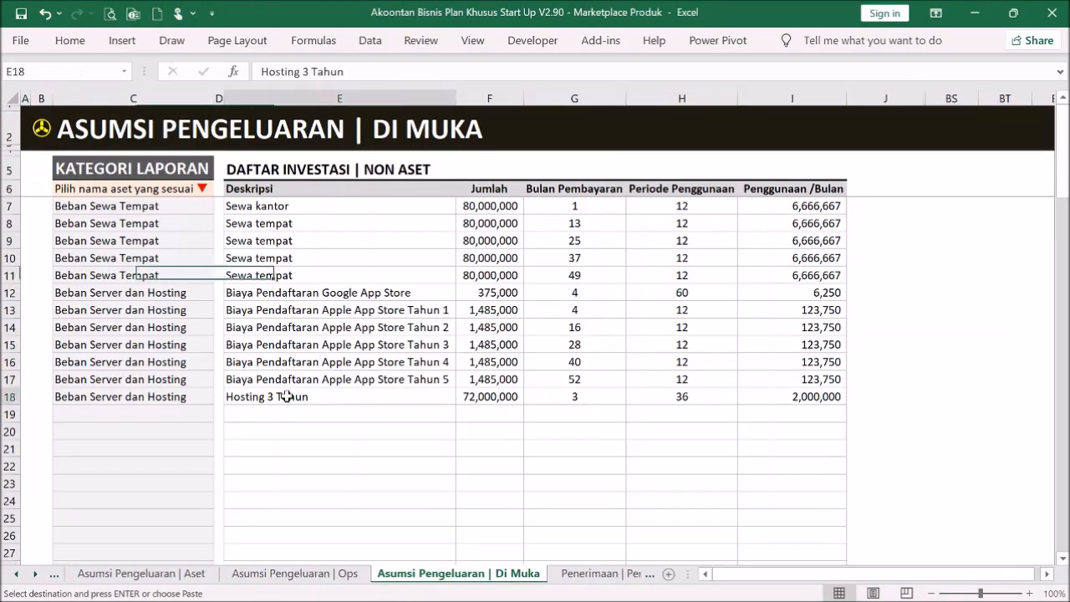
{"action": "left_click", "coordinate": [44, 131]}
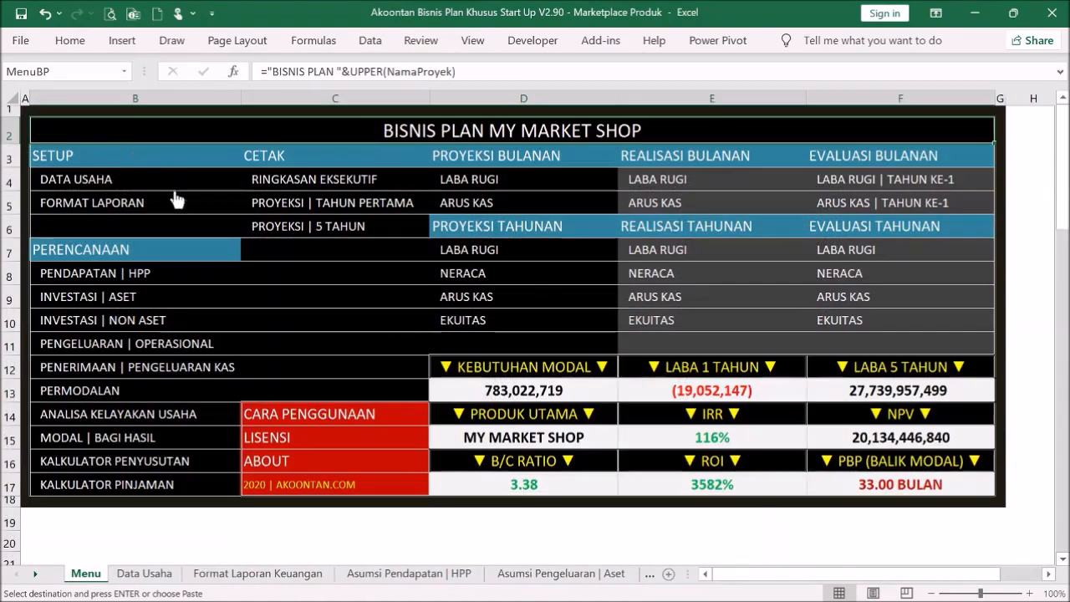
{"action": "left_click", "coordinate": [187, 344]}
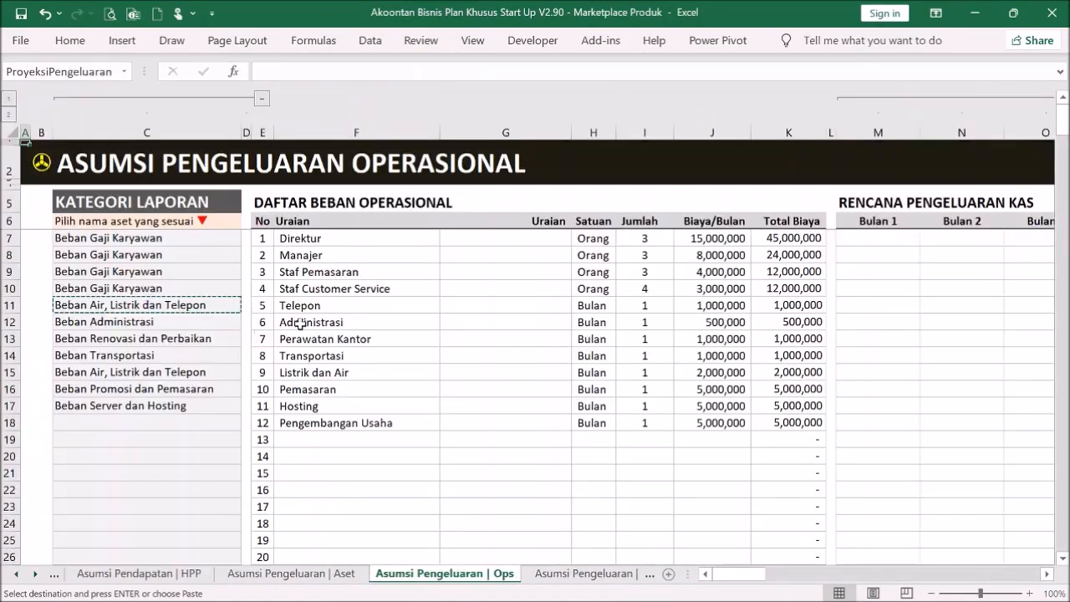
- Assign the report category Beban Pengembangan Usaha to the Pengembangan Usaha row in C18
{"action": "left_click", "coordinate": [218, 422]}
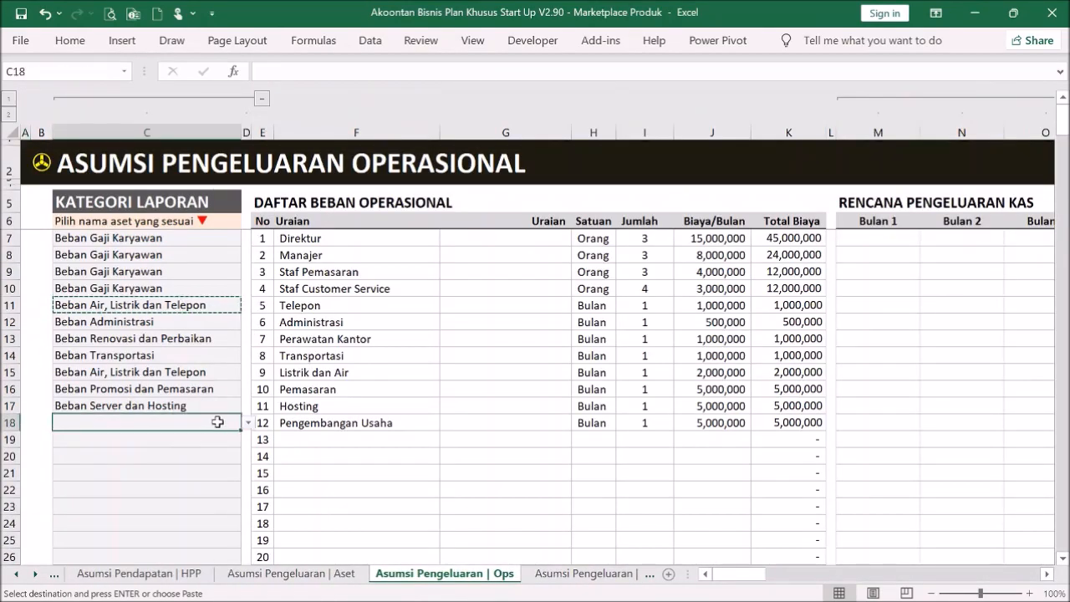
{"action": "left_click", "coordinate": [419, 405]}
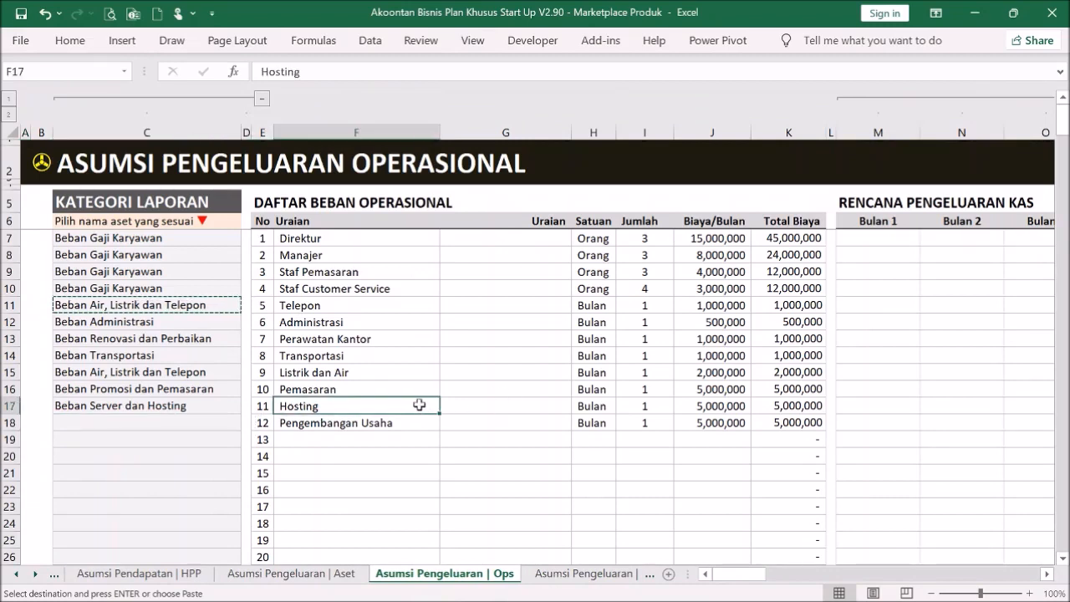
{"action": "left_click_drag", "start_coordinate": [416, 403], "coordinate": [776, 406]}
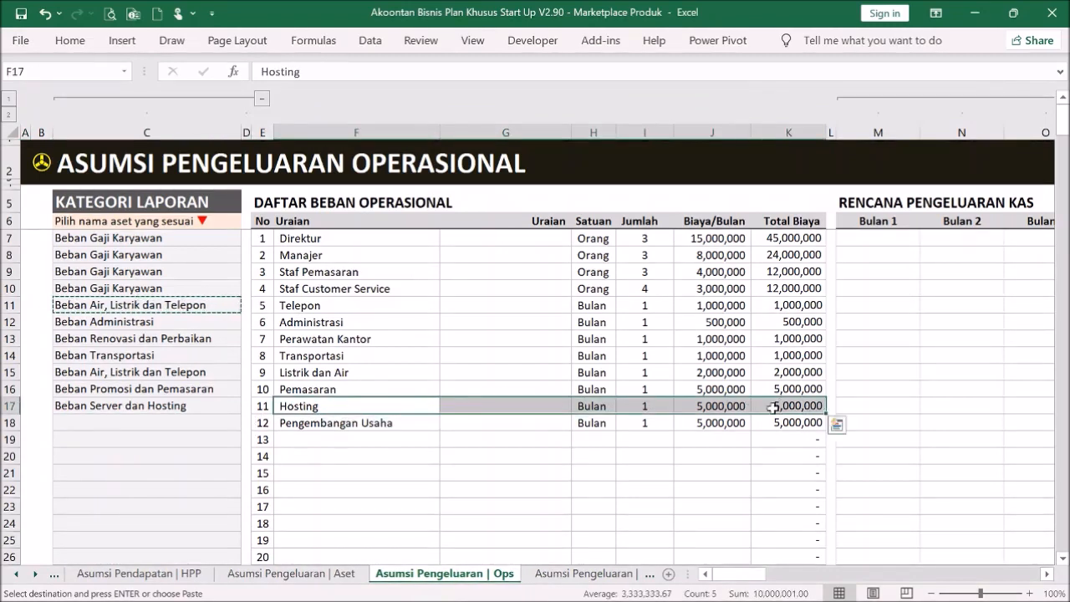
{"action": "left_click", "coordinate": [457, 467]}
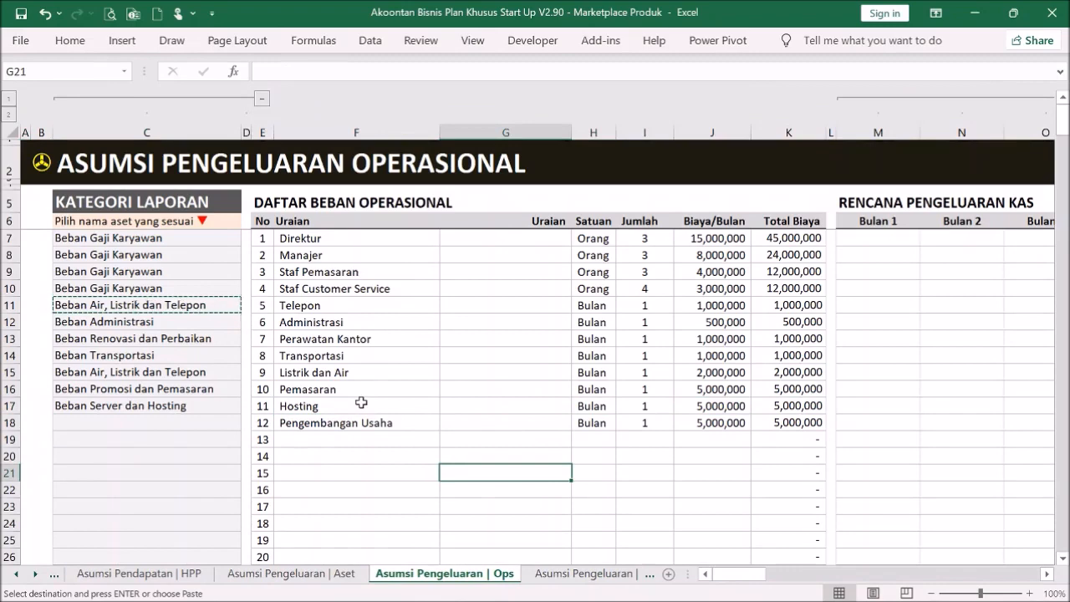
{"action": "left_click", "coordinate": [219, 428]}
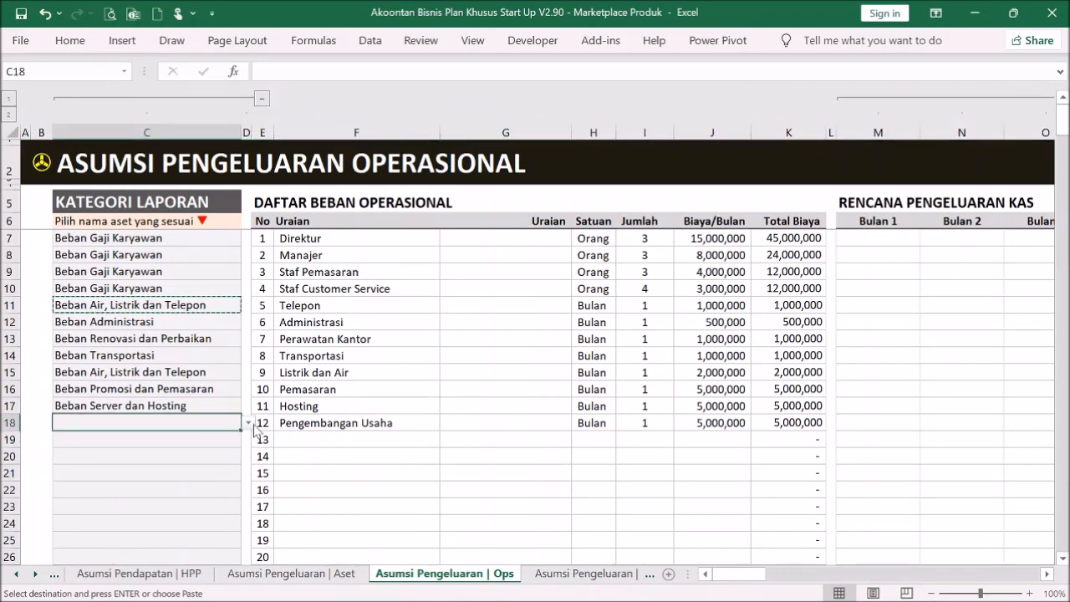
{"action": "left_click", "coordinate": [248, 423]}
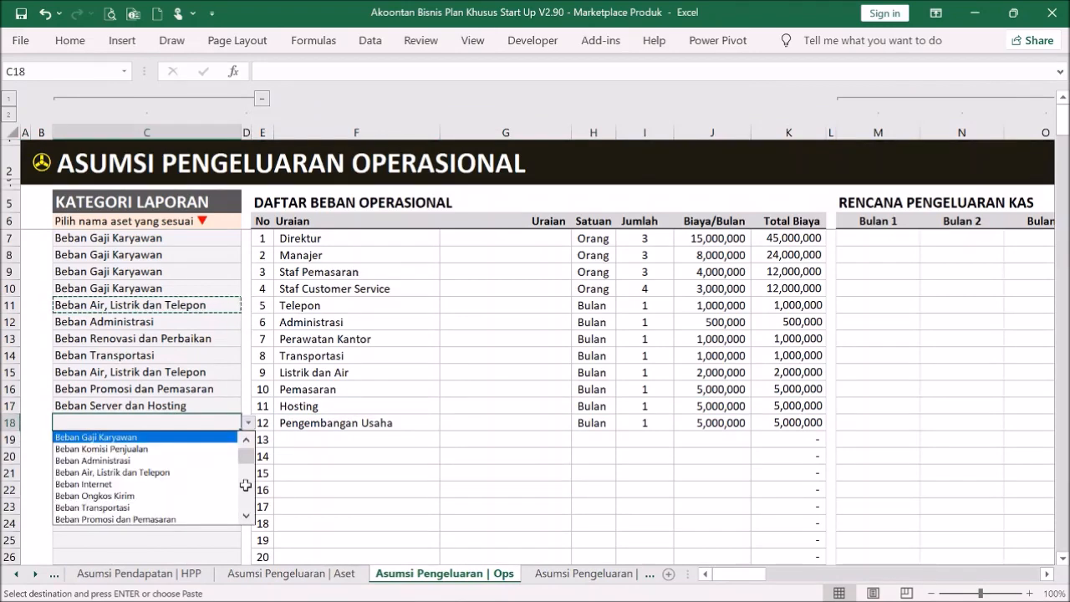
{"action": "left_click", "coordinate": [245, 485]}
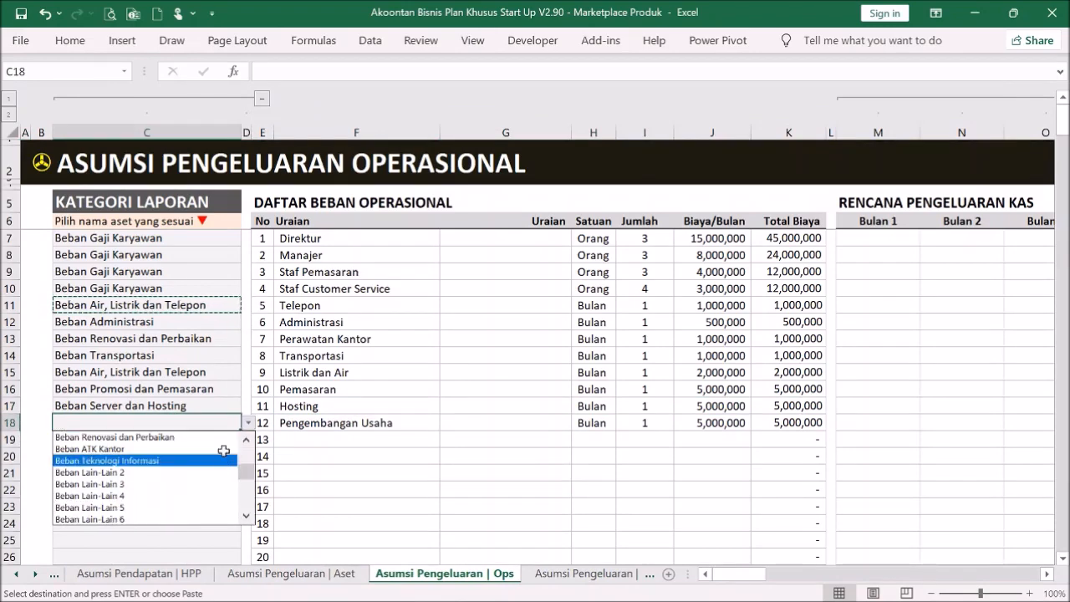
{"action": "left_click", "coordinate": [248, 492]}
{"action": "left_click", "coordinate": [220, 496]}
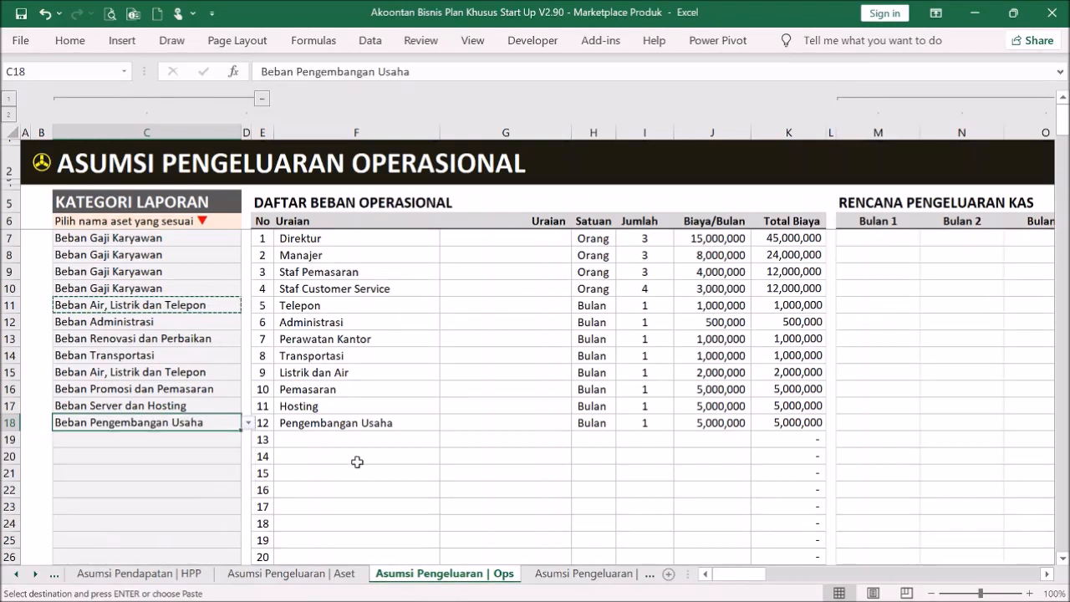
{"action": "left_click", "coordinate": [338, 454]}
- Copy the Total Biaya amounts in K7:K18 and paste them as values into the Bulan 1 cash expenditure column from M7
{"action": "left_click_drag", "start_coordinate": [721, 574], "coordinate": [748, 576]}
{"action": "left_click_drag", "start_coordinate": [543, 239], "coordinate": [516, 423]}
{"action": "key", "text": "ctrl+c"}
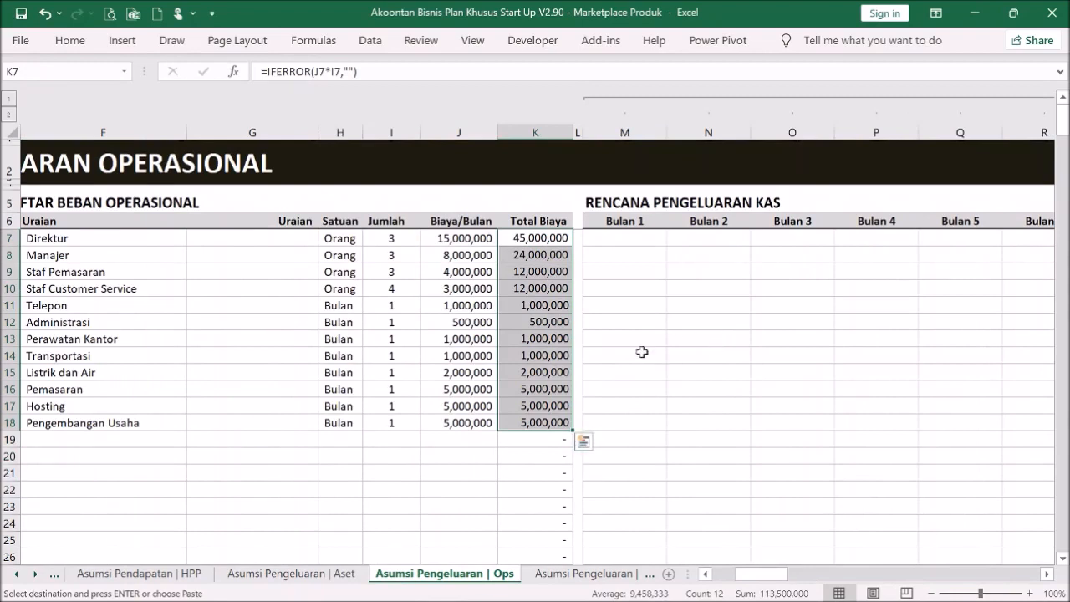
{"action": "left_click", "coordinate": [647, 236]}
{"action": "right_click", "coordinate": [646, 238]}
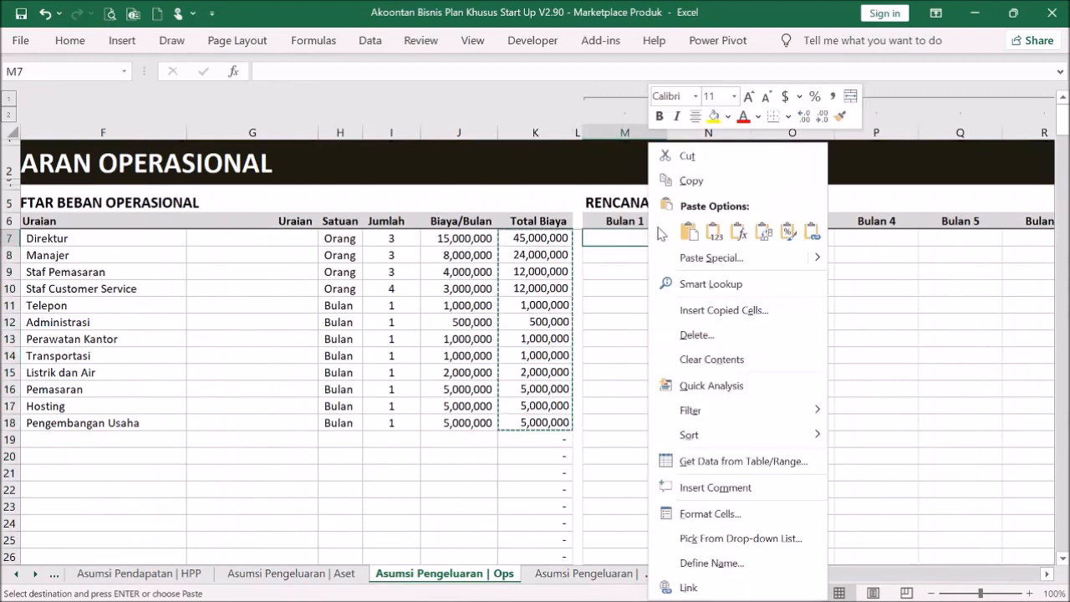
{"action": "left_click", "coordinate": [715, 233]}
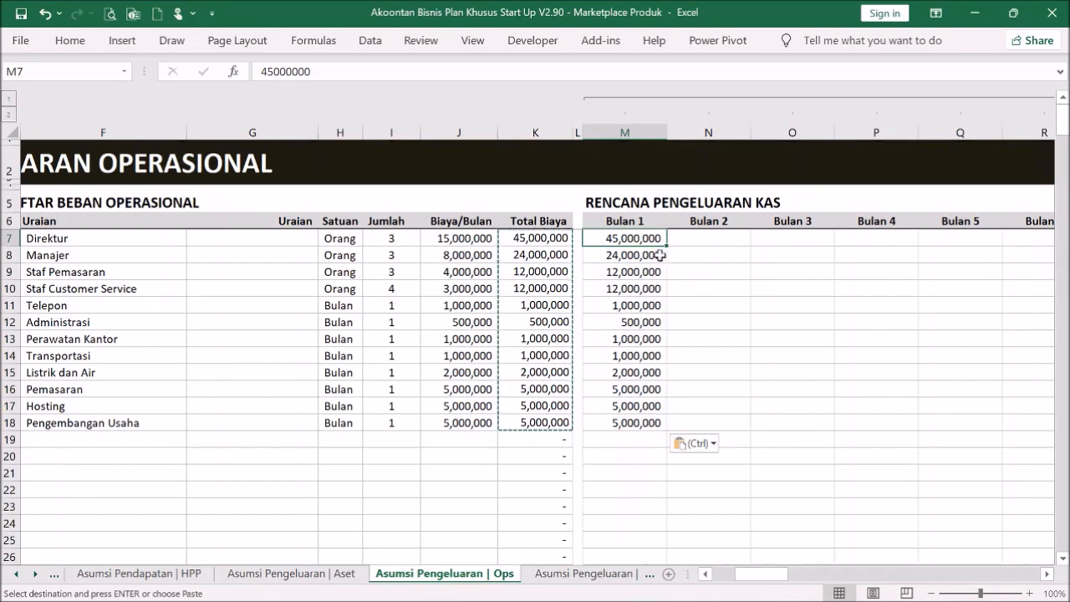
- Fill the Bulan 1 operational expense amounts across the cash expenditure plan through Bulan 60
{"action": "left_click_drag", "start_coordinate": [660, 238], "coordinate": [1067, 389]}
{"action": "left_click_drag", "start_coordinate": [917, 408], "coordinate": [917, 408]}
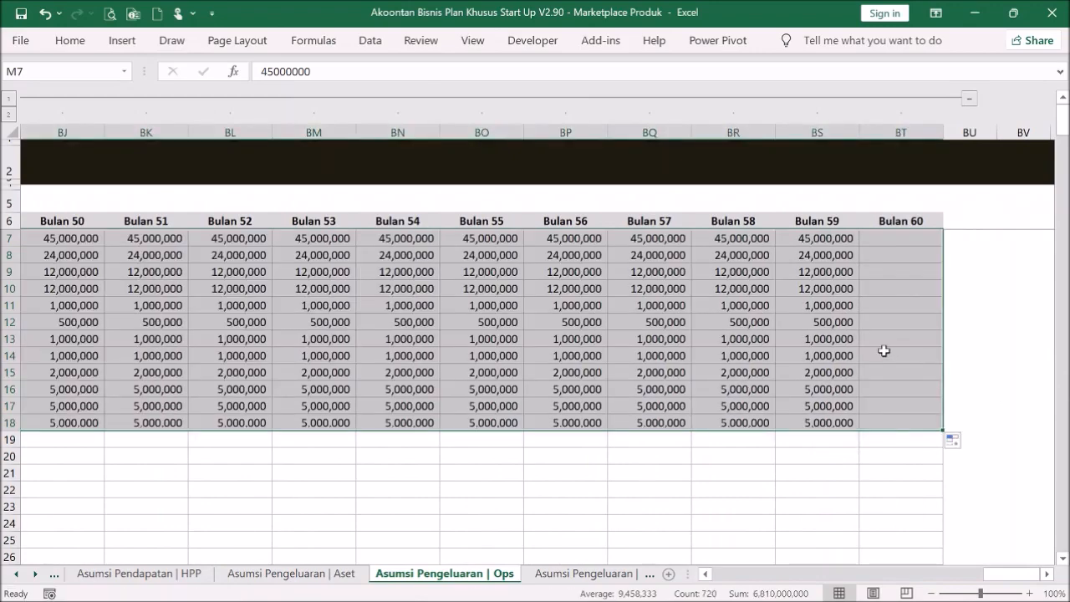
{"action": "left_click", "coordinate": [874, 354]}
{"action": "left_click_drag", "start_coordinate": [1008, 575], "coordinate": [719, 577]}
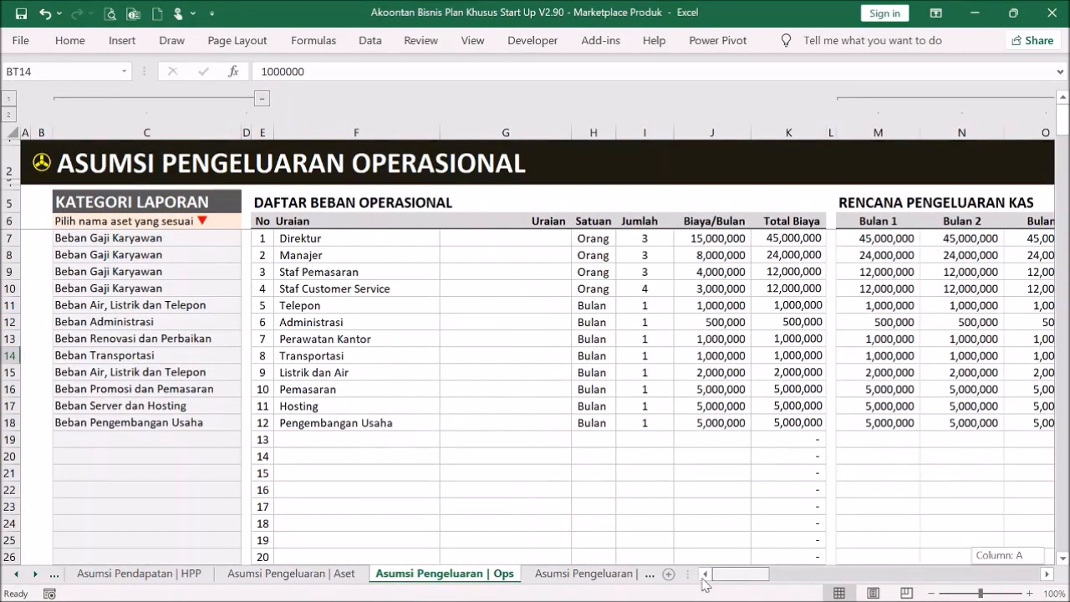
{"action": "left_click", "coordinate": [583, 377]}
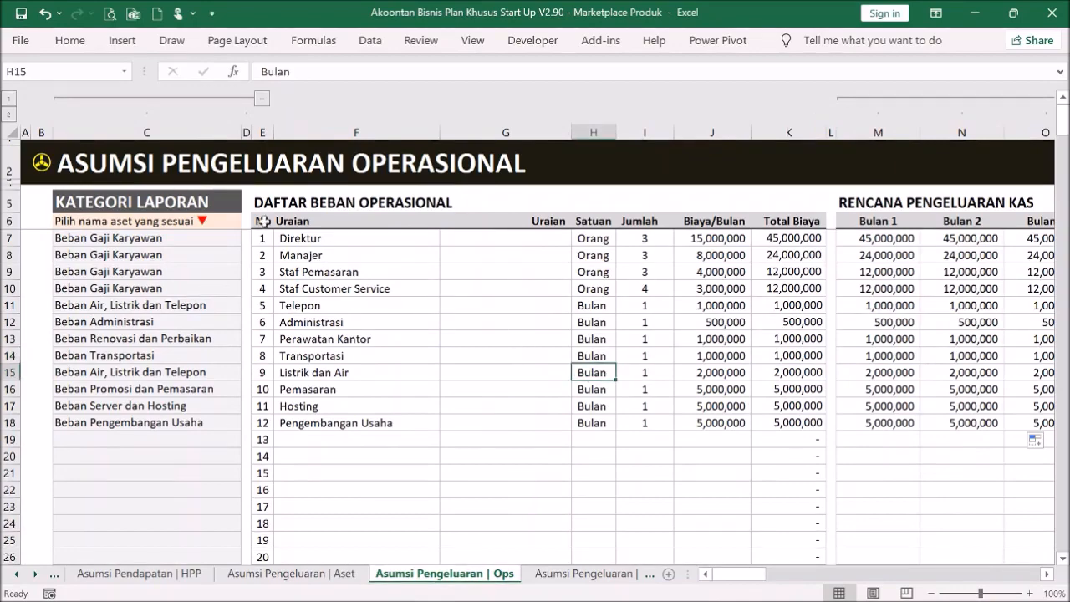
- Examine the annual Proyeksi Laba Rugi, comparing its revenue, operational expenses and net profit or loss across the five years
{"action": "left_click", "coordinate": [61, 165]}
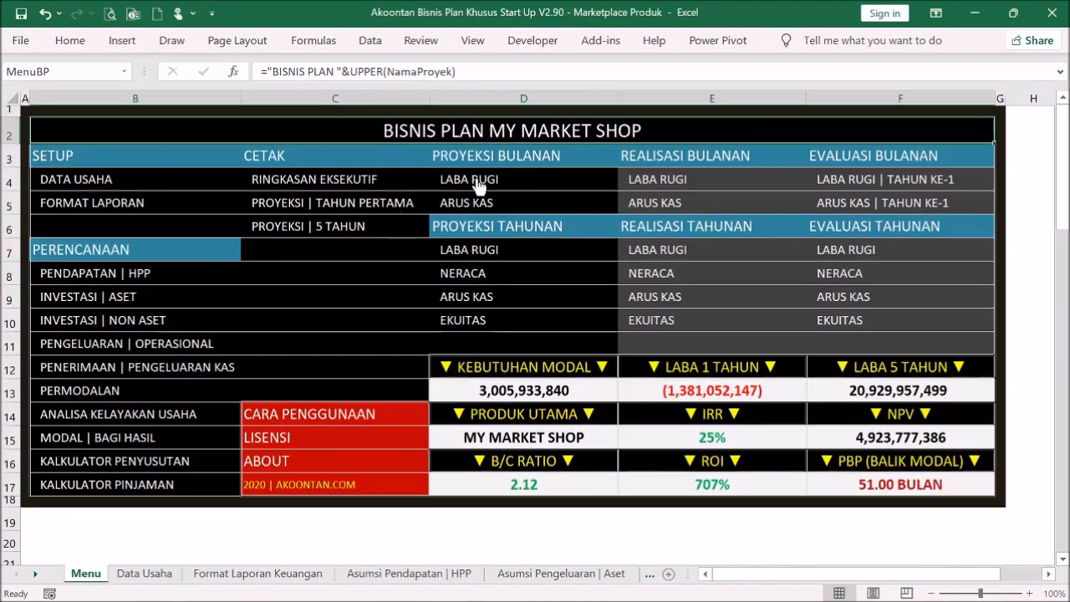
{"action": "left_click", "coordinate": [492, 258]}
{"action": "scroll", "coordinate": [459, 285], "scroll_direction": "down", "scroll_amount": 6}
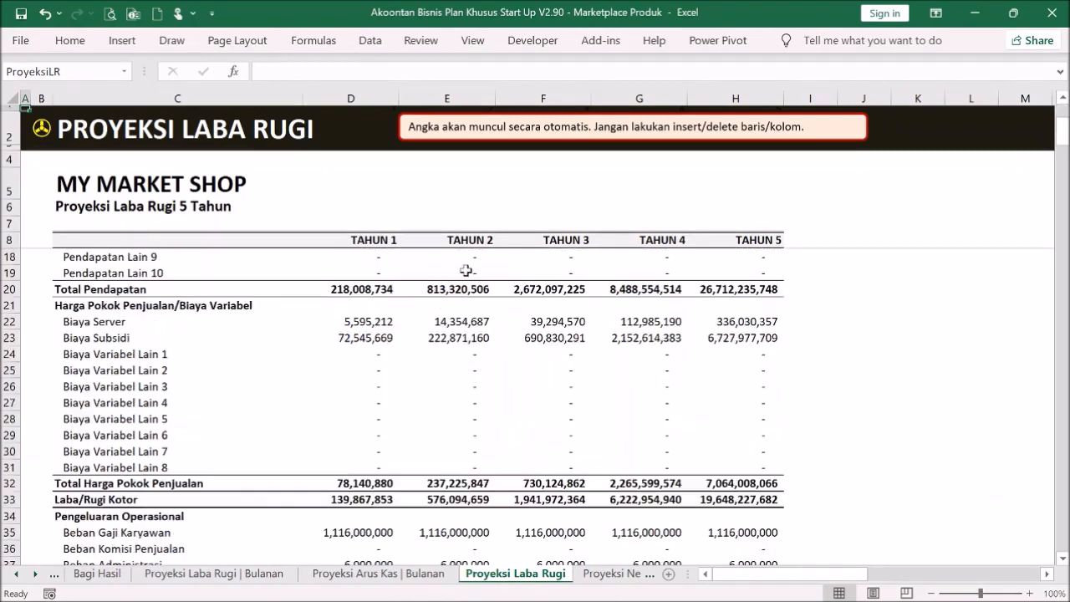
{"action": "scroll", "coordinate": [460, 285], "scroll_direction": "down", "scroll_amount": 8}
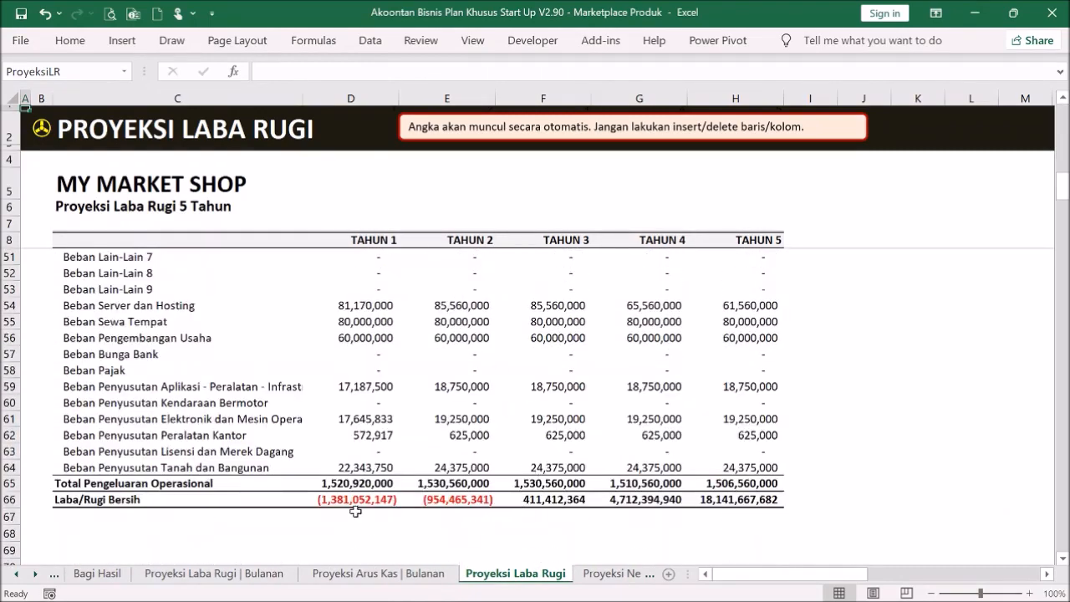
{"action": "left_click", "coordinate": [356, 500]}
{"action": "left_click", "coordinate": [442, 499]}
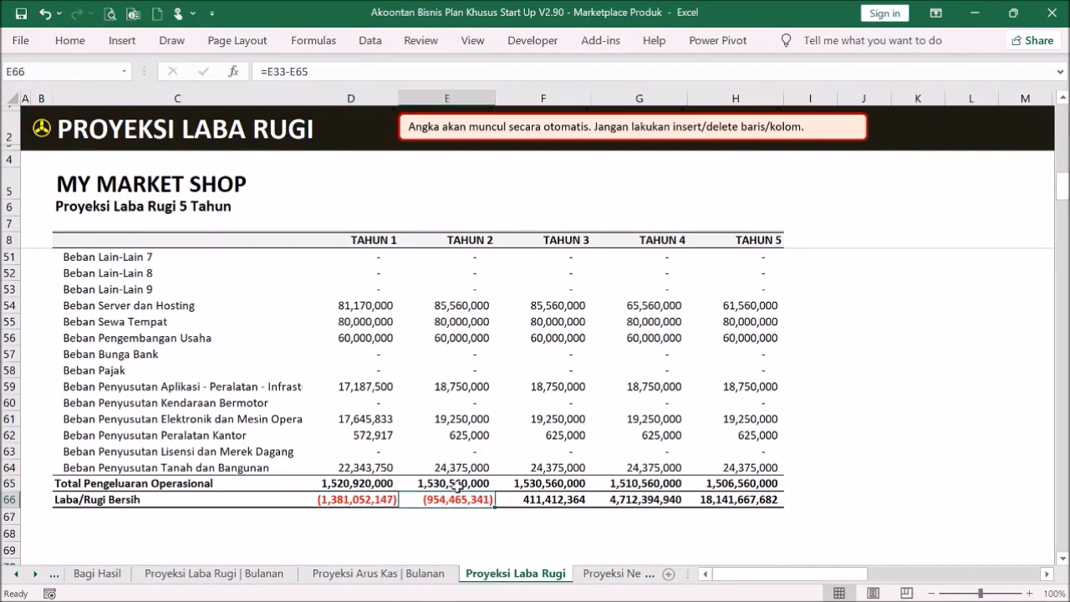
{"action": "scroll", "coordinate": [411, 398], "scroll_direction": "up", "scroll_amount": 14}
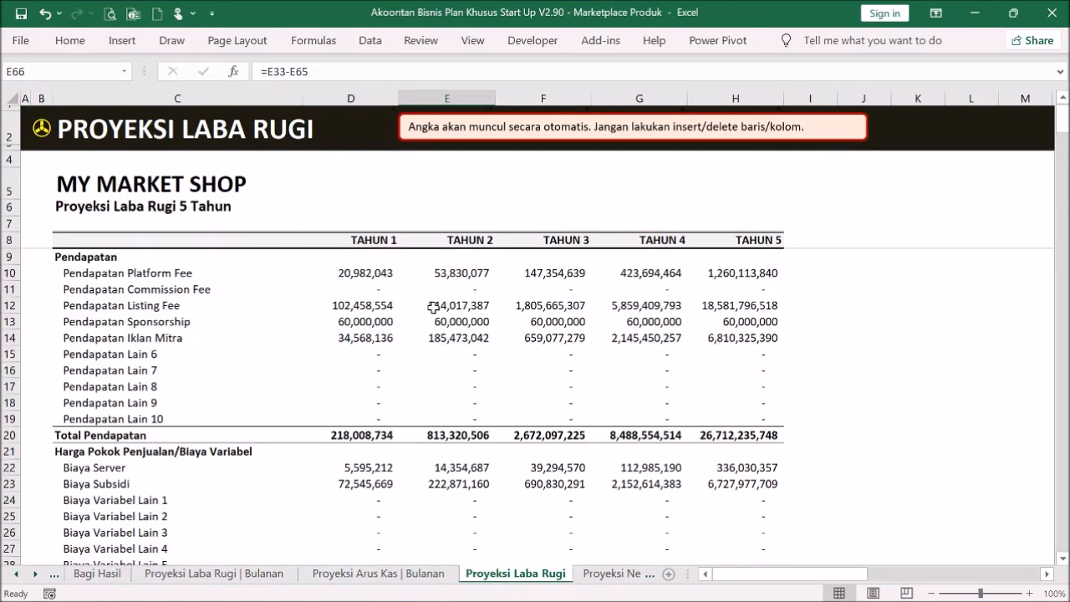
{"action": "scroll", "coordinate": [433, 307], "scroll_direction": "down", "scroll_amount": 17}
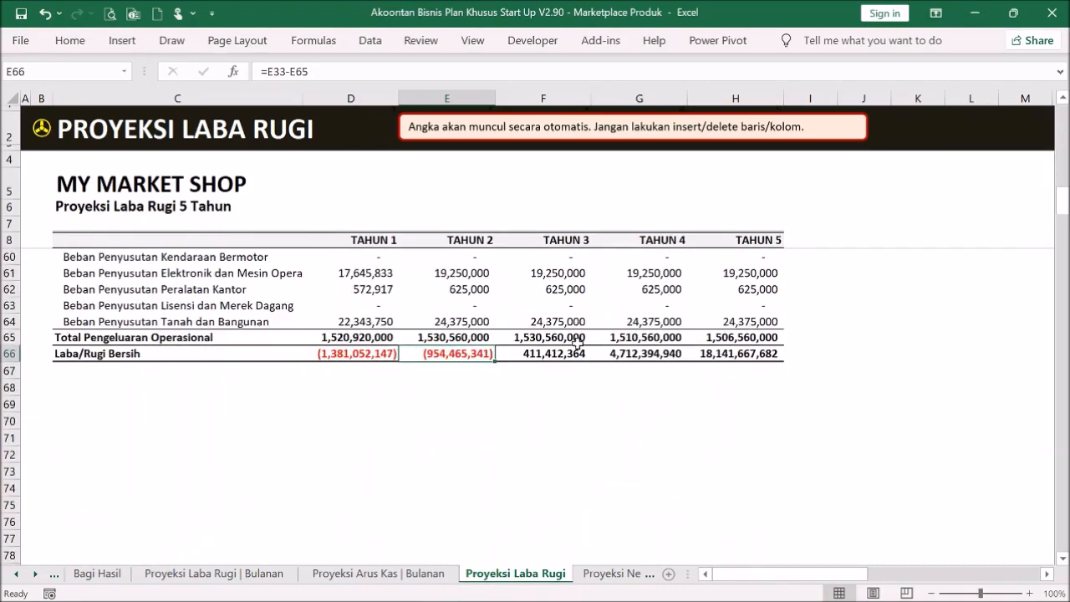
{"action": "scroll", "coordinate": [354, 264], "scroll_direction": "up", "scroll_amount": 17}
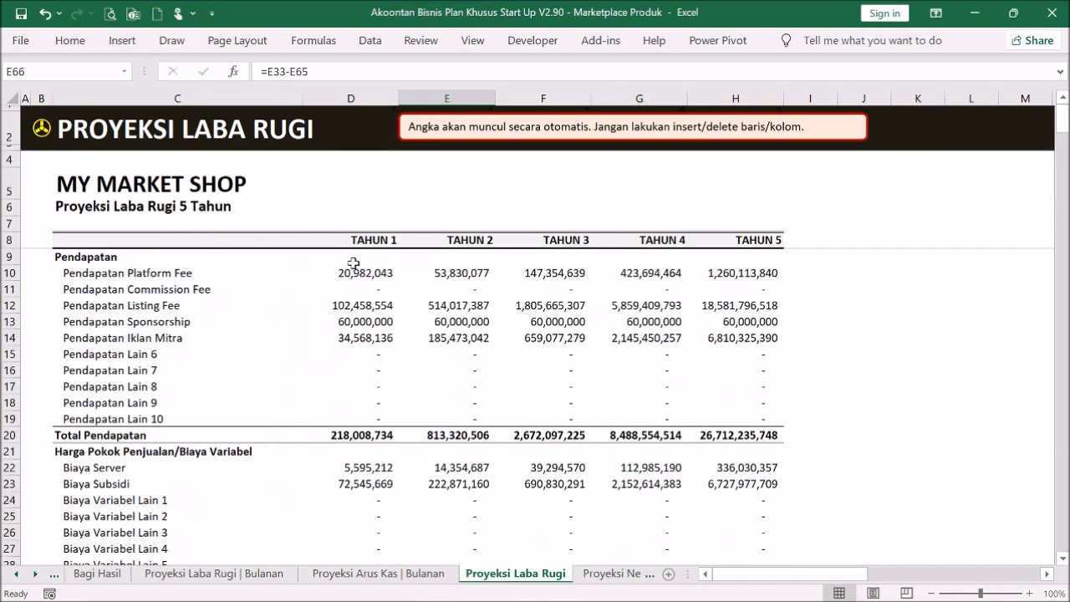
- View the annual Proyeksi Arus Kas report and return to the main menu
{"action": "left_click", "coordinate": [42, 131]}
{"action": "left_click", "coordinate": [492, 303]}
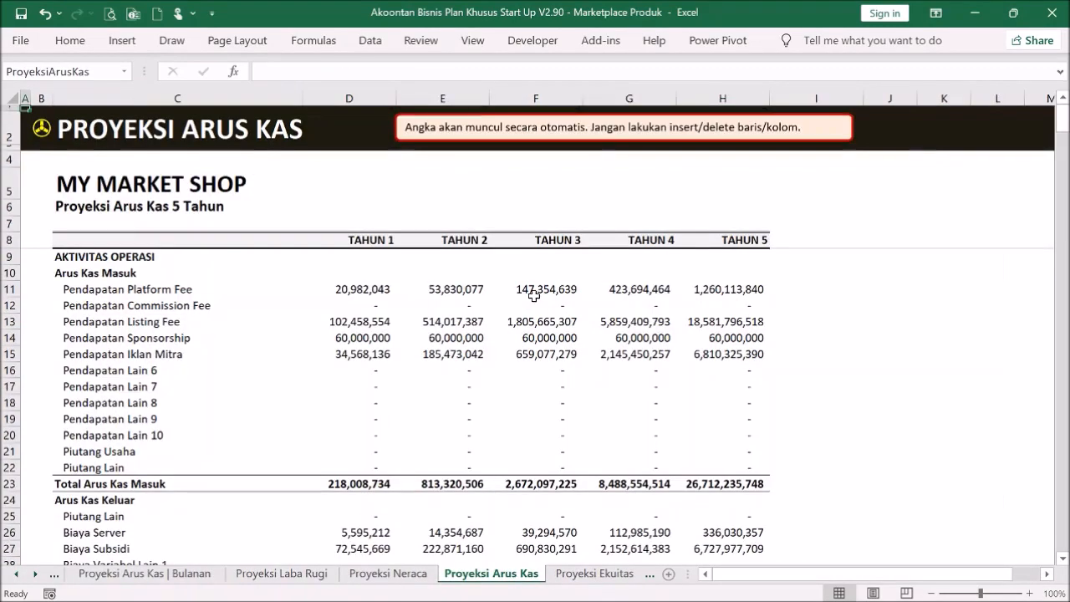
{"action": "left_click", "coordinate": [44, 130]}
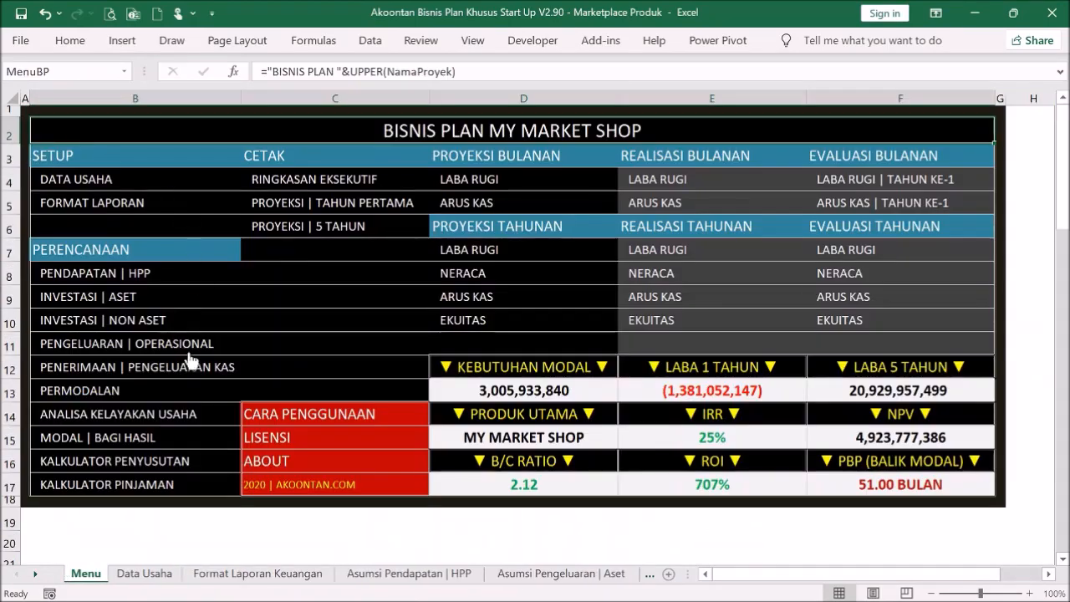
- Examine the Penerimaan | Pengeluaran Kas sheet for the cash balances and the month until which capital is required, then return to the main menu
{"action": "left_click", "coordinate": [164, 373]}
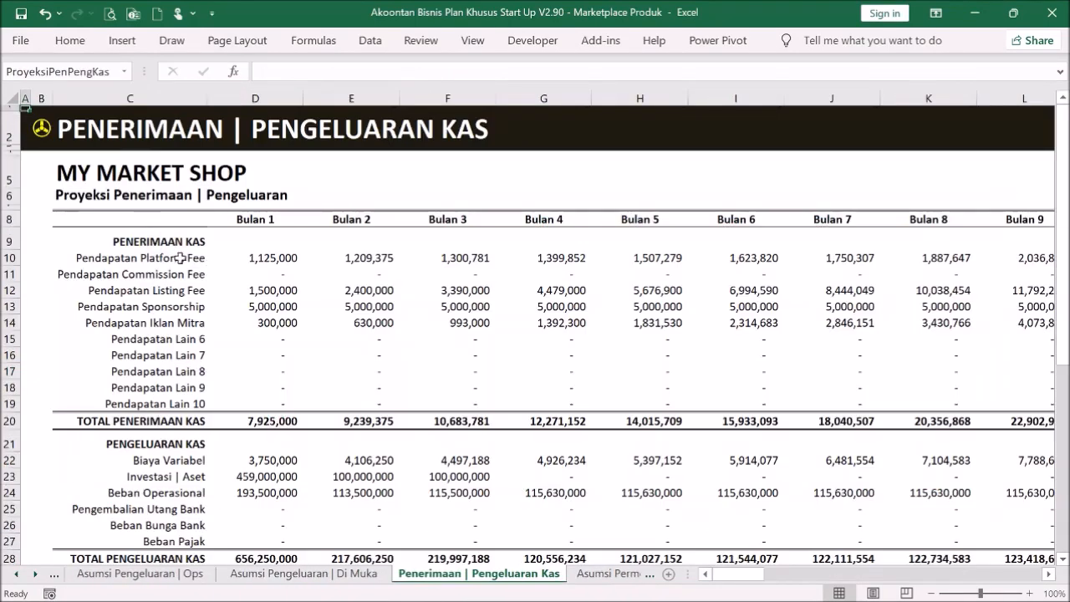
{"action": "scroll", "coordinate": [493, 311], "scroll_direction": "down", "scroll_amount": 2}
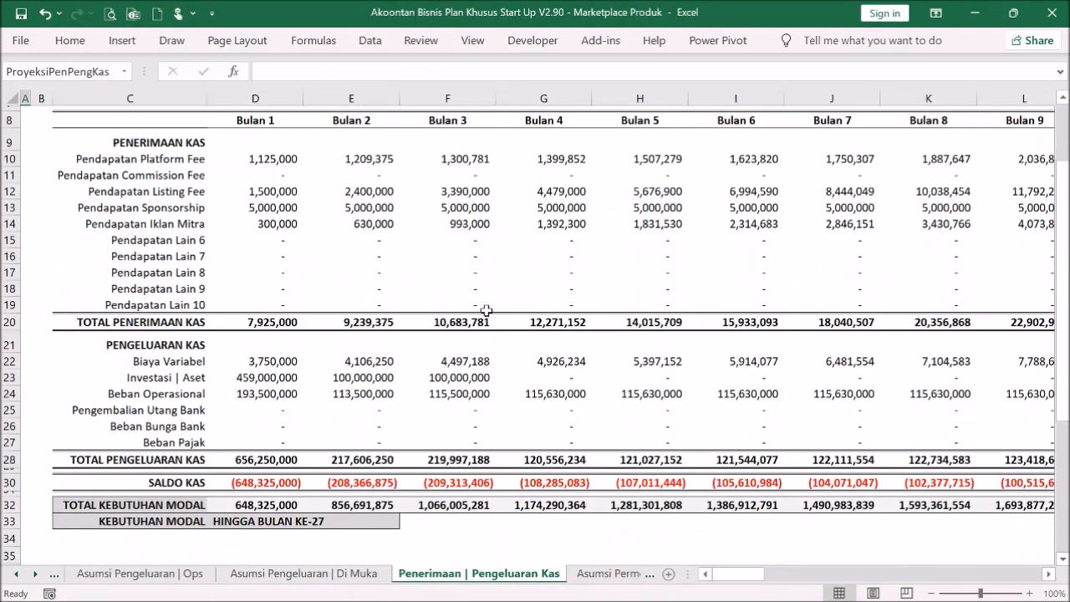
{"action": "scroll", "coordinate": [486, 310], "scroll_direction": "down", "scroll_amount": 1}
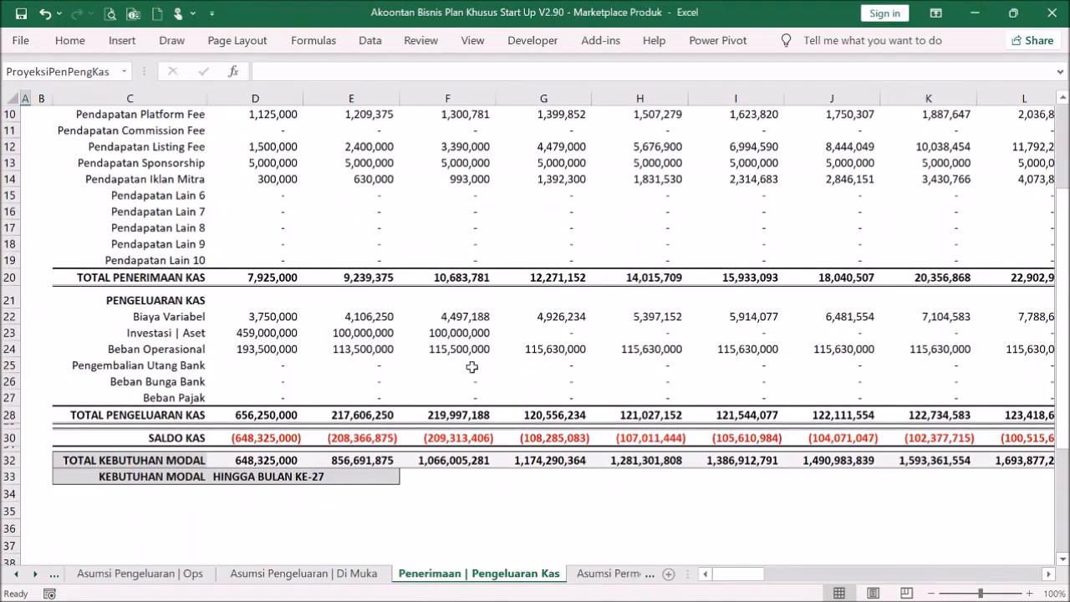
{"action": "left_click", "coordinate": [258, 478]}
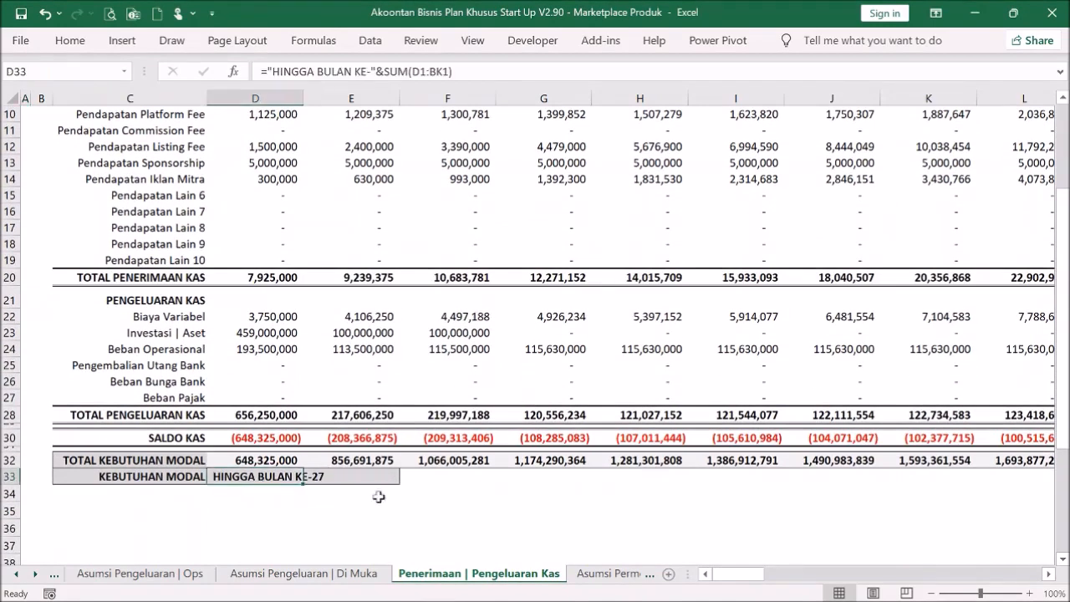
{"action": "mouse_move", "coordinate": [743, 575]}
{"action": "left_mouse_down"}
{"action": "mouse_move", "coordinate": [874, 559]}
{"action": "mouse_move", "coordinate": [734, 565]}
{"action": "left_mouse_up"}
{"action": "scroll", "coordinate": [469, 319], "scroll_direction": "up", "scroll_amount": 3}
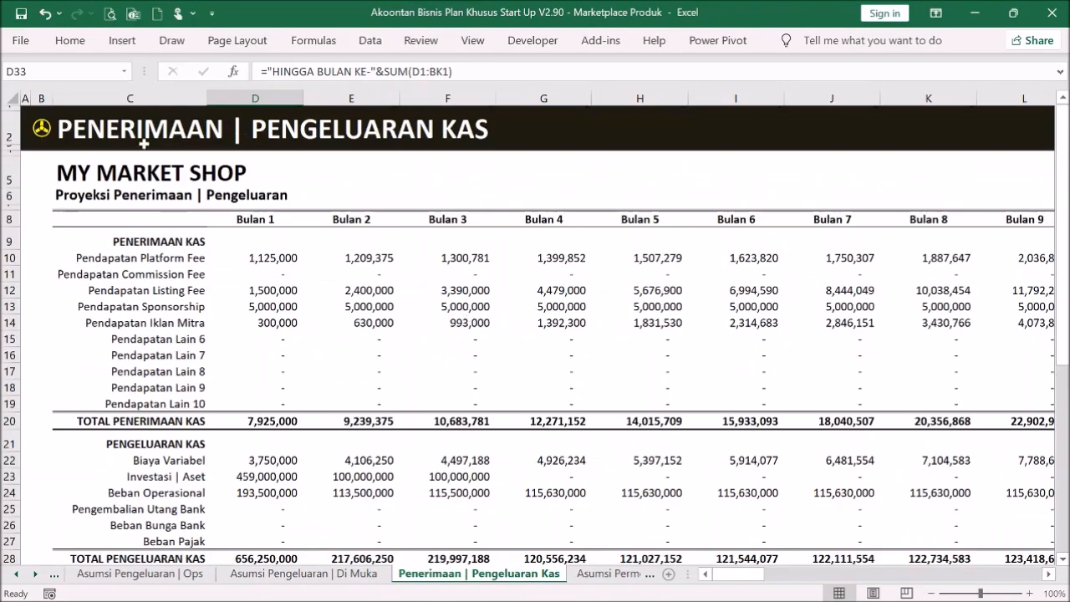
{"action": "left_click", "coordinate": [41, 130]}
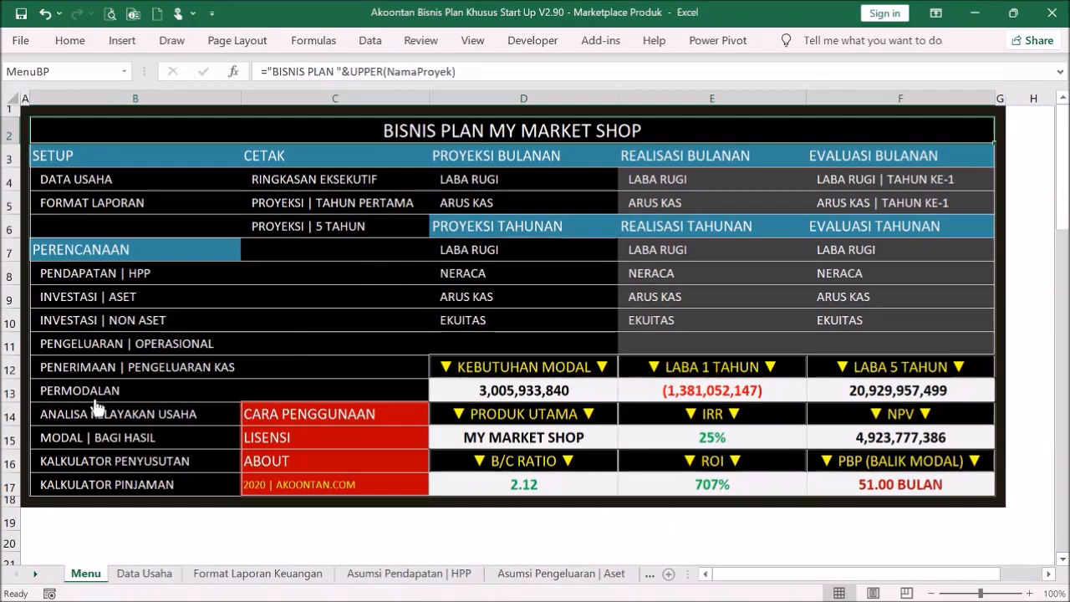
- Reopen the Penerimaan | Pengeluaran Kas sheet and inspect the Total Kebutuhan Modal row up to its last nonzero month
{"action": "left_click", "coordinate": [121, 372]}
{"action": "scroll", "coordinate": [569, 355], "scroll_direction": "down", "scroll_amount": 3}
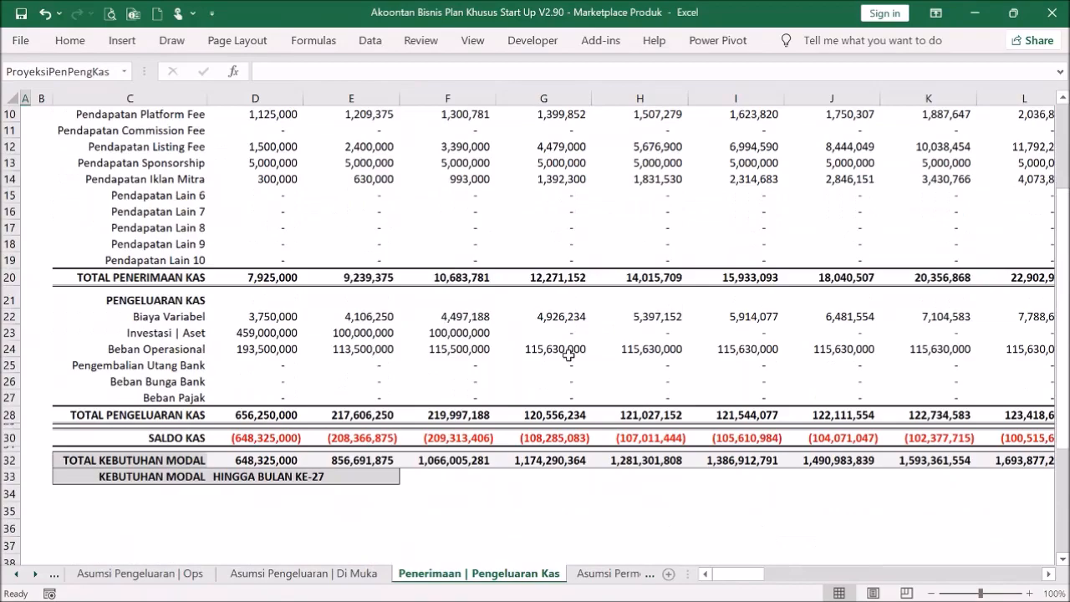
{"action": "left_click_drag", "start_coordinate": [729, 575], "coordinate": [842, 576]}
{"action": "left_click", "coordinate": [669, 462]}
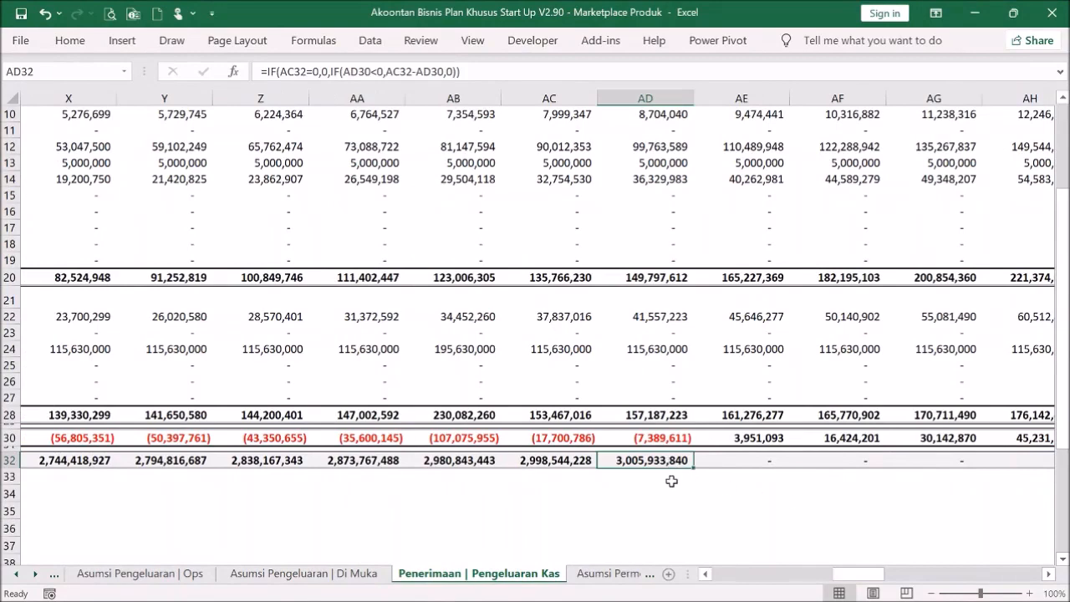
{"action": "left_click_drag", "start_coordinate": [872, 574], "coordinate": [716, 571]}
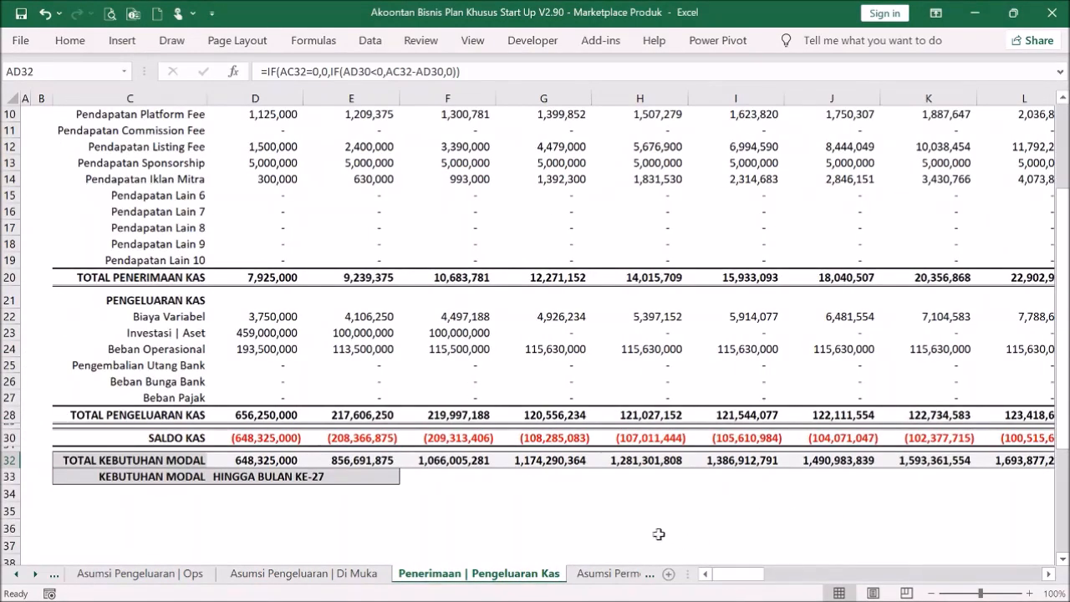
{"action": "scroll", "coordinate": [270, 310], "scroll_direction": "up", "scroll_amount": 3}
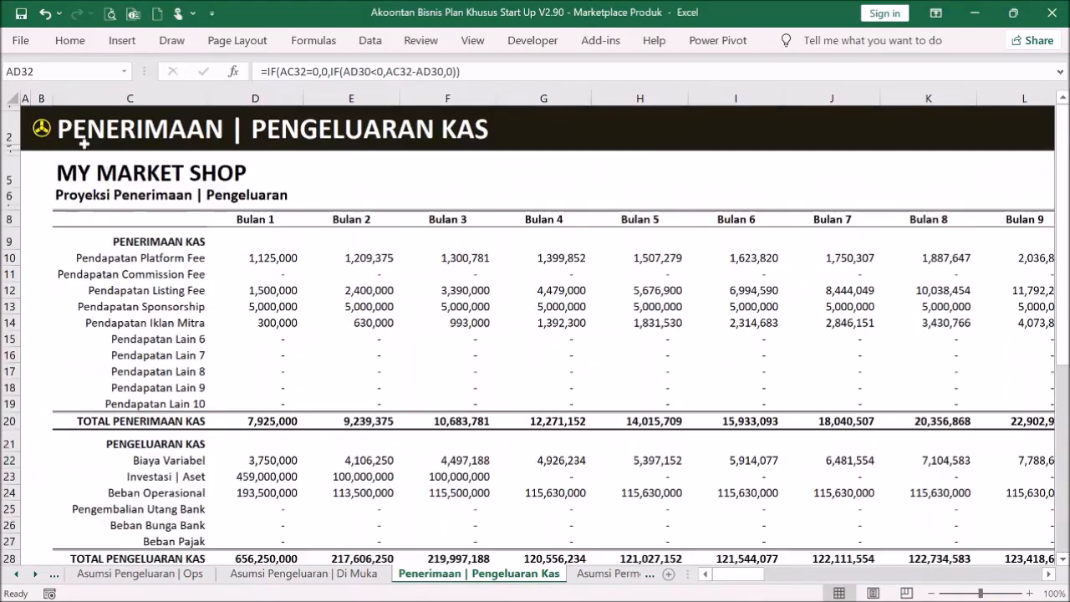
- Set the Pembeli parameter in the Transaksi section of Asumsi Pendapatan to 20% of total pengunjung
{"action": "left_click", "coordinate": [50, 128]}
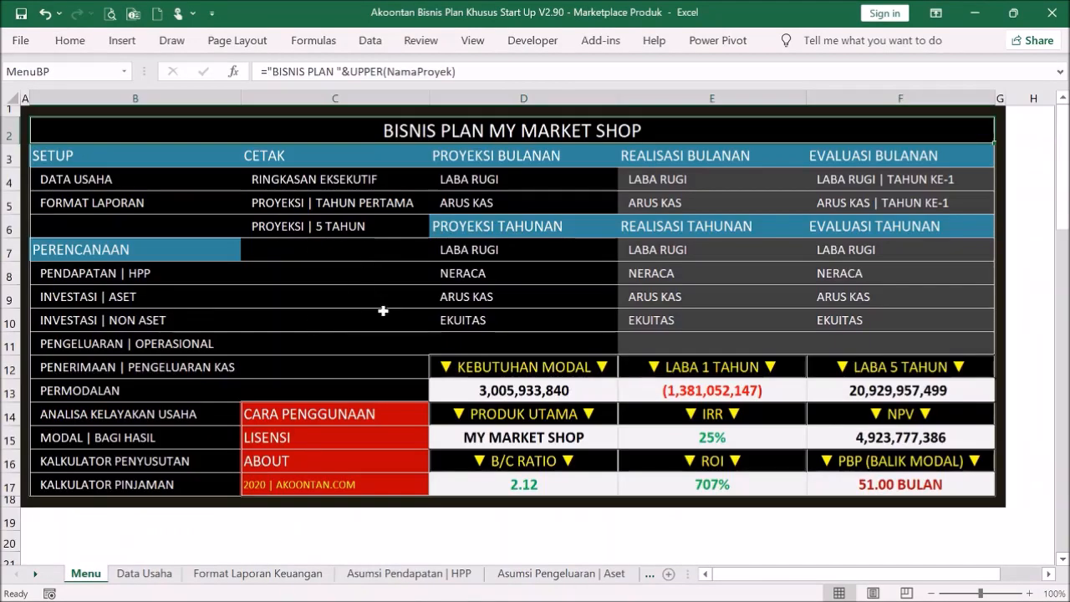
{"action": "left_click", "coordinate": [140, 272]}
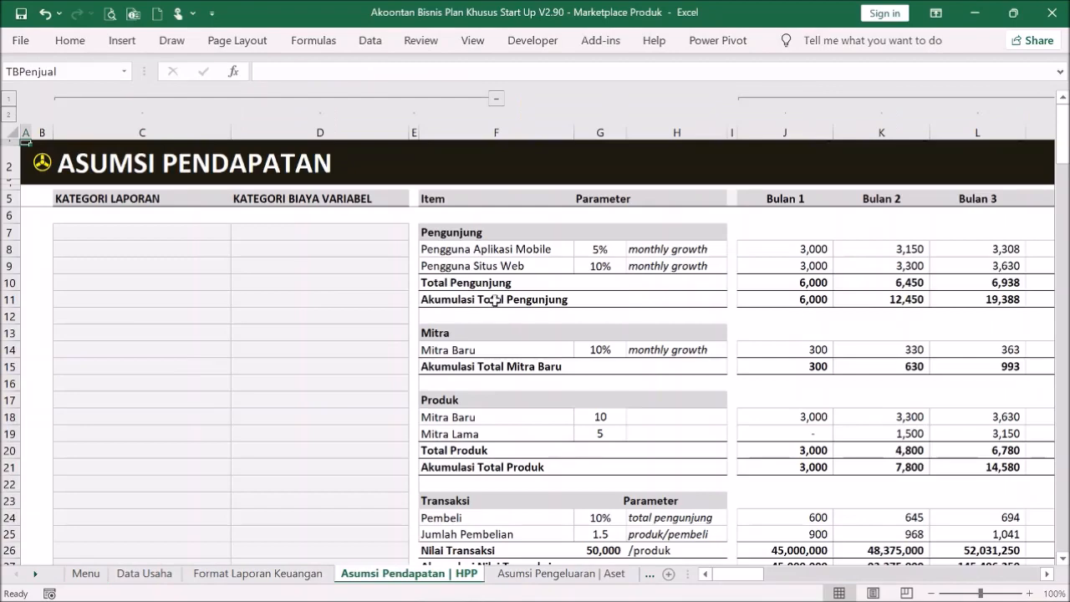
{"action": "scroll", "coordinate": [660, 306], "scroll_direction": "down", "scroll_amount": 3}
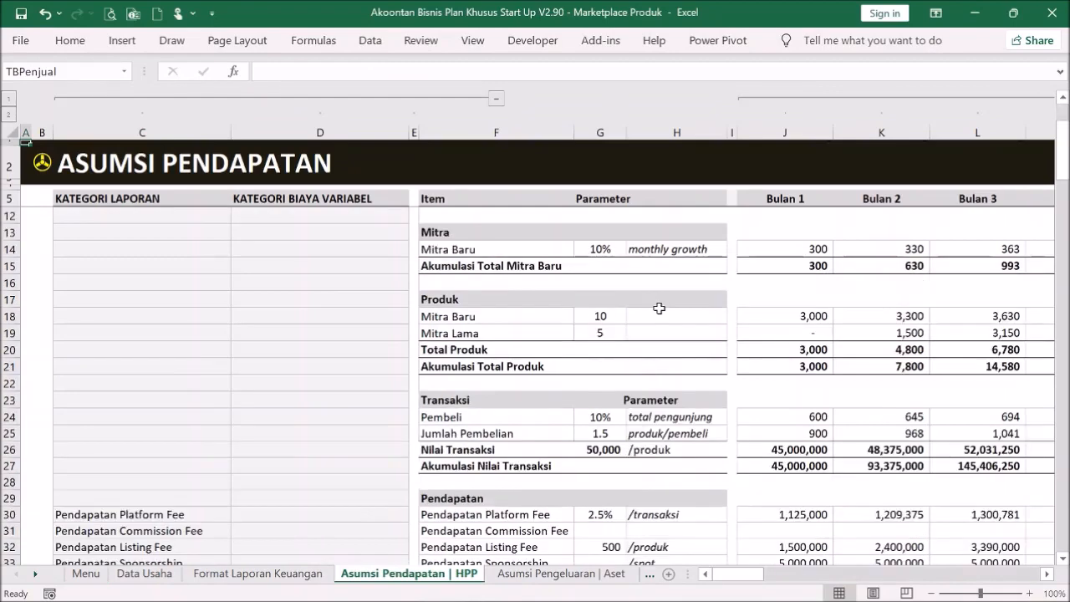
{"action": "left_click", "coordinate": [604, 368]}
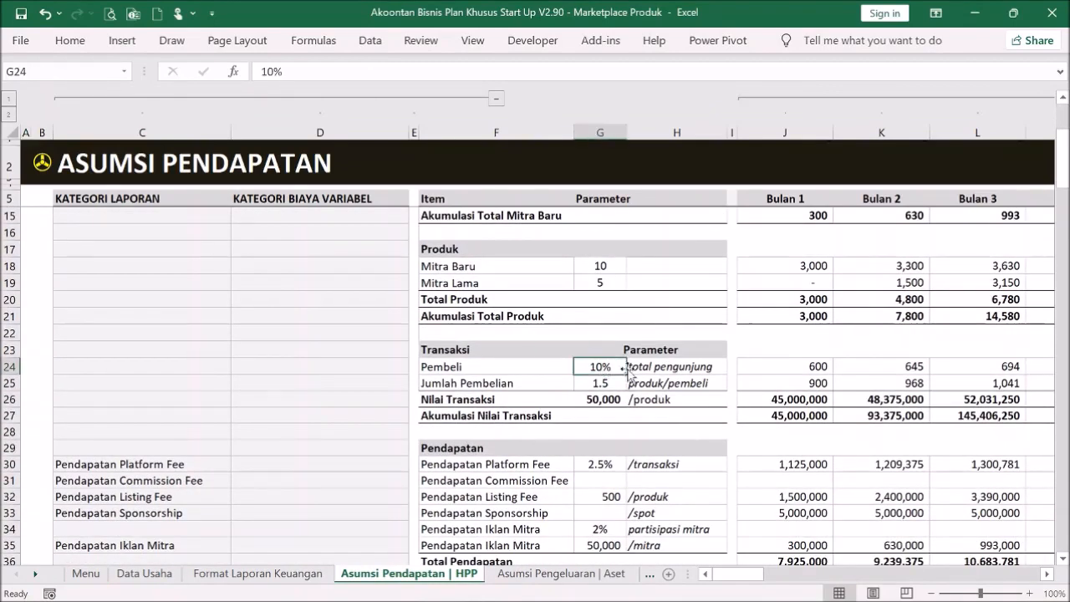
{"action": "type", "text": "20"}
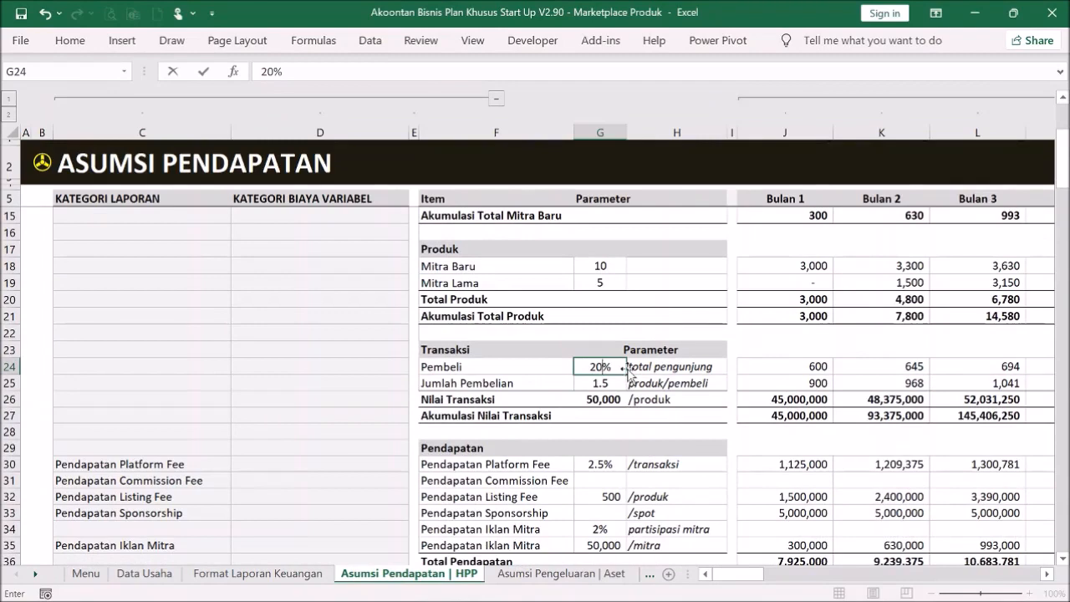
{"action": "key", "text": "Return"}
- Check the Penerimaan | Pengeluaran Kas sheet for the capital requirement and its end month after the Pembeli change, and return to the main menu
{"action": "scroll", "coordinate": [627, 369], "scroll_direction": "up", "scroll_amount": 3}
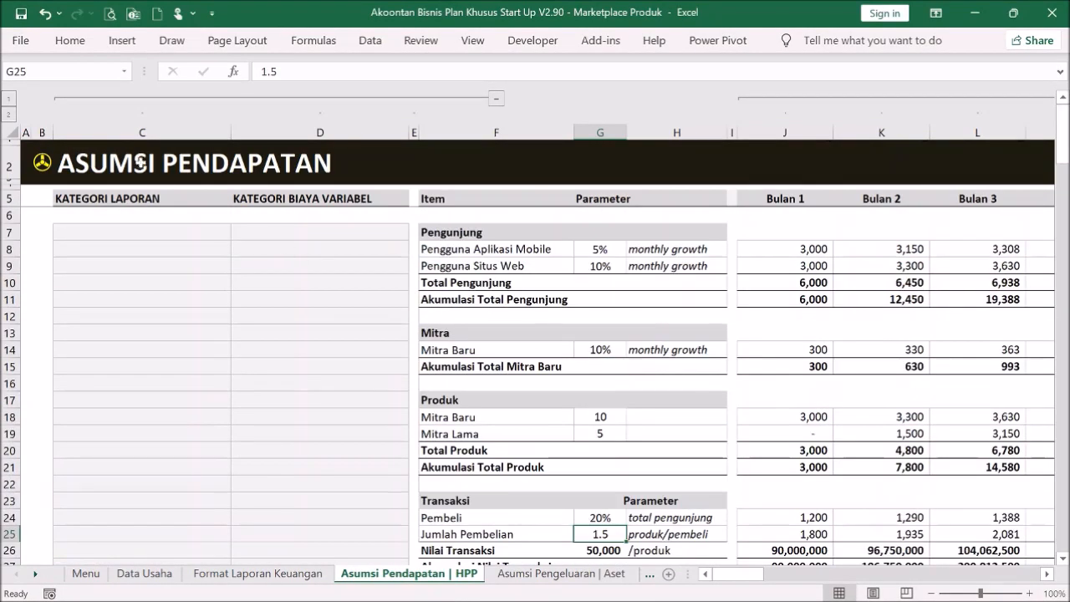
{"action": "left_click", "coordinate": [42, 163]}
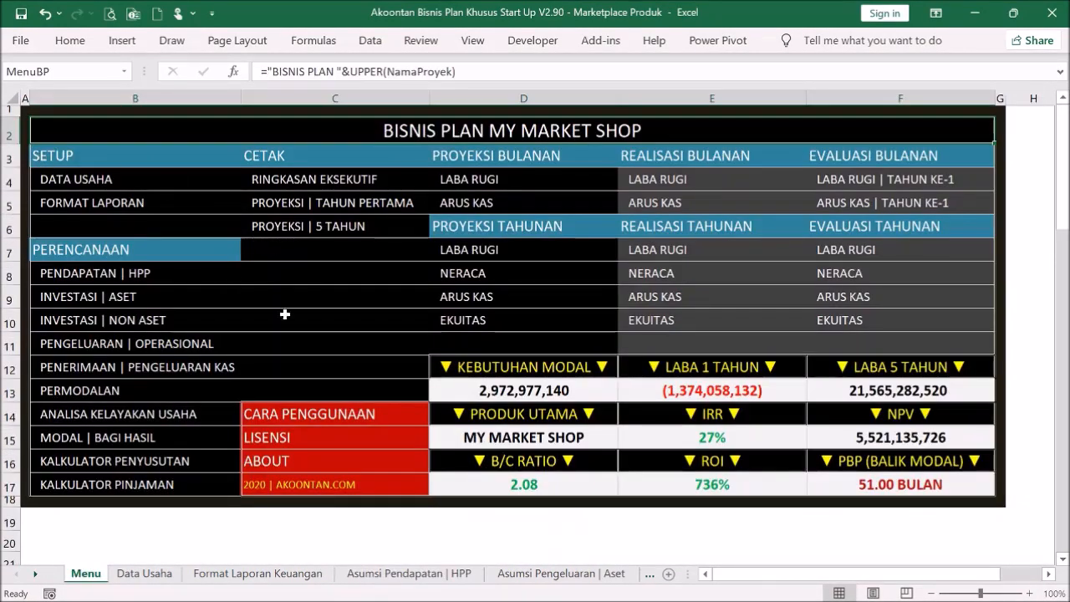
{"action": "left_click", "coordinate": [209, 368]}
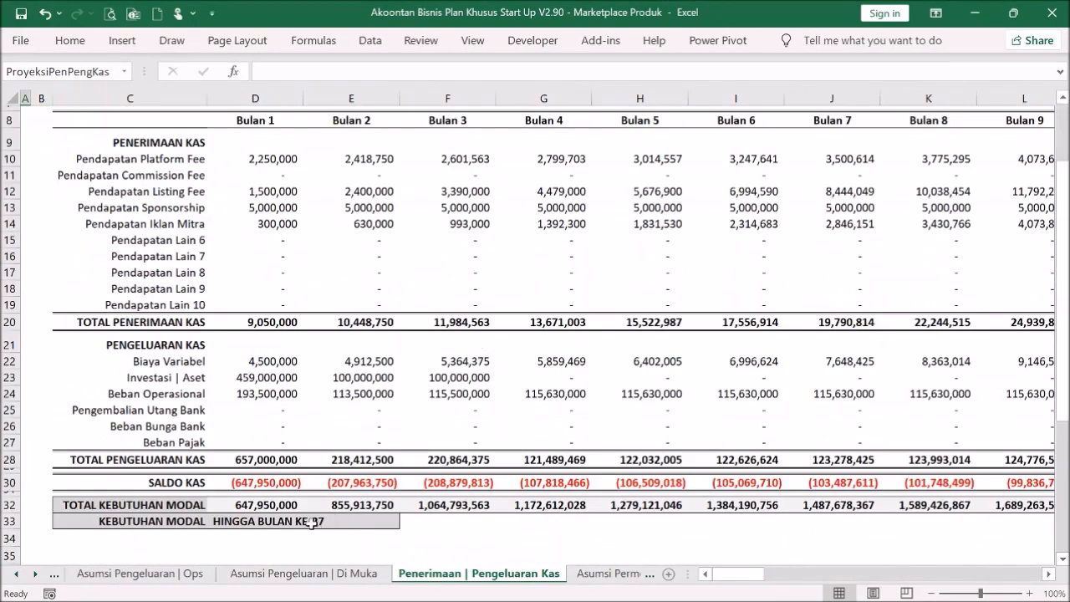
{"action": "scroll", "coordinate": [333, 475], "scroll_direction": "up", "scroll_amount": 3}
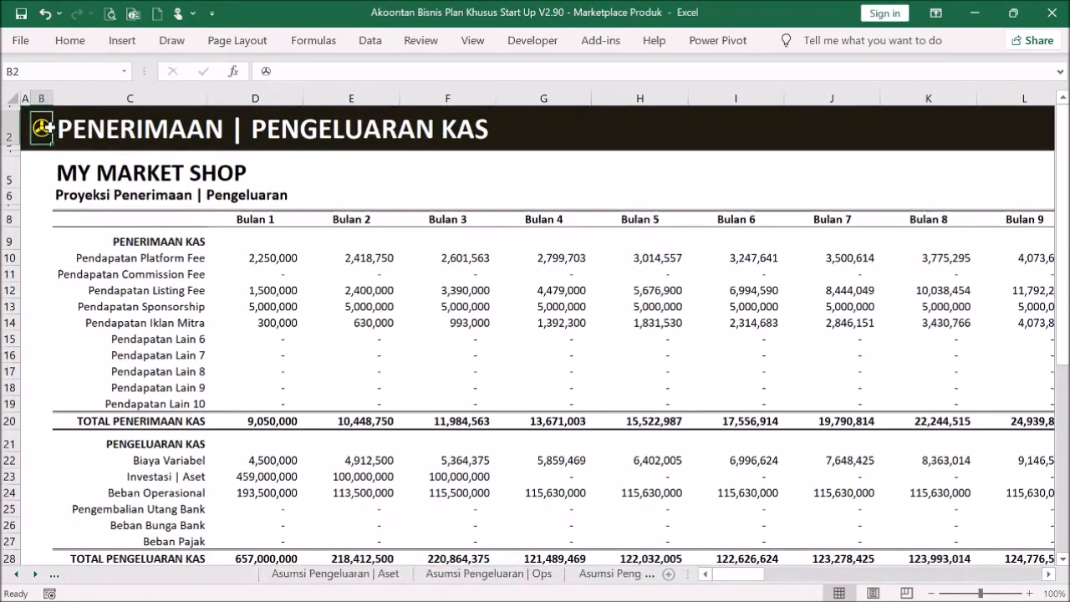
{"action": "left_click", "coordinate": [48, 129]}
- In the Transaksi section of Asumsi Pendapatan, set Jumlah Pembelian to 2 produk/pembeli and Nilai Transaksi to 60,000 per produk
{"action": "left_click", "coordinate": [146, 285]}
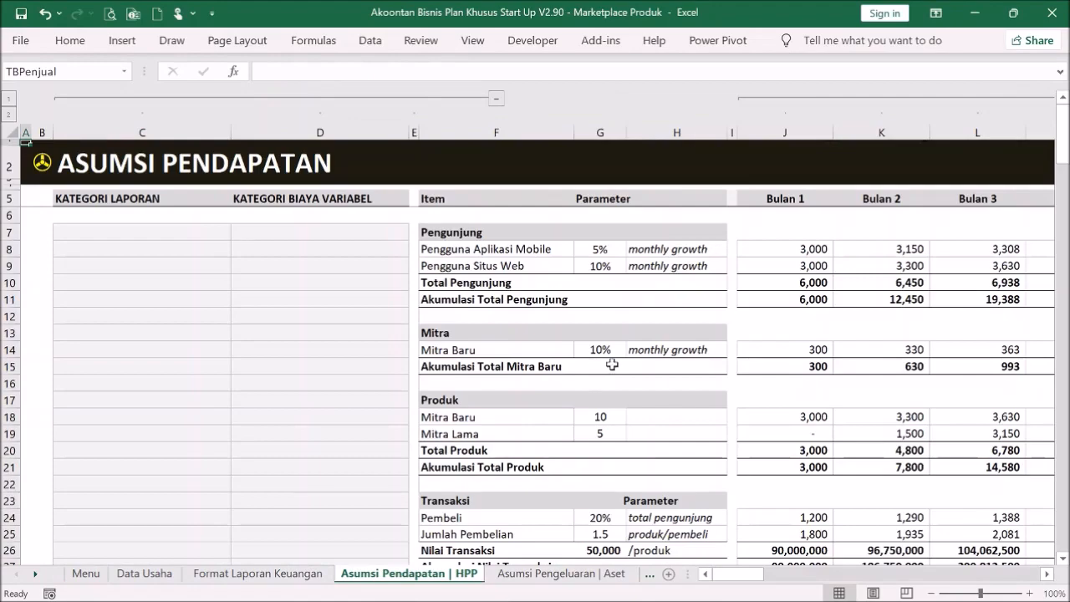
{"action": "scroll", "coordinate": [644, 332], "scroll_direction": "down", "scroll_amount": 1}
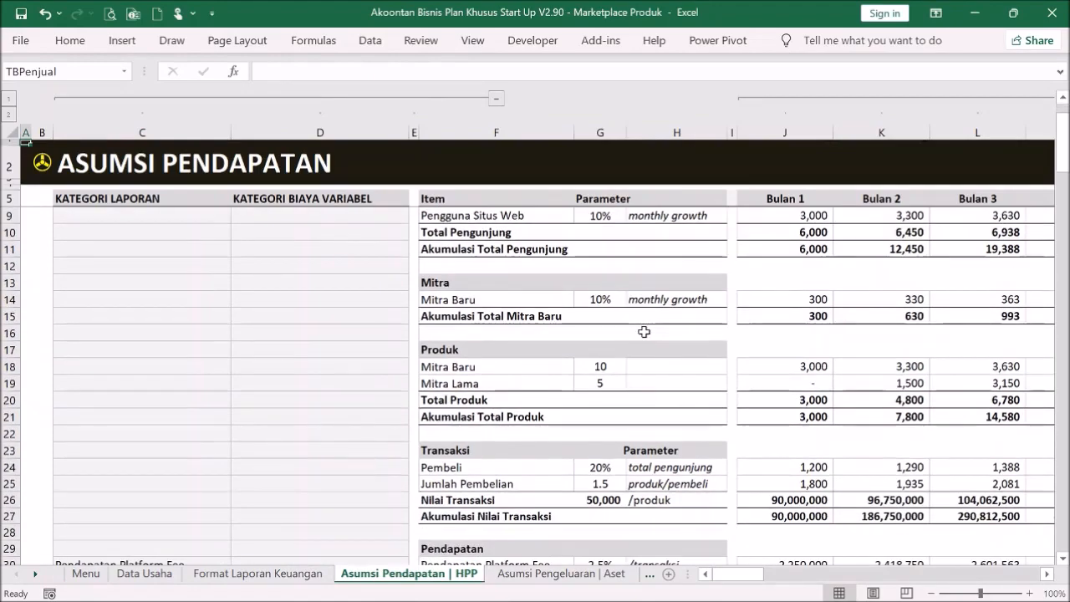
{"action": "scroll", "coordinate": [623, 325], "scroll_direction": "down", "scroll_amount": 1}
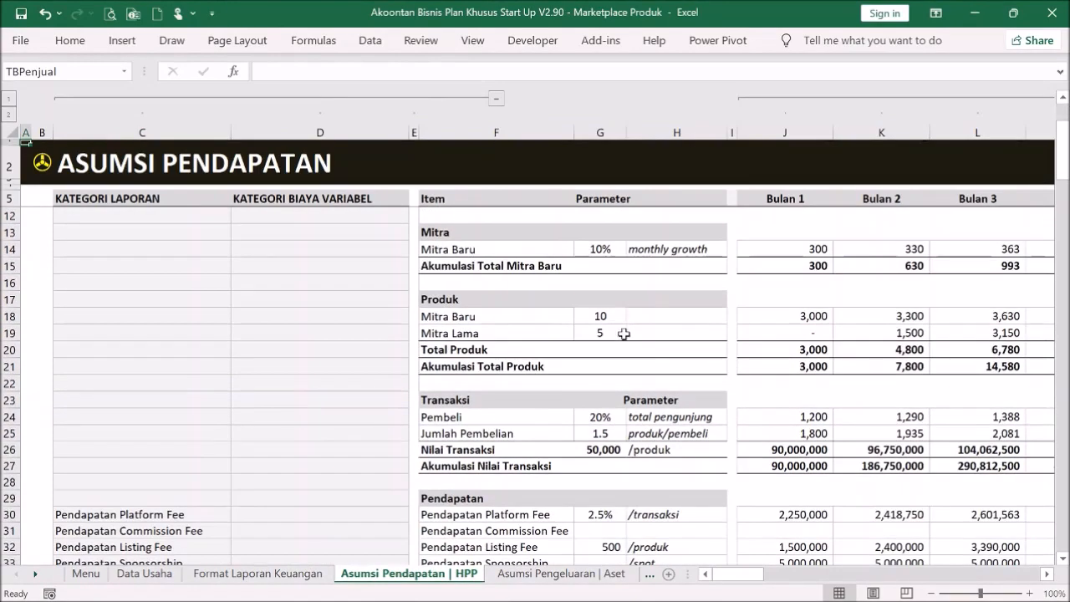
{"action": "scroll", "coordinate": [624, 333], "scroll_direction": "down", "scroll_amount": 1}
{"action": "left_click", "coordinate": [611, 383]}
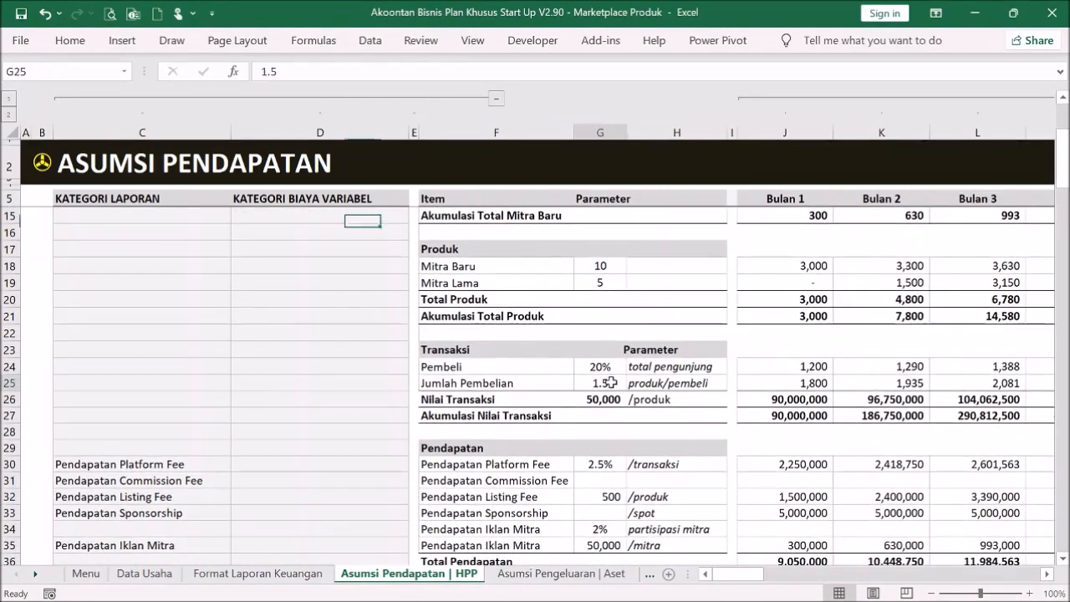
{"action": "type", "text": "2"}
{"action": "left_click", "coordinate": [606, 464]}
{"action": "left_click", "coordinate": [613, 399]}
{"action": "type", "text": "60,000"}
{"action": "key", "text": "Return"}
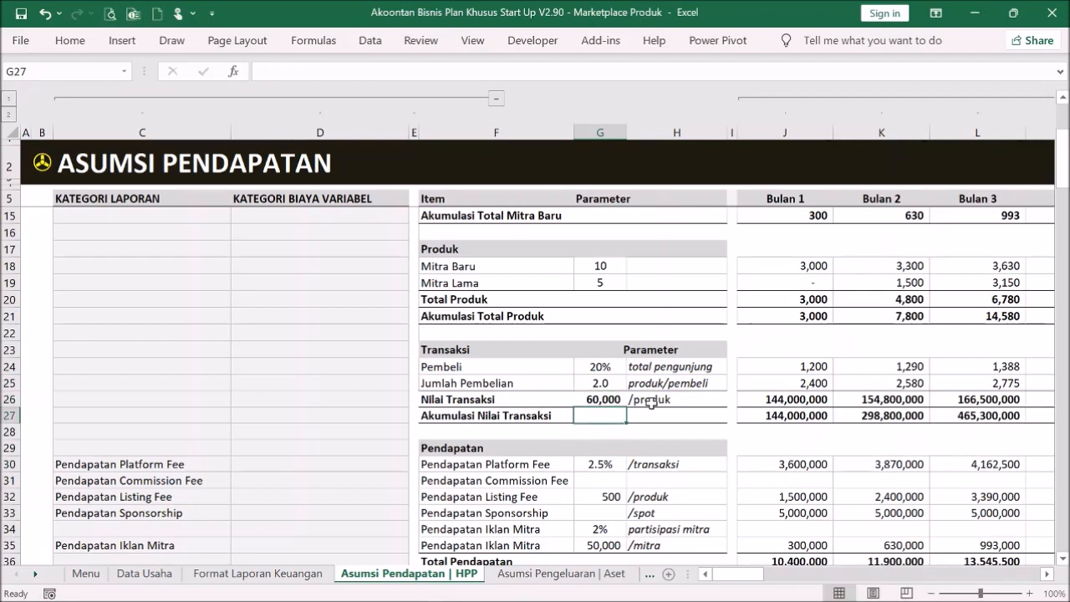
- Set the Pendapatan Platform Fee parameter to 3% per transaksi
{"action": "left_click", "coordinate": [618, 463]}
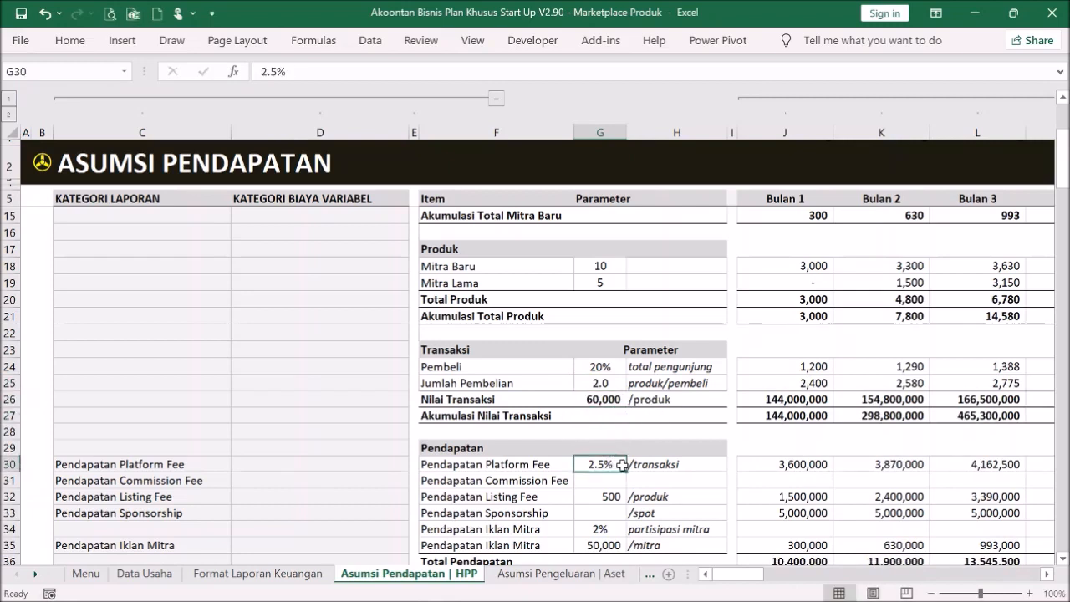
{"action": "type", "text": "3"}
{"action": "key", "text": "Return"}
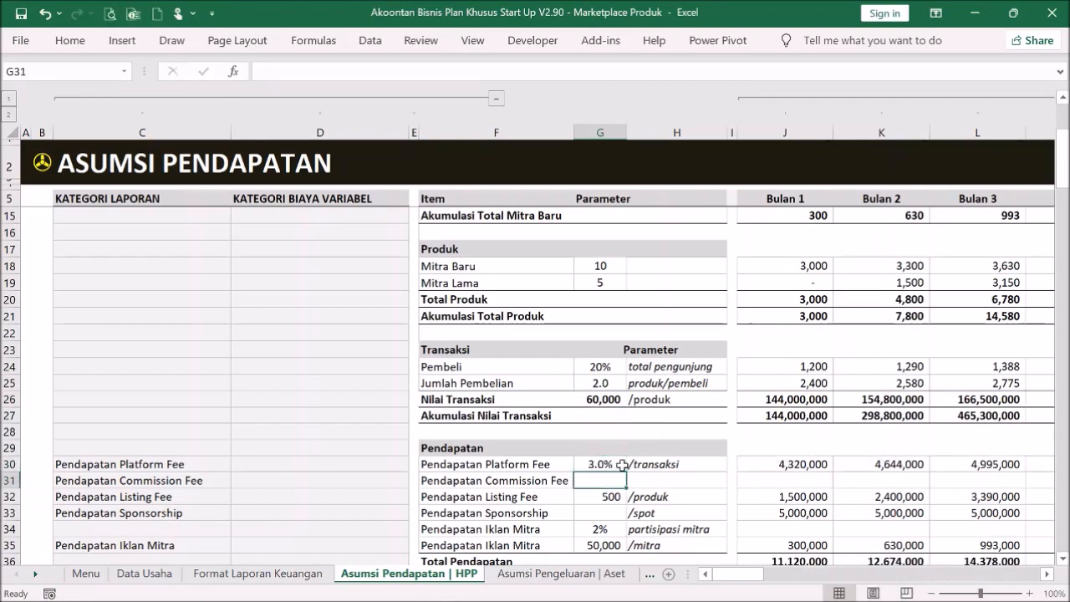
- Recheck the Kebutuhan Modal end month on the Penerimaan | Pengeluaran Kas sheet with the new transaction and platform fee assumptions, and return to the main menu
{"action": "scroll", "coordinate": [622, 465], "scroll_direction": "up", "scroll_amount": 3}
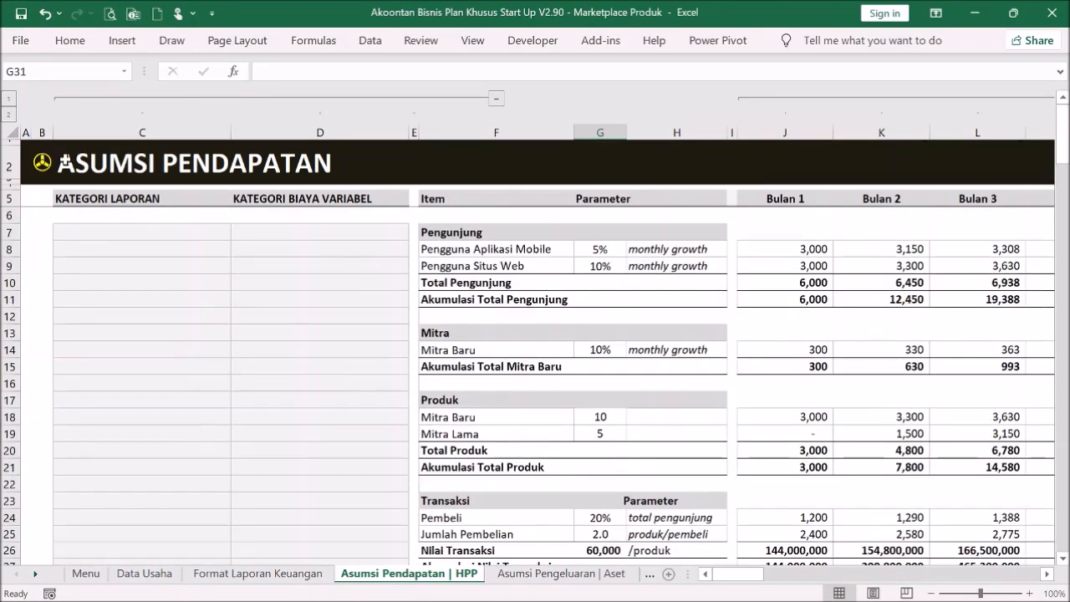
{"action": "left_click", "coordinate": [42, 164]}
{"action": "left_click", "coordinate": [205, 368]}
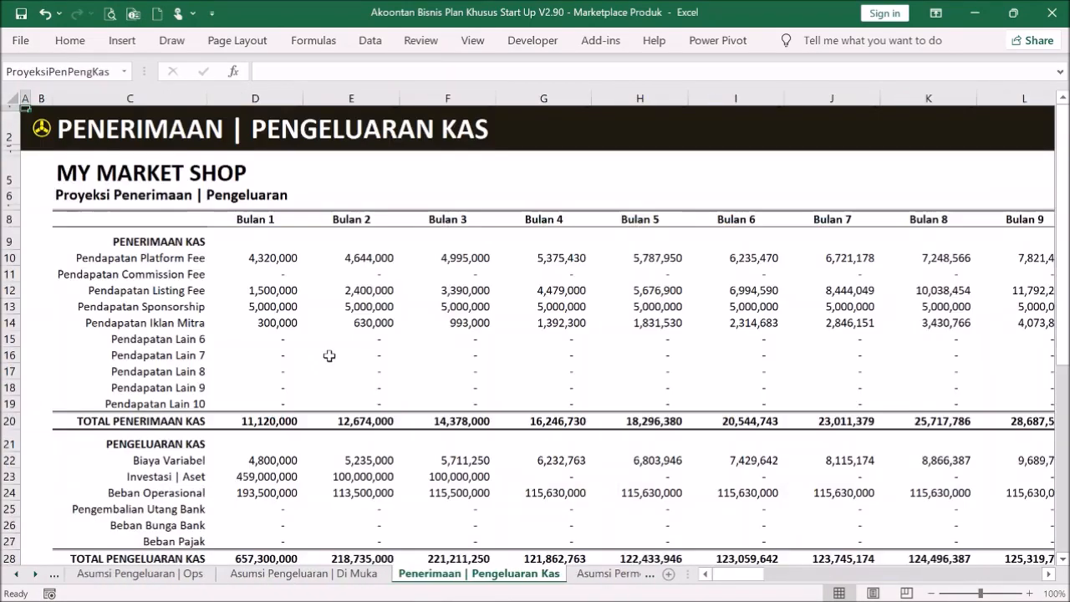
{"action": "scroll", "coordinate": [329, 355], "scroll_direction": "down", "scroll_amount": 6}
{"action": "scroll", "coordinate": [351, 346], "scroll_direction": "up", "scroll_amount": 1}
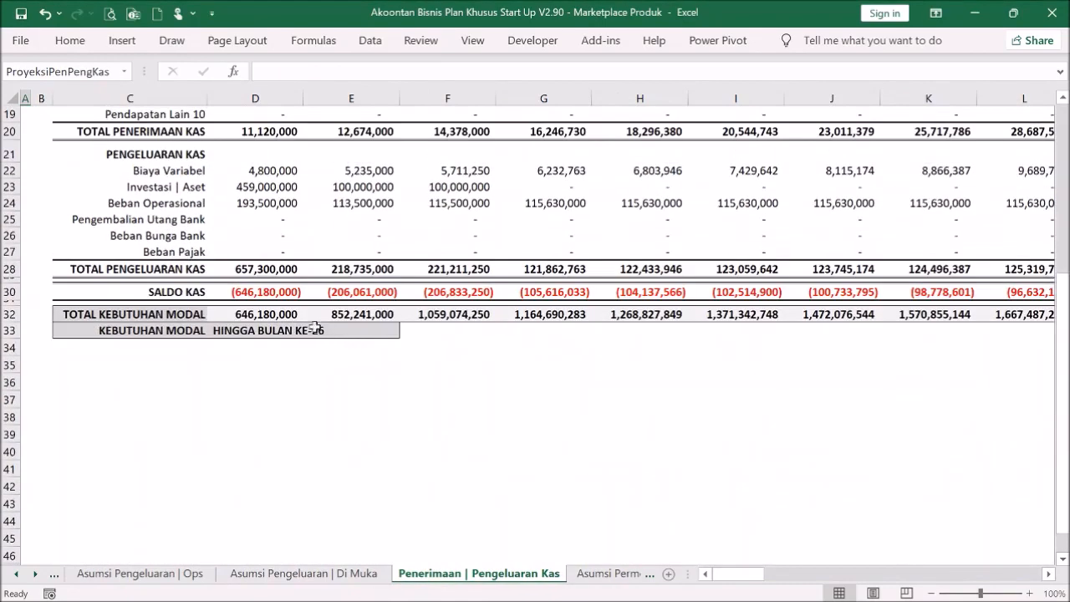
{"action": "left_click", "coordinate": [293, 332]}
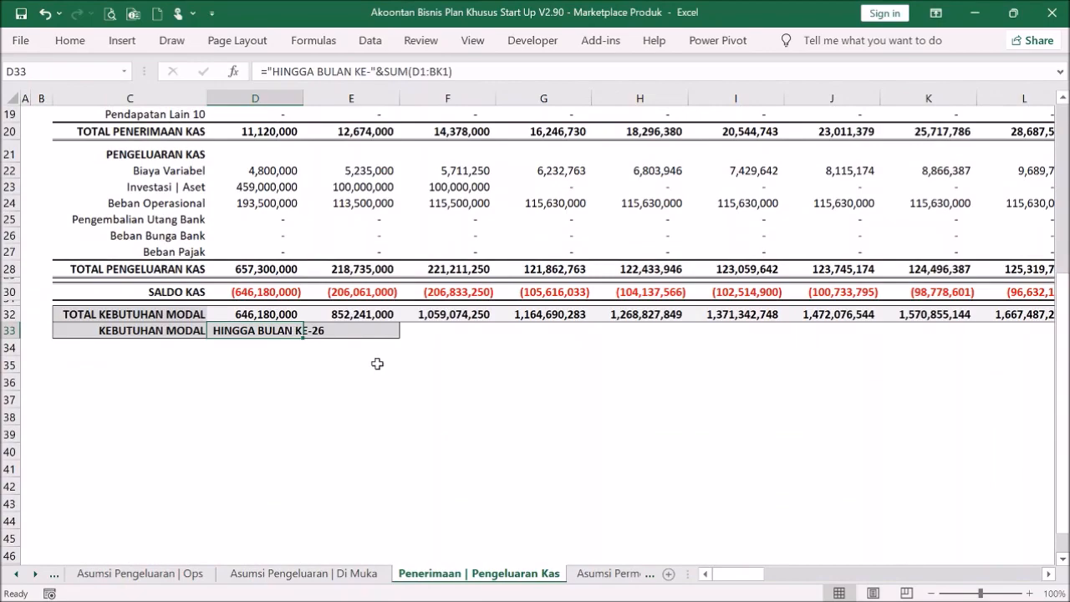
{"action": "scroll", "coordinate": [377, 364], "scroll_direction": "up", "scroll_amount": 6}
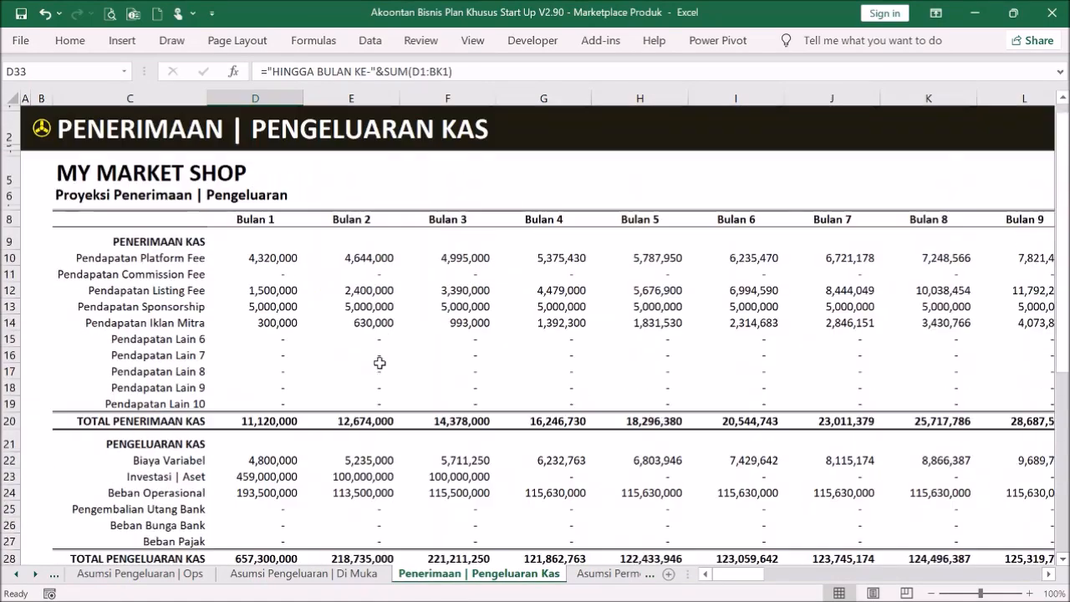
{"action": "left_click", "coordinate": [47, 128]}
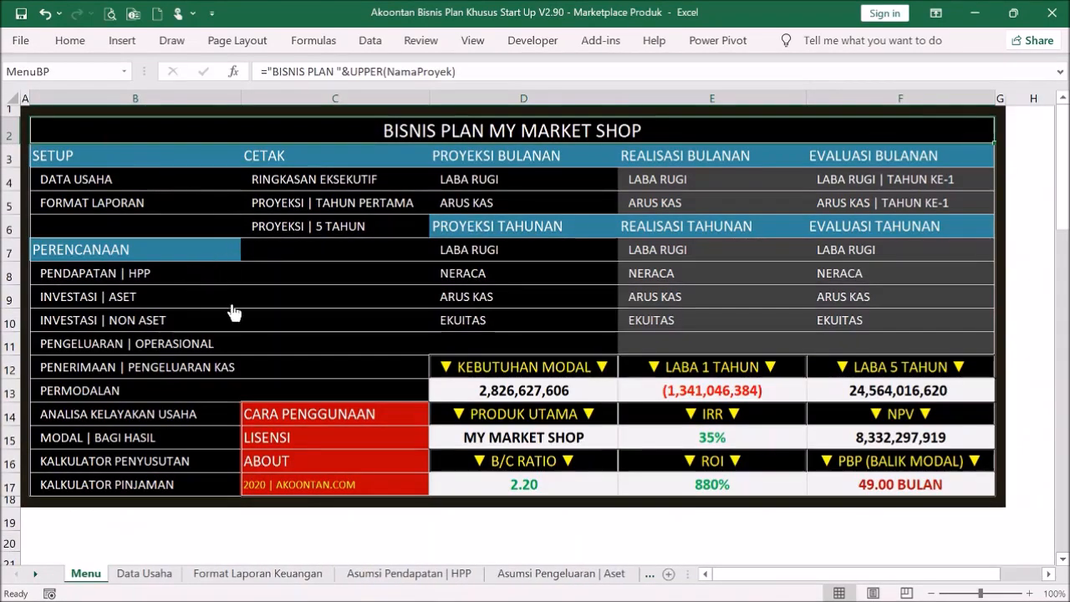
- Set Subsidi Mitra Baru in the Pengeluaran Variabel section of Asumsi Pendapatan to 6,000 per mitra baru
{"action": "left_click", "coordinate": [149, 276]}
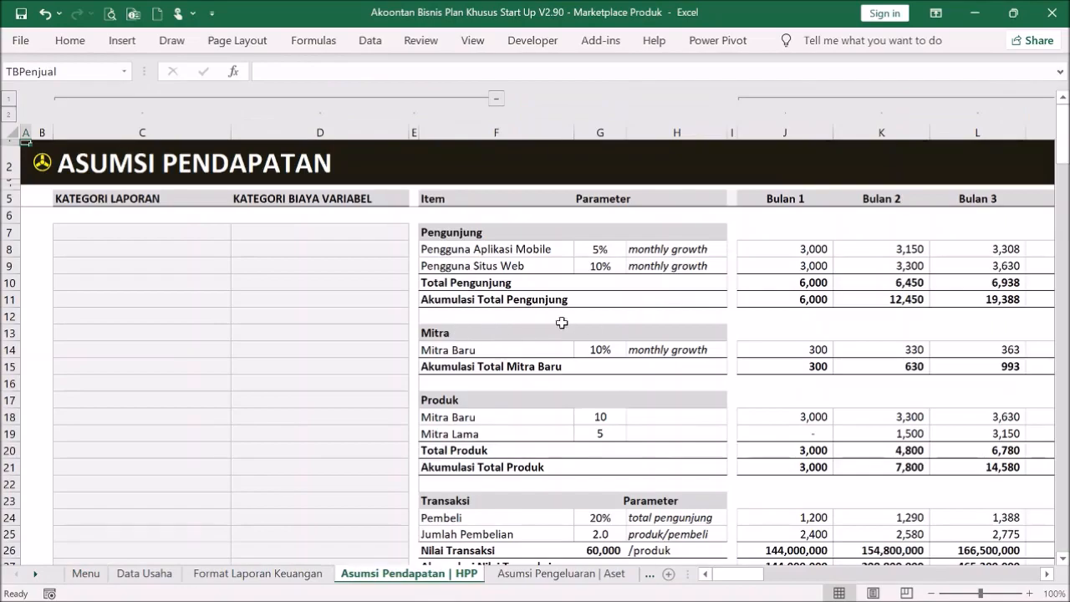
{"action": "scroll", "coordinate": [562, 323], "scroll_direction": "down", "scroll_amount": 4}
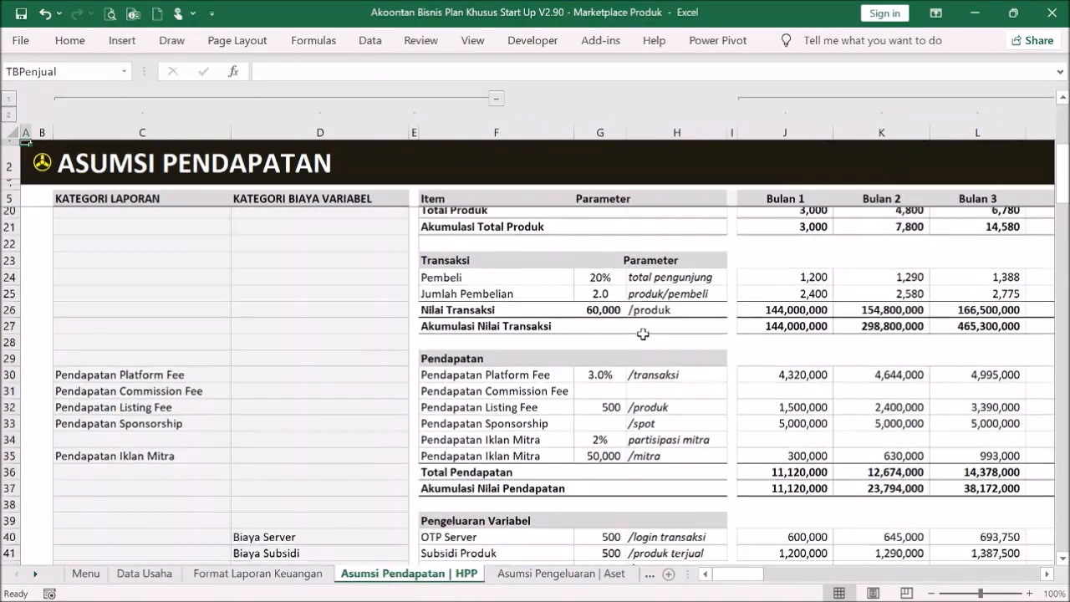
{"action": "scroll", "coordinate": [641, 406], "scroll_direction": "down", "scroll_amount": 1}
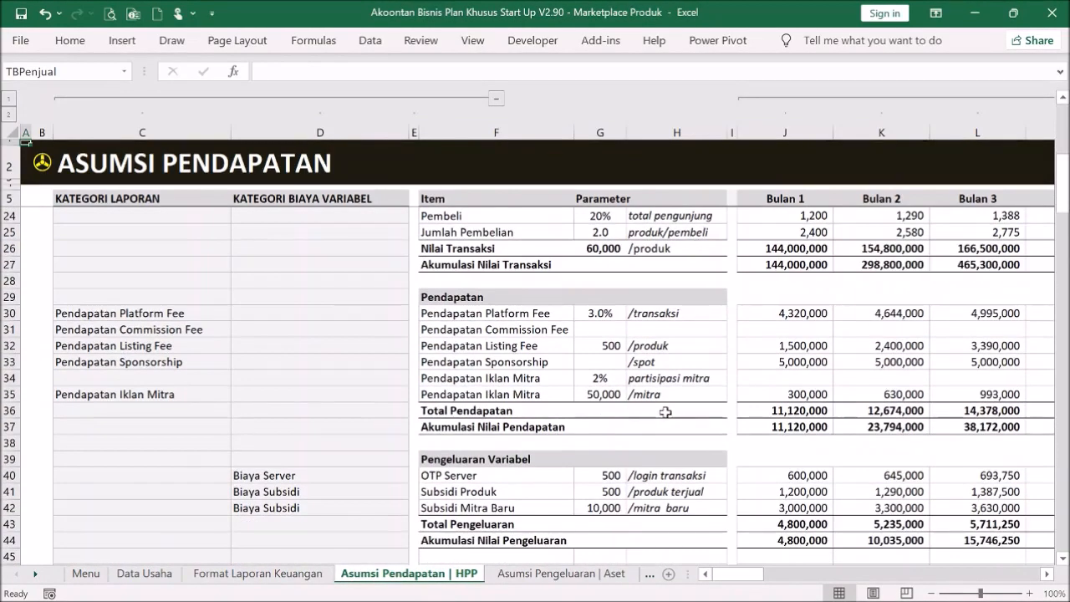
{"action": "scroll", "coordinate": [665, 411], "scroll_direction": "down", "scroll_amount": 1}
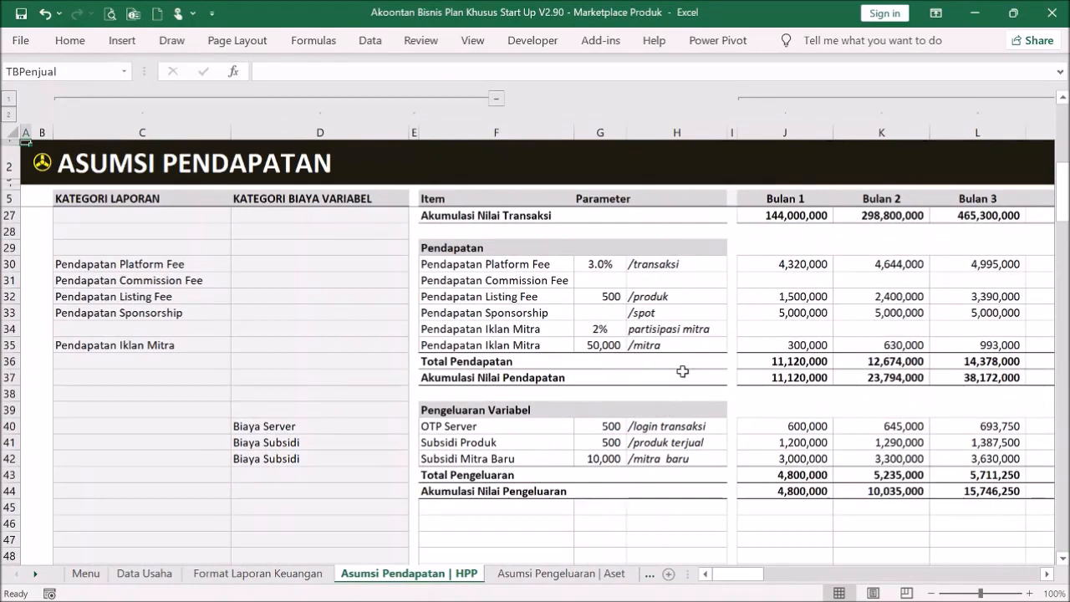
{"action": "scroll", "coordinate": [679, 366], "scroll_direction": "down", "scroll_amount": 1}
{"action": "left_click", "coordinate": [624, 409]}
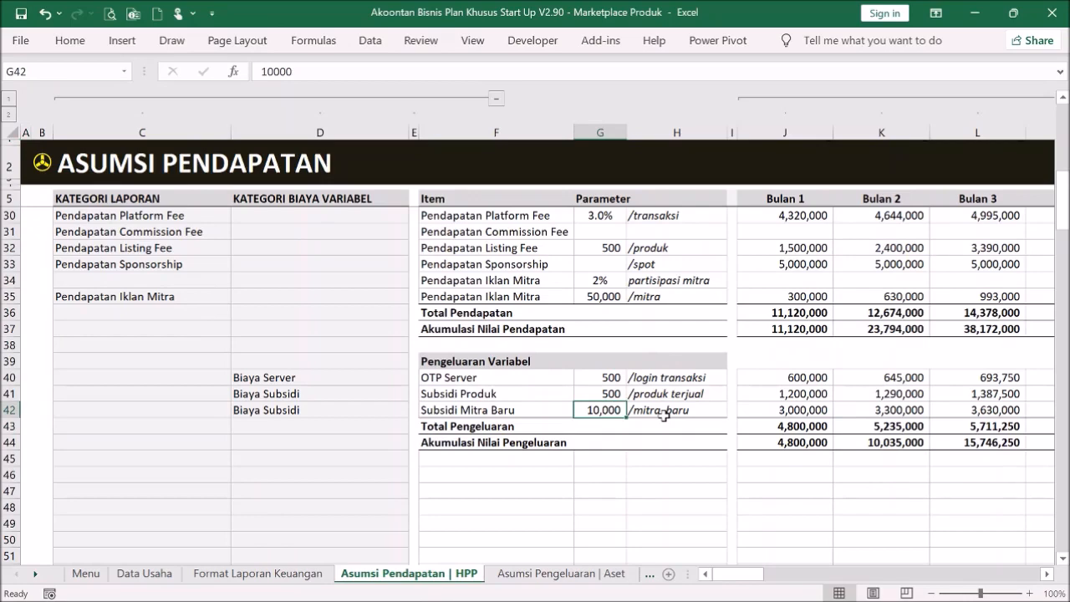
{"action": "type", "text": "6000"}
{"action": "key", "text": "Return"}
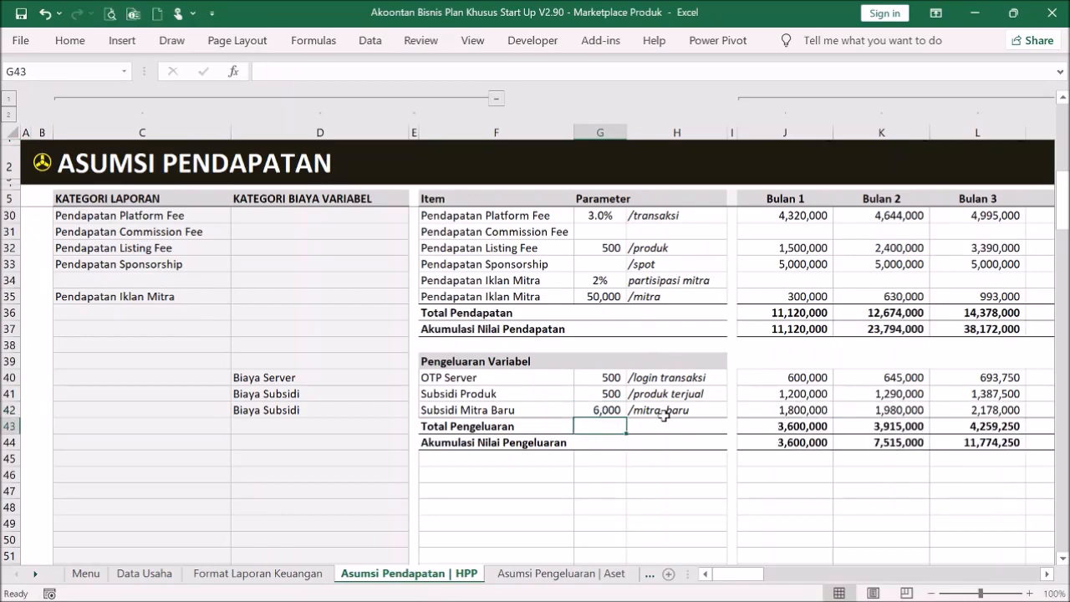
- Review how the reduced partner subsidy affects the Kebutuhan Modal end month on the Penerimaan | Pengeluaran Kas sheet, and return to the main menu
{"action": "scroll", "coordinate": [663, 416], "scroll_direction": "up", "scroll_amount": 8}
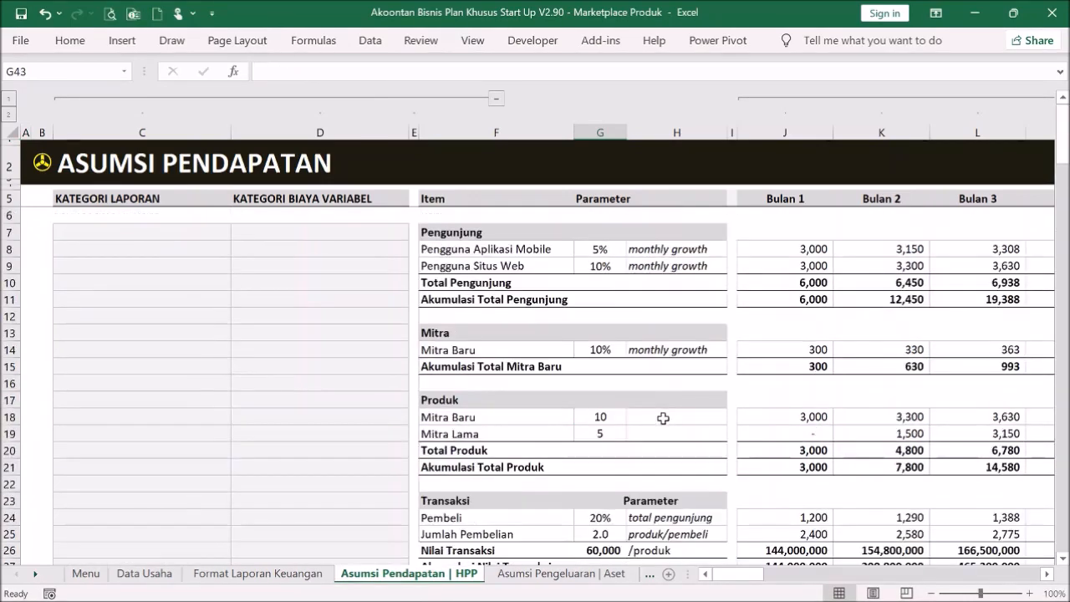
{"action": "left_click", "coordinate": [42, 162]}
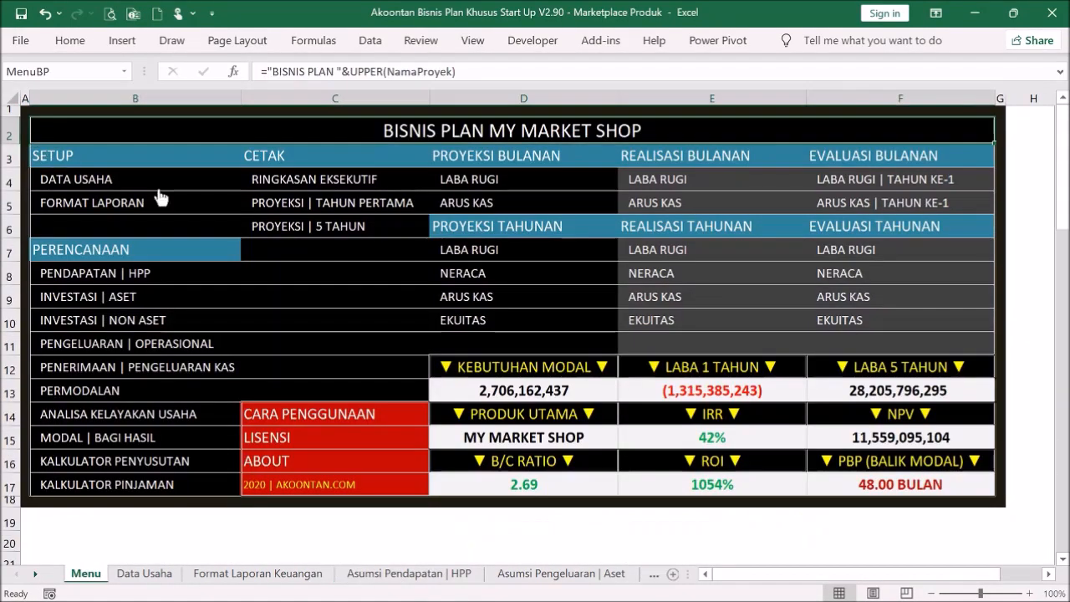
{"action": "left_click", "coordinate": [231, 360]}
{"action": "scroll", "coordinate": [446, 311], "scroll_direction": "down", "scroll_amount": 4}
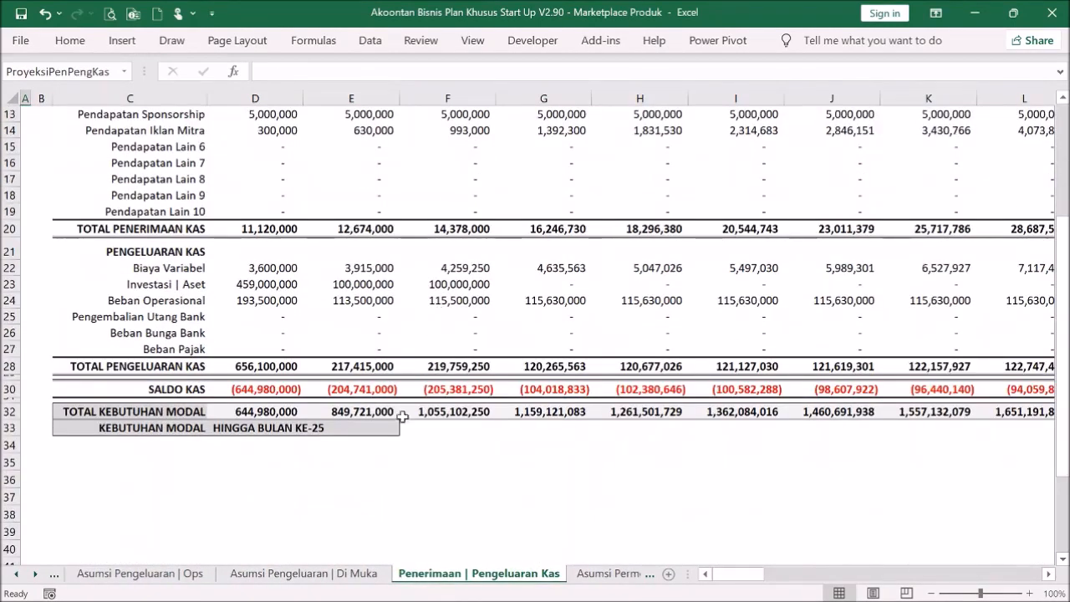
{"action": "left_click", "coordinate": [294, 427]}
{"action": "scroll", "coordinate": [514, 361], "scroll_direction": "up", "scroll_amount": 4}
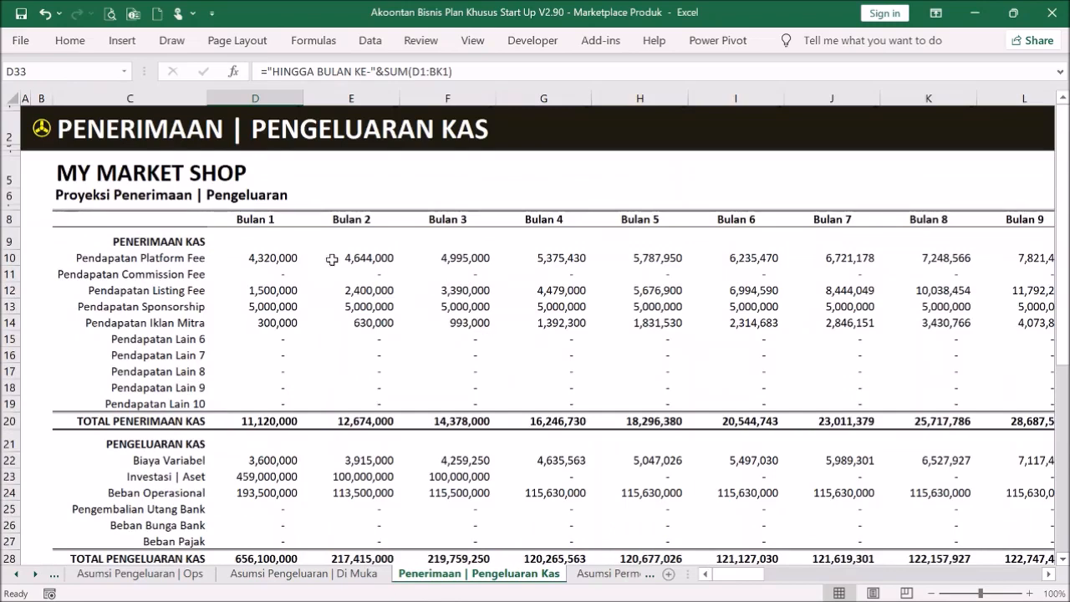
{"action": "left_click", "coordinate": [42, 130]}
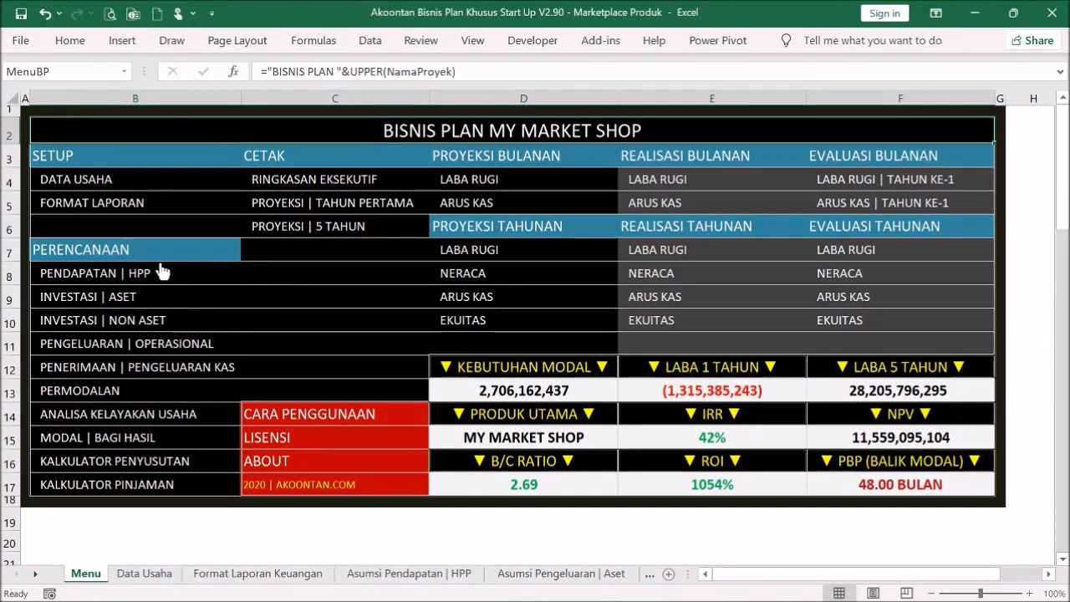
- Open the Rencana Permodalan sheet and inspect the Kelebihan/Kekurangan Modal cell
{"action": "left_click", "coordinate": [94, 398]}
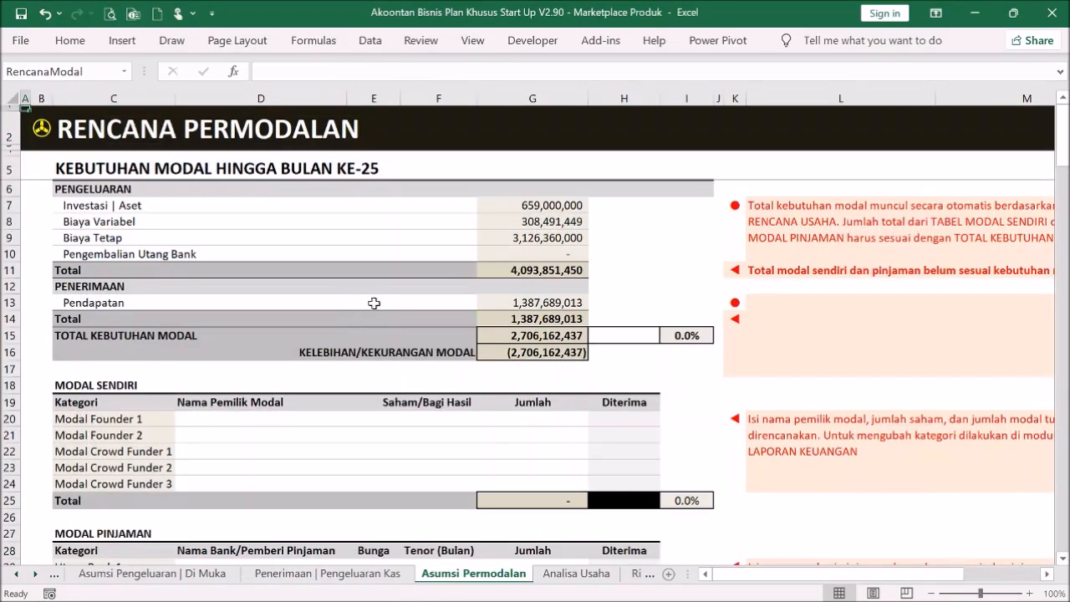
{"action": "left_click", "coordinate": [534, 353]}
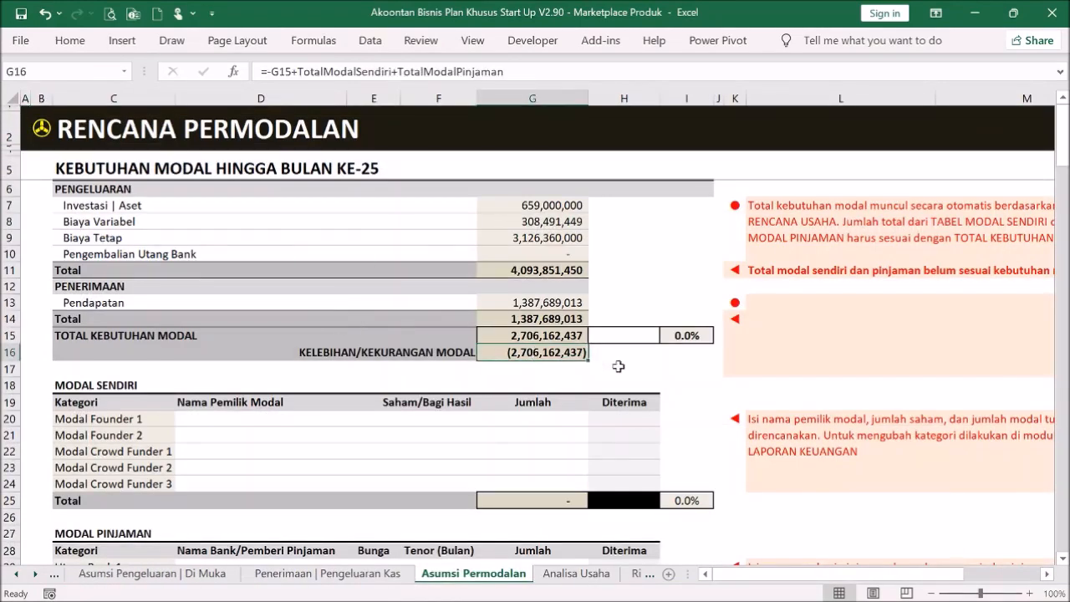
- In the Modal Pinjaman table, enter BRI as the Utang Bank 1 lender with 6% interest and a 36-month tenor
{"action": "scroll", "coordinate": [592, 361], "scroll_direction": "down", "scroll_amount": 2}
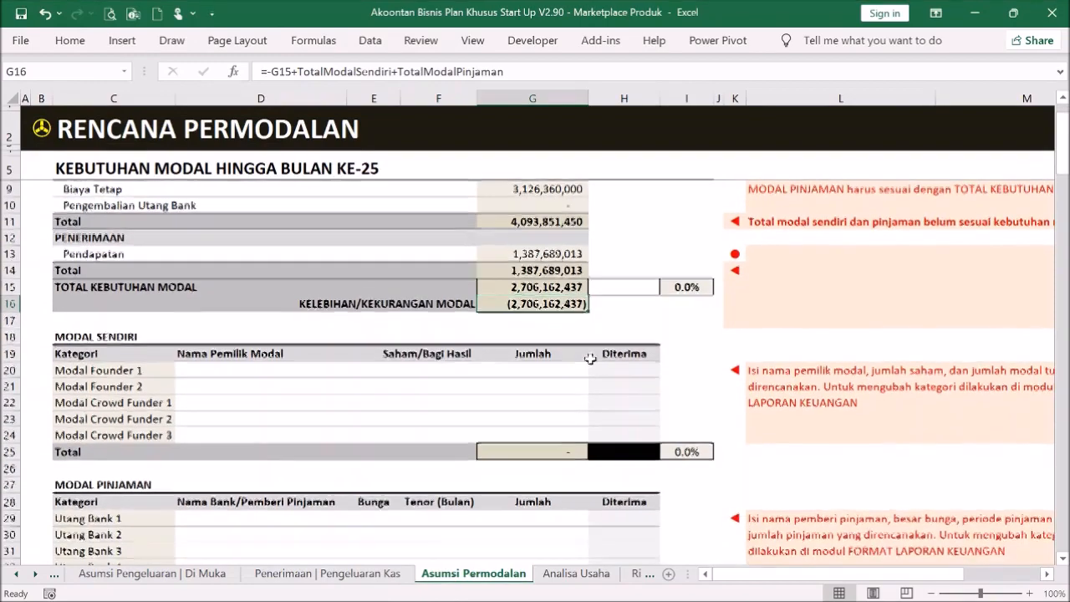
{"action": "scroll", "coordinate": [306, 465], "scroll_direction": "down", "scroll_amount": 2}
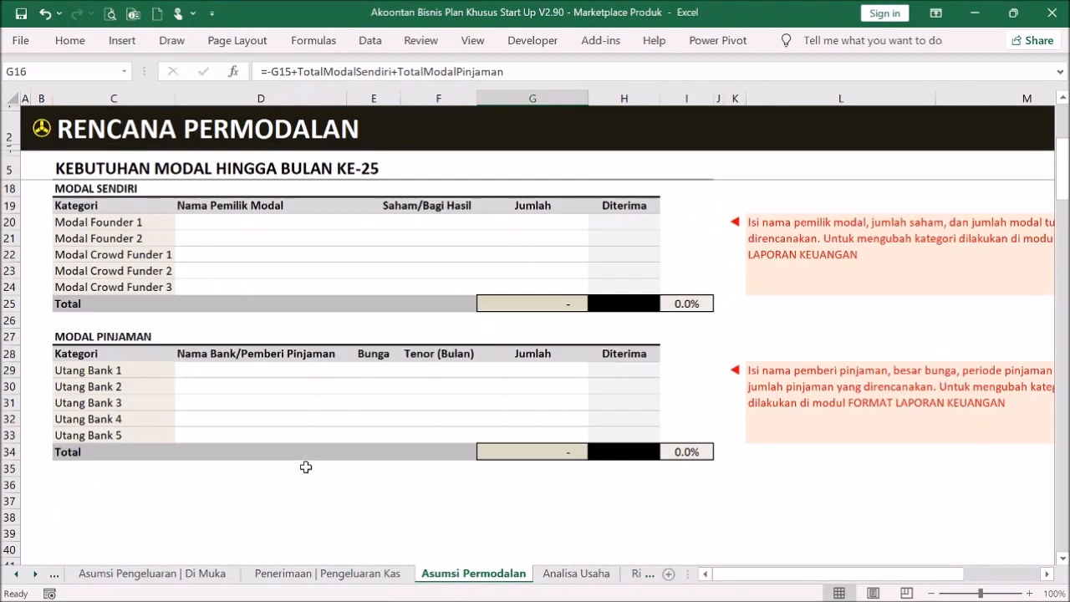
{"action": "scroll", "coordinate": [306, 465], "scroll_direction": "up", "scroll_amount": 2}
{"action": "left_click", "coordinate": [287, 466]}
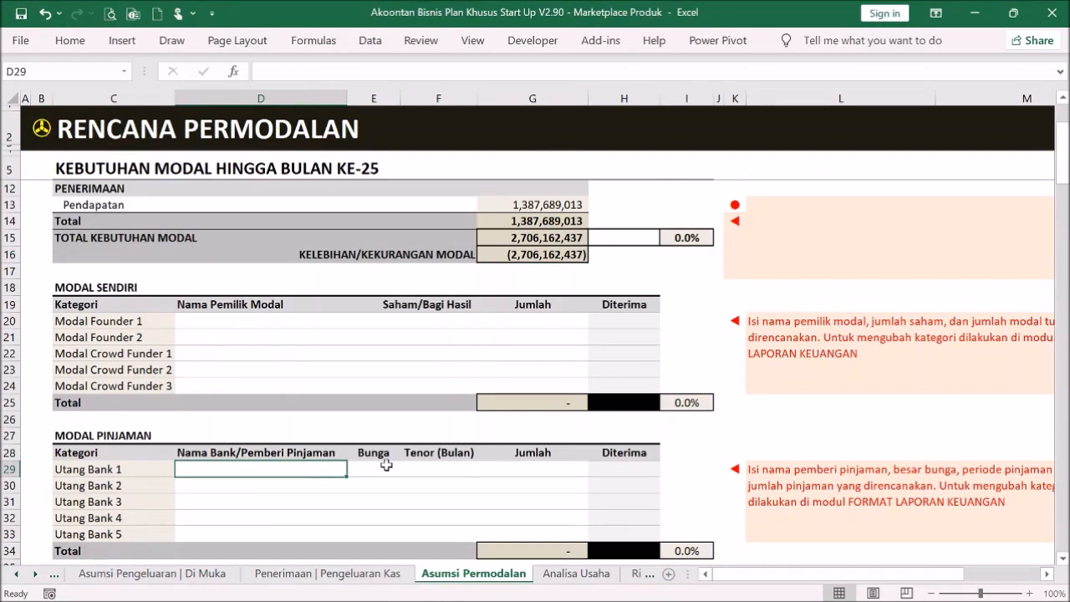
{"action": "type", "text": "BRI"}
{"action": "key", "text": "Return"}
{"action": "left_click", "coordinate": [381, 467]}
{"action": "type", "text": "6%"}
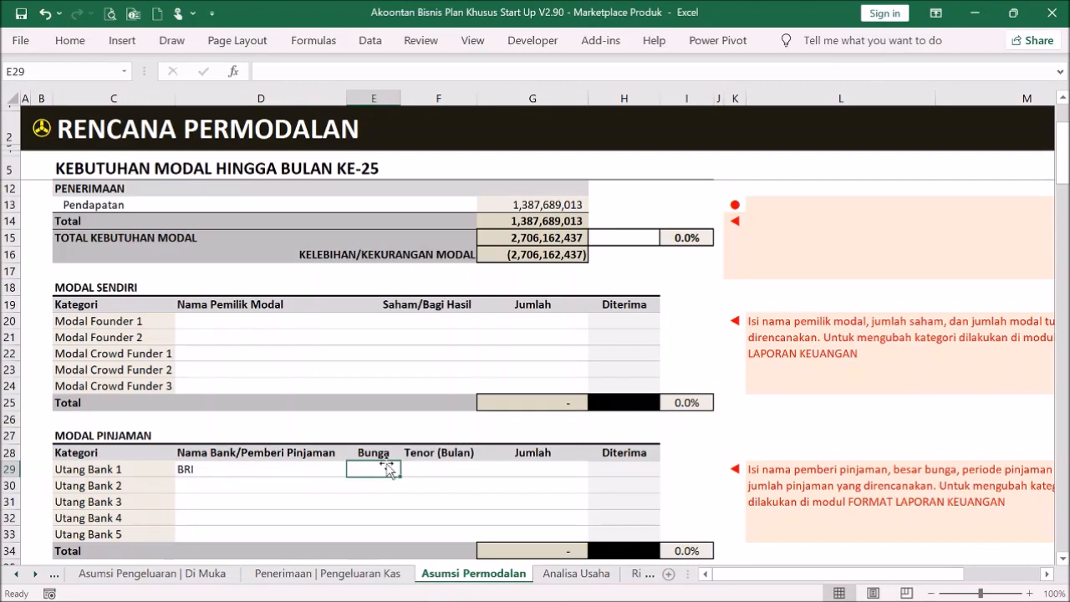
{"action": "key", "text": "Return"}
{"action": "left_click", "coordinate": [428, 465]}
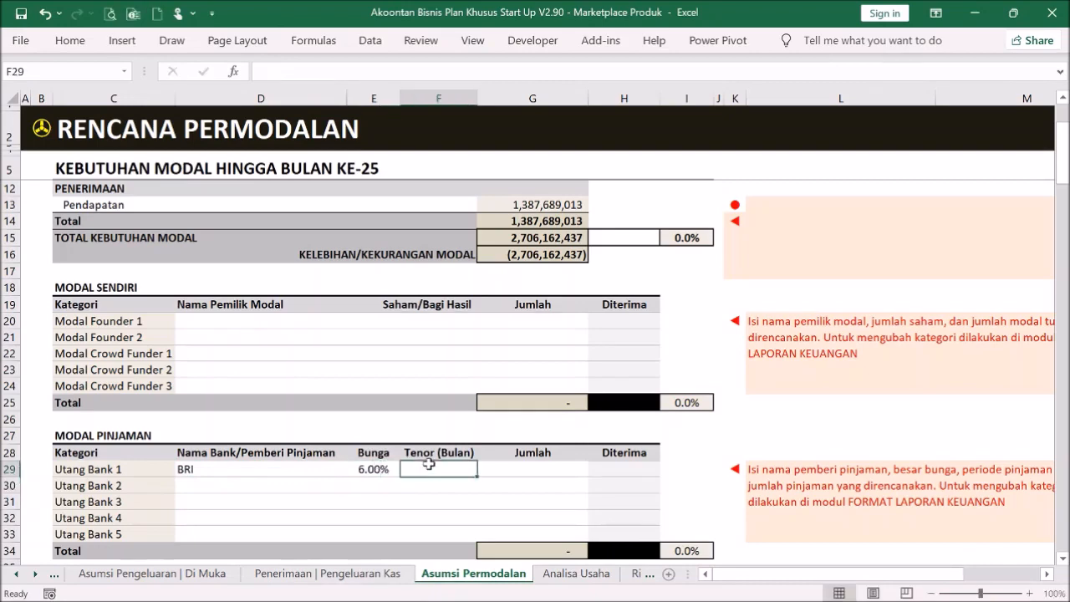
{"action": "type", "text": "36"}
{"action": "key", "text": "Return"}
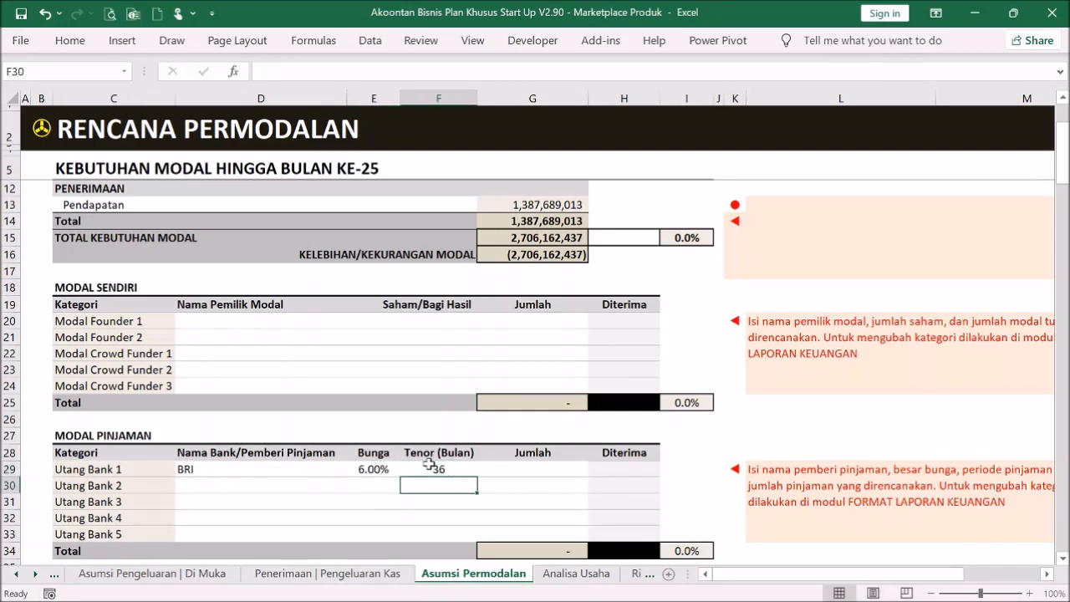
- Set the Utang Bank 1 loan amount to 500,000,000 and its Diterima month to Bulan 1
{"action": "left_click", "coordinate": [550, 467]}
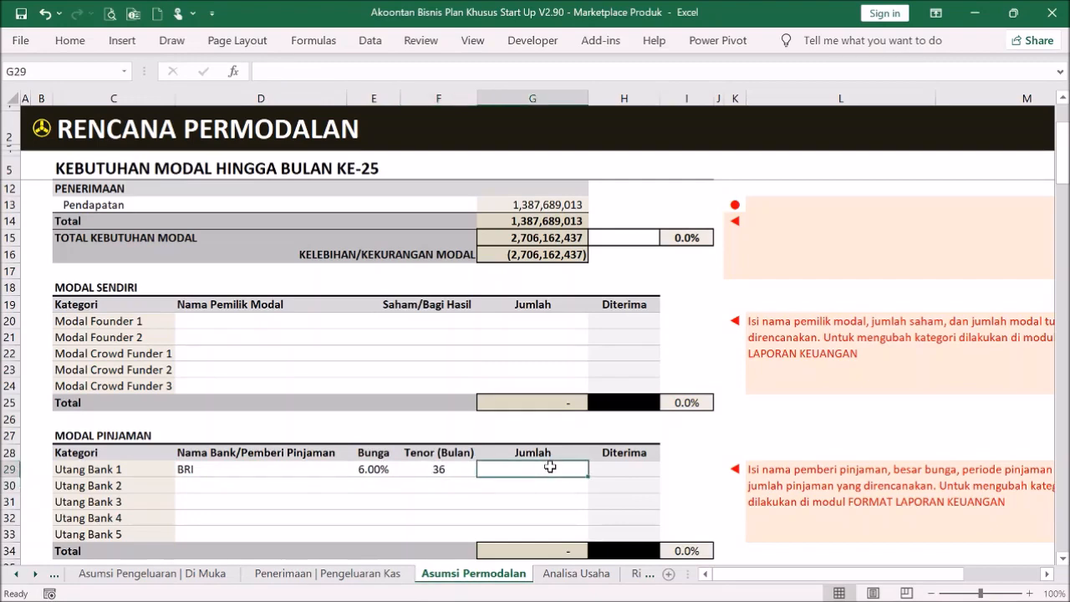
{"action": "type", "text": "500,000,00"}
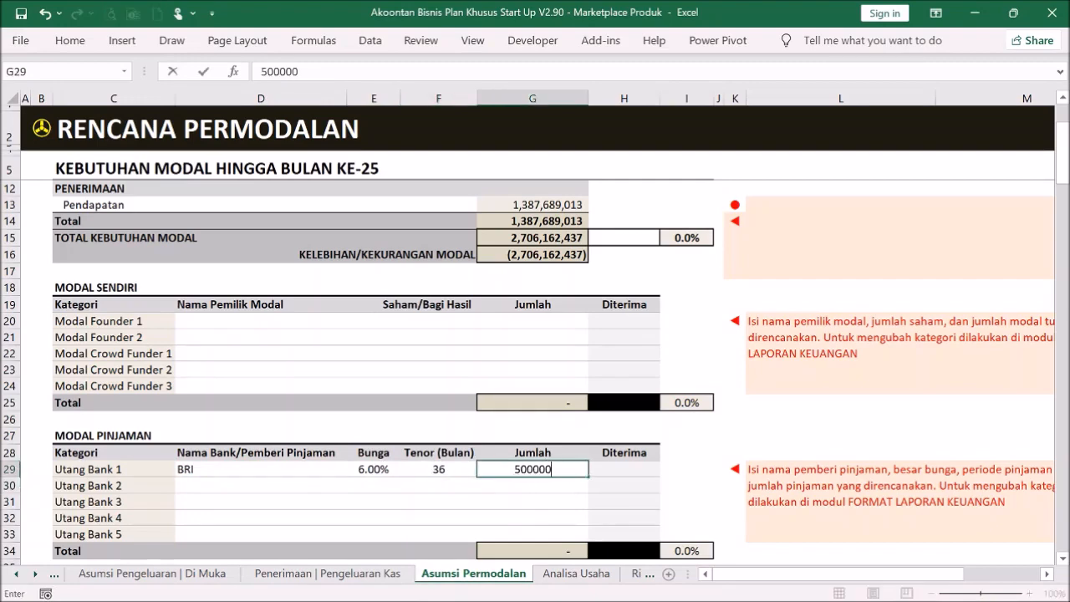
{"action": "type", "text": "0"}
{"action": "key", "text": "Return"}
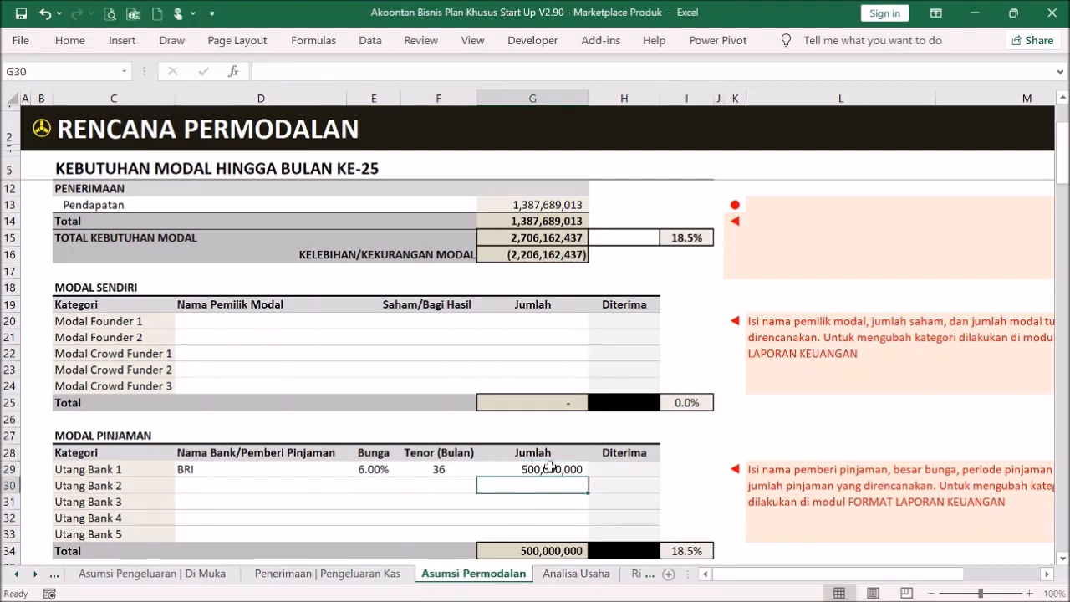
{"action": "left_click", "coordinate": [657, 469]}
{"action": "left_click", "coordinate": [666, 470]}
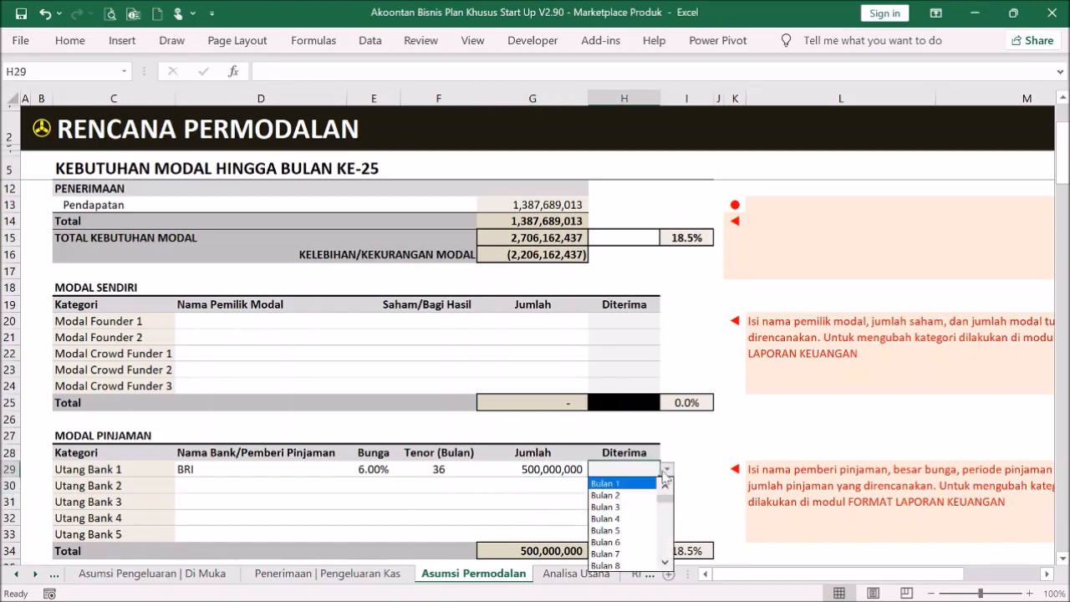
{"action": "left_click", "coordinate": [651, 484]}
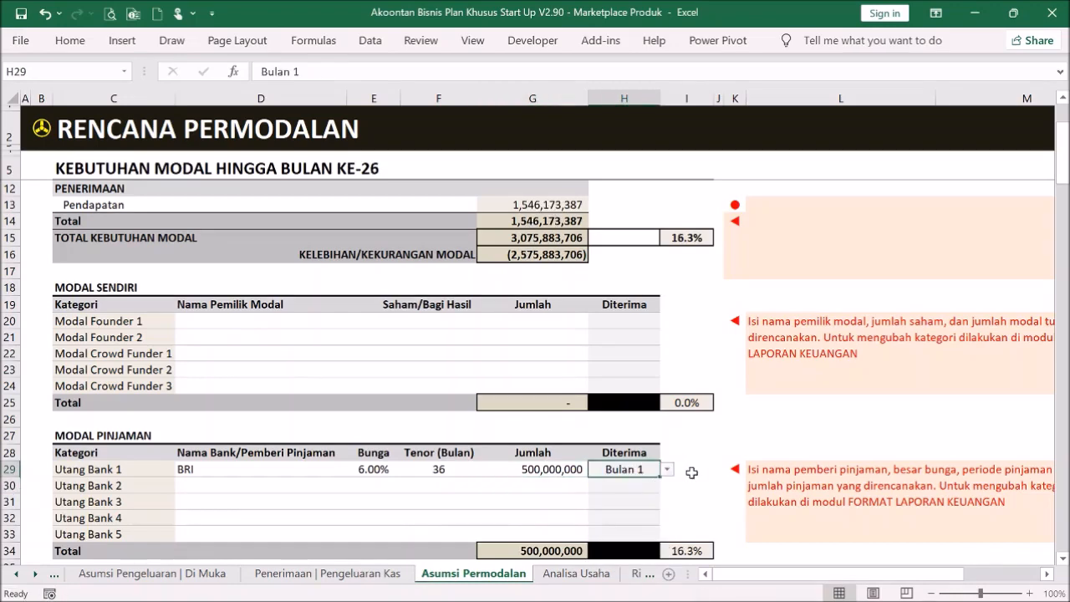
{"action": "left_click", "coordinate": [691, 471]}
{"action": "scroll", "coordinate": [693, 440], "scroll_direction": "up", "scroll_amount": 1}
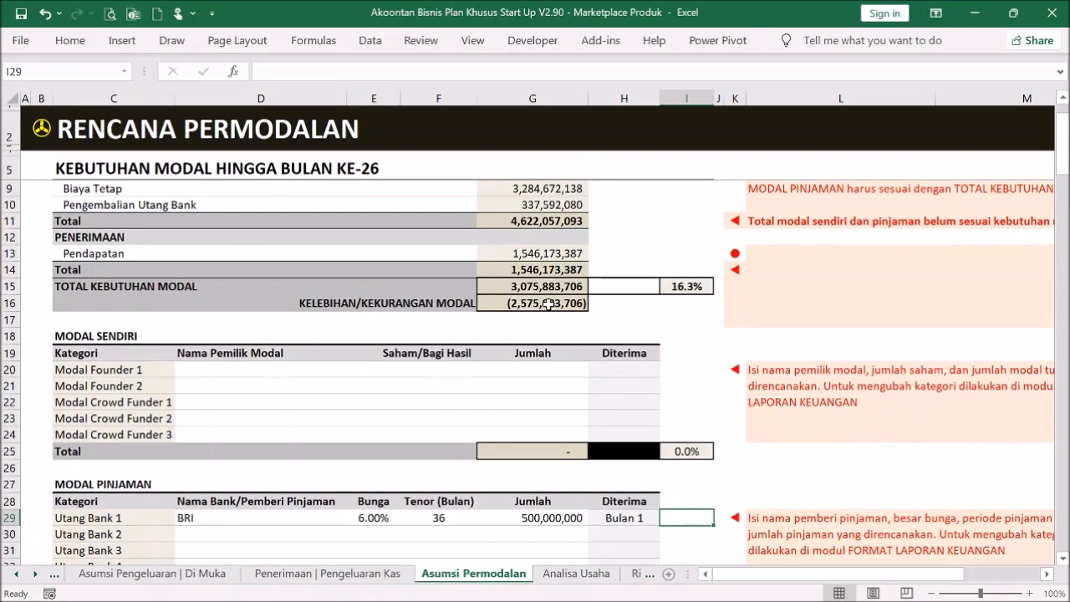
- Clear the Utang Bank 1 loan amount to compare the capital requirement without it, and undo the deletion
{"action": "left_click", "coordinate": [551, 516]}
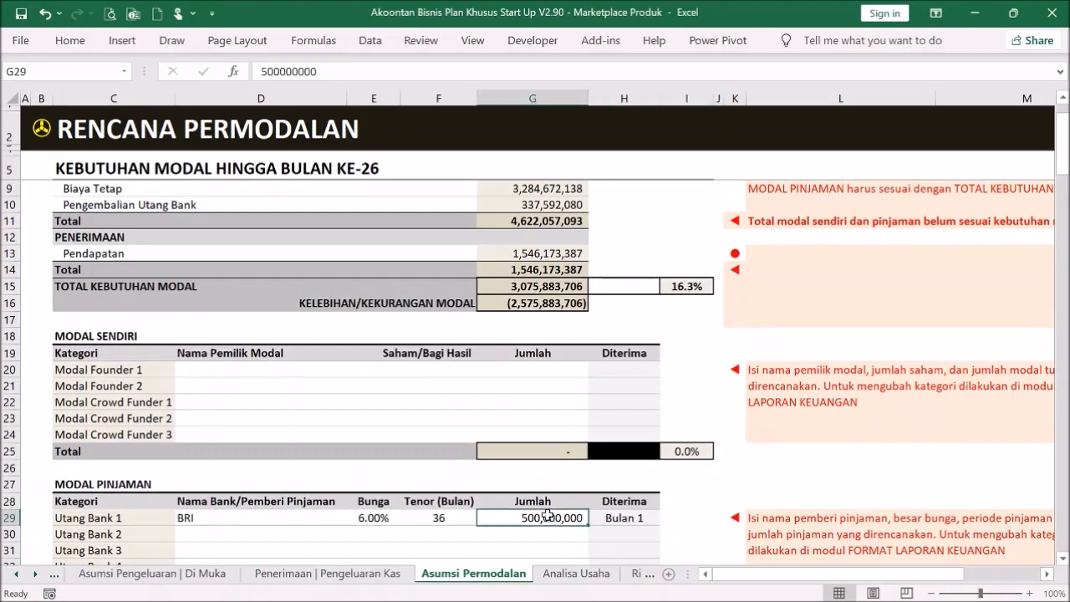
{"action": "key", "text": "BackSpace"}
{"action": "key", "text": "Return"}
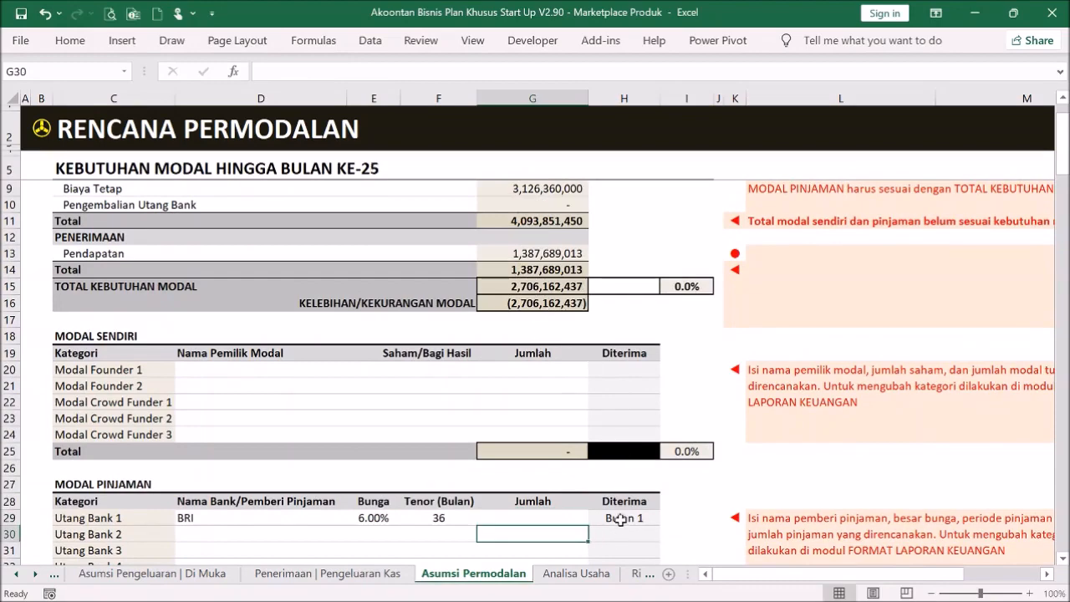
{"action": "key", "text": "ctrl+z"}
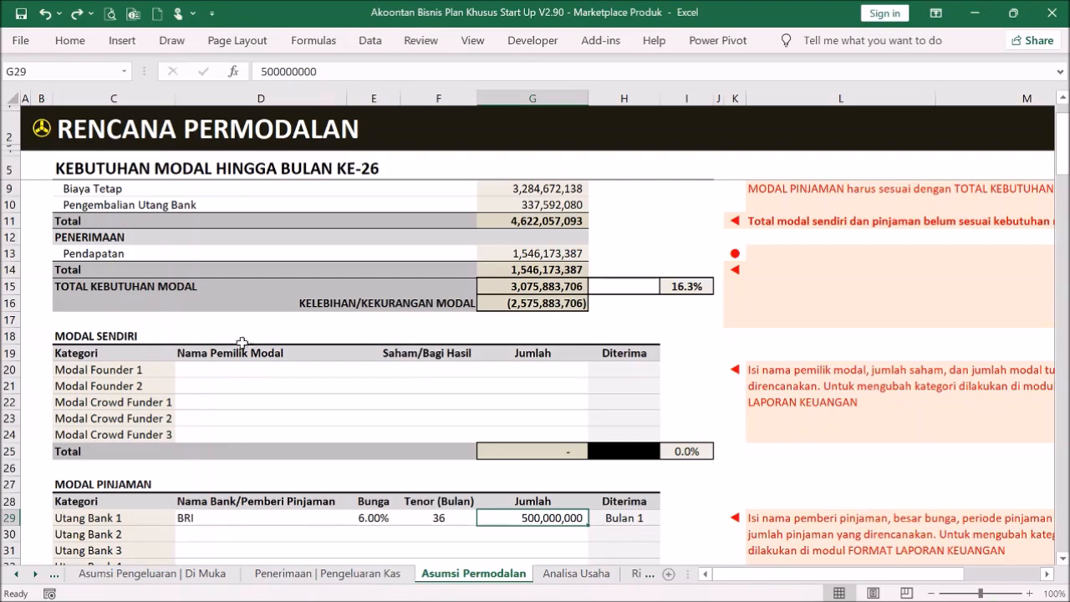
- Examine the bank loan repayment and interest rows on the Penerimaan | Pengeluaran Kas sheet, and return to the main menu
{"action": "left_click", "coordinate": [38, 128]}
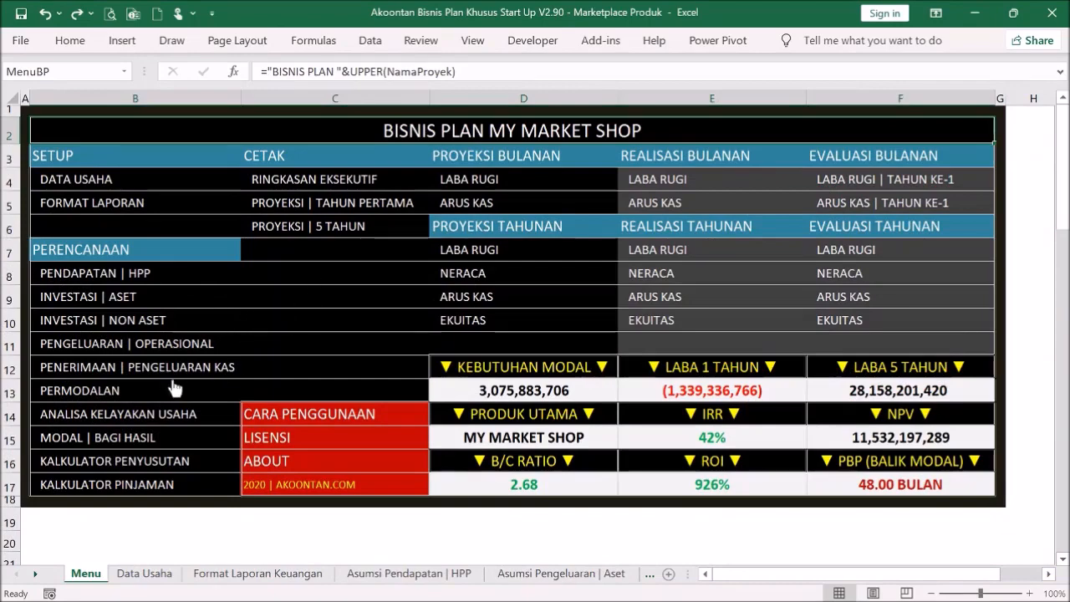
{"action": "left_click", "coordinate": [134, 369]}
{"action": "scroll", "coordinate": [392, 326], "scroll_direction": "down", "scroll_amount": 3}
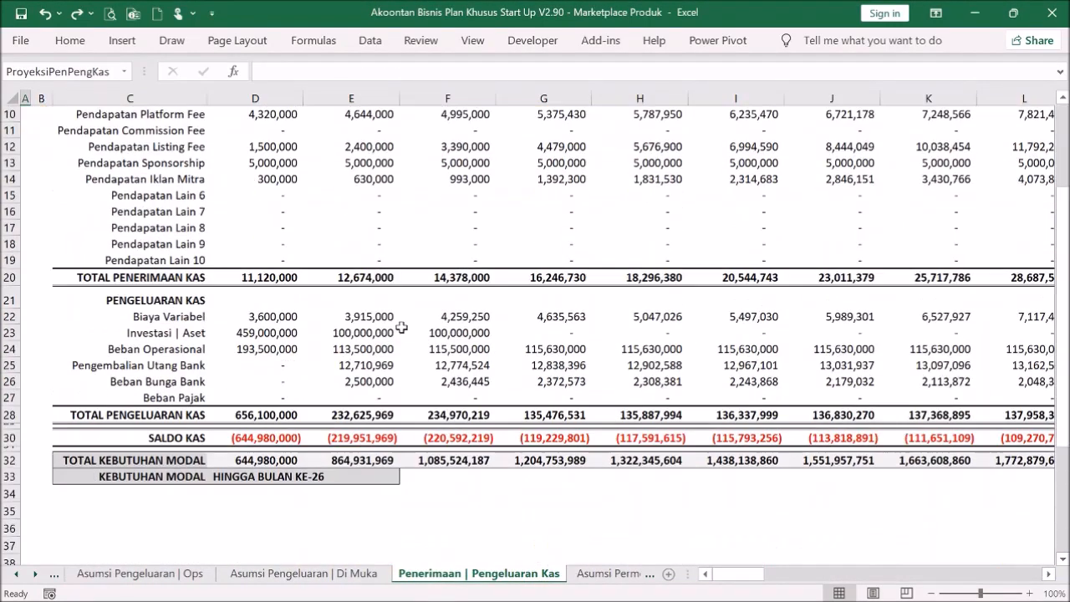
{"action": "left_click_drag", "start_coordinate": [266, 368], "coordinate": [510, 382]}
{"action": "left_click", "coordinate": [511, 381]}
{"action": "scroll", "coordinate": [527, 351], "scroll_direction": "up", "scroll_amount": 3}
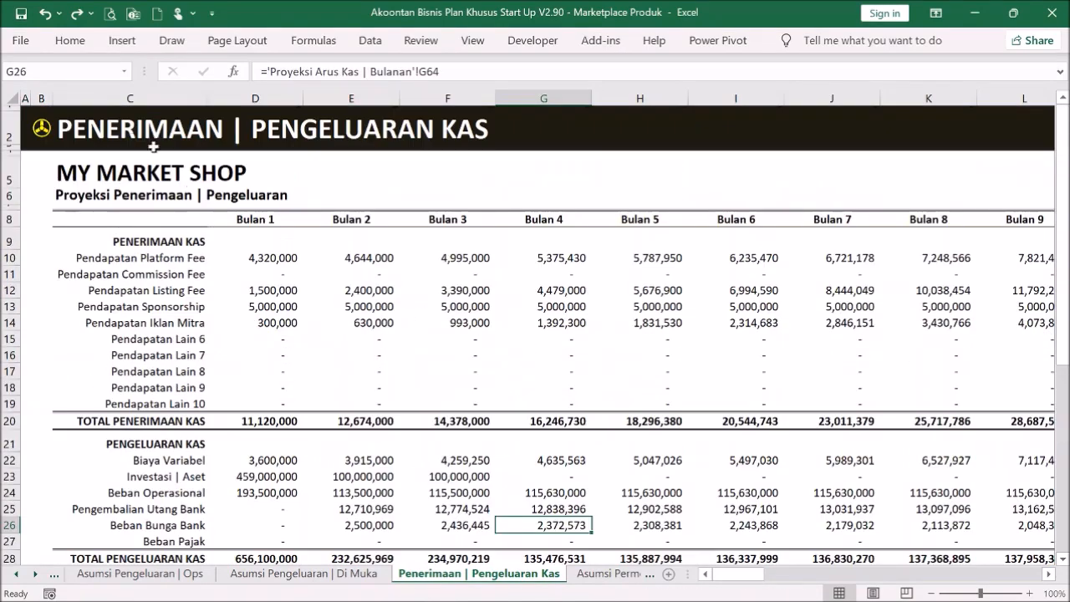
{"action": "left_click", "coordinate": [40, 127]}
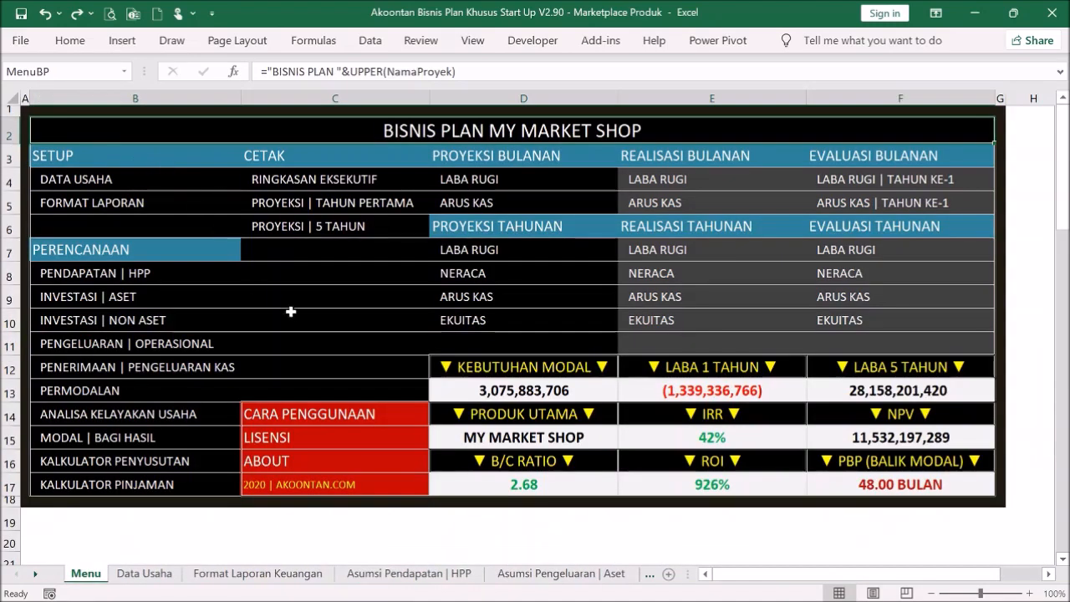
- Reopen the Rencana Permodalan sheet and review the Utang Bank 1 row, the empty founder rows and the Kelebihan/Kekurangan Modal cell
{"action": "left_click", "coordinate": [107, 391]}
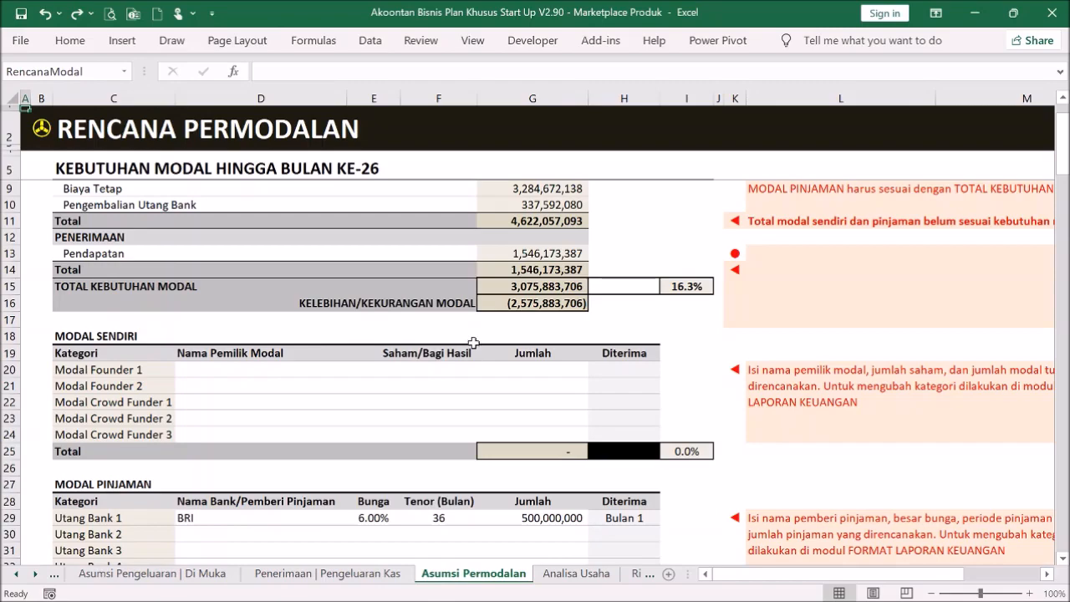
{"action": "scroll", "coordinate": [473, 343], "scroll_direction": "up", "scroll_amount": 1}
{"action": "scroll", "coordinate": [475, 341], "scroll_direction": "down", "scroll_amount": 3}
{"action": "scroll", "coordinate": [492, 351], "scroll_direction": "up", "scroll_amount": 3}
{"action": "scroll", "coordinate": [512, 380], "scroll_direction": "down", "scroll_amount": 3}
{"action": "left_click_drag", "start_coordinate": [184, 423], "coordinate": [625, 433]}
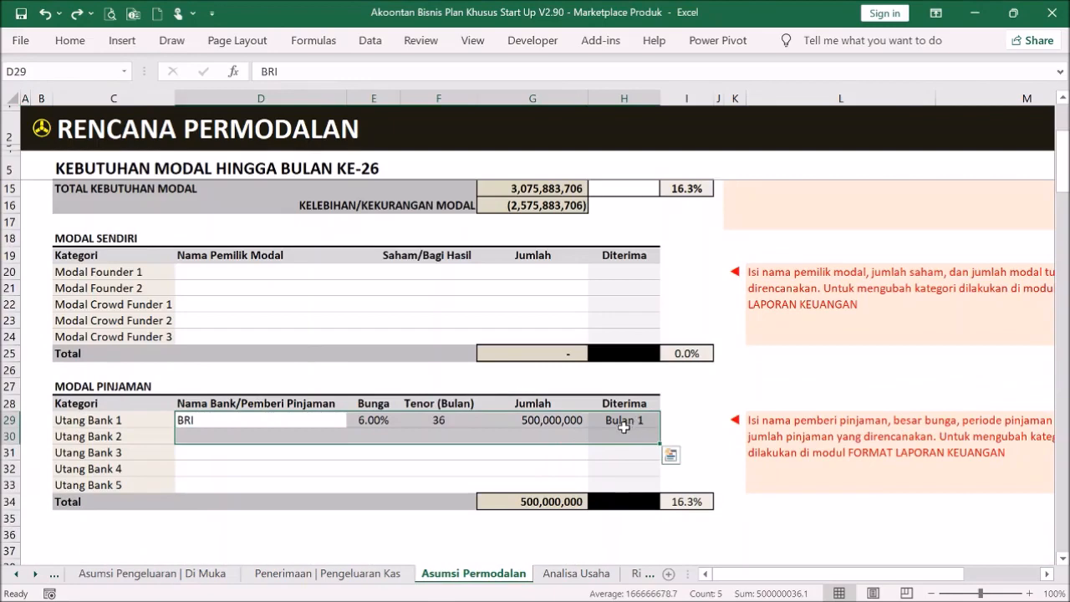
{"action": "scroll", "coordinate": [624, 427], "scroll_direction": "up", "scroll_amount": 2}
{"action": "left_click", "coordinate": [404, 398]}
{"action": "left_click", "coordinate": [242, 371]}
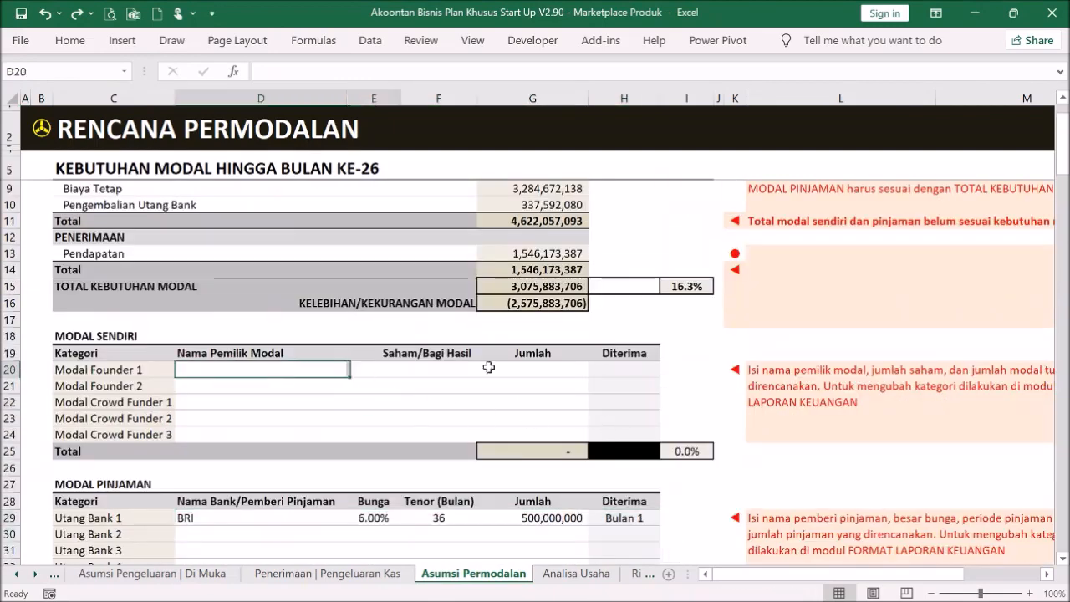
{"action": "left_click", "coordinate": [612, 382], "text": "shift"}
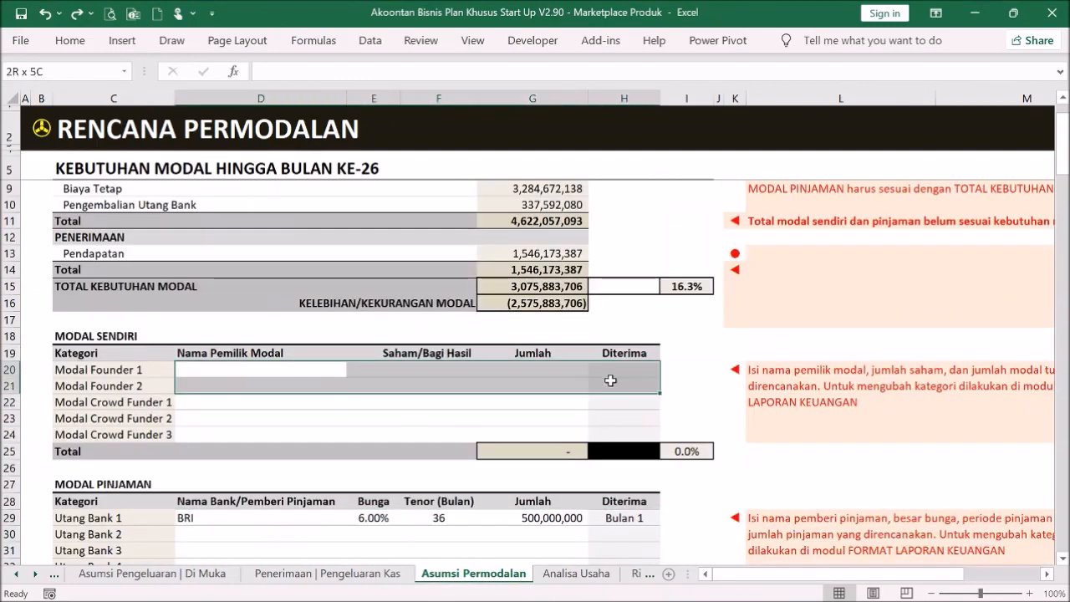
{"action": "left_click", "coordinate": [550, 301]}
- Enter the capital owners' names for Modal Founder 1 and Modal Founder 2 in the Modal Sendiri table
{"action": "left_click", "coordinate": [251, 373]}
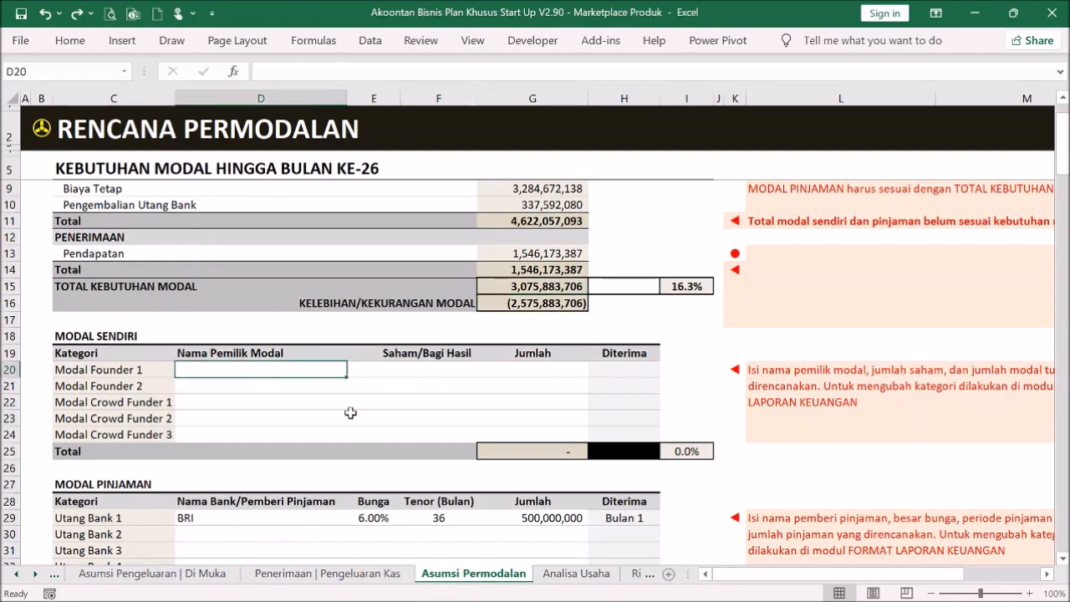
{"action": "type", "text": "Cecep"}
{"action": "key", "text": "Return"}
{"action": "type", "text": "Slamet"}
{"action": "key", "text": "Return"}
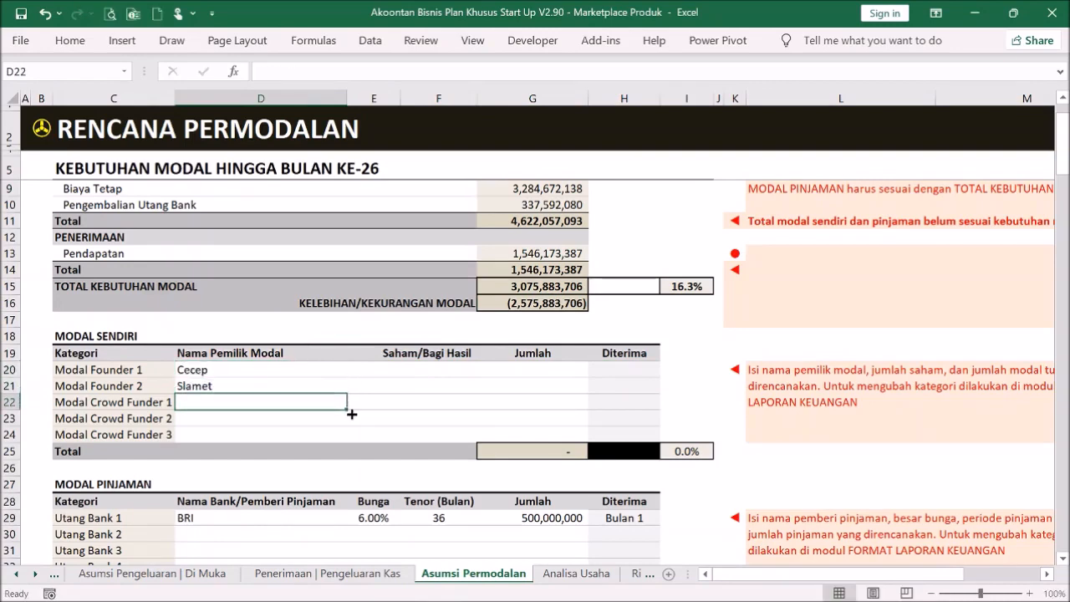
- Set Saham/Bagi Hasil to 20% for both Modal Founder 1 and Modal Founder 2
{"action": "left_click", "coordinate": [442, 373]}
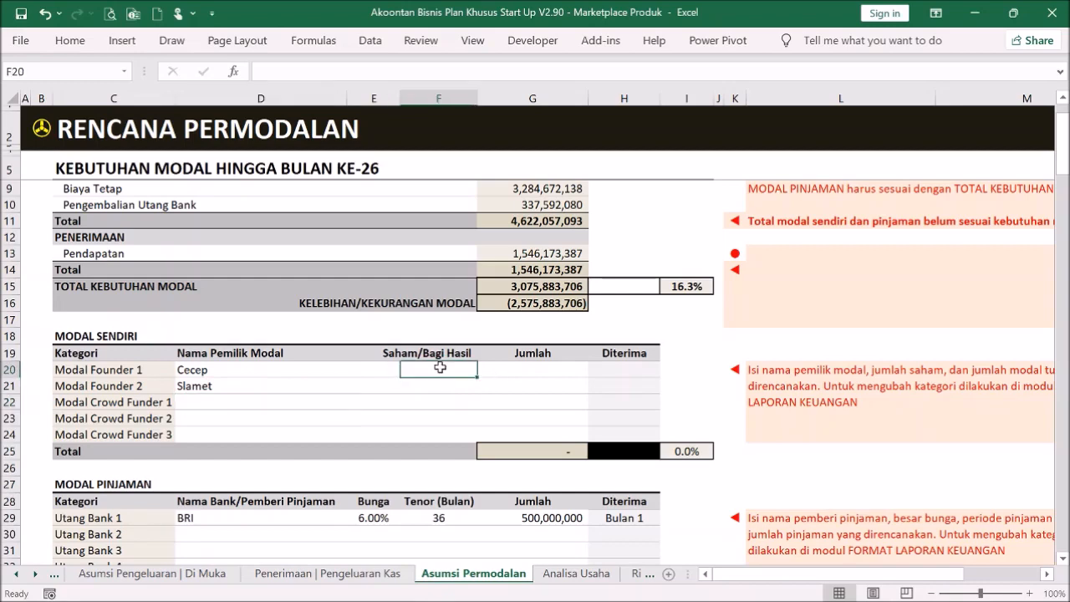
{"action": "type", "text": "20"}
{"action": "key", "text": "Return"}
{"action": "type", "text": "20"}
{"action": "key", "text": "Return"}
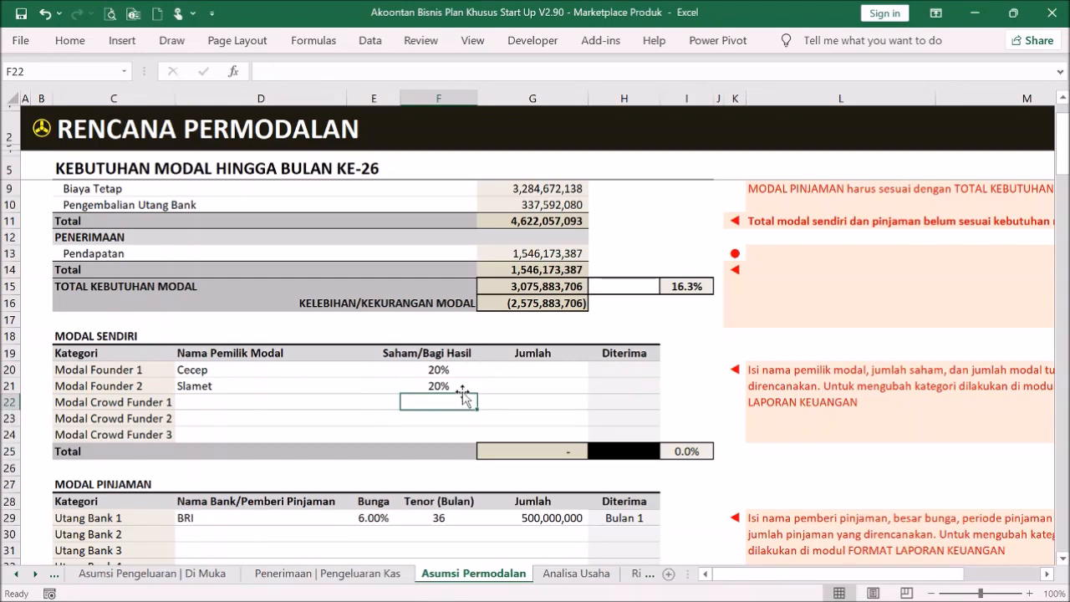
- Set the Modal Founder 1 capital amount to 500,000,000
{"action": "left_click", "coordinate": [545, 369]}
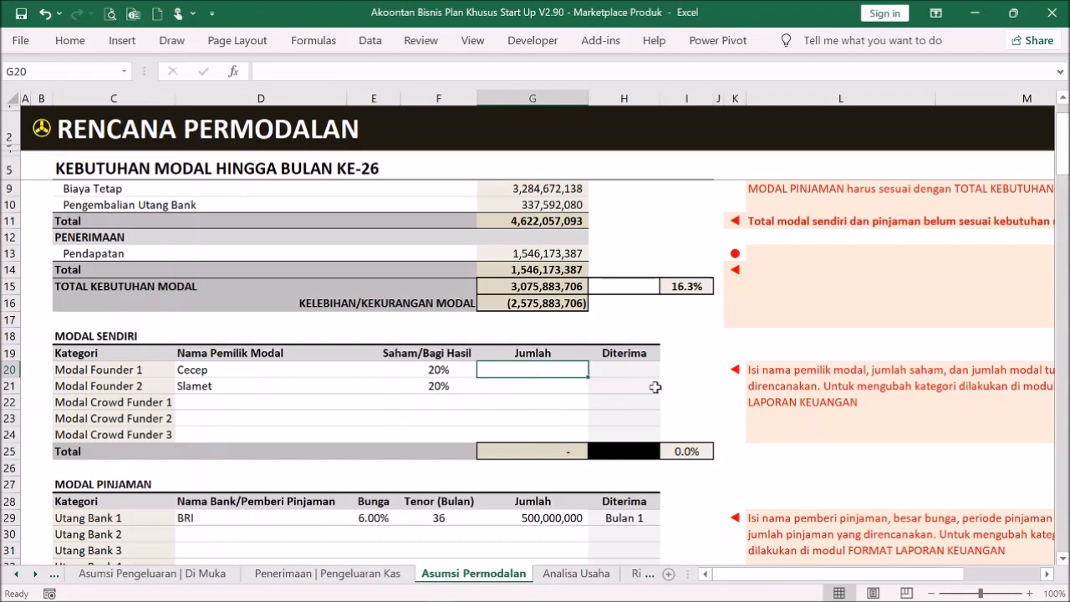
{"action": "type", "text": "500"}
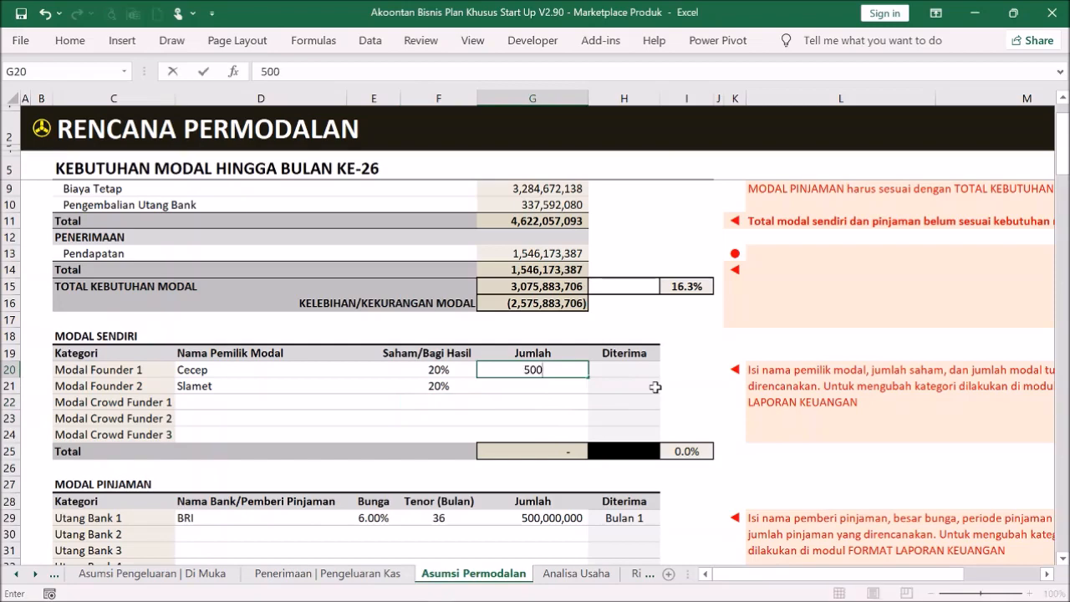
{"action": "type", "text": "00"}
{"action": "key", "text": "BackSpace"}
{"action": "key", "text": "BackSpace"}
{"action": "type", "text": "000000"}
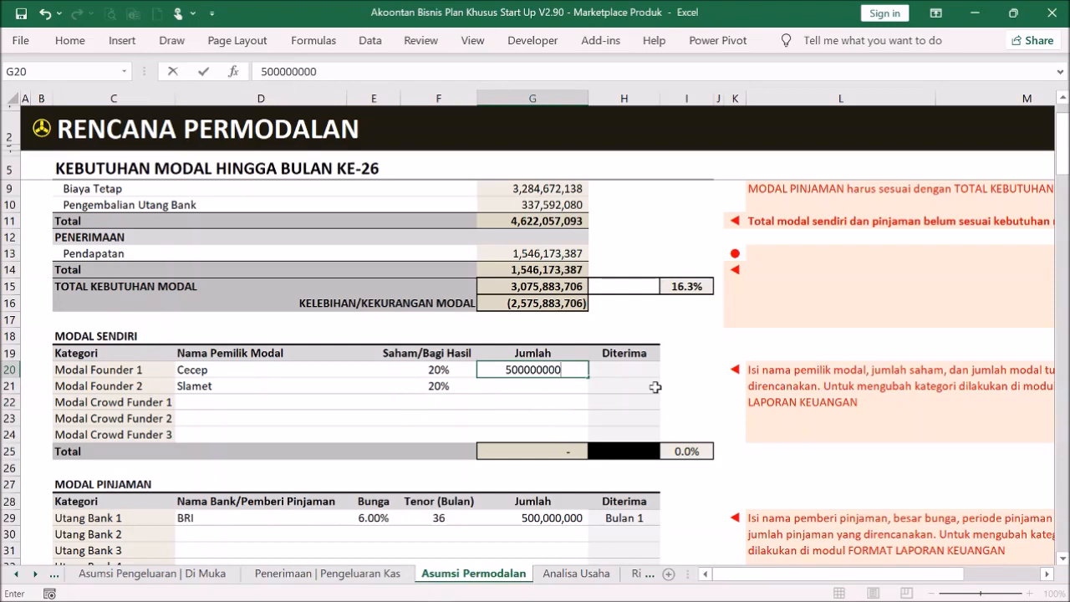
{"action": "key", "text": "Return"}
- Set the Modal Founder 2 capital amount to 600,000,000
{"action": "type", "text": "500"}
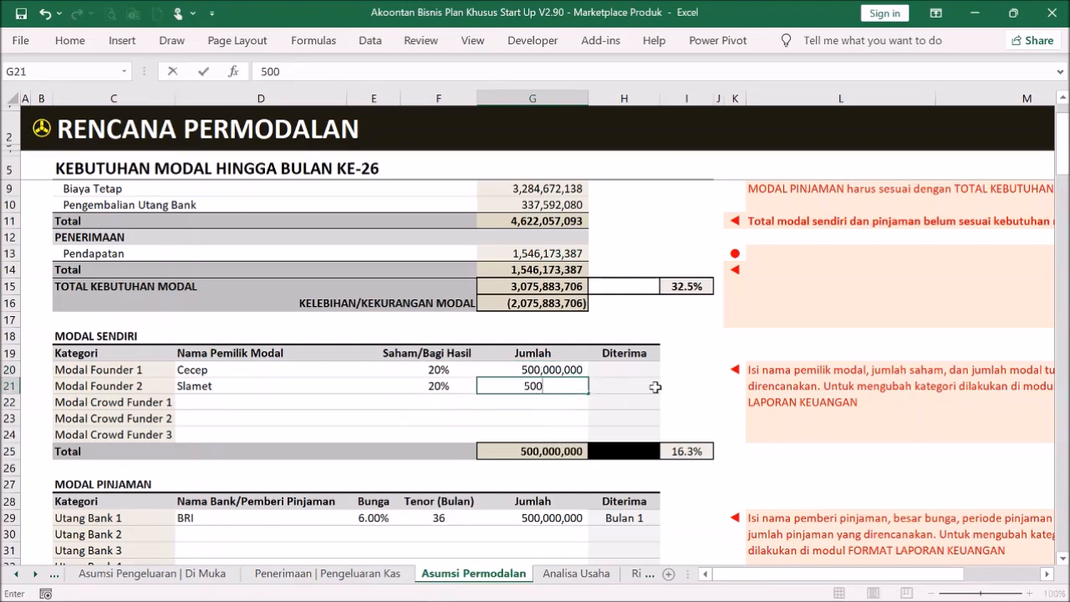
{"action": "type", "text": ",000,0"}
{"action": "key", "text": "BackSpace"}
{"action": "key", "text": "BackSpace"}
{"action": "key", "text": "BackSpace"}
{"action": "key", "text": "BackSpace"}
{"action": "key", "text": "BackSpace"}
{"action": "key", "text": "BackSpace"}
{"action": "key", "text": "BackSpace"}
{"action": "type", "text": "600000000"}
{"action": "key", "text": "Return"}
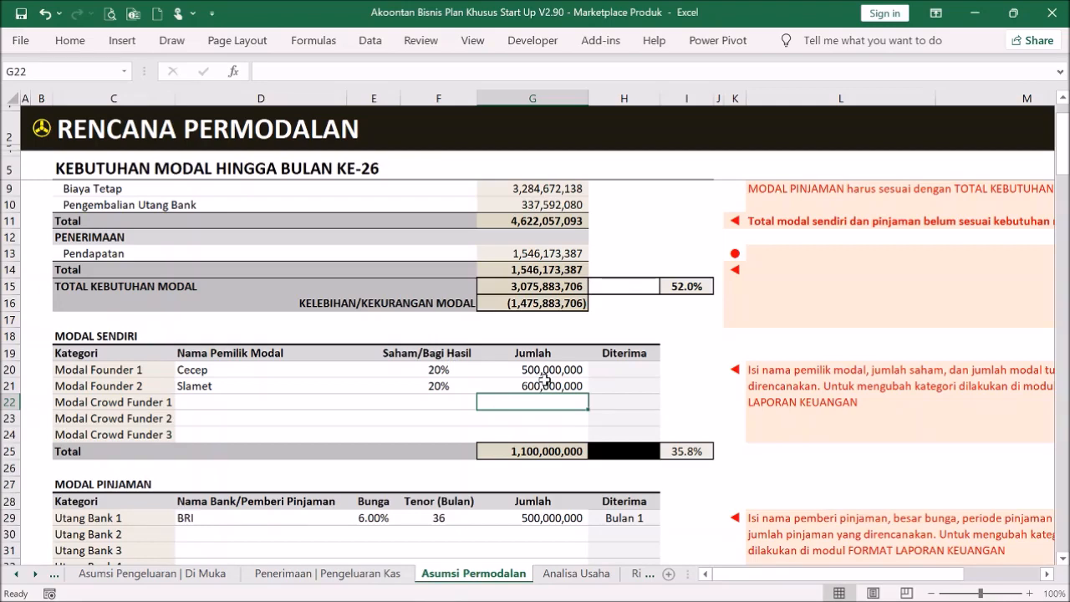
- Compare the two founders' Saham/Bagi Hasil percentages with their capital amounts in the Modal Sendiri table
{"action": "left_click_drag", "start_coordinate": [438, 369], "coordinate": [539, 387]}
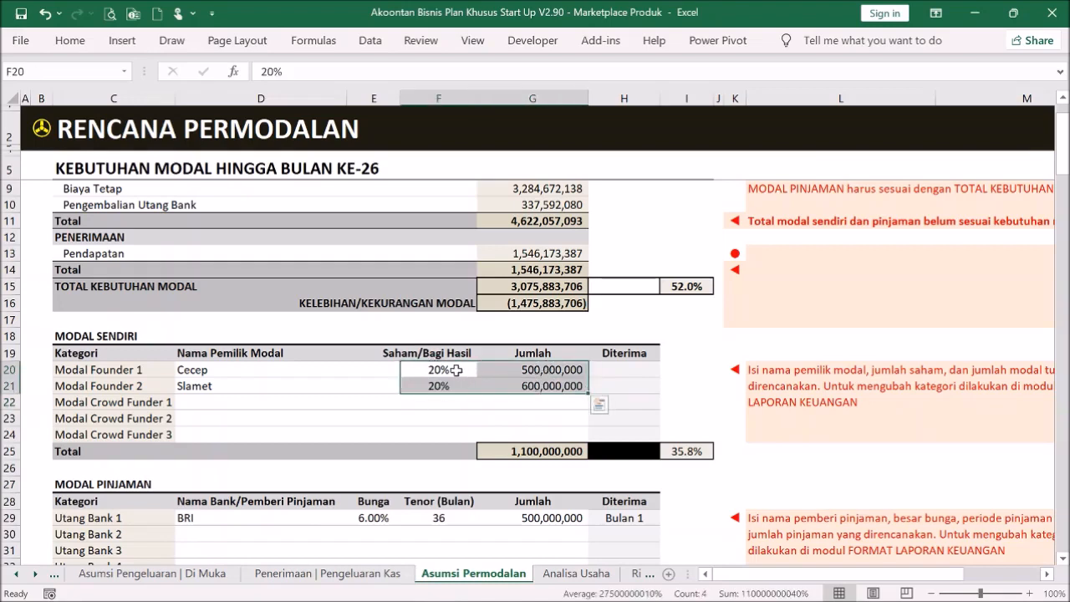
{"action": "left_click", "coordinate": [457, 370]}
{"action": "left_click", "coordinate": [458, 386]}
{"action": "left_click", "coordinate": [462, 369]}
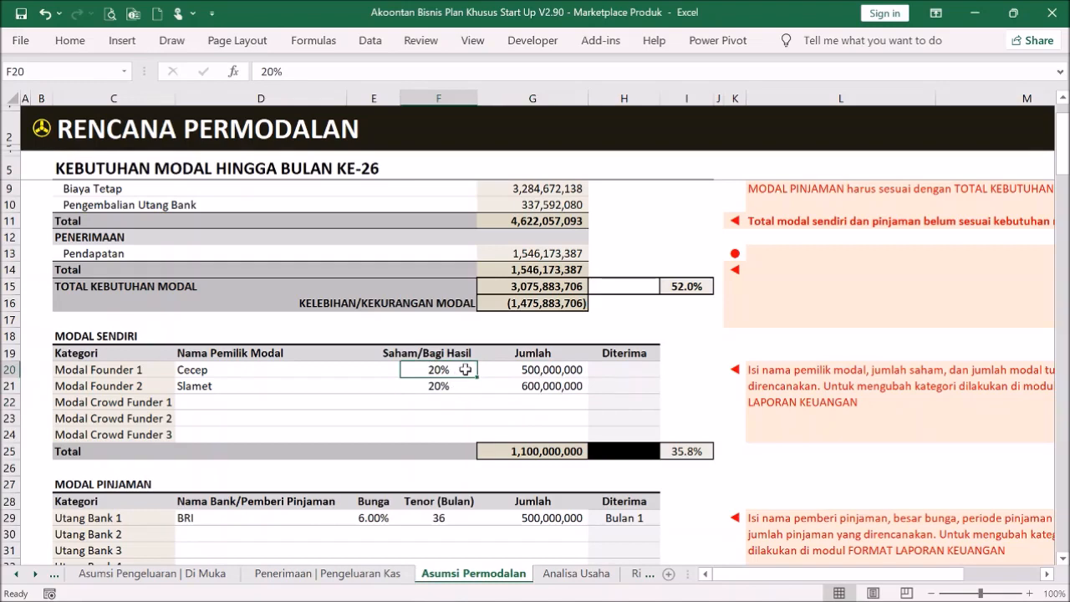
{"action": "left_click", "coordinate": [528, 373]}
{"action": "left_click", "coordinate": [541, 381]}
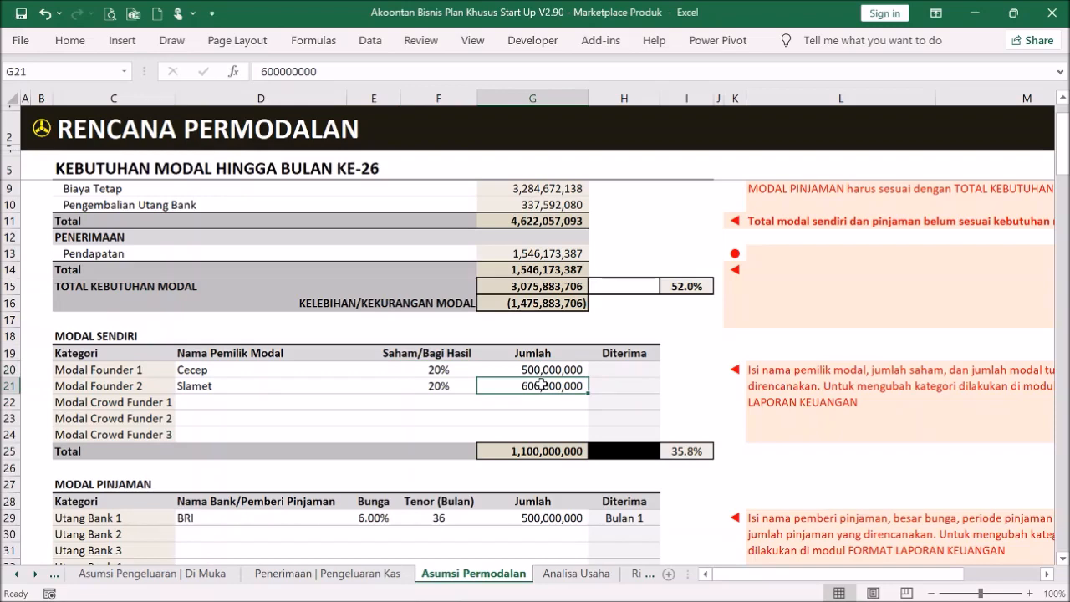
- Set the Modal Crowd Funder 1 capital amount to 1,000,000,000
{"action": "left_click", "coordinate": [542, 403]}
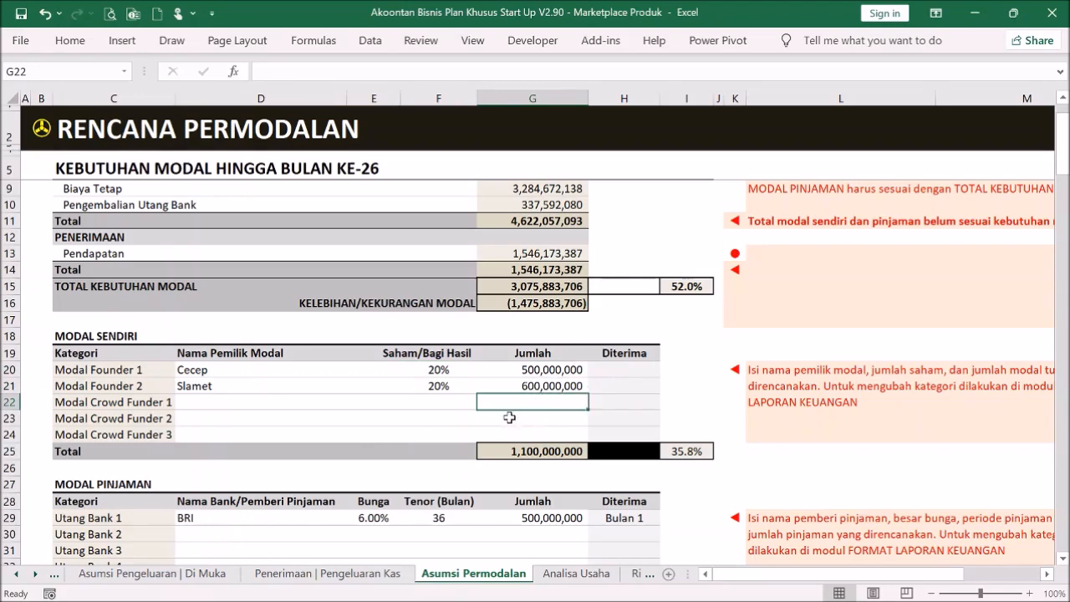
{"action": "type", "text": "1000"}
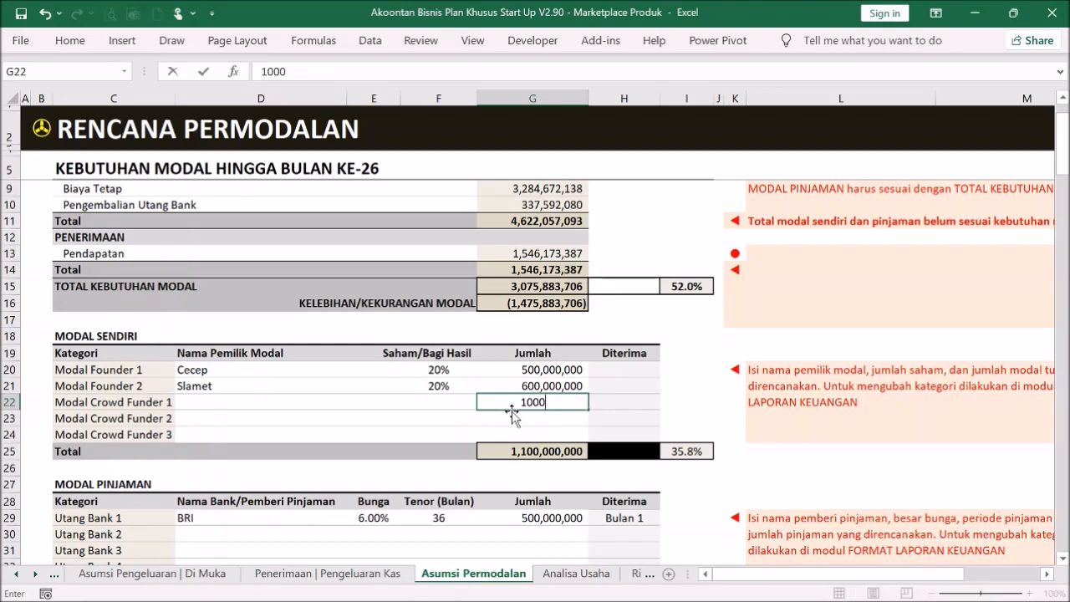
{"action": "type", "text": "00000000"}
{"action": "key", "text": "Return"}
- Set the Modal Crowd Funder 2 capital amount to 475,883,706 to cover the remaining capital shortfall
{"action": "left_click", "coordinate": [512, 415]}
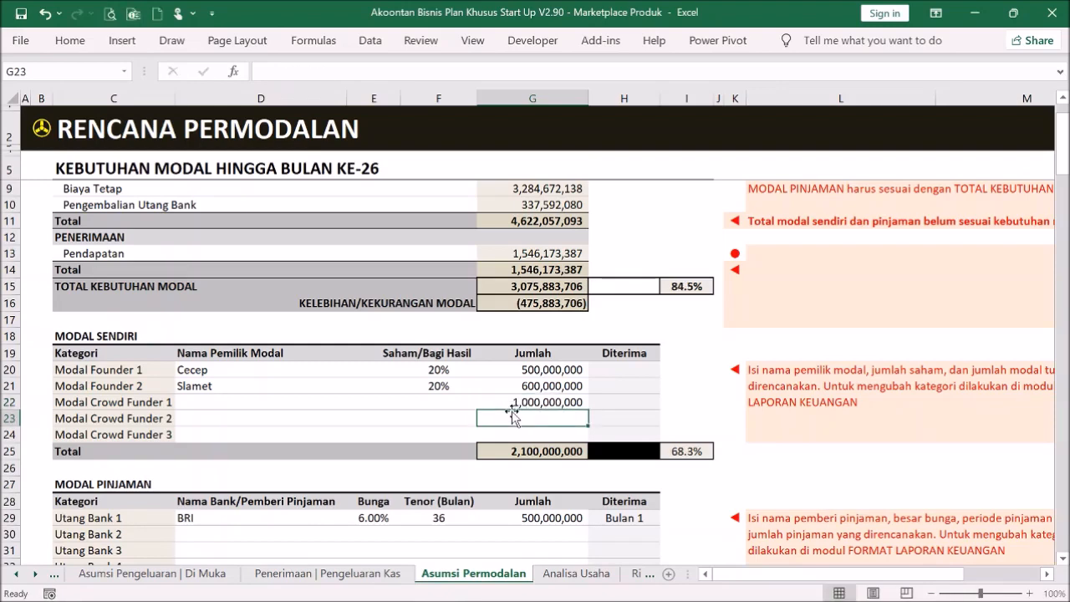
{"action": "type", "text": "475"}
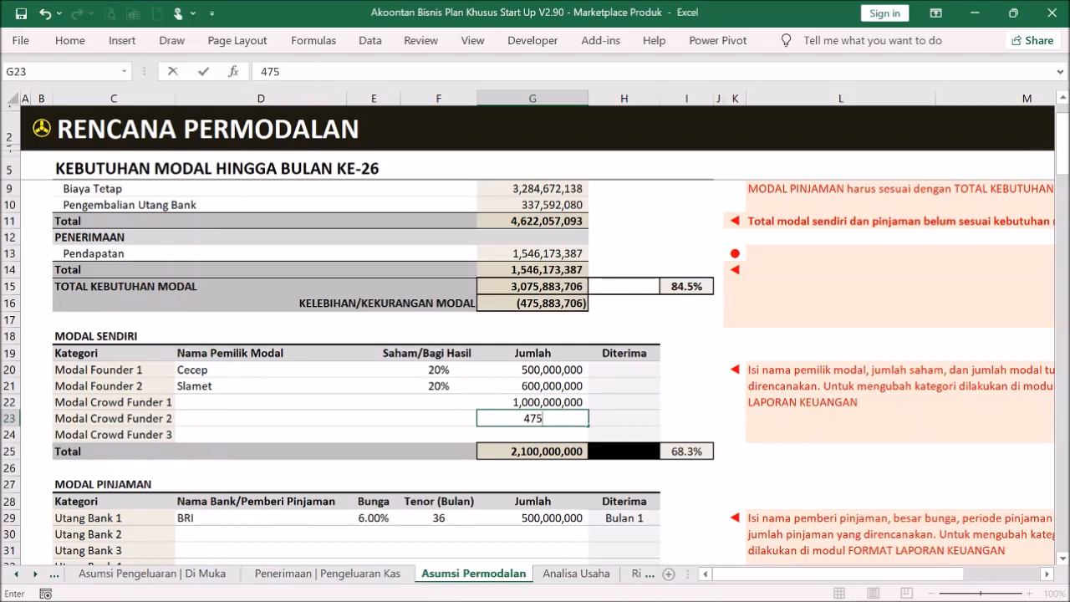
{"action": "type", "text": ",883,"}
{"action": "type", "text": "706"}
{"action": "key", "text": "Return"}
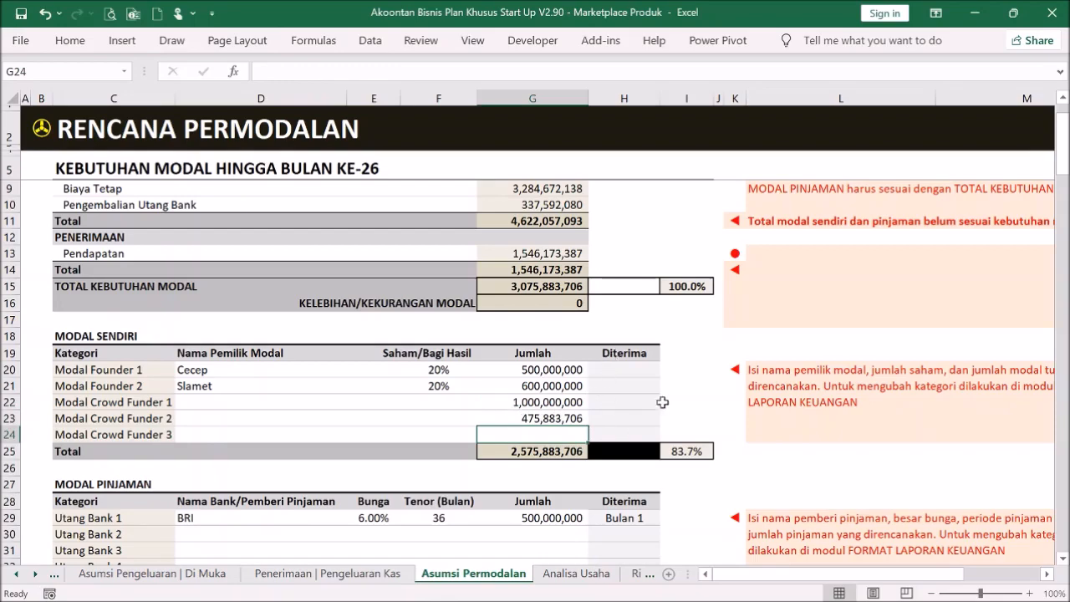
- Review the capital requirement summary and the TOTAL KEBUTUHAN MODAL row on the Penerimaan | Pengeluaran Kas sheet
{"action": "scroll", "coordinate": [696, 368], "scroll_direction": "down", "scroll_amount": 3}
{"action": "scroll", "coordinate": [694, 367], "scroll_direction": "up", "scroll_amount": 4}
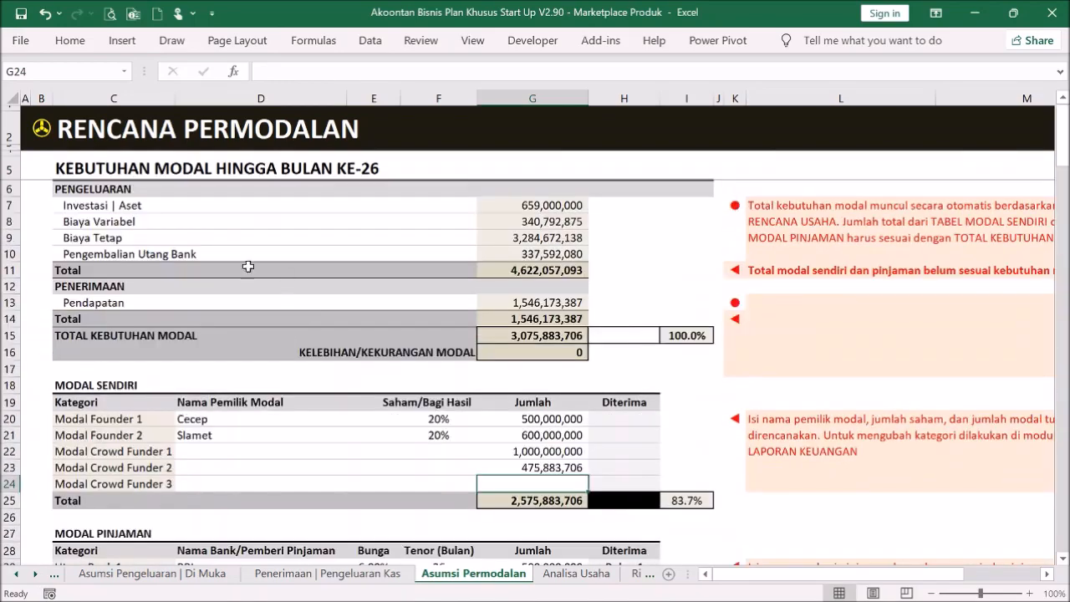
{"action": "left_click", "coordinate": [42, 129]}
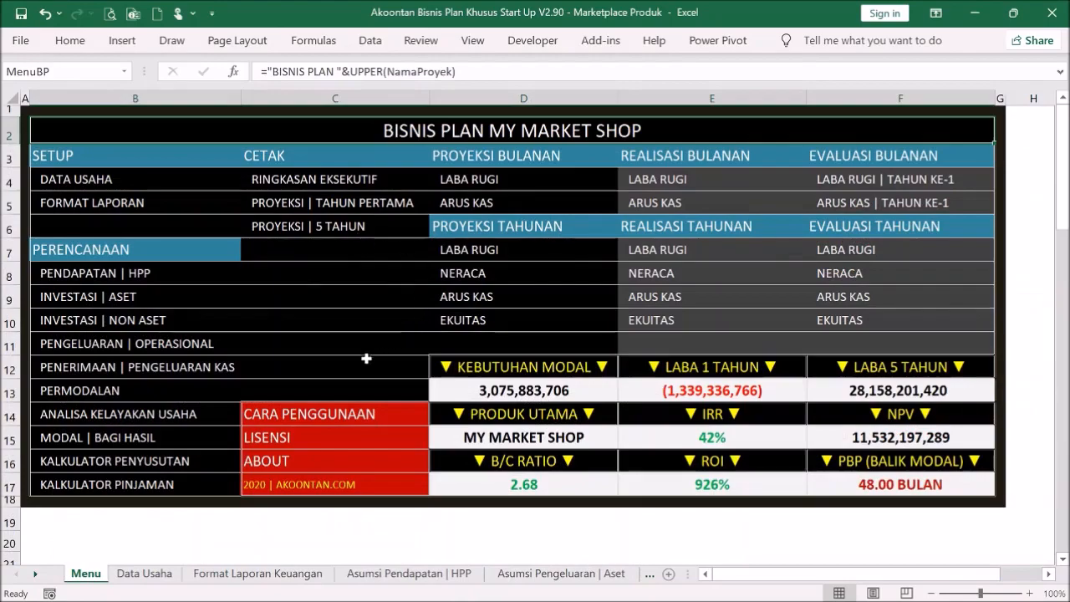
{"action": "left_click", "coordinate": [210, 368]}
{"action": "scroll", "coordinate": [511, 330], "scroll_direction": "down", "scroll_amount": 5}
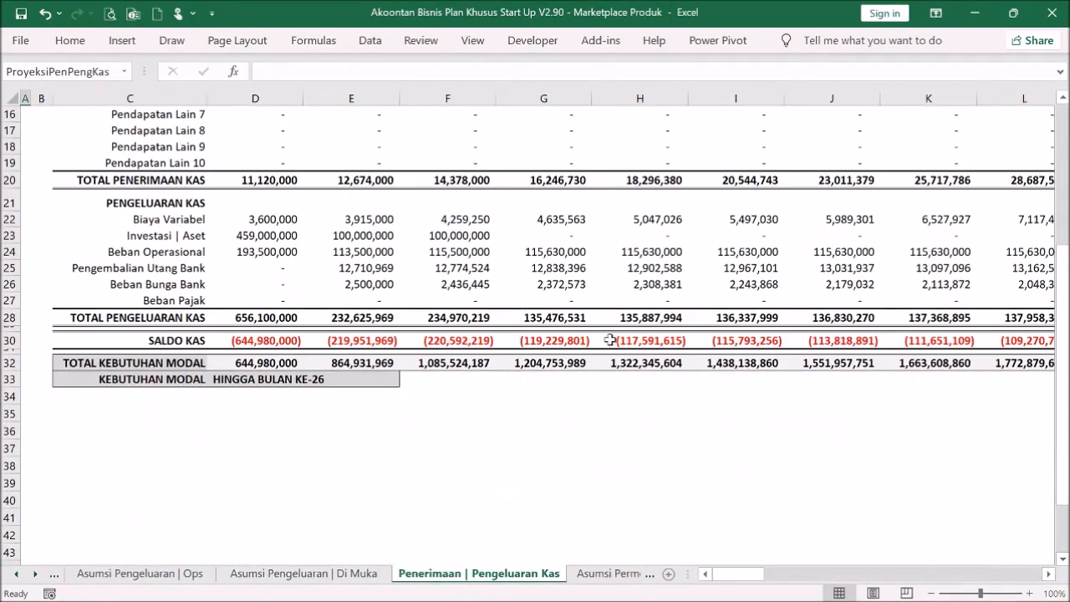
{"action": "scroll", "coordinate": [619, 318], "scroll_direction": "up", "scroll_amount": 5}
- Examine the monthly Proyeksi Arus Kas sheet down to the Saldo Akhir Kas row
{"action": "left_click", "coordinate": [42, 129]}
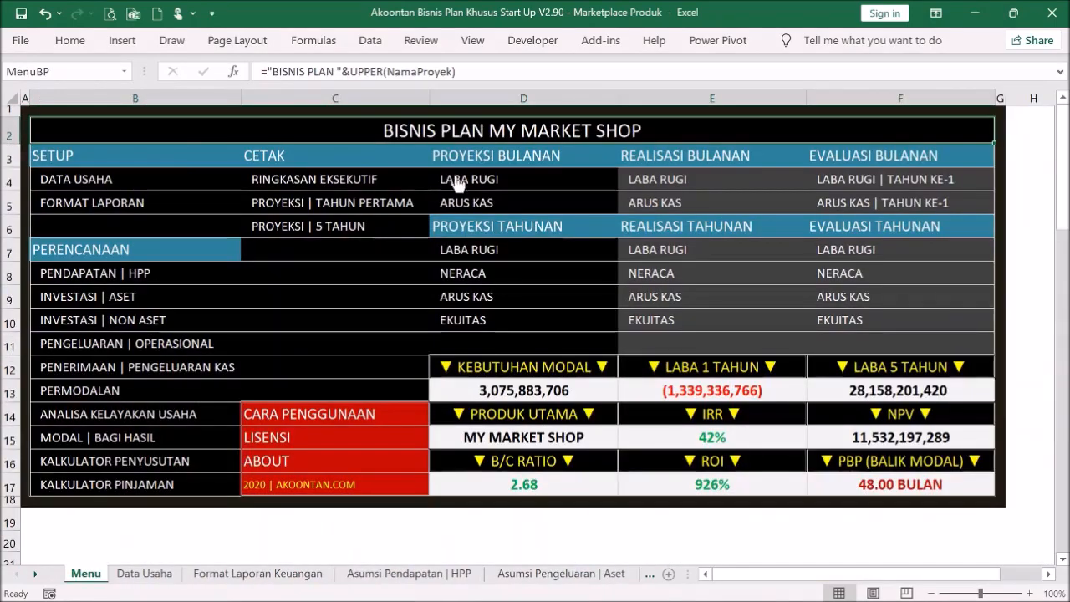
{"action": "left_click", "coordinate": [487, 205]}
{"action": "scroll", "coordinate": [693, 239], "scroll_direction": "down", "scroll_amount": 8}
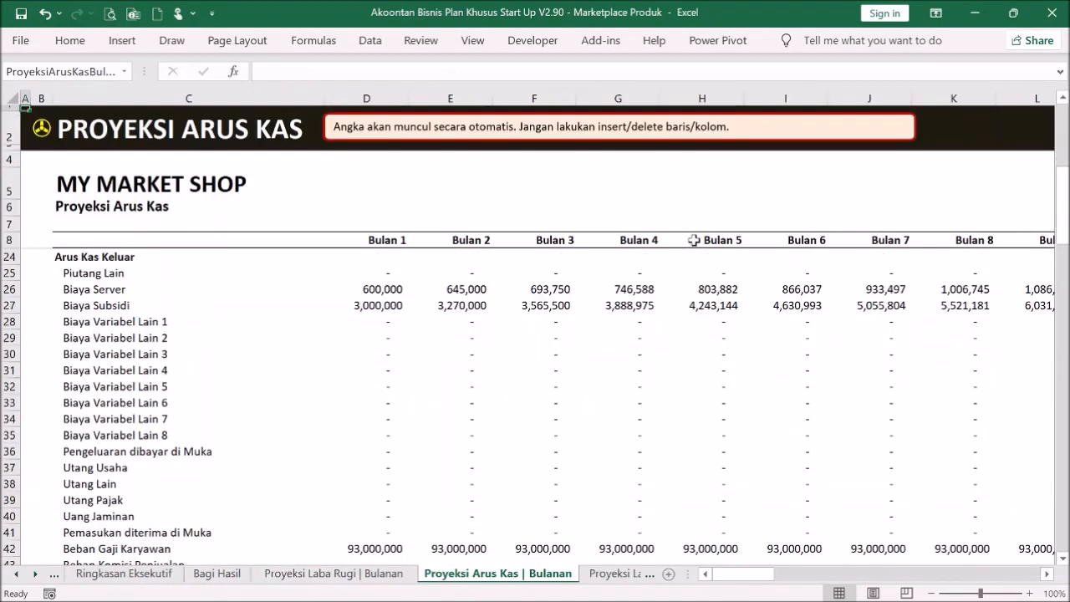
{"action": "scroll", "coordinate": [693, 239], "scroll_direction": "down", "scroll_amount": 18}
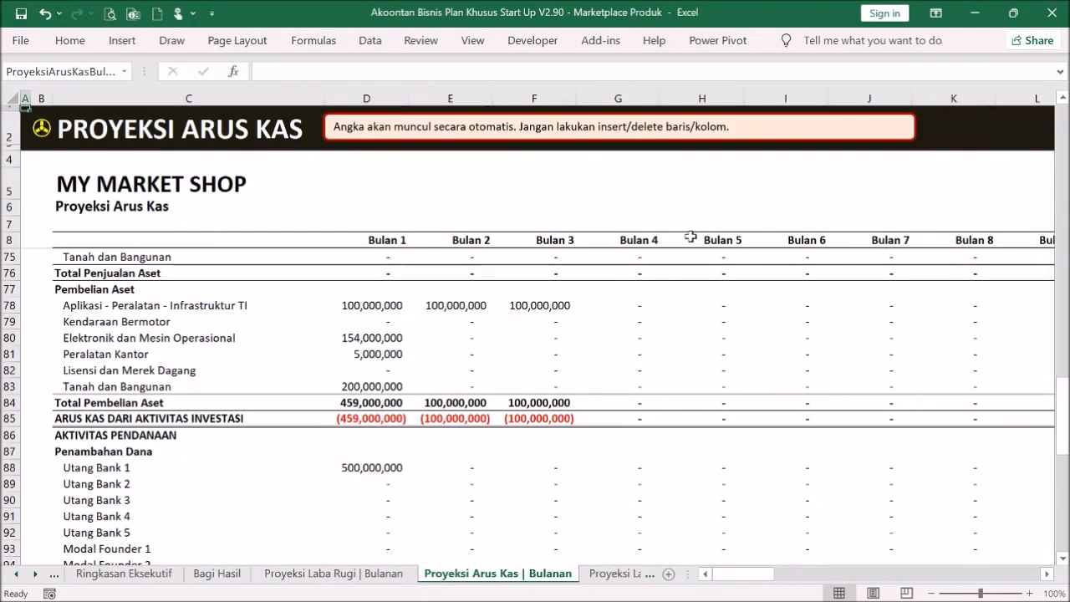
{"action": "scroll", "coordinate": [690, 238], "scroll_direction": "down", "scroll_amount": 4}
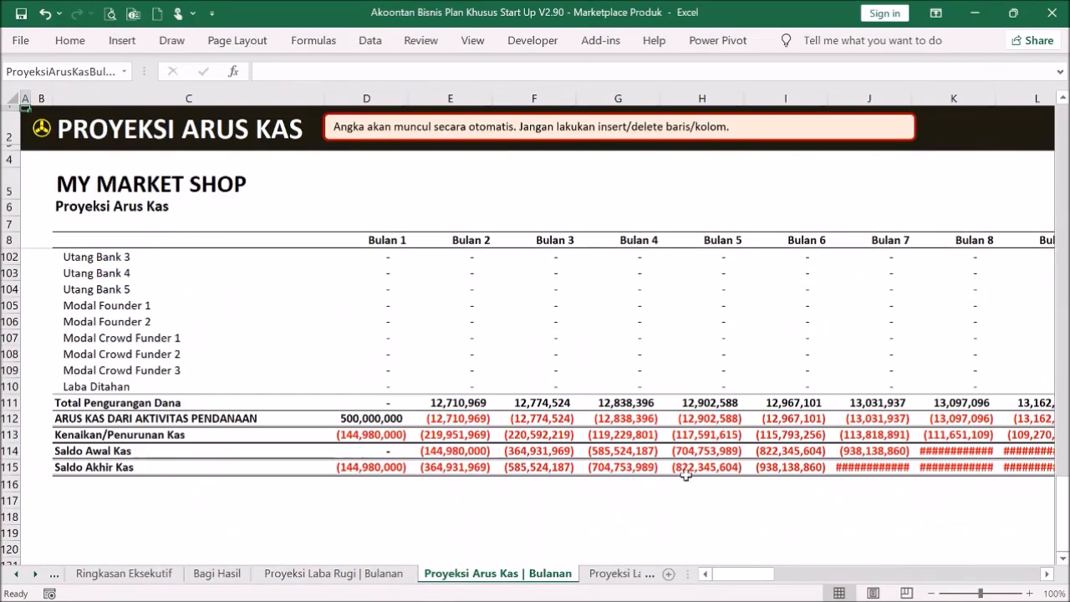
{"action": "left_click_drag", "start_coordinate": [735, 576], "coordinate": [437, 559]}
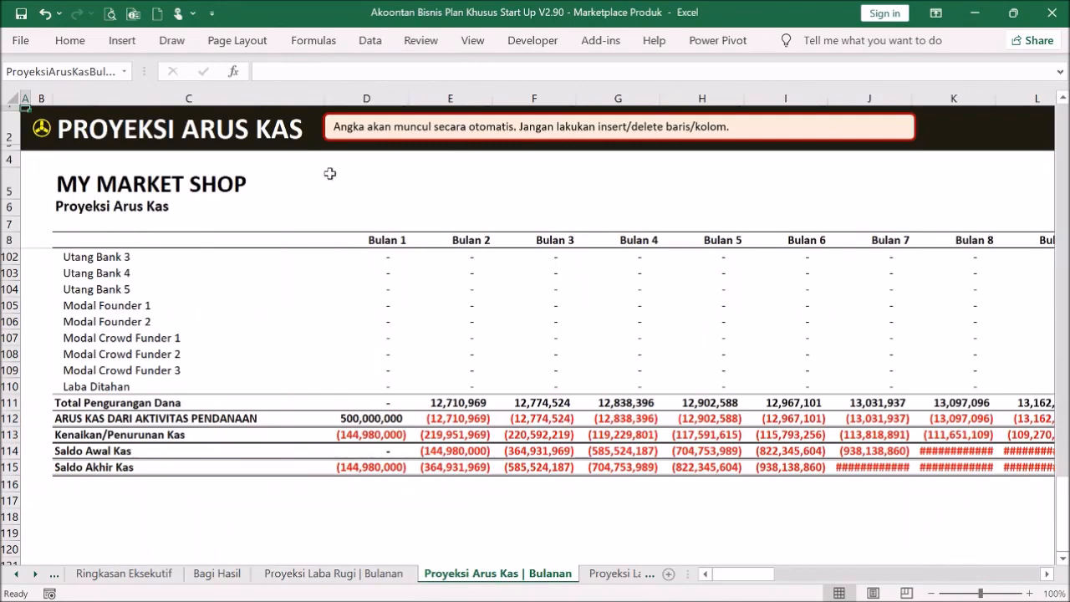
- Autofit the width of month columns D through BK on the monthly Proyeksi Arus Kas sheet
{"action": "left_click", "coordinate": [366, 99]}
{"action": "left_click_drag", "start_coordinate": [751, 583], "coordinate": [1017, 556]}
{"action": "left_click", "coordinate": [1010, 95], "text": "shift"}
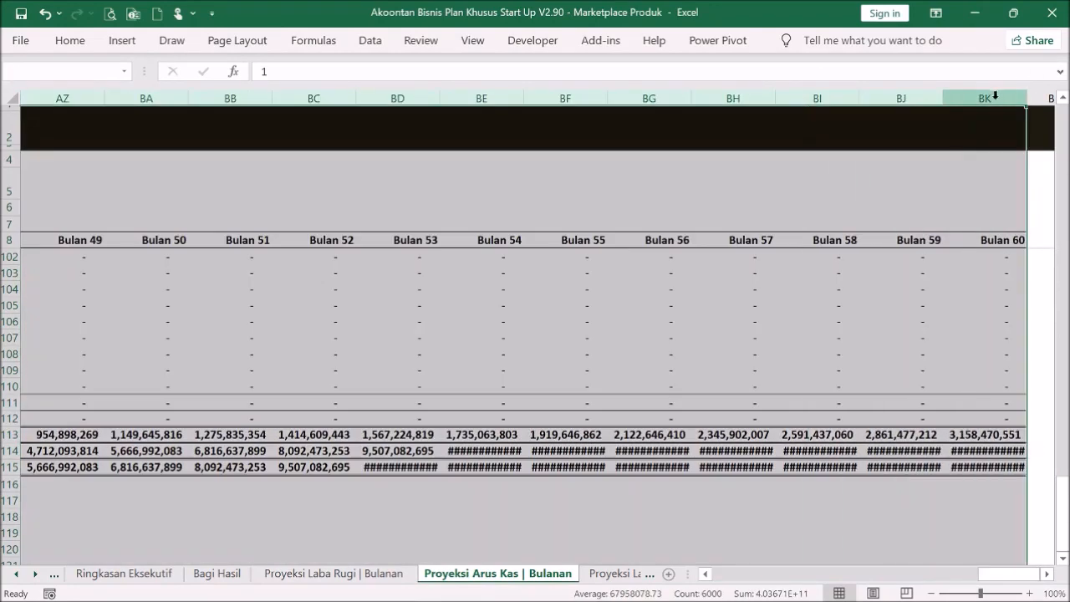
{"action": "double_click", "coordinate": [943, 98]}
{"action": "left_click", "coordinate": [768, 370]}
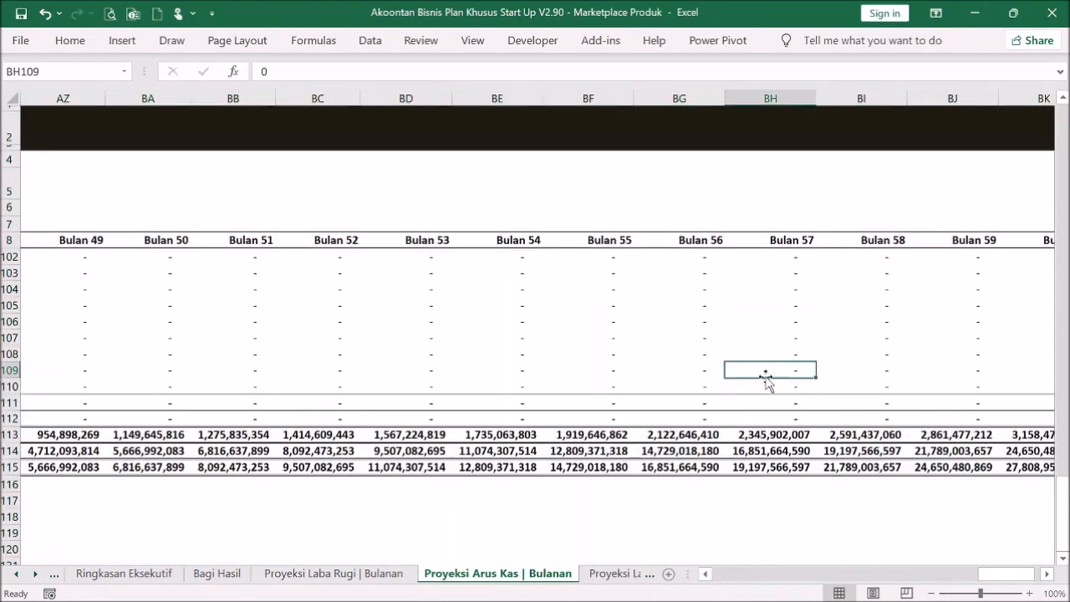
- Check the early months' Saldo Akhir Kas and the Penambahan Dana rows in the monthly cash flow projection
{"action": "left_click_drag", "start_coordinate": [1002, 575], "coordinate": [751, 600]}
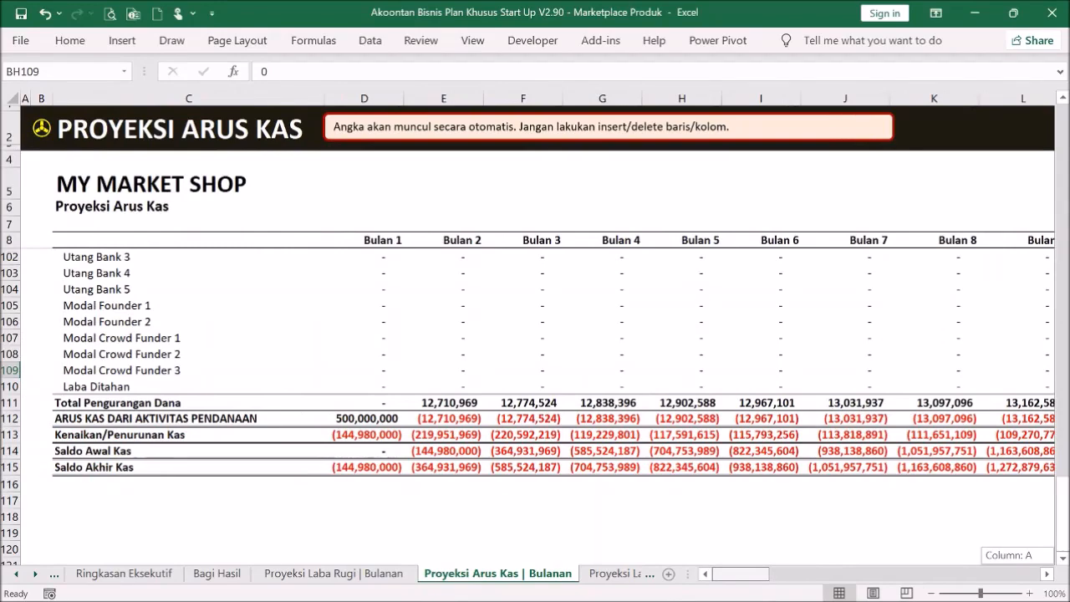
{"action": "scroll", "coordinate": [574, 410], "scroll_direction": "up", "scroll_amount": 7}
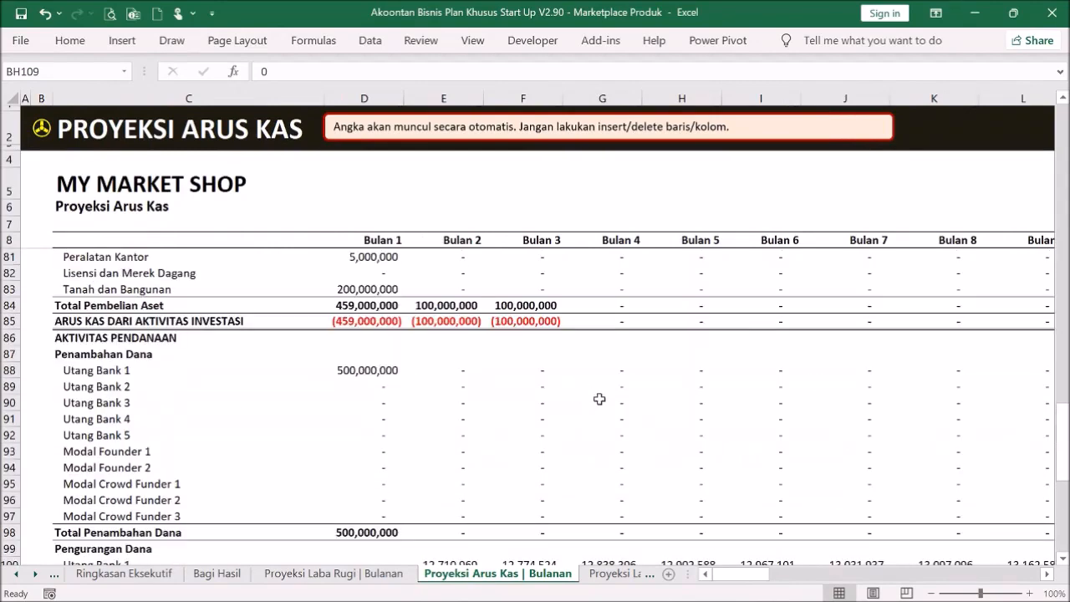
{"action": "scroll", "coordinate": [601, 398], "scroll_direction": "down", "scroll_amount": 4}
- On the Rencana Permodalan sheet, set Diterima to Bulan 1 for Modal Founder 1 and Bulan 2 for Modal Founder 2
{"action": "left_click", "coordinate": [46, 130]}
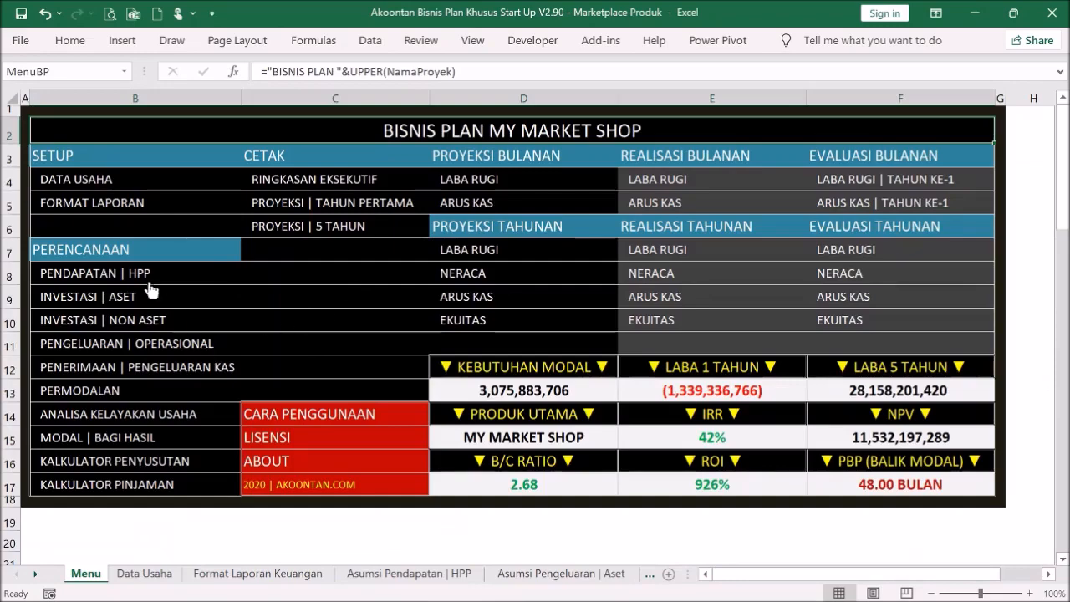
{"action": "left_click", "coordinate": [132, 390]}
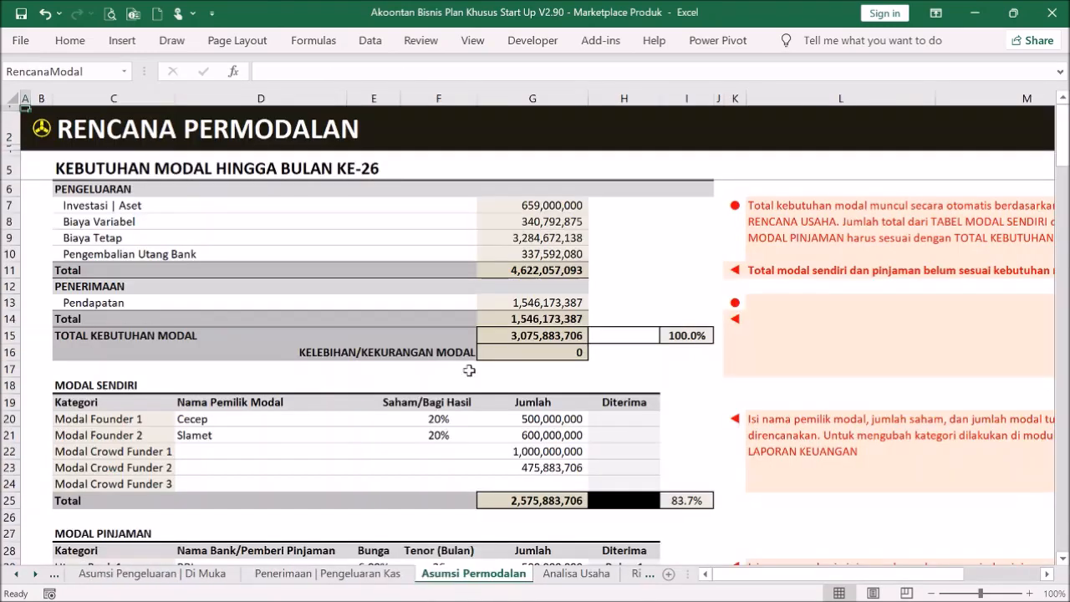
{"action": "scroll", "coordinate": [510, 348], "scroll_direction": "down", "scroll_amount": 1}
{"action": "scroll", "coordinate": [510, 348], "scroll_direction": "down", "scroll_amount": 1}
{"action": "left_click", "coordinate": [620, 321]}
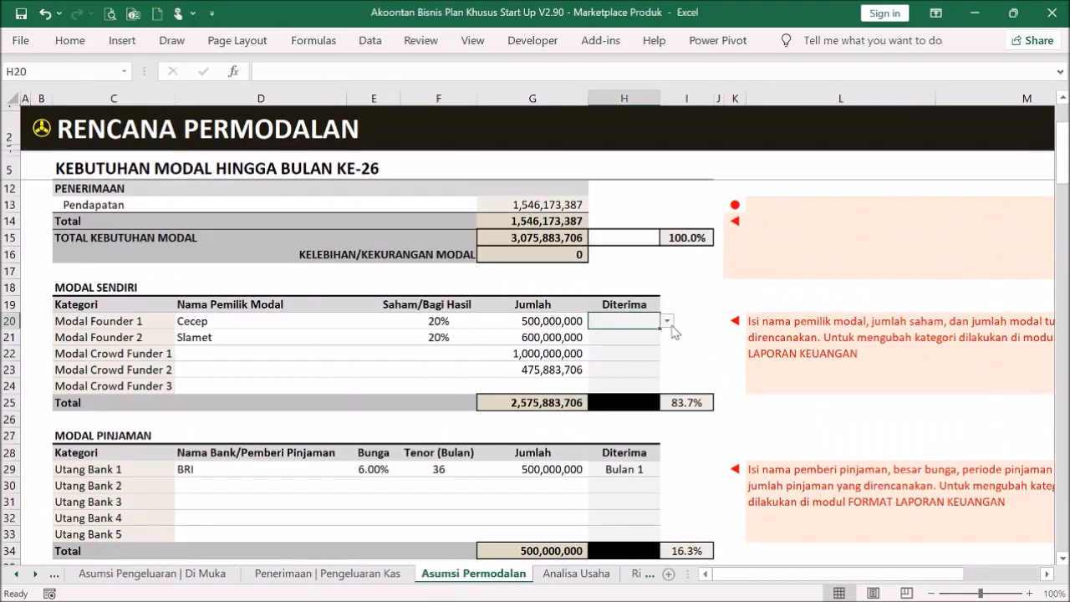
{"action": "left_click", "coordinate": [669, 322]}
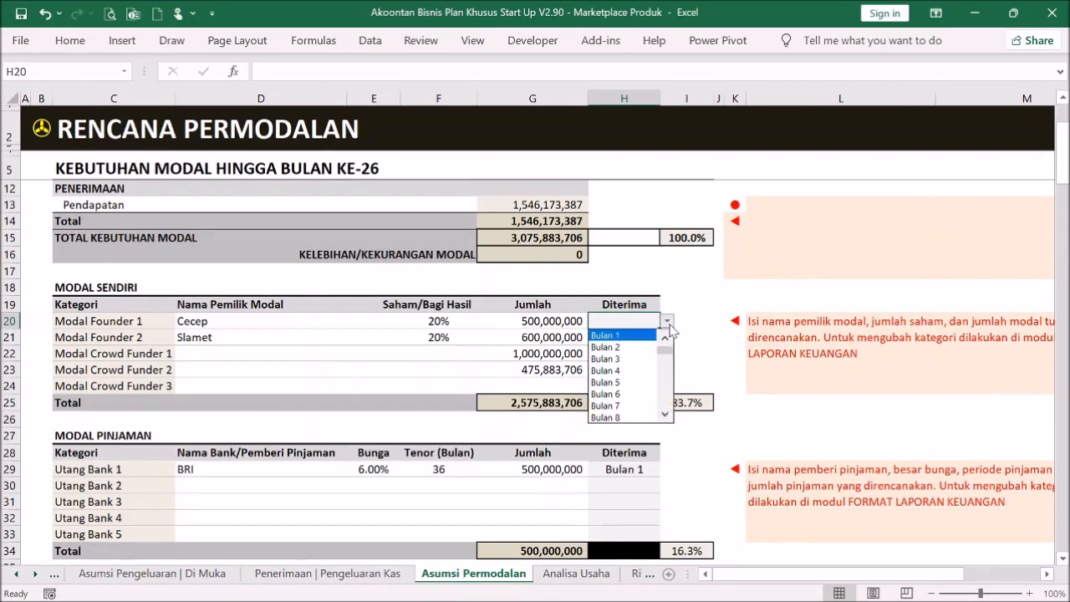
{"action": "left_click", "coordinate": [636, 335]}
{"action": "left_click", "coordinate": [640, 338]}
{"action": "left_click", "coordinate": [666, 337]}
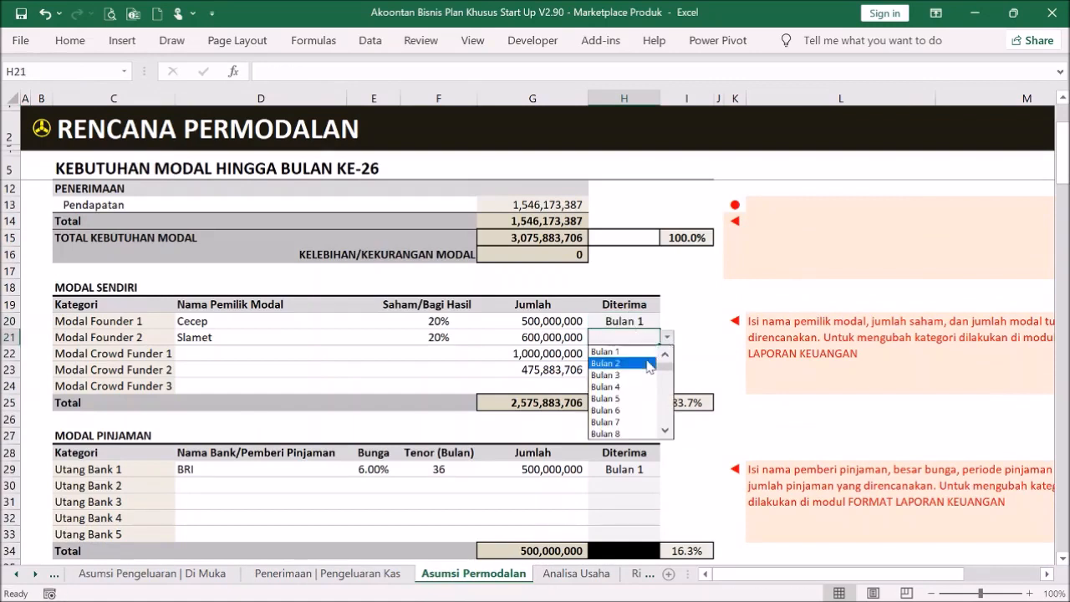
{"action": "left_click", "coordinate": [644, 363]}
- Set Diterima to Bulan 2 for Modal Crowd Funder 1 and Bulan 3 for Modal Crowd Funder 2
{"action": "left_click", "coordinate": [651, 354]}
{"action": "left_click", "coordinate": [667, 354]}
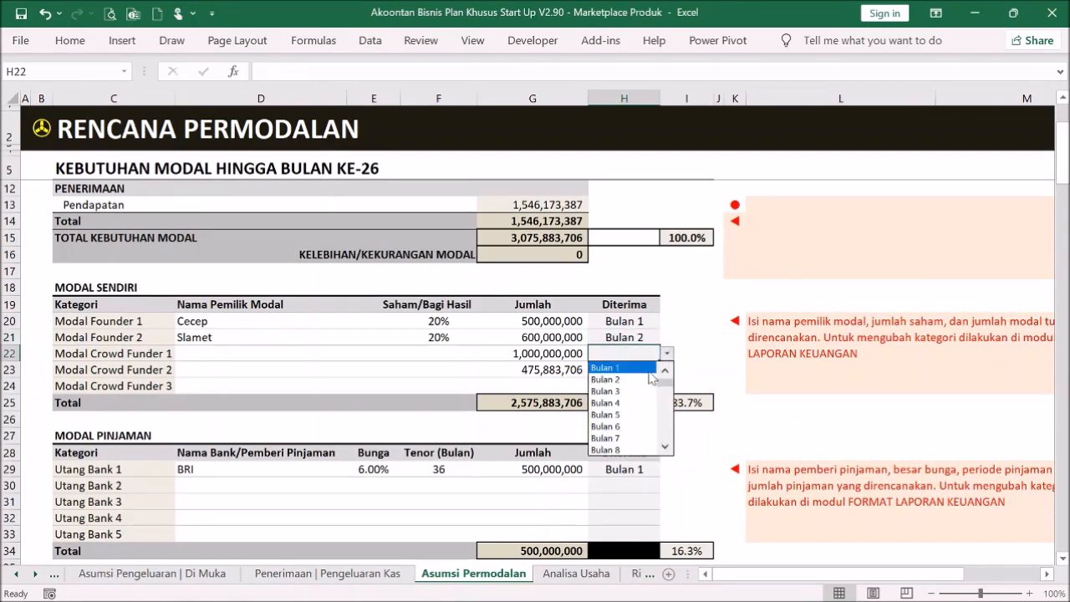
{"action": "left_click", "coordinate": [642, 377]}
{"action": "left_click", "coordinate": [644, 371]}
{"action": "left_click", "coordinate": [666, 370]}
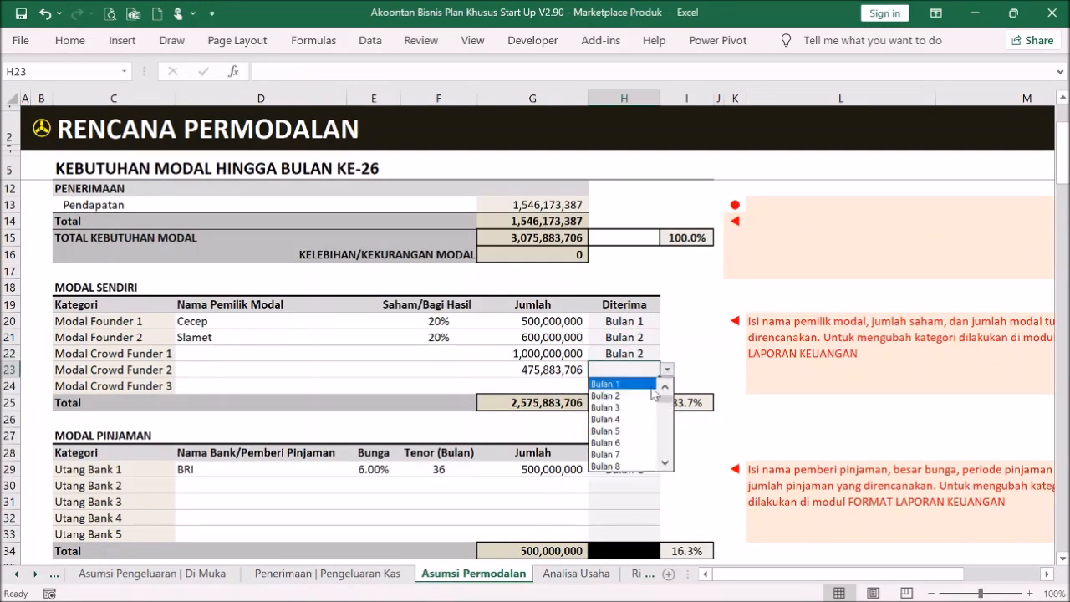
{"action": "left_click", "coordinate": [640, 401]}
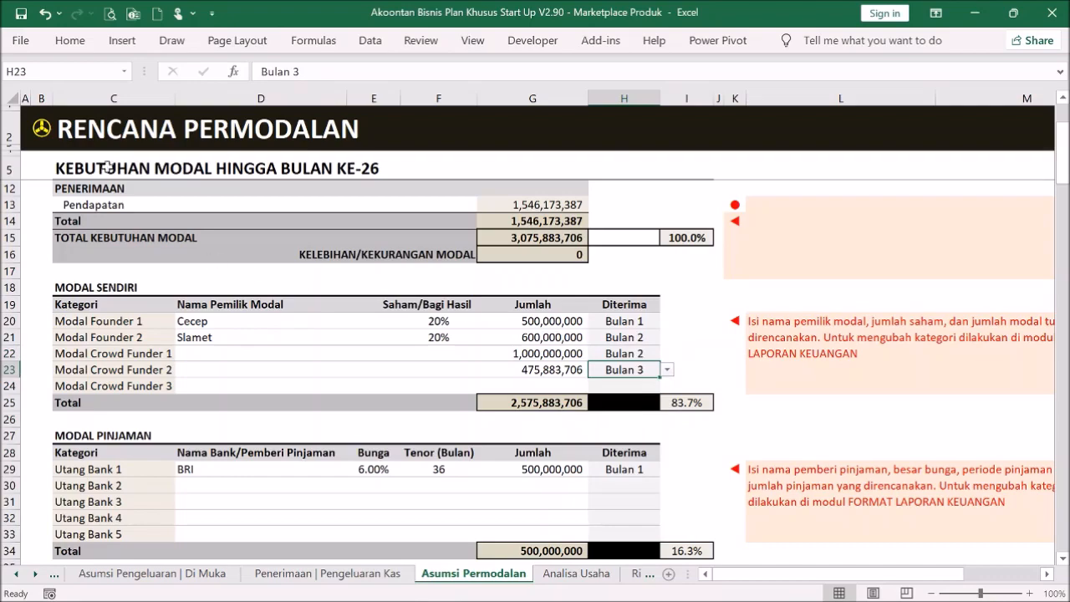
- Autofit columns D through I on the monthly Proyeksi Arus Kas sheet so the larger cash figures fit
{"action": "left_click", "coordinate": [42, 130]}
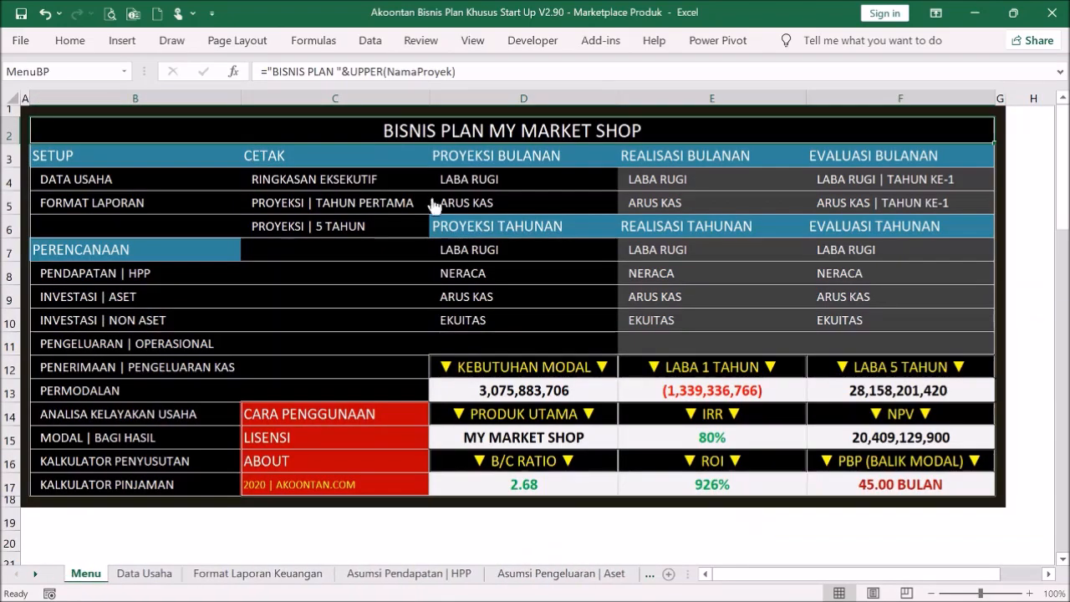
{"action": "left_click", "coordinate": [489, 209]}
{"action": "scroll", "coordinate": [628, 276], "scroll_direction": "up", "scroll_amount": 3}
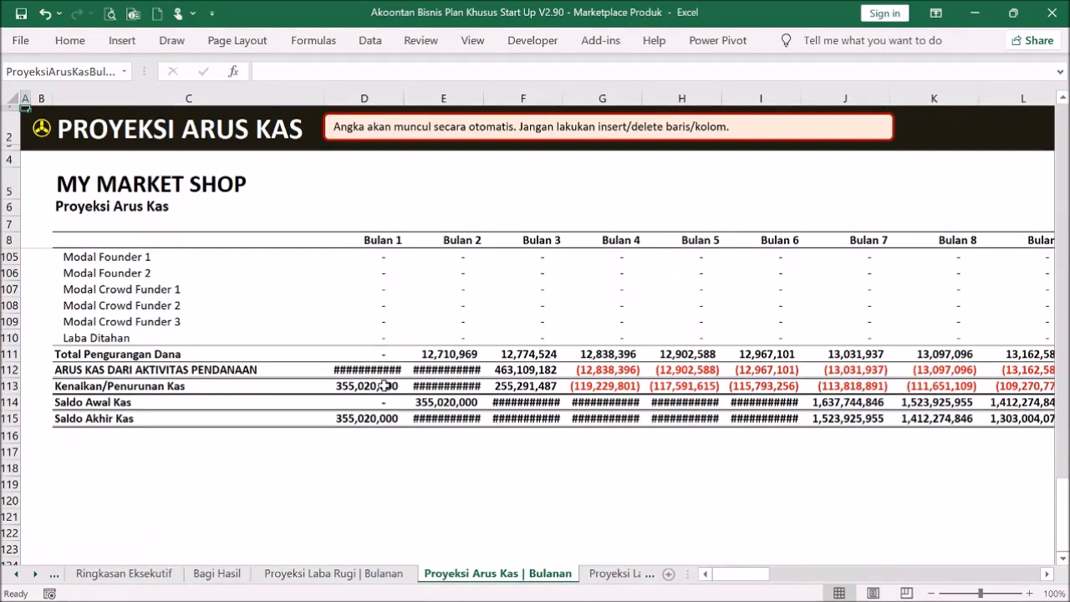
{"action": "left_click", "coordinate": [375, 371]}
{"action": "left_click_drag", "start_coordinate": [348, 98], "coordinate": [740, 126]}
{"action": "left_click_drag", "start_coordinate": [801, 98], "coordinate": [807, 99]}
{"action": "left_click", "coordinate": [761, 463]}
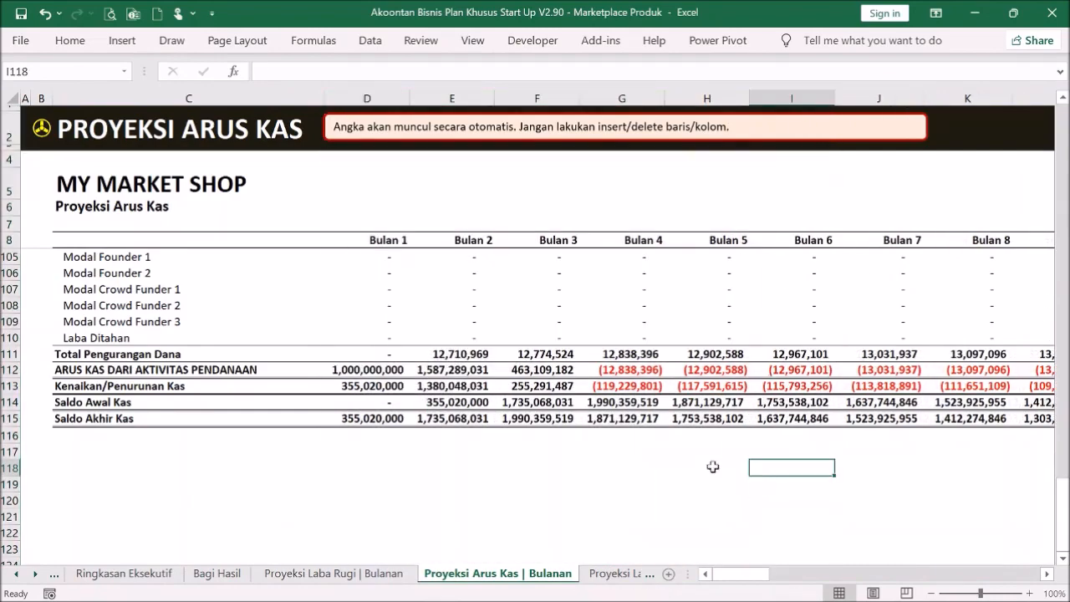
- Check the Saldo Akhir Kas for Bulan 26 in the monthly cash flow projection
{"action": "left_click_drag", "start_coordinate": [767, 576], "coordinate": [857, 572]}
{"action": "left_click", "coordinate": [897, 418]}
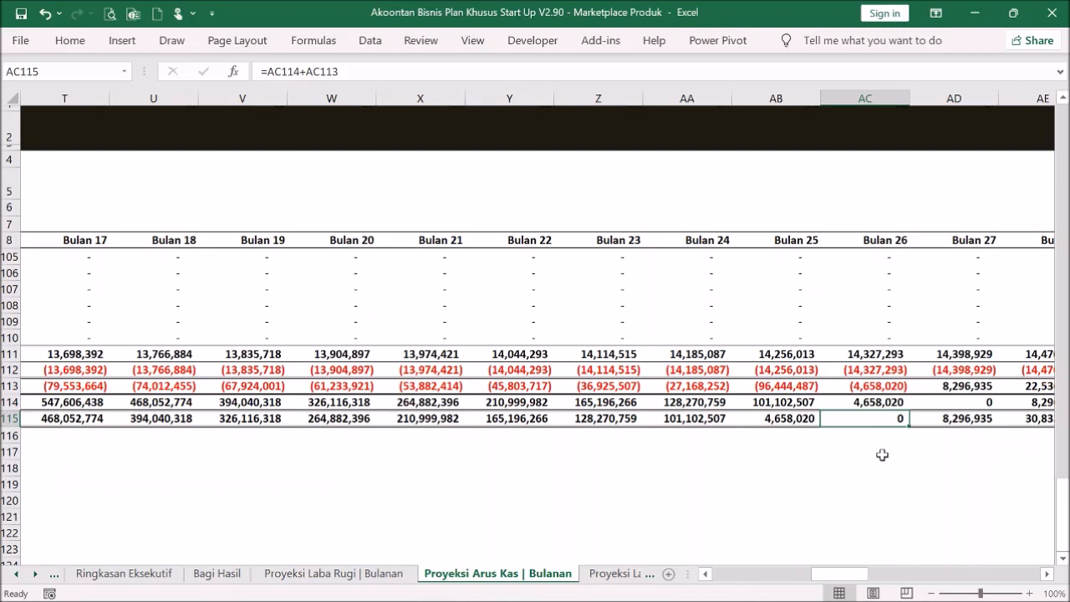
{"action": "left_click_drag", "start_coordinate": [840, 574], "coordinate": [741, 574]}
- Compare KEBUTUHAN MODAL and SALDO KAS around Bulan 26 on the Penerimaan | Pengeluaran Kas sheet
{"action": "left_click", "coordinate": [223, 189]}
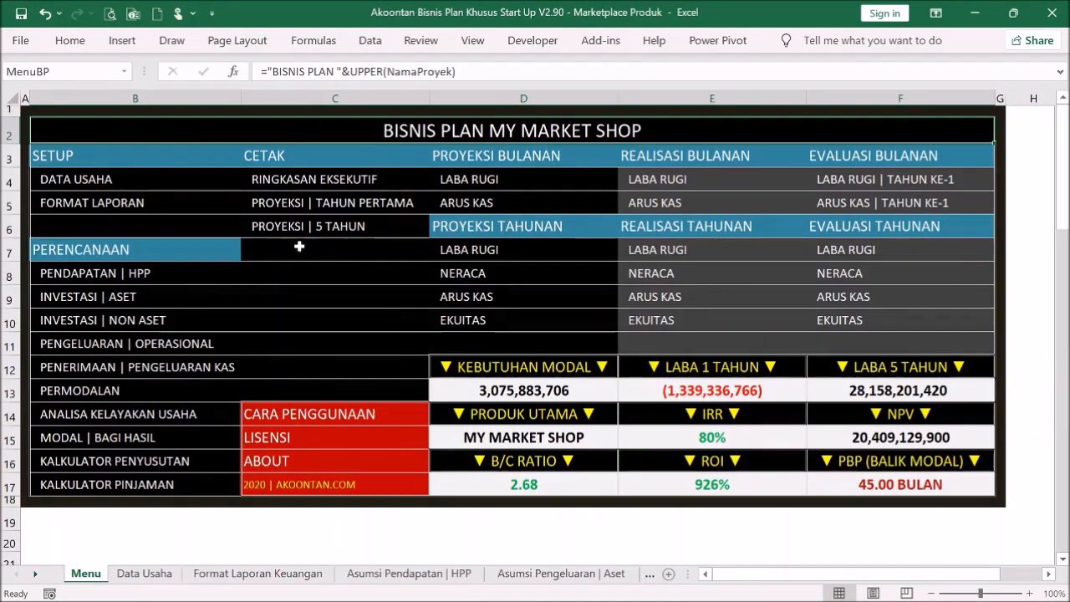
{"action": "left_click", "coordinate": [223, 365]}
{"action": "scroll", "coordinate": [554, 363], "scroll_direction": "down", "scroll_amount": 5}
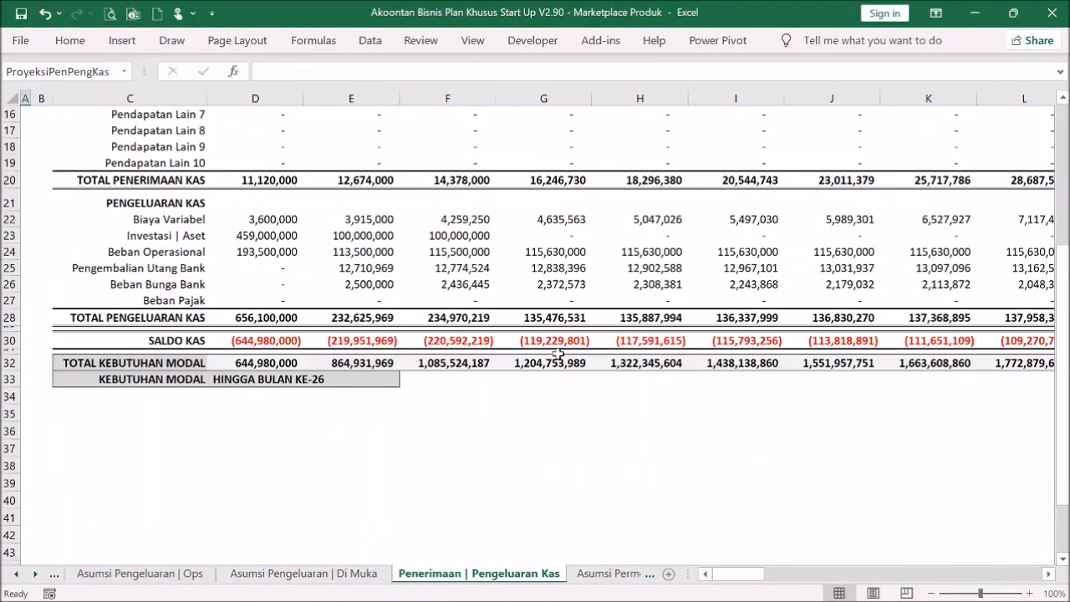
{"action": "left_click", "coordinate": [259, 376]}
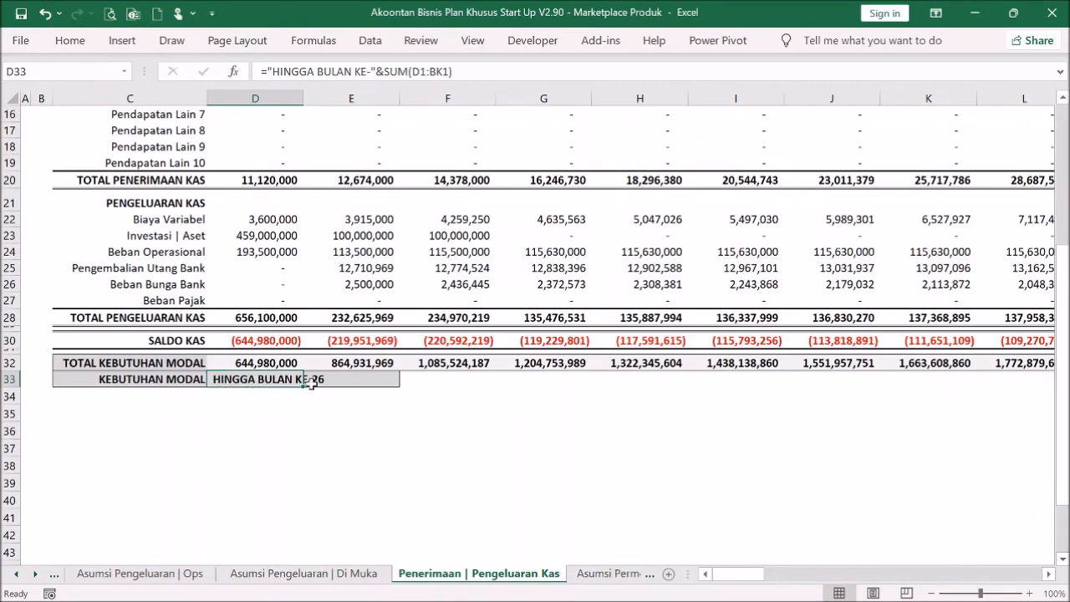
{"action": "left_click", "coordinate": [344, 410]}
{"action": "left_click_drag", "start_coordinate": [740, 574], "coordinate": [874, 573]}
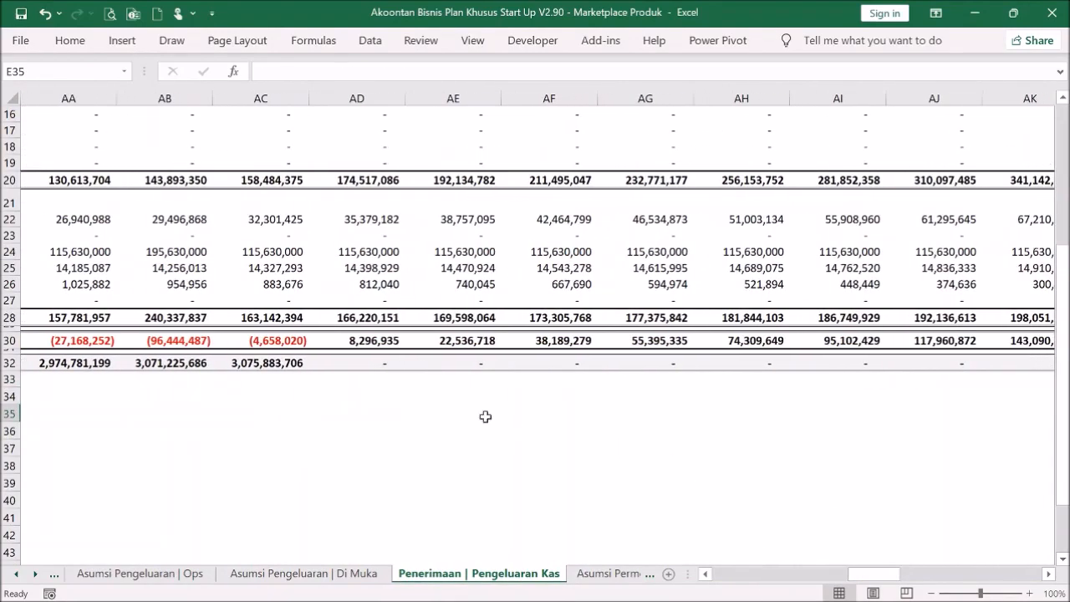
{"action": "left_click", "coordinate": [290, 363]}
{"action": "left_click", "coordinate": [349, 343]}
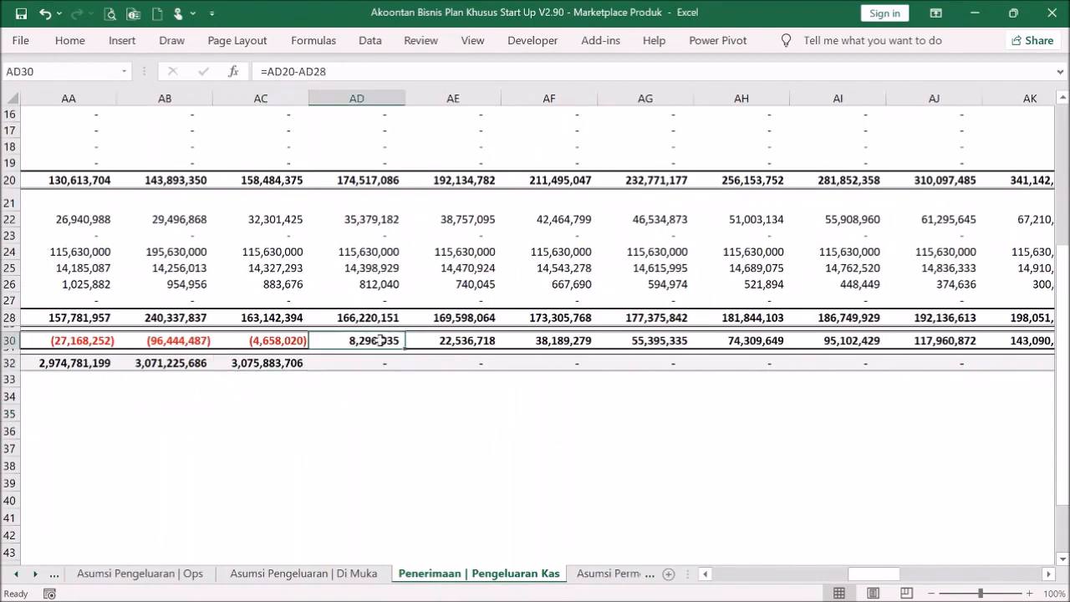
{"action": "scroll", "coordinate": [428, 320], "scroll_direction": "up", "scroll_amount": 5}
{"action": "left_click_drag", "start_coordinate": [874, 574], "coordinate": [736, 574]}
{"action": "left_click", "coordinate": [31, 128]}
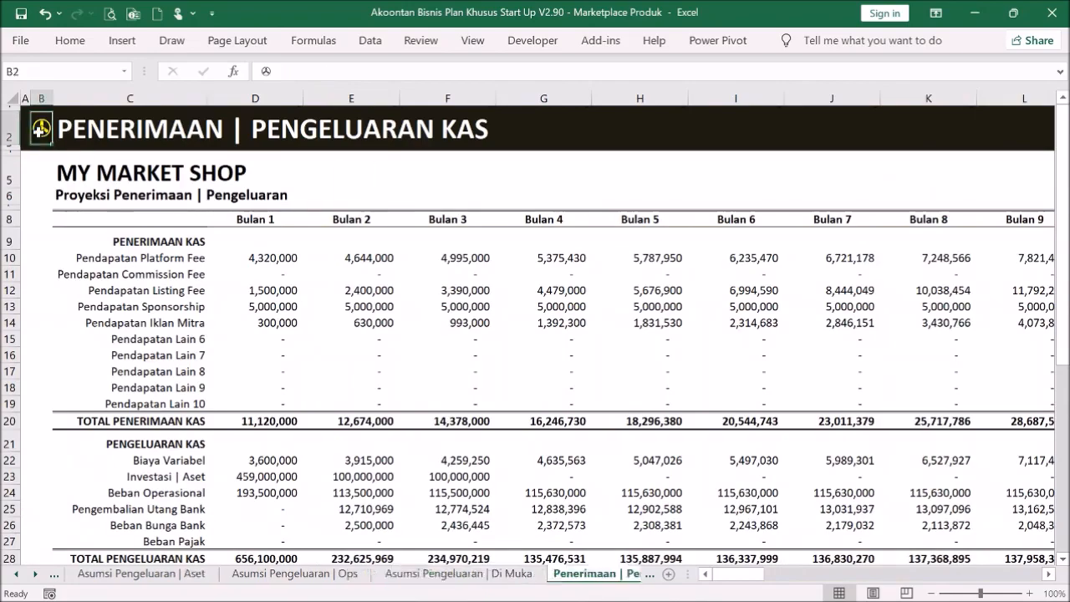
- Check the Saldo Akhir Kas for Bulan 26 and Bulan 27 on the monthly Proyeksi Arus Kas sheet
{"action": "left_click", "coordinate": [485, 201]}
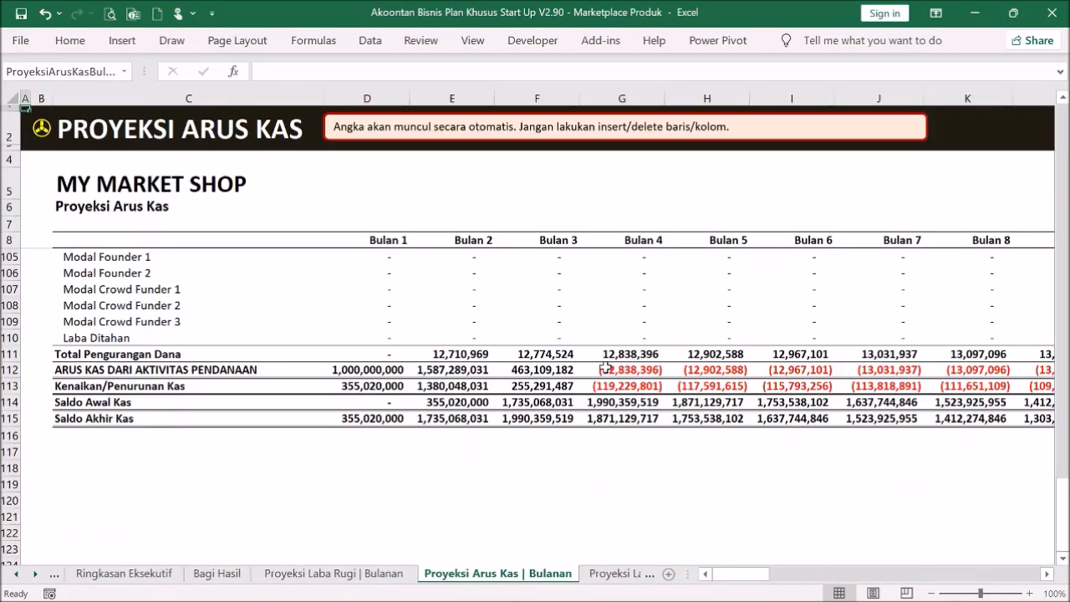
{"action": "left_click_drag", "start_coordinate": [740, 573], "coordinate": [875, 555]}
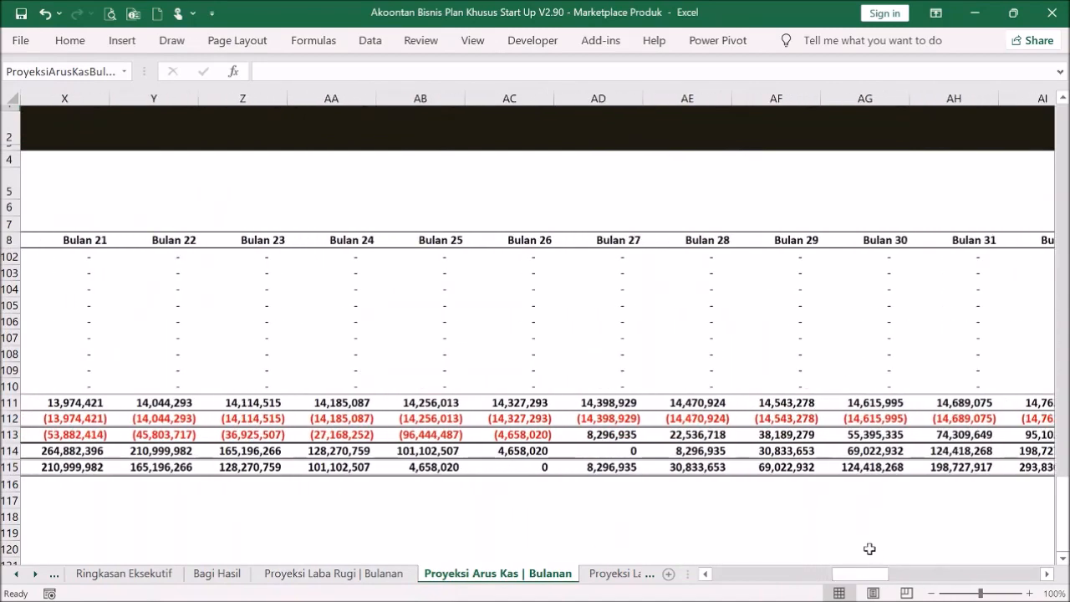
{"action": "left_click", "coordinate": [540, 465]}
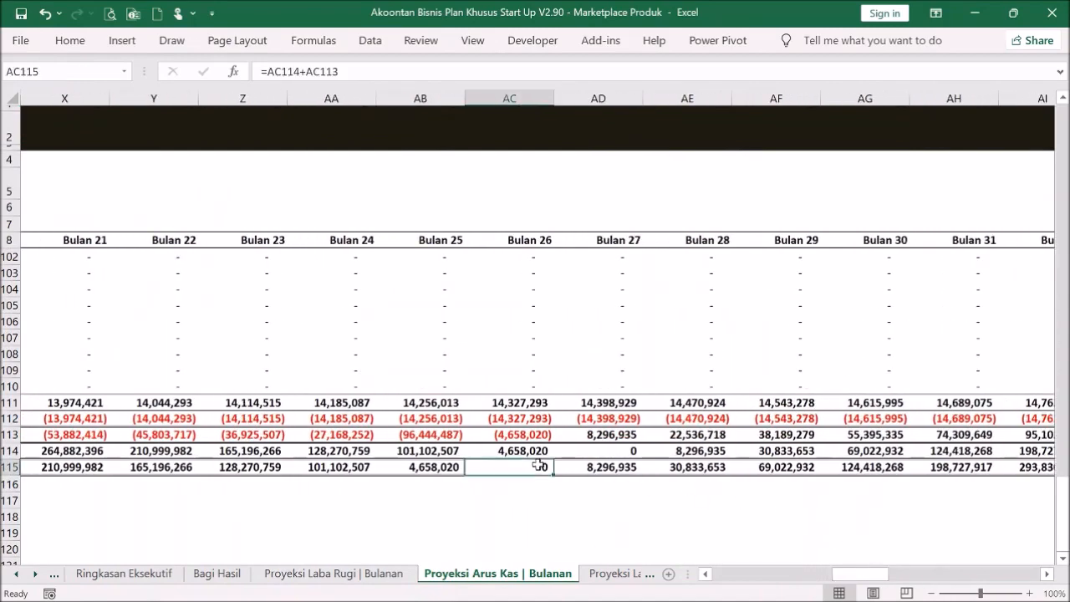
{"action": "left_click", "coordinate": [606, 468]}
{"action": "left_click_drag", "start_coordinate": [882, 572], "coordinate": [267, 312]}
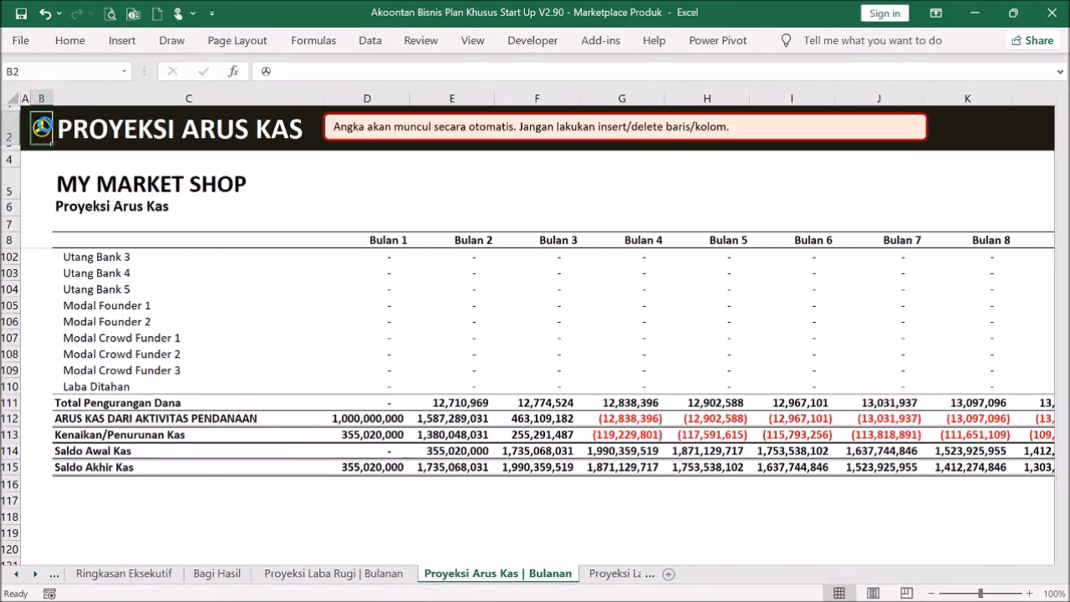
- Review Laba/Rugi Bersih for Tahun 1 and Tahun 2 on the five-year Proyeksi Laba Rugi sheet
{"action": "left_click", "coordinate": [42, 128]}
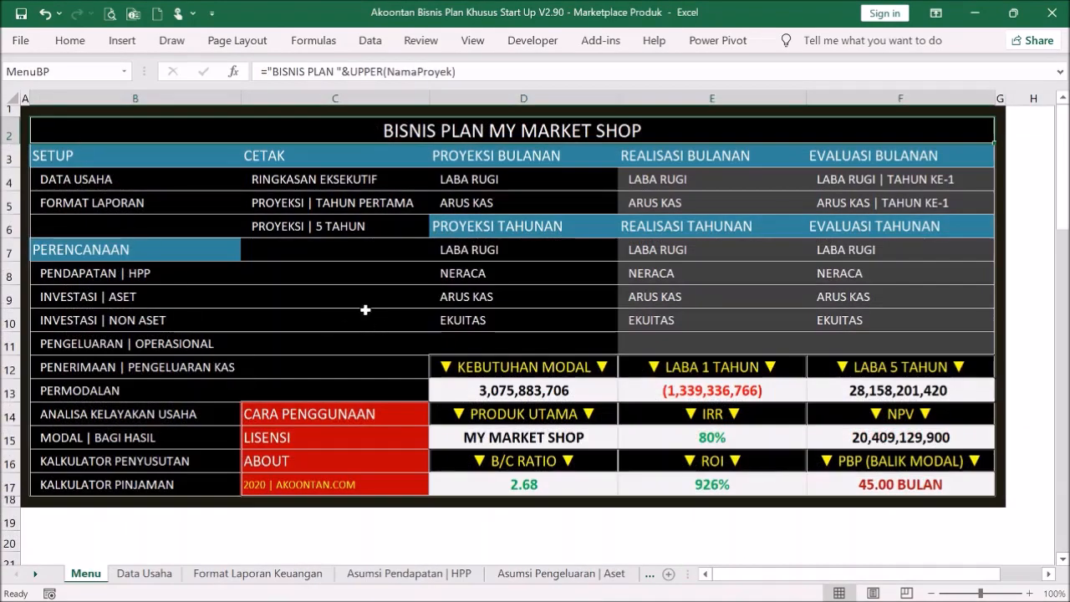
{"action": "left_click", "coordinate": [494, 251]}
{"action": "scroll", "coordinate": [531, 292], "scroll_direction": "down", "scroll_amount": 6}
{"action": "scroll", "coordinate": [530, 291], "scroll_direction": "down", "scroll_amount": 9}
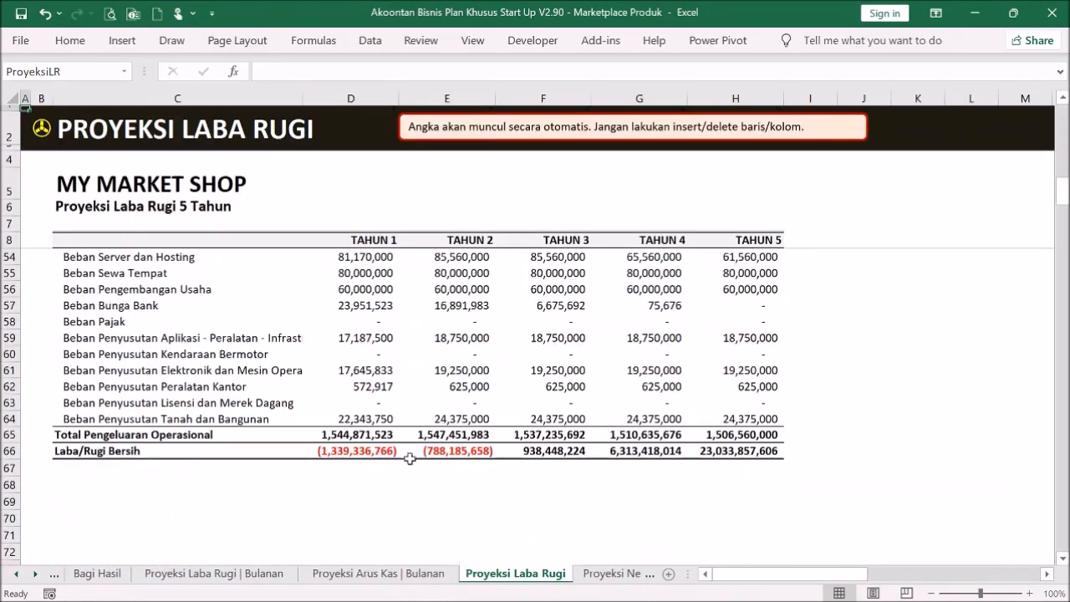
{"action": "left_click", "coordinate": [391, 452]}
{"action": "left_click_drag", "start_coordinate": [390, 453], "coordinate": [468, 456]}
{"action": "left_click", "coordinate": [468, 495]}
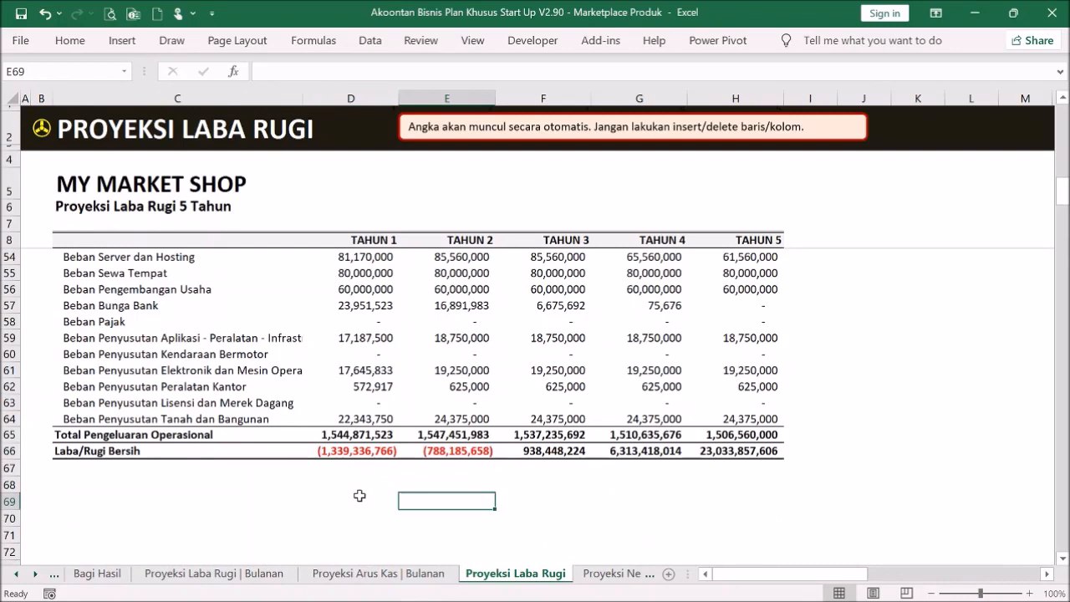
{"action": "left_click", "coordinate": [350, 451]}
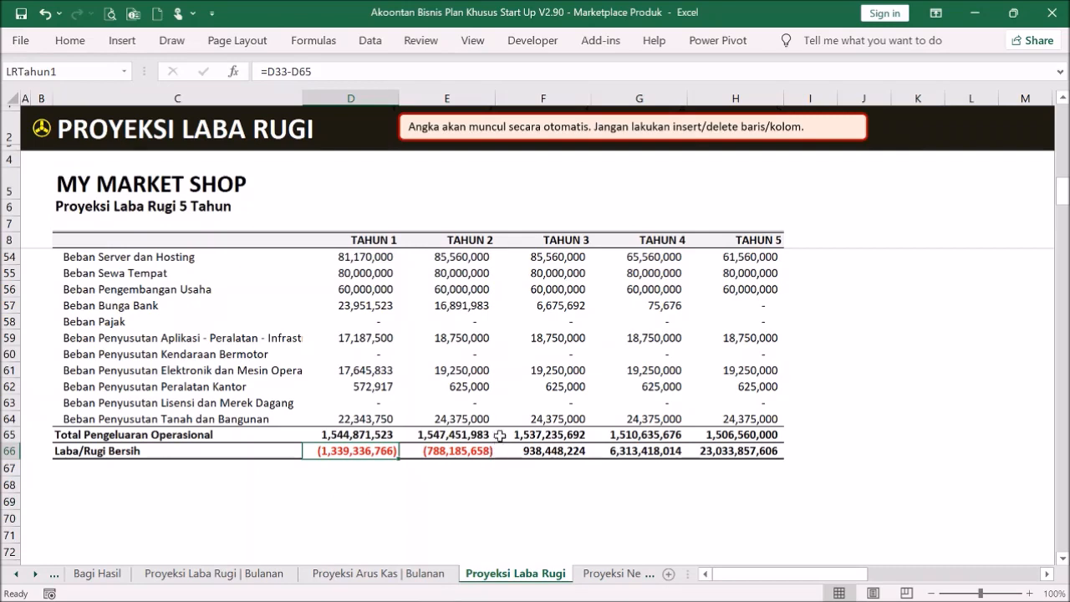
- Examine the operating expense rows above Laba/Rugi Bersih in the five-year profit and loss projection, comparing Tahun 1 and Tahun 2
{"action": "scroll", "coordinate": [497, 417], "scroll_direction": "up", "scroll_amount": 3}
{"action": "scroll", "coordinate": [492, 420], "scroll_direction": "down", "scroll_amount": 2}
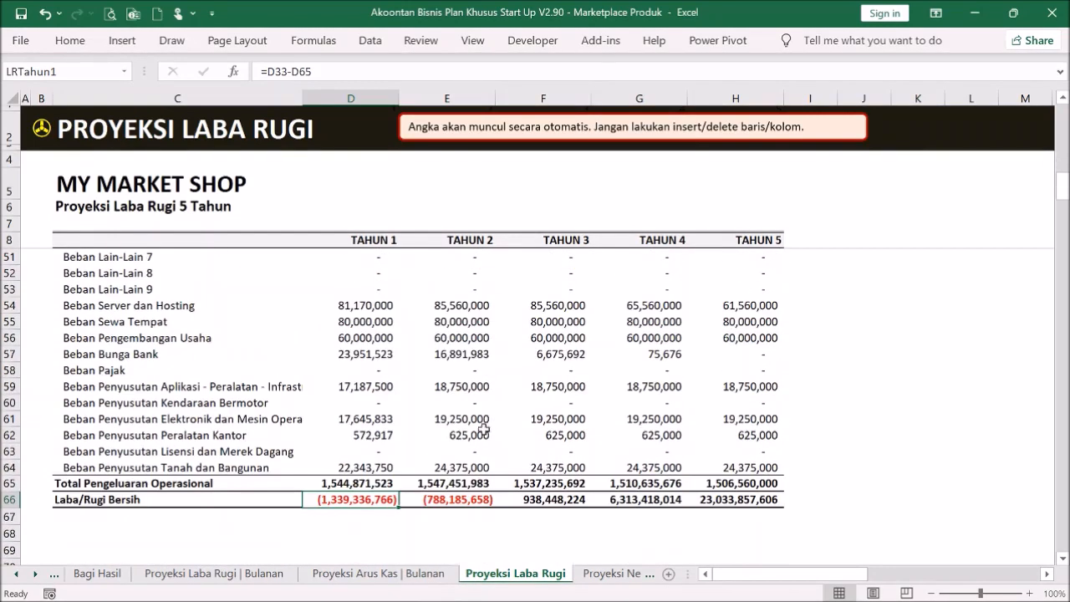
{"action": "left_click", "coordinate": [377, 532]}
{"action": "left_click", "coordinate": [437, 532]}
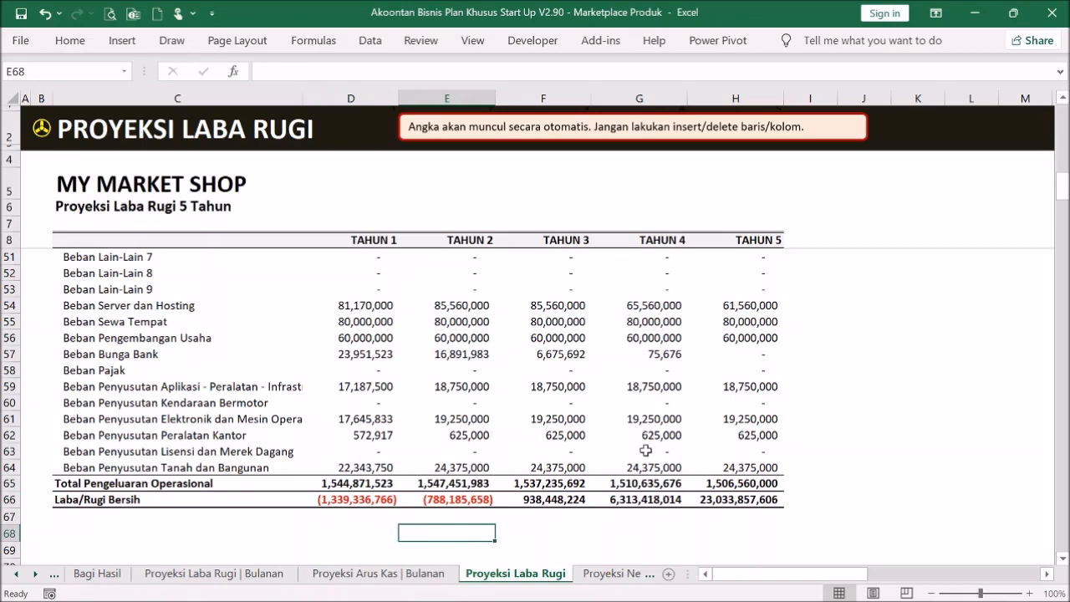
{"action": "scroll", "coordinate": [473, 407], "scroll_direction": "up", "scroll_amount": 1}
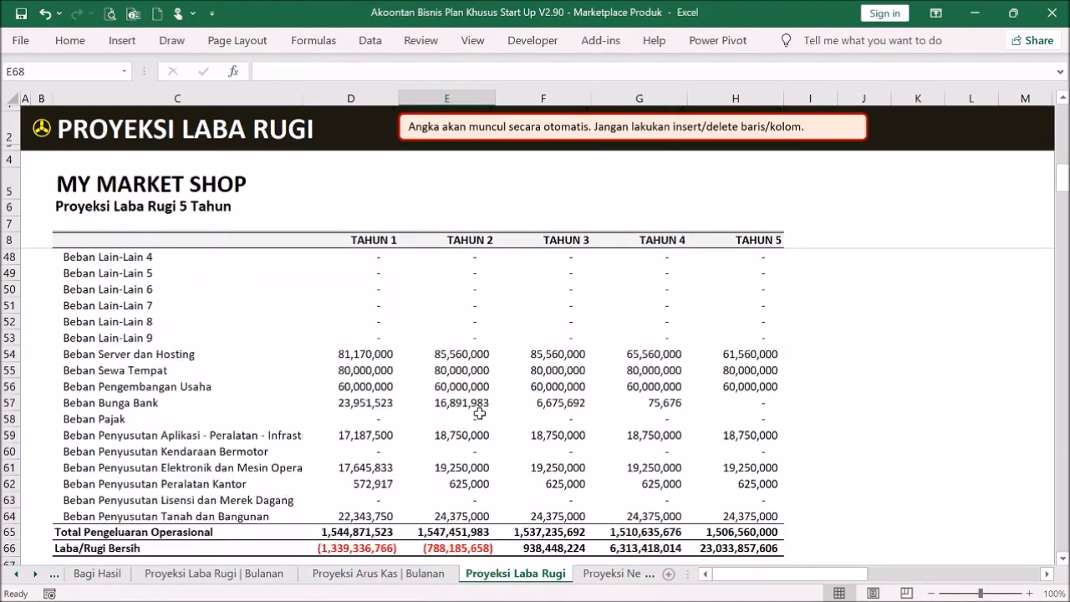
{"action": "scroll", "coordinate": [480, 411], "scroll_direction": "down", "scroll_amount": 1}
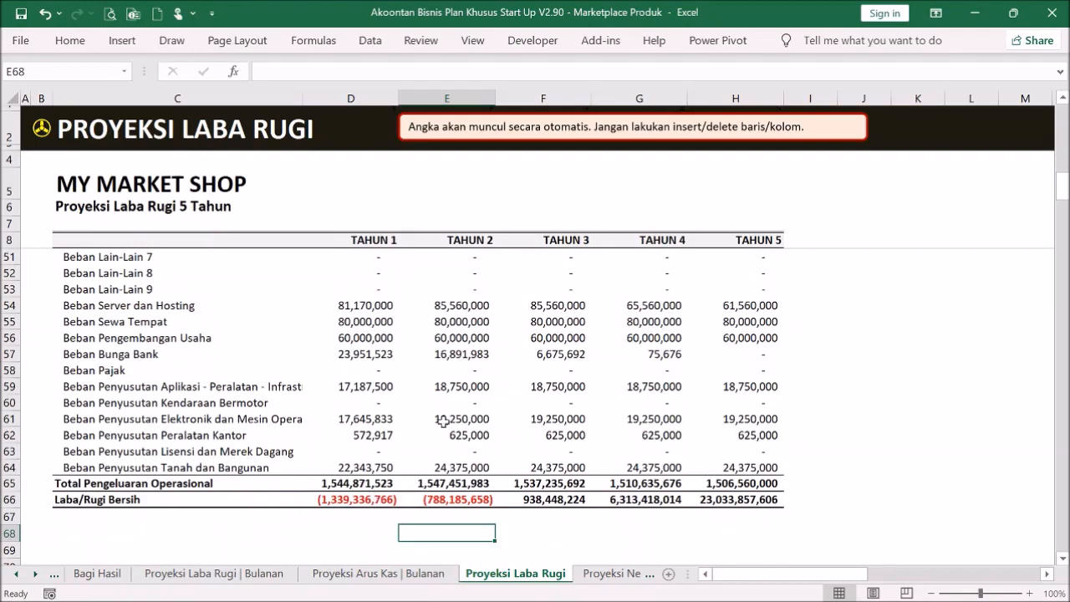
{"action": "scroll", "coordinate": [427, 411], "scroll_direction": "up", "scroll_amount": 2}
{"action": "scroll", "coordinate": [427, 411], "scroll_direction": "up", "scroll_amount": 1}
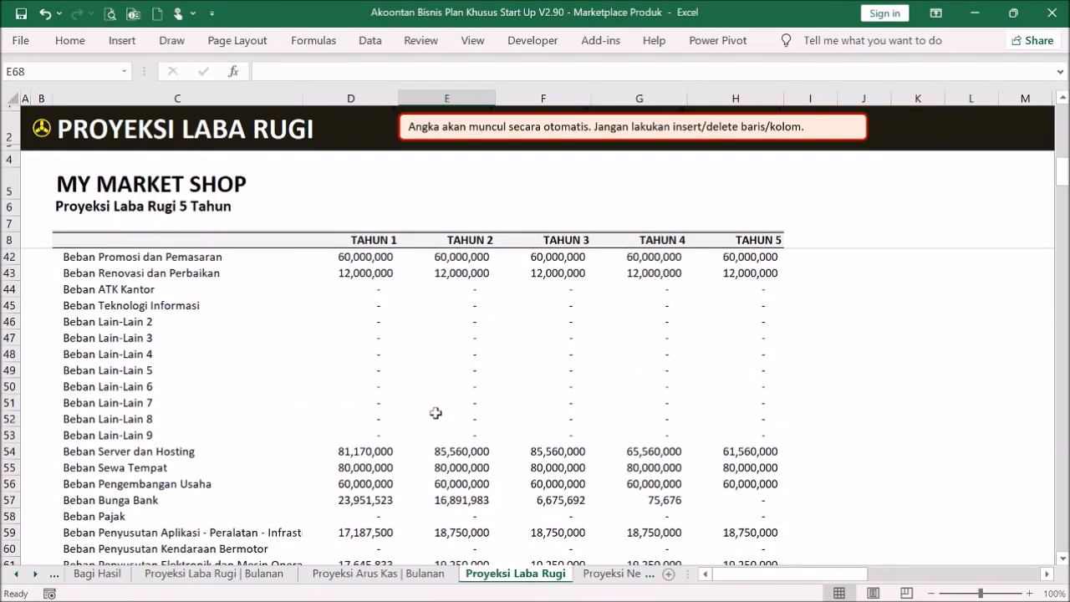
{"action": "scroll", "coordinate": [438, 413], "scroll_direction": "down", "scroll_amount": 2}
{"action": "scroll", "coordinate": [438, 417], "scroll_direction": "down", "scroll_amount": 1}
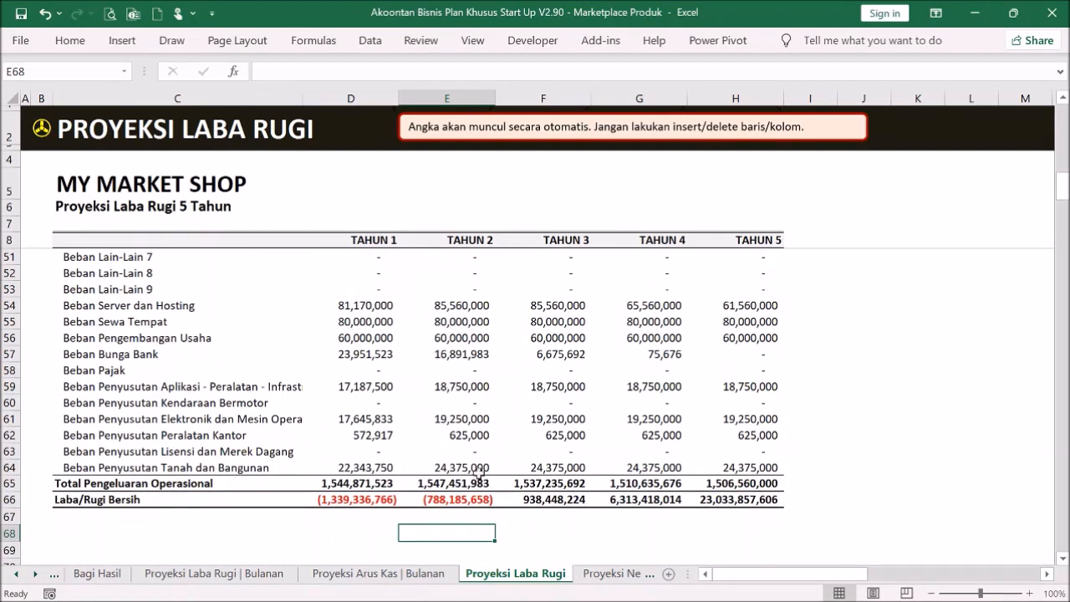
{"action": "left_click_drag", "start_coordinate": [391, 500], "coordinate": [452, 497]}
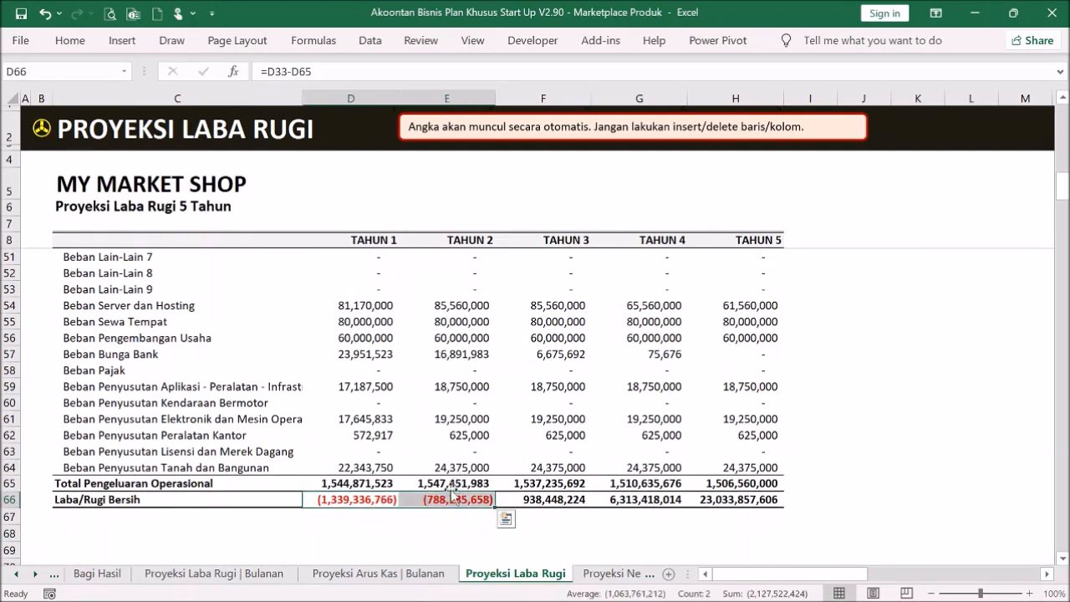
- Review the Saldo Akhir Kas from Tahun 1 to Tahun 5 on the yearly Proyeksi Arus Kas sheet
{"action": "left_click", "coordinate": [55, 127]}
{"action": "left_click", "coordinate": [46, 127]}
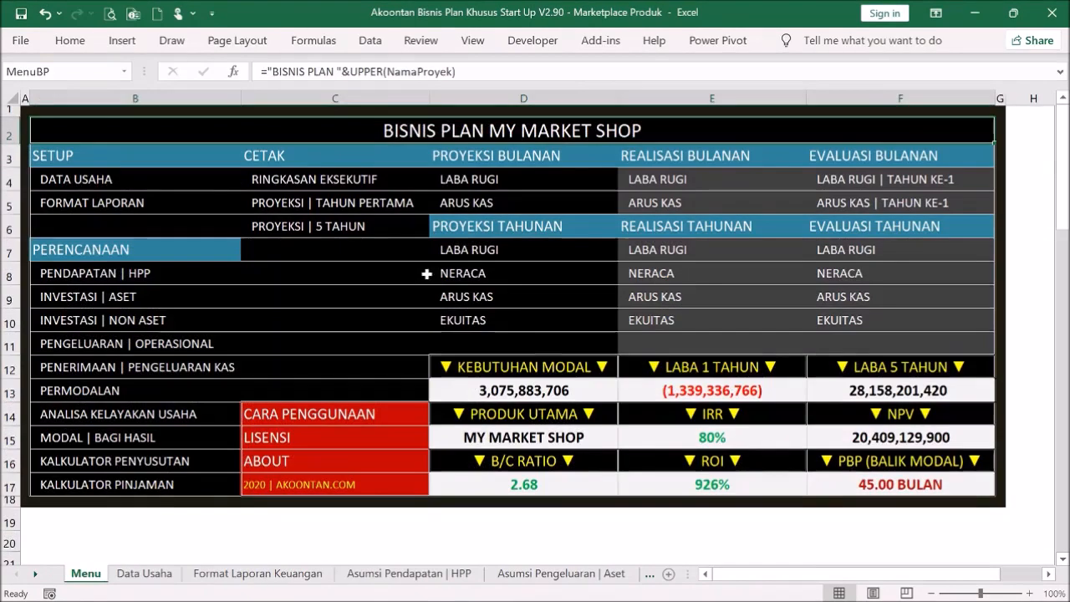
{"action": "left_click", "coordinate": [477, 298]}
{"action": "scroll", "coordinate": [484, 289], "scroll_direction": "down", "scroll_amount": 12}
{"action": "scroll", "coordinate": [483, 280], "scroll_direction": "down", "scroll_amount": 4}
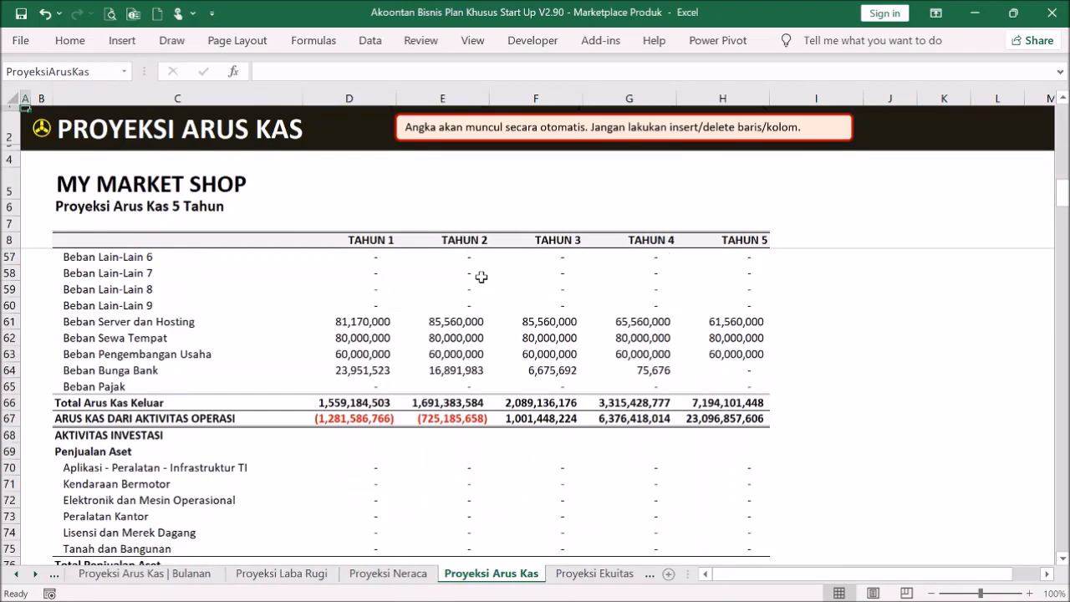
{"action": "scroll", "coordinate": [482, 277], "scroll_direction": "down", "scroll_amount": 17}
{"action": "left_click_drag", "start_coordinate": [355, 372], "coordinate": [696, 369]}
{"action": "left_click", "coordinate": [671, 420]}
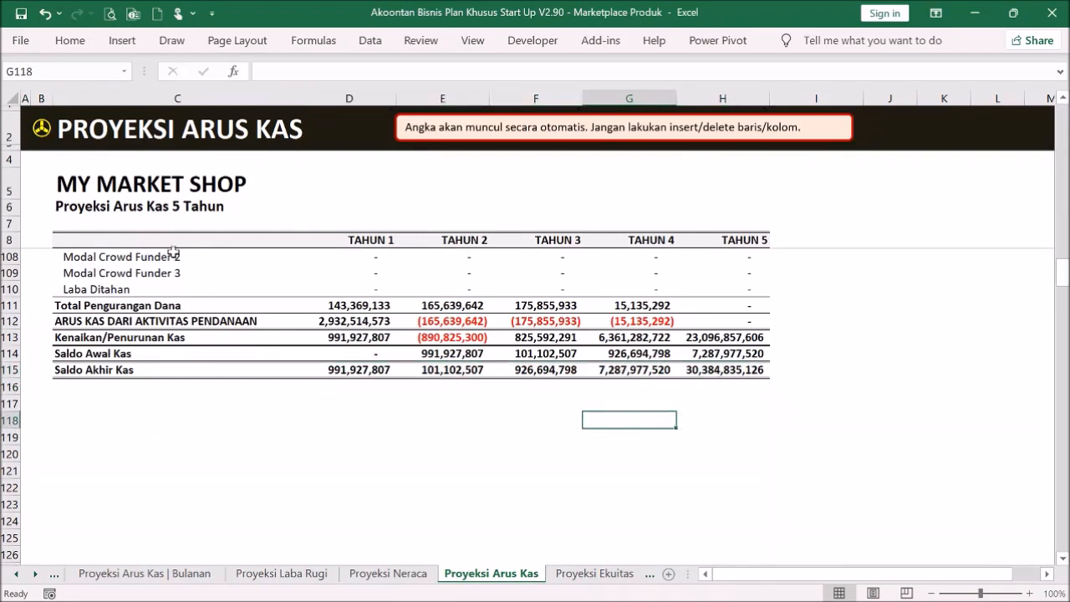
- Examine the Analisa Kelayakan Usaha sheet from Penggunaan Modal through IRR, NPV, ROI and Payback Period to Break Even Point
{"action": "left_click", "coordinate": [44, 129]}
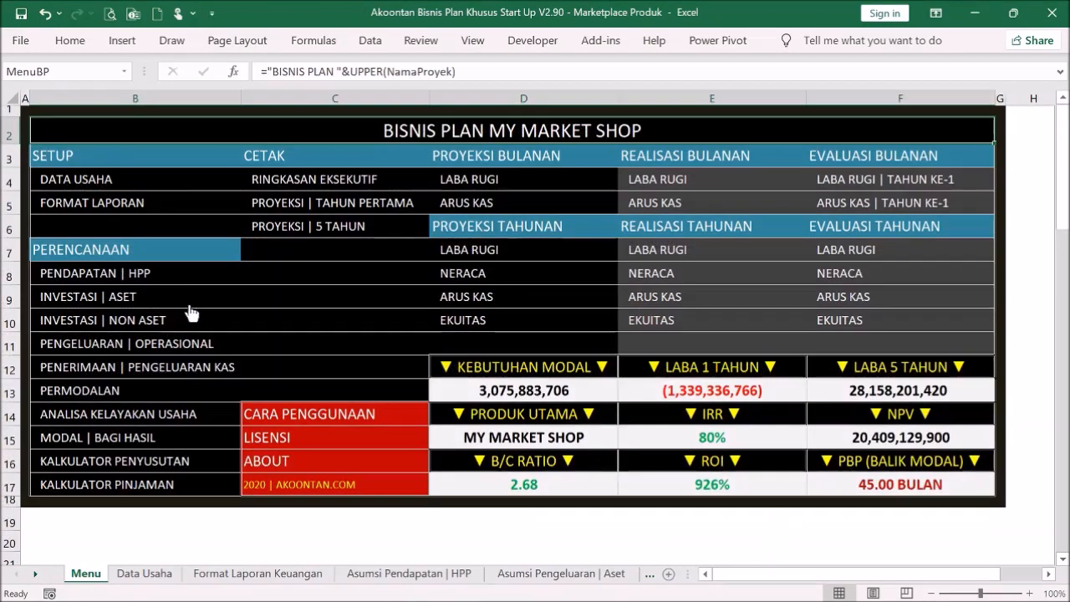
{"action": "left_click", "coordinate": [136, 410]}
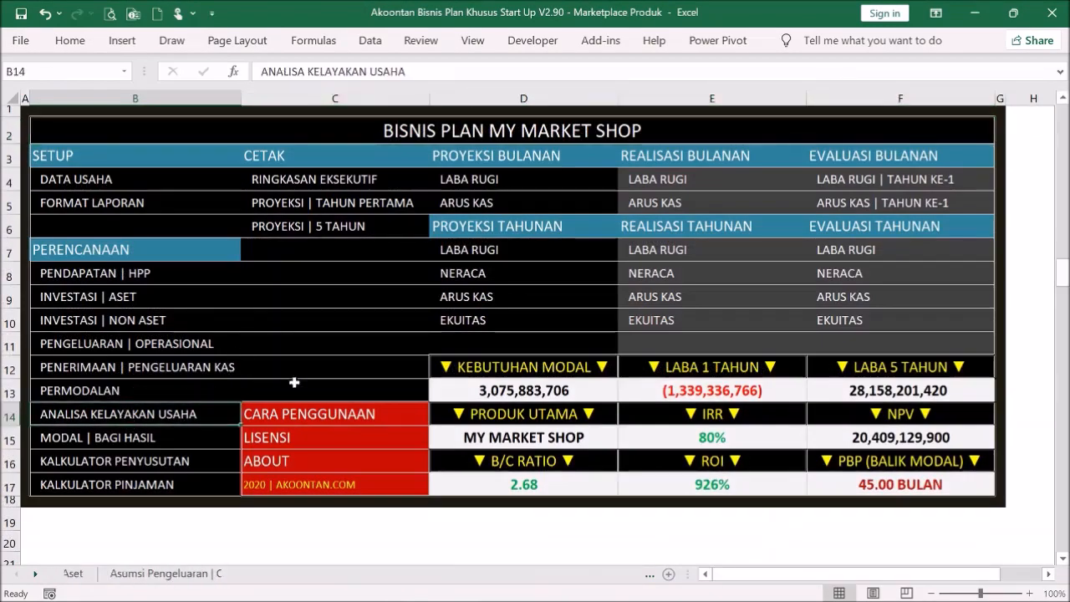
{"action": "scroll", "coordinate": [443, 383], "scroll_direction": "down", "scroll_amount": 11}
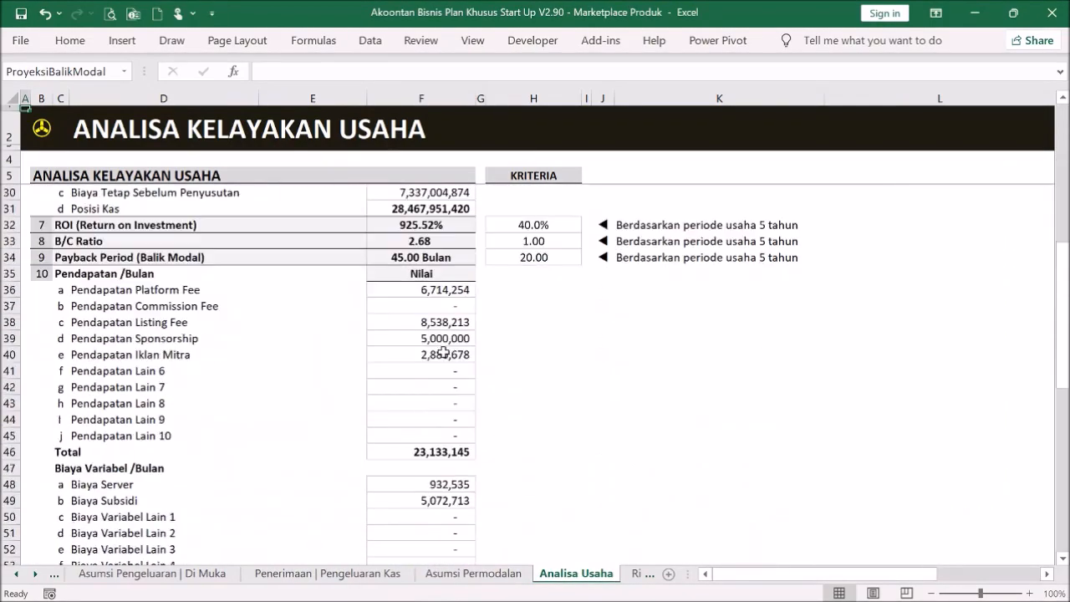
{"action": "scroll", "coordinate": [443, 345], "scroll_direction": "down", "scroll_amount": 3}
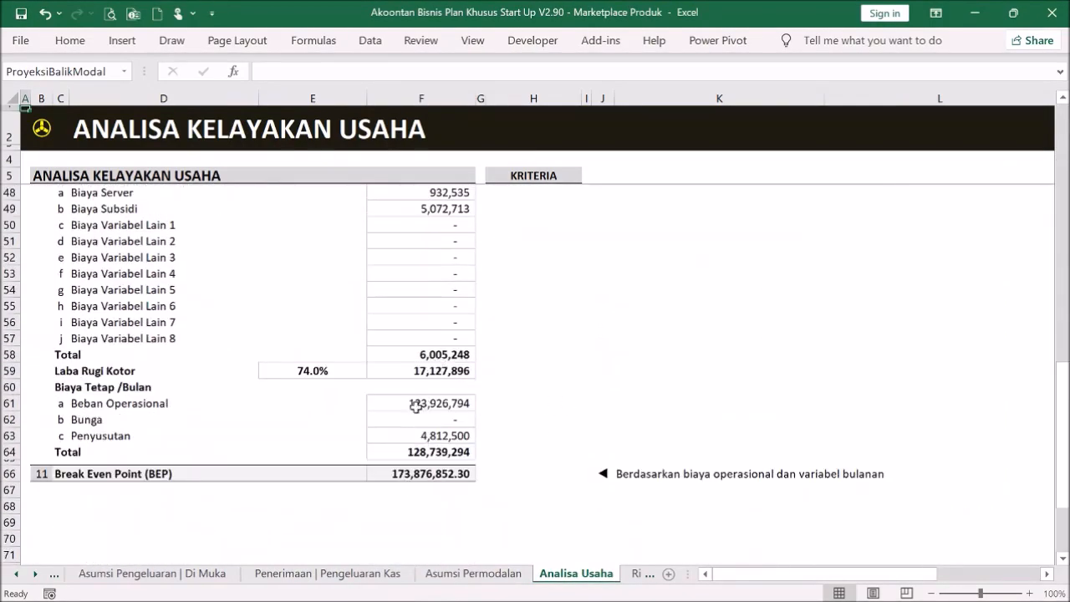
{"action": "scroll", "coordinate": [416, 409], "scroll_direction": "up", "scroll_amount": 14}
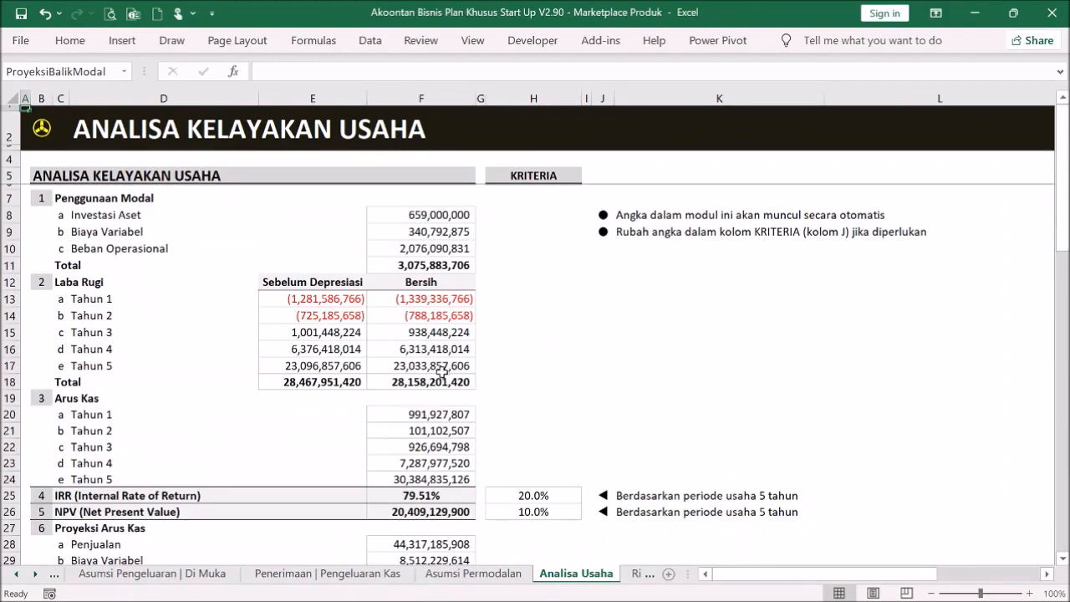
{"action": "scroll", "coordinate": [441, 369], "scroll_direction": "down", "scroll_amount": 1}
{"action": "scroll", "coordinate": [468, 426], "scroll_direction": "up", "scroll_amount": 1}
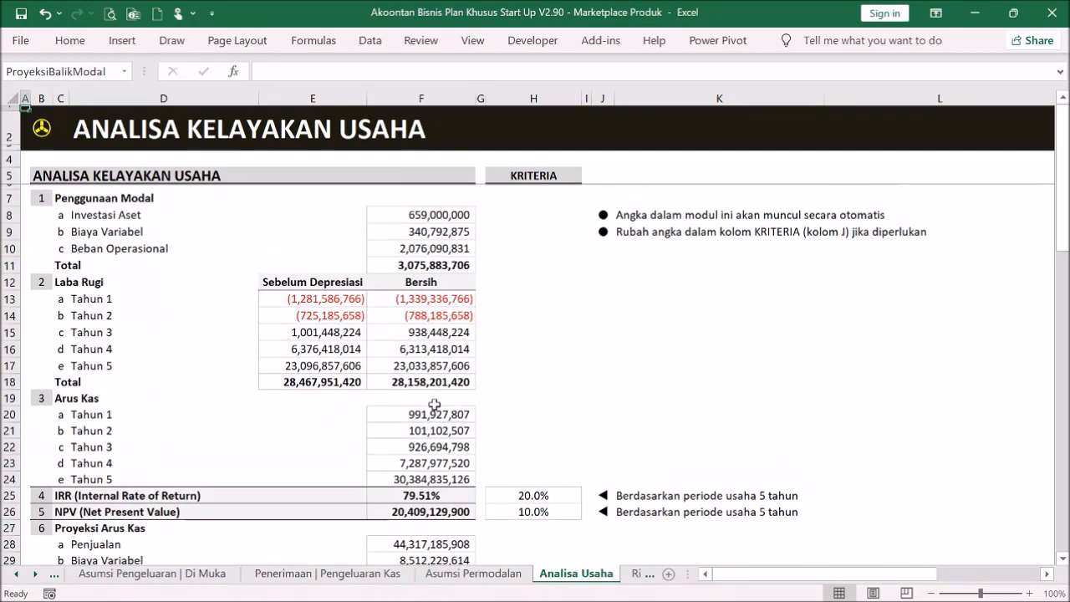
{"action": "scroll", "coordinate": [434, 405], "scroll_direction": "down", "scroll_amount": 2}
{"action": "scroll", "coordinate": [429, 380], "scroll_direction": "down", "scroll_amount": 2}
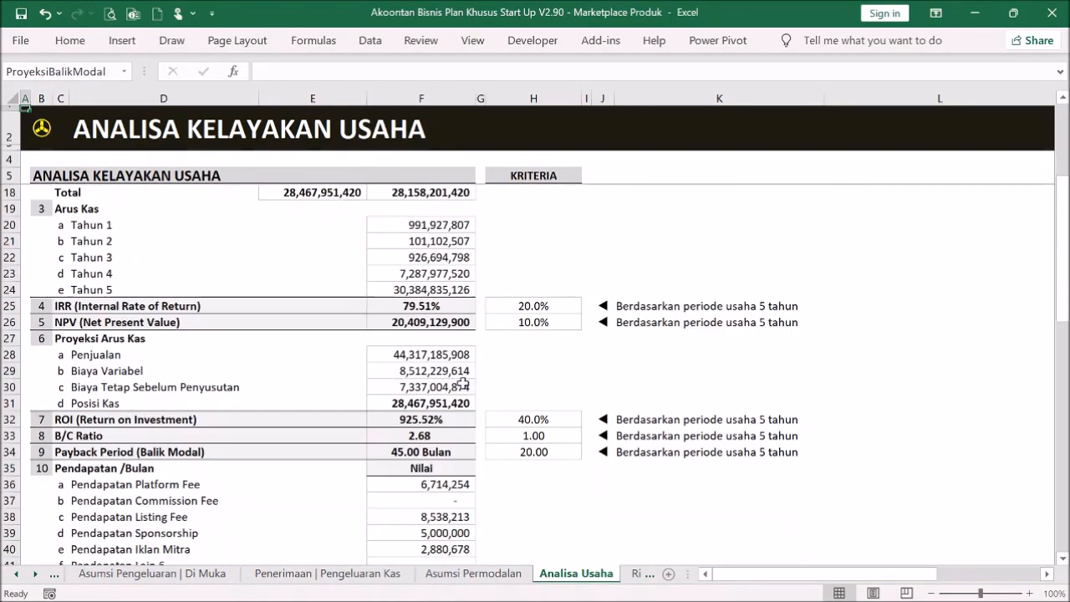
{"action": "scroll", "coordinate": [463, 383], "scroll_direction": "down", "scroll_amount": 10}
{"action": "scroll", "coordinate": [505, 350], "scroll_direction": "up", "scroll_amount": 14}
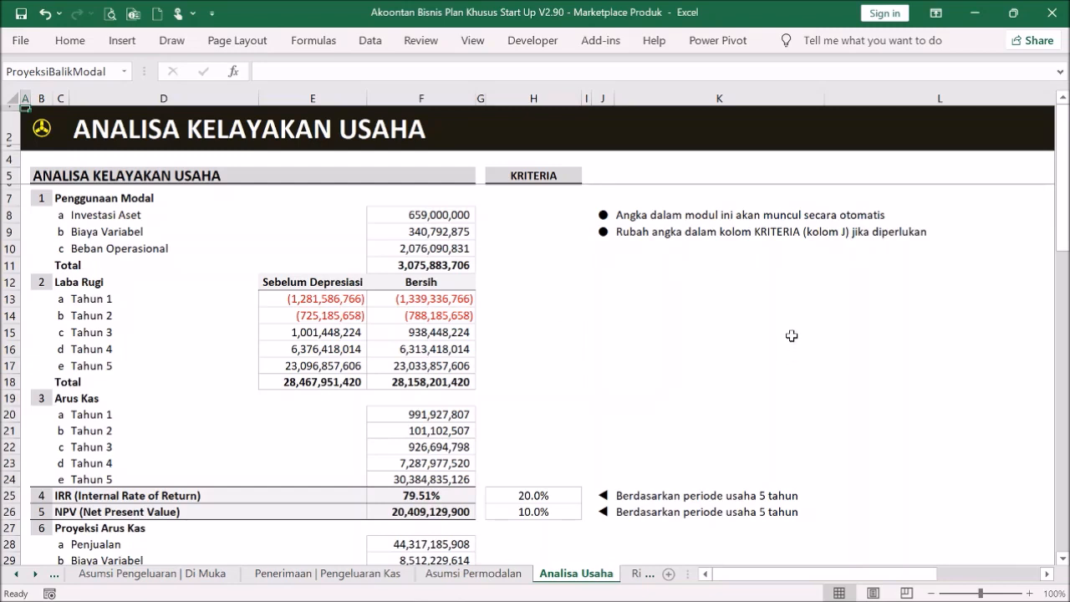
- Widen column J on the Ringkasan Eksekutif sheet so the Tahun 5 Nilai Transaksi figure fits
{"action": "left_click", "coordinate": [42, 128]}
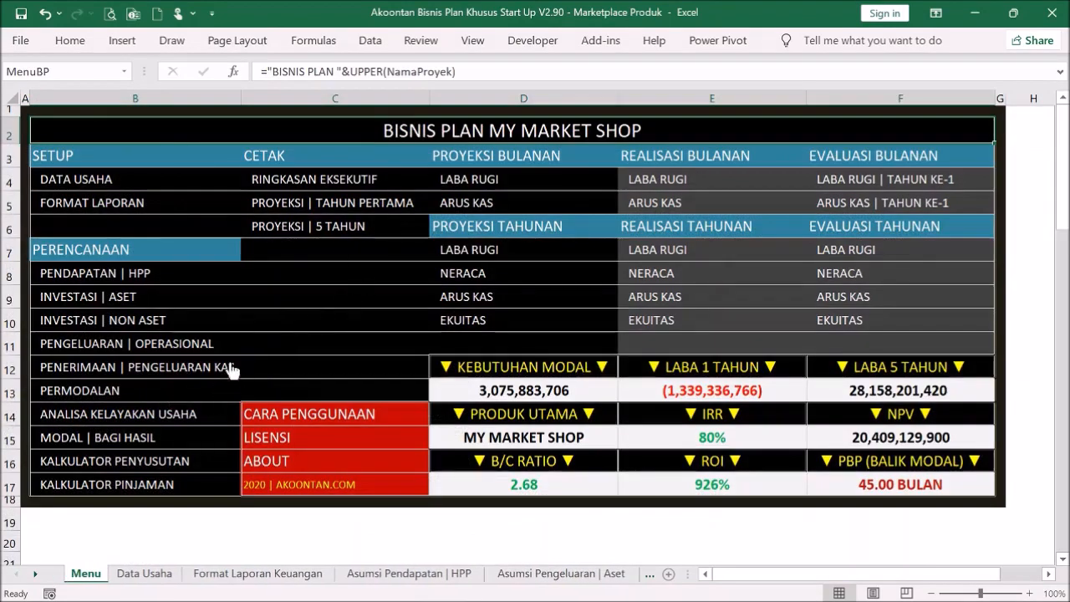
{"action": "left_click", "coordinate": [372, 179]}
{"action": "scroll", "coordinate": [535, 309], "scroll_direction": "up", "scroll_amount": 2}
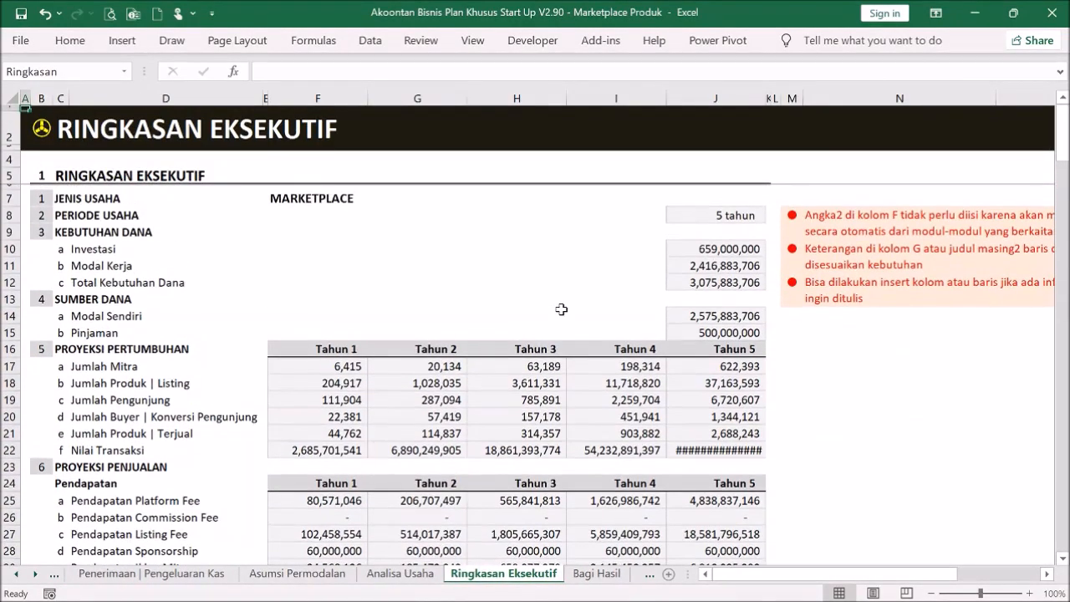
{"action": "scroll", "coordinate": [559, 307], "scroll_direction": "down", "scroll_amount": 5}
{"action": "scroll", "coordinate": [560, 303], "scroll_direction": "down", "scroll_amount": 5}
{"action": "scroll", "coordinate": [569, 284], "scroll_direction": "up", "scroll_amount": 9}
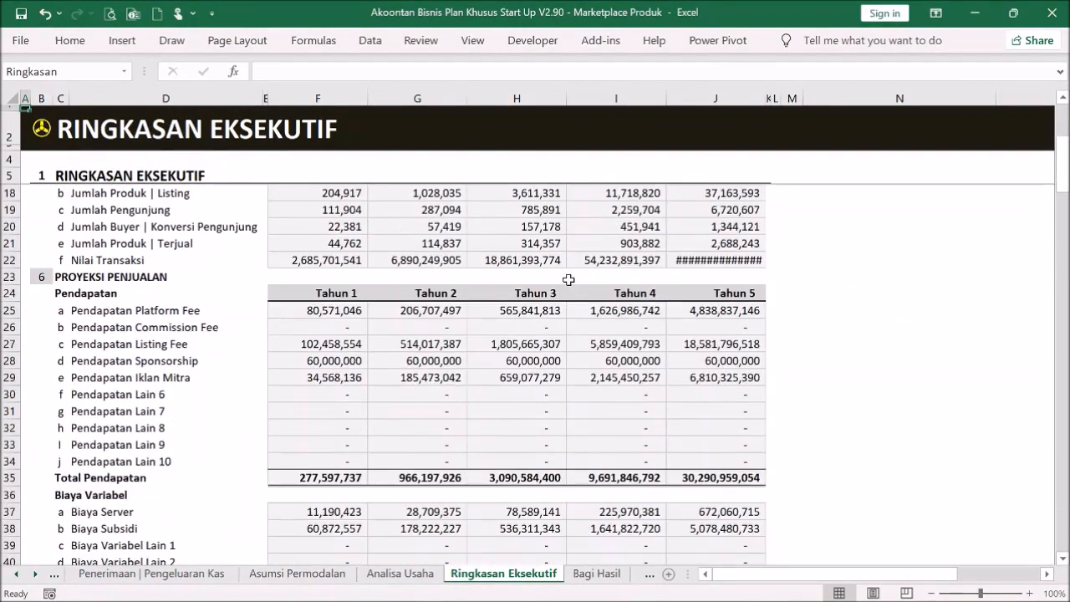
{"action": "left_click", "coordinate": [699, 410]}
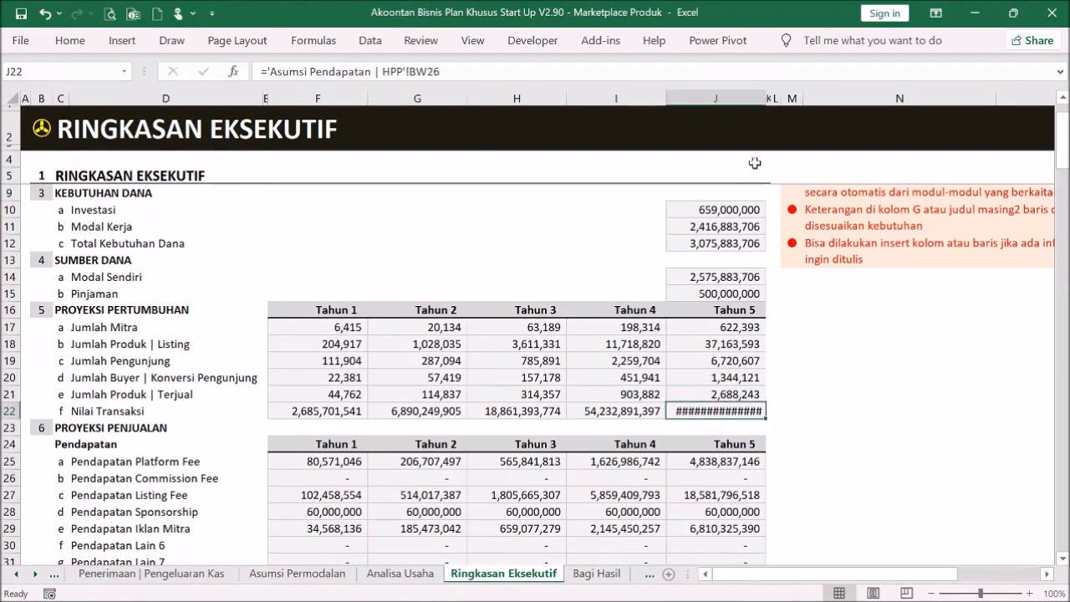
{"action": "left_click_drag", "start_coordinate": [767, 100], "coordinate": [772, 100]}
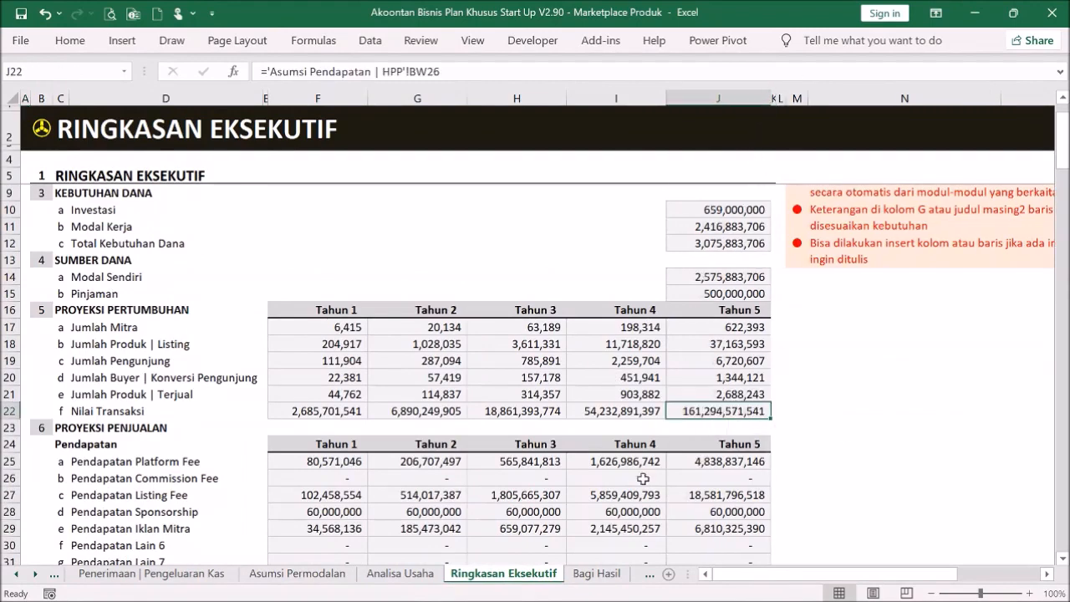
- Review the Ringkasan Eksekutif sections on growth projections, sales projections and Analisa Kelayakan Usaha
{"action": "scroll", "coordinate": [732, 422], "scroll_direction": "down", "scroll_amount": 12}
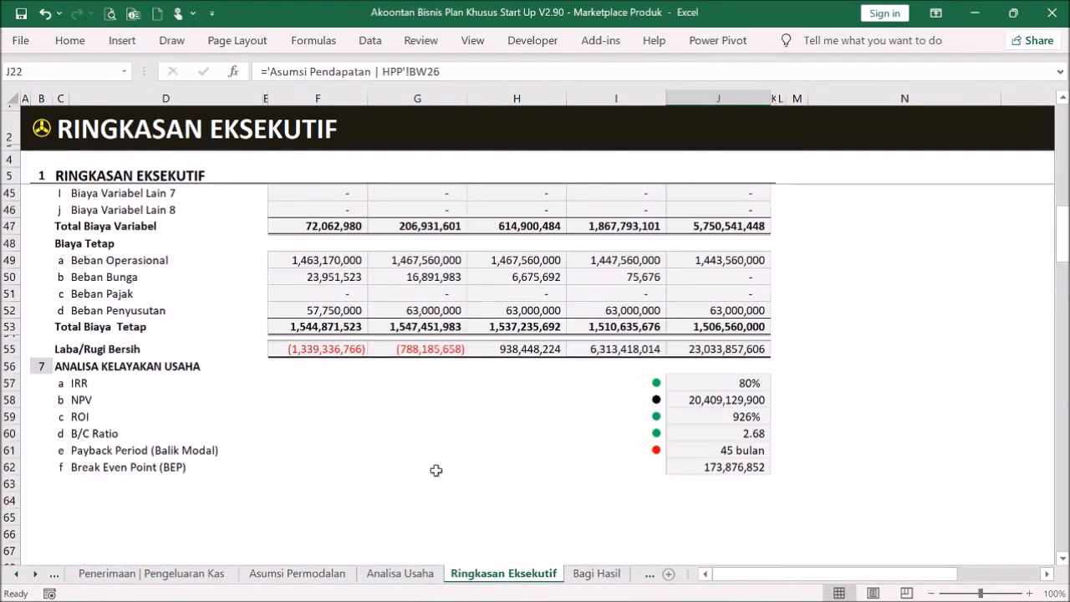
{"action": "scroll", "coordinate": [611, 435], "scroll_direction": "up", "scroll_amount": 13}
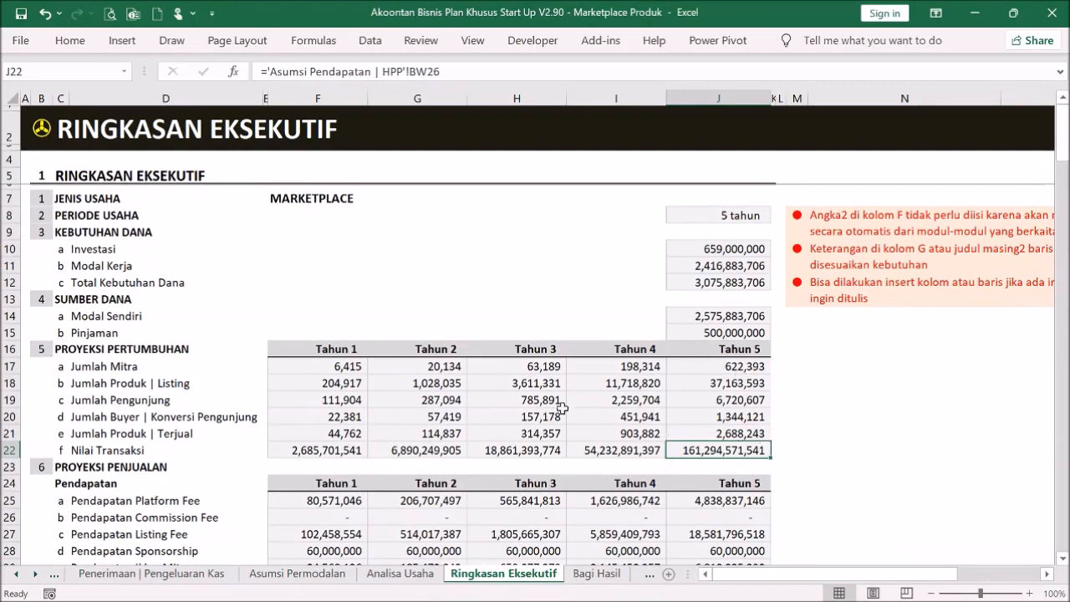
{"action": "scroll", "coordinate": [562, 408], "scroll_direction": "down", "scroll_amount": 3}
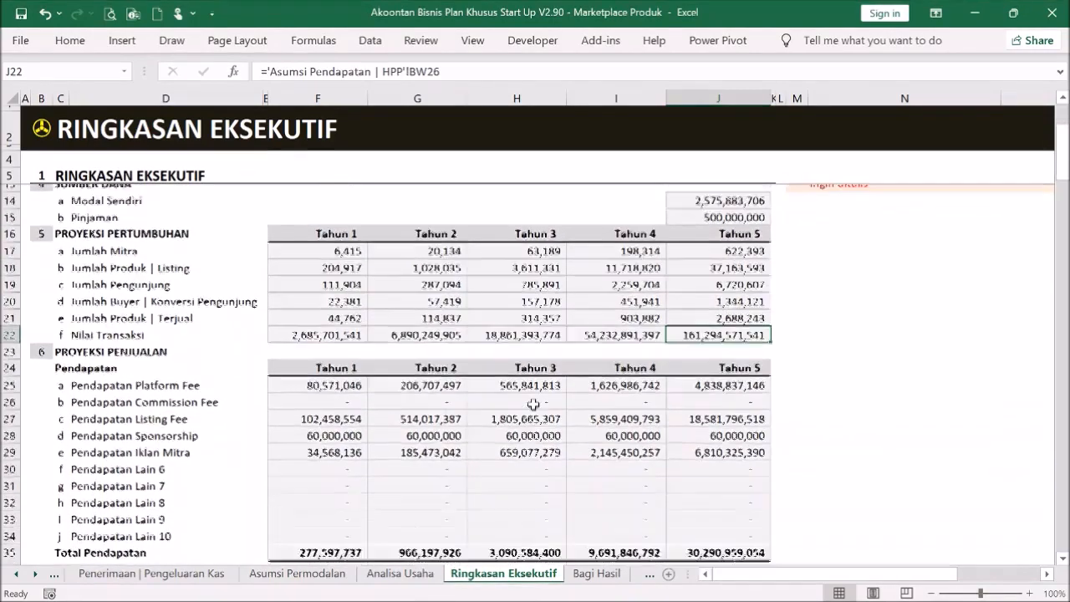
{"action": "scroll", "coordinate": [533, 404], "scroll_direction": "up", "scroll_amount": 2}
{"action": "scroll", "coordinate": [562, 410], "scroll_direction": "down", "scroll_amount": 5}
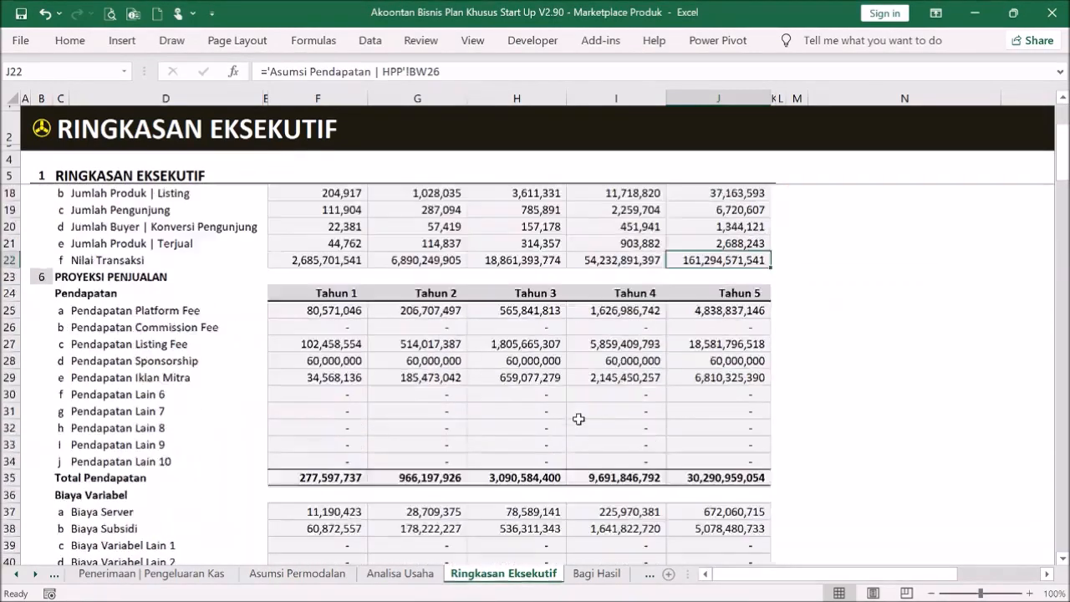
- Open the Cetak Proyeksi Keuangan 1 Tahun sheet and look over its Proyeksi Arus Kas chart and table
{"action": "scroll", "coordinate": [581, 410], "scroll_direction": "up", "scroll_amount": 4}
{"action": "scroll", "coordinate": [585, 407], "scroll_direction": "up", "scroll_amount": 3}
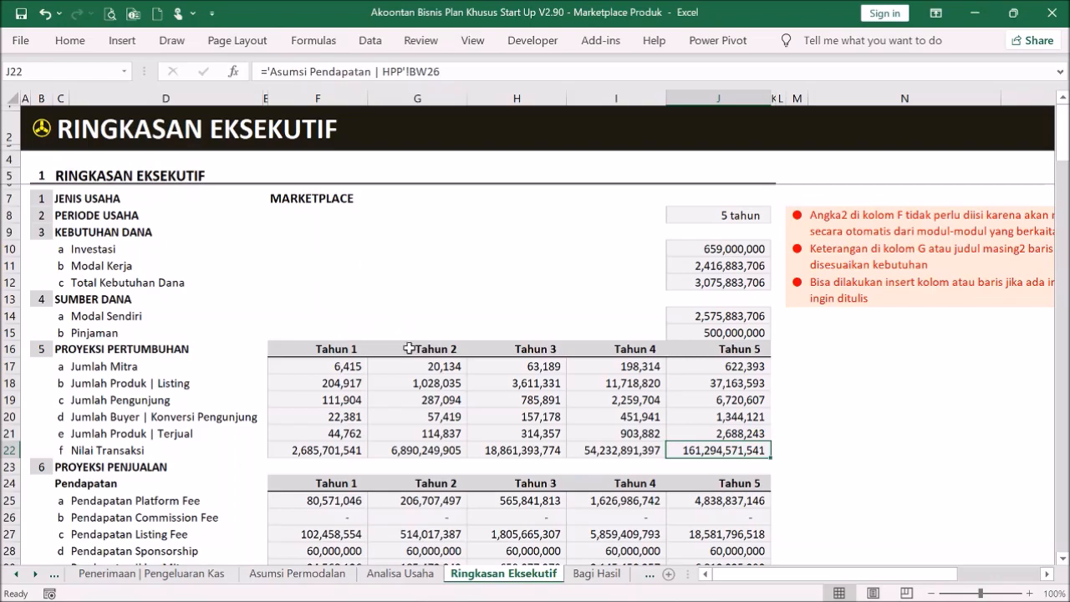
{"action": "left_click", "coordinate": [43, 130]}
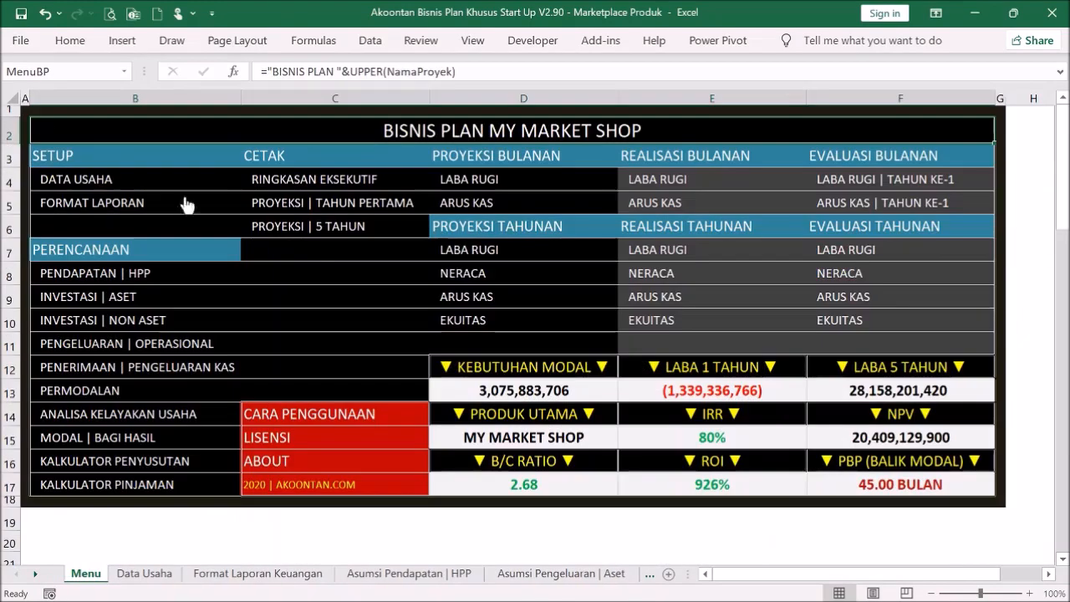
{"action": "left_click", "coordinate": [356, 205]}
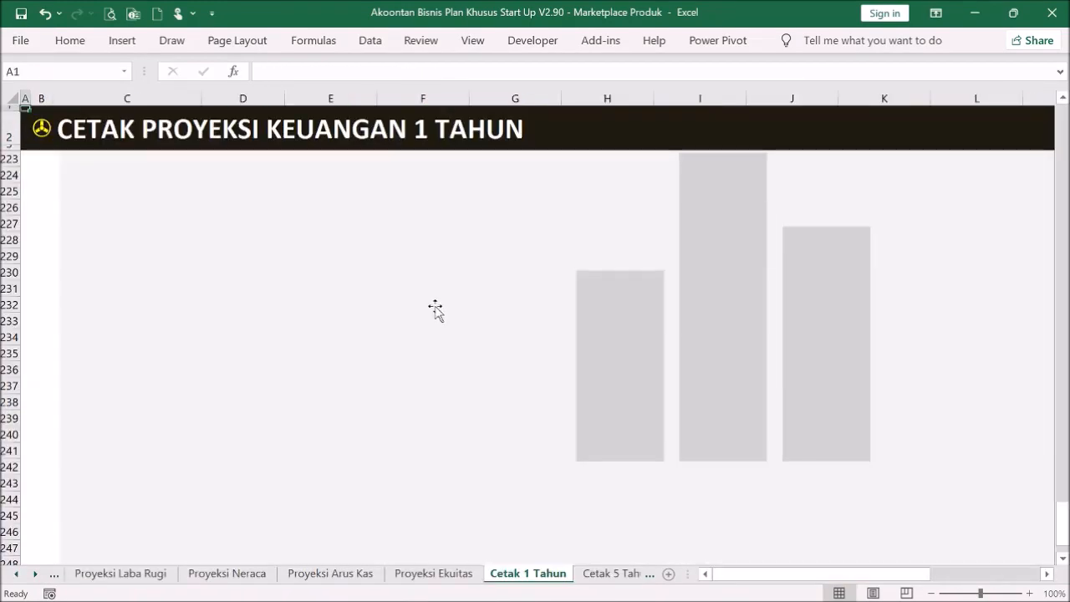
{"action": "scroll", "coordinate": [452, 296], "scroll_direction": "up", "scroll_amount": 4}
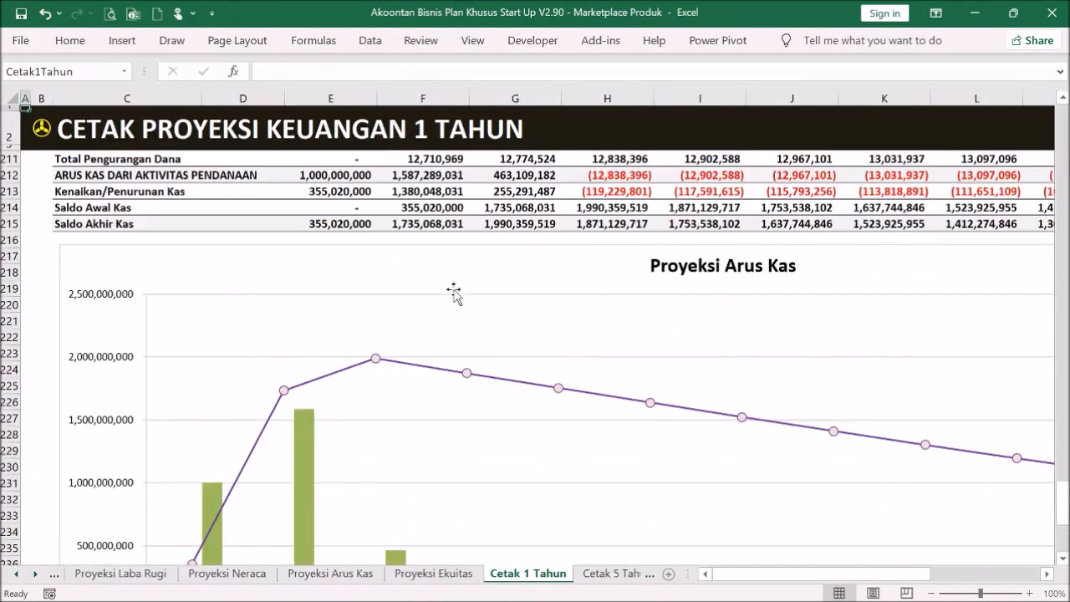
{"action": "left_click", "coordinate": [46, 131]}
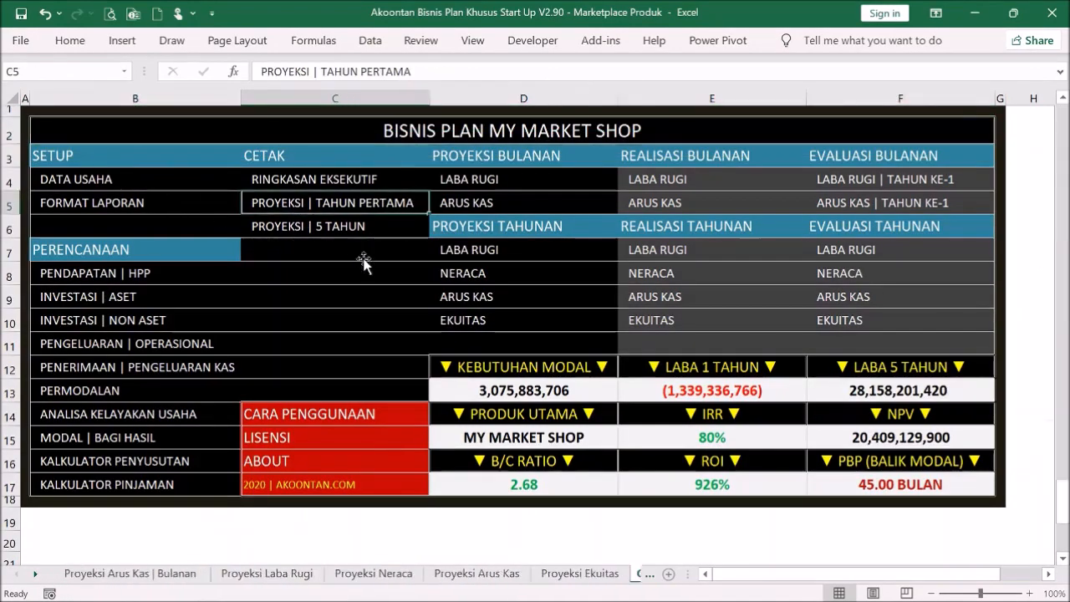
{"action": "left_click", "coordinate": [360, 205]}
{"action": "scroll", "coordinate": [359, 222], "scroll_direction": "up", "scroll_amount": 10}
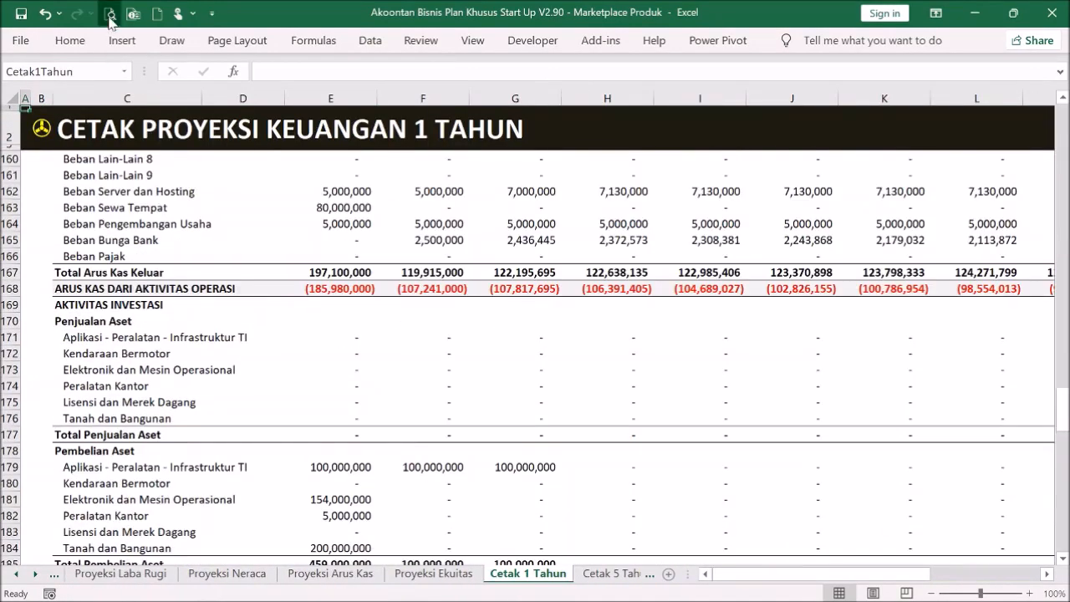
- Preview the printout of the one-year projection through the Proyeksi Laba Rugi table and chart pages, and return to the sheet
{"action": "left_click", "coordinate": [110, 15]}
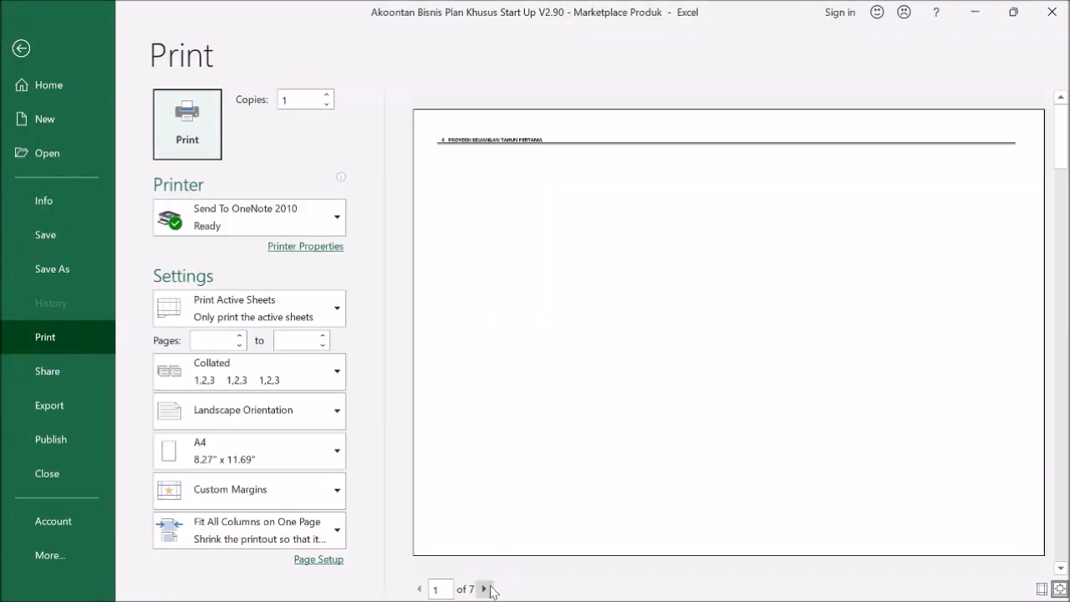
{"action": "left_click", "coordinate": [485, 588]}
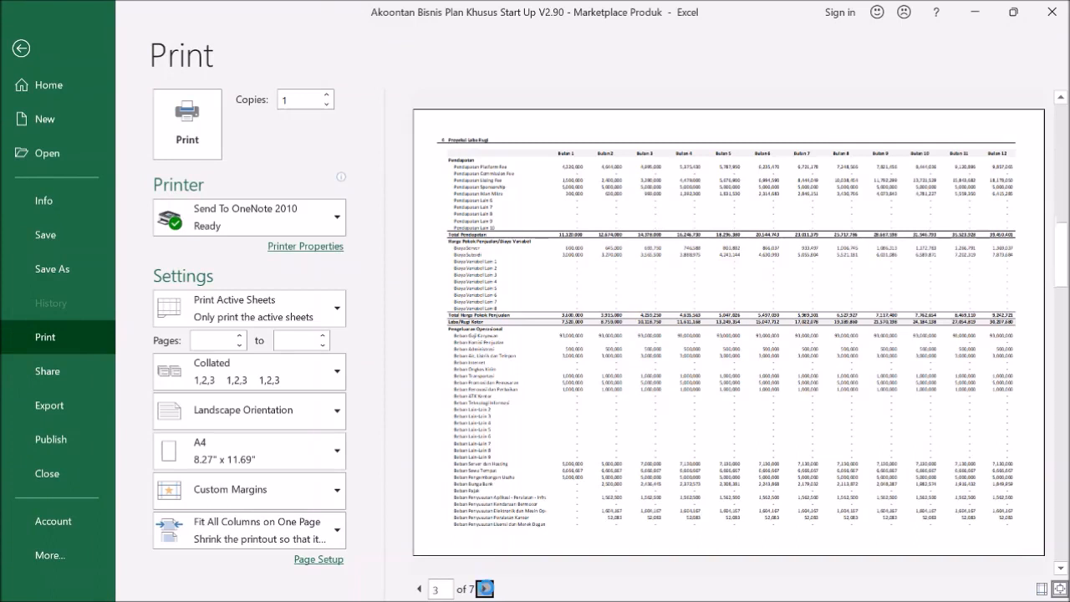
{"action": "left_click", "coordinate": [486, 590]}
{"action": "left_click", "coordinate": [486, 589]}
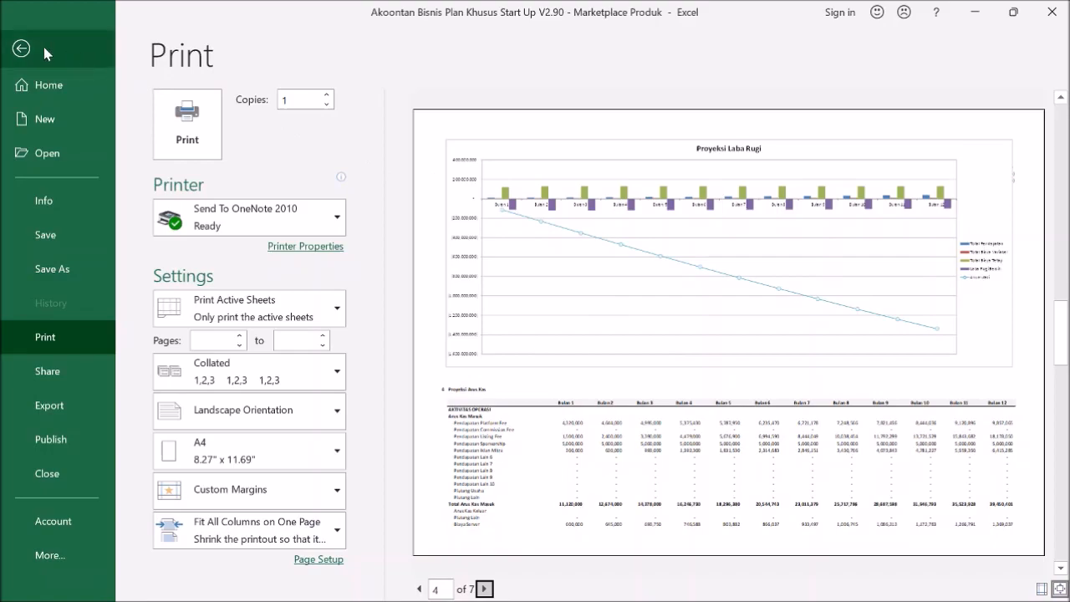
{"action": "left_click", "coordinate": [21, 50]}
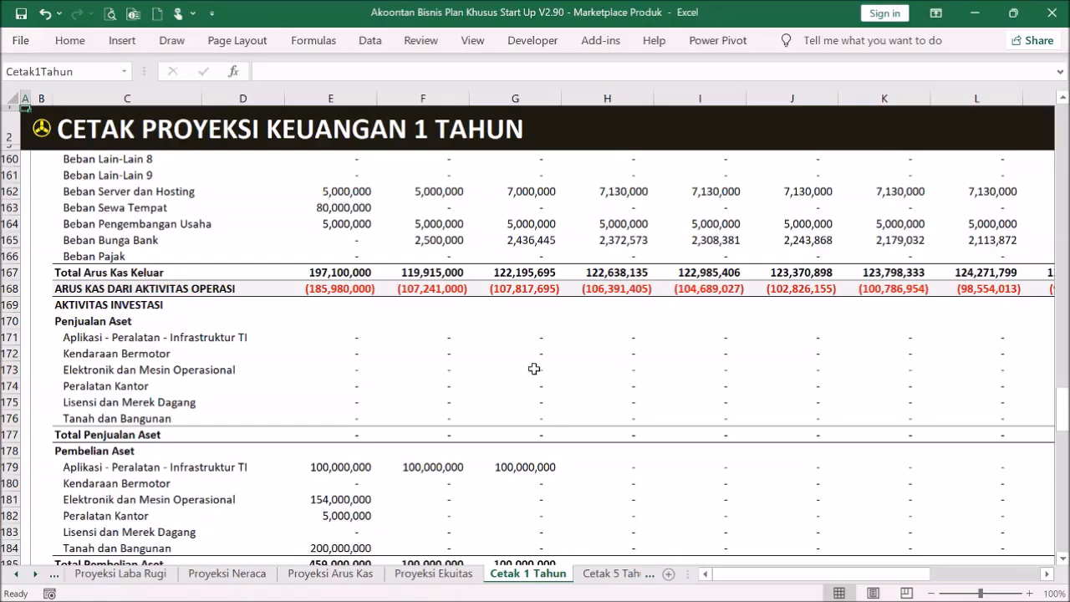
- Hide rows 202 to 209, from Utang Bank 2 to Modal Crowd Funder 2, under Pengurangan Dana
{"action": "scroll", "coordinate": [498, 384], "scroll_direction": "down", "scroll_amount": 1}
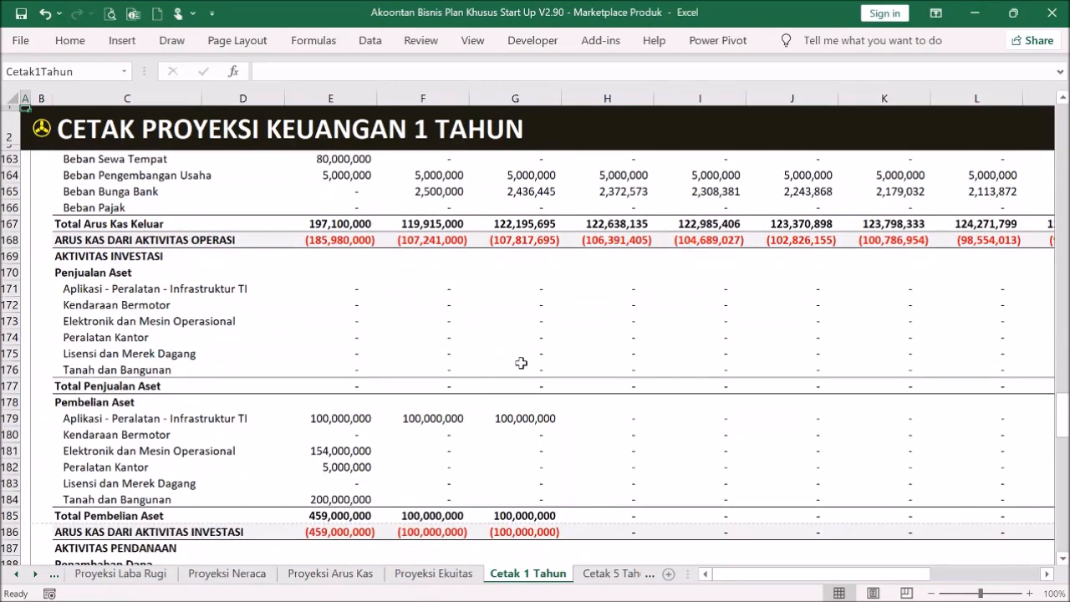
{"action": "scroll", "coordinate": [514, 366], "scroll_direction": "down", "scroll_amount": 6}
{"action": "scroll", "coordinate": [529, 352], "scroll_direction": "down", "scroll_amount": 4}
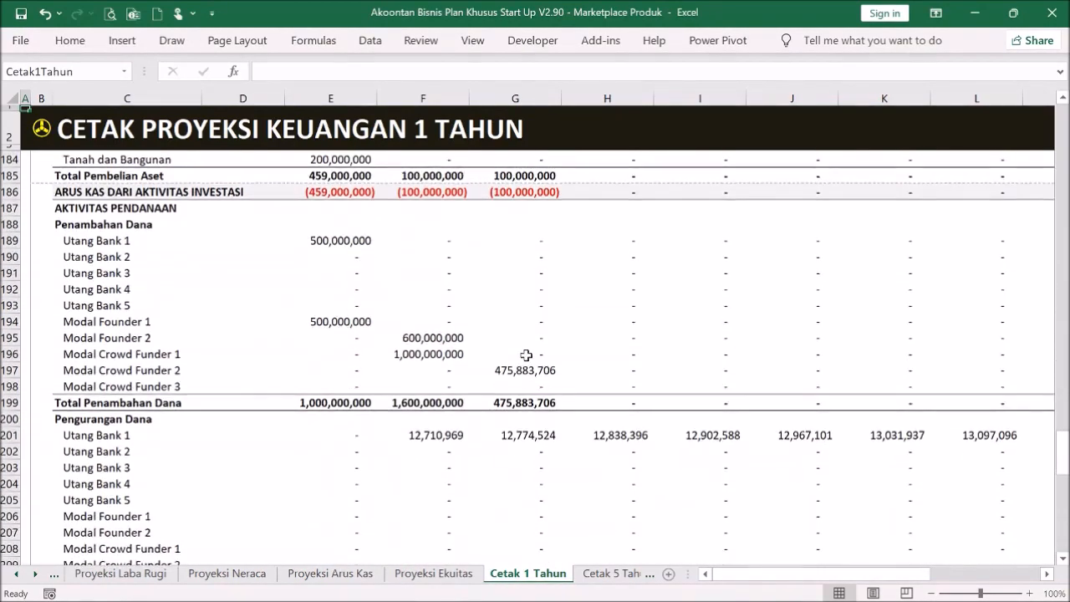
{"action": "left_click_drag", "start_coordinate": [10, 305], "coordinate": [77, 415]}
{"action": "right_click", "coordinate": [309, 350]}
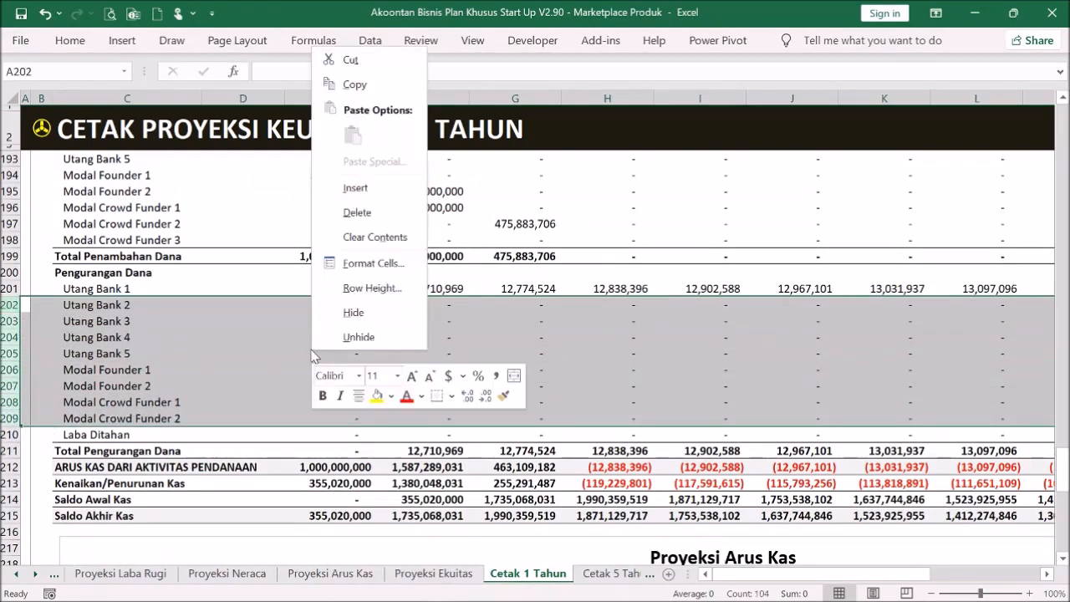
{"action": "left_click", "coordinate": [330, 315]}
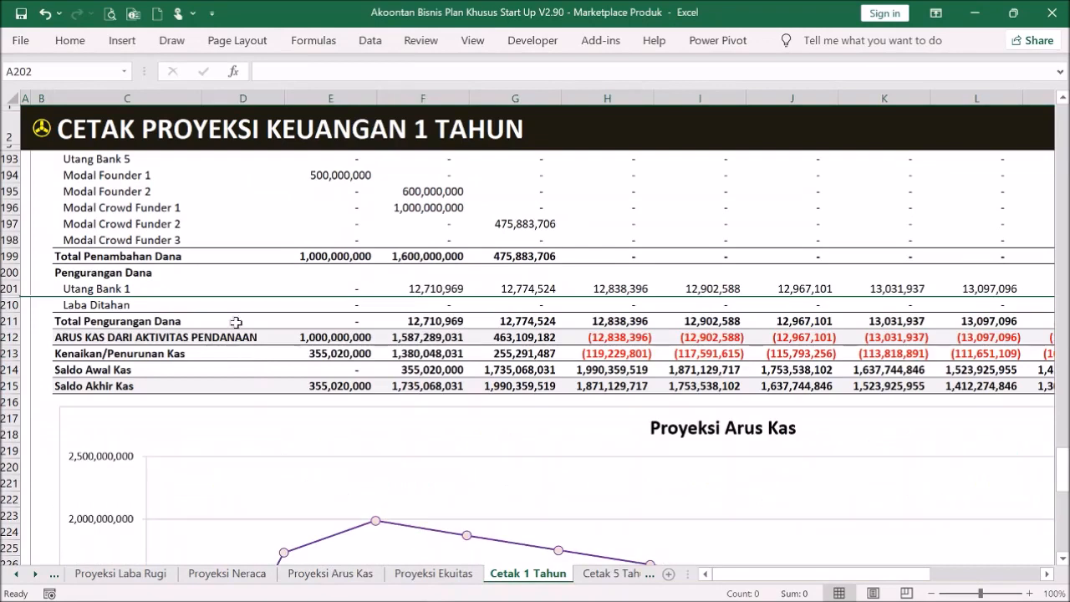
- Unhide the rows between Utang Bank 1 and Laba Ditahan under Pengurangan Dana
{"action": "left_click_drag", "start_coordinate": [12, 287], "coordinate": [12, 304]}
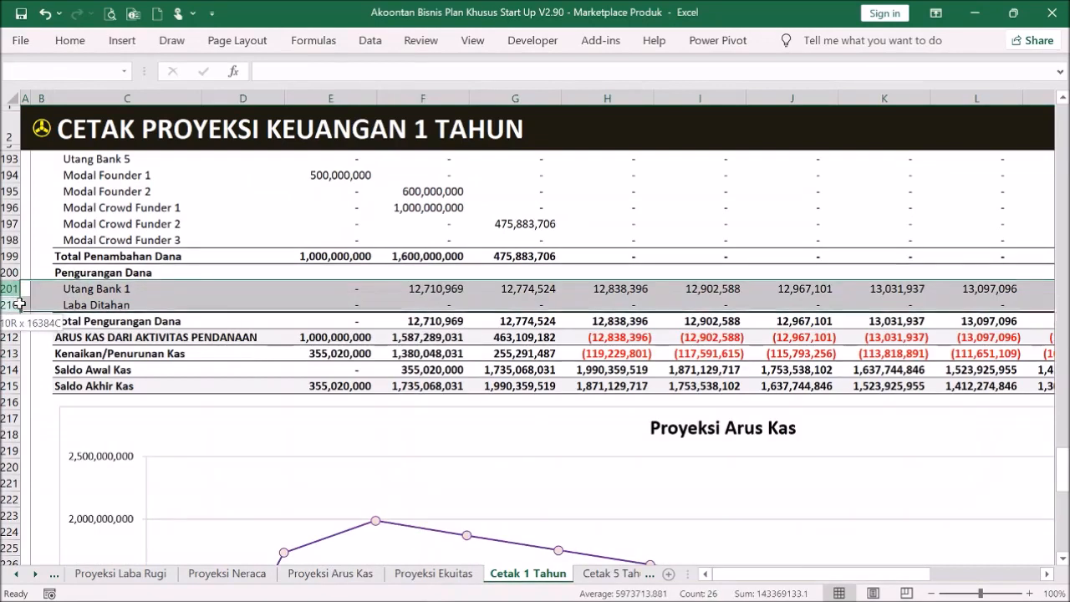
{"action": "right_click", "coordinate": [99, 289]}
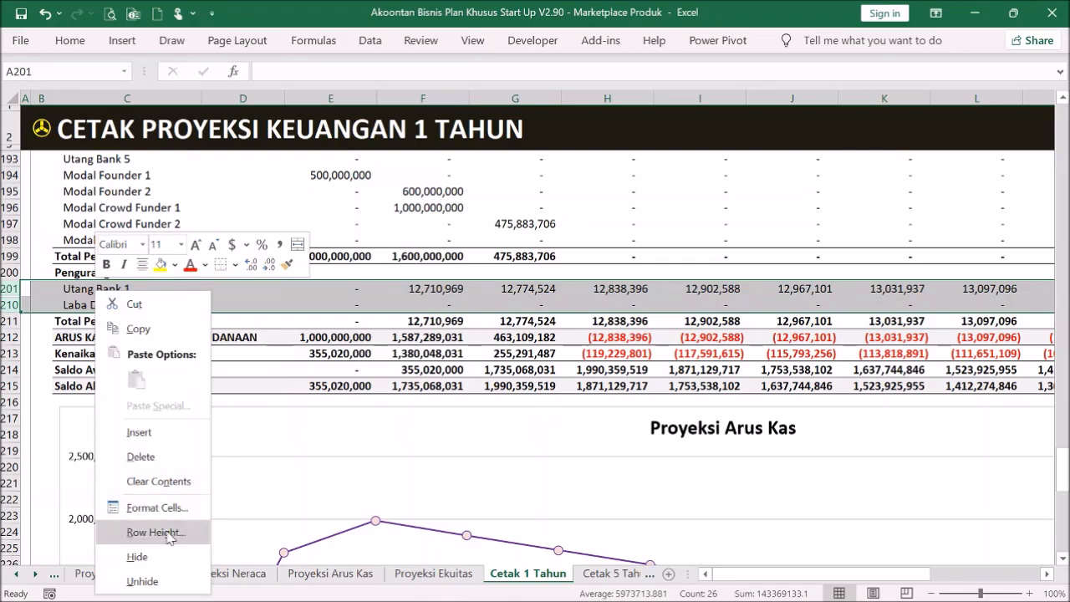
{"action": "left_click", "coordinate": [140, 581]}
{"action": "left_click", "coordinate": [461, 382]}
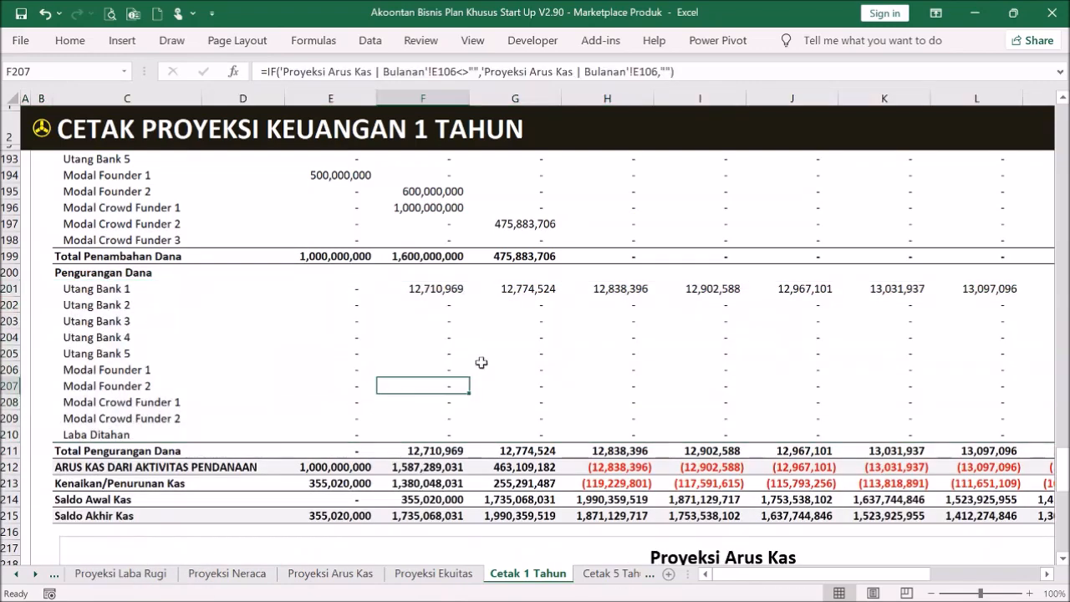
- Review the Cetak 5 Tahun sheet from Proyeksi Laba Rugi through Proyeksi Neraca to Proyeksi Arus Kas
{"action": "scroll", "coordinate": [169, 166], "scroll_direction": "up", "scroll_amount": 5}
{"action": "left_click", "coordinate": [45, 132]}
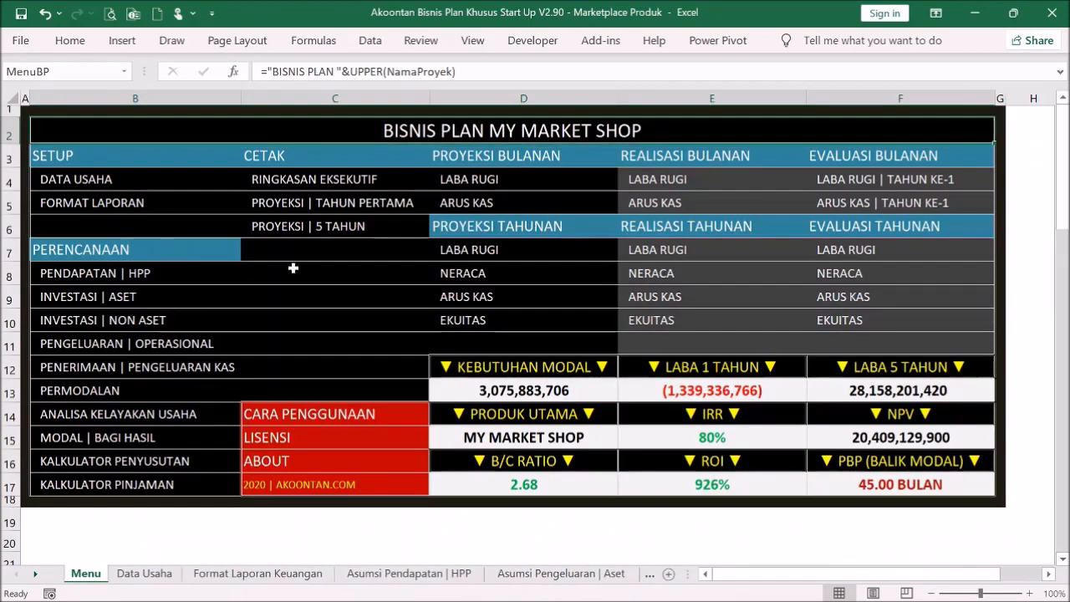
{"action": "left_click", "coordinate": [303, 234]}
{"action": "scroll", "coordinate": [535, 309], "scroll_direction": "up", "scroll_amount": 7}
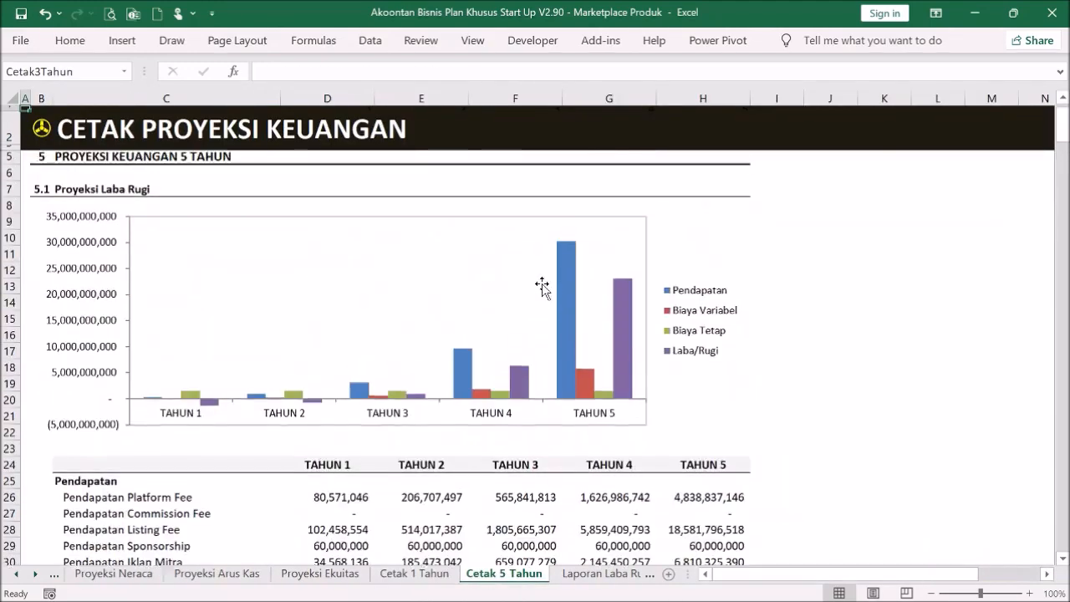
{"action": "scroll", "coordinate": [765, 305], "scroll_direction": "down", "scroll_amount": 12}
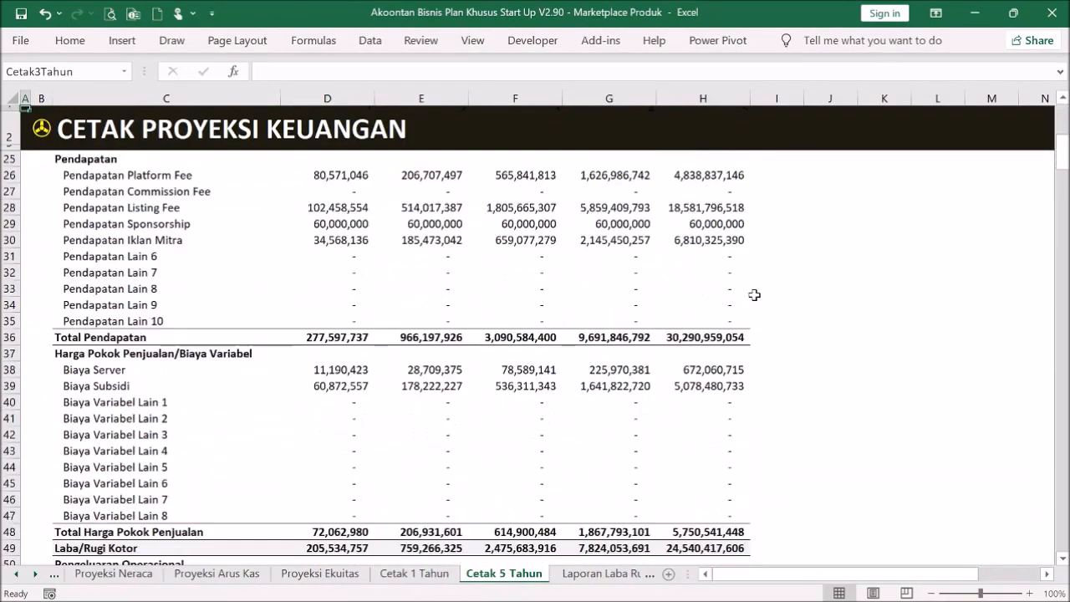
{"action": "scroll", "coordinate": [758, 277], "scroll_direction": "down", "scroll_amount": 17}
{"action": "scroll", "coordinate": [757, 277], "scroll_direction": "up", "scroll_amount": 2}
{"action": "scroll", "coordinate": [760, 263], "scroll_direction": "down", "scroll_amount": 1}
{"action": "scroll", "coordinate": [761, 263], "scroll_direction": "down", "scroll_amount": 20}
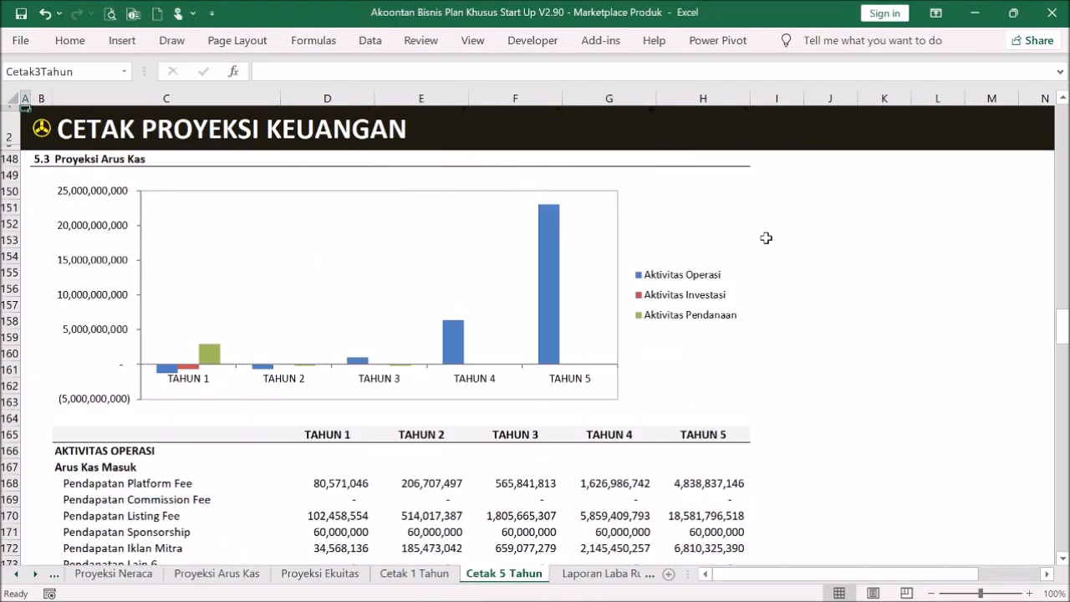
{"action": "scroll", "coordinate": [766, 238], "scroll_direction": "up", "scroll_amount": 20}
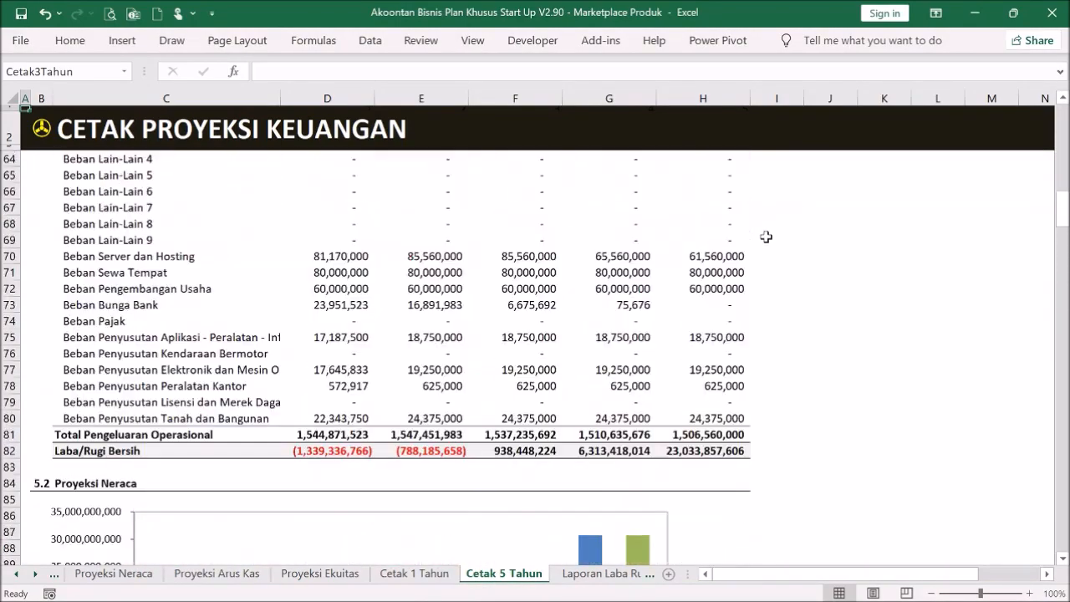
{"action": "scroll", "coordinate": [766, 238], "scroll_direction": "up", "scroll_amount": 7}
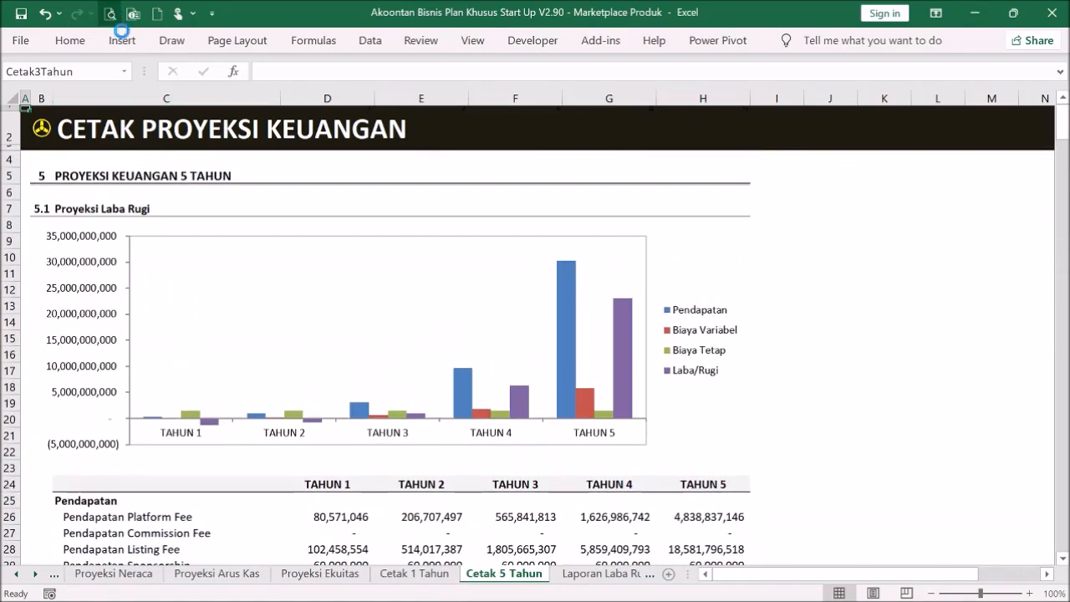
- Preview the first printed page of the five-year financial projection and return to the sheet
{"action": "left_click", "coordinate": [113, 13]}
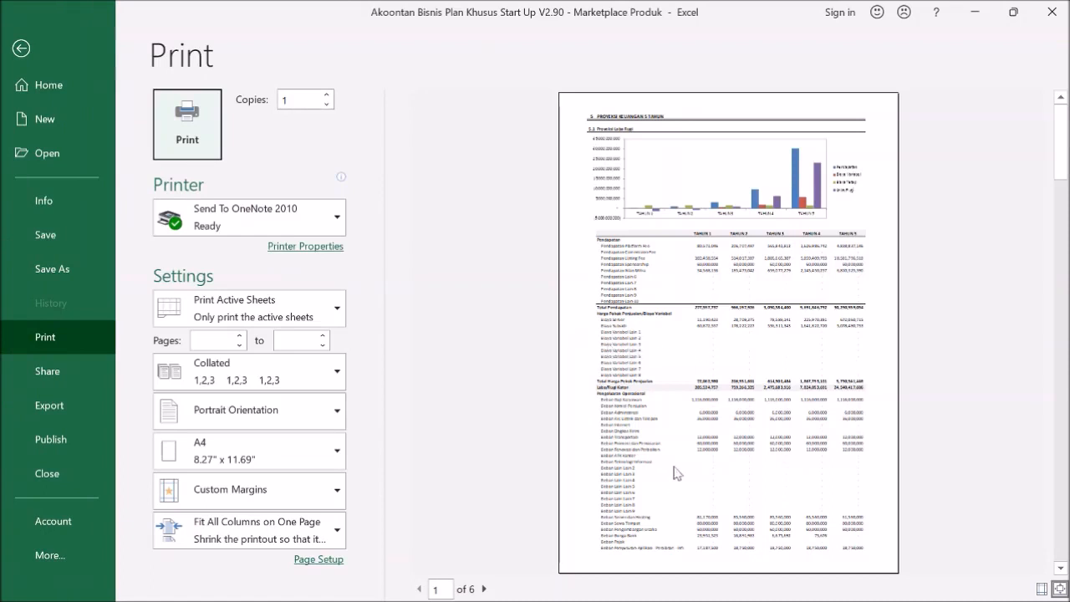
{"action": "left_click", "coordinate": [22, 49]}
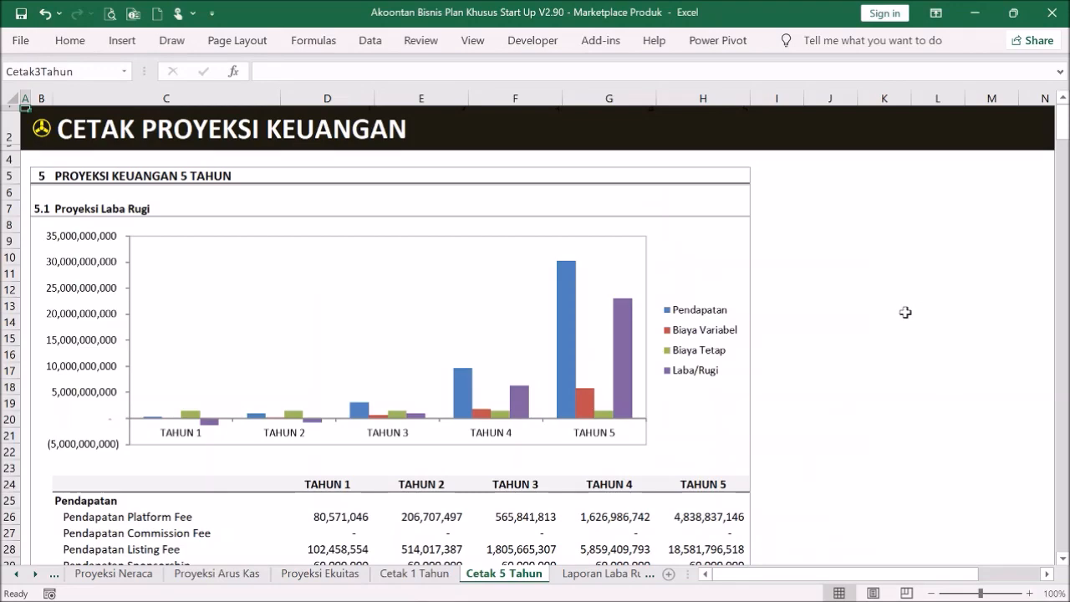
{"action": "left_click", "coordinate": [905, 312]}
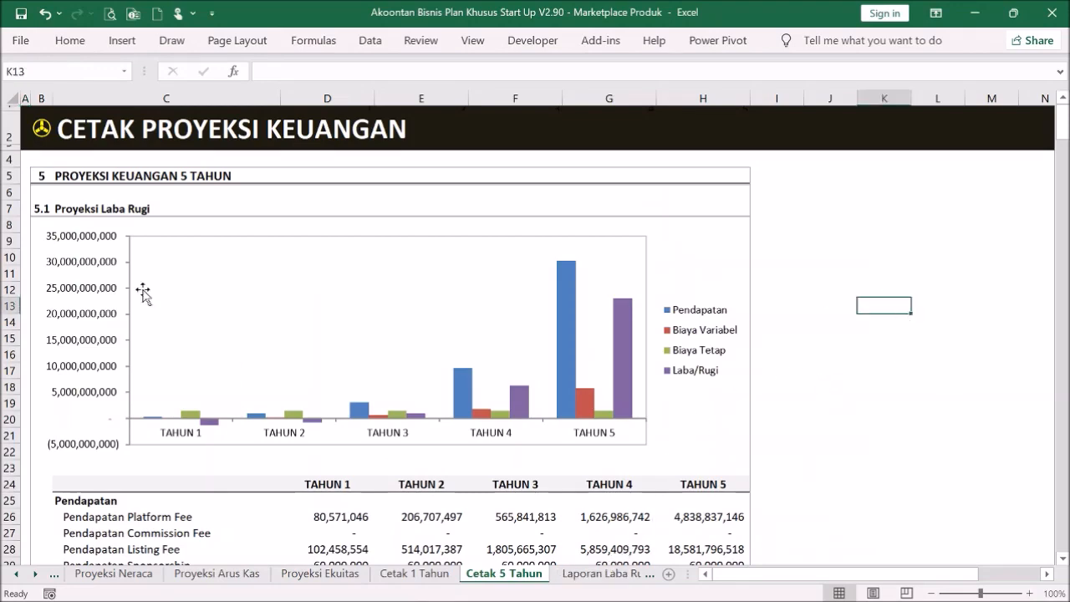
- View the monthly Proyeksi Laba Rugi and Proyeksi Arus Kas sheets and return to the menu sheet
{"action": "left_click", "coordinate": [37, 134]}
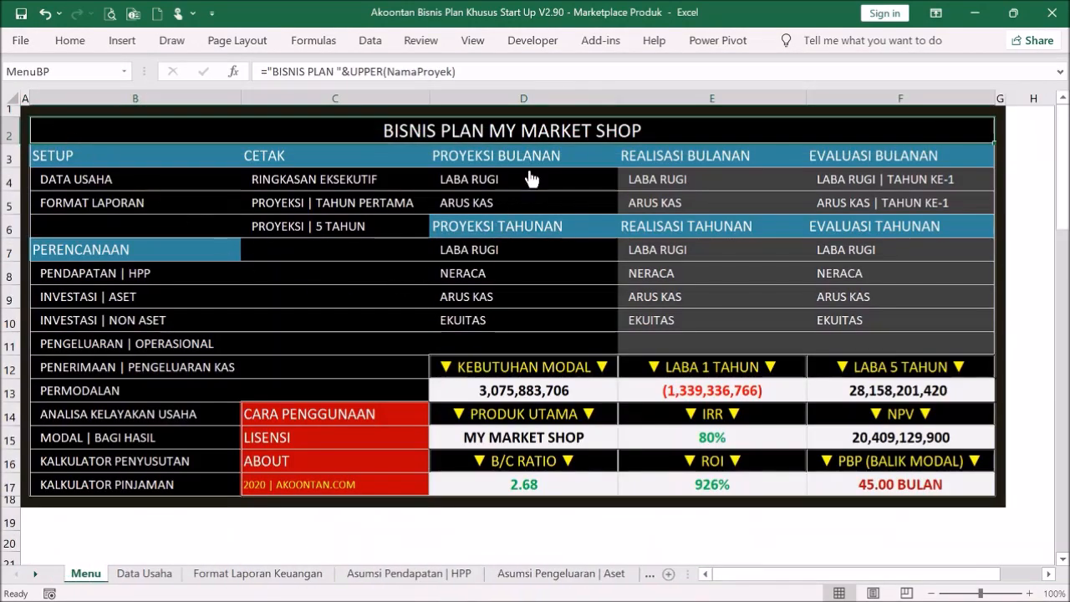
{"action": "left_click", "coordinate": [532, 179]}
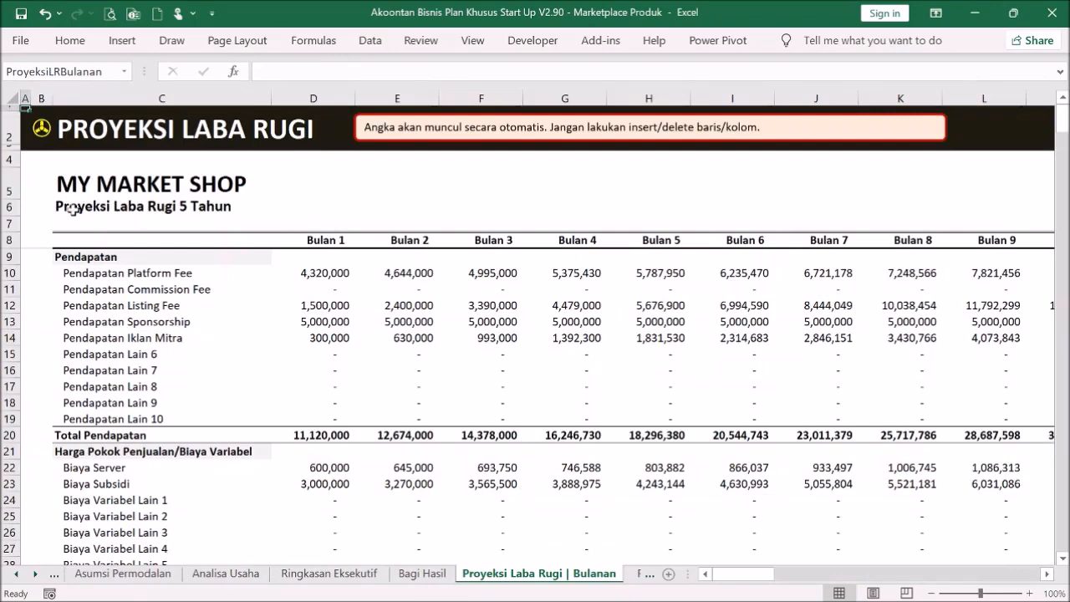
{"action": "left_click", "coordinate": [44, 133]}
{"action": "left_click", "coordinate": [458, 205]}
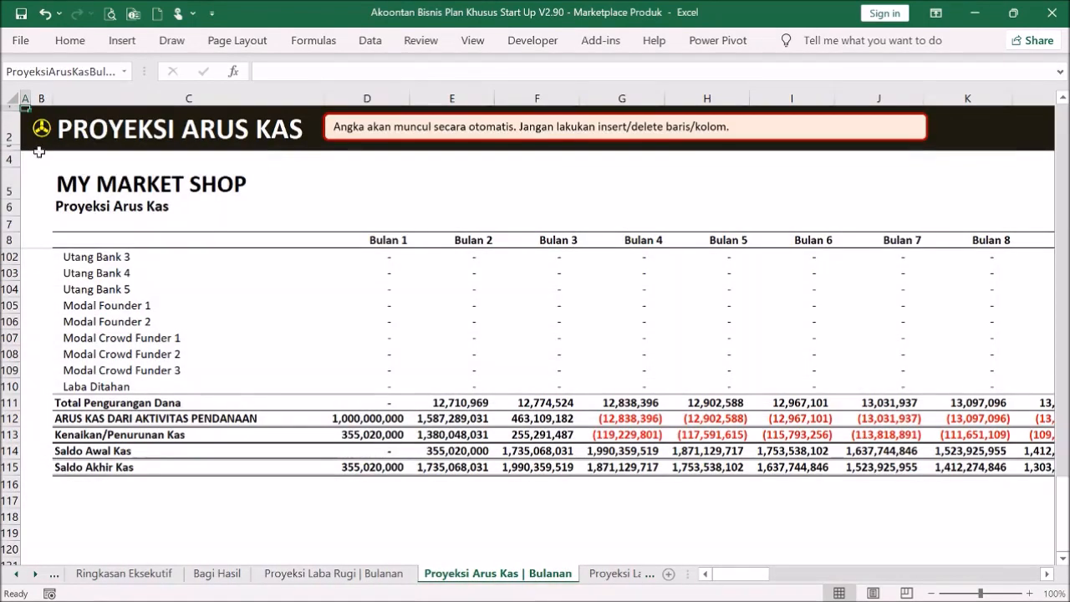
{"action": "left_click", "coordinate": [41, 131]}
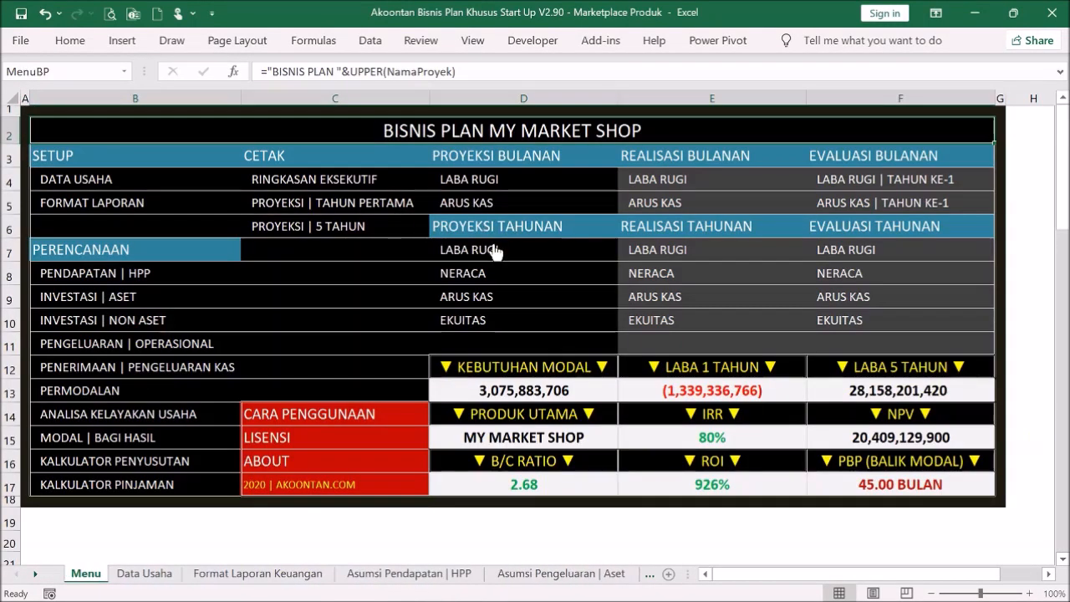
- Review the yearly Proyeksi Laba Rugi sheet from Pendapatan down to Laba/Rugi Bersih and return to the menu sheet
{"action": "left_click", "coordinate": [488, 247]}
{"action": "scroll", "coordinate": [525, 236], "scroll_direction": "up", "scroll_amount": 5}
{"action": "scroll", "coordinate": [525, 237], "scroll_direction": "up", "scroll_amount": 9}
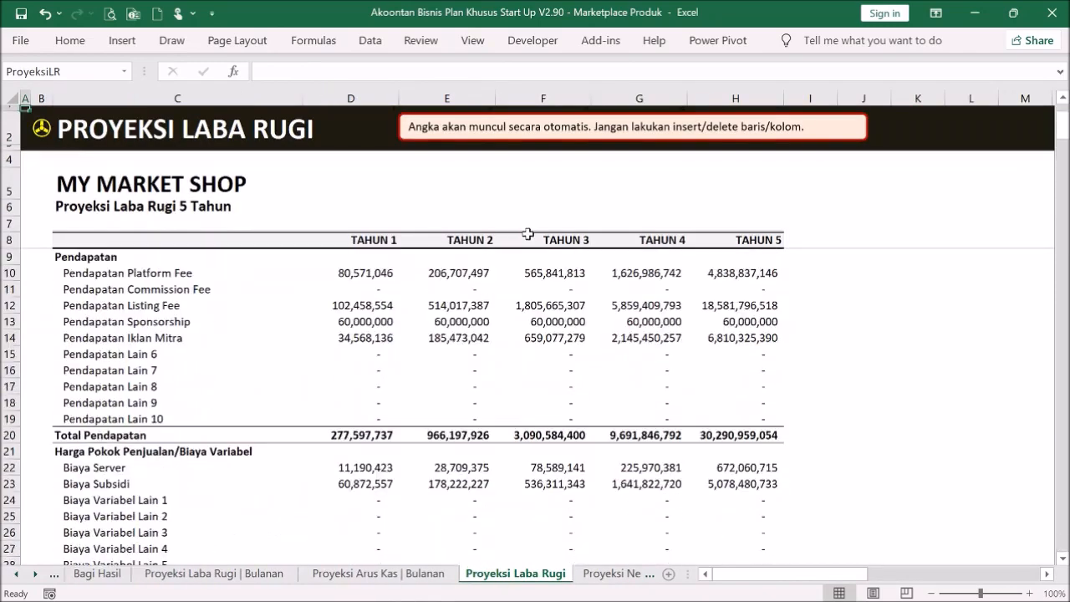
{"action": "scroll", "coordinate": [528, 237], "scroll_direction": "down", "scroll_amount": 11}
{"action": "scroll", "coordinate": [532, 237], "scroll_direction": "down", "scroll_amount": 6}
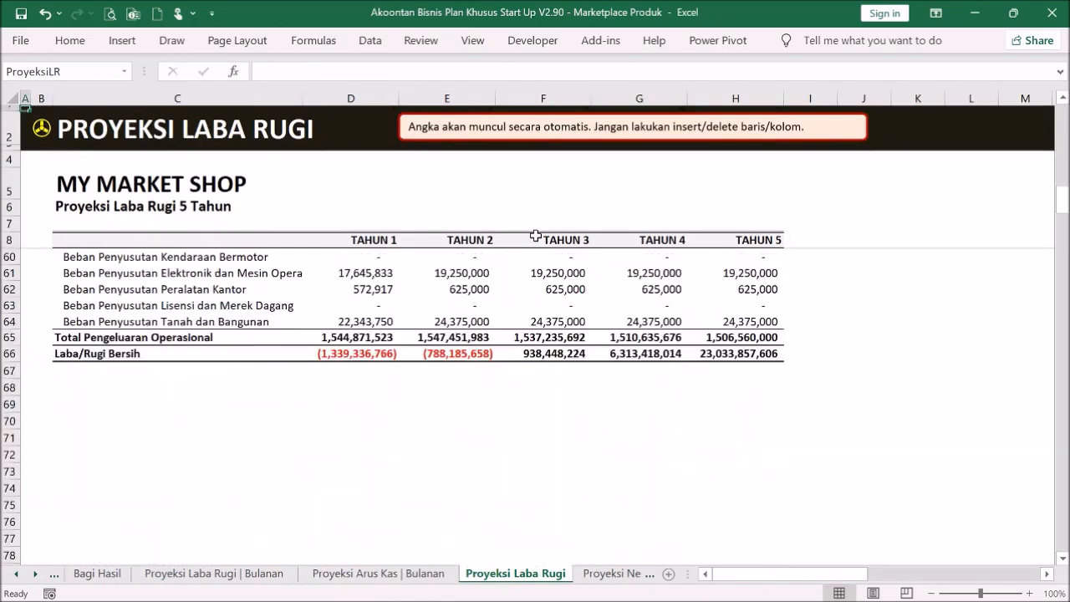
{"action": "left_click", "coordinate": [45, 134]}
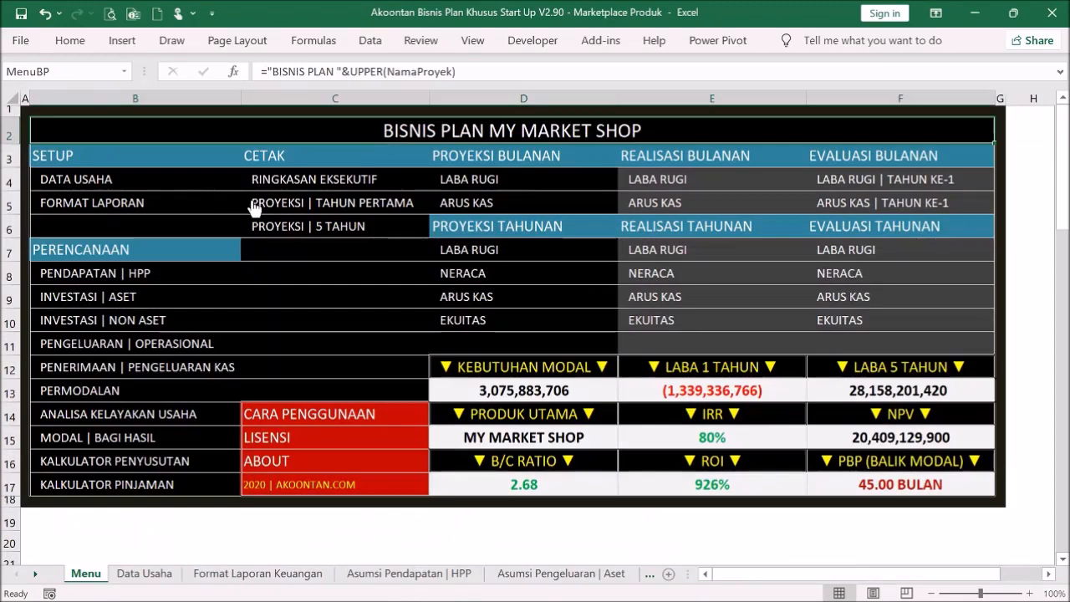
- Look over the Laba Rugi chart and income rows on the Cetak 5 Tahun sheet and return to the menu sheet
{"action": "left_click", "coordinate": [302, 231]}
{"action": "scroll", "coordinate": [432, 363], "scroll_direction": "down", "scroll_amount": 8}
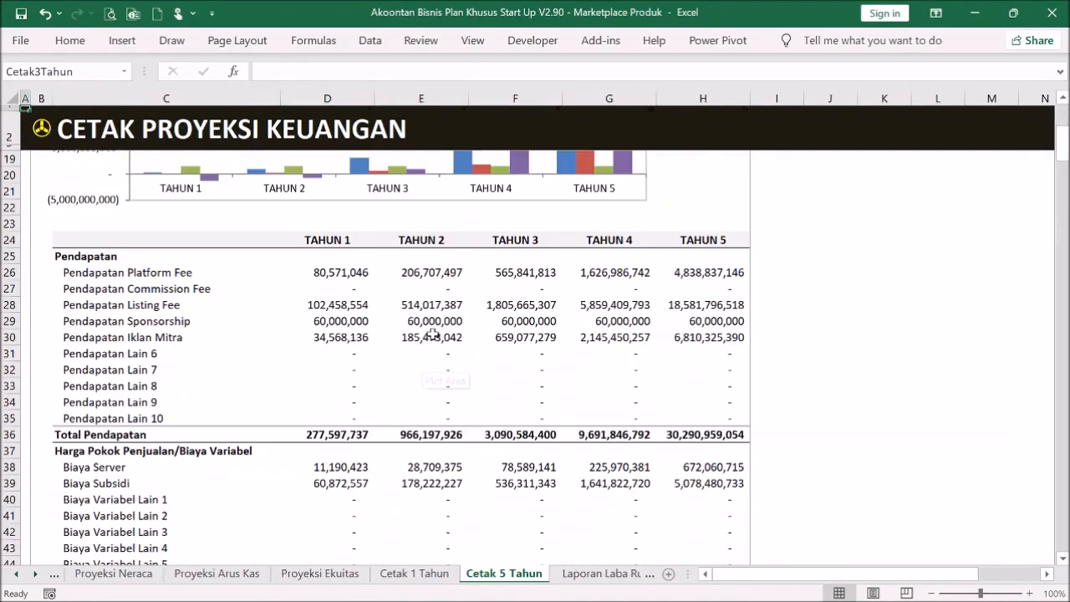
{"action": "scroll", "coordinate": [424, 333], "scroll_direction": "up", "scroll_amount": 1}
{"action": "scroll", "coordinate": [425, 333], "scroll_direction": "up", "scroll_amount": 7}
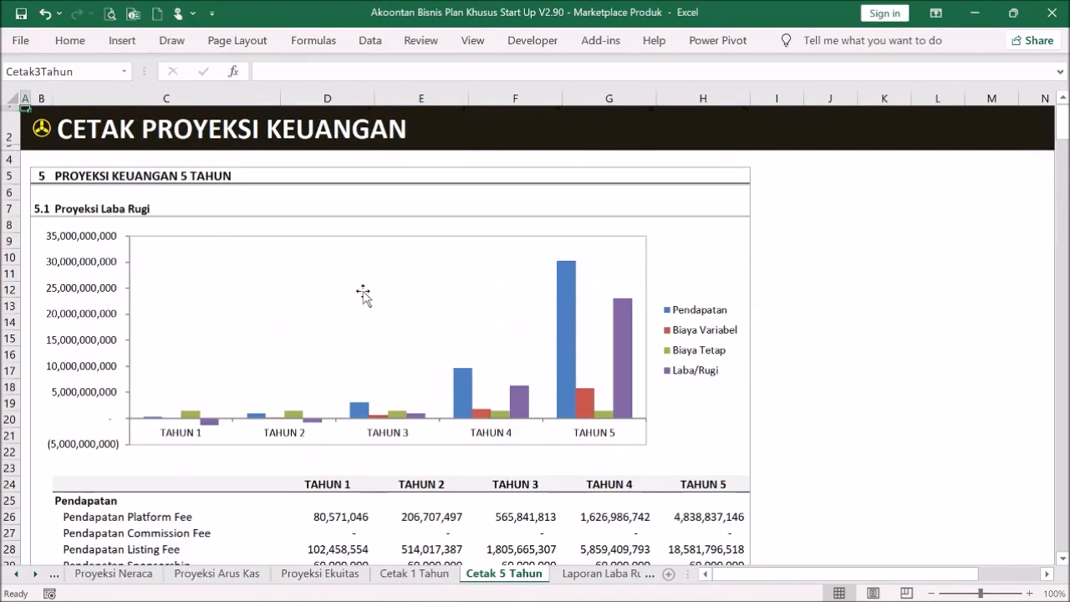
{"action": "left_click", "coordinate": [40, 130]}
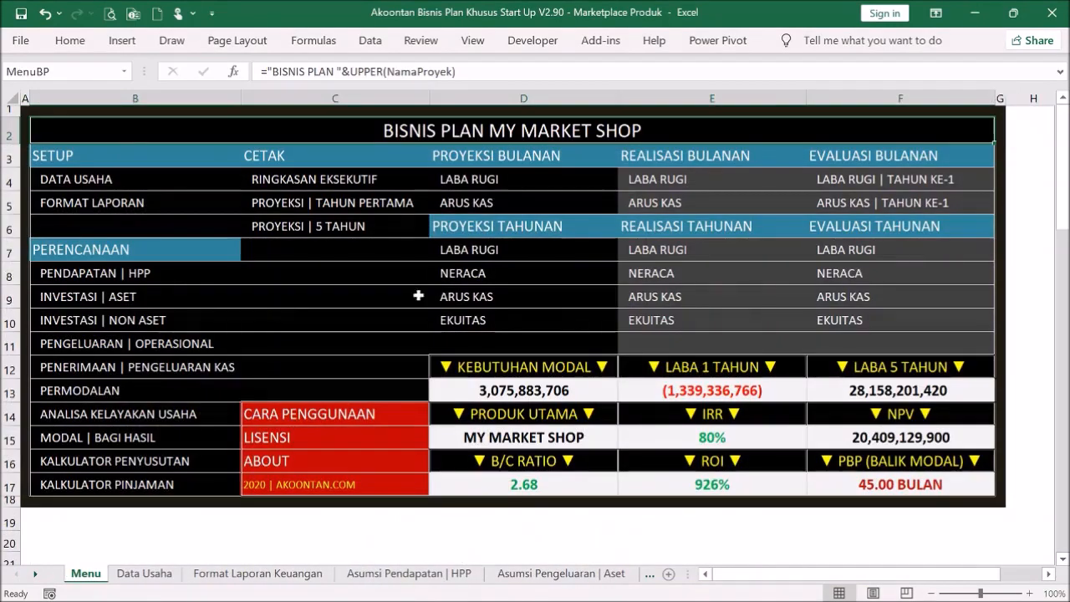